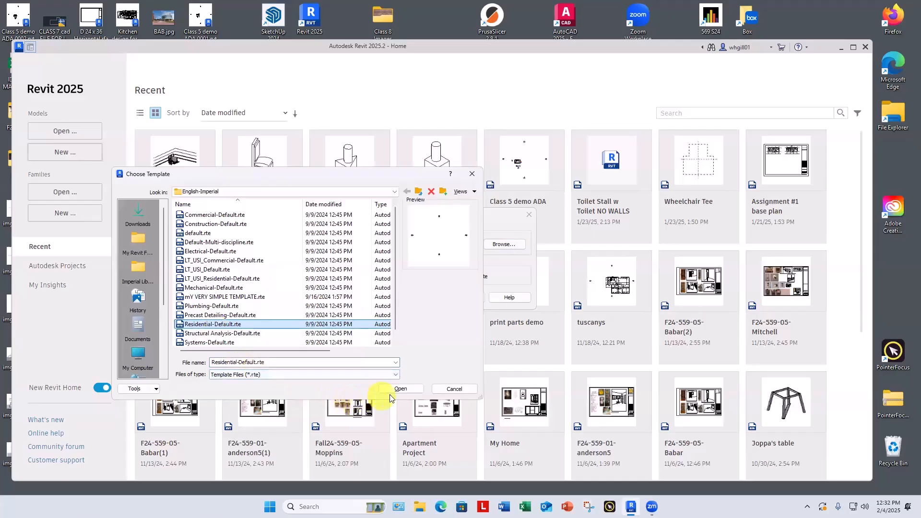
# Create a new project from the Residential-Default.rte template
pyautogui.click(391, 388)
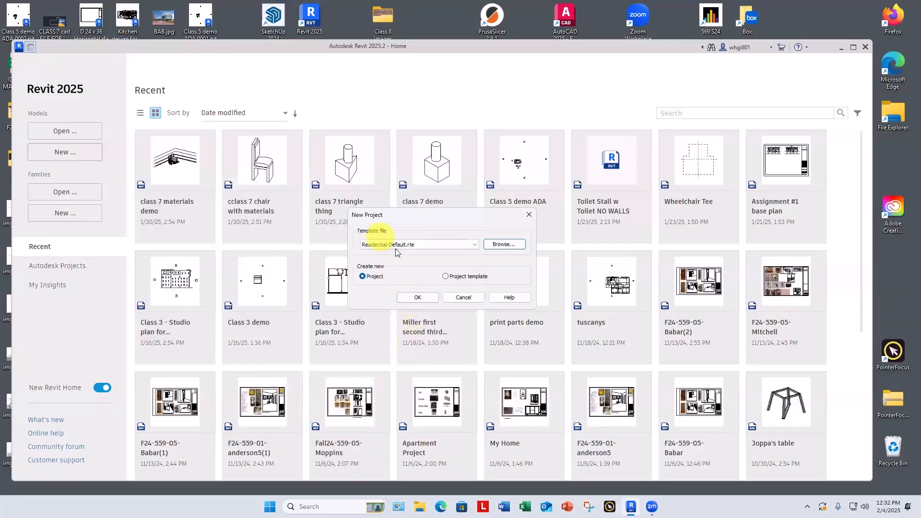
pyautogui.click(419, 297)
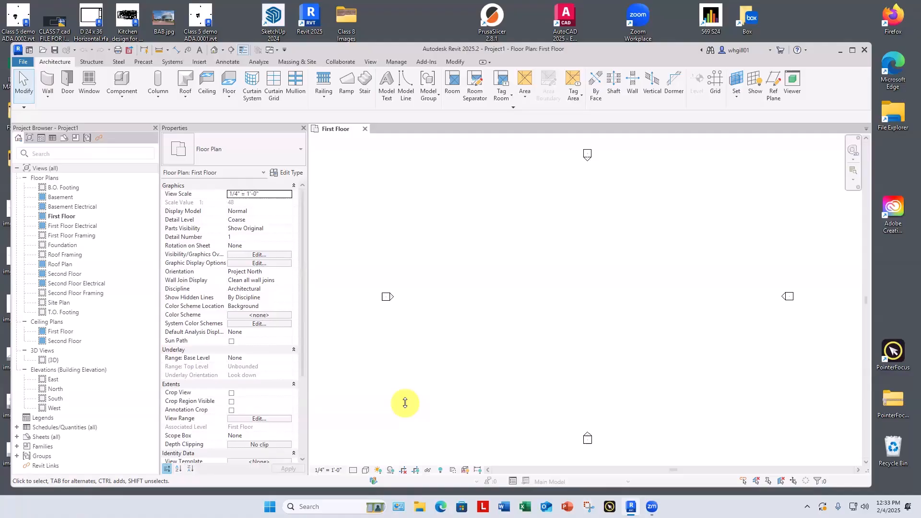
# Open the keyboard shortcut settings, browse the command assignments and move the dialog clear of the project browser
pyautogui.click(395, 62)
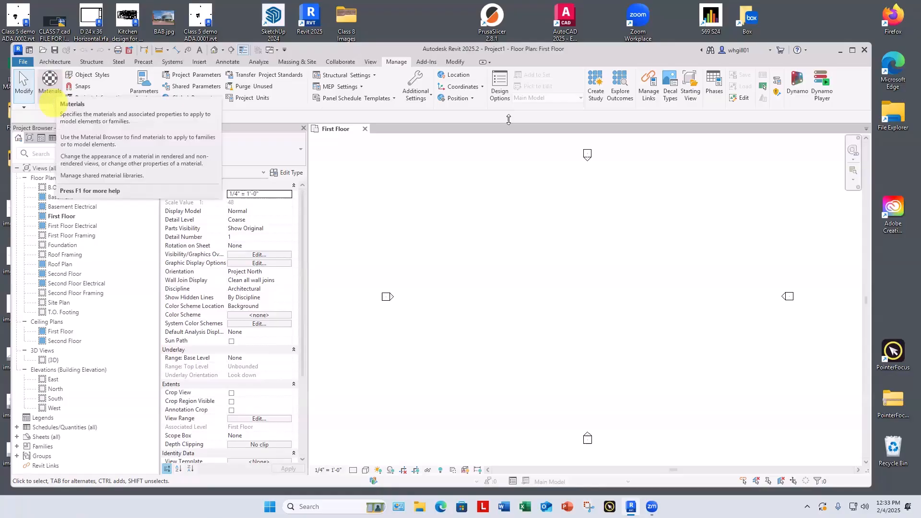
pyautogui.click(370, 64)
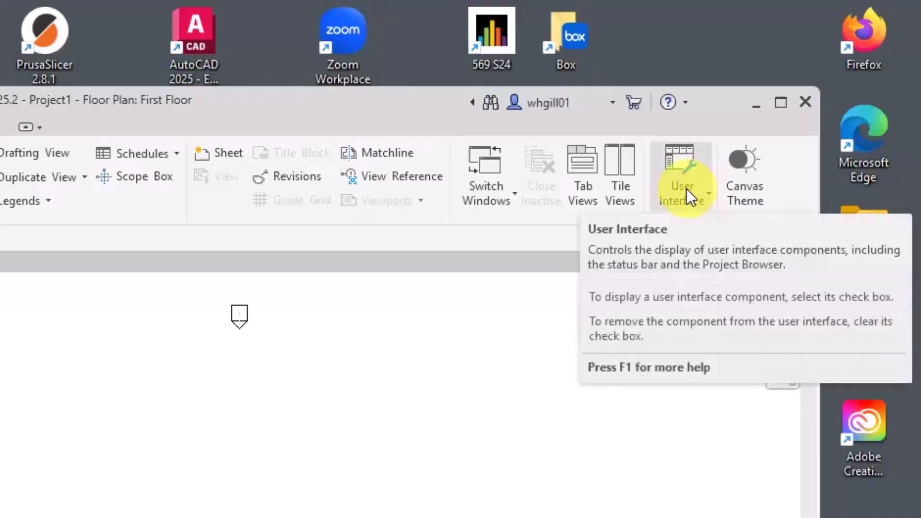
pyautogui.click(686, 189)
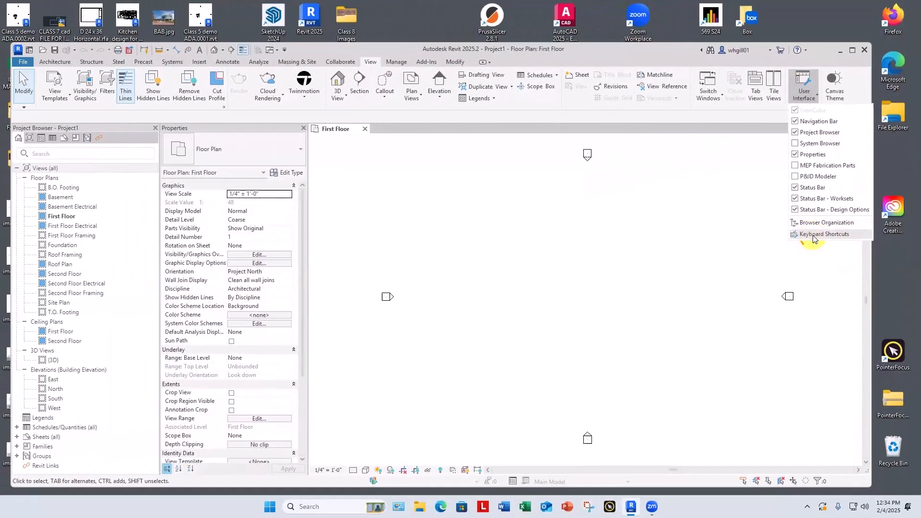
pyautogui.click(813, 235)
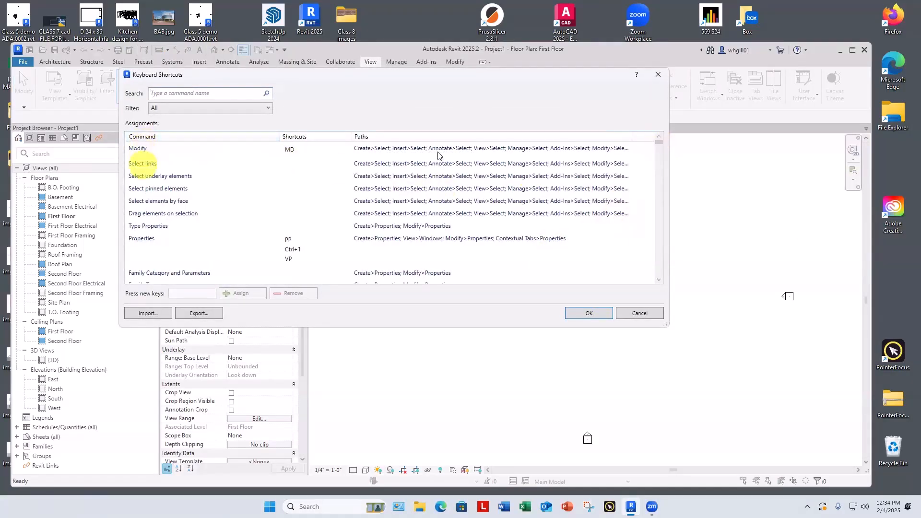
pyautogui.moveTo(659, 142); pyautogui.dragTo(657, 314)
pyautogui.moveTo(658, 274); pyautogui.dragTo(658, 137)
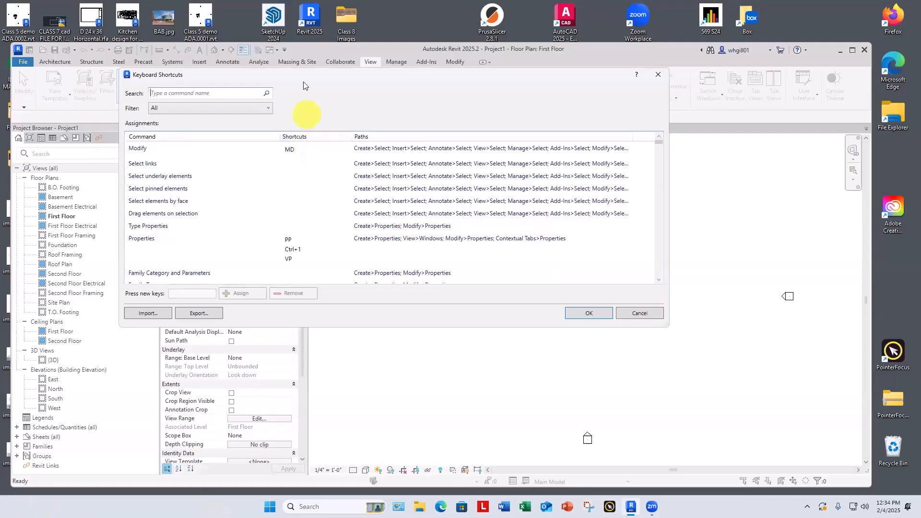
pyautogui.moveTo(286, 75); pyautogui.dragTo(521, 114)
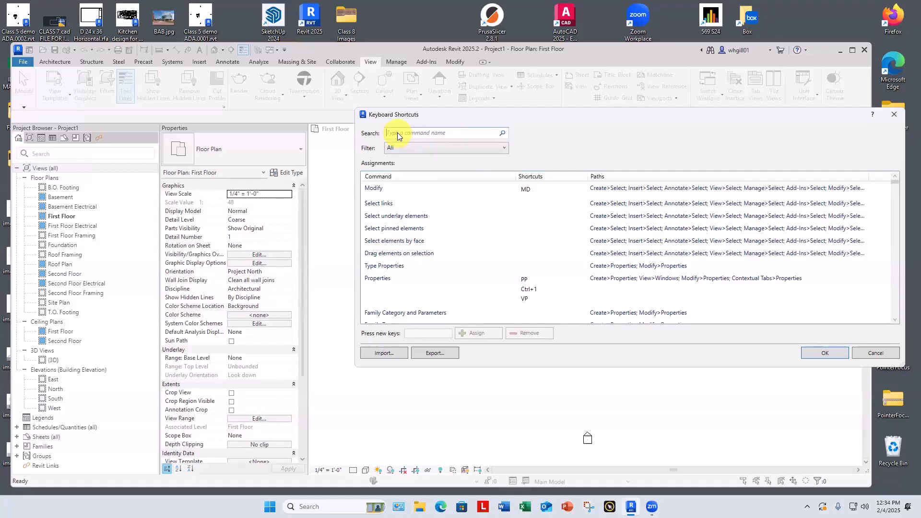
# Find the Materials command and assign it the shortcut MM, accepting the duplicate assignment
pyautogui.write('mater')
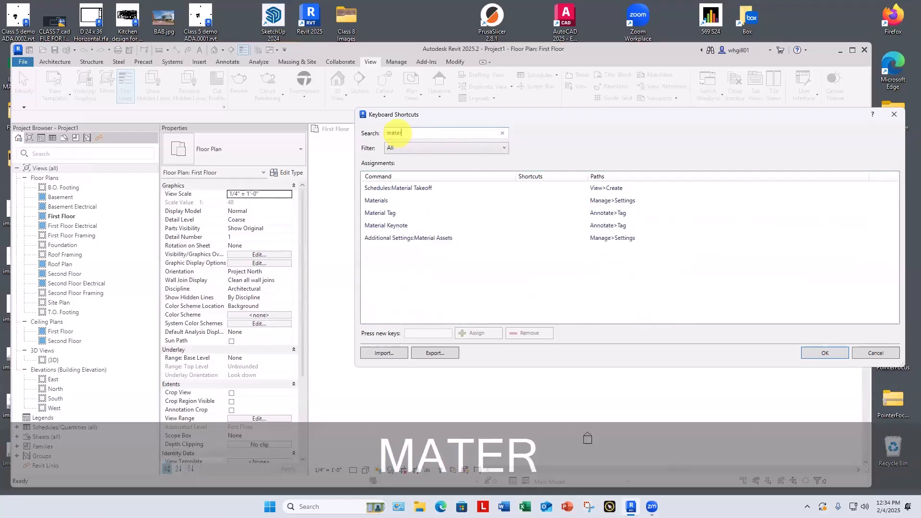
pyautogui.write('ials')
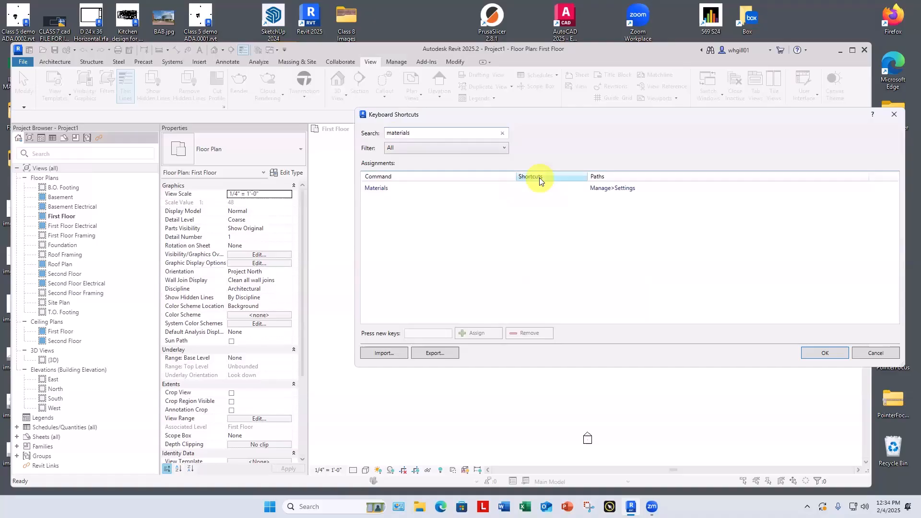
pyautogui.click(379, 190)
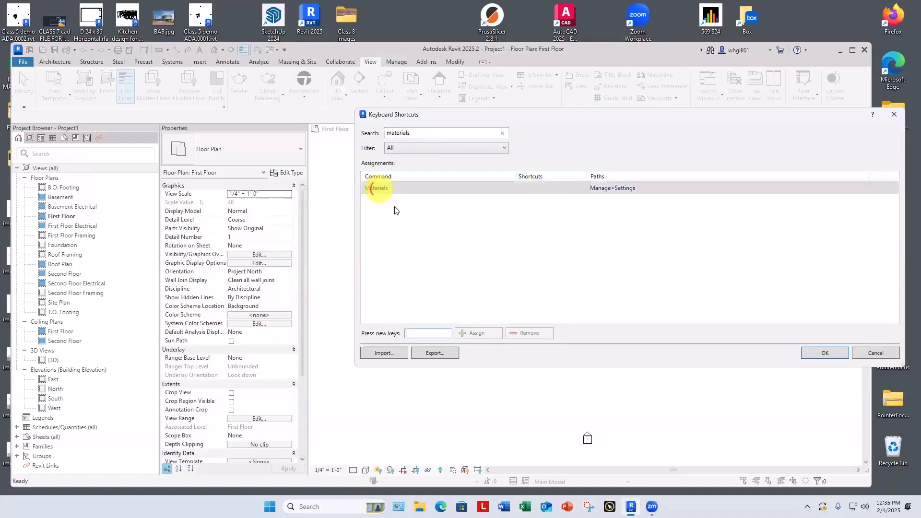
pyautogui.click(413, 333)
pyautogui.write('MM')
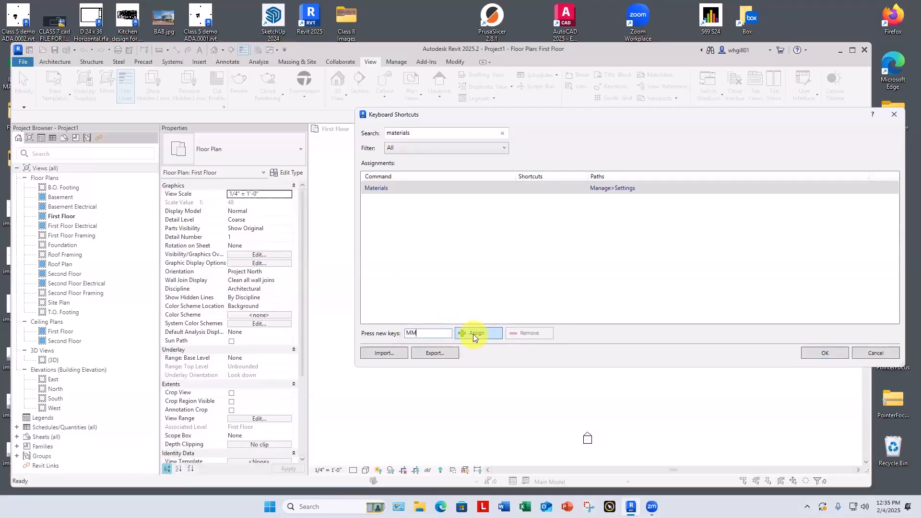
pyautogui.click(470, 333)
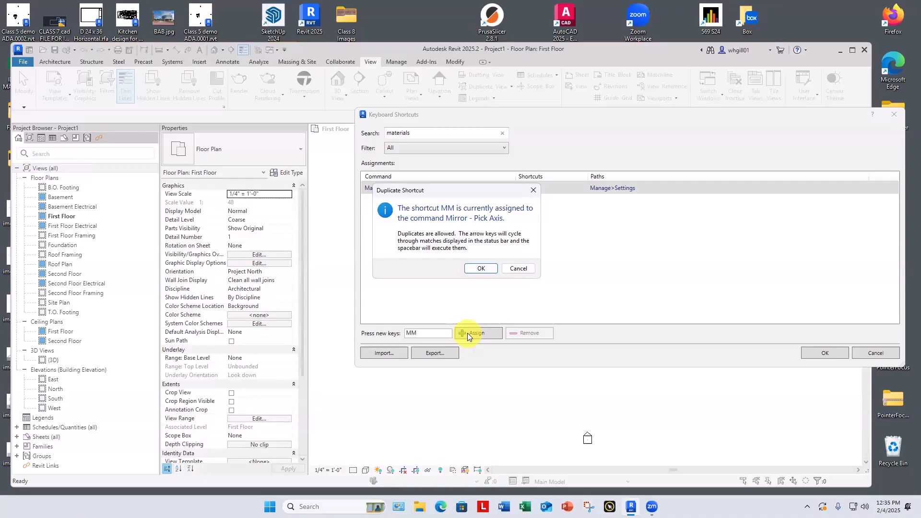
pyautogui.click(479, 268)
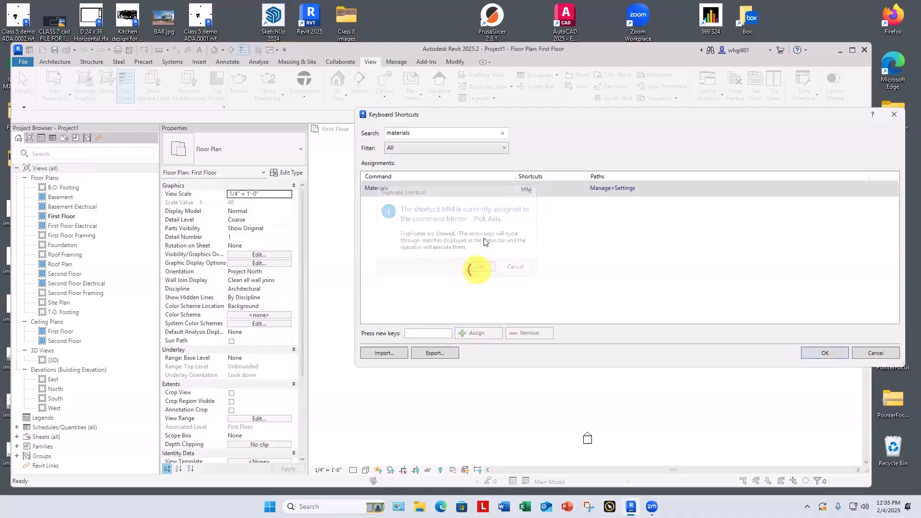
# Clear the command search and look through the full assignment list sorted by shortcut in ascending order
pyautogui.click(426, 134)
pyautogui.press('BackSpace')
pyautogui.press('BackSpace')
pyautogui.press('BackSpace')
pyautogui.press('BackSpace')
pyautogui.press('BackSpace')
pyautogui.press('BackSpace')
pyautogui.press('BackSpace')
pyautogui.press('BackSpace')
pyautogui.press('BackSpace')
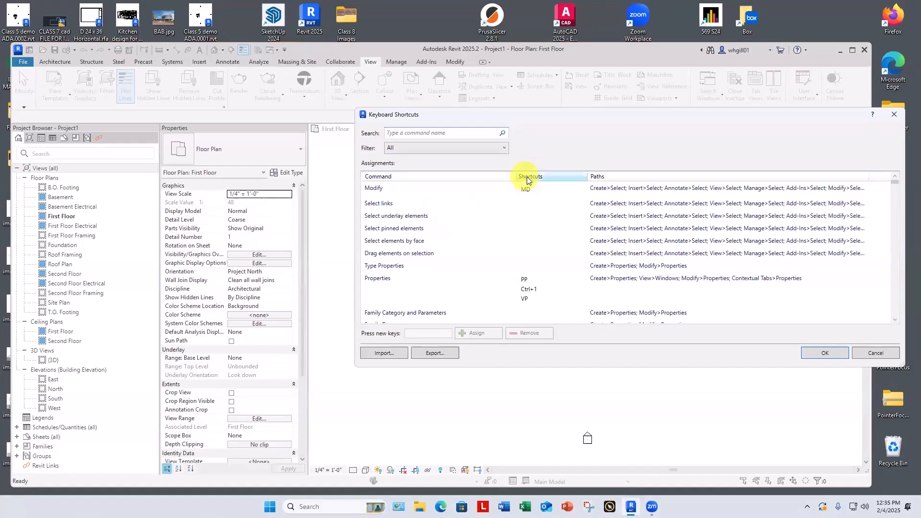
pyautogui.click(390, 178)
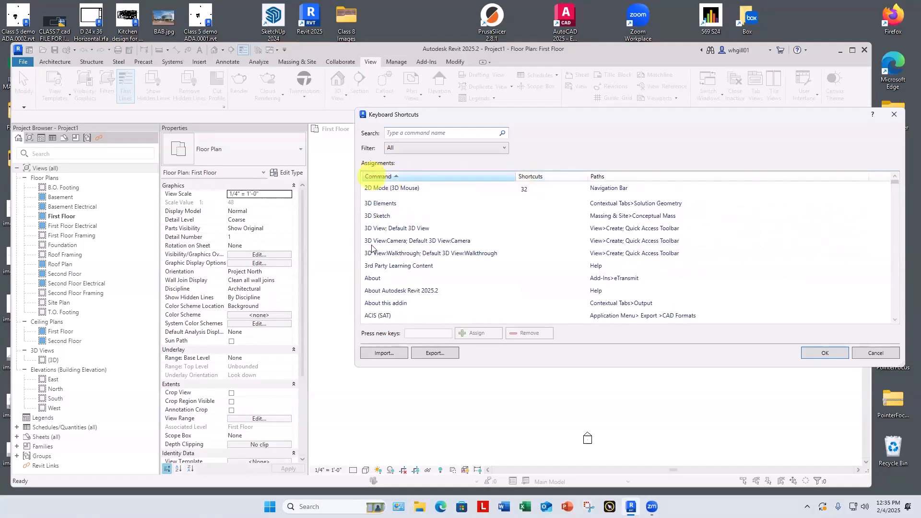
pyautogui.click(528, 175)
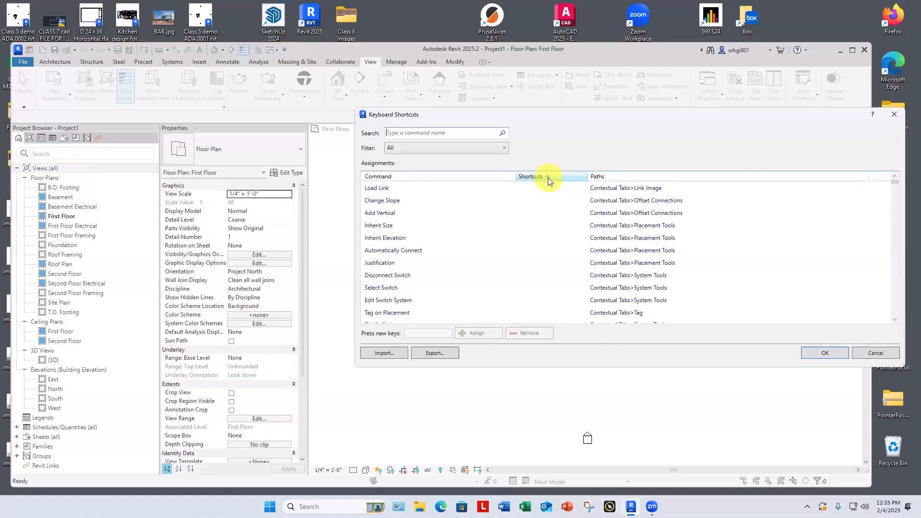
pyautogui.scroll(-5, 595, 206)
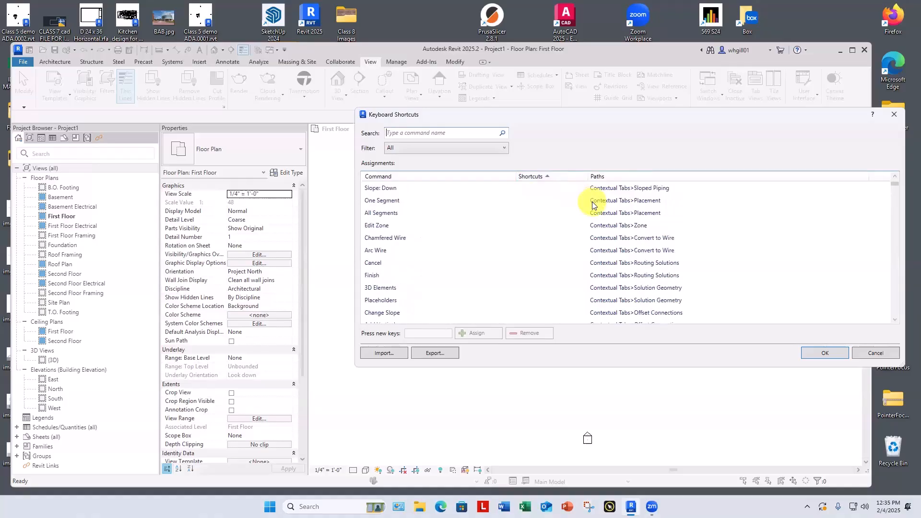
pyautogui.scroll(-10, 594, 206)
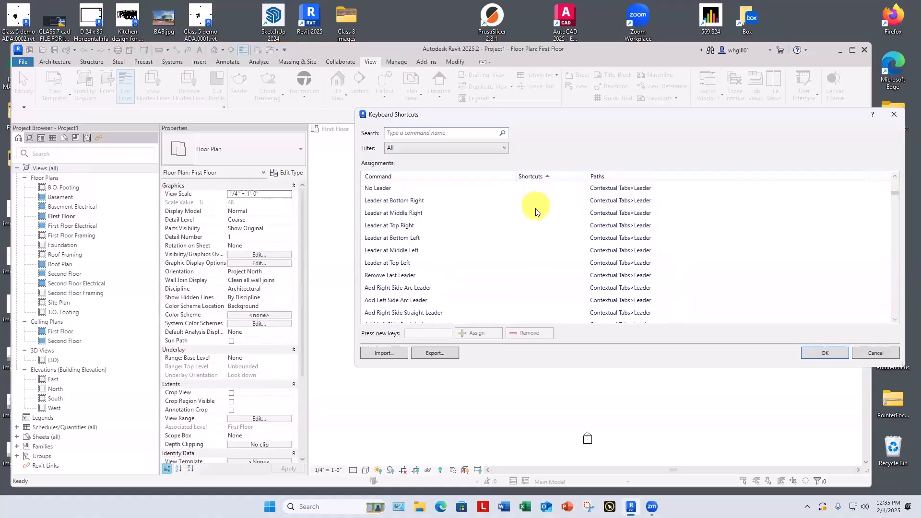
pyautogui.scroll(-10, 536, 209)
pyautogui.moveTo(895, 198); pyautogui.dragTo(898, 158)
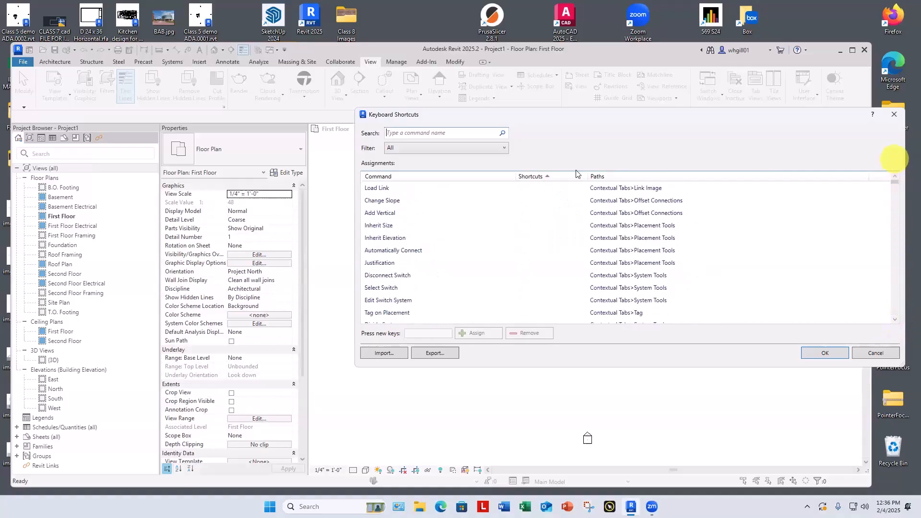
# Sort the assignments by shortcut in descending order, remove MM from Mirror - Pick Axis and save the shortcut changes
pyautogui.click(534, 175)
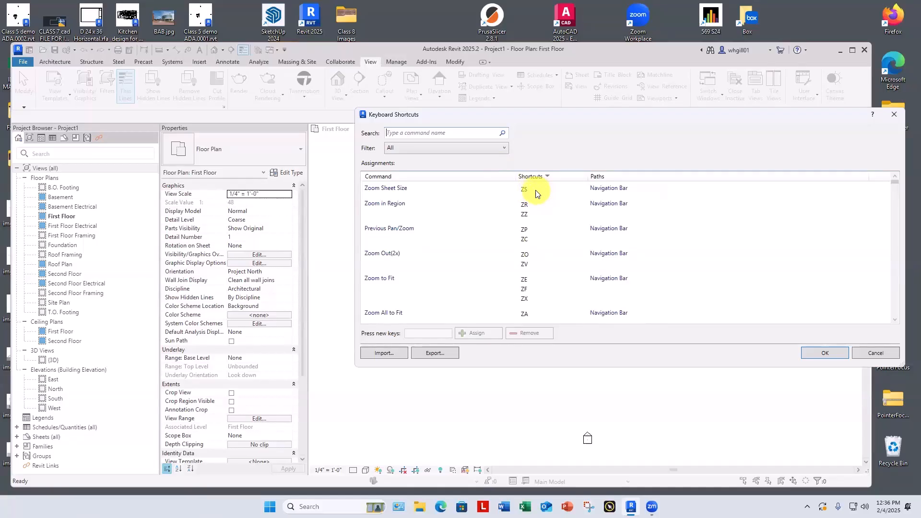
pyautogui.scroll(-10, 536, 193)
pyautogui.scroll(-10, 536, 193)
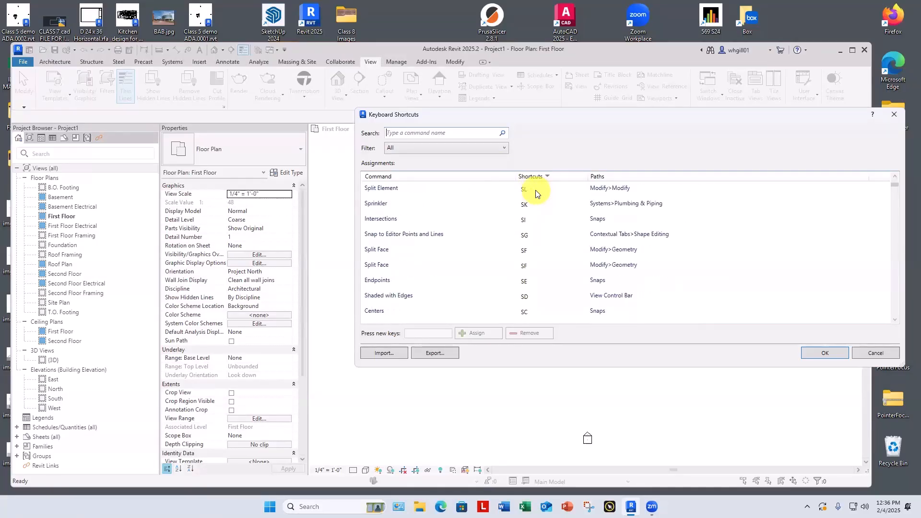
pyautogui.scroll(-10, 536, 193)
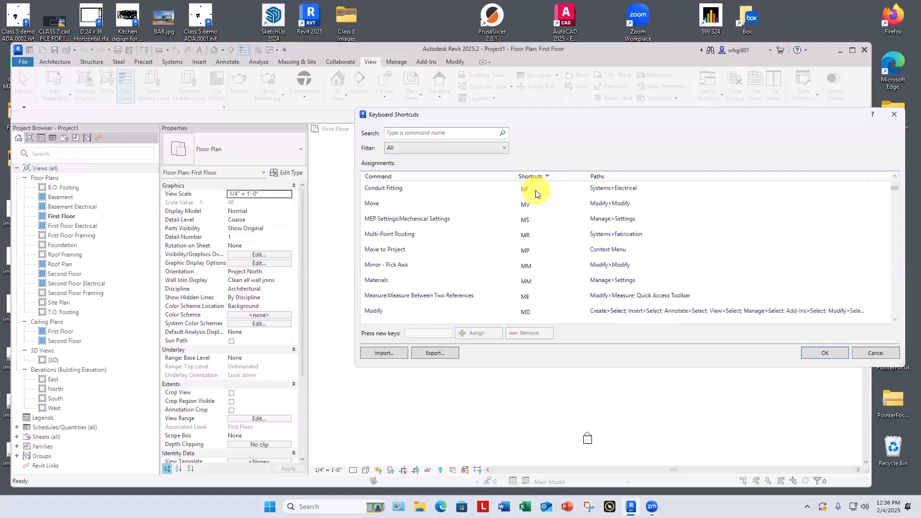
pyautogui.scroll(1, 543, 201)
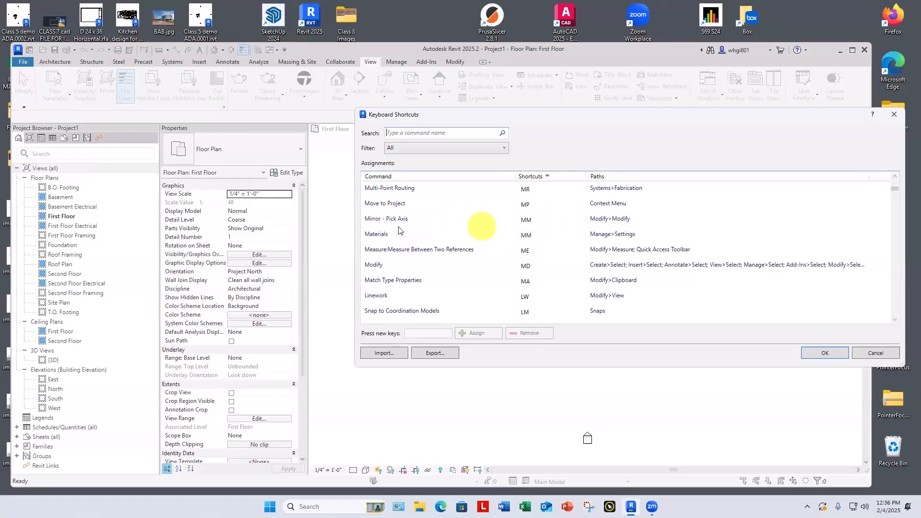
pyautogui.click(385, 218)
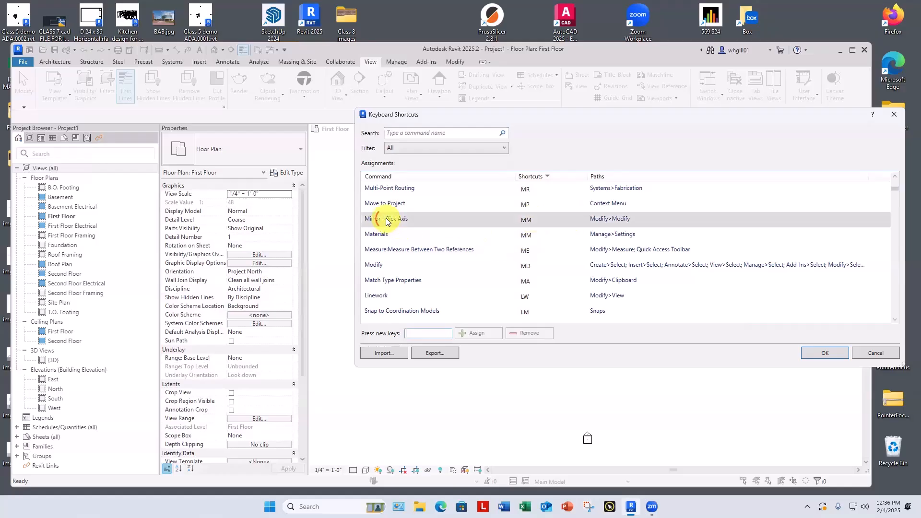
pyautogui.click(520, 222)
pyautogui.click(527, 219)
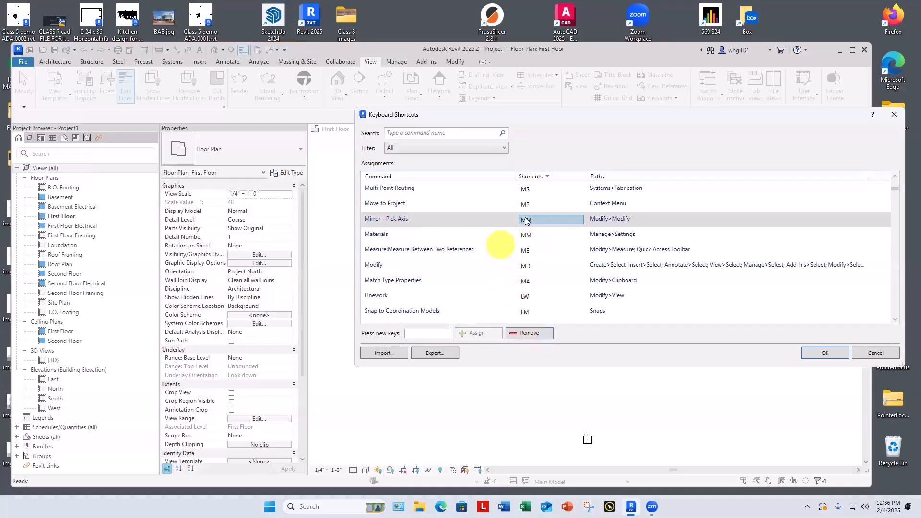
pyautogui.click(529, 336)
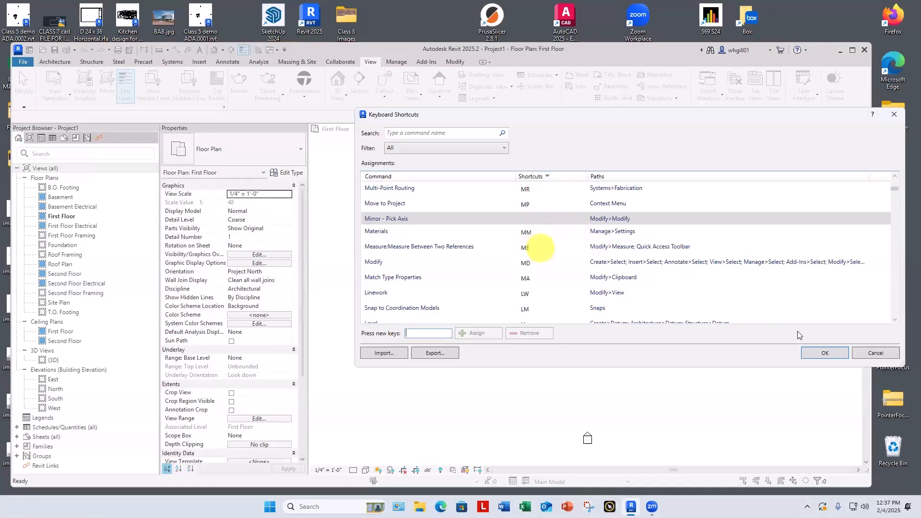
pyautogui.click(823, 352)
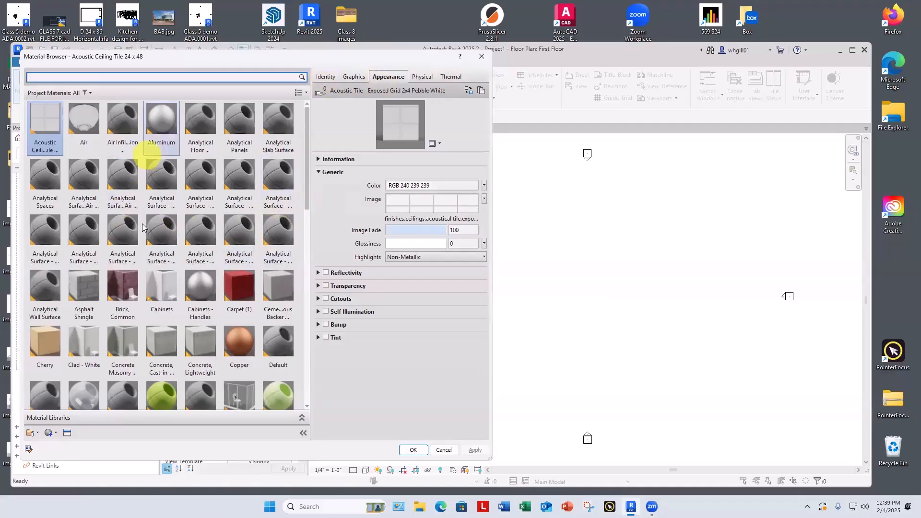
# Examine the identity, graphics and appearance properties of the Brick, Common material, then close the Material Browser
pyautogui.click(126, 287)
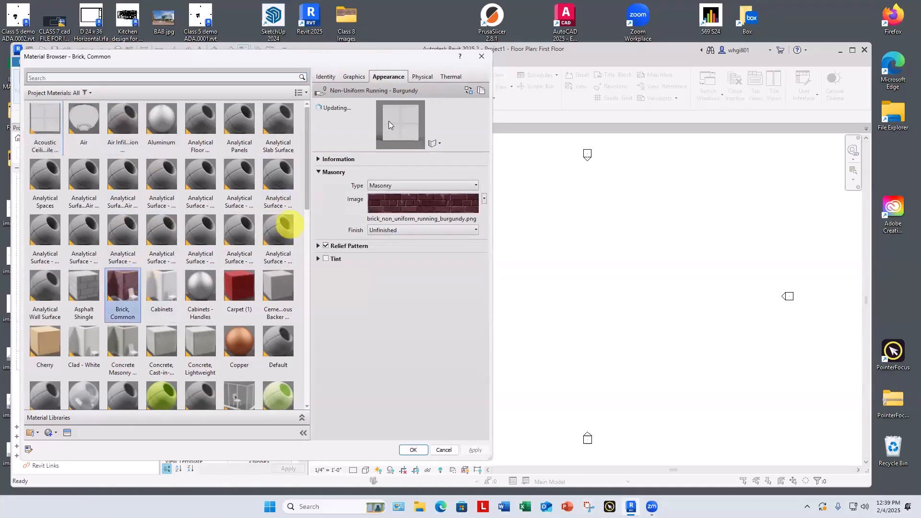
pyautogui.click(325, 78)
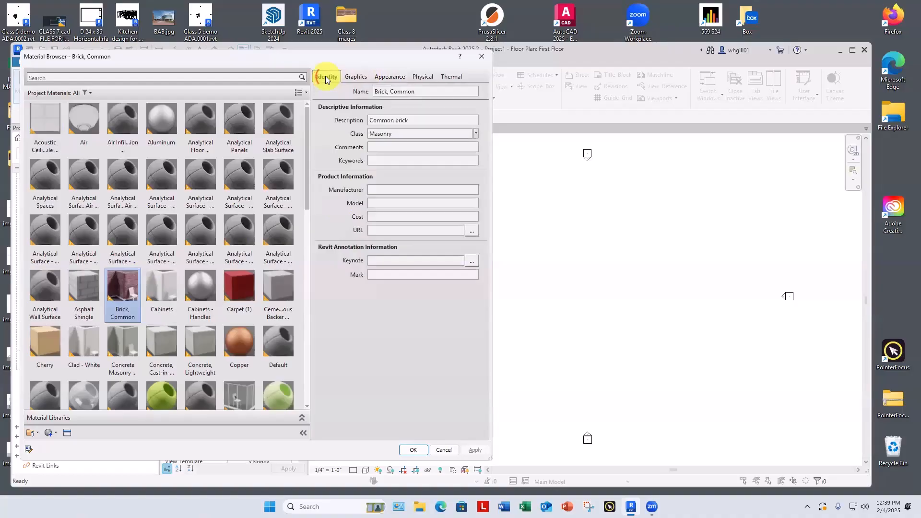
pyautogui.click(376, 190)
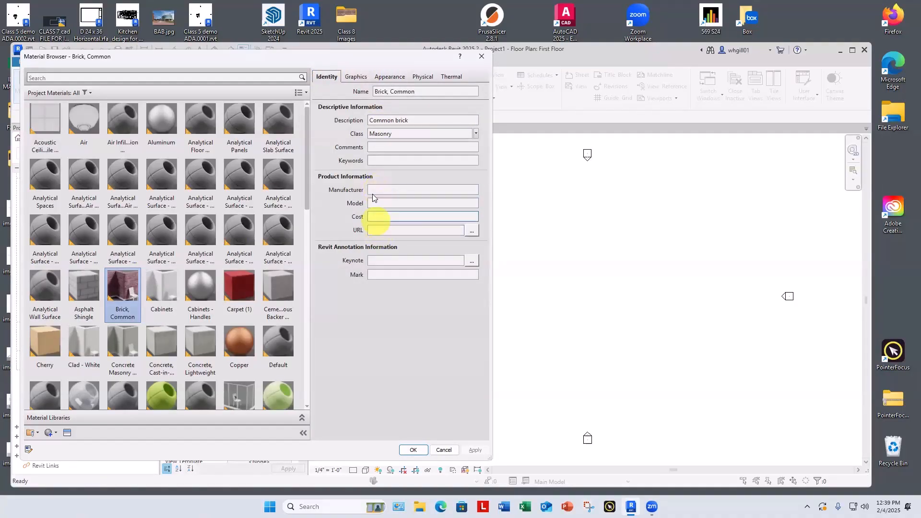
pyautogui.click(380, 201)
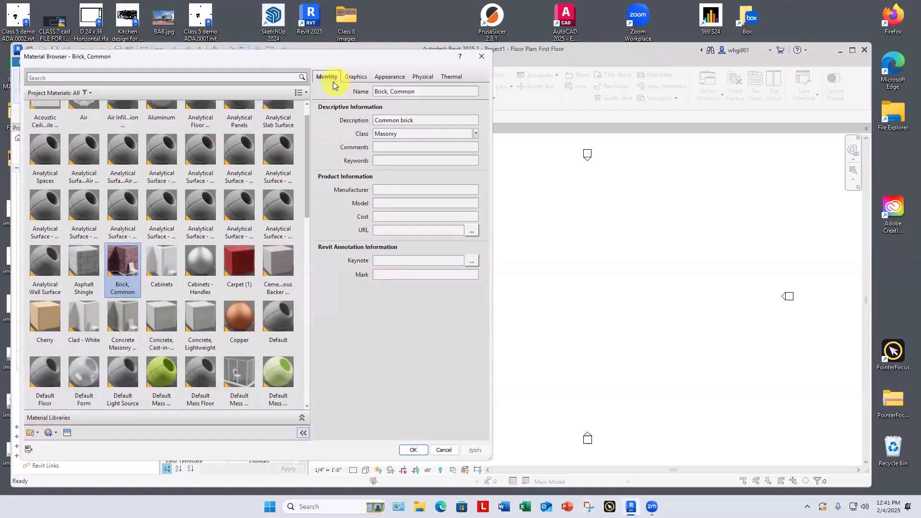
pyautogui.click(360, 80)
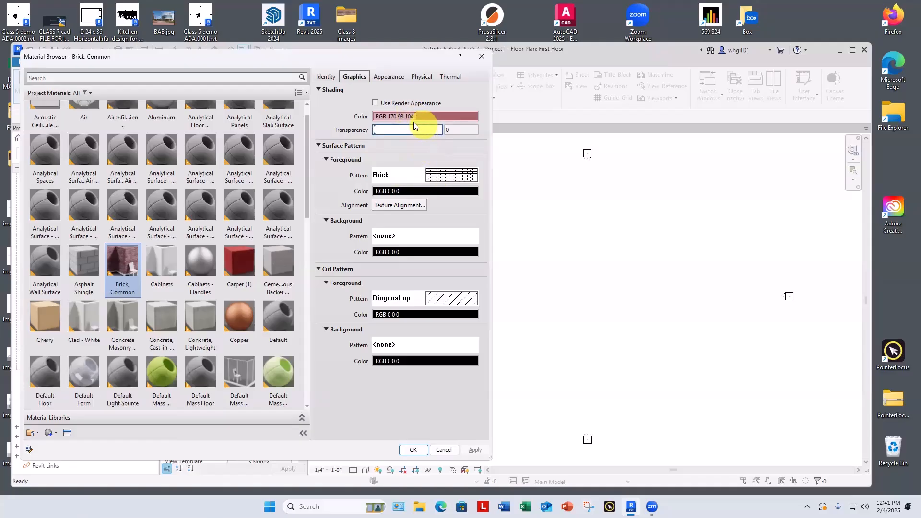
pyautogui.click(387, 77)
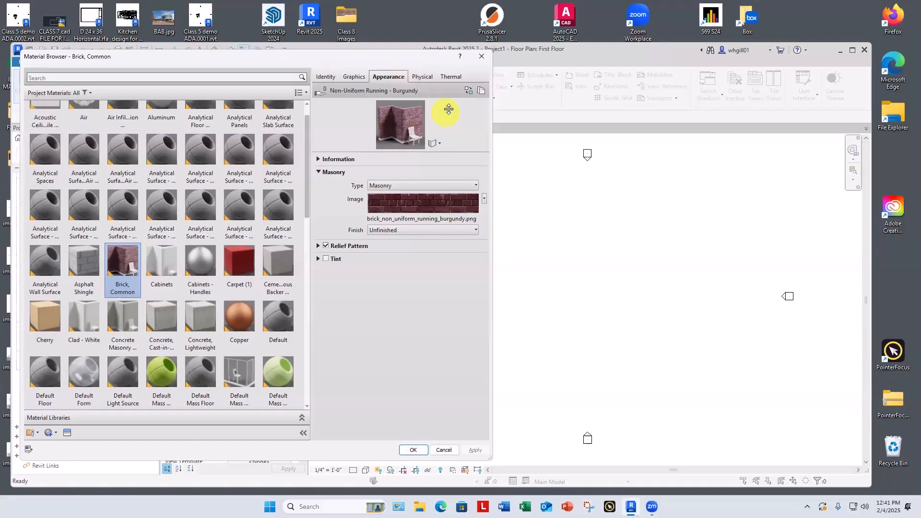
pyautogui.click(482, 56)
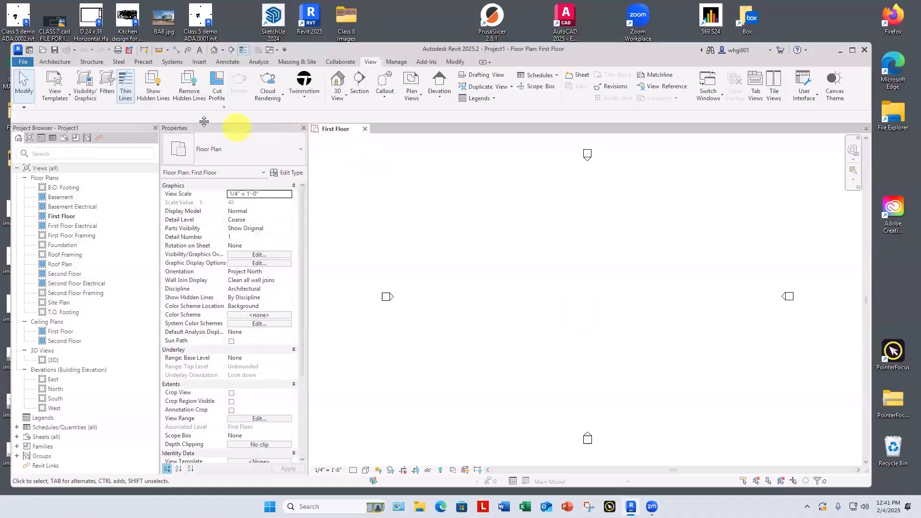
# Create a first-floor floor of type Wood Joist 10" - Wood Finish with a rectangular boundary about 17' 6" by 15' 6"
pyautogui.click(65, 62)
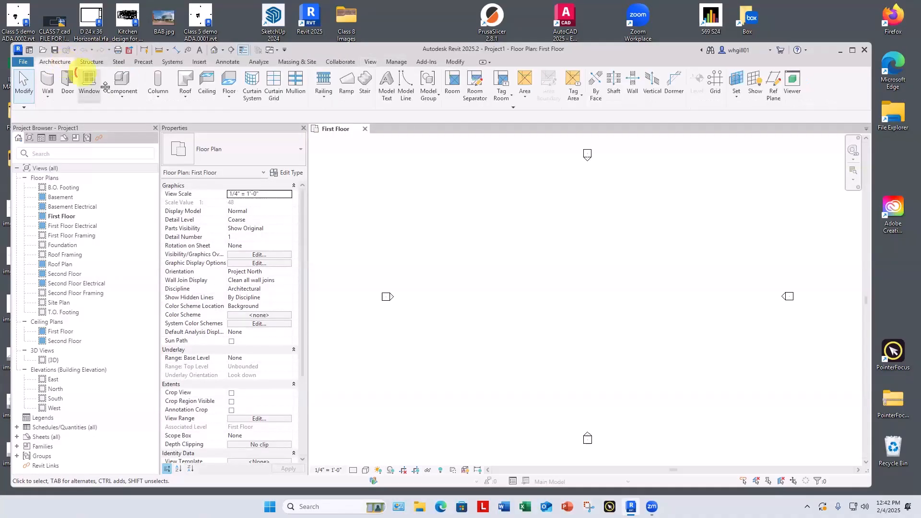
pyautogui.click(130, 84)
pyautogui.click(211, 154)
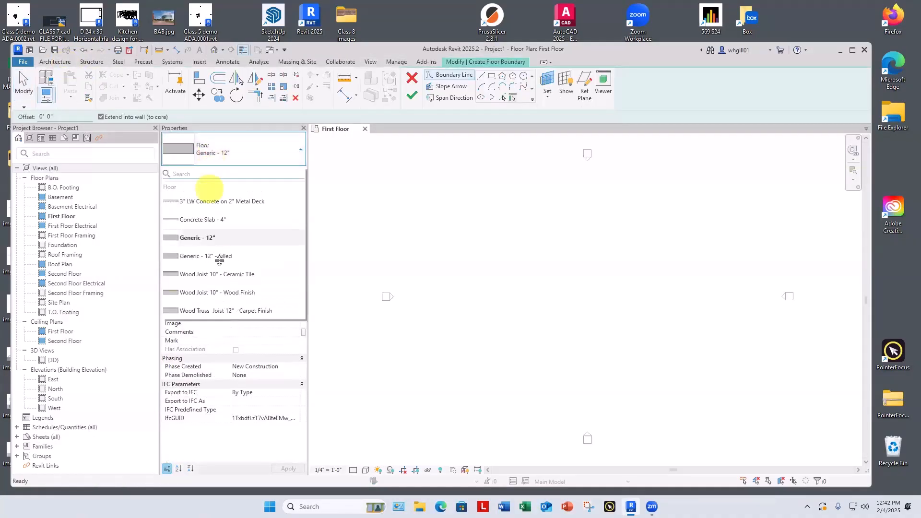
pyautogui.click(240, 290)
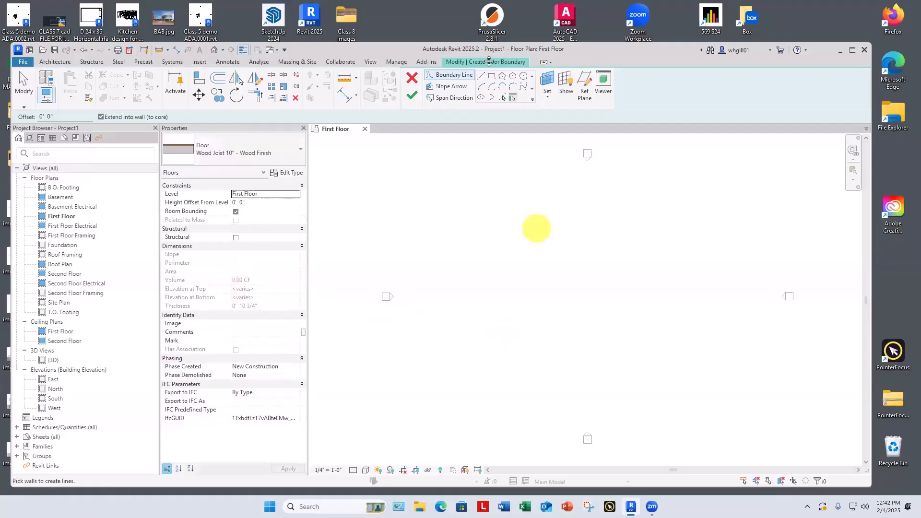
pyautogui.click(492, 75)
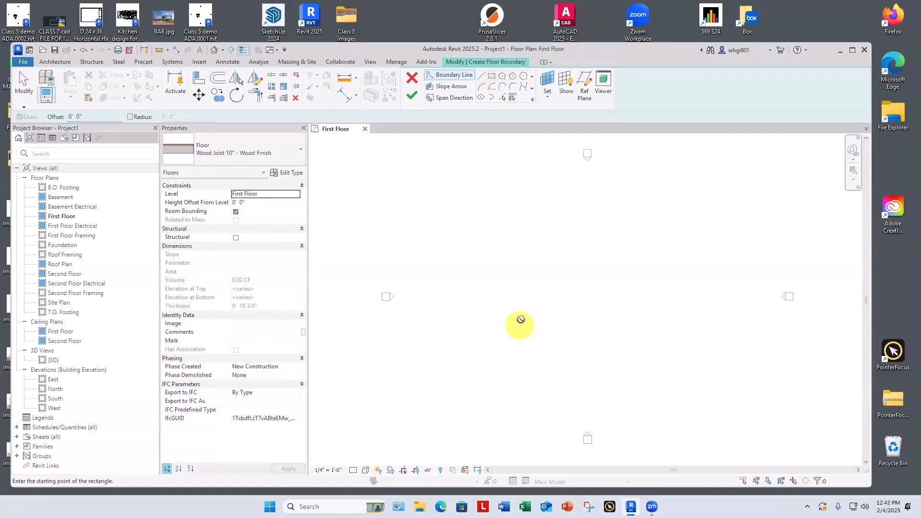
pyautogui.click(520, 325)
pyautogui.click(588, 265)
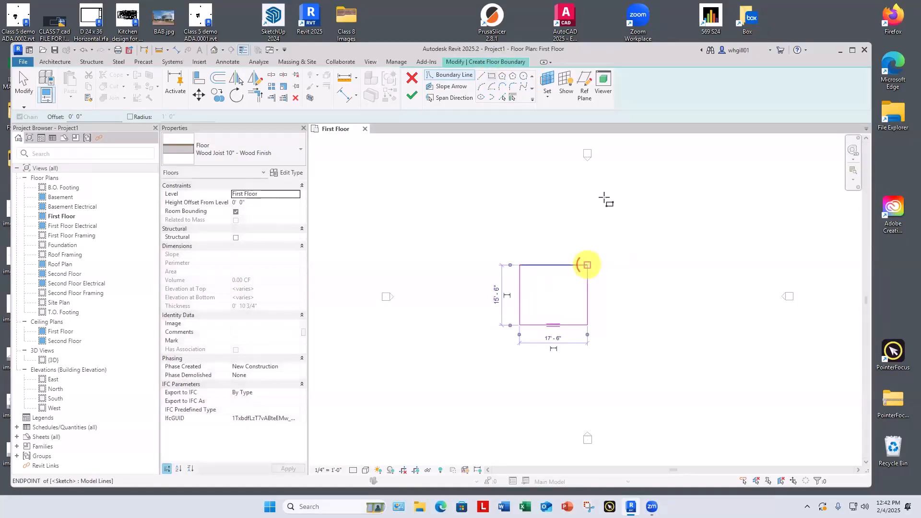
pyautogui.click(412, 99)
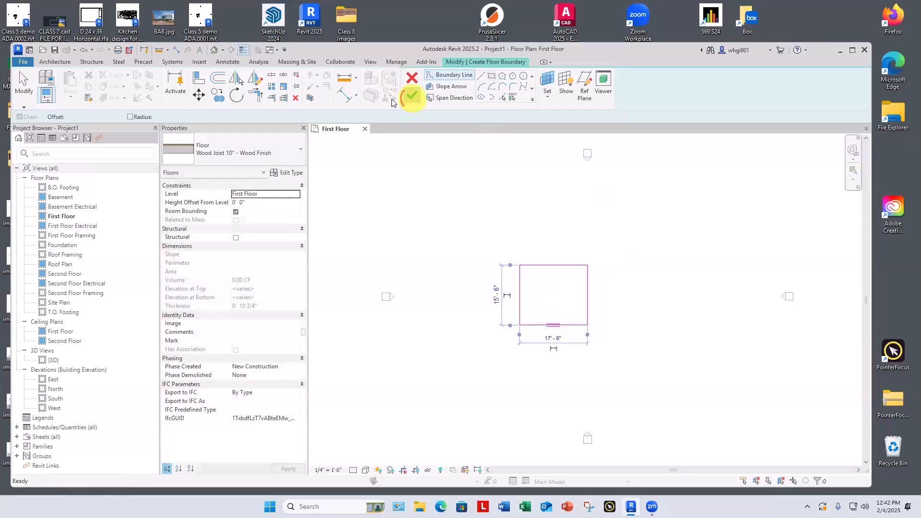
# Draw an architectural wall of type Interior - 4 1/2" Partition, about 17' long, across the floor just inside its upper edge
pyautogui.click(53, 63)
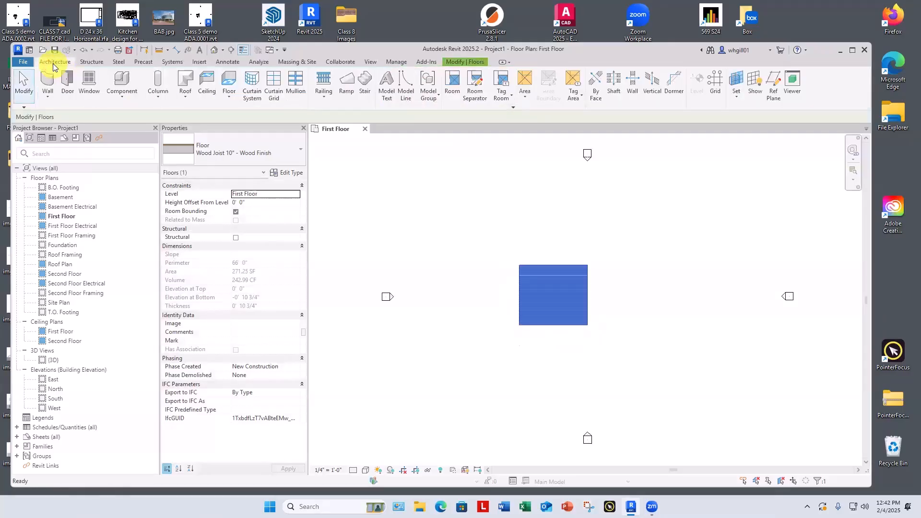
pyautogui.click(47, 95)
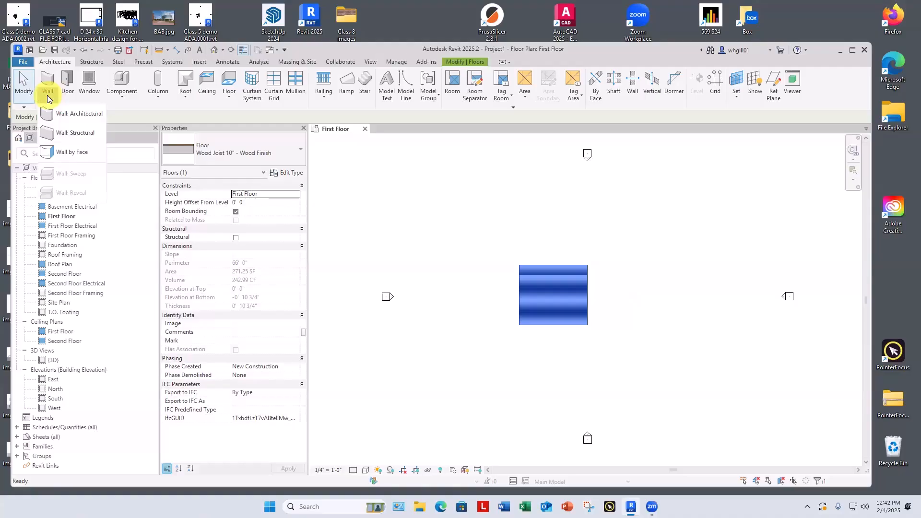
pyautogui.click(70, 114)
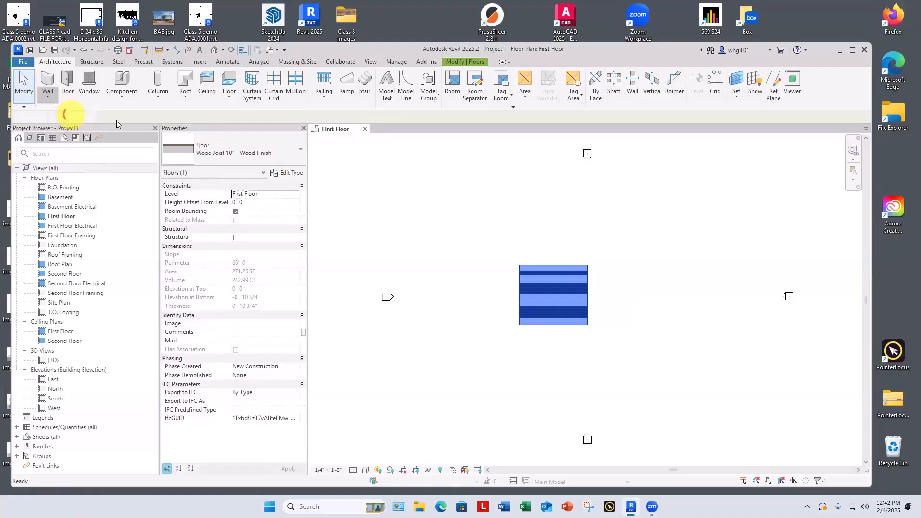
pyautogui.click(222, 151)
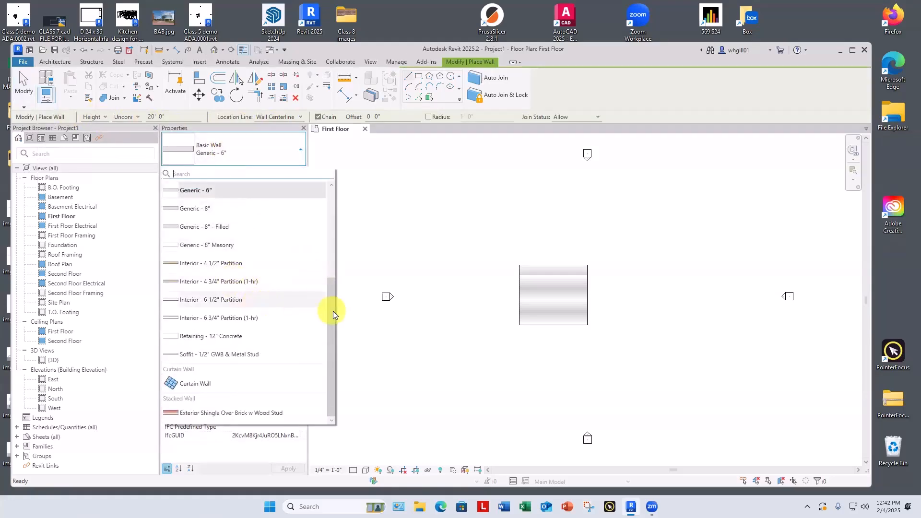
pyautogui.scroll(1, 331, 298)
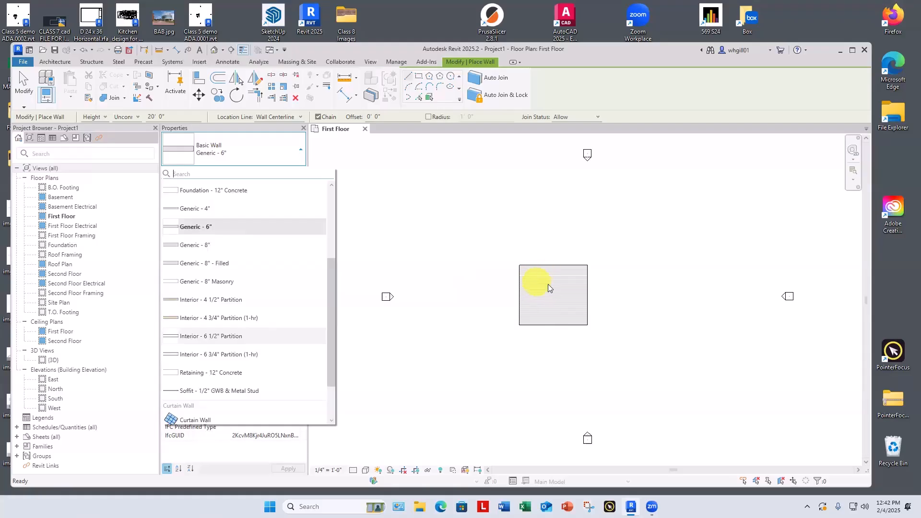
pyautogui.click(225, 300)
pyautogui.click(522, 274)
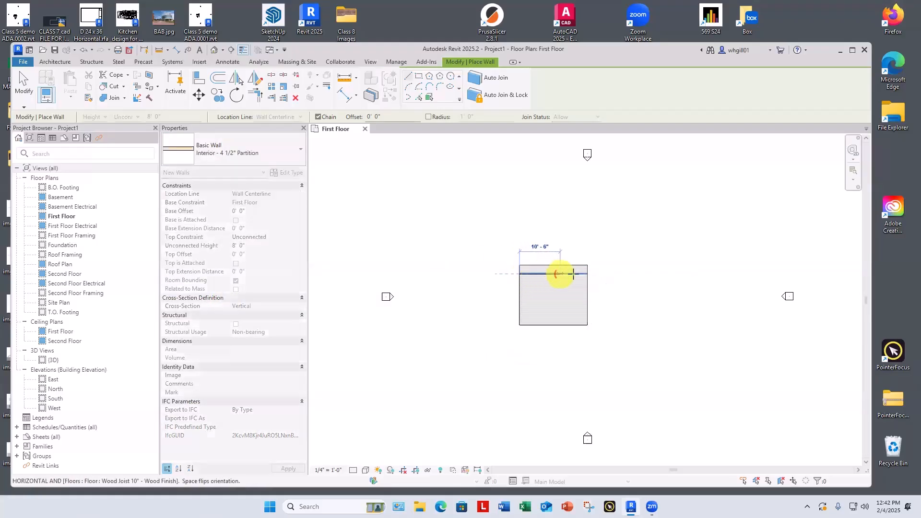
pyautogui.click(586, 274)
pyautogui.press('Escape')
pyautogui.press('Escape')
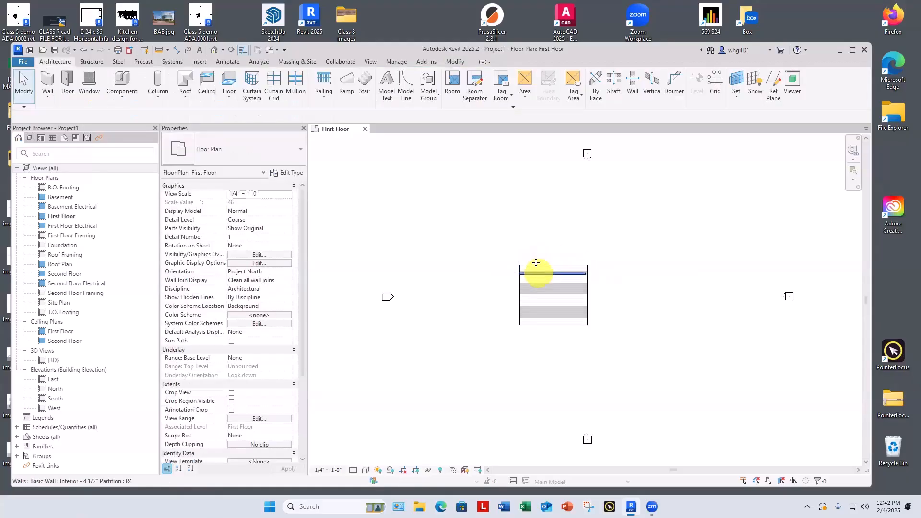
# Move the partition wall up onto the floor's upper edge
pyautogui.moveTo(538, 263); pyautogui.dragTo(539, 266)
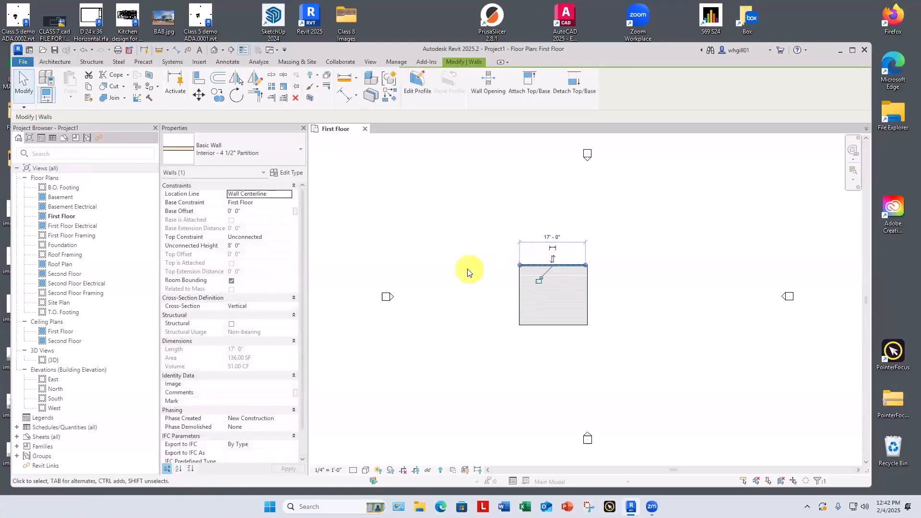
pyautogui.click(469, 270)
pyautogui.click(558, 265)
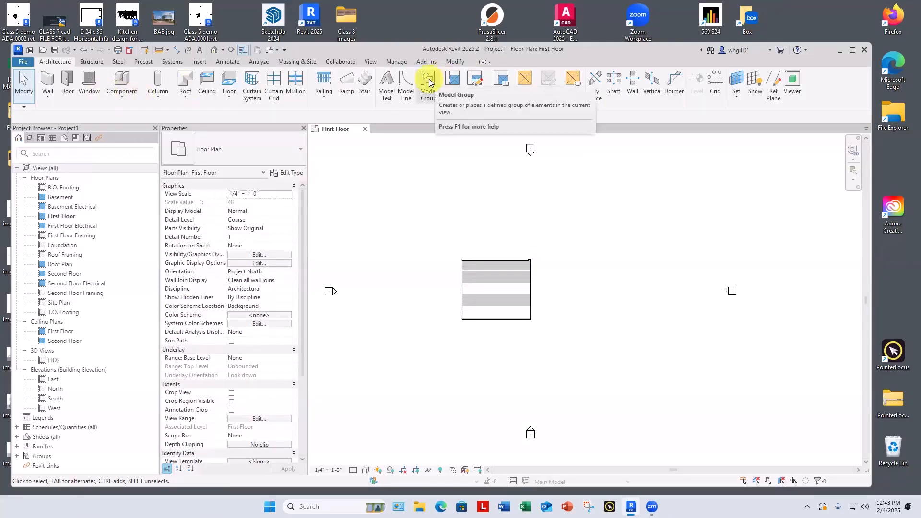
# Open the Material Browser and place its window over the drawing
pyautogui.press('m')
pyautogui.press('m')
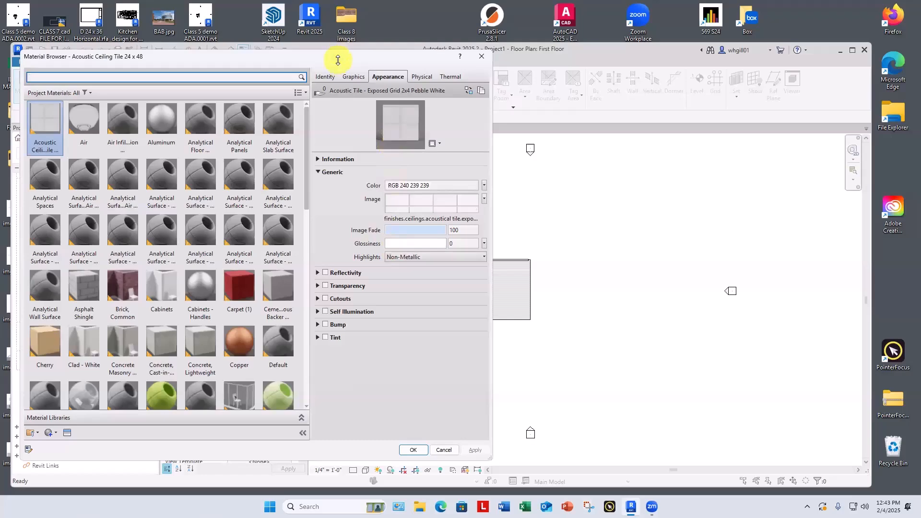
pyautogui.moveTo(339, 62); pyautogui.dragTo(342, 60)
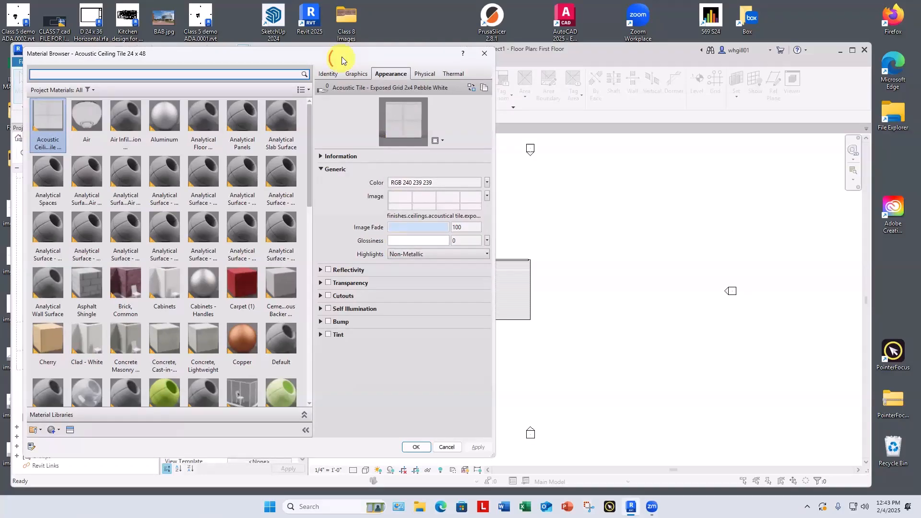
pyautogui.moveTo(341, 57); pyautogui.dragTo(341, 63)
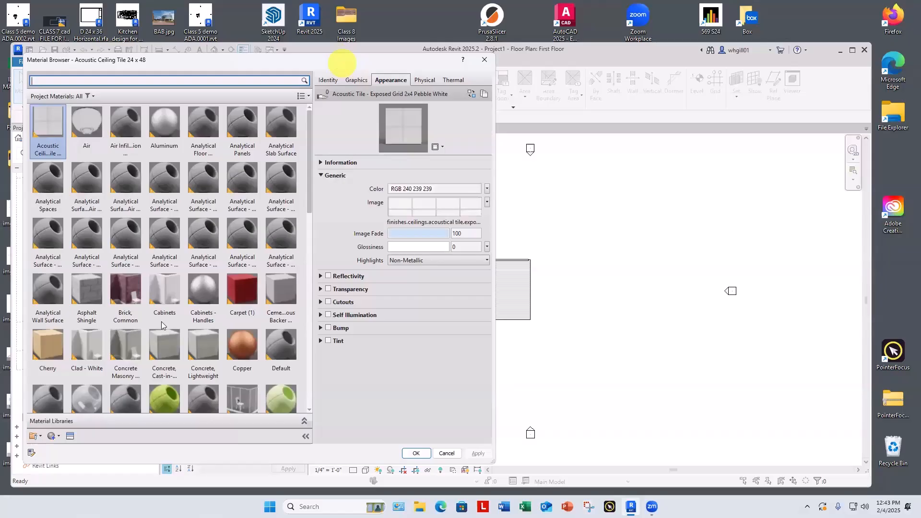
# Look through the project materials and the options for creating or duplicating a material
pyautogui.scroll(-1, 163, 297)
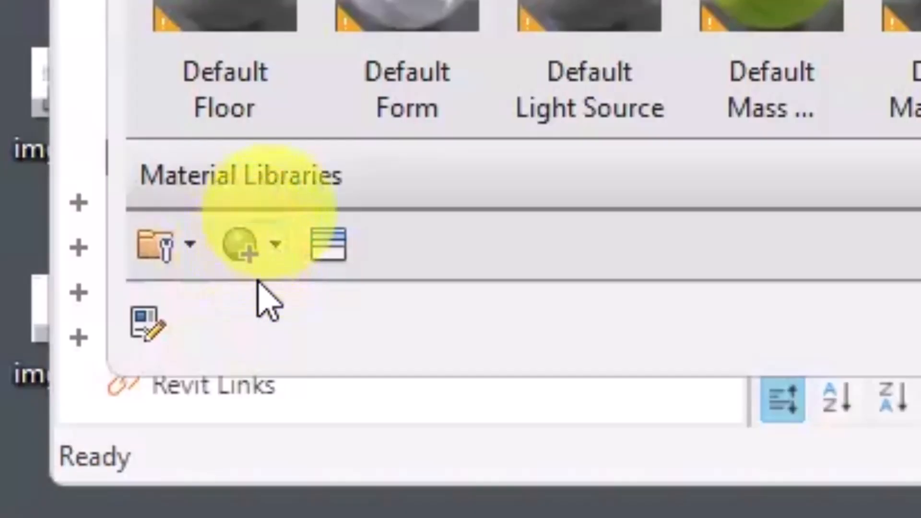
pyautogui.click(253, 257)
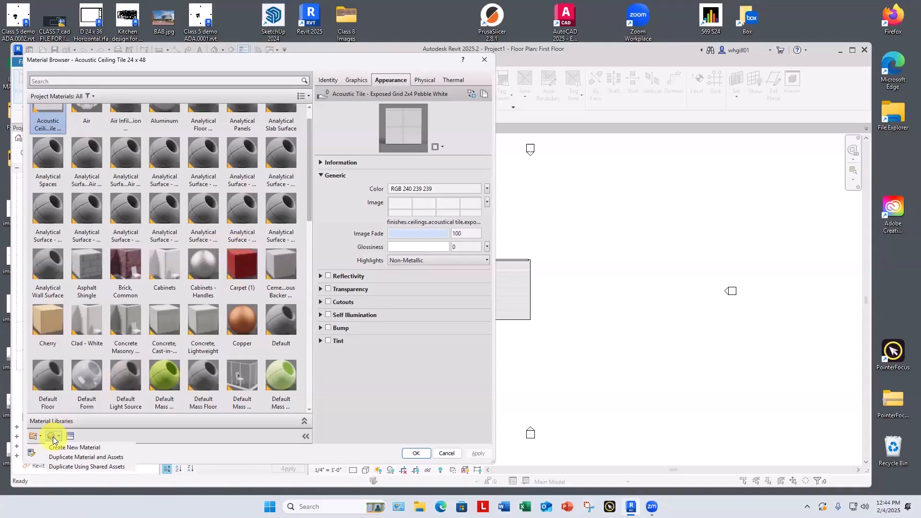
pyautogui.click(53, 438)
pyautogui.scroll(1, 198, 274)
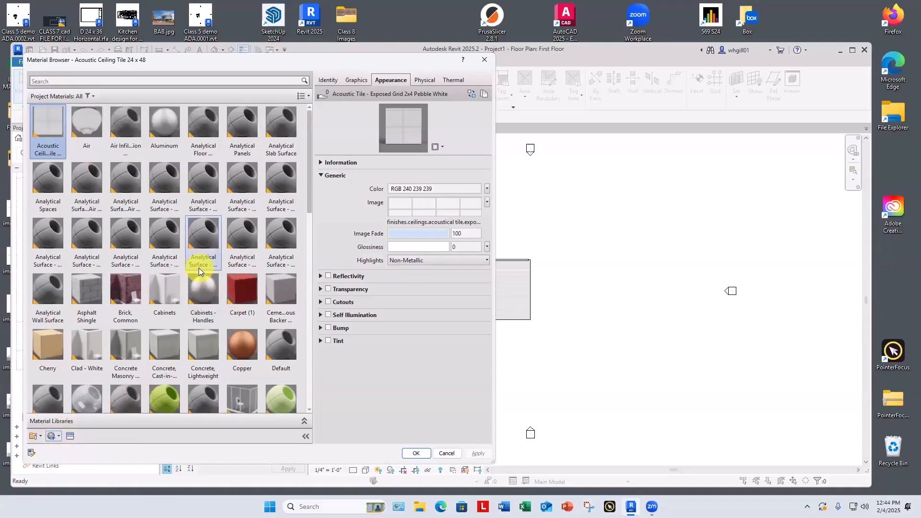
pyautogui.scroll(-6, 199, 267)
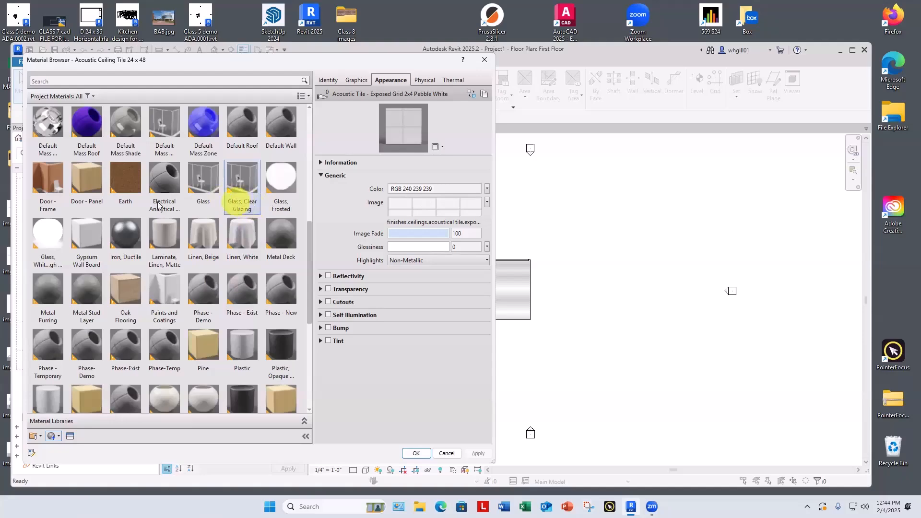
pyautogui.scroll(4, 115, 187)
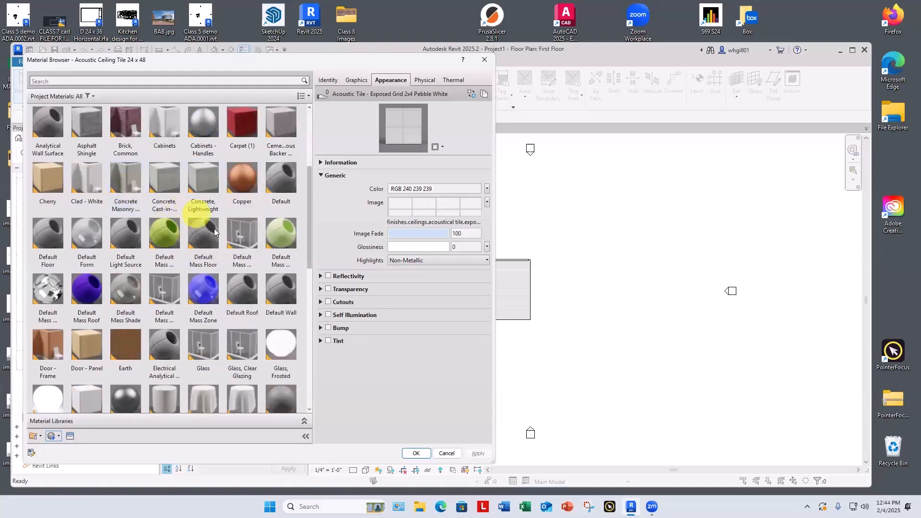
pyautogui.scroll(-1, 87, 345)
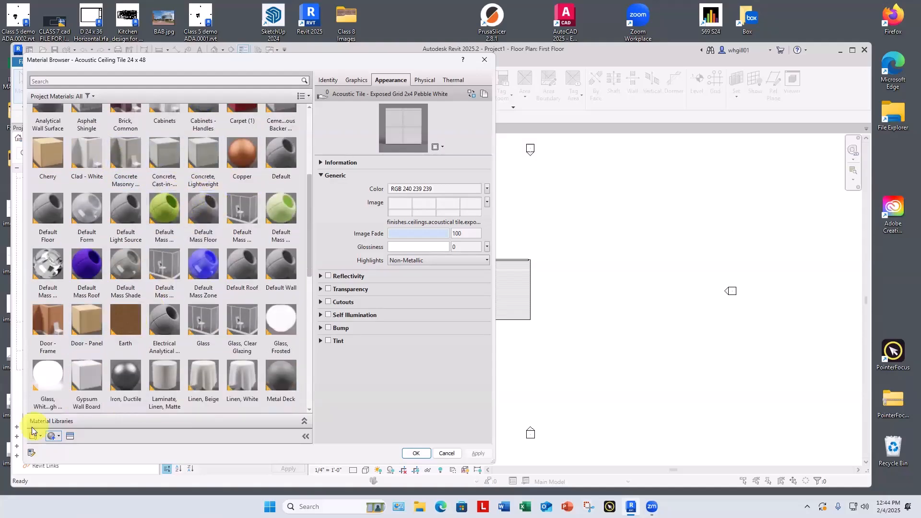
# Create a new material and rename it _BG red
pyautogui.click(60, 436)
pyautogui.click(63, 445)
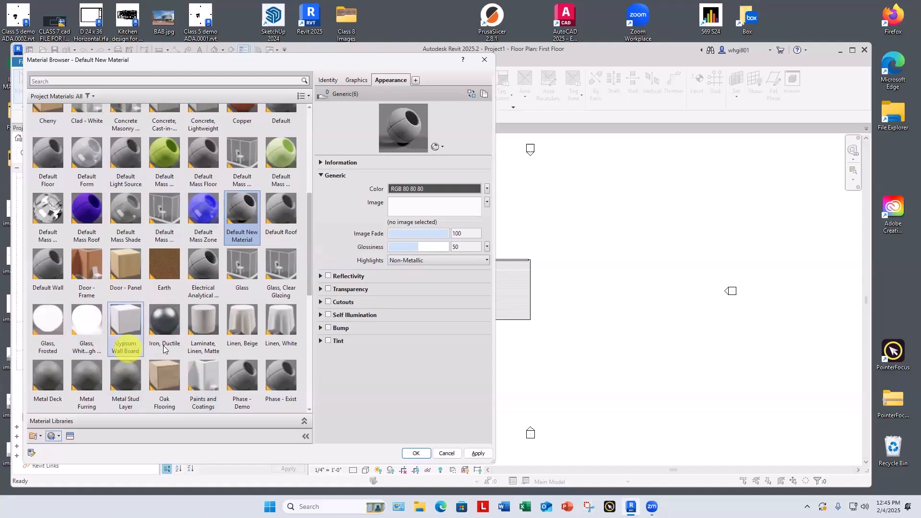
pyautogui.rightClick(244, 224)
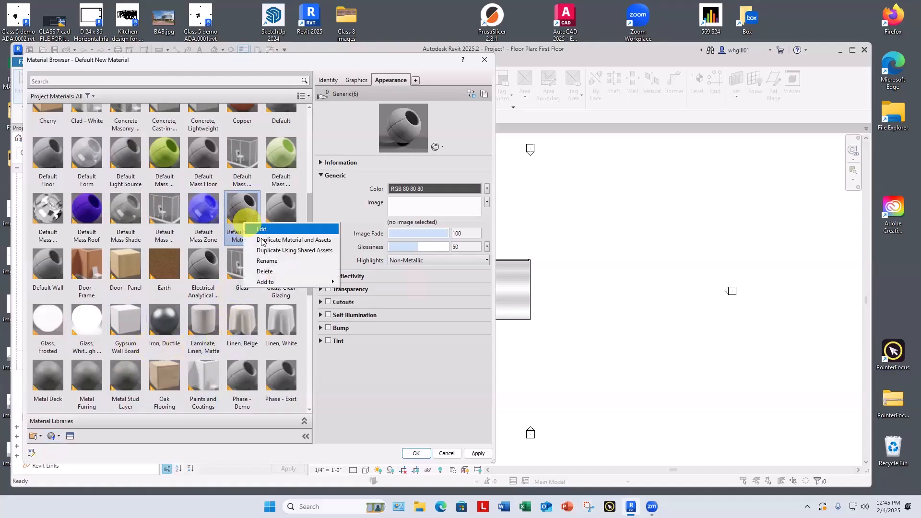
pyautogui.click(271, 262)
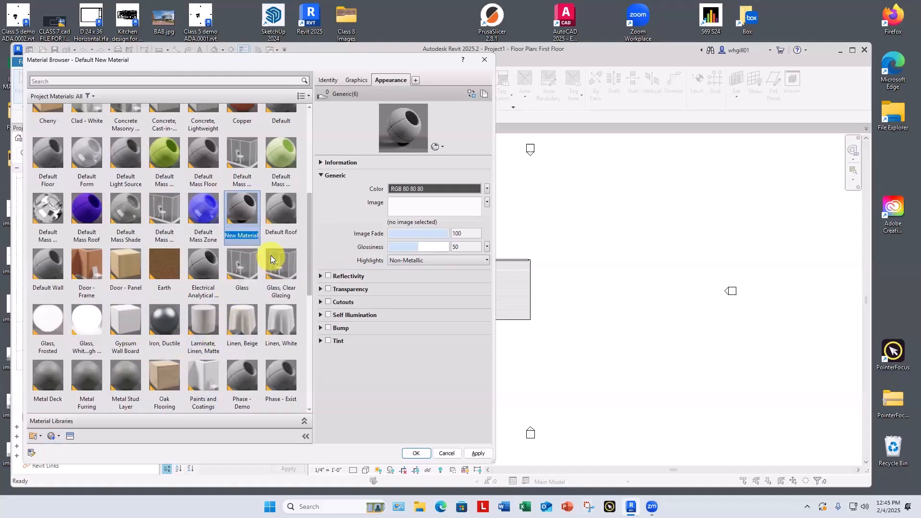
pyautogui.write('_')
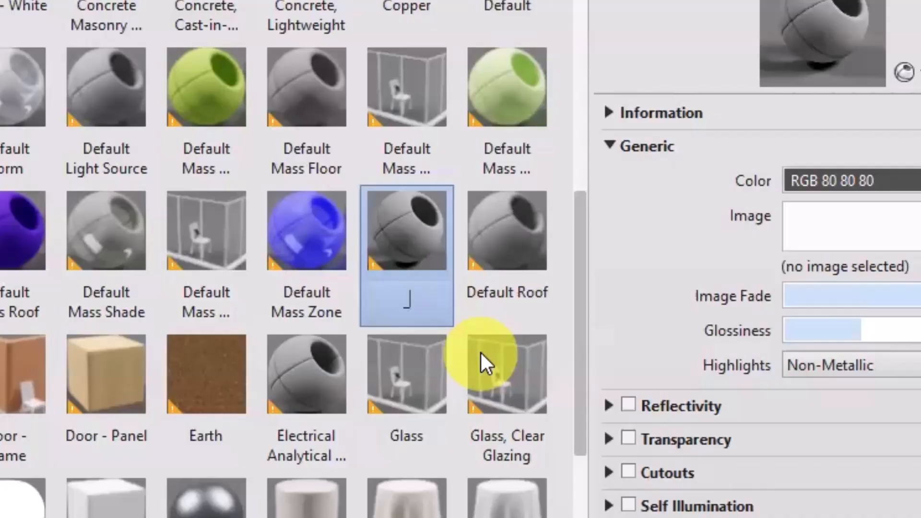
pyautogui.write('BG')
pyautogui.write('red')
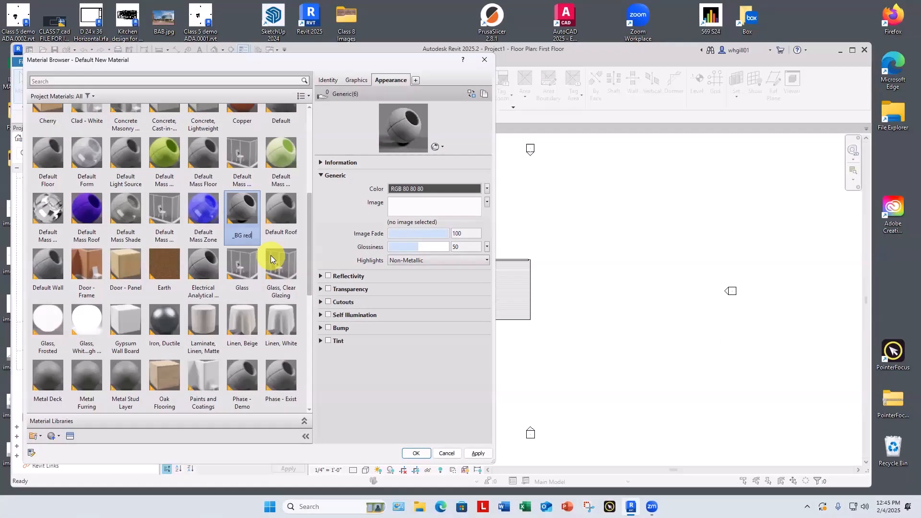
pyautogui.click(242, 204)
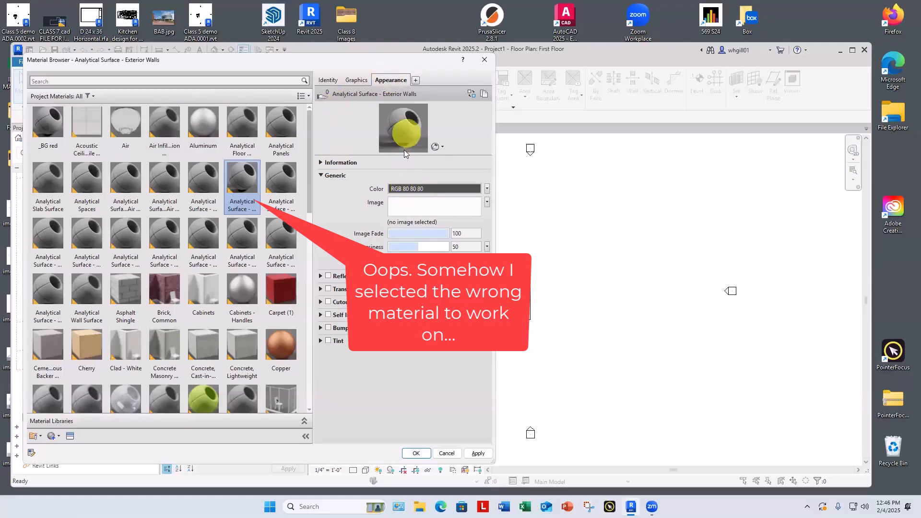
pyautogui.click(411, 188)
pyautogui.click(170, 272)
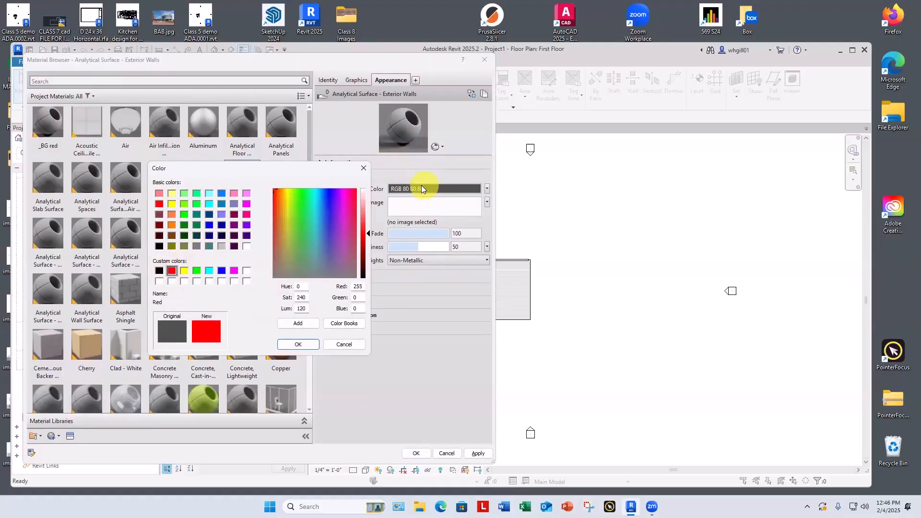
pyautogui.moveTo(329, 167); pyautogui.dragTo(718, 162)
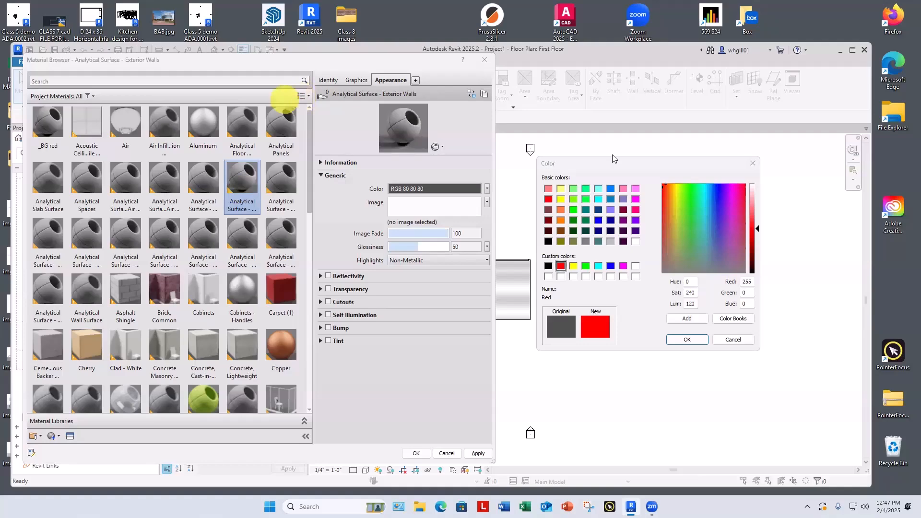
pyautogui.click(752, 163)
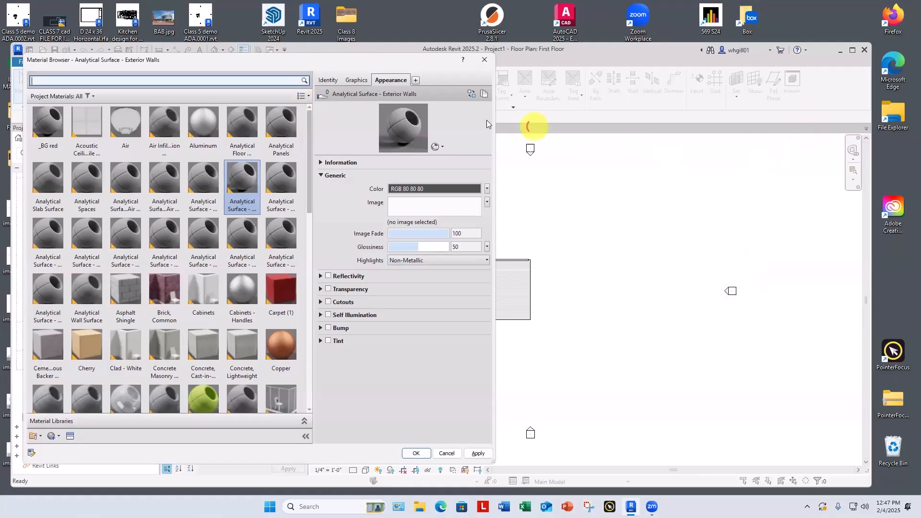
# Switch the project materials display to List View
pyautogui.click(301, 96)
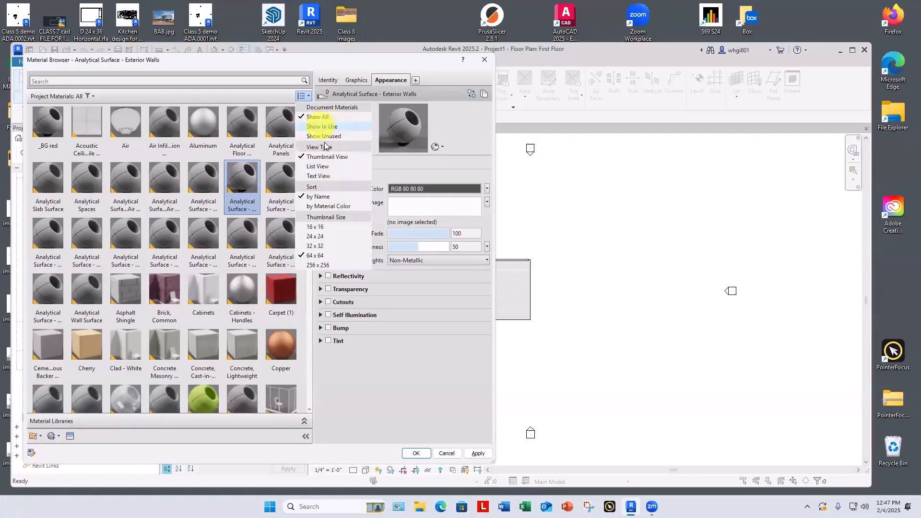
pyautogui.click(312, 166)
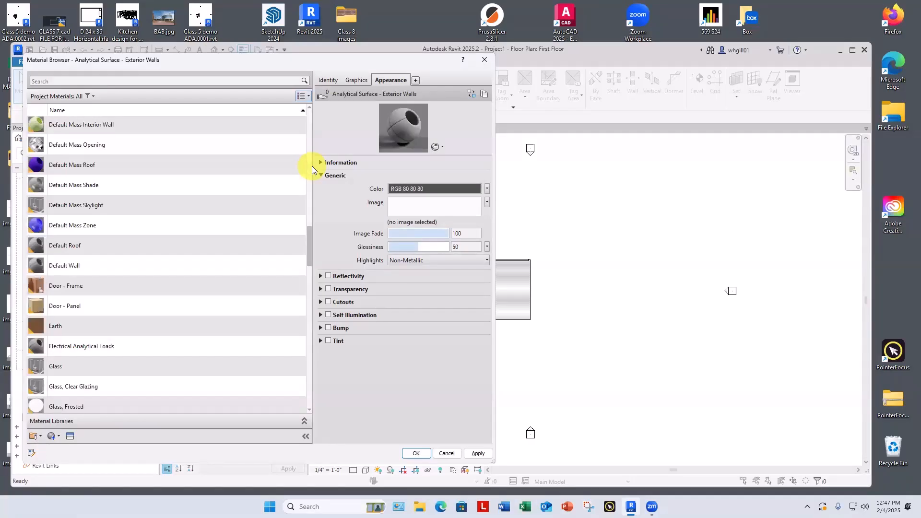
# Switch the project materials list to Text View and back to Thumbnail View
pyautogui.click(303, 96)
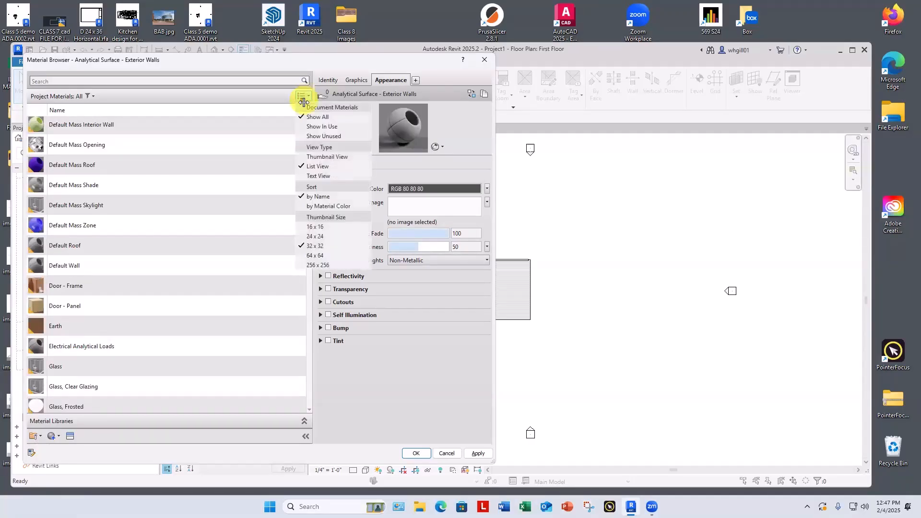
pyautogui.click(309, 176)
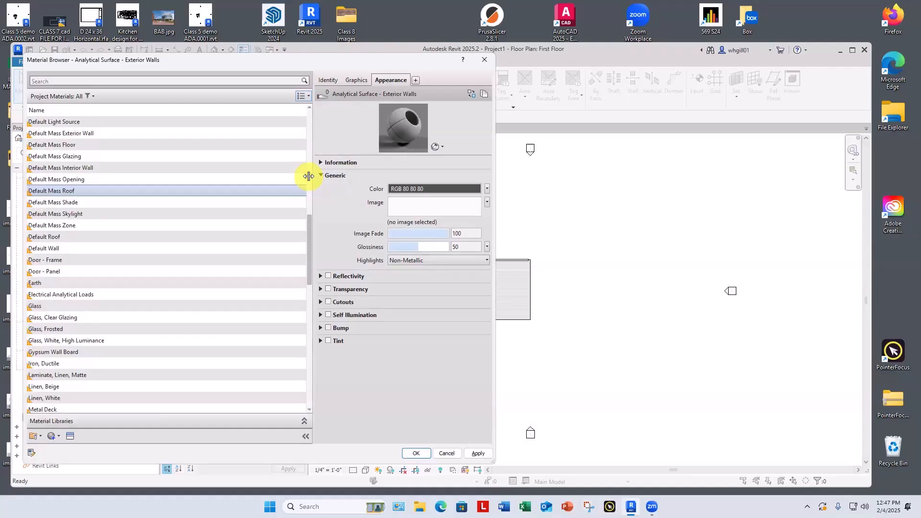
pyautogui.click(306, 96)
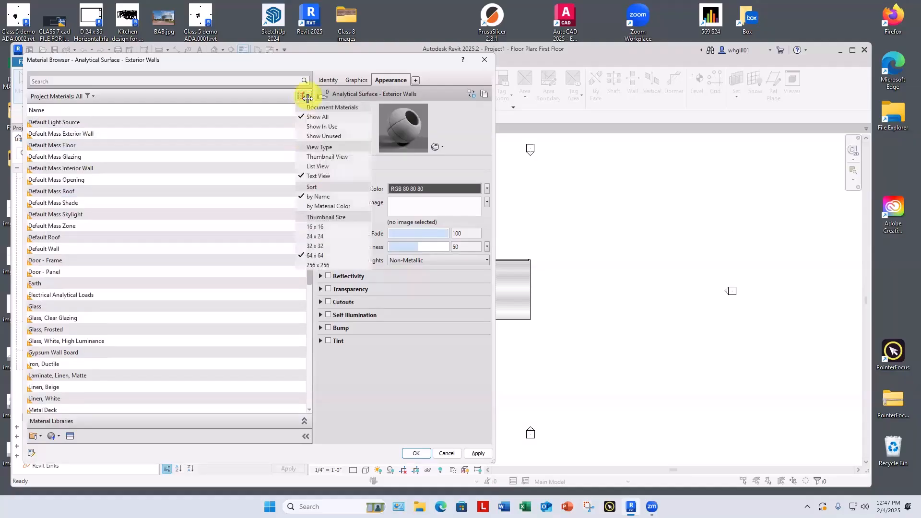
pyautogui.click(309, 157)
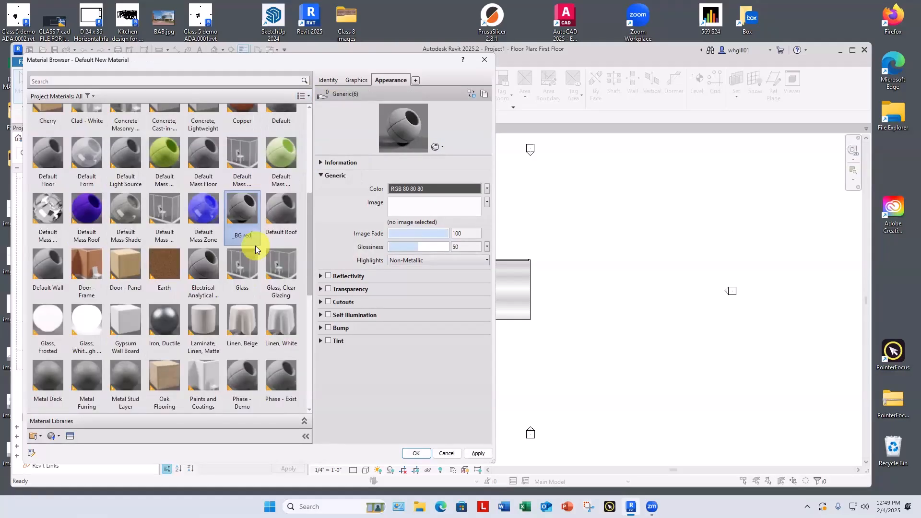
# Confirm the name of the new _BG red material and set its appearance color to red, RGB 255 0 0
pyautogui.press('Return')
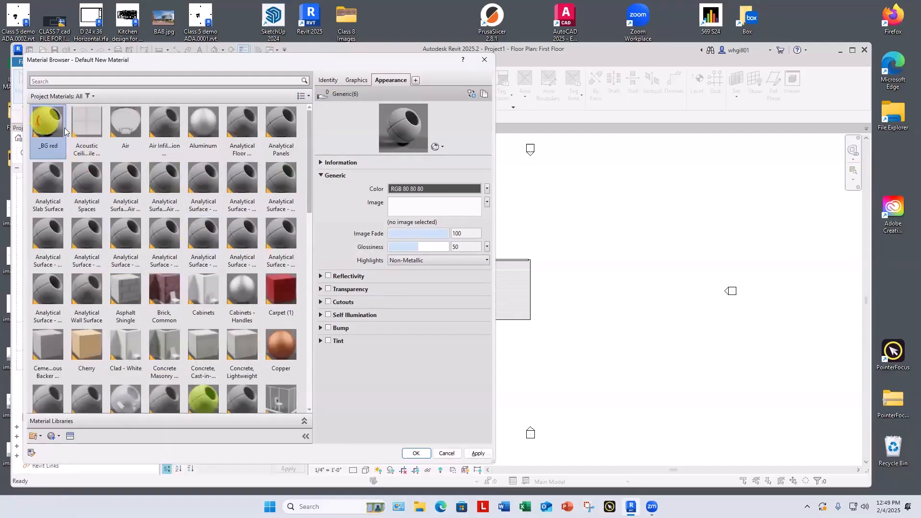
pyautogui.click(409, 188)
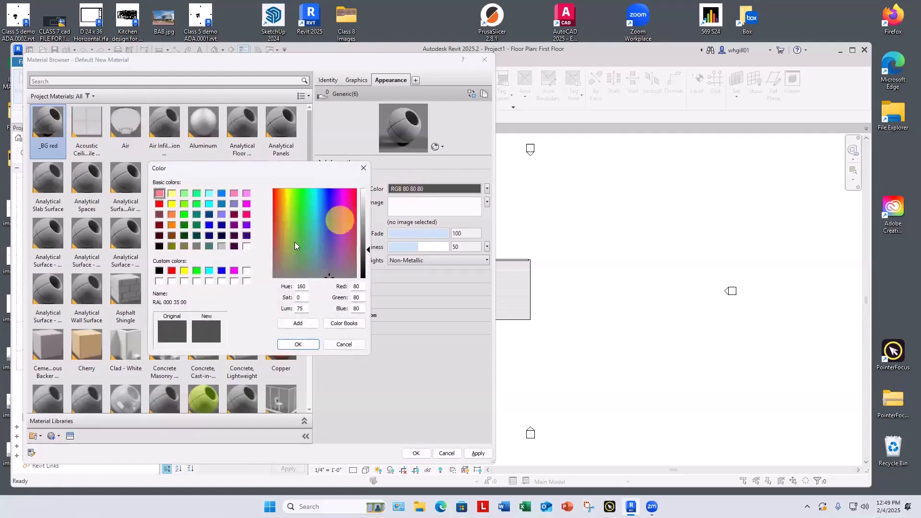
pyautogui.click(172, 271)
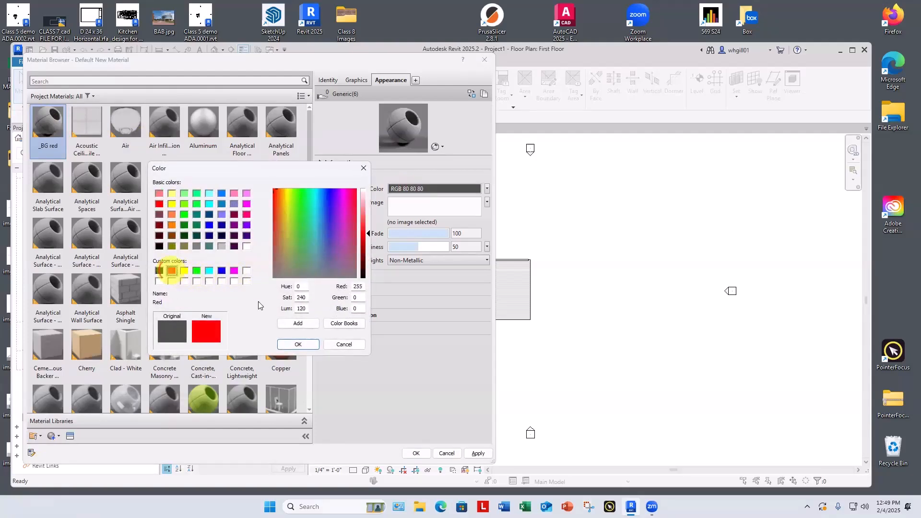
pyautogui.click(298, 344)
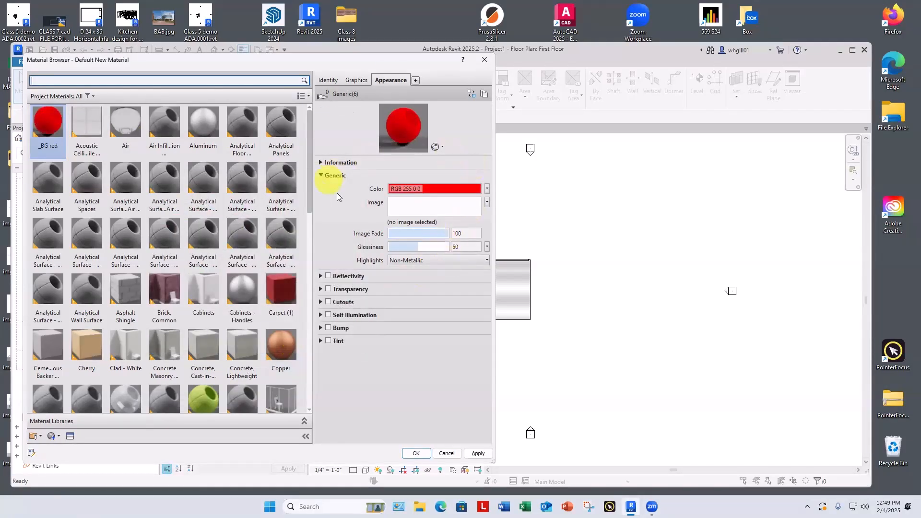
# Set the _BG red appearance preview scene to Cube, enlarge the preview and accept the material
pyautogui.click(391, 78)
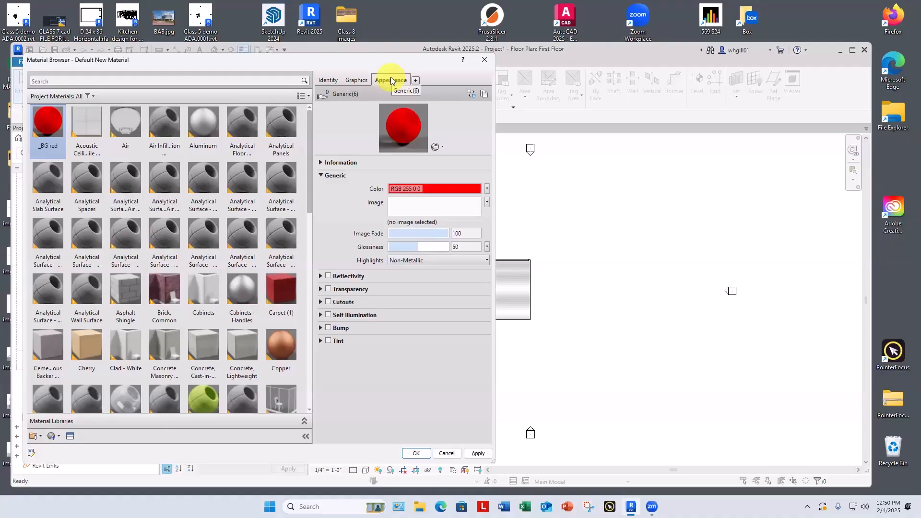
pyautogui.click(437, 146)
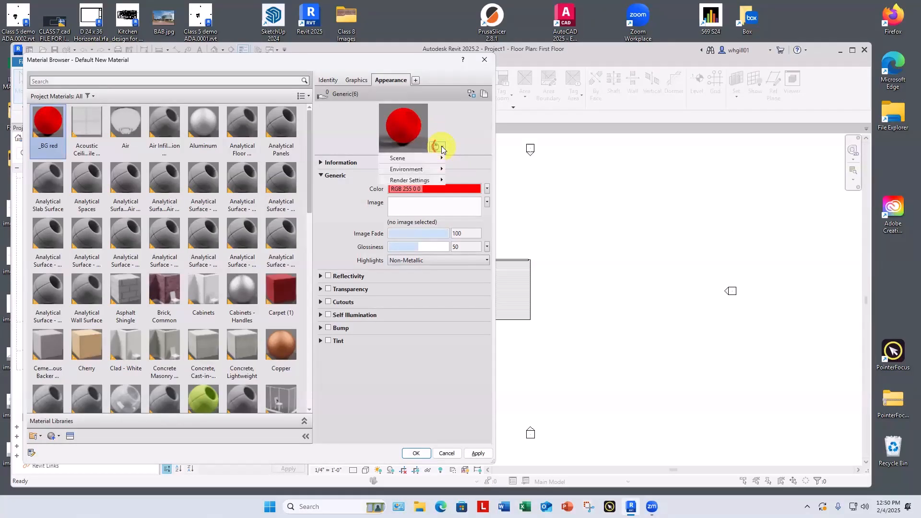
pyautogui.moveTo(410, 158)
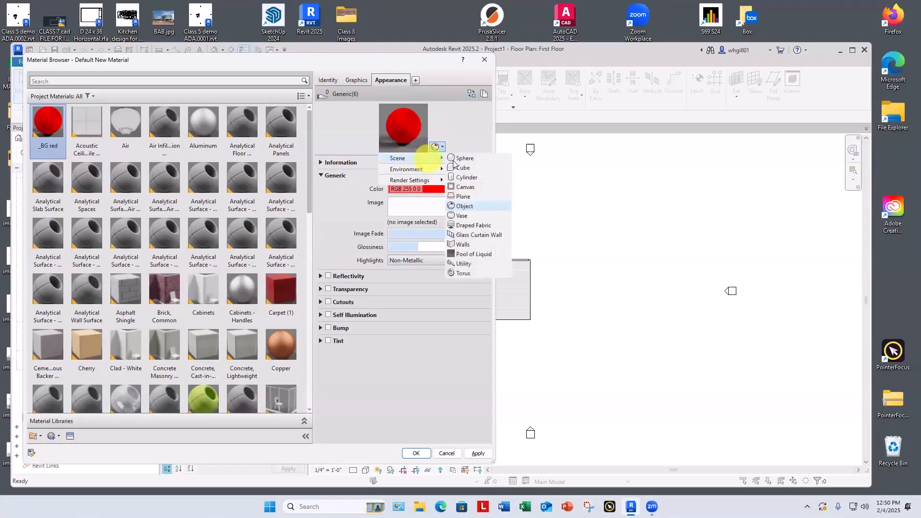
pyautogui.click(459, 167)
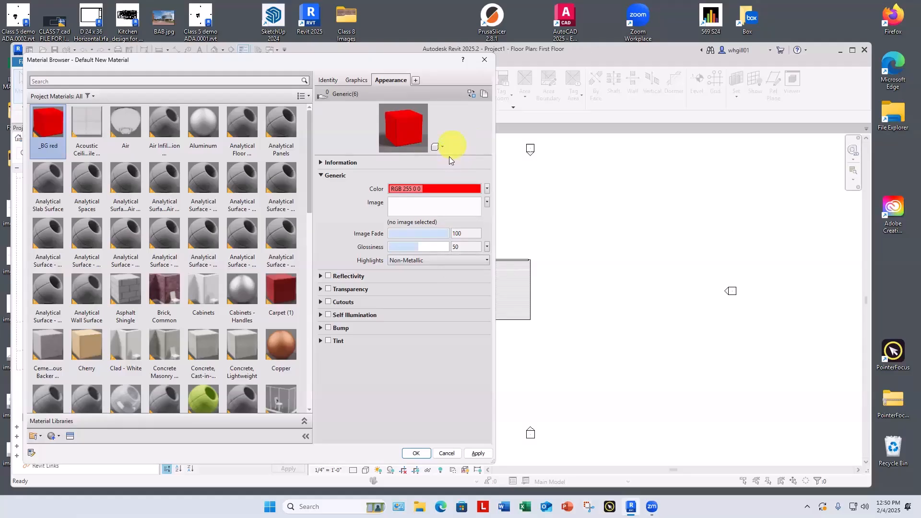
pyautogui.moveTo(451, 151); pyautogui.dragTo(479, 299)
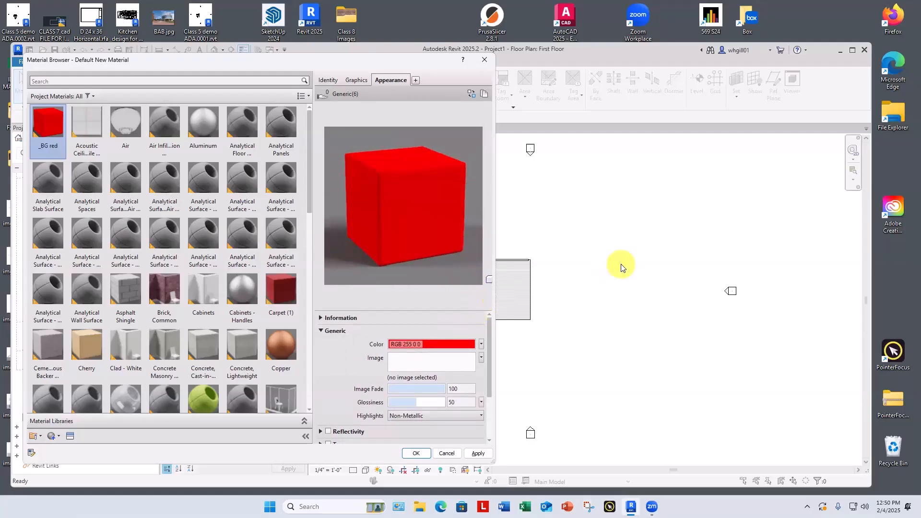
pyautogui.click(416, 453)
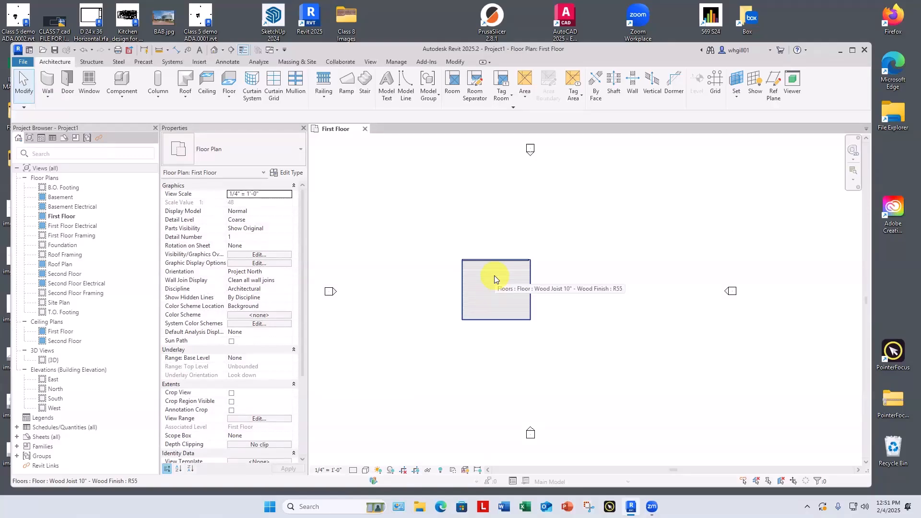
# Start a new in-place model in the Entourage family category
pyautogui.click(125, 97)
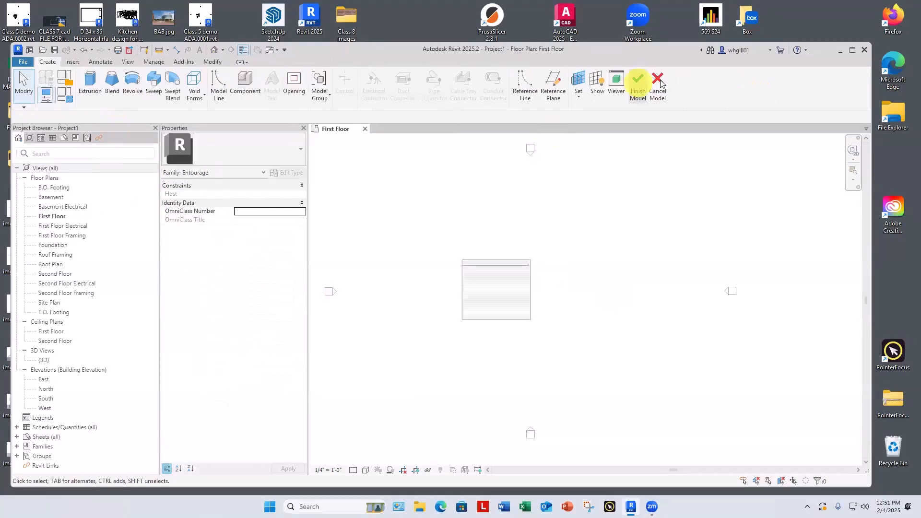
pyautogui.click(658, 84)
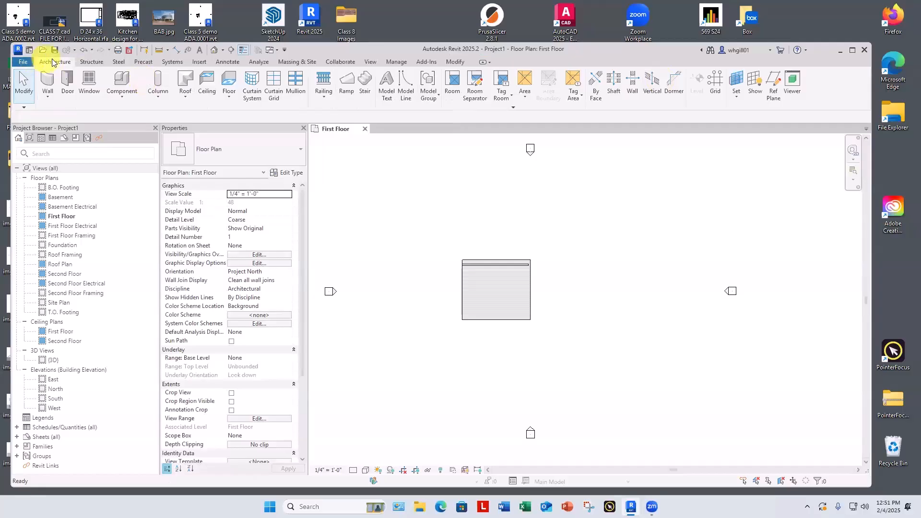
pyautogui.click(122, 96)
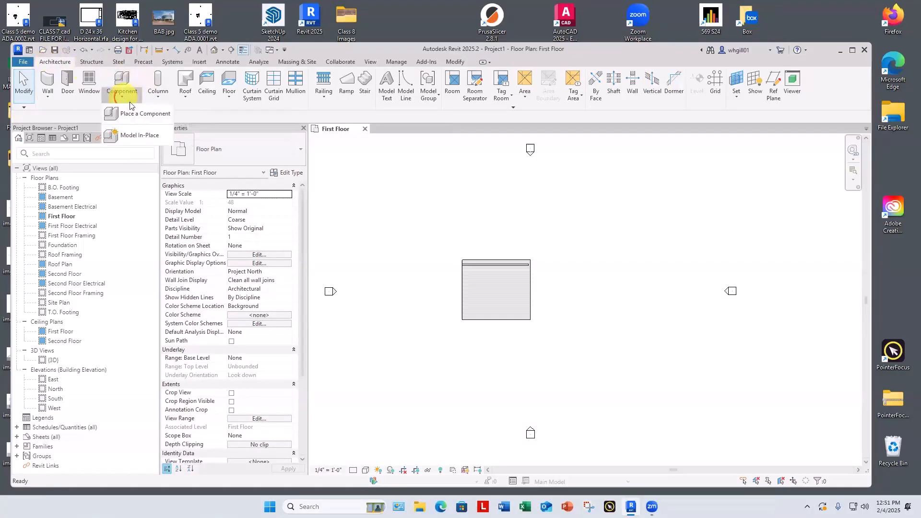
pyautogui.click(128, 136)
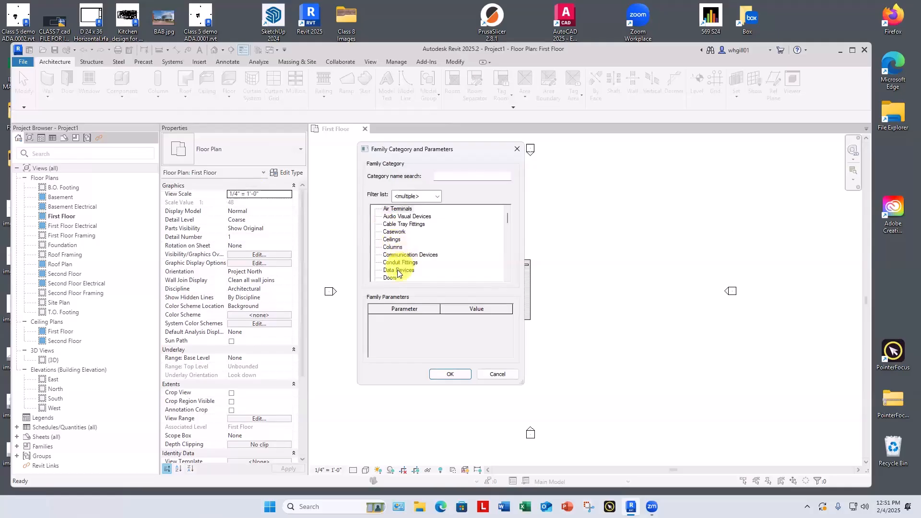
pyautogui.scroll(-1, 398, 273)
pyautogui.scroll(-2, 398, 273)
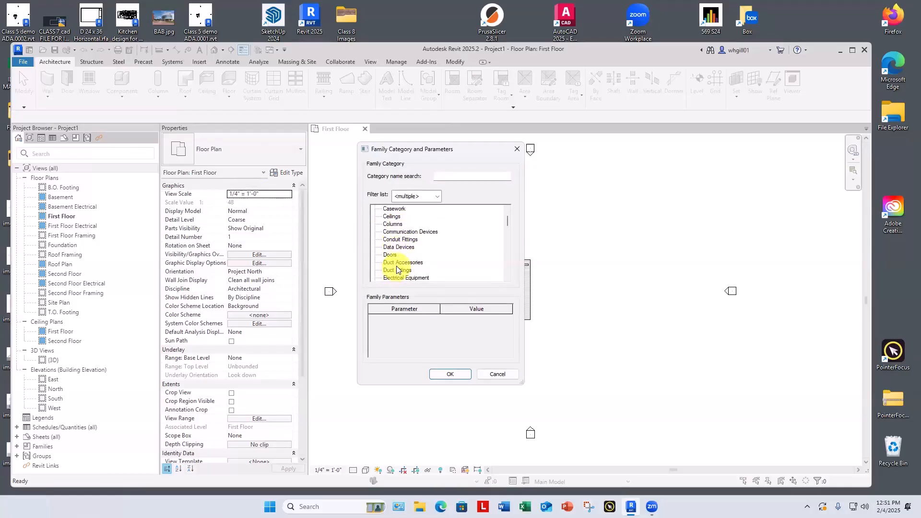
pyautogui.scroll(-1, 396, 270)
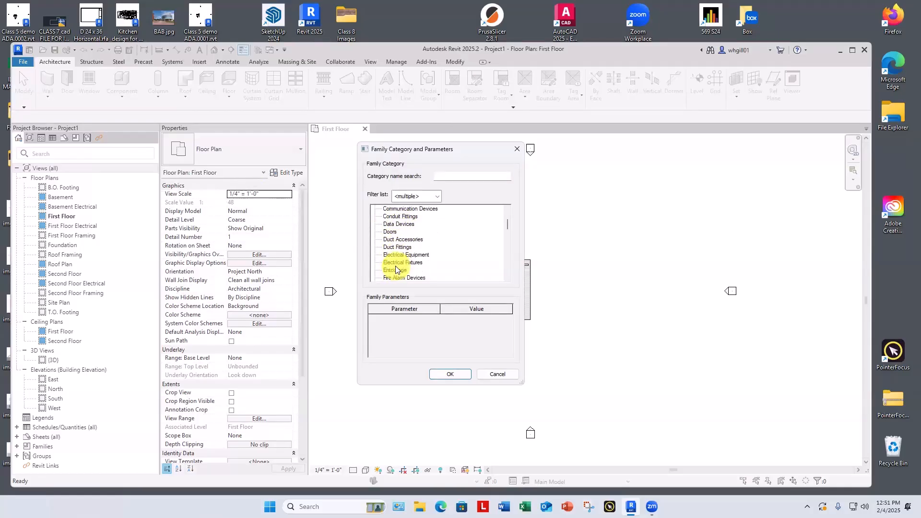
pyautogui.click(395, 264)
pyautogui.click(394, 270)
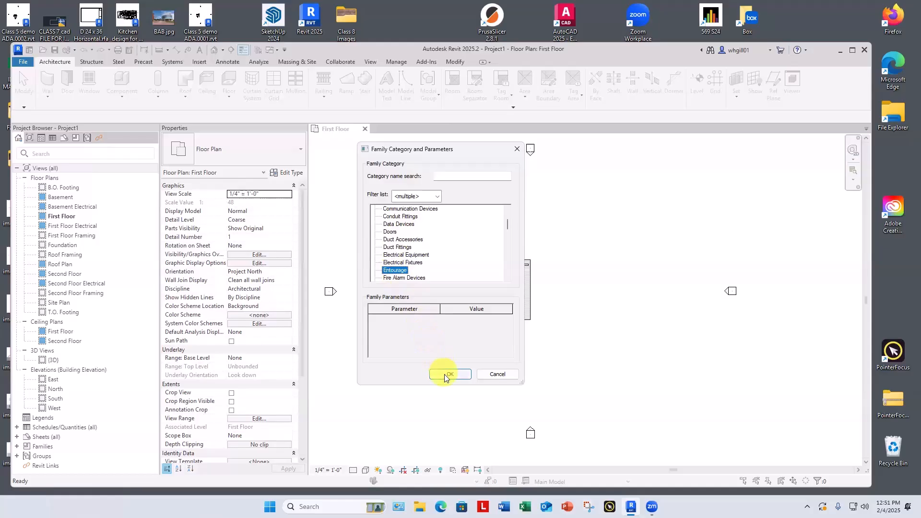
pyautogui.click(446, 374)
pyautogui.click(454, 287)
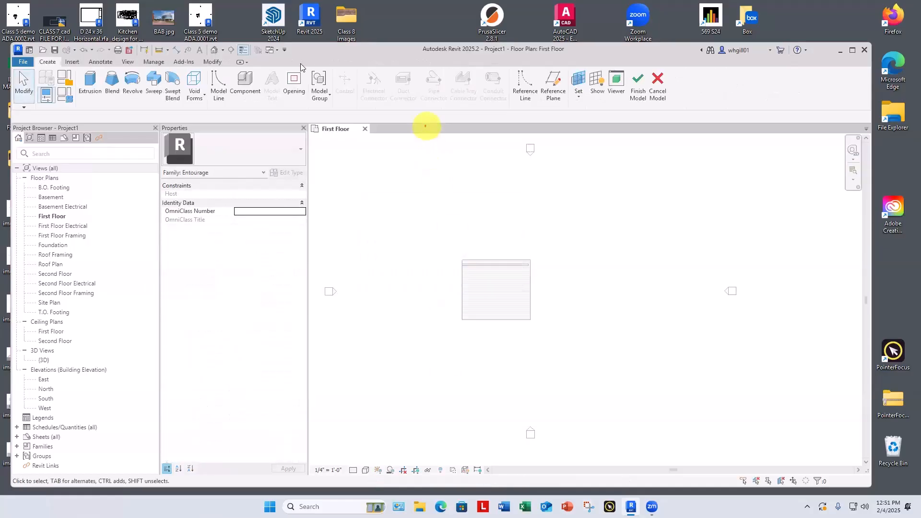
# Extrude a rectangle about 4' by 4'-9" on the floor near the wall with a 1'-0" depth, and finish the in-place model
pyautogui.click(89, 87)
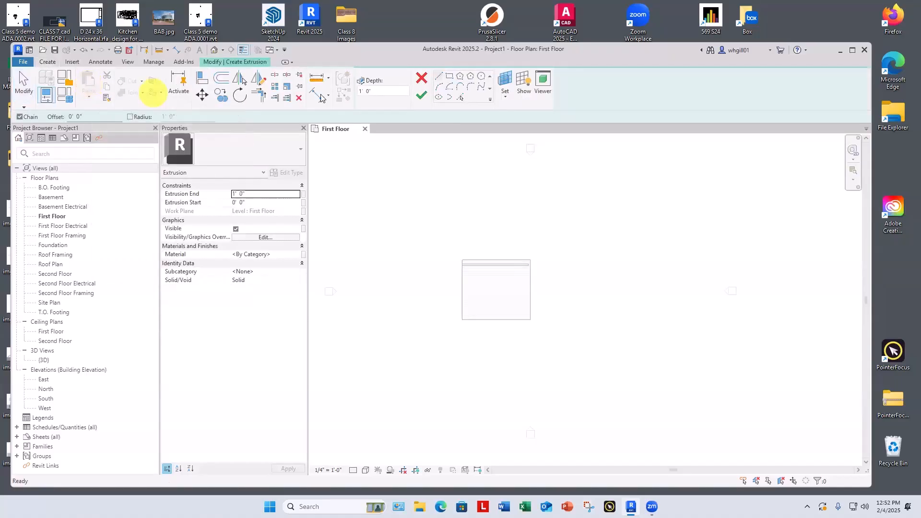
pyautogui.click(450, 81)
pyautogui.click(481, 289)
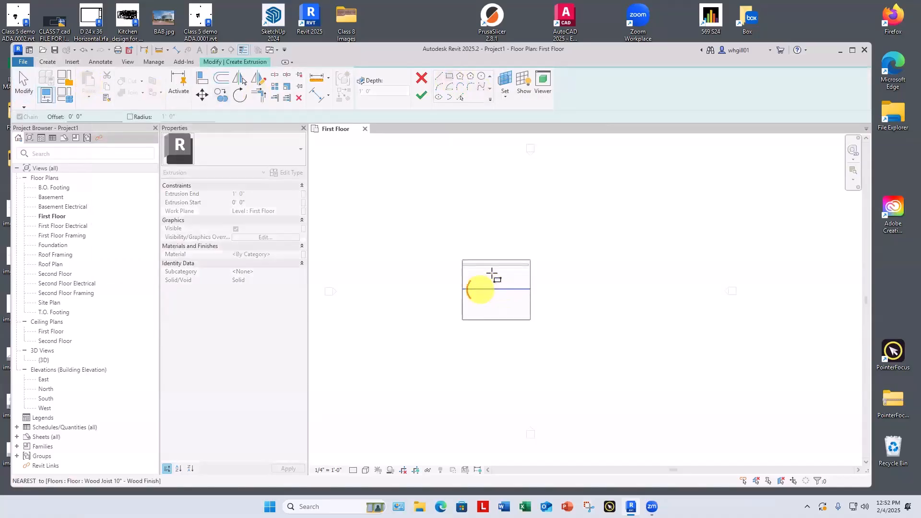
pyautogui.click(496, 271)
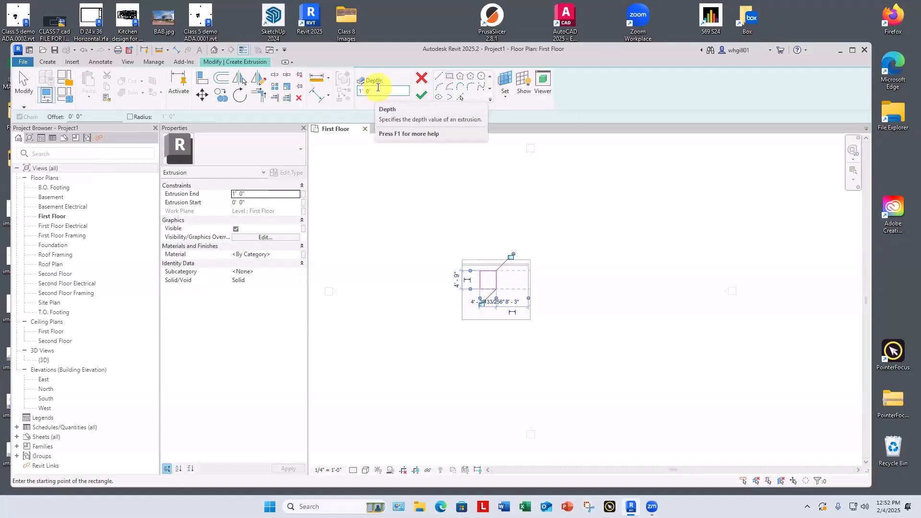
pyautogui.click(422, 95)
pyautogui.click(534, 209)
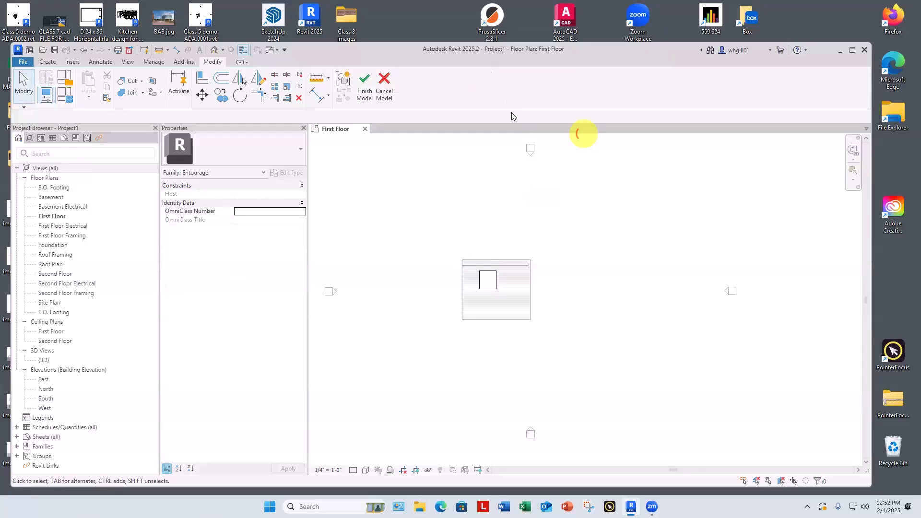
pyautogui.click(365, 83)
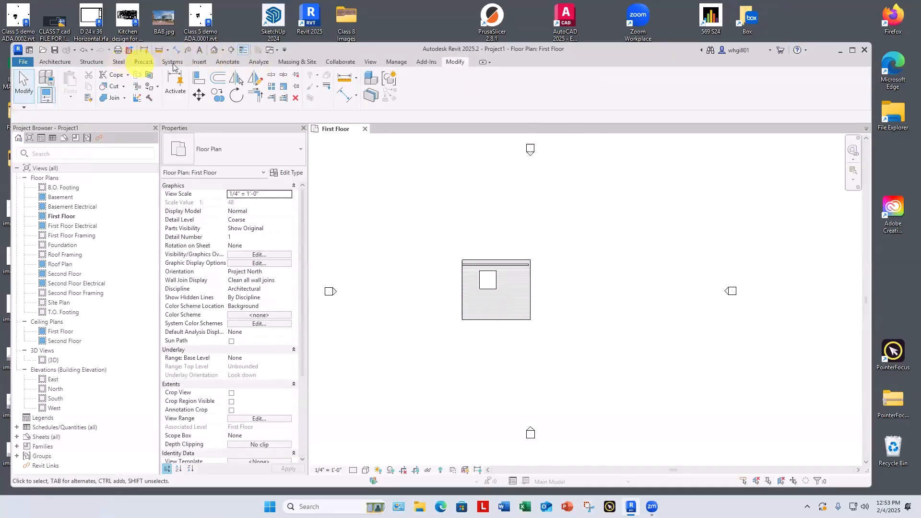
# Open the default 3D view and set its visual style to Realistic
pyautogui.click(371, 62)
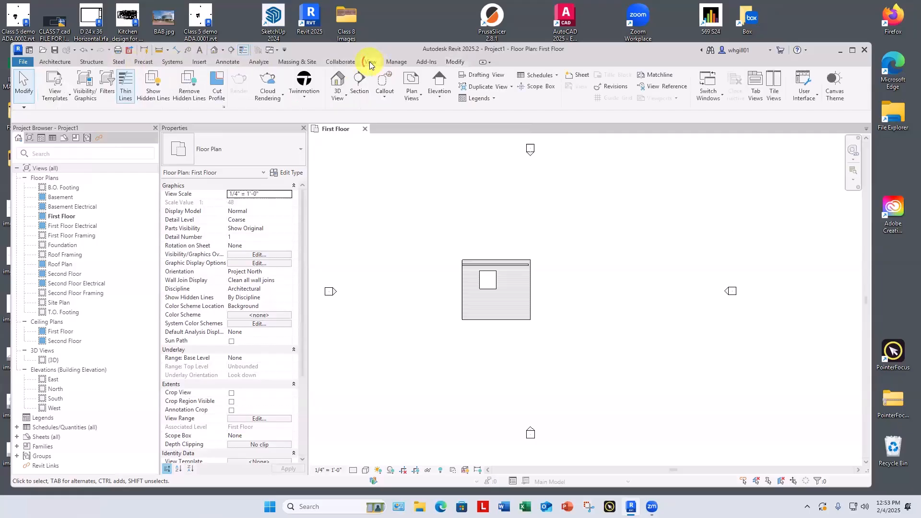
pyautogui.click(339, 98)
pyautogui.click(348, 116)
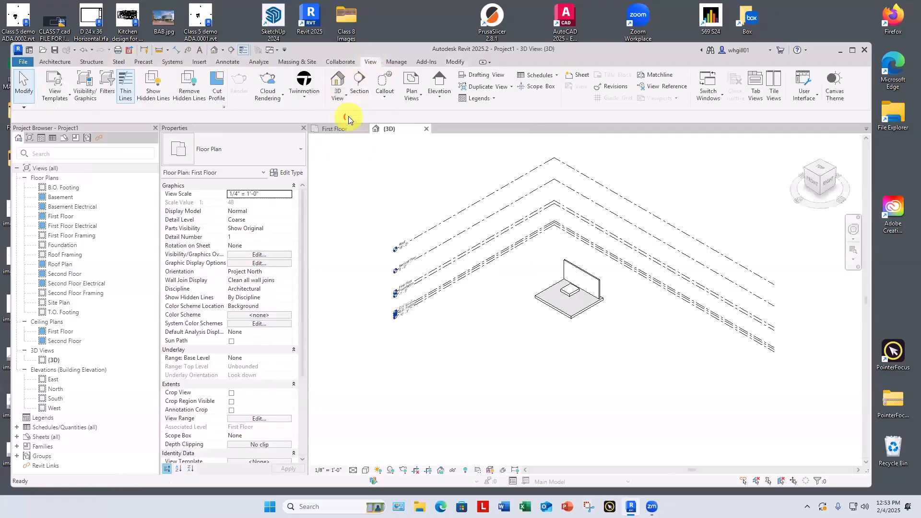
pyautogui.scroll(6, 568, 287)
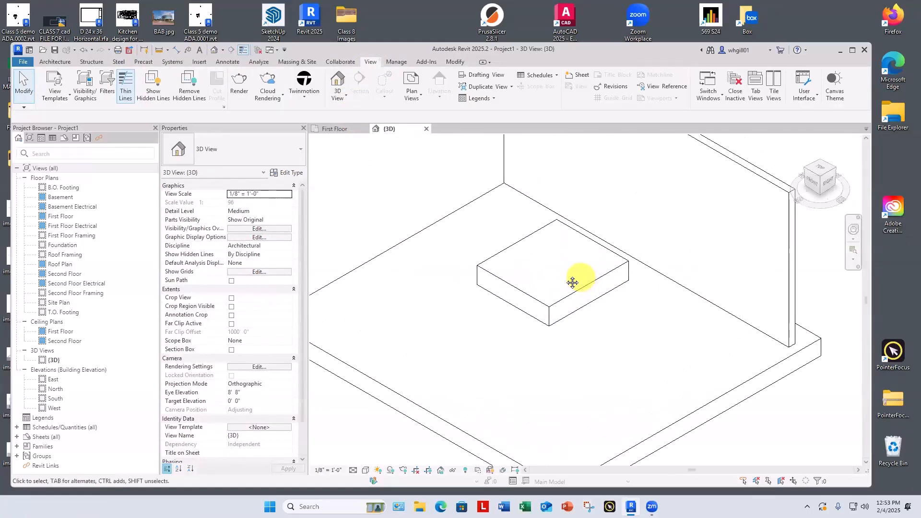
pyautogui.click(366, 471)
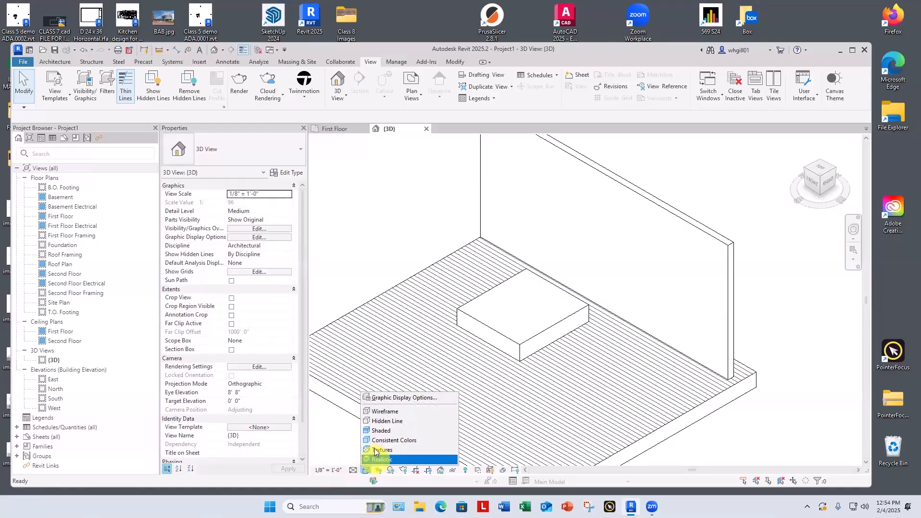
pyautogui.click(377, 458)
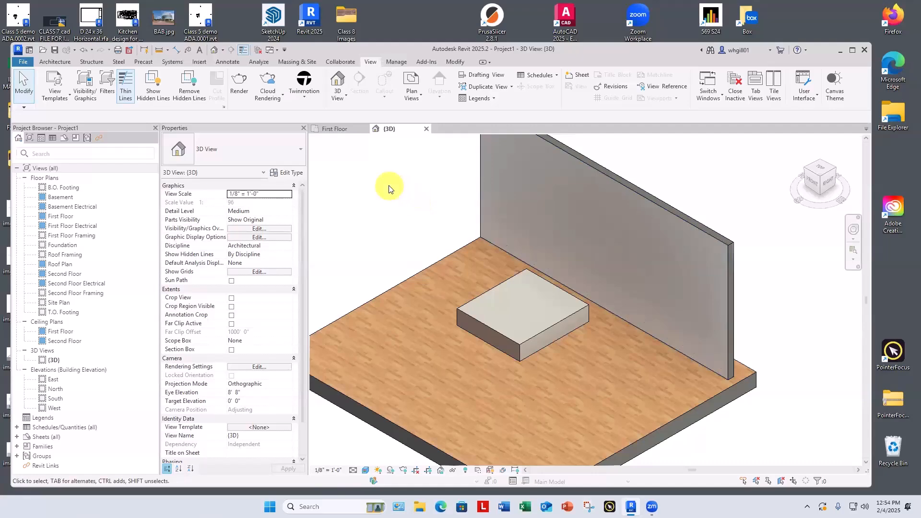
# Paint the wall face behind the box with the _BG red material
pyautogui.press('p')
pyautogui.press('t')
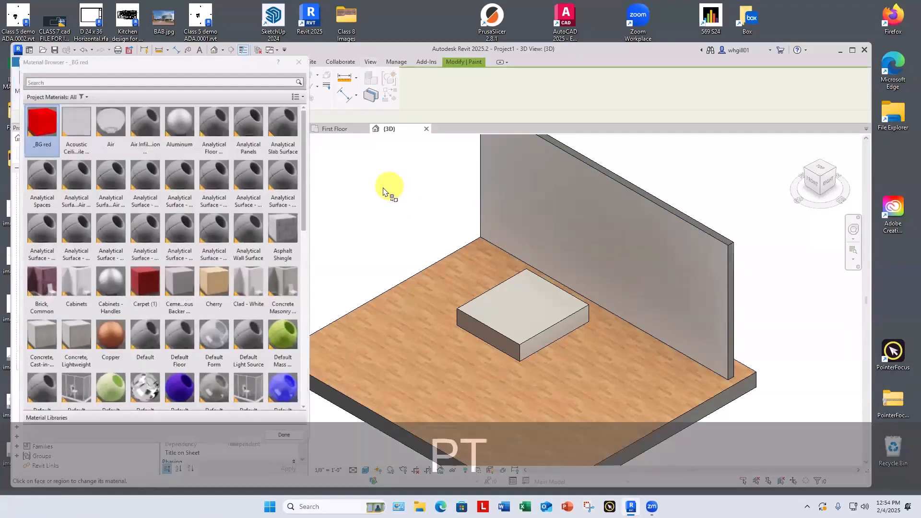
pyautogui.click(47, 116)
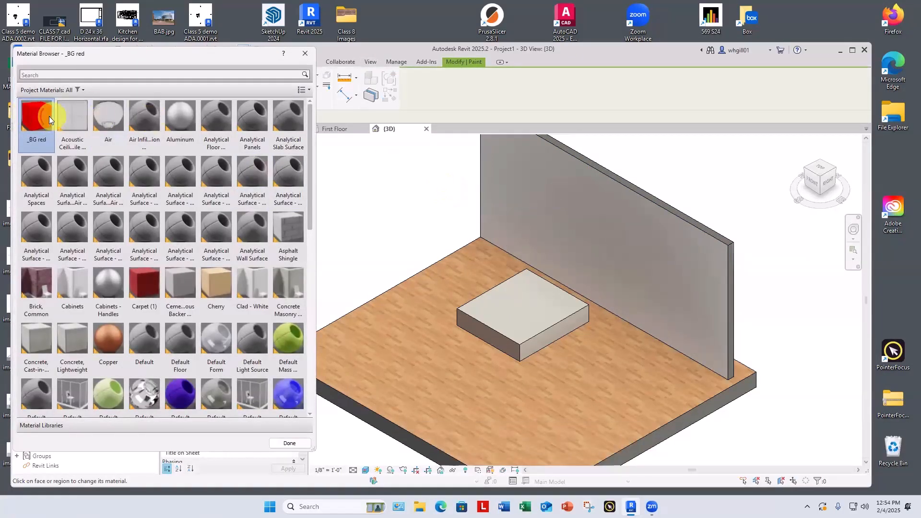
pyautogui.click(531, 208)
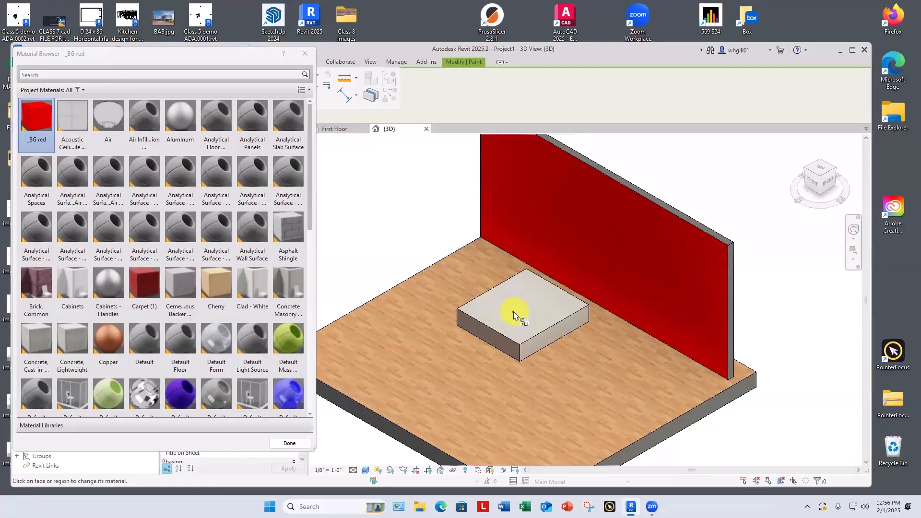
# Try to paint the top face of the in-place box with the _BG red material
pyautogui.click(513, 314)
pyautogui.press('Escape')
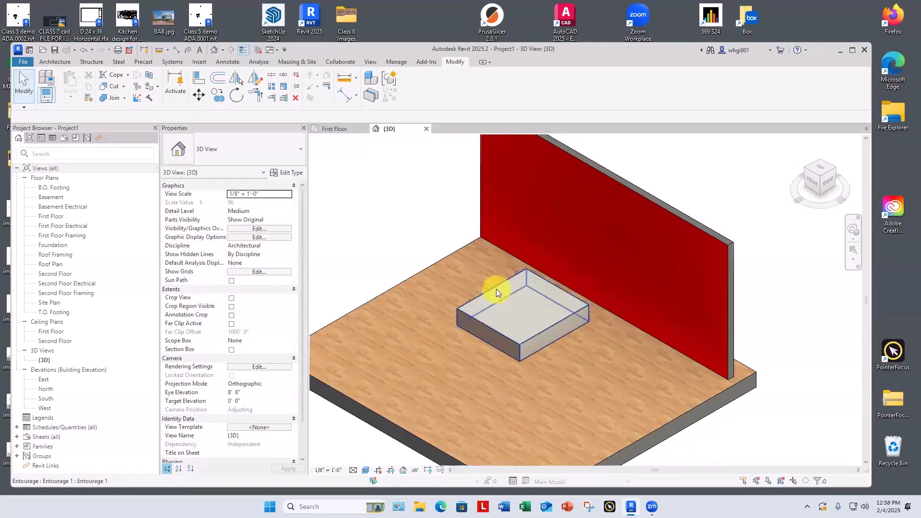
# Edit the box in place to assign the _BG red material to its extrusion, and finish the model
pyautogui.click(495, 294)
pyautogui.click(414, 86)
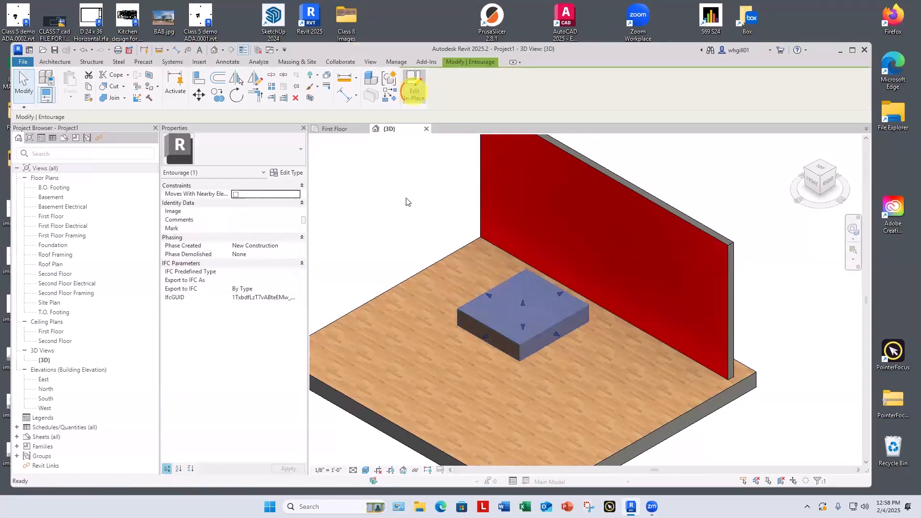
pyautogui.press('Escape')
pyautogui.press('Escape')
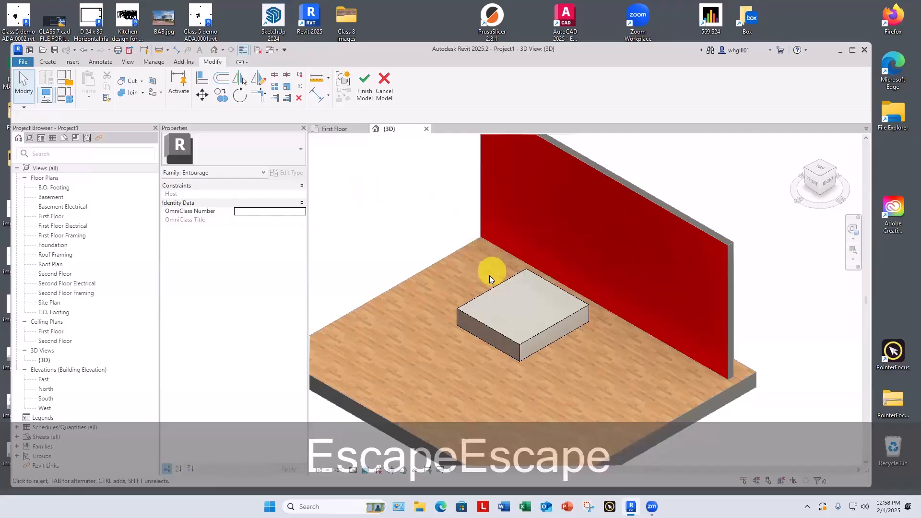
pyautogui.click(492, 291)
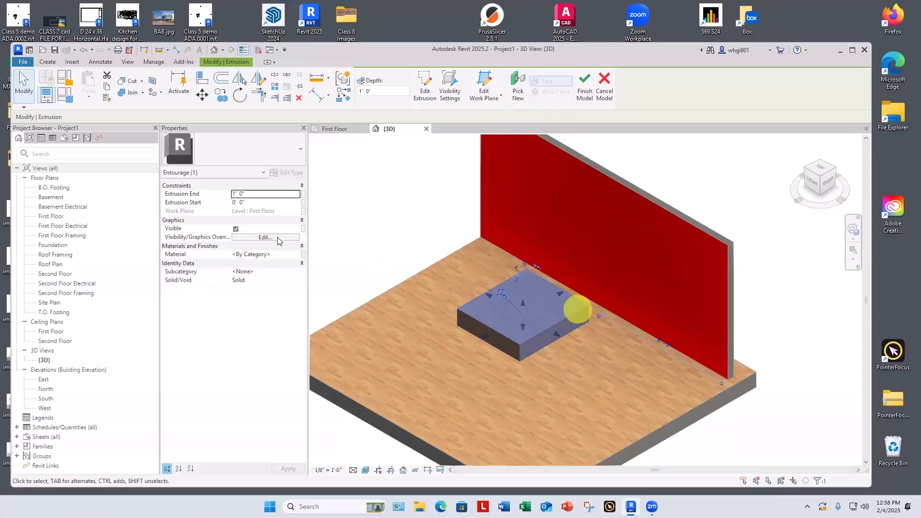
pyautogui.click(290, 254)
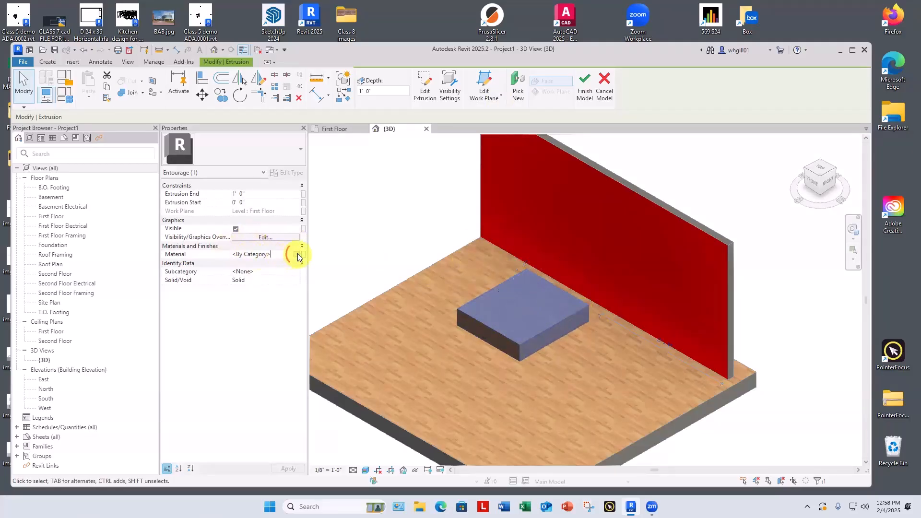
pyautogui.click(297, 254)
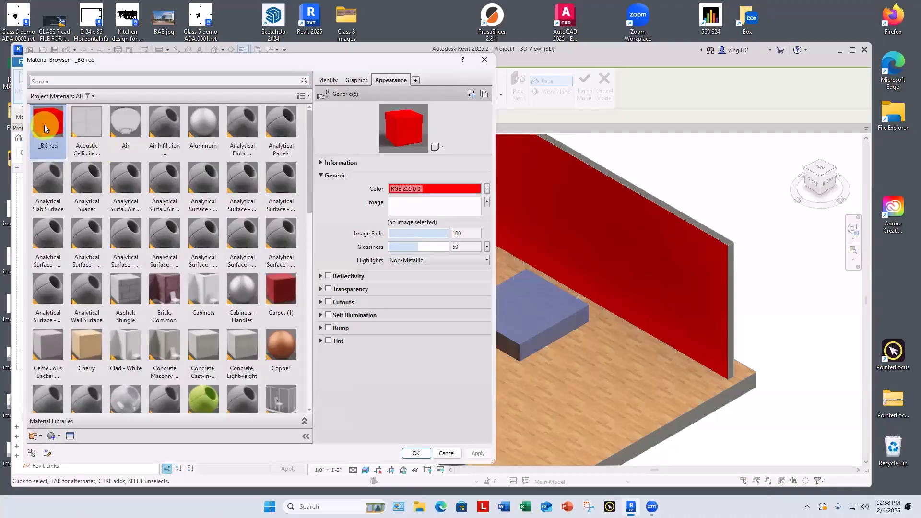
pyautogui.click(415, 453)
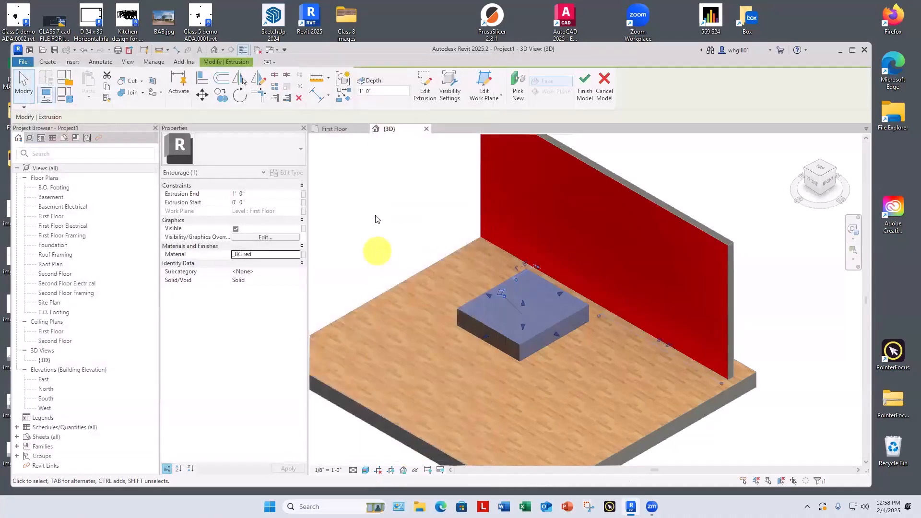
pyautogui.click(585, 92)
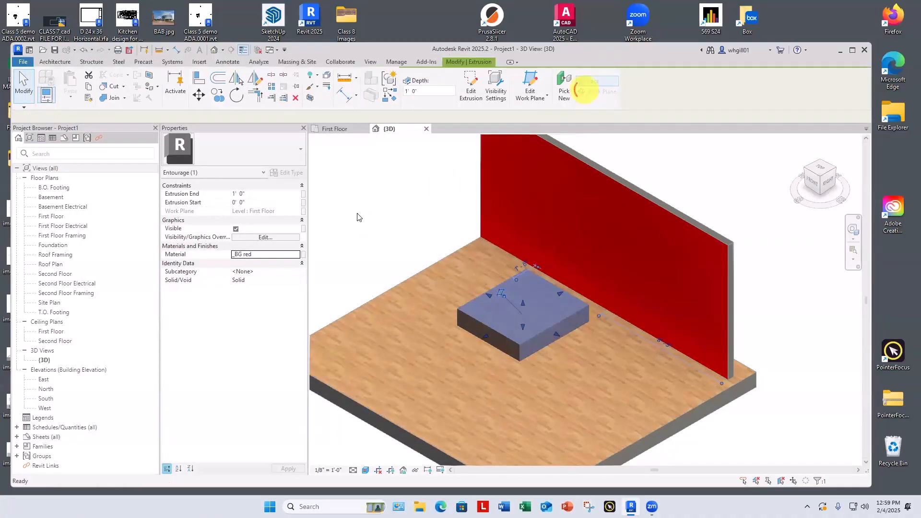
pyautogui.click(364, 217)
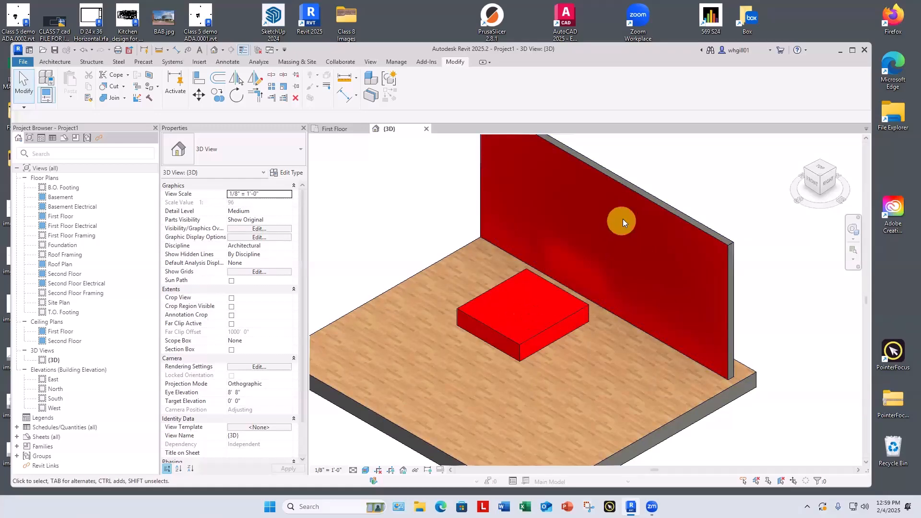
# Turn off Show Edges in the 3D view's graphic display options, keeping the Realistic style
pyautogui.keyDown('shift'); pyautogui.moveTo(580, 283); pyautogui.dragTo(456, 294, button='middle'); pyautogui.keyUp('shift')
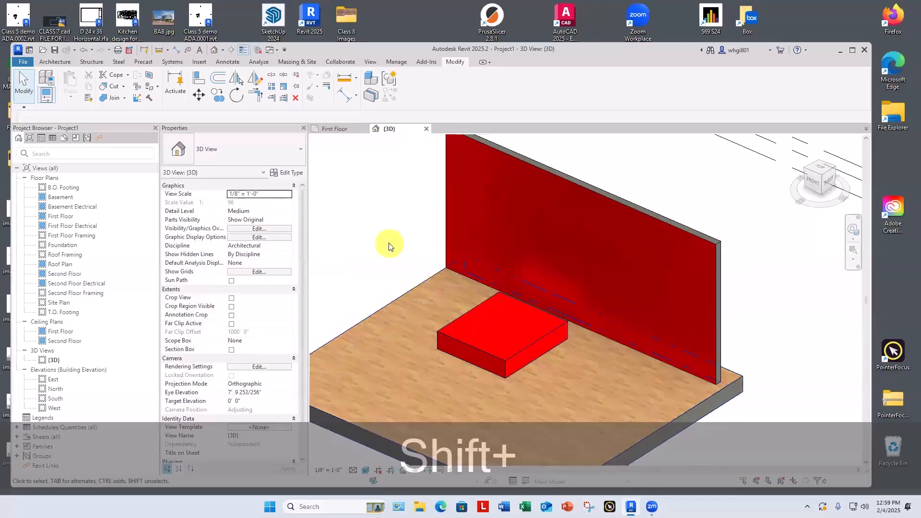
pyautogui.keyDown('shift'); pyautogui.moveTo(596, 376); pyautogui.dragTo(544, 331, button='middle'); pyautogui.keyUp('shift')
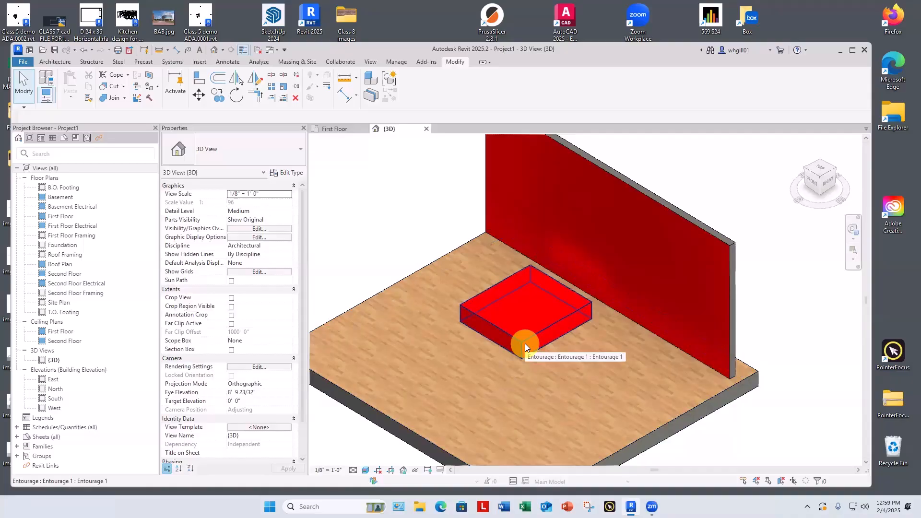
pyautogui.click(365, 471)
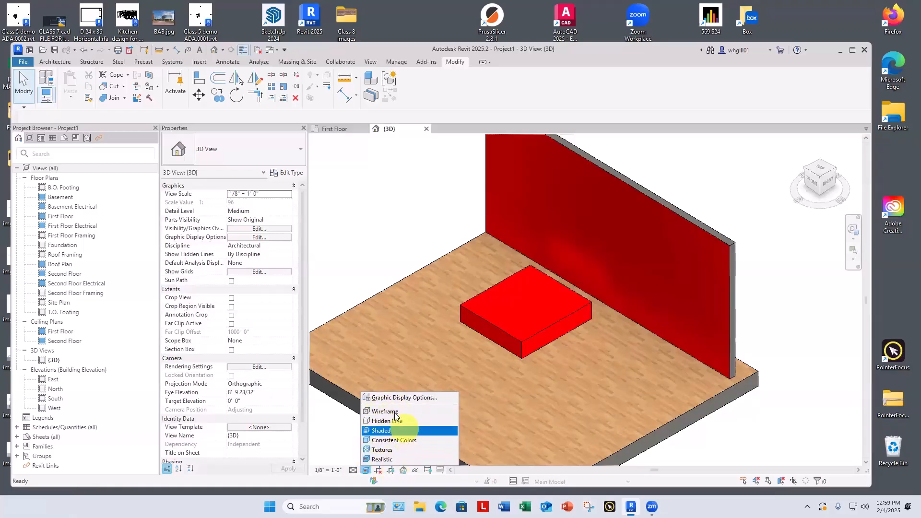
pyautogui.click(395, 398)
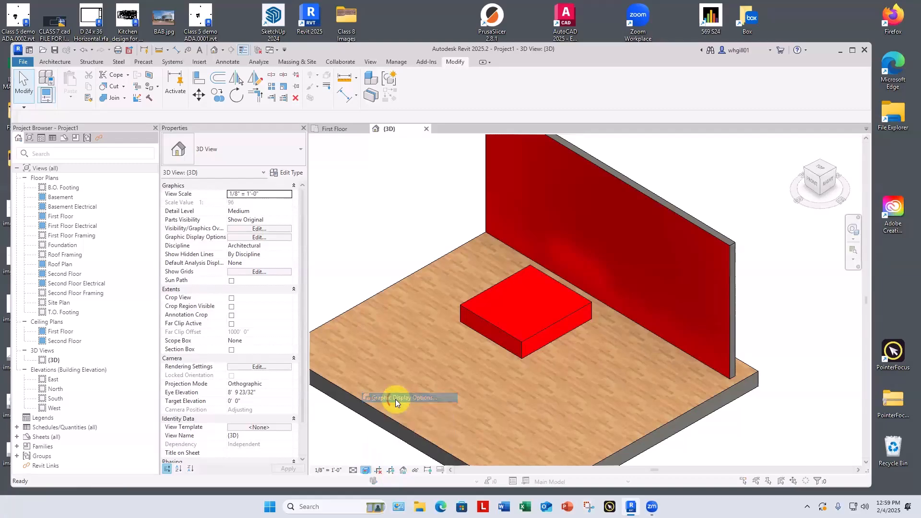
pyautogui.click(170, 85)
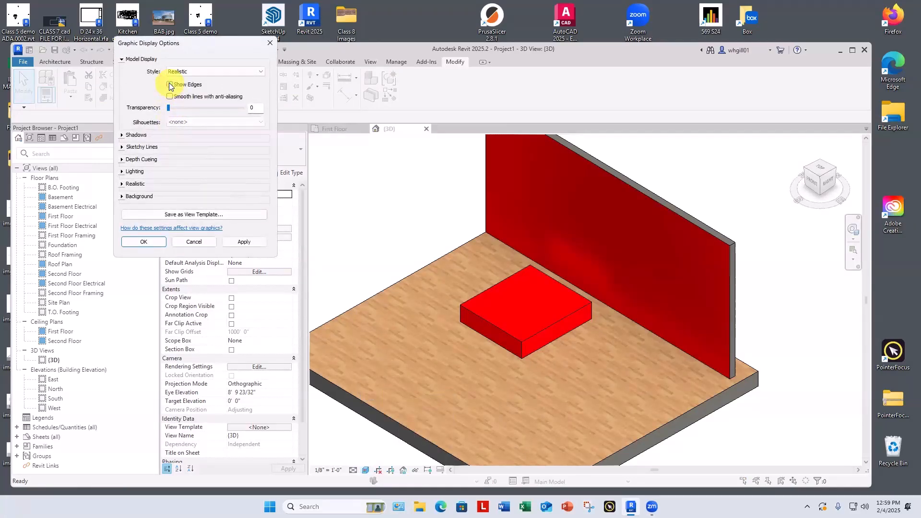
pyautogui.click(247, 241)
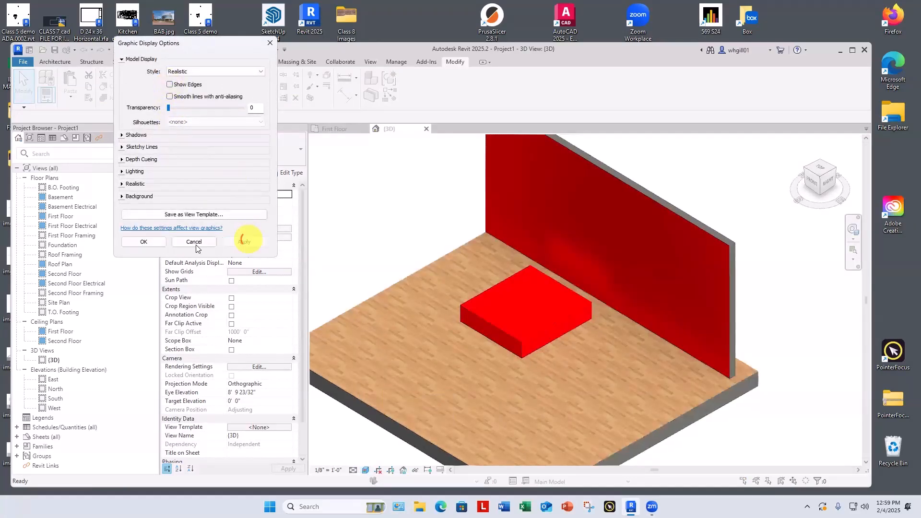
pyautogui.click(144, 242)
pyautogui.scroll(3, 587, 326)
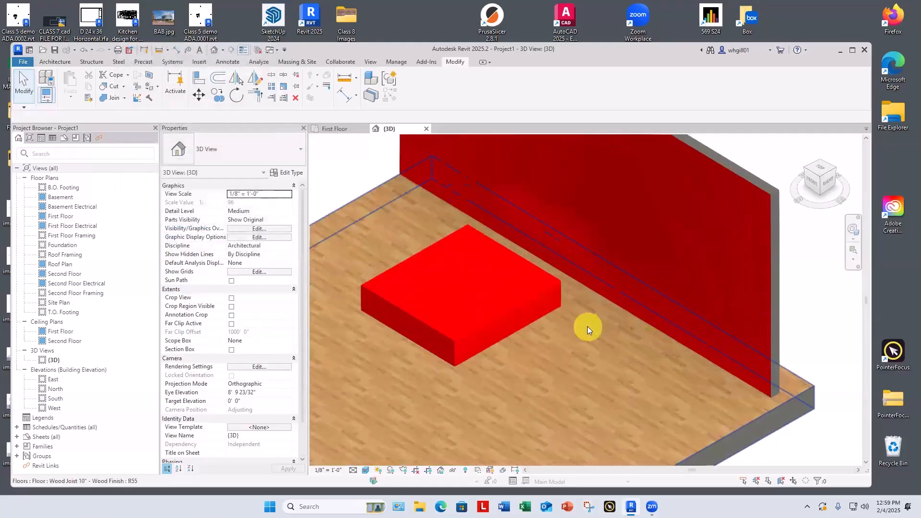
pyautogui.scroll(-1, 587, 326)
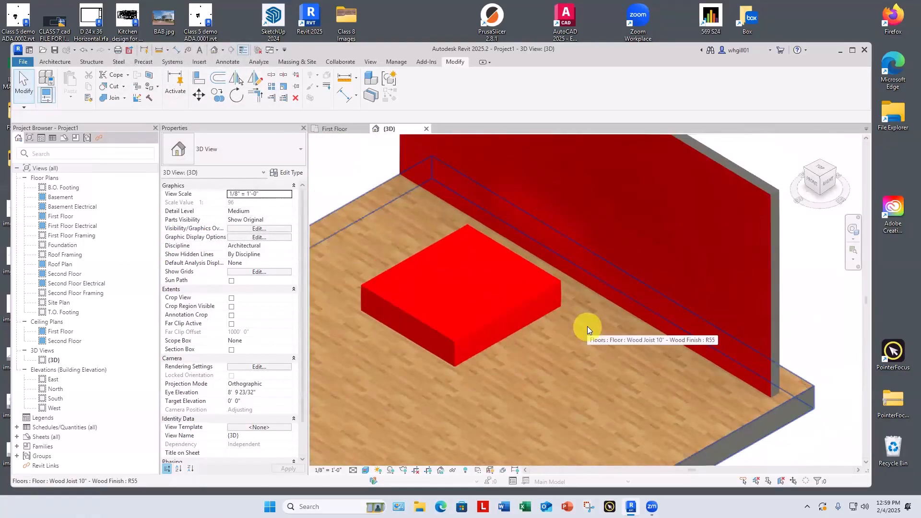
pyautogui.scroll(-3, 588, 327)
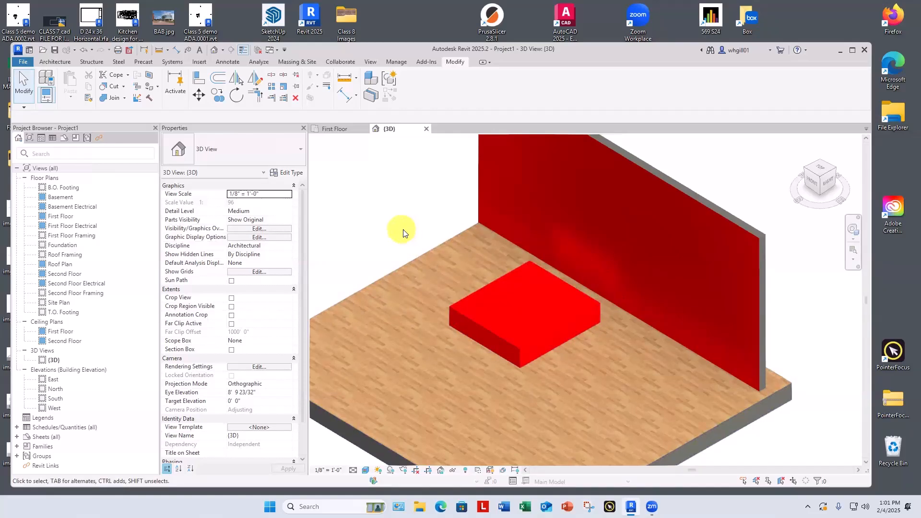
# Try painting the top face of the box with the Cherry material while editing it in place, and cancel the model edit
pyautogui.doubleClick(487, 284)
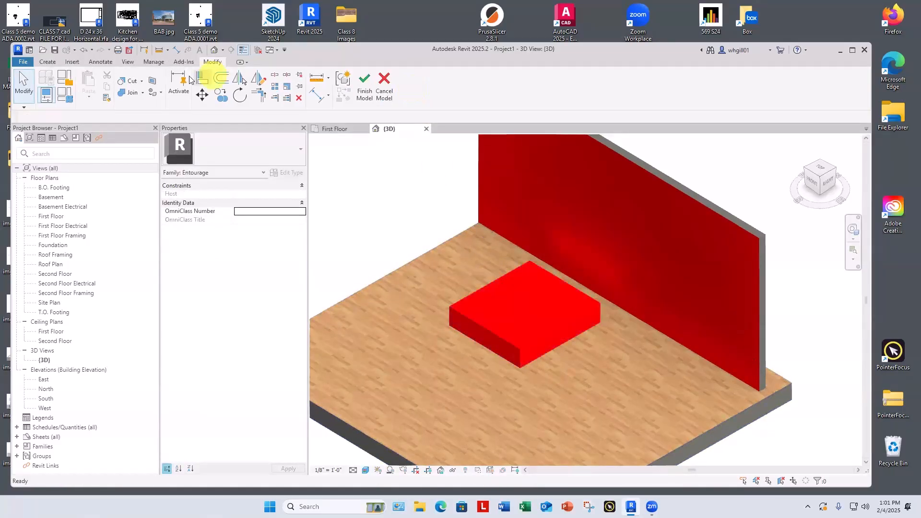
pyautogui.click(151, 94)
pyautogui.click(222, 283)
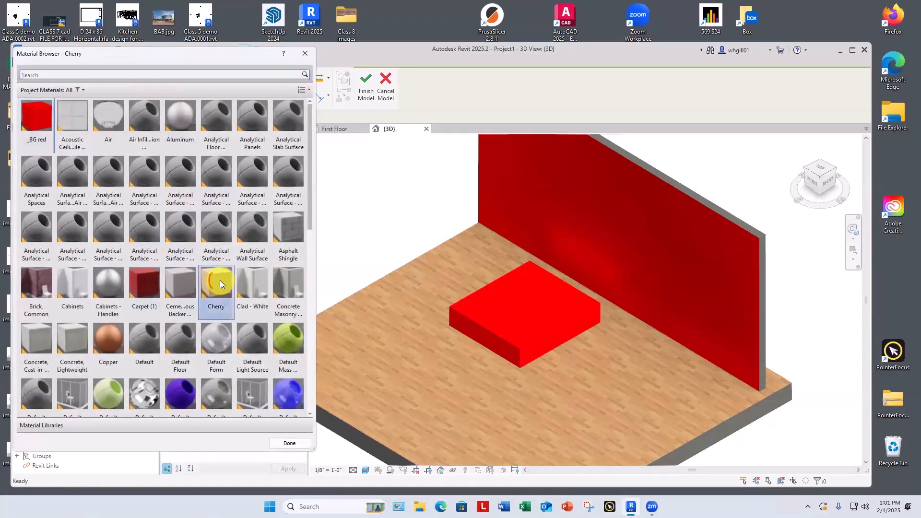
pyautogui.click(480, 306)
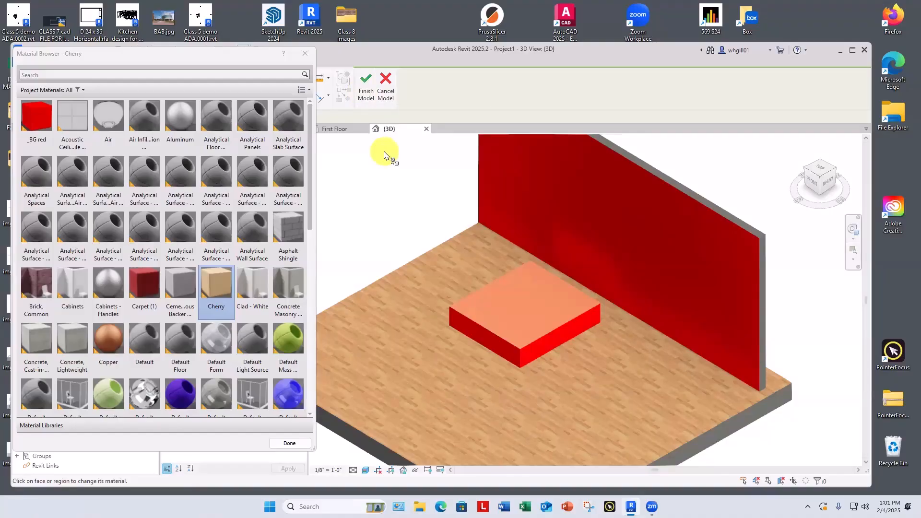
pyautogui.press('Escape')
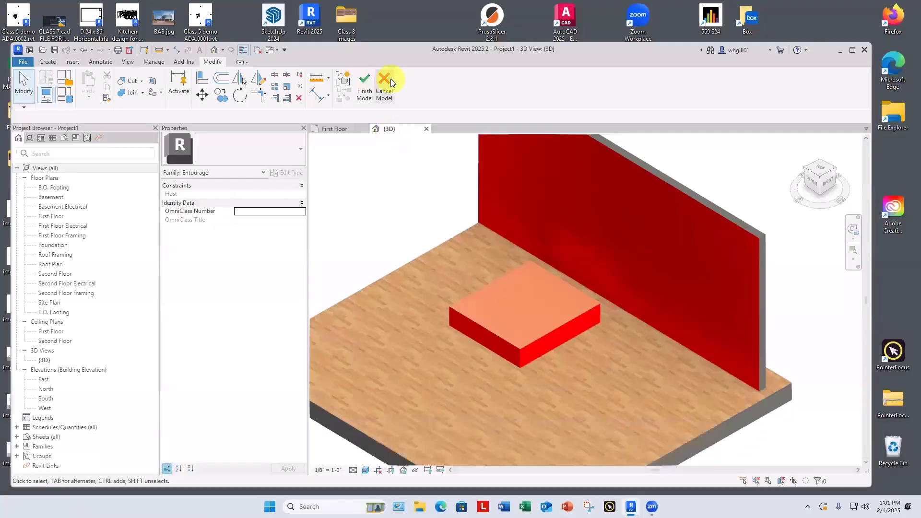
pyautogui.click(483, 262)
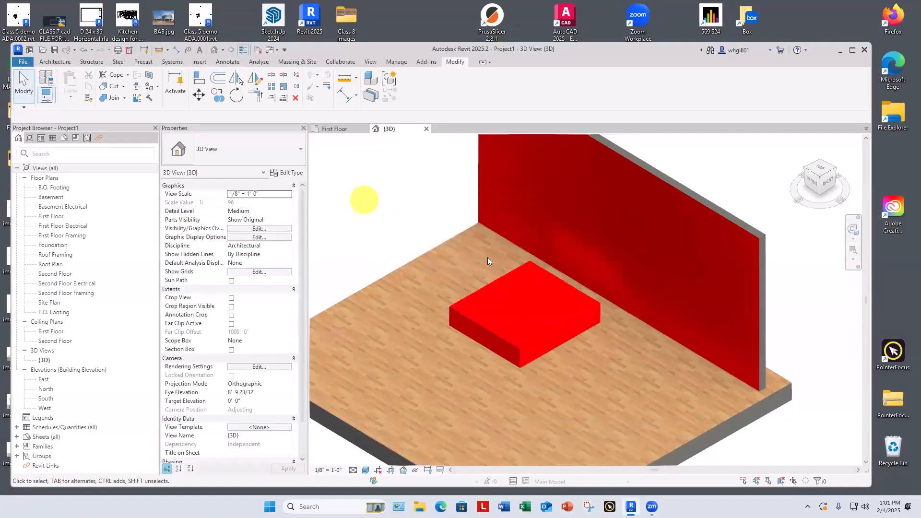
# Edit the box in place to assign the Default Mass Exterior Wall material to its extrusion, and finish the model
pyautogui.click(485, 288)
pyautogui.click(414, 88)
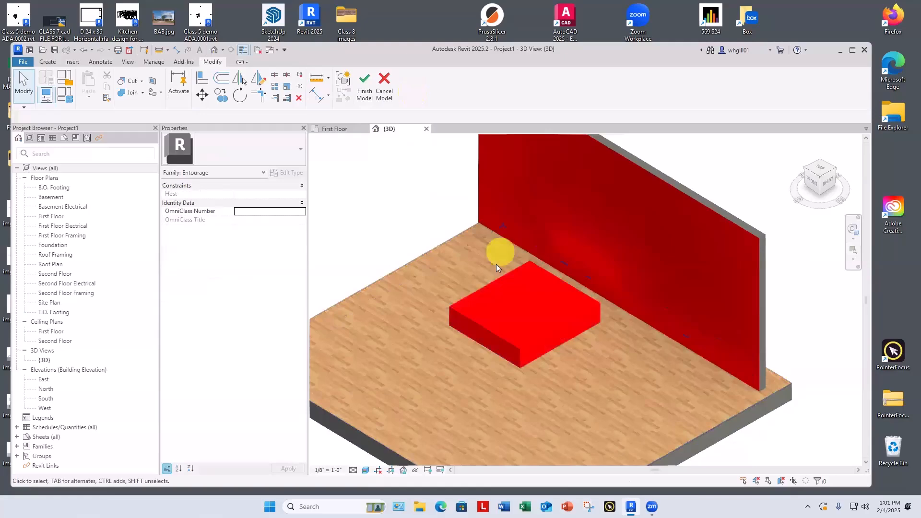
pyautogui.click(494, 282)
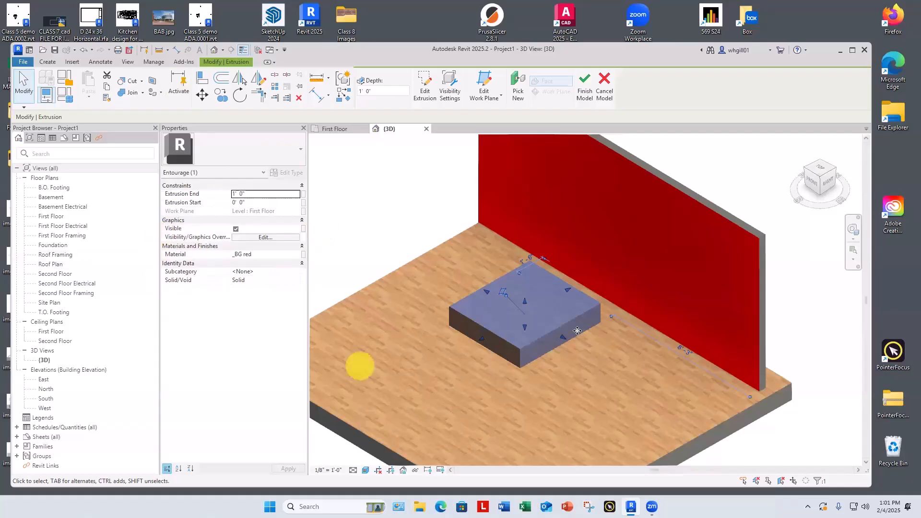
pyautogui.click(294, 254)
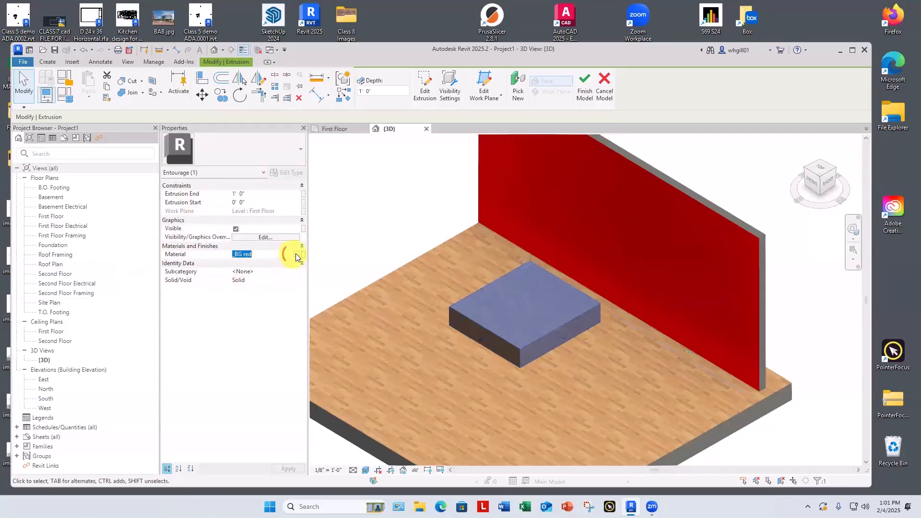
pyautogui.click(296, 255)
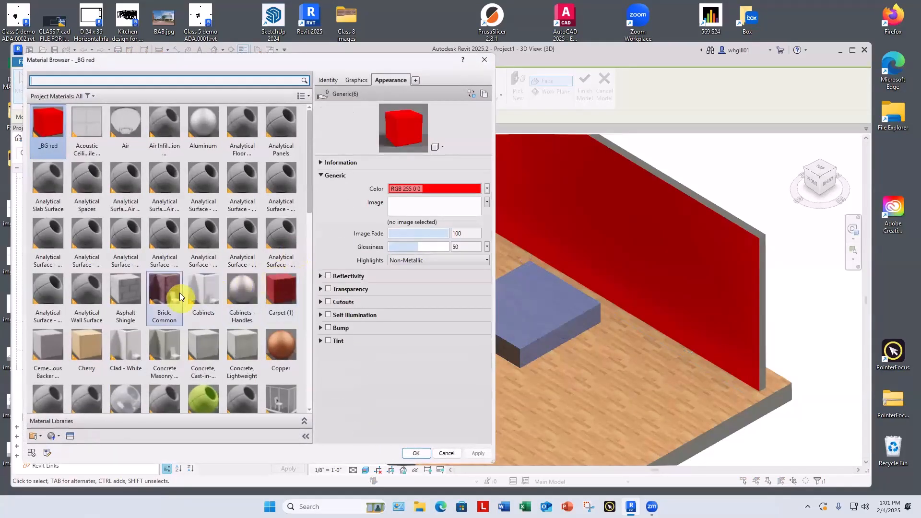
pyautogui.scroll(-1, 213, 405)
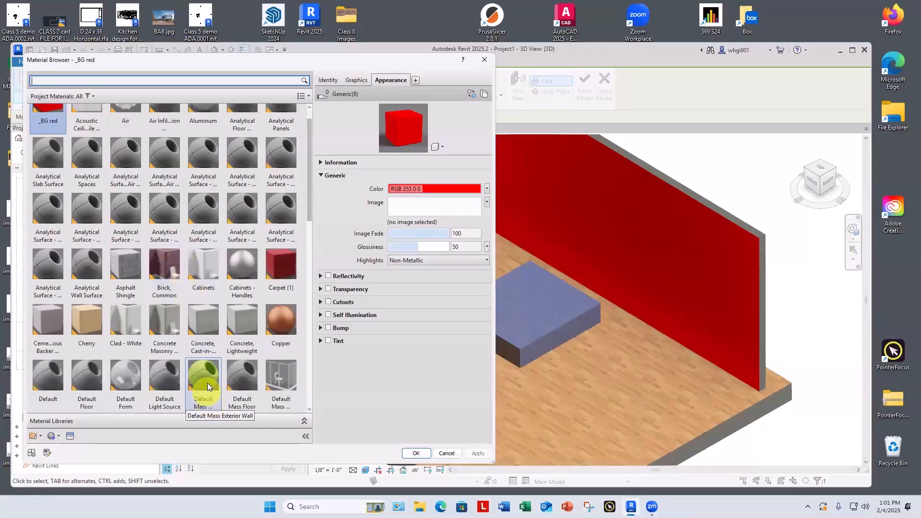
pyautogui.click(206, 381)
pyautogui.click(416, 453)
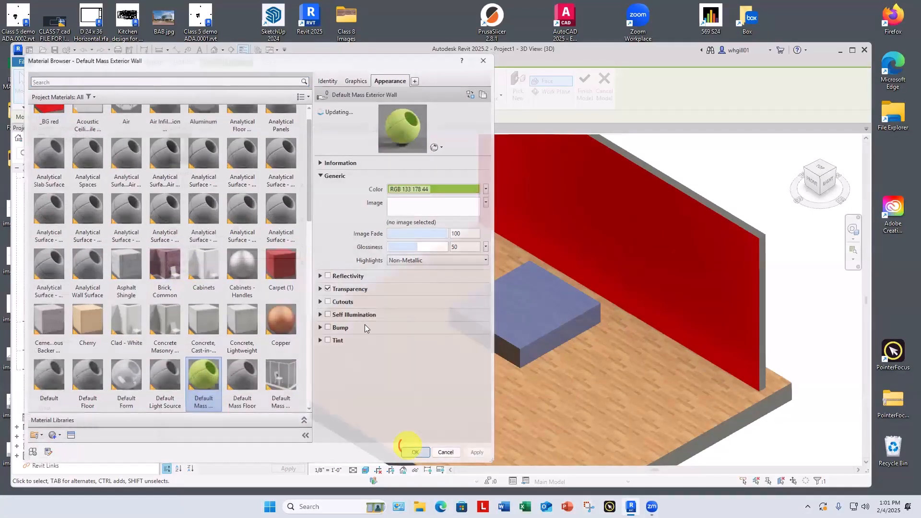
pyautogui.click(585, 82)
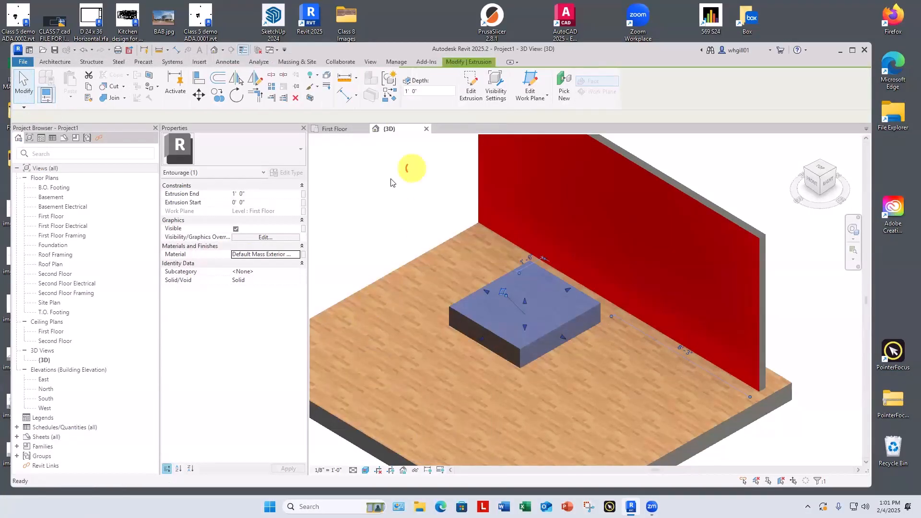
# Undo the last material change on the in-place box
pyautogui.hotkey('ctrl', 'z')
pyautogui.hotkey('ctrl', 'z')
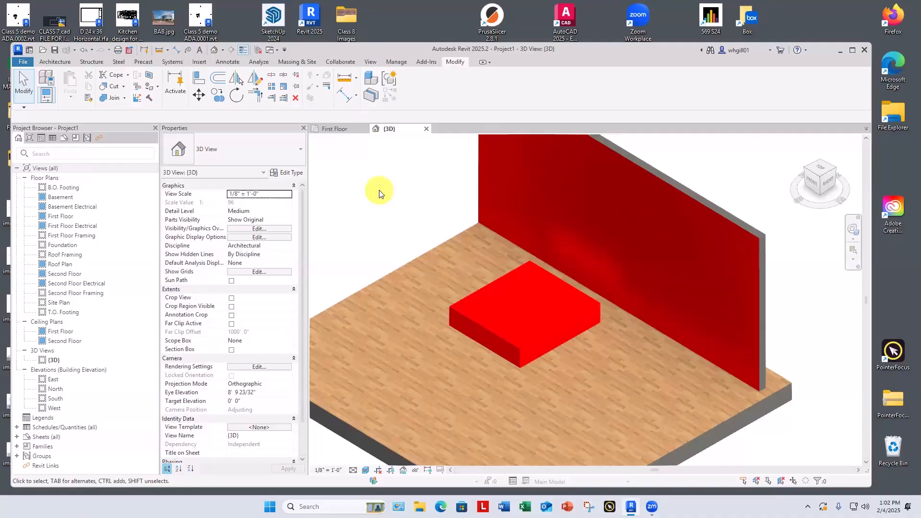
# Open the _BG red material's appearance settings, switch its preview scene to Sphere and enlarge the preview
pyautogui.press('m')
pyautogui.press('m')
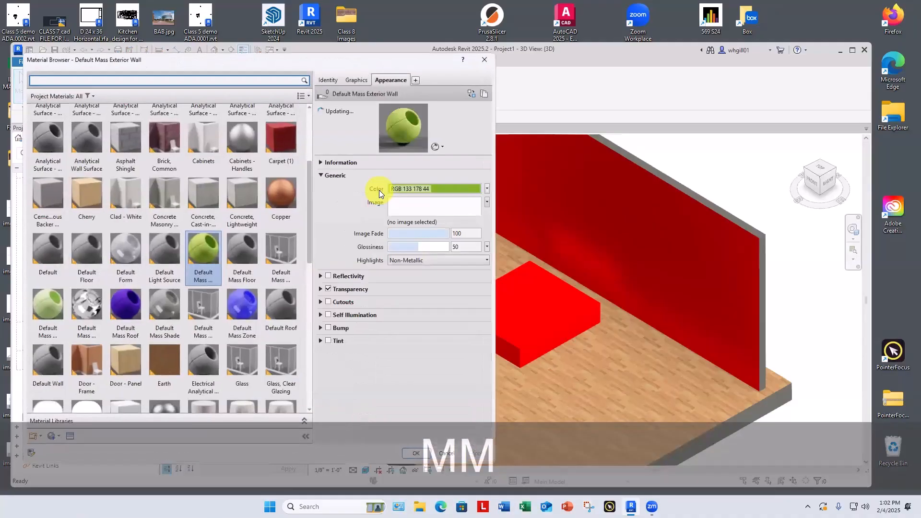
pyautogui.scroll(3, 92, 153)
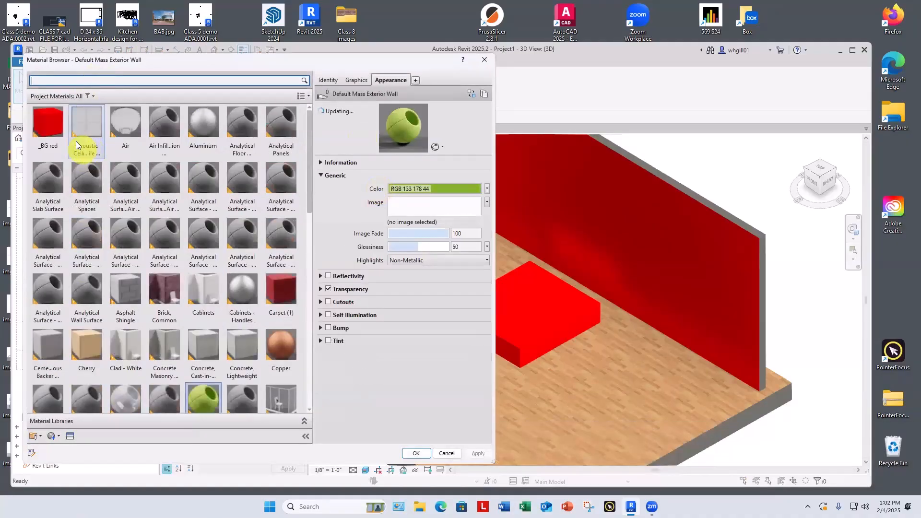
pyautogui.click(45, 120)
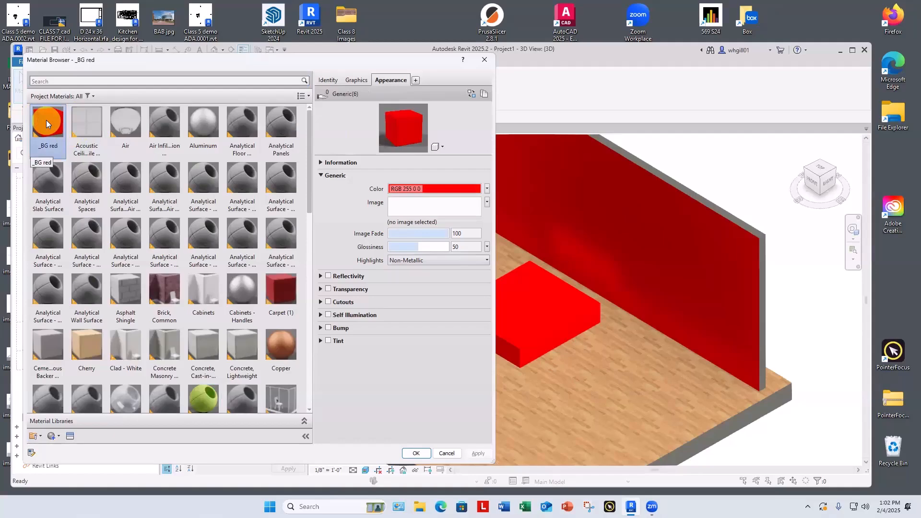
pyautogui.click(442, 146)
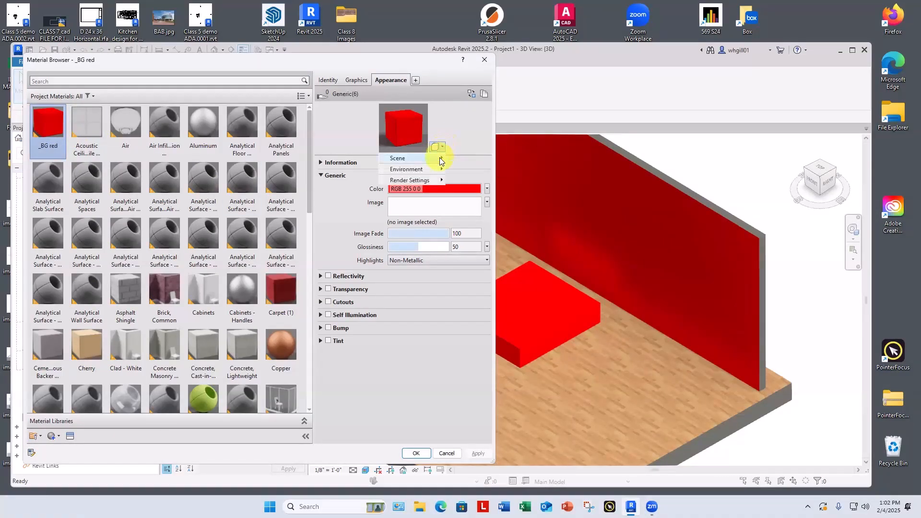
pyautogui.click(460, 156)
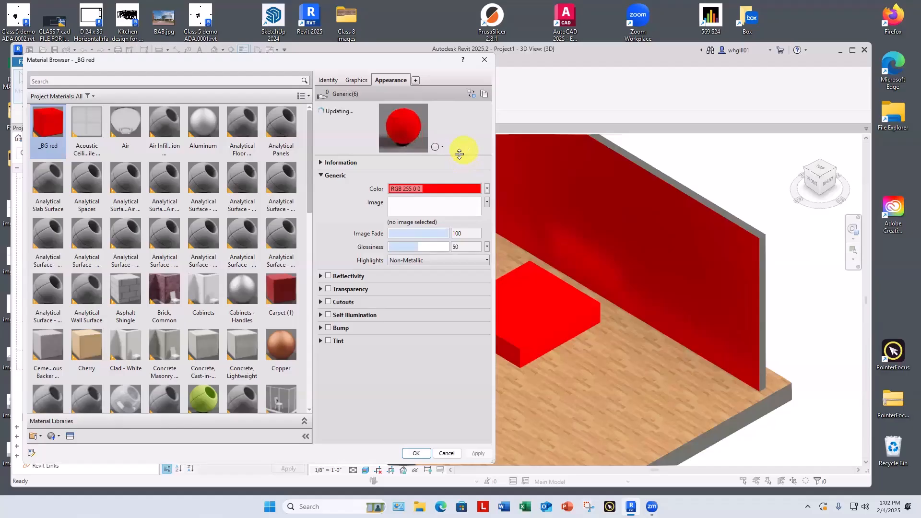
pyautogui.moveTo(459, 153); pyautogui.dragTo(467, 232)
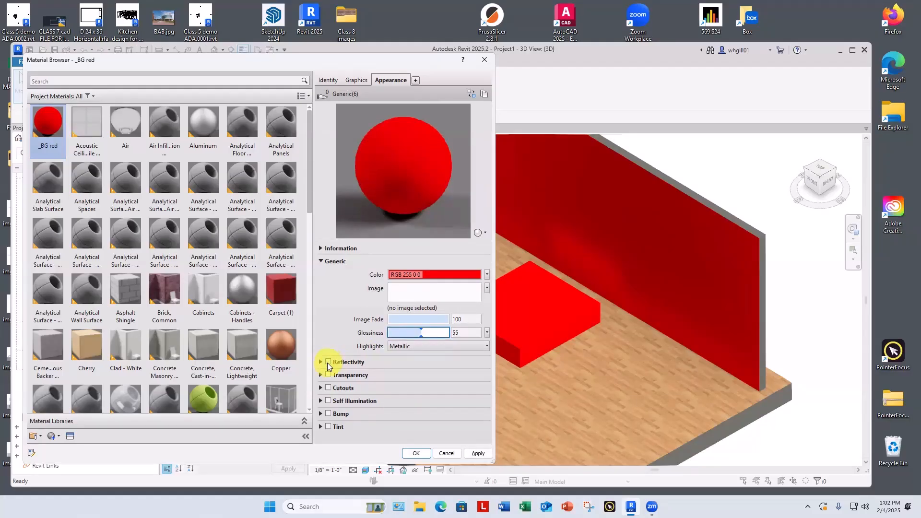
# Give _BG red a glossiness of 55, Metallic highlights and Reflectivity, and compare its Cube and Sphere preview scenes
pyautogui.click(328, 362)
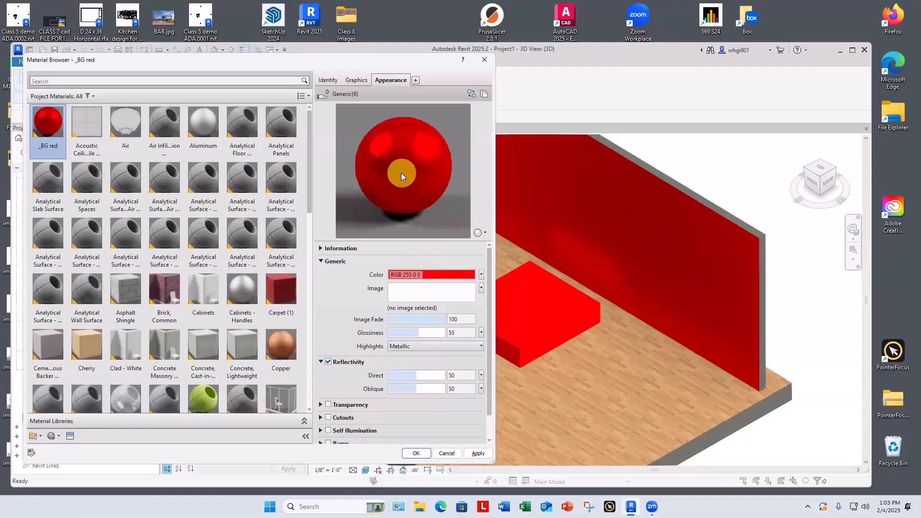
pyautogui.click(479, 232)
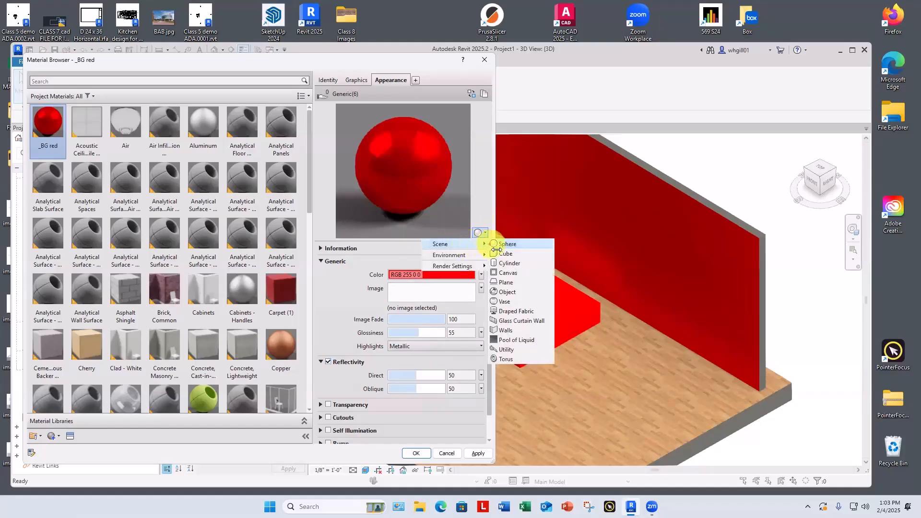
pyautogui.click(497, 252)
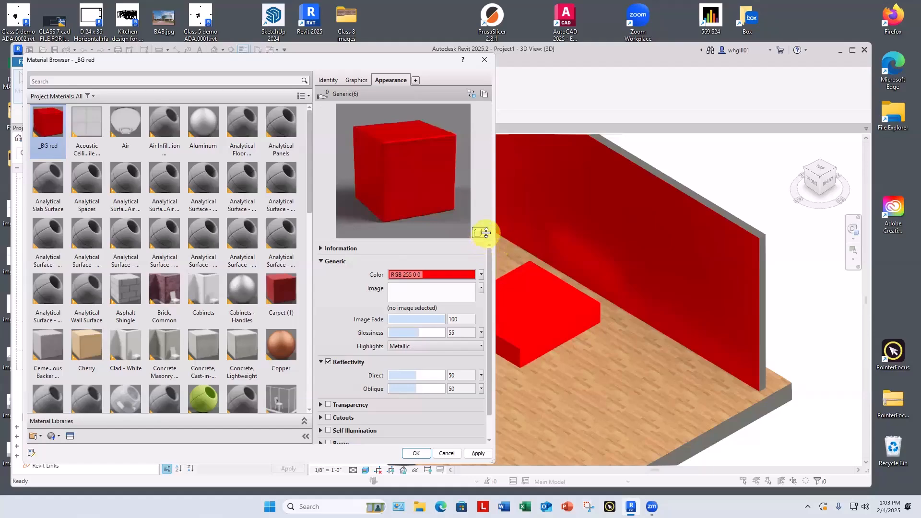
pyautogui.click(483, 232)
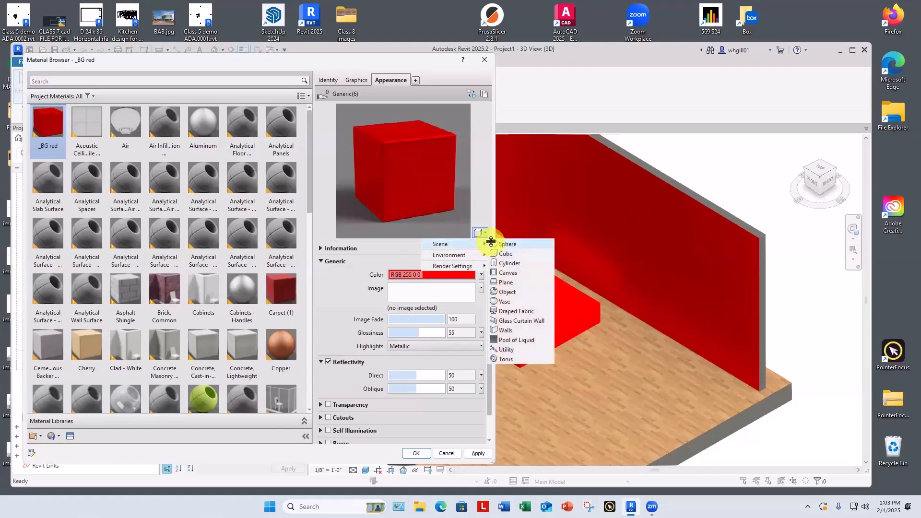
pyautogui.click(498, 241)
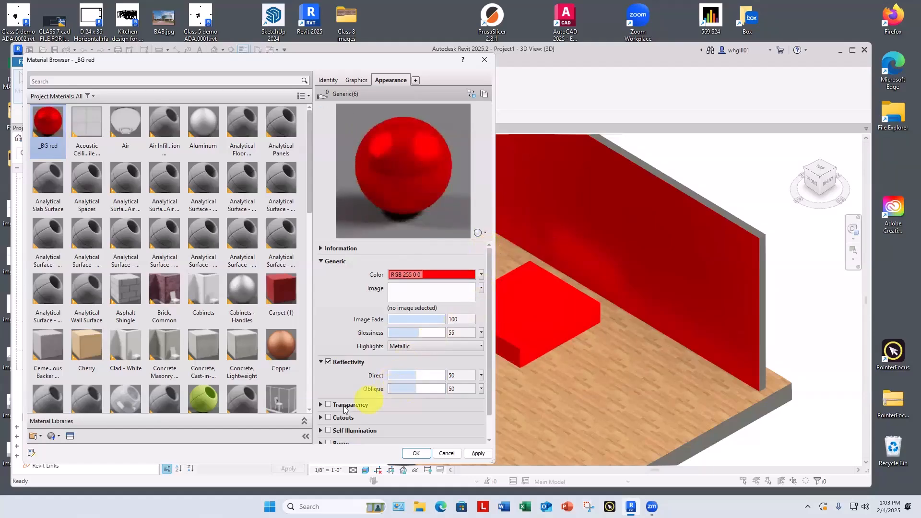
# Turn on Transparency for _BG red and set its amount to 58
pyautogui.moveTo(489, 398); pyautogui.dragTo(489, 420)
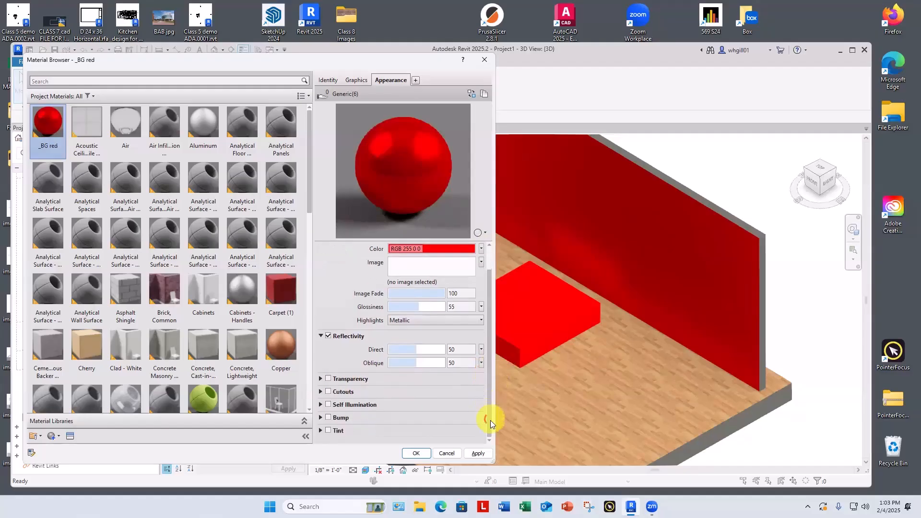
pyautogui.click(328, 380)
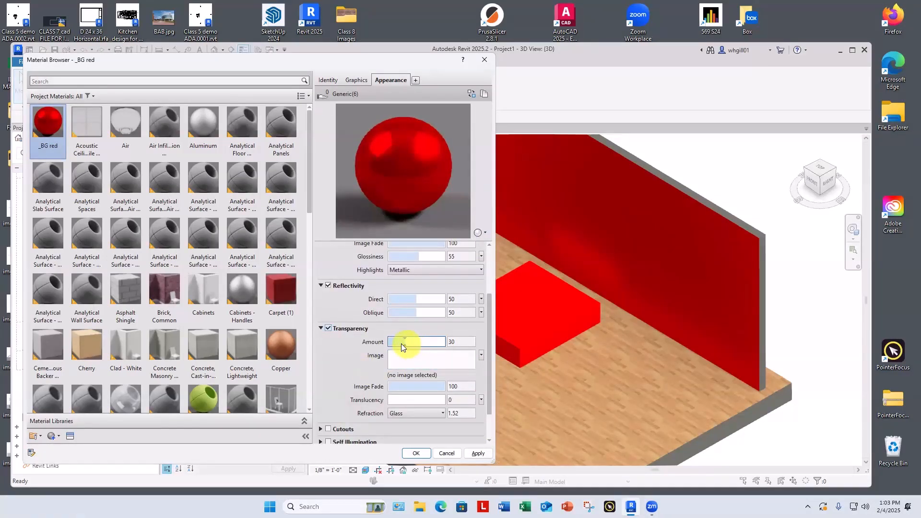
pyautogui.moveTo(409, 344); pyautogui.dragTo(443, 345)
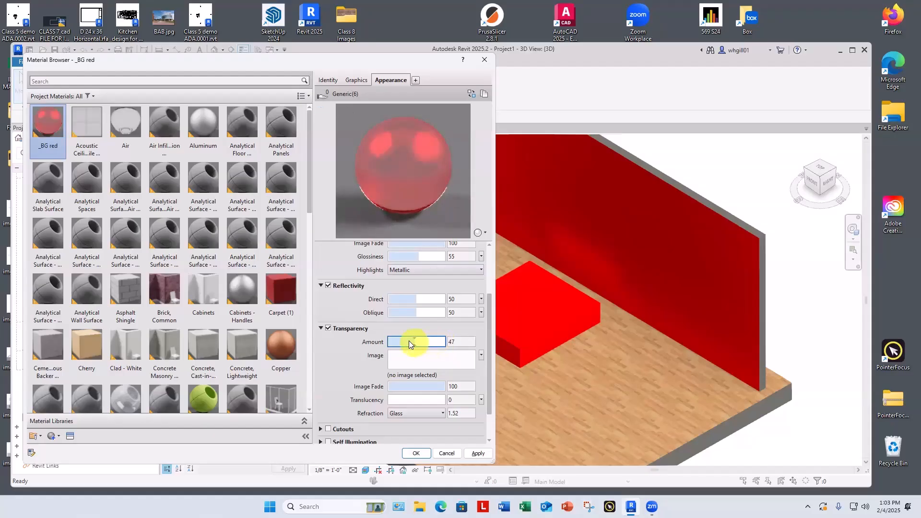
pyautogui.moveTo(409, 341)
pyautogui.mouseDown()
pyautogui.moveTo(450, 343)
pyautogui.moveTo(417, 343)
pyautogui.mouseUp()
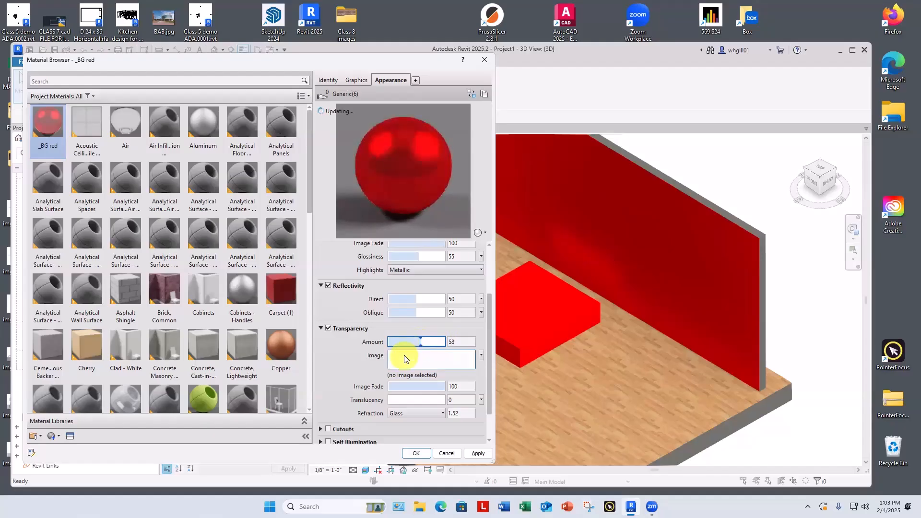
# Turn on Tint for _BG red with the blue colour RGB 23 50 232 and apply it to the model
pyautogui.scroll(-2, 401, 355)
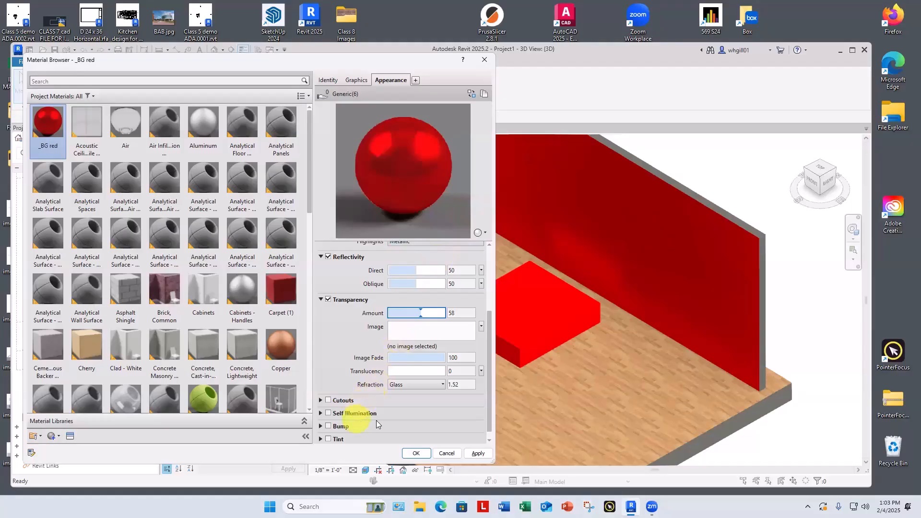
pyautogui.scroll(-1, 491, 415)
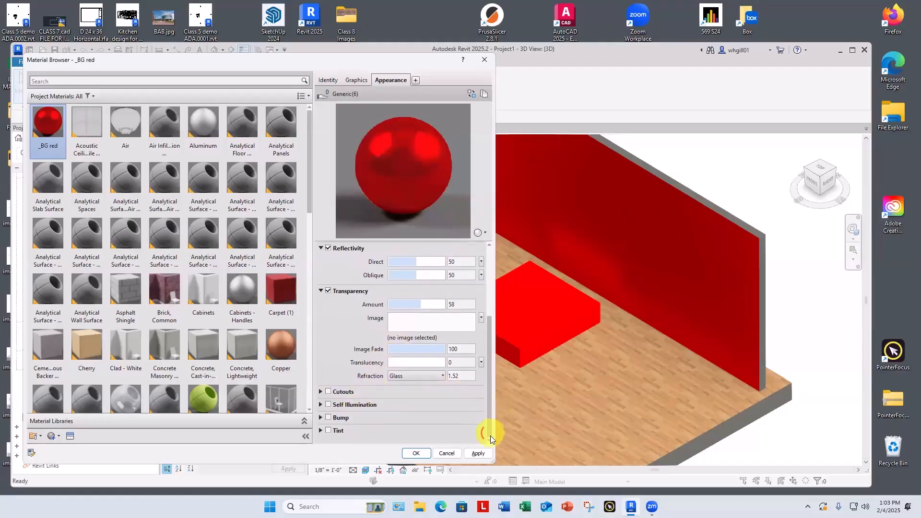
pyautogui.click(329, 431)
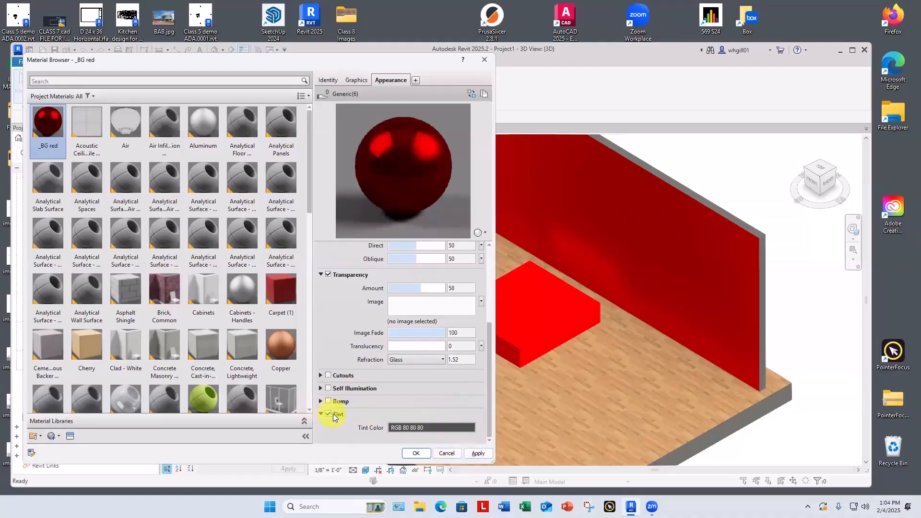
pyautogui.click(404, 429)
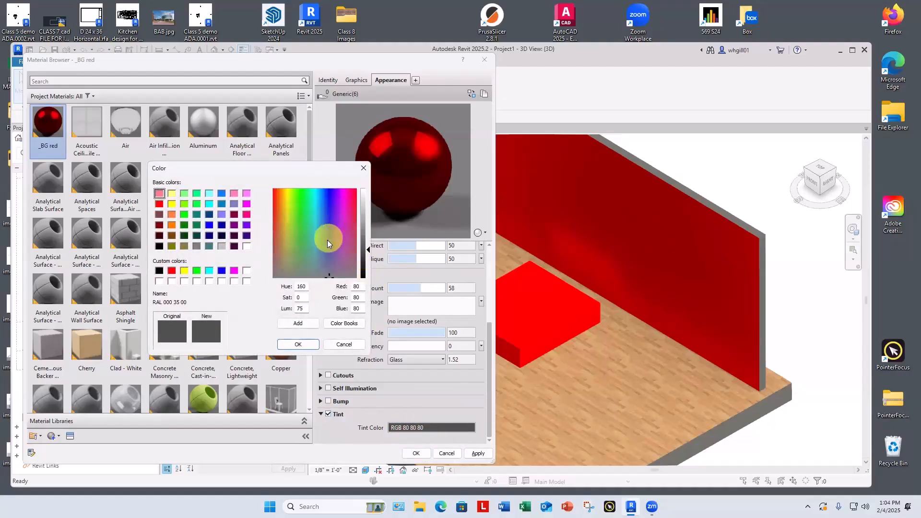
pyautogui.click(327, 206)
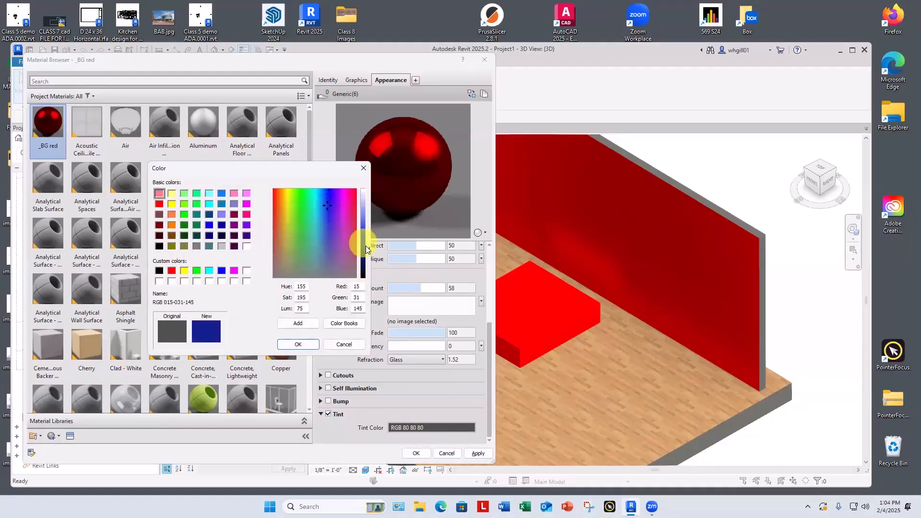
pyautogui.click(369, 233)
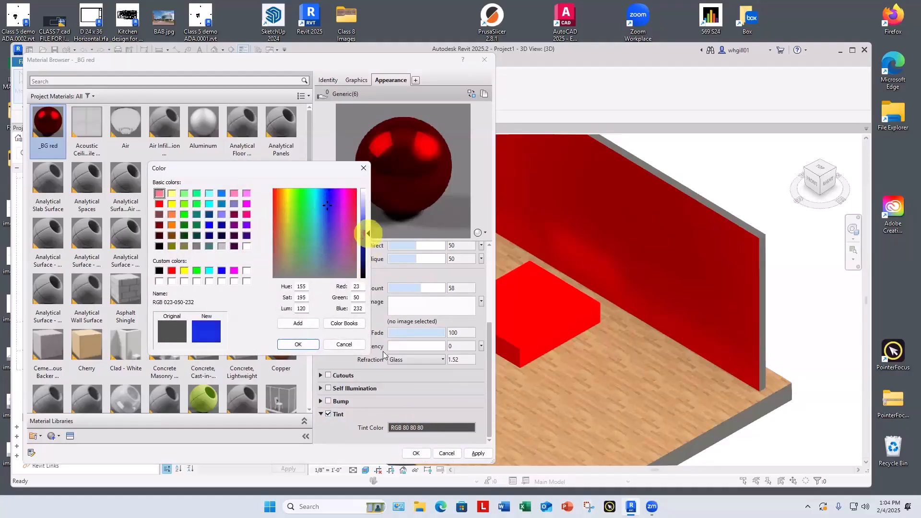
pyautogui.click(297, 345)
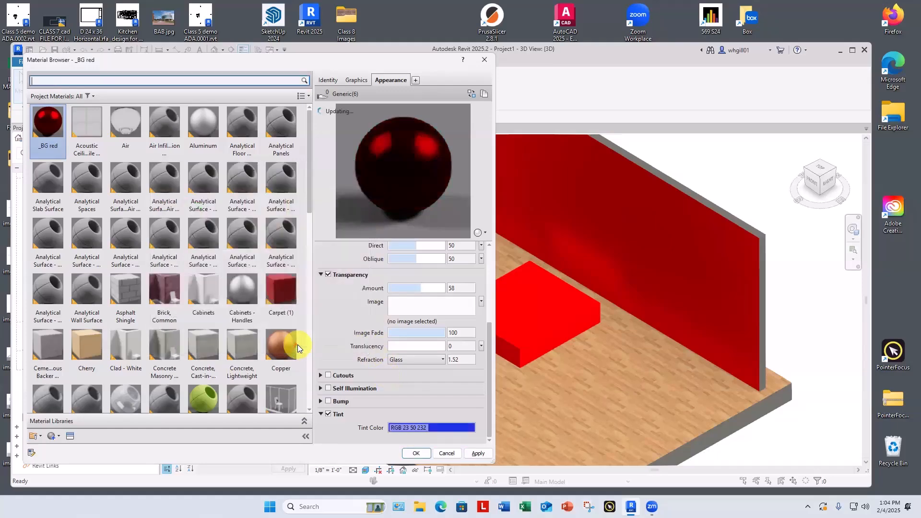
pyautogui.click(478, 453)
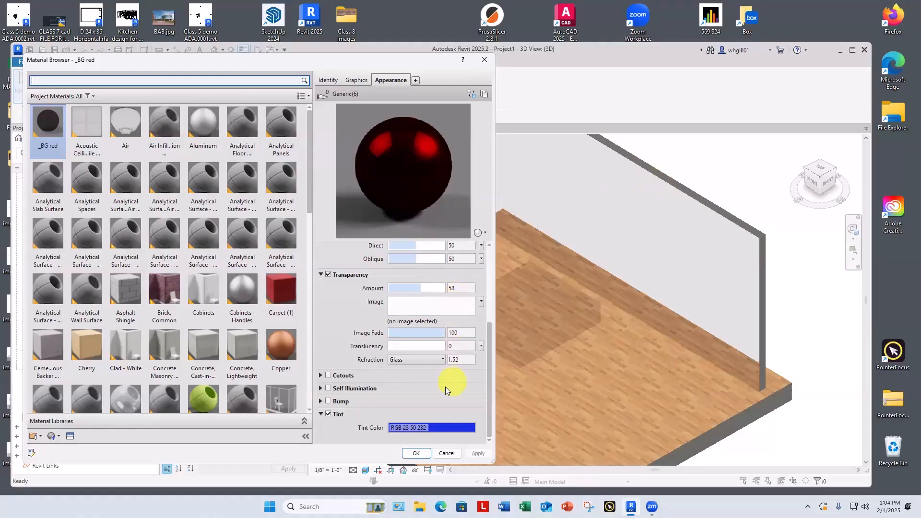
# Turn off Tint and Transparency for _BG red, apply the changes and close the Material Browser
pyautogui.click(328, 414)
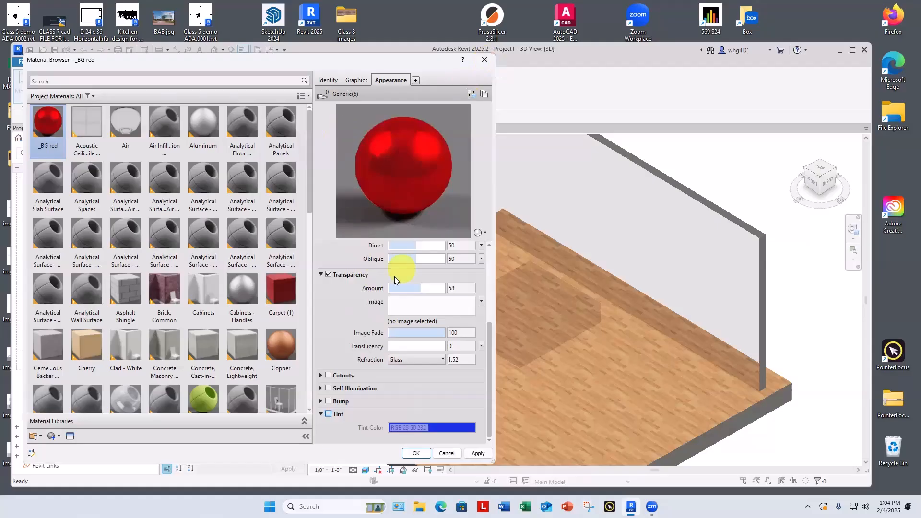
pyautogui.click(326, 276)
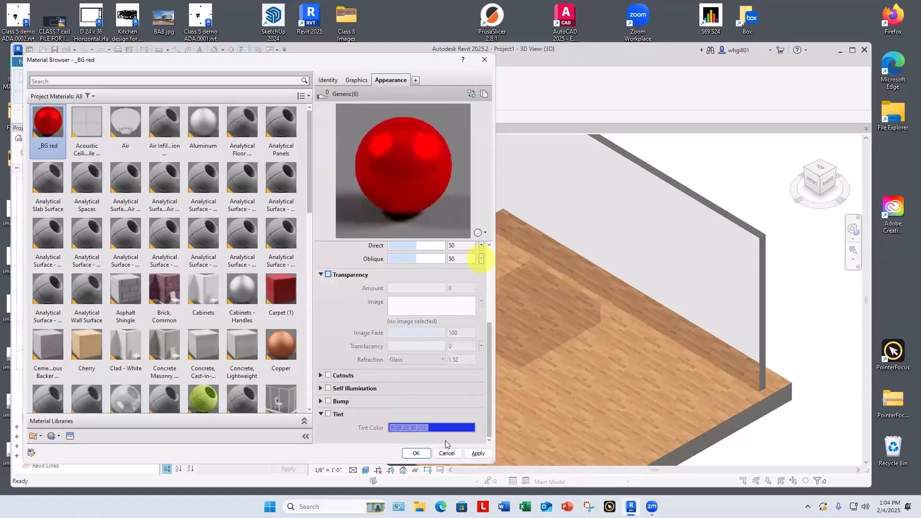
pyautogui.click(477, 453)
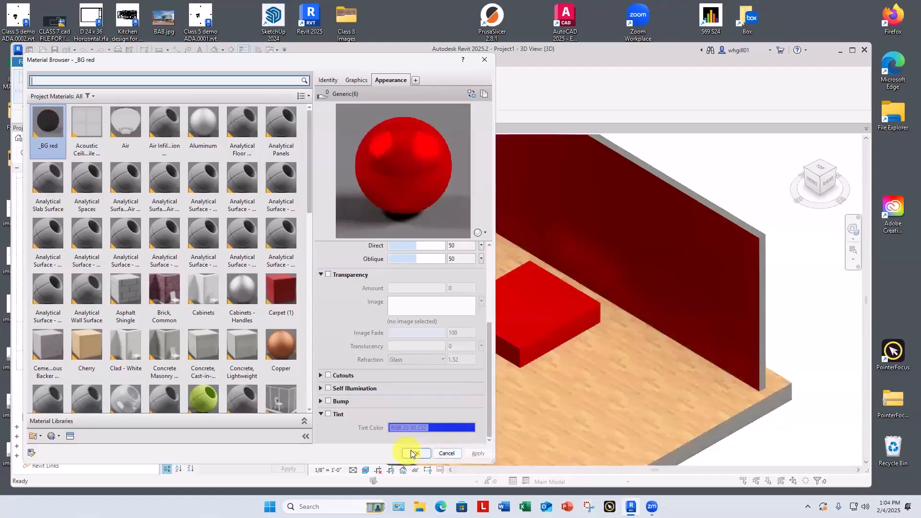
pyautogui.click(416, 454)
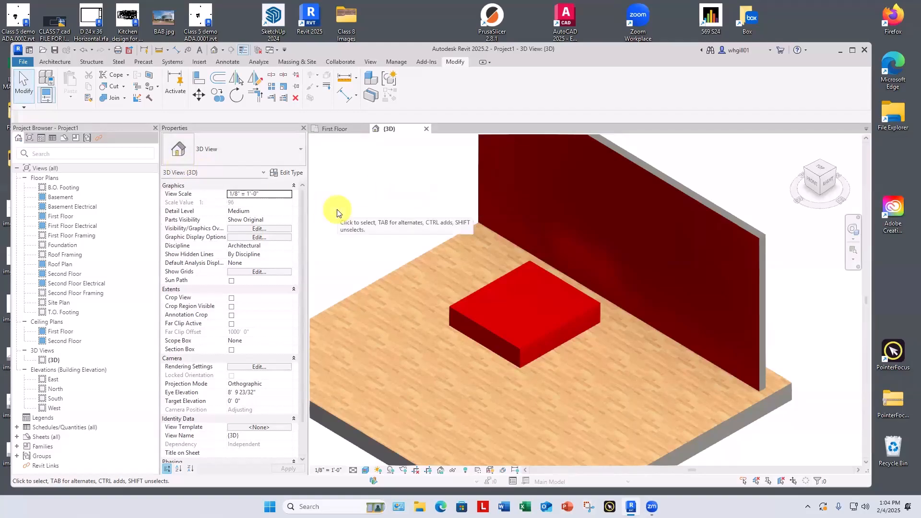
# Open the Copper material's appearance in a widened Material Browser, enlarge its preview and set the preview scene to Cube
pyautogui.press('m')
pyautogui.press('m')
pyautogui.scroll(-1, 303, 384)
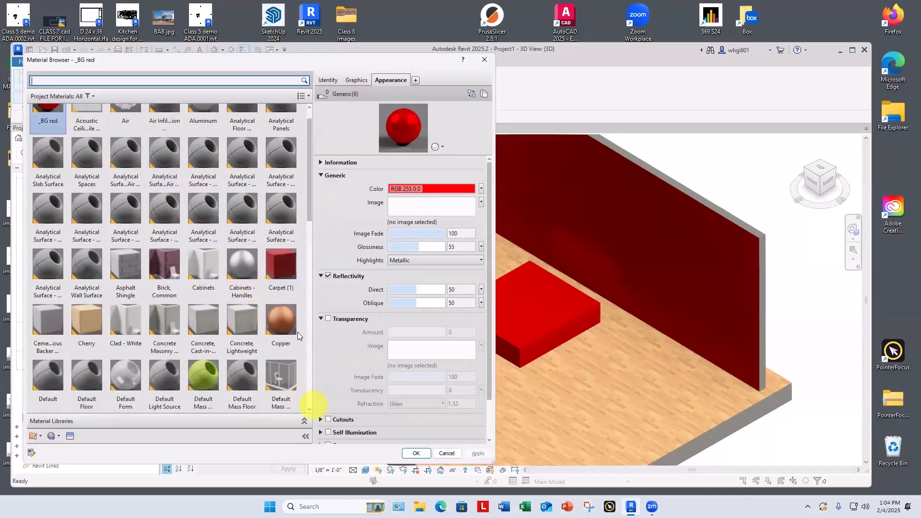
pyautogui.click(278, 320)
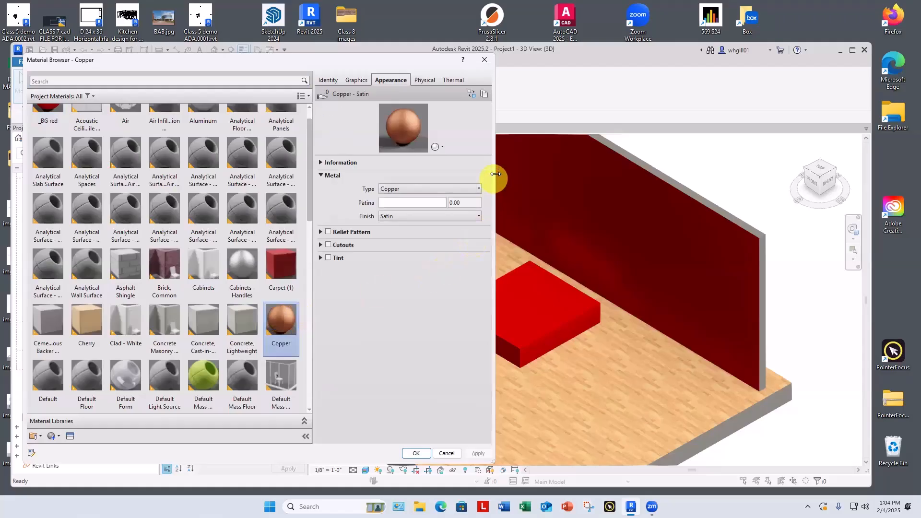
pyautogui.moveTo(496, 174); pyautogui.dragTo(718, 173)
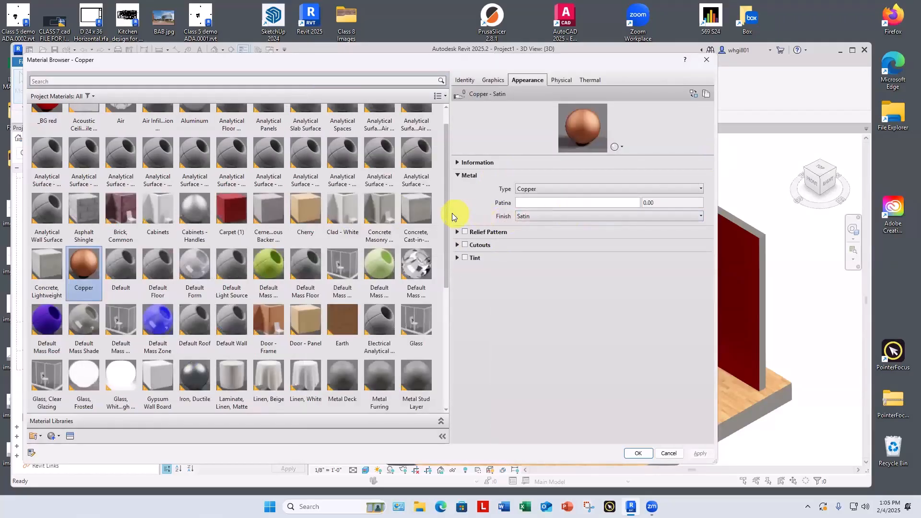
pyautogui.moveTo(633, 150); pyautogui.dragTo(656, 261)
pyautogui.click(673, 264)
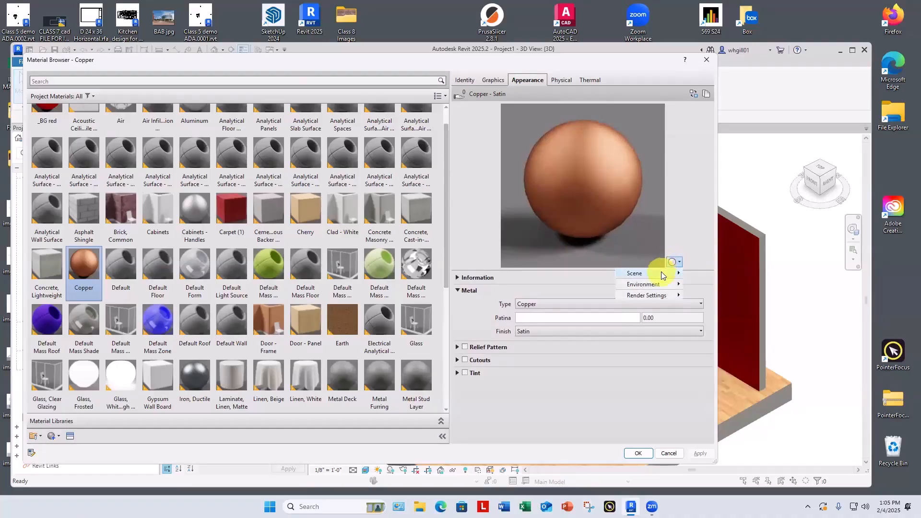
pyautogui.moveTo(671, 273)
pyautogui.click(700, 283)
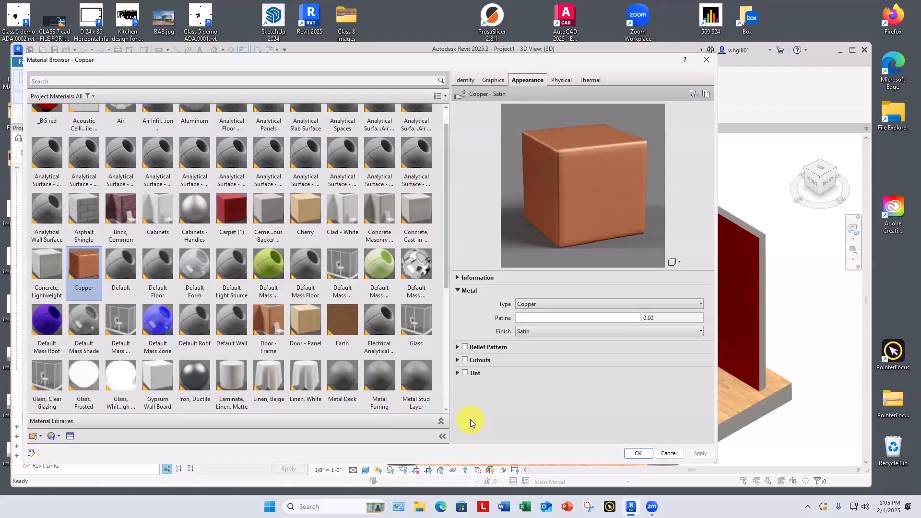
# Try Aluminum as the Copper material's metal type and set the type back to Copper
pyautogui.click(528, 305)
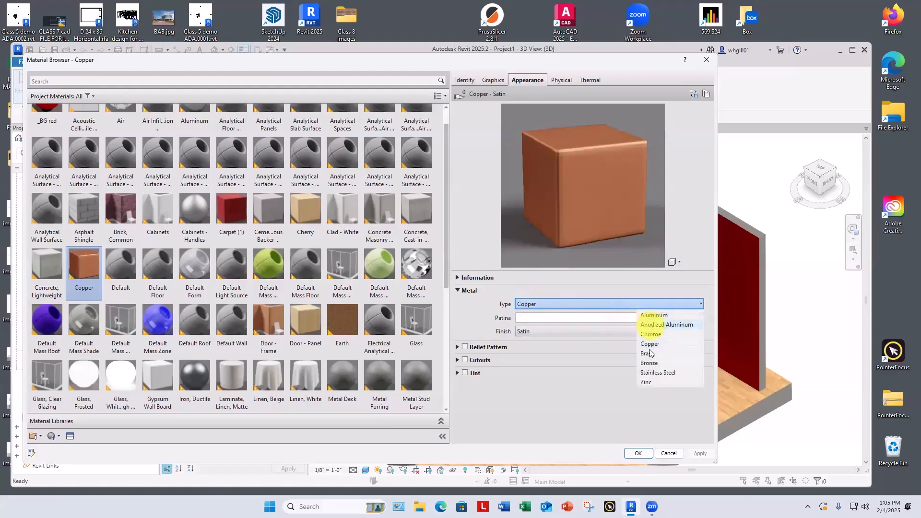
pyautogui.click(655, 315)
pyautogui.click(539, 306)
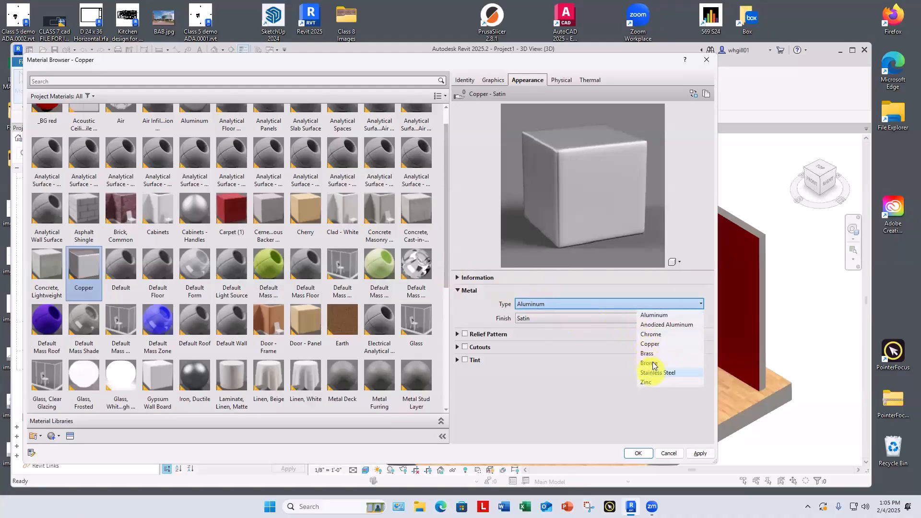
pyautogui.click(651, 344)
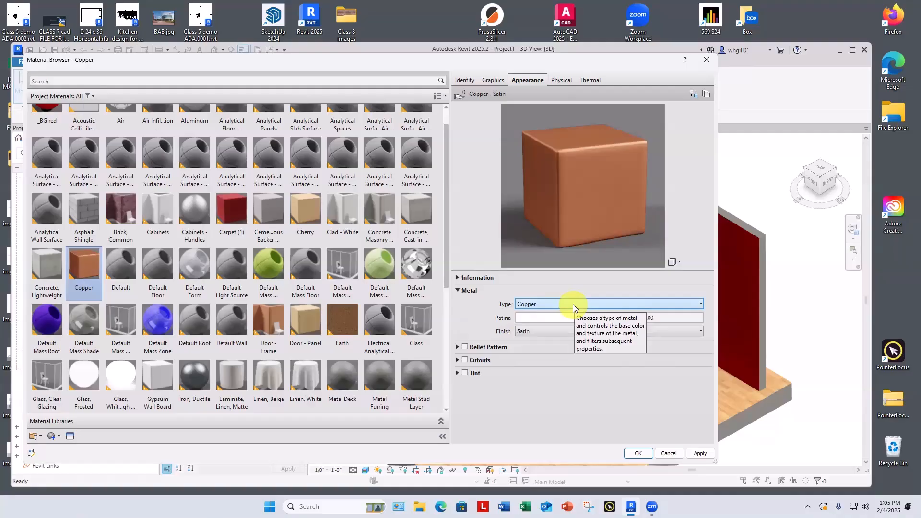
# Try patina amounts of 0.13, 0.48 and 1.00 on the Copper material and bring the patina to 0.44
pyautogui.click(532, 320)
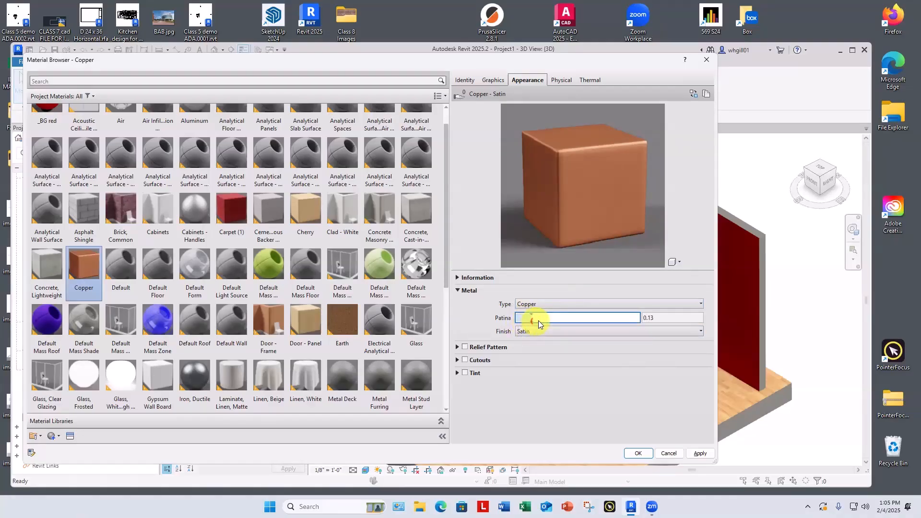
pyautogui.moveTo(538, 324); pyautogui.dragTo(579, 318)
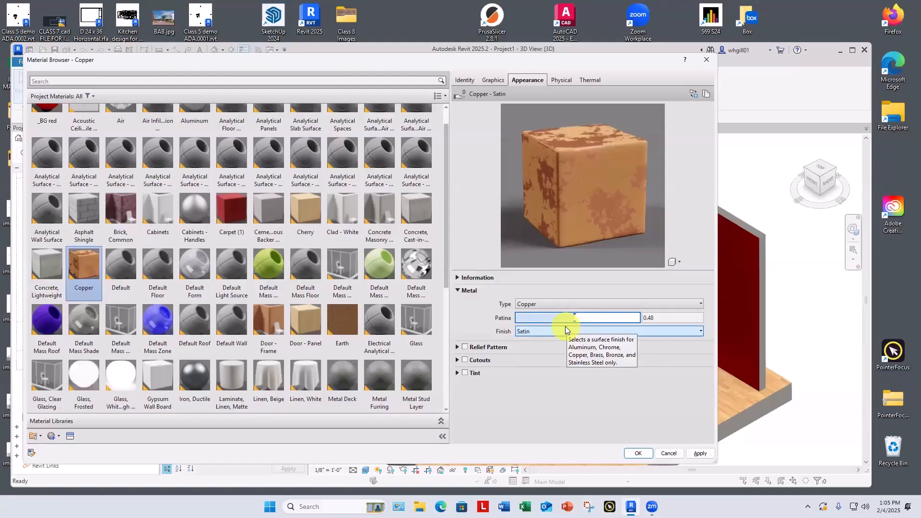
pyautogui.moveTo(575, 318); pyautogui.dragTo(667, 320)
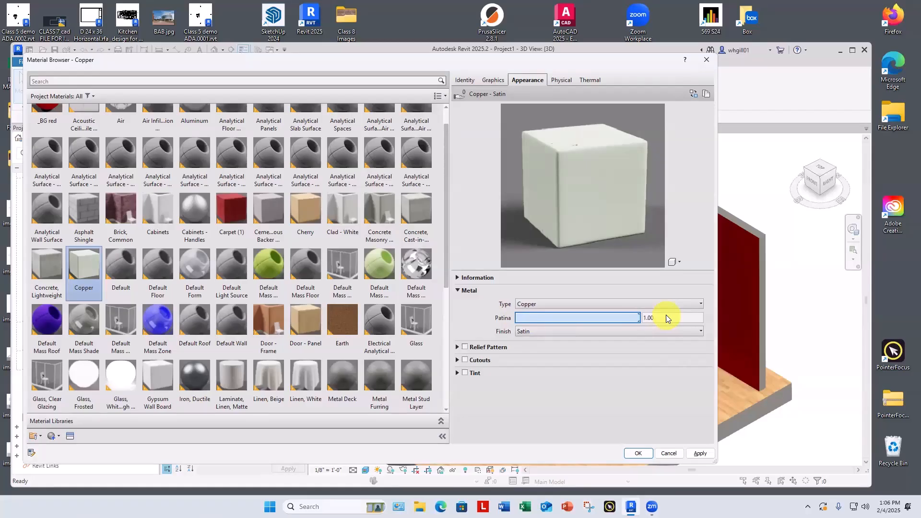
pyautogui.moveTo(634, 318); pyautogui.dragTo(569, 318)
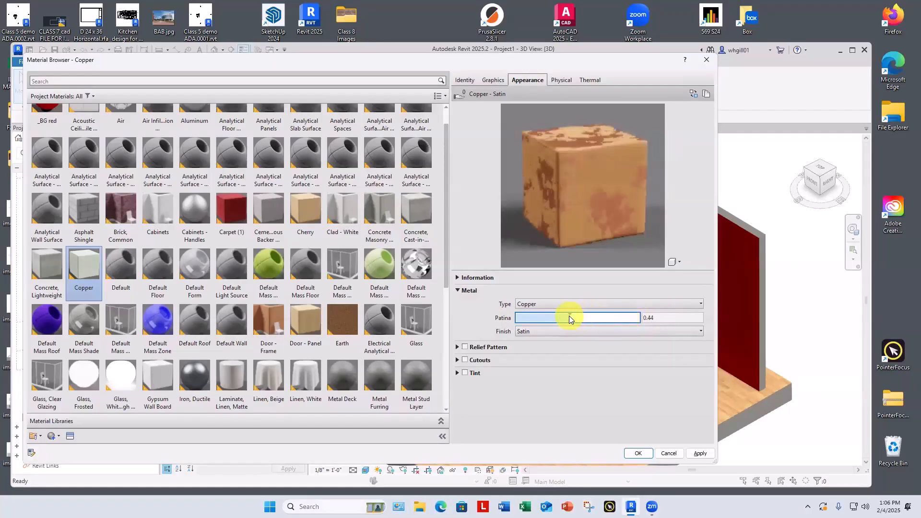
# Try the Polished and Brushed finishes on the Copper material and set its patina to 0.00
pyautogui.click(540, 333)
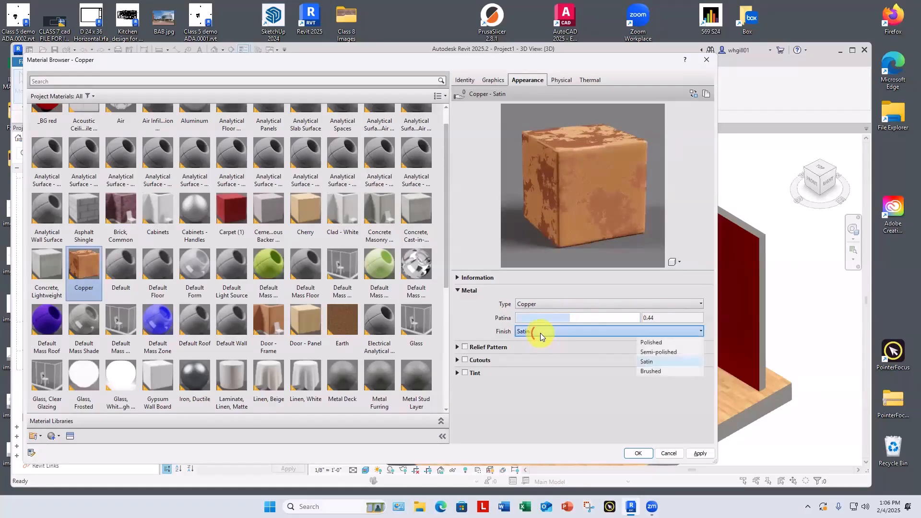
pyautogui.click(657, 344)
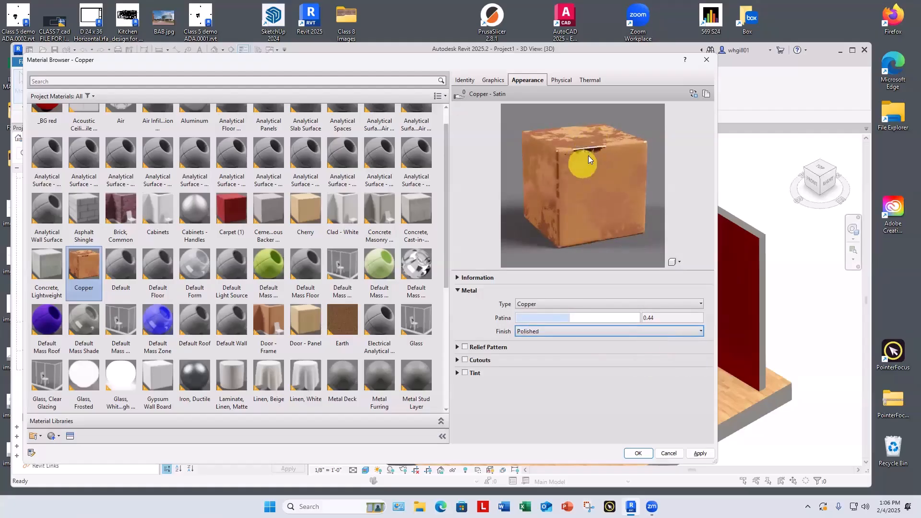
pyautogui.click(547, 332)
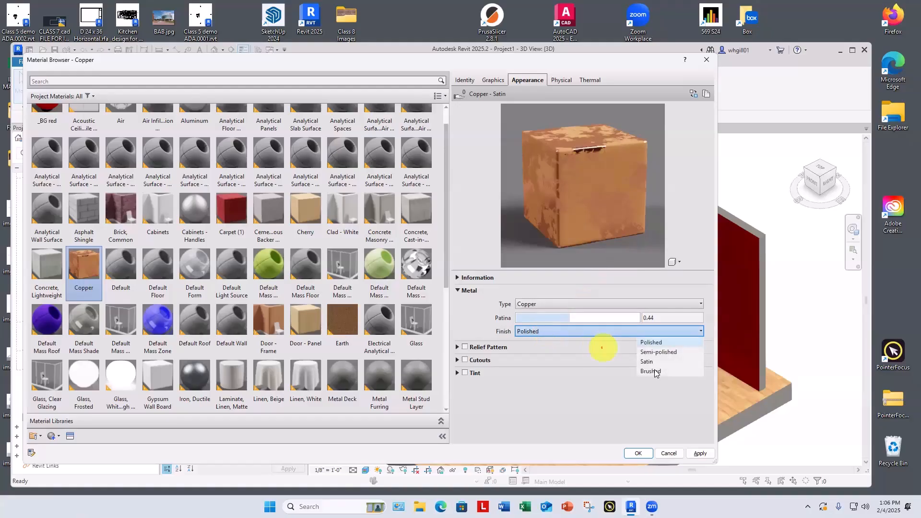
pyautogui.click(656, 371)
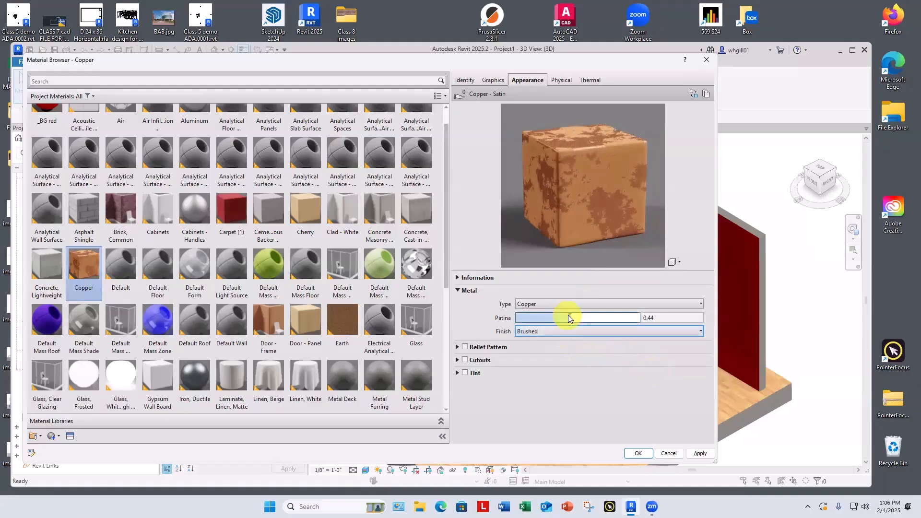
pyautogui.moveTo(570, 316); pyautogui.dragTo(514, 316)
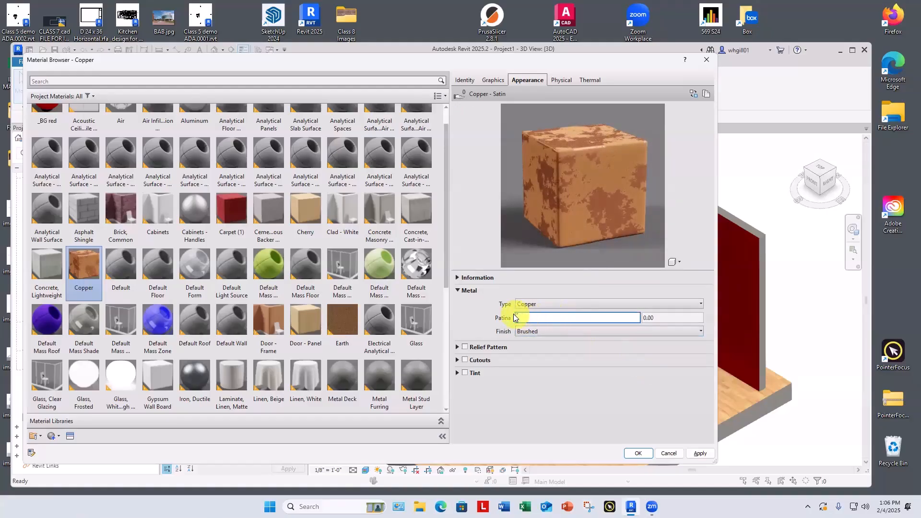
# Change the Copper material's preview scene to Sphere
pyautogui.click(547, 331)
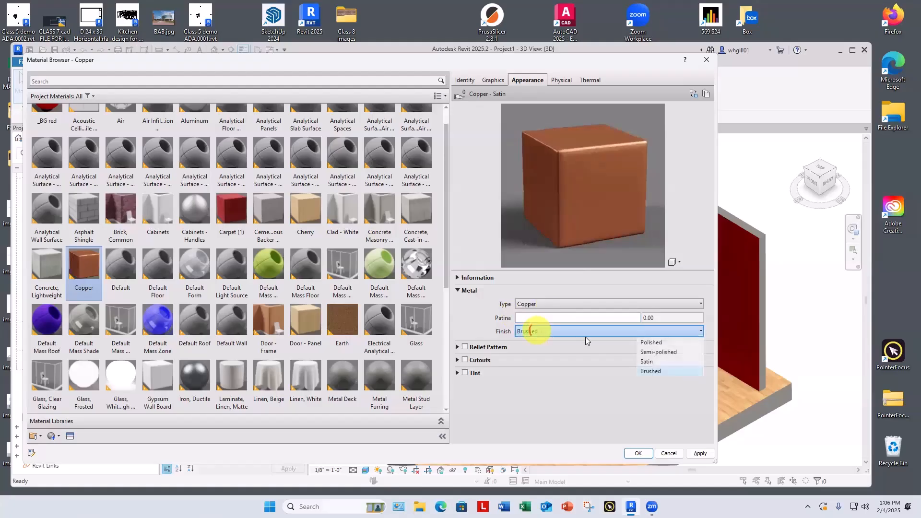
pyautogui.click(679, 261)
pyautogui.moveTo(660, 275)
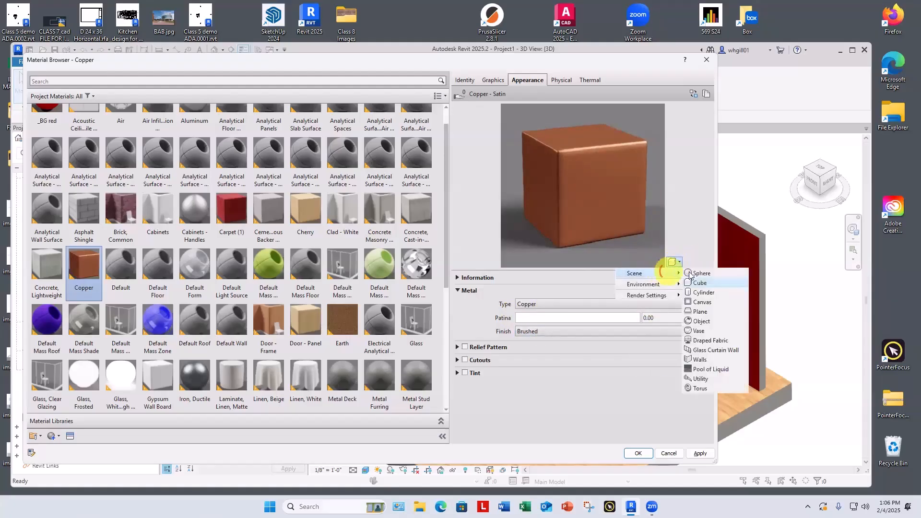
pyautogui.click(696, 274)
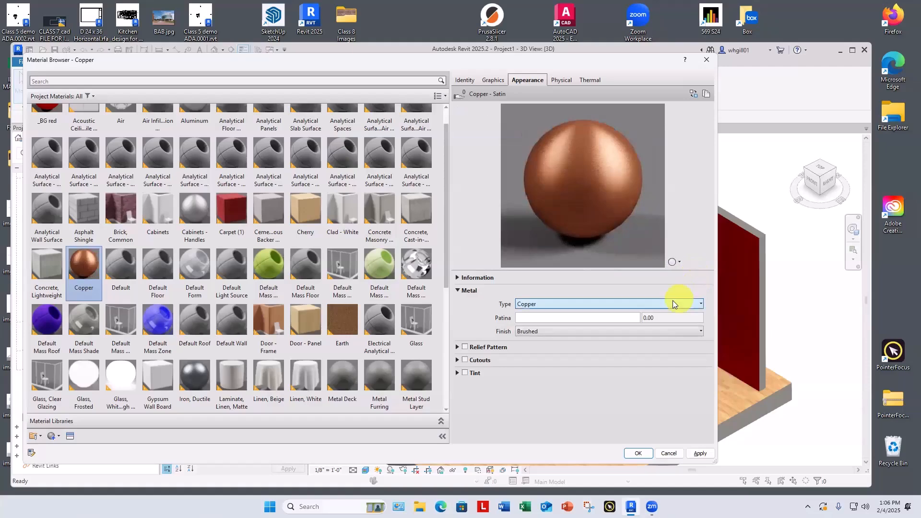
# Compare the Polished, Semi-polished and Satin finishes in turn on the Copper material
pyautogui.click(561, 331)
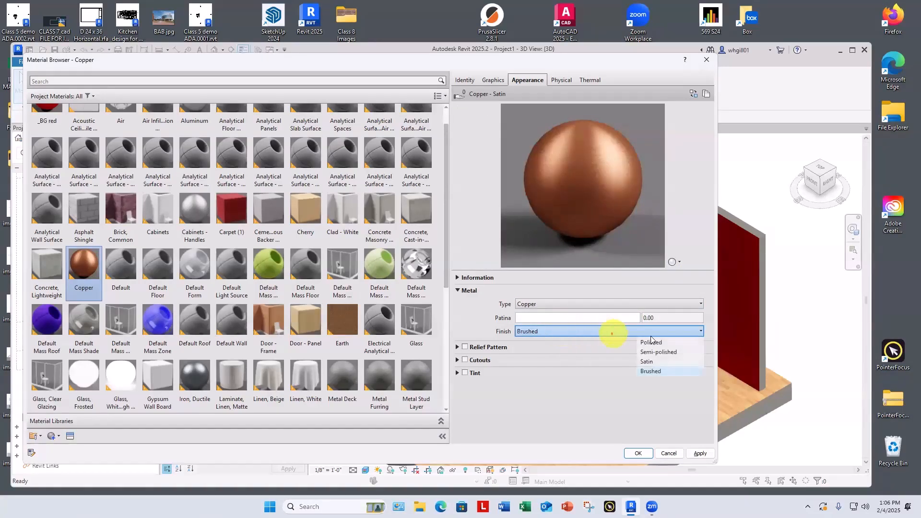
pyautogui.click(649, 340)
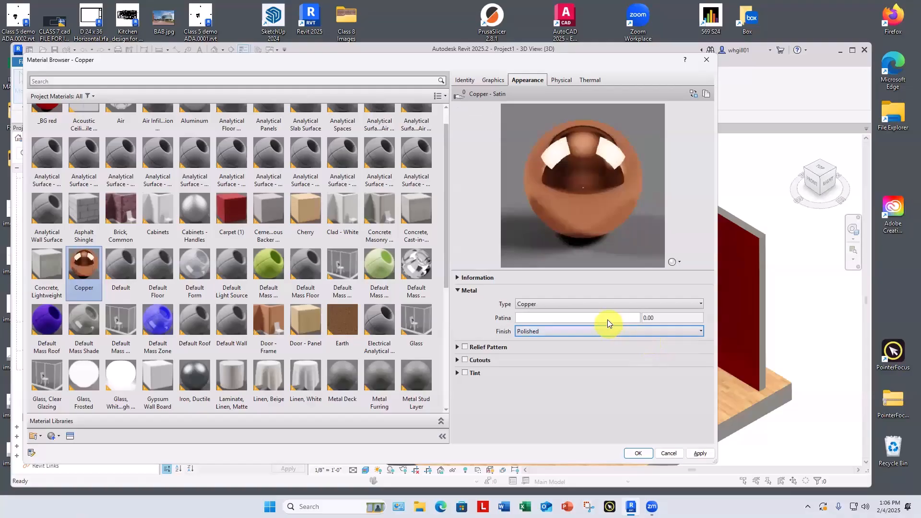
pyautogui.click(604, 333)
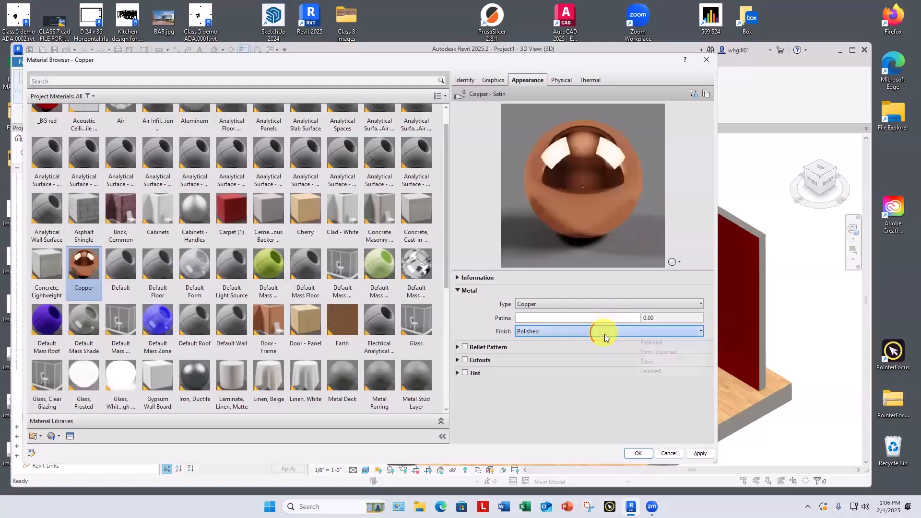
pyautogui.click(652, 351)
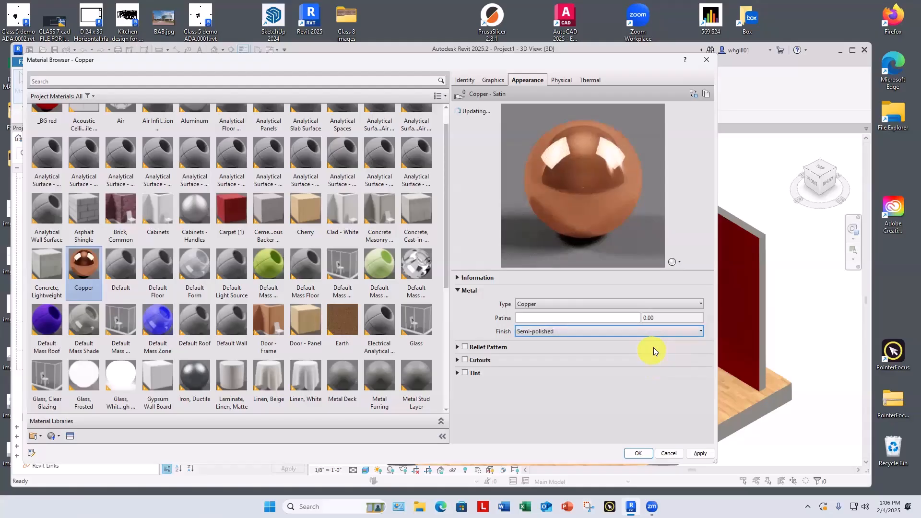
pyautogui.click(645, 331)
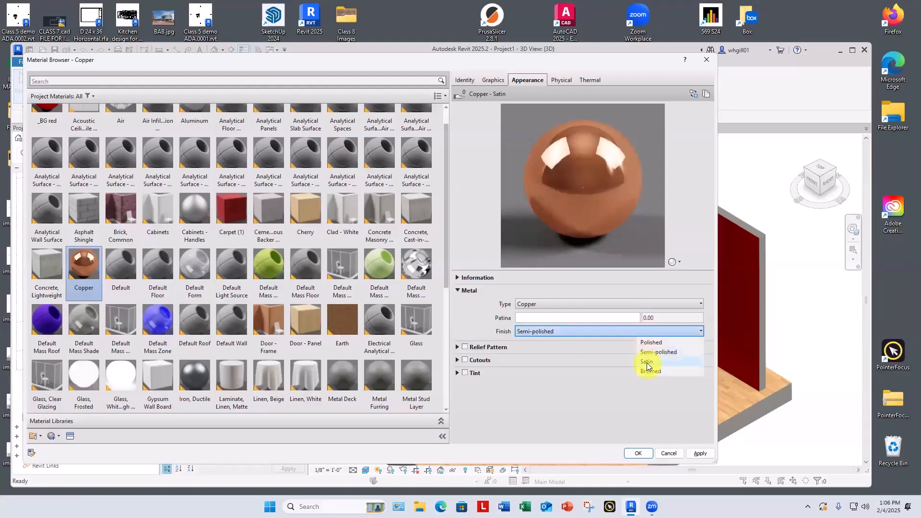
pyautogui.click(648, 362)
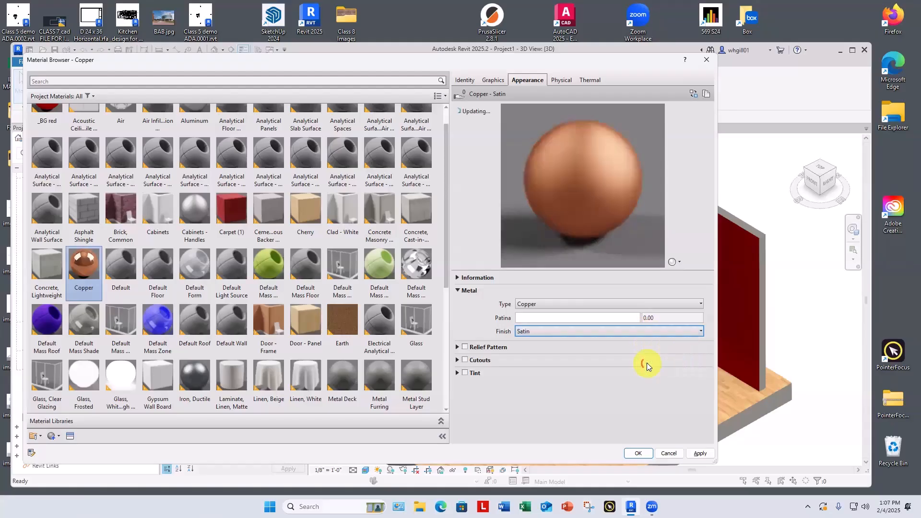
# Turn on the Copper material's Relief Pattern, set its type to Diamond Plate and switch the preview scene to Cube
pyautogui.click(466, 348)
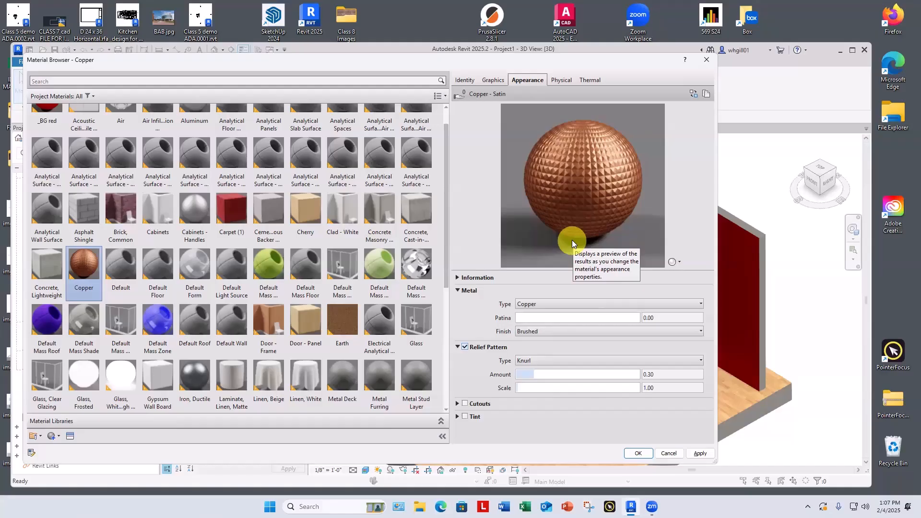
pyautogui.click(553, 361)
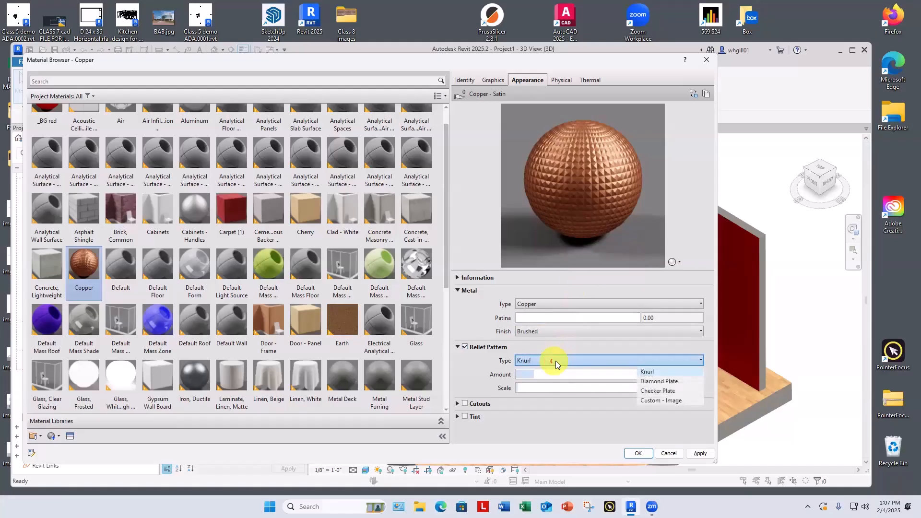
pyautogui.click(660, 381)
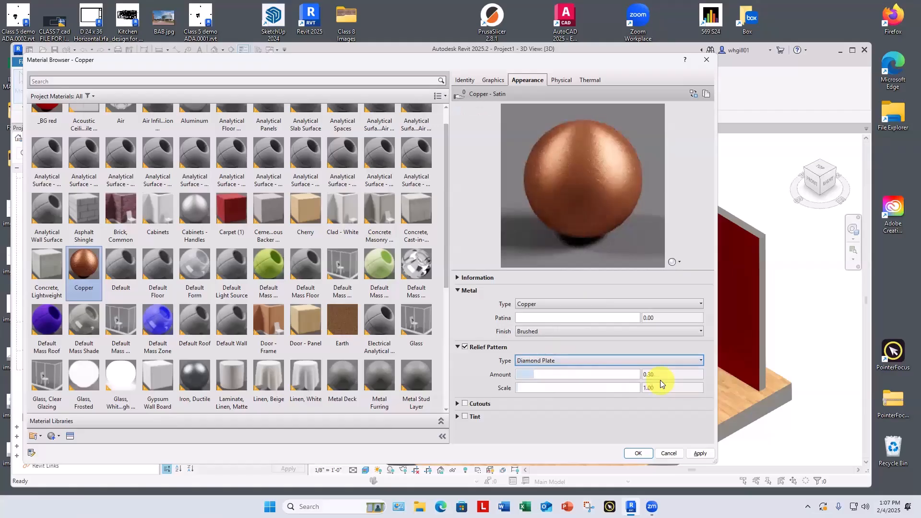
pyautogui.click(679, 262)
pyautogui.moveTo(677, 273)
pyautogui.click(699, 283)
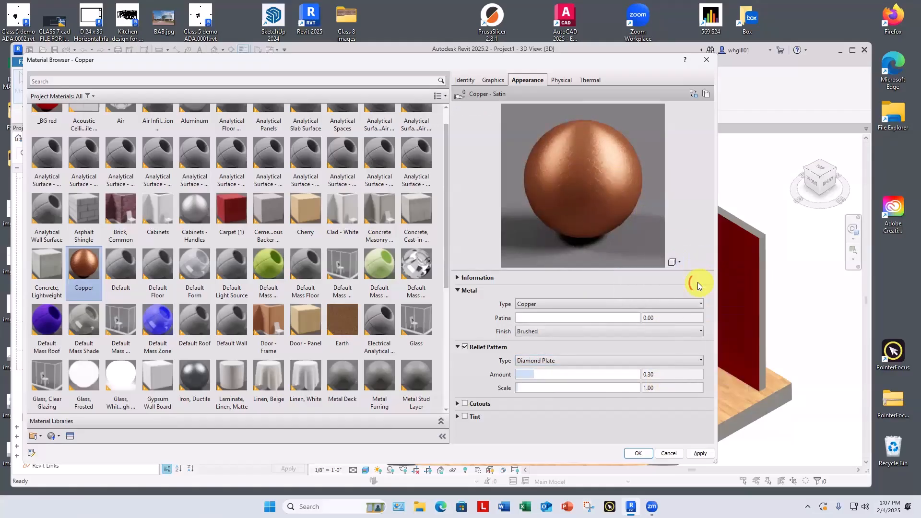
# Set the relief pattern type to Checker Plate and try the Custom - Image type as an alternative
pyautogui.click(624, 360)
pyautogui.click(647, 387)
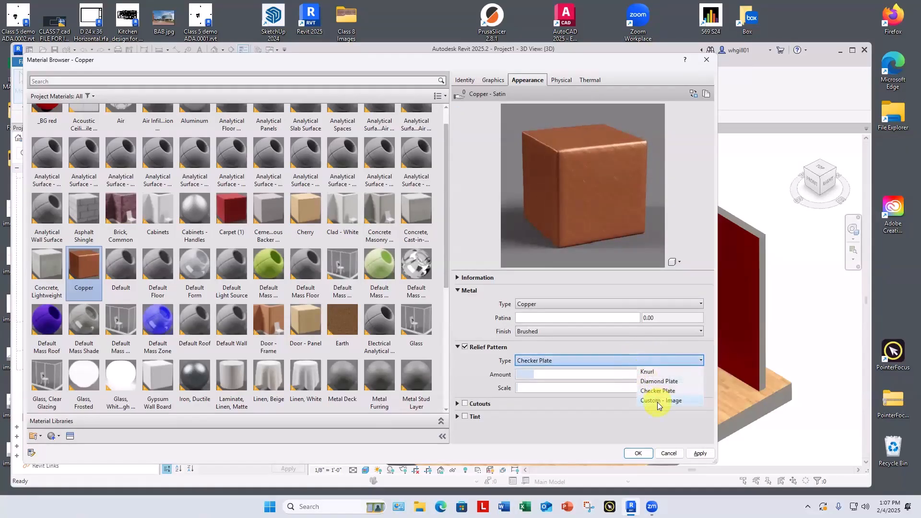
pyautogui.click(658, 401)
pyautogui.click(470, 173)
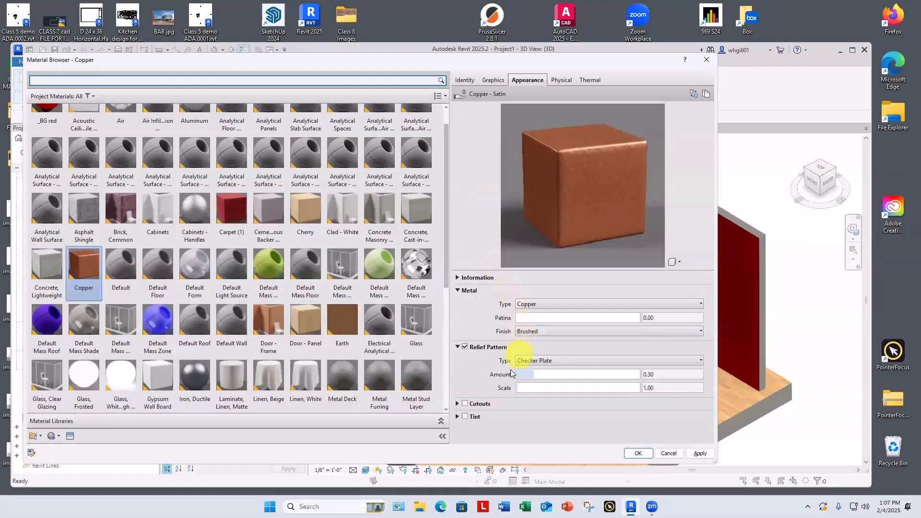
# Turn on Cutouts for the Copper material and enlarge the appearance preview
pyautogui.click(459, 405)
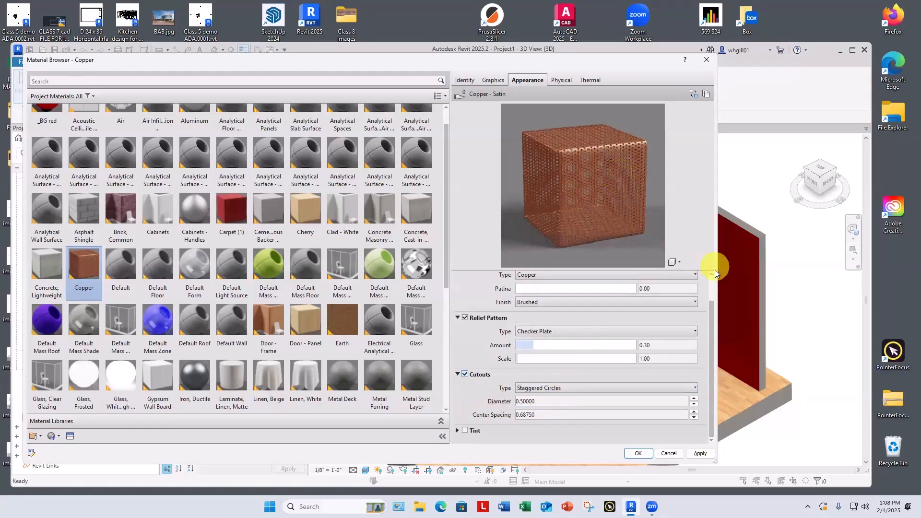
pyautogui.moveTo(714, 272); pyautogui.dragTo(715, 373)
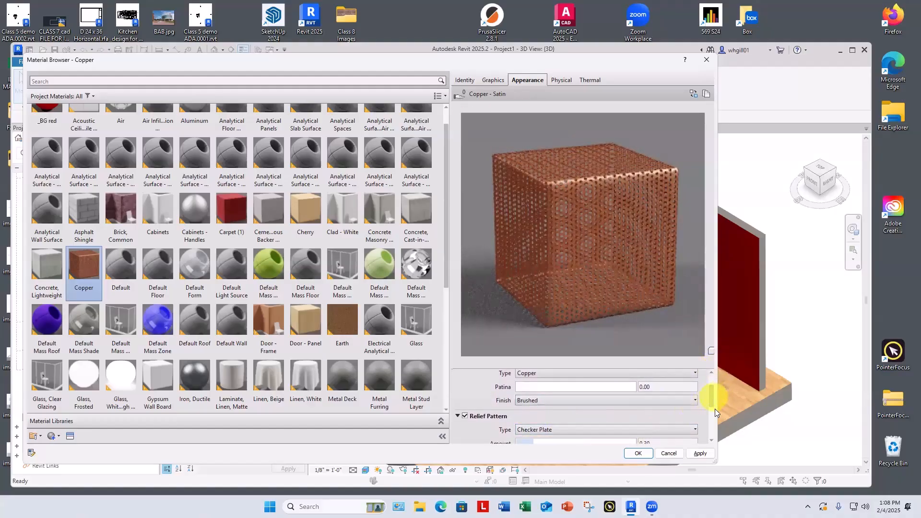
pyautogui.scroll(-5, 716, 415)
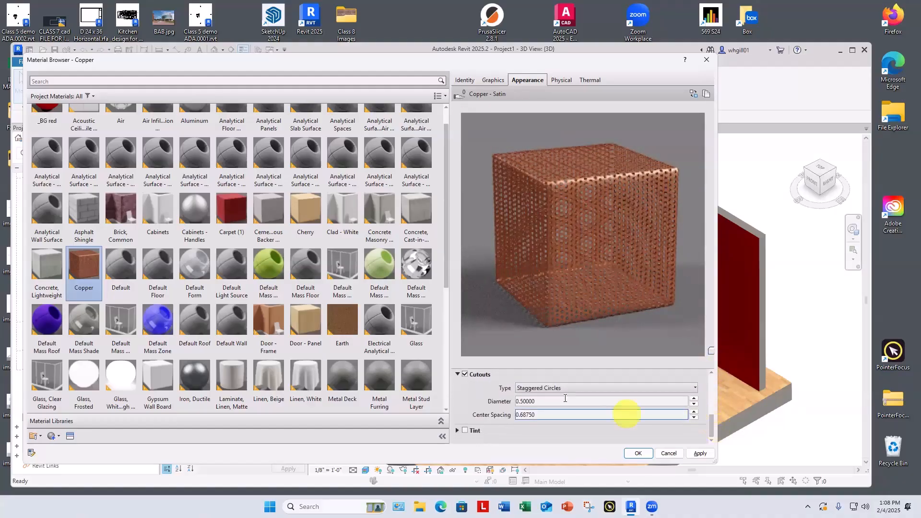
# Try Squares as the cutout type and change it to Grecian
pyautogui.click(558, 388)
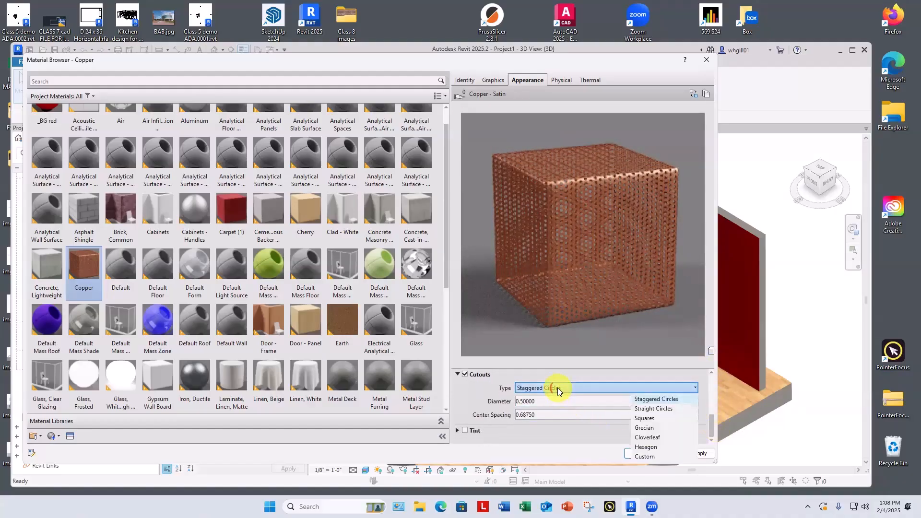
pyautogui.click(645, 418)
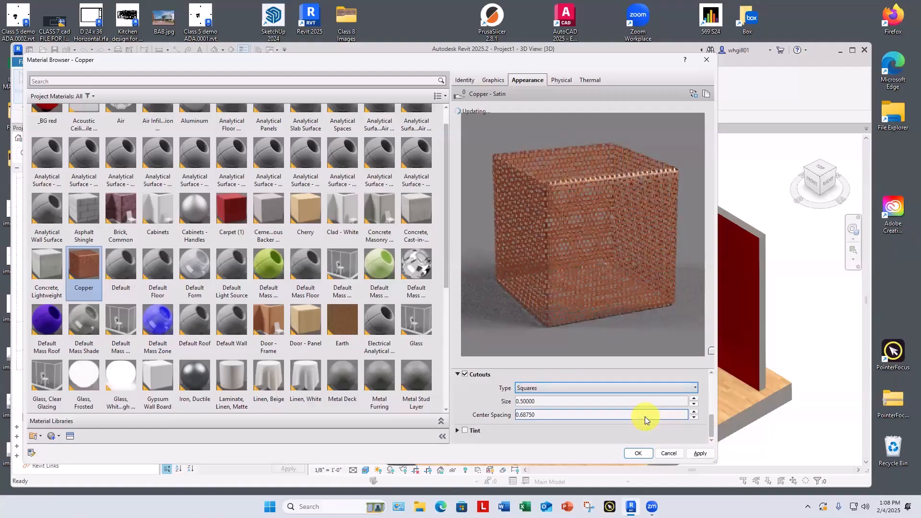
pyautogui.click(695, 389)
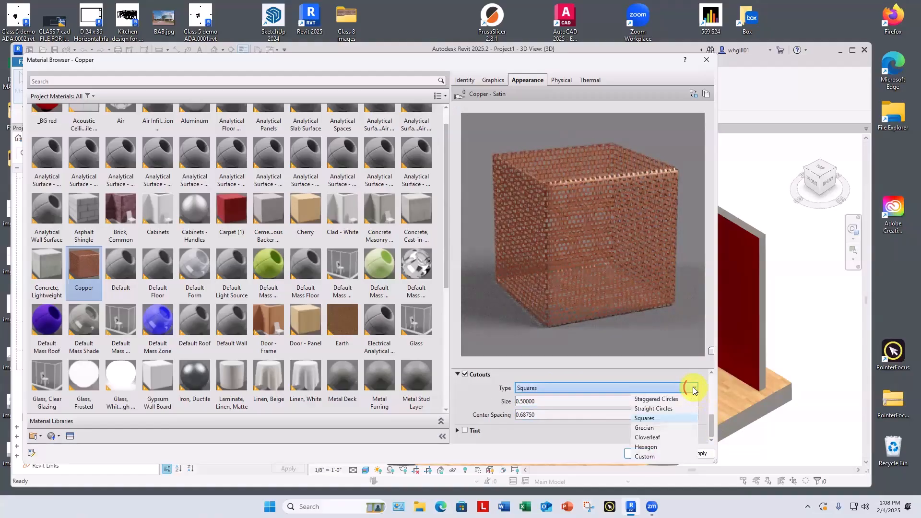
pyautogui.click(651, 427)
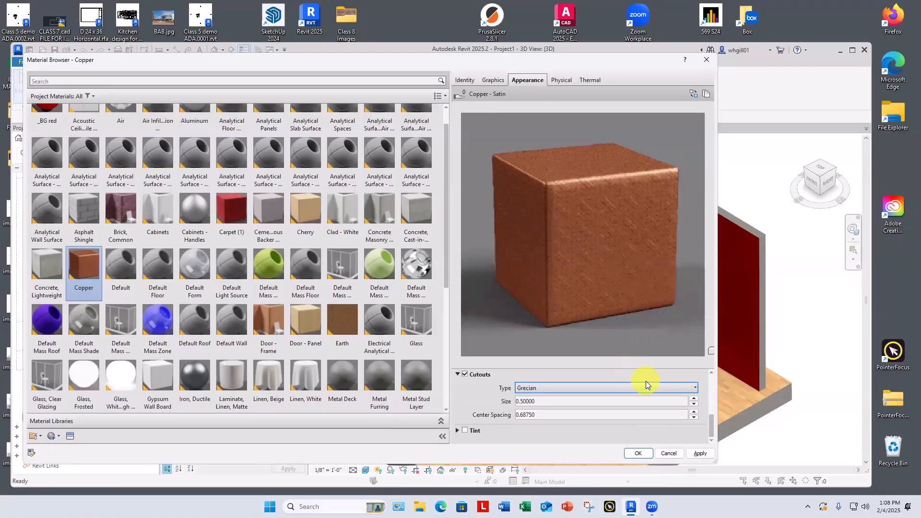
# Turn off the Relief Pattern on the Copper material and return to its cutout settings
pyautogui.scroll(1, 646, 382)
pyautogui.scroll(1, 646, 382)
pyautogui.click(604, 389)
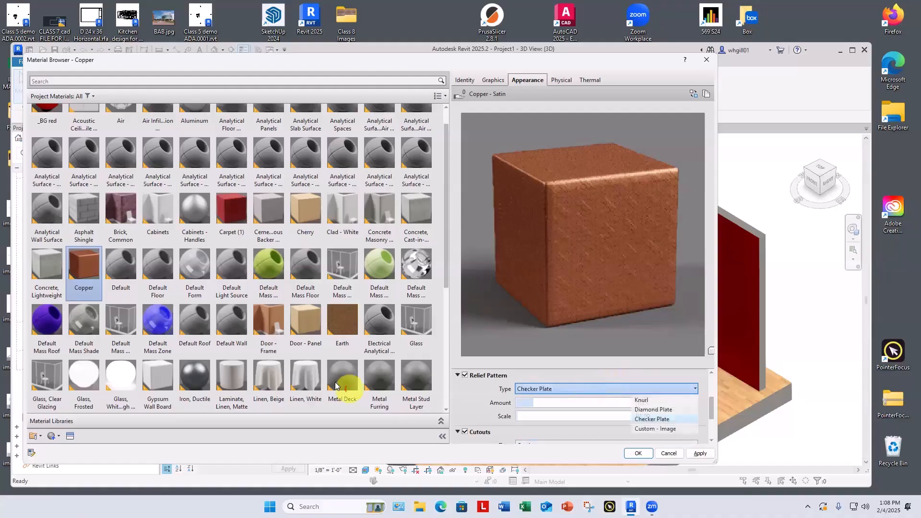
pyautogui.click(465, 376)
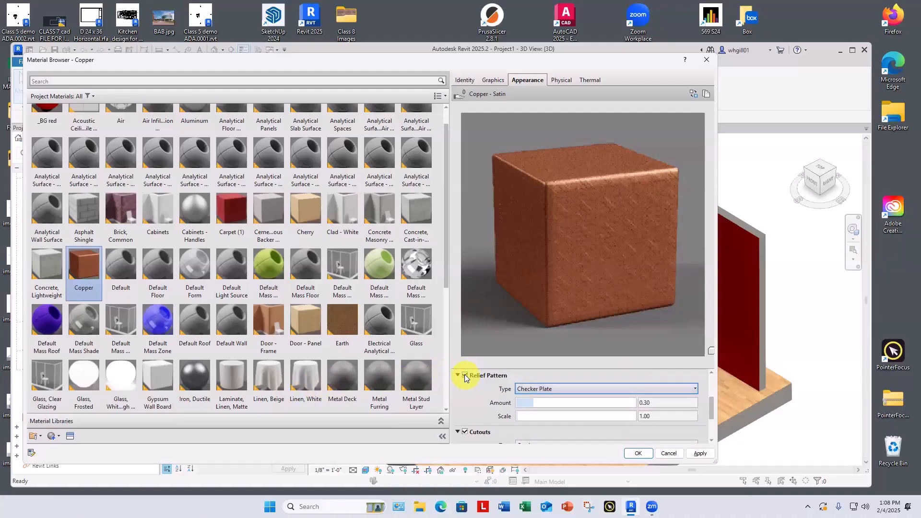
pyautogui.click(465, 376)
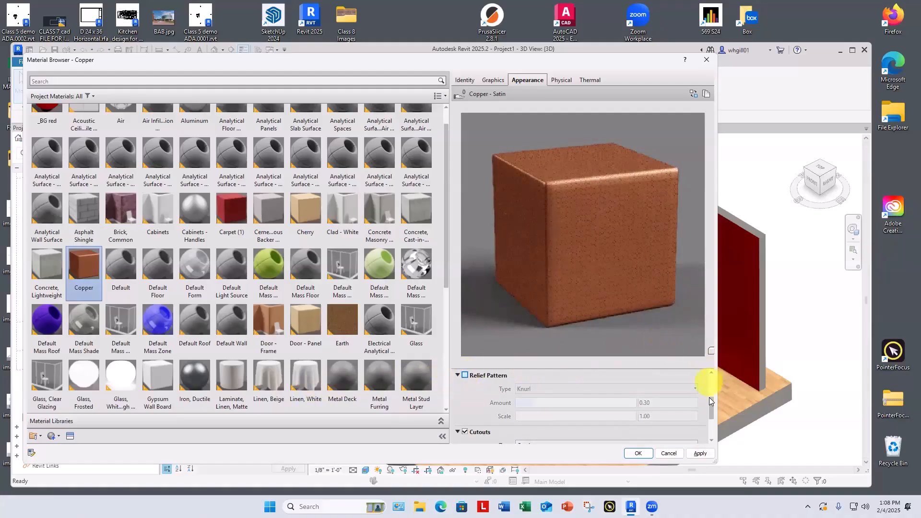
pyautogui.scroll(-3, 713, 418)
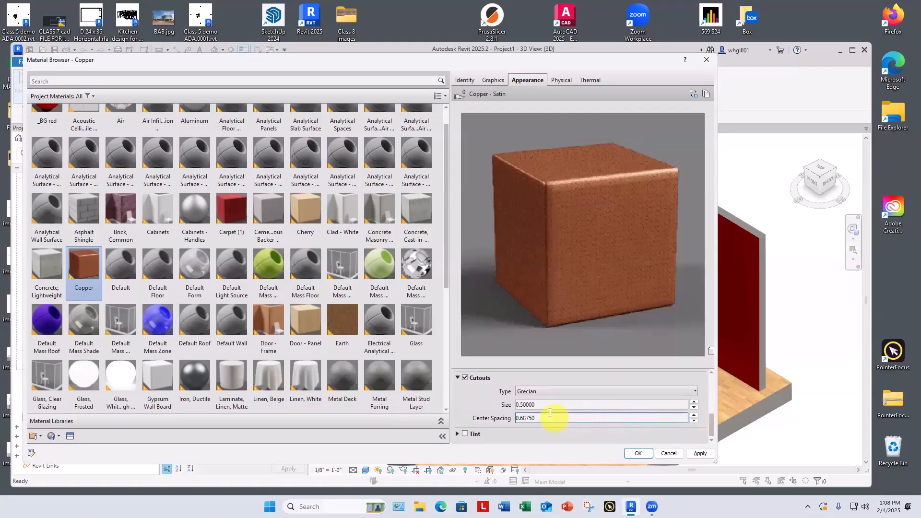
# Change the Copper material's cutout type to Hexagon and set the cutout size to 2
pyautogui.click(542, 404)
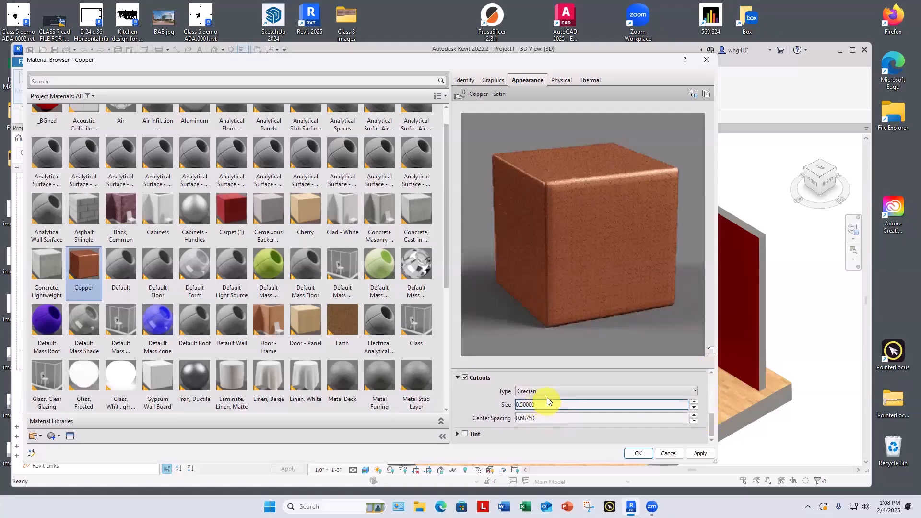
pyautogui.click(553, 392)
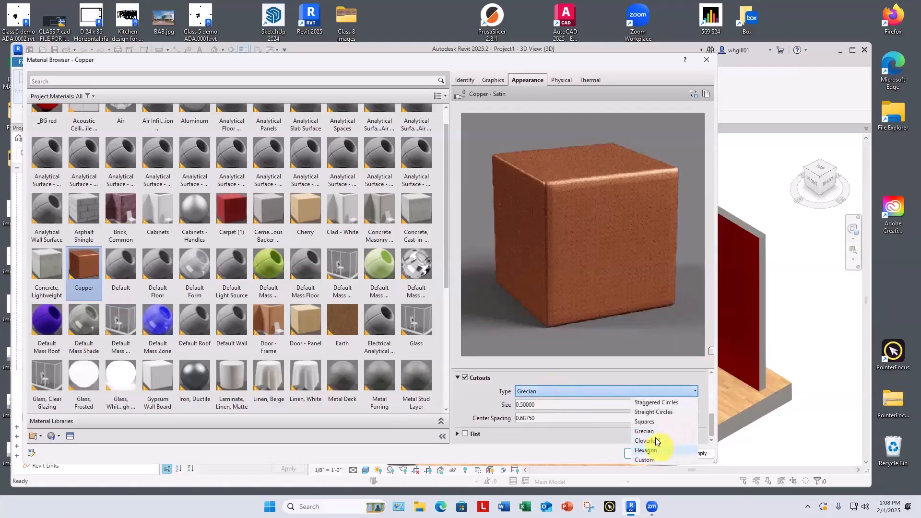
pyautogui.click(648, 451)
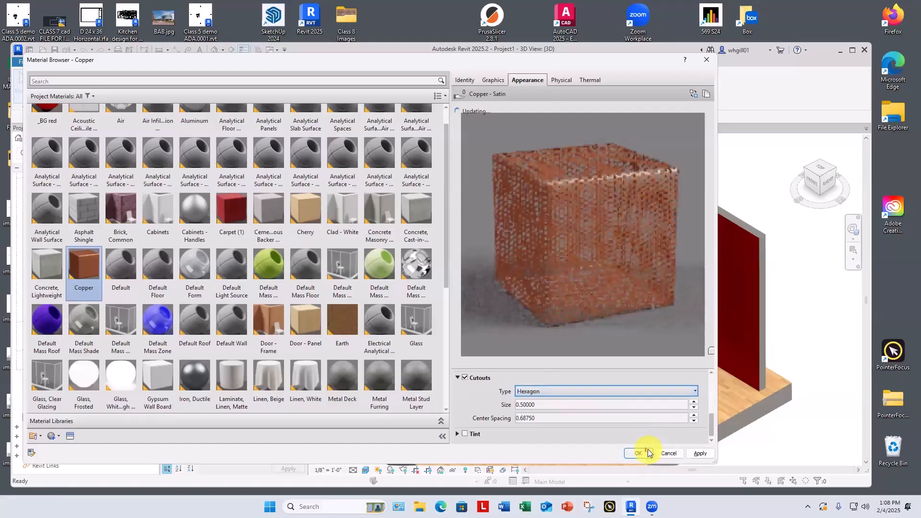
pyautogui.click(587, 417)
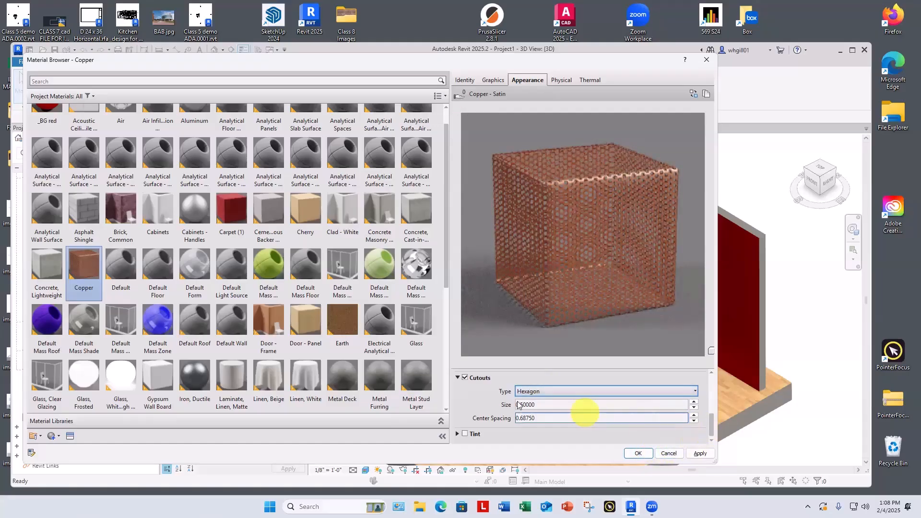
pyautogui.doubleClick(545, 403)
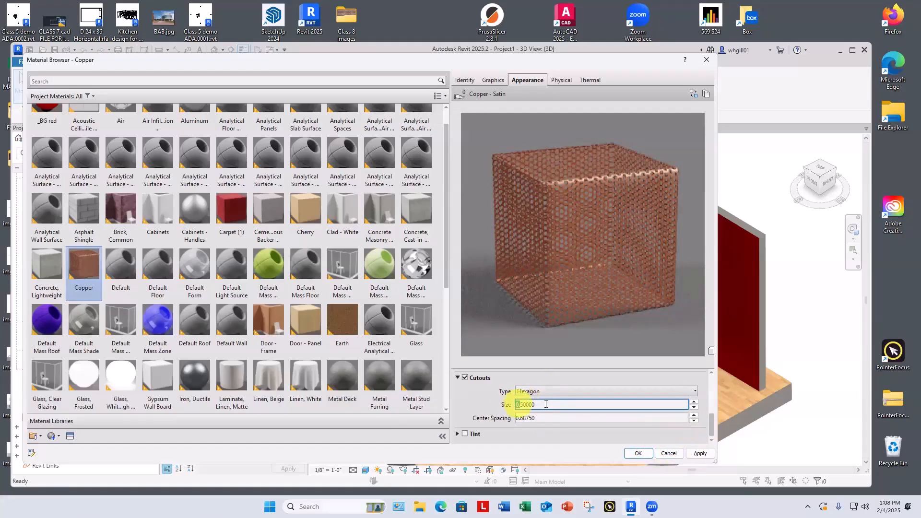
pyautogui.write('2')
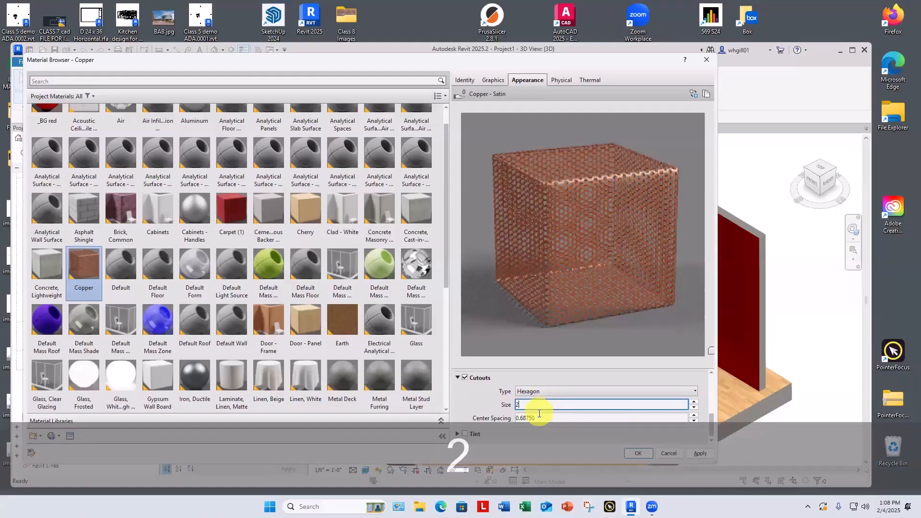
# Set the center spacing of the hexagon cutouts to 3 and increase it to 4
pyautogui.doubleClick(539, 415)
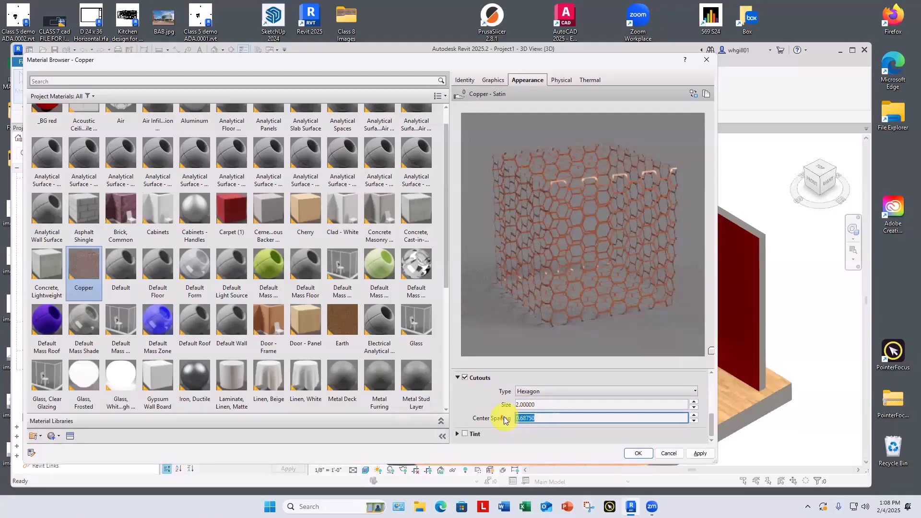
pyautogui.write('3')
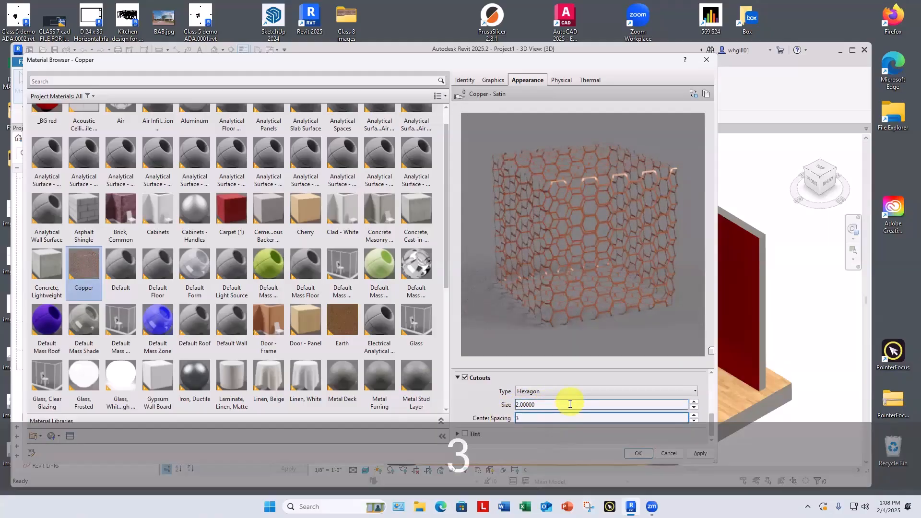
pyautogui.doubleClick(570, 405)
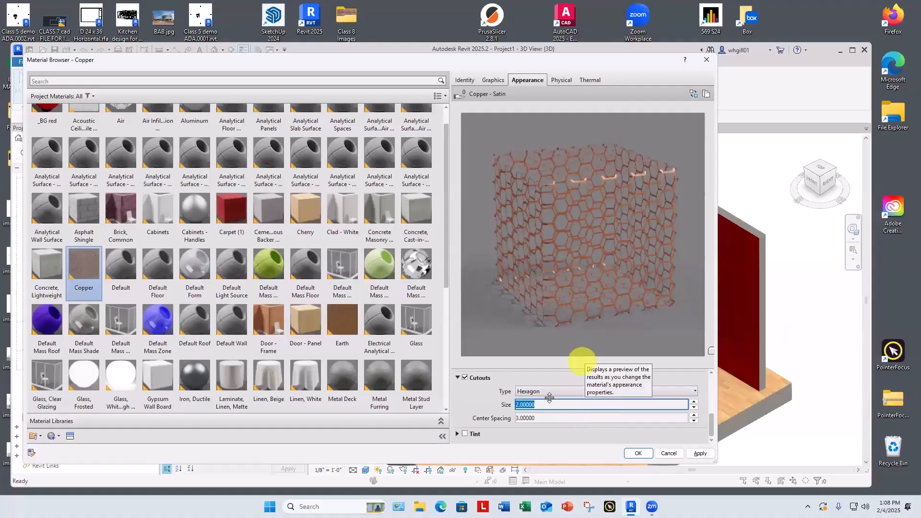
pyautogui.moveTo(544, 418); pyautogui.dragTo(540, 418)
pyautogui.write('4')
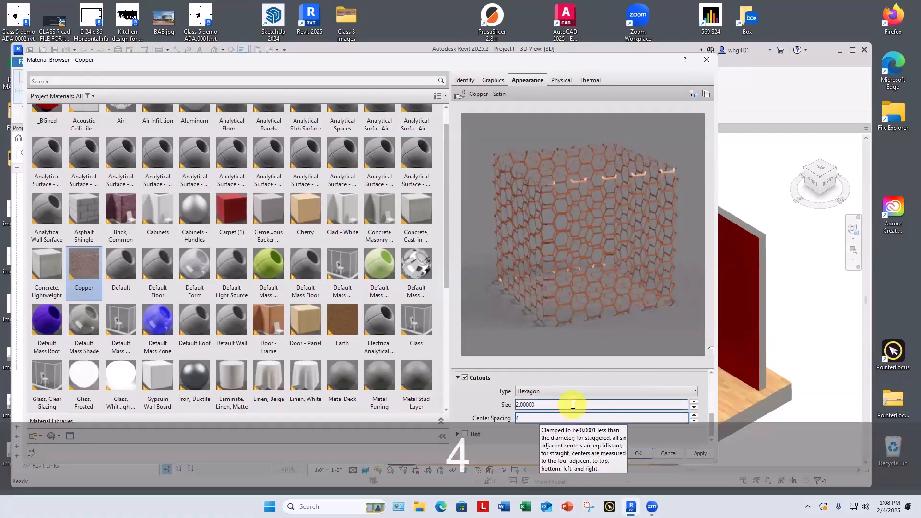
pyautogui.doubleClick(573, 405)
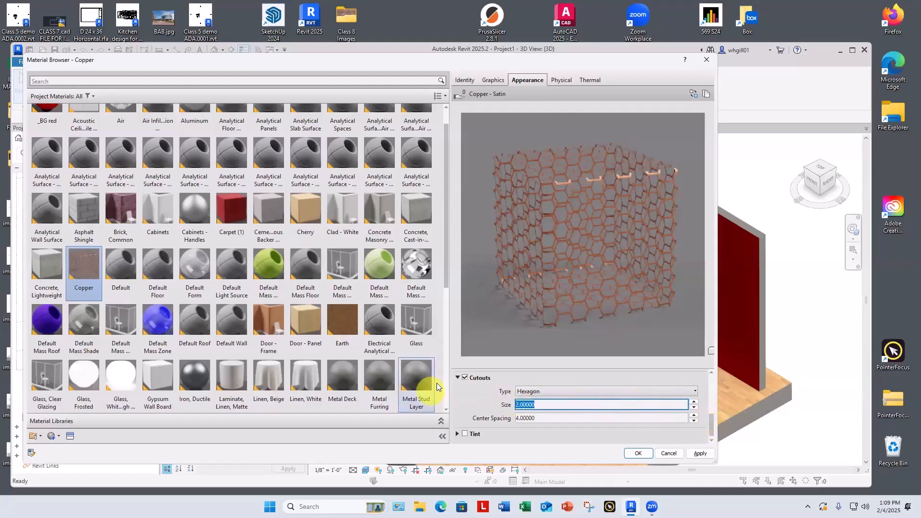
# Turn off Cutouts on the Copper material and enable Tint with the light color RGB 243 243 243
pyautogui.click(465, 377)
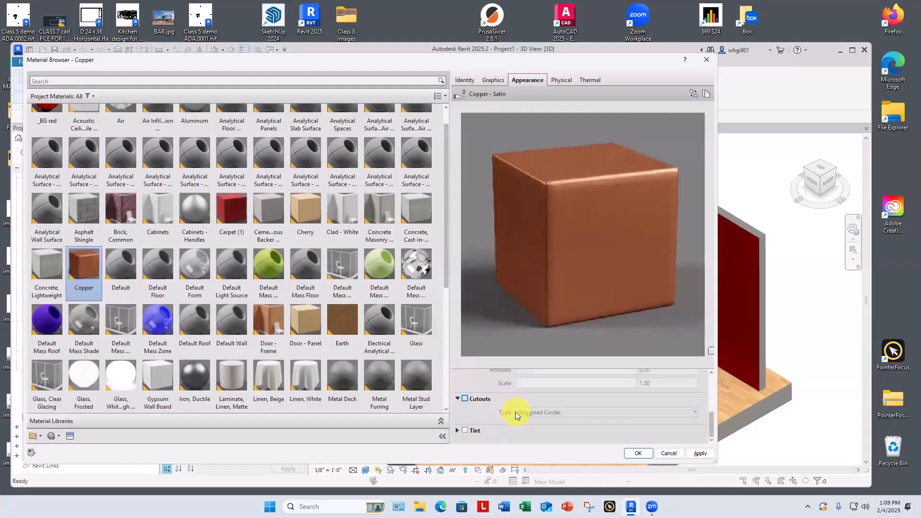
pyautogui.click(465, 431)
pyautogui.click(565, 427)
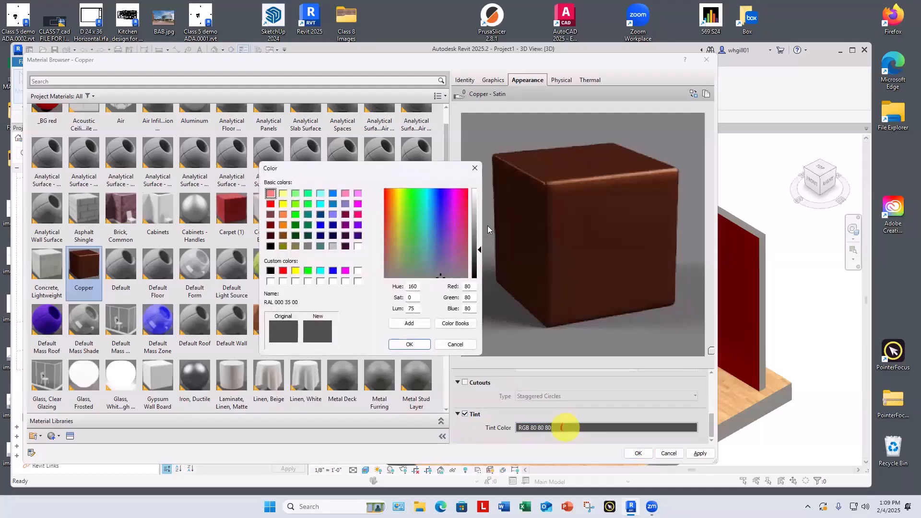
pyautogui.click(477, 193)
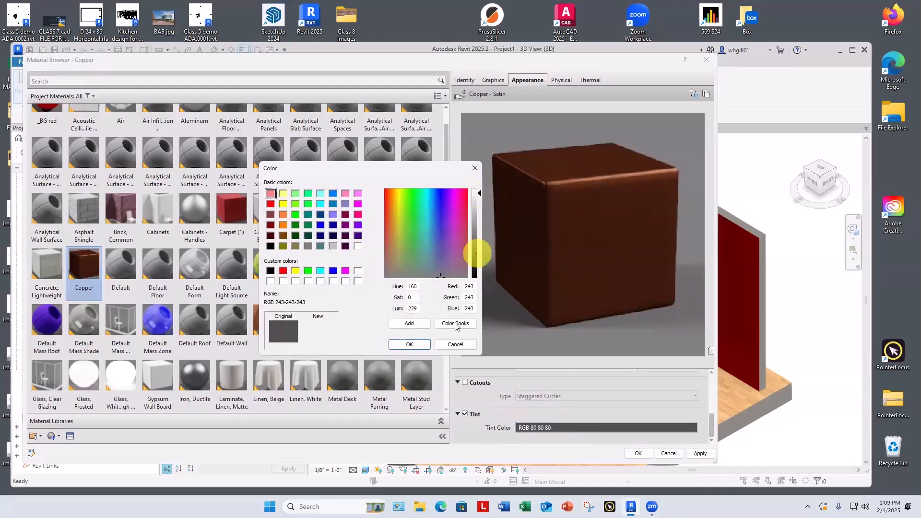
pyautogui.click(411, 345)
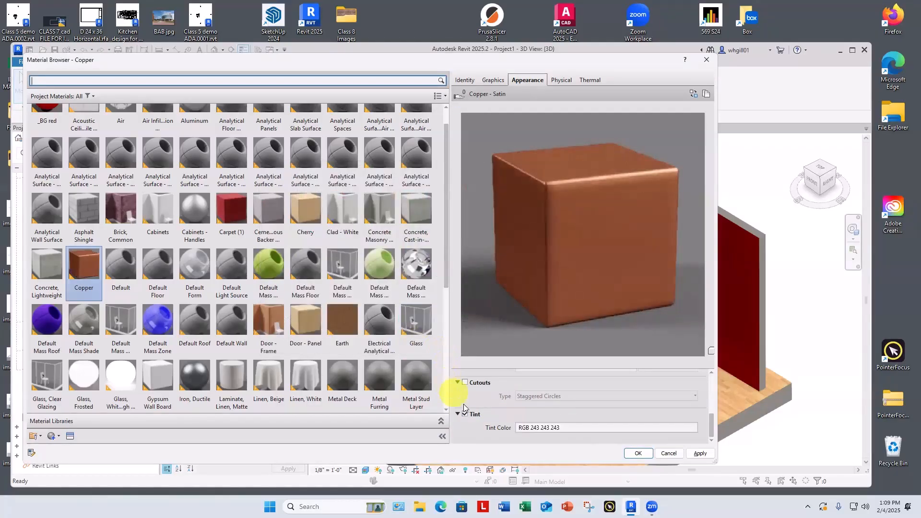
# Darken the Copper material's tint color to RGB 23 23 23
pyautogui.click(543, 428)
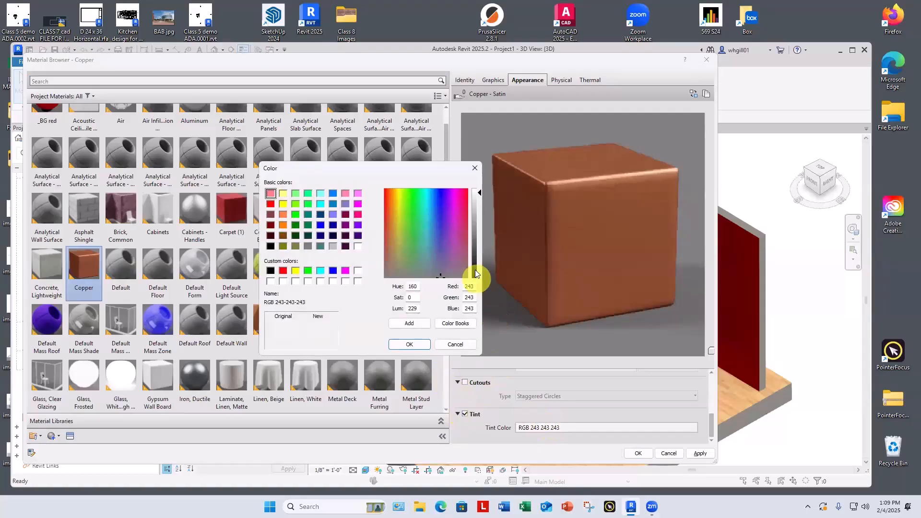
pyautogui.click(477, 270)
pyautogui.click(422, 344)
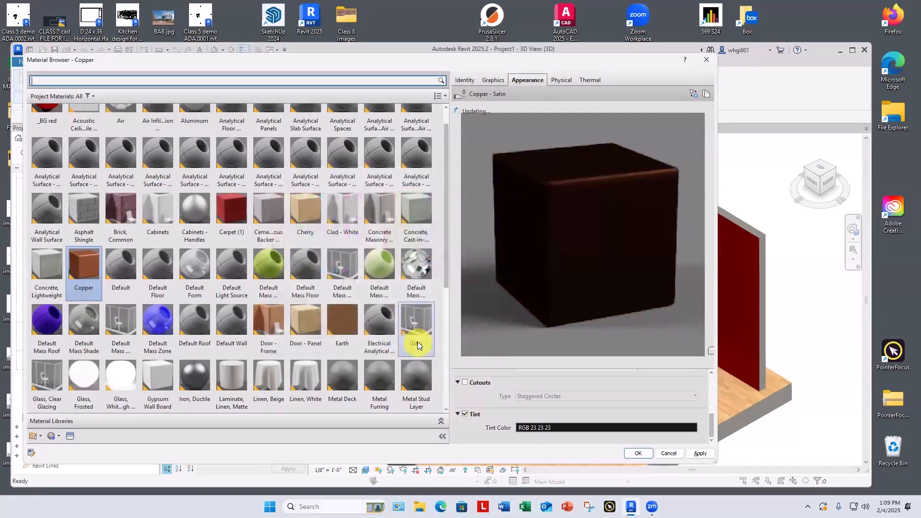
# Change the Copper material's tint color to the green RGB 129 186 65 and close the Material Browser
pyautogui.click(537, 427)
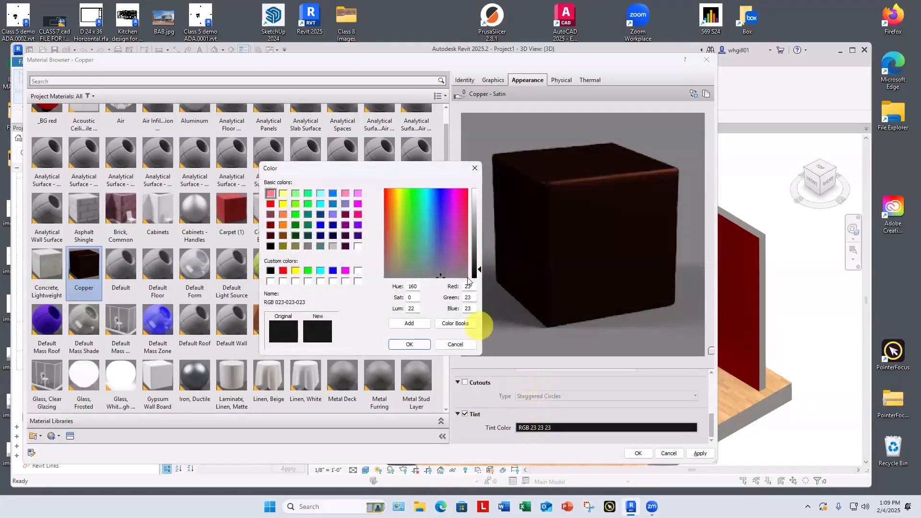
pyautogui.click(477, 234)
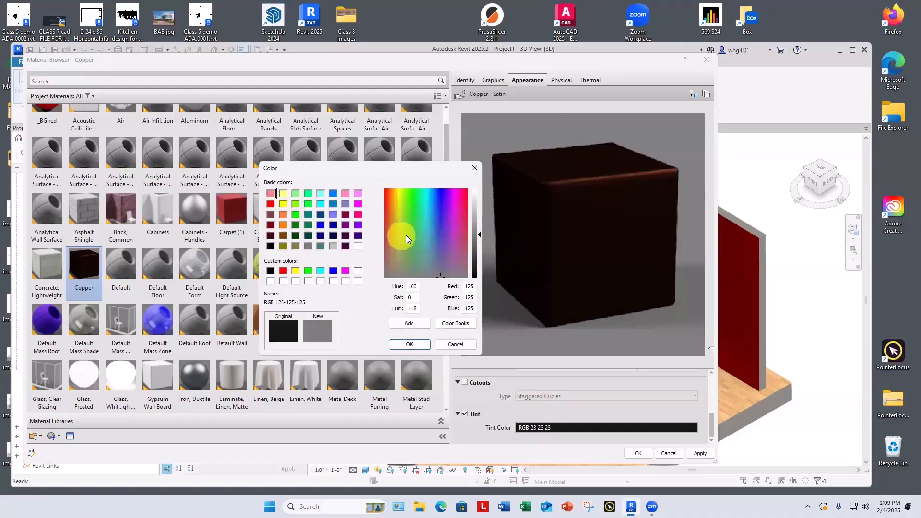
pyautogui.click(405, 235)
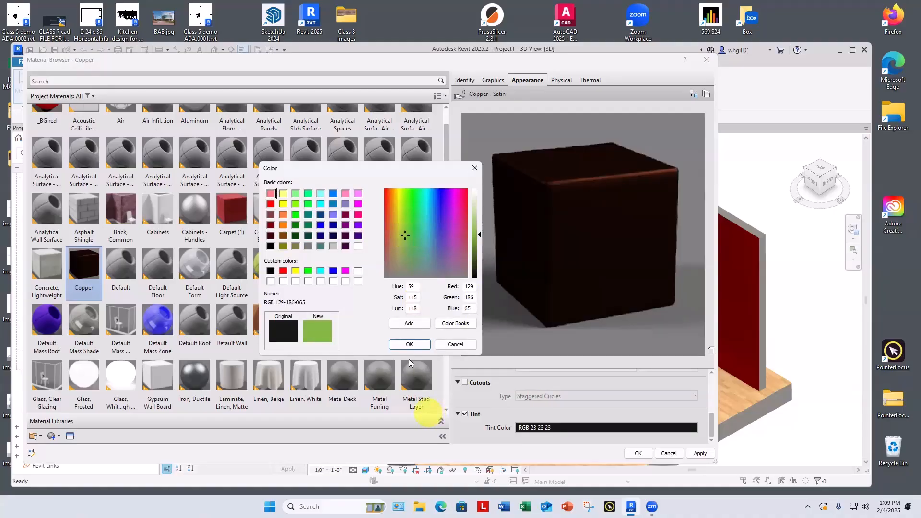
pyautogui.click(411, 345)
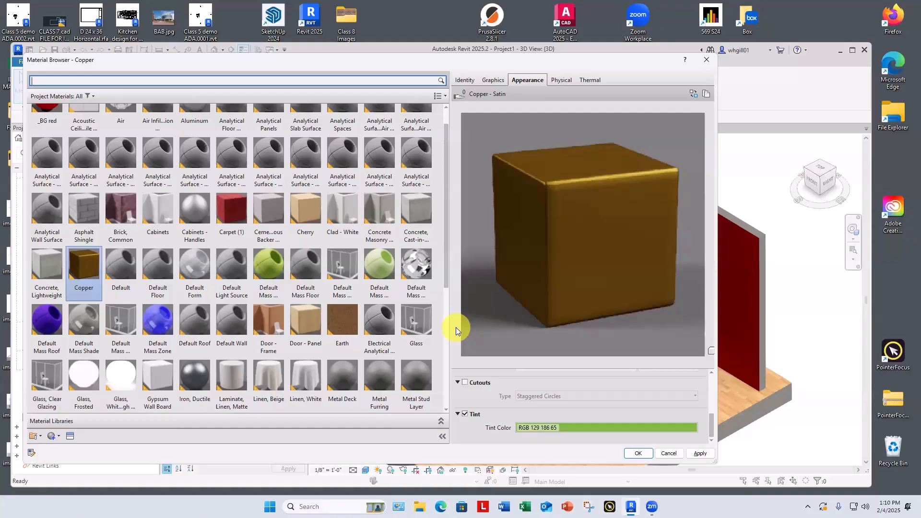
pyautogui.click(706, 64)
# Select the wood joist floor in the 3D view and open its type's layer structure, widening the material column
pyautogui.click(415, 337)
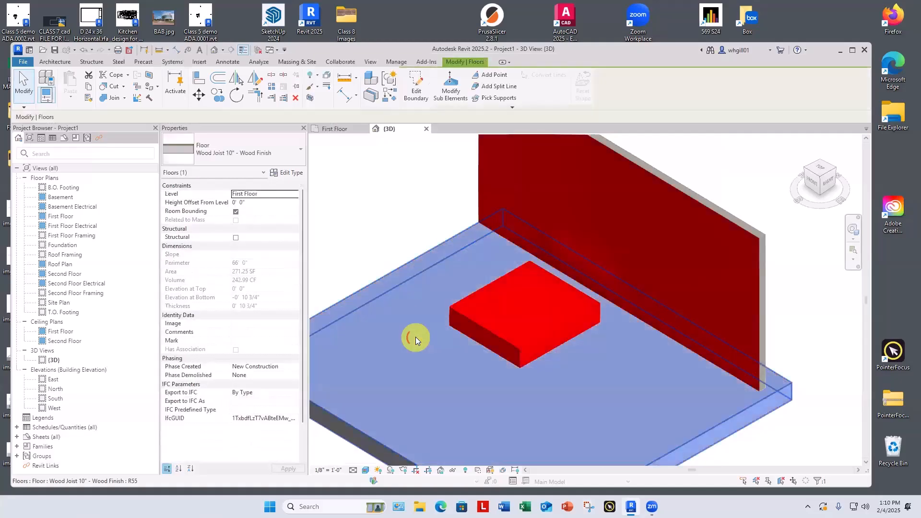
pyautogui.click(408, 224)
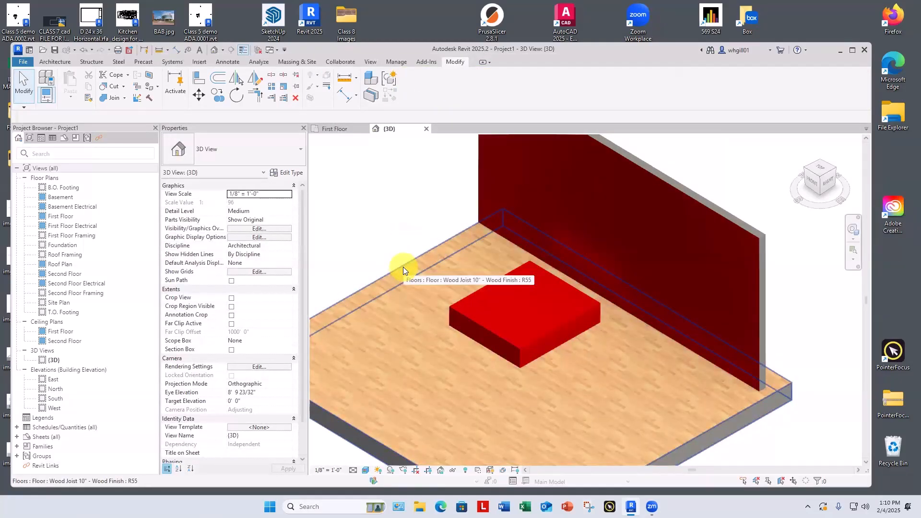
pyautogui.click(403, 267)
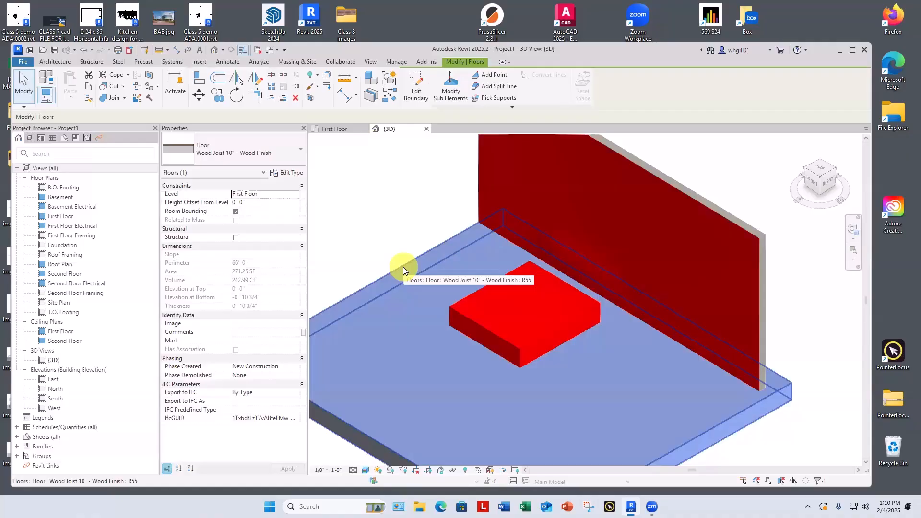
pyautogui.click(401, 234)
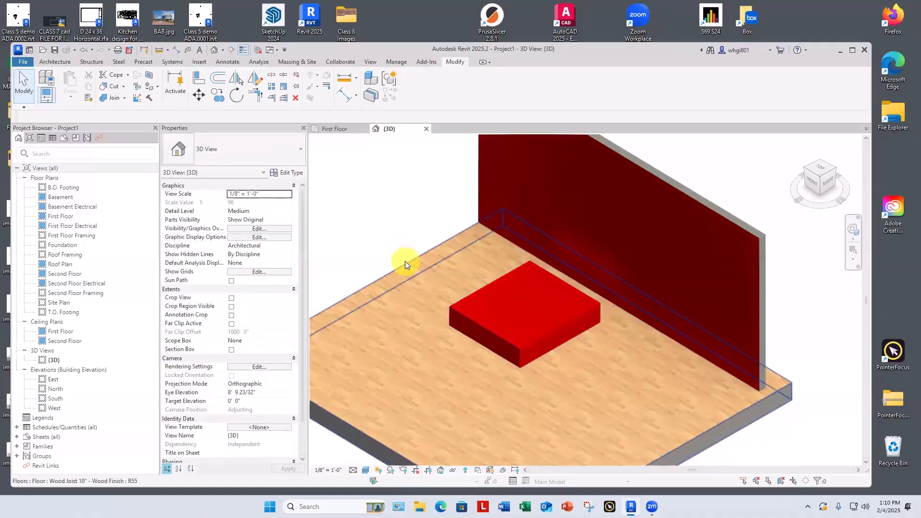
pyautogui.click(405, 262)
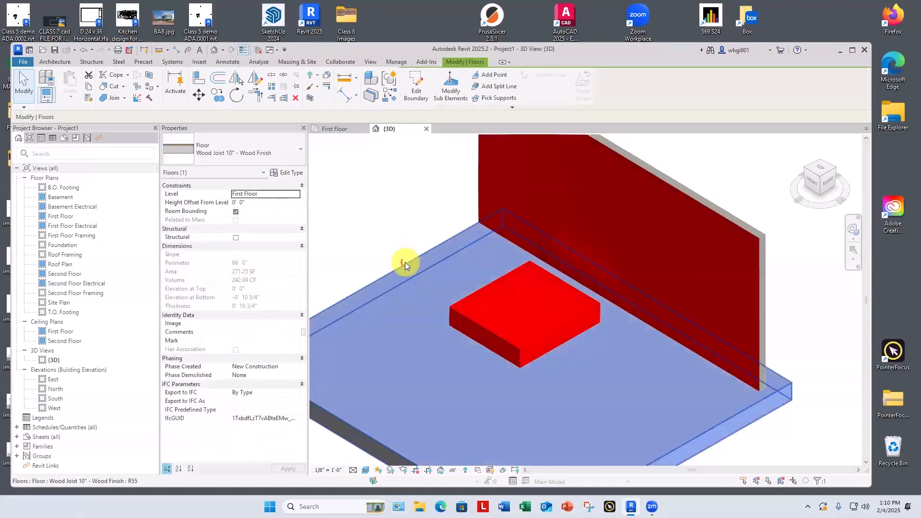
pyautogui.click(286, 173)
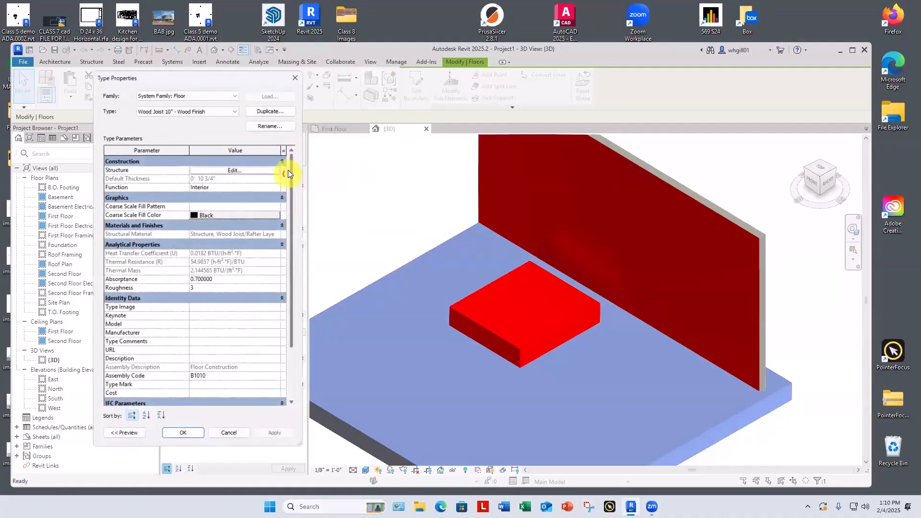
pyautogui.click(230, 171)
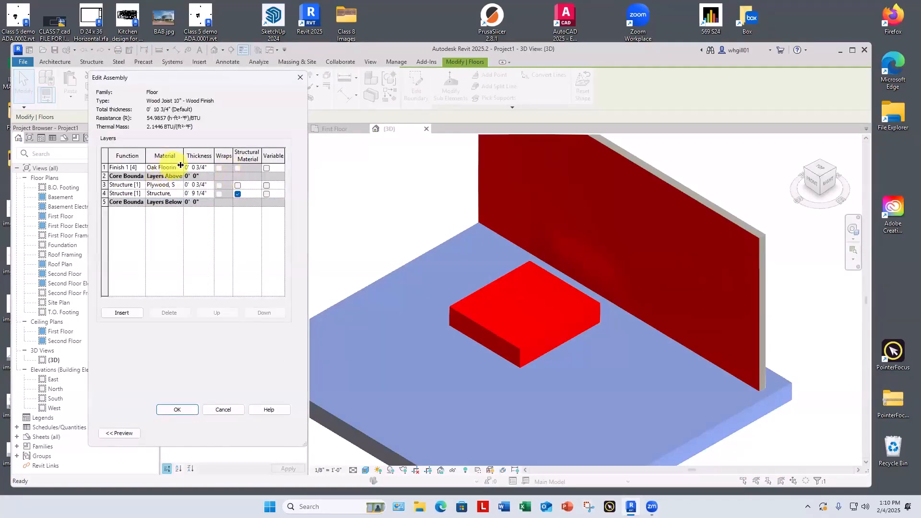
pyautogui.moveTo(184, 157); pyautogui.dragTo(228, 157)
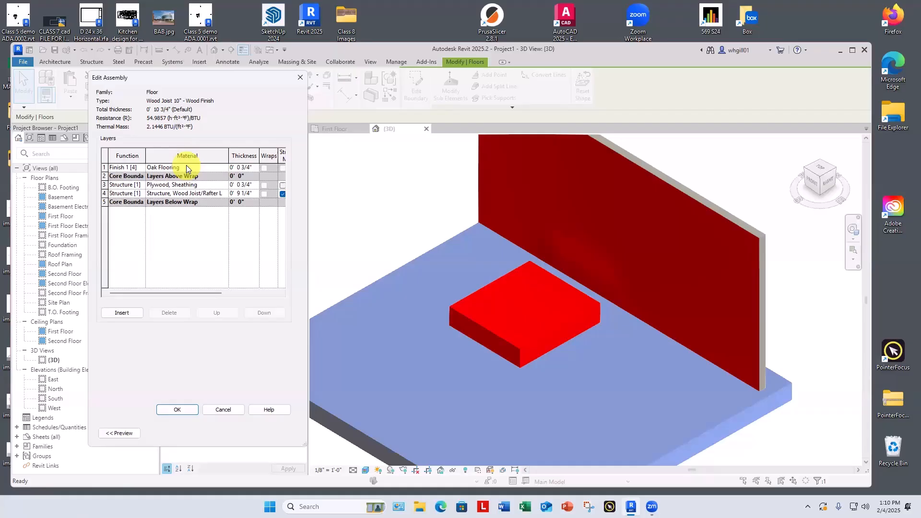
# Open the appearance settings of the floor finish layer's Oak Flooring material and enlarge the preview
pyautogui.click(168, 168)
pyautogui.click(224, 167)
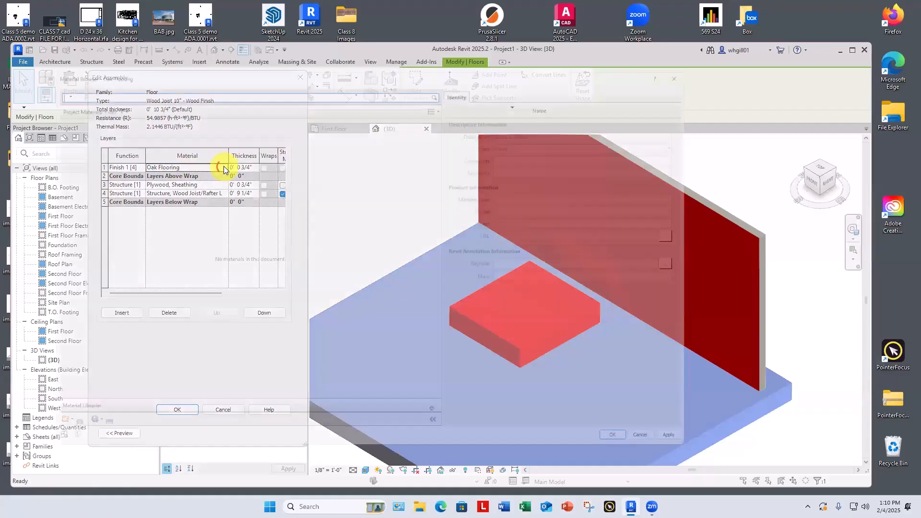
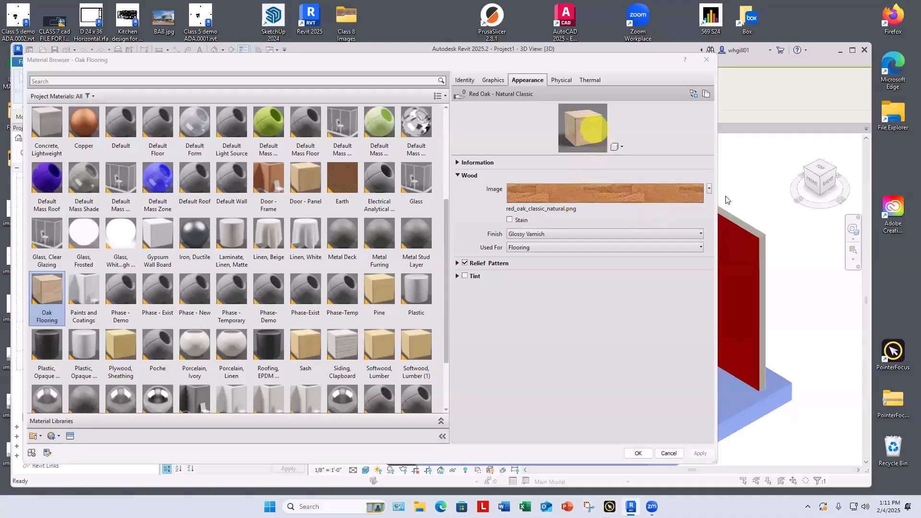
pyautogui.moveTo(676, 157); pyautogui.dragTo(681, 261)
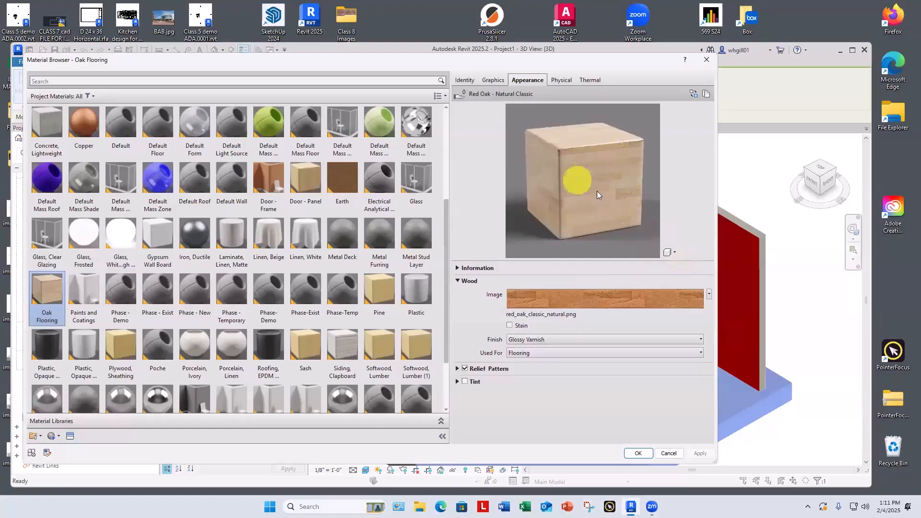
# Examine the Oak Flooring image red_oak_classic_natural.png in the Texture Editor and close the editor
pyautogui.click(536, 299)
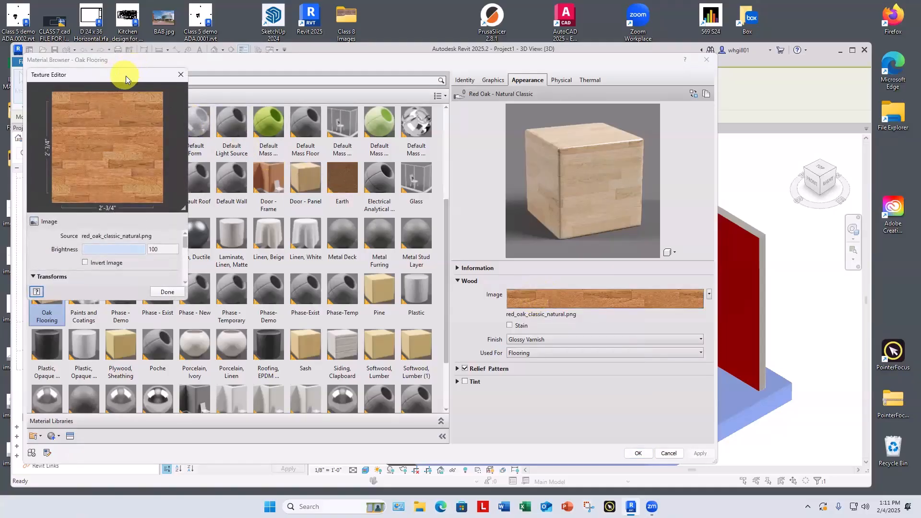
pyautogui.moveTo(126, 76); pyautogui.dragTo(251, 65)
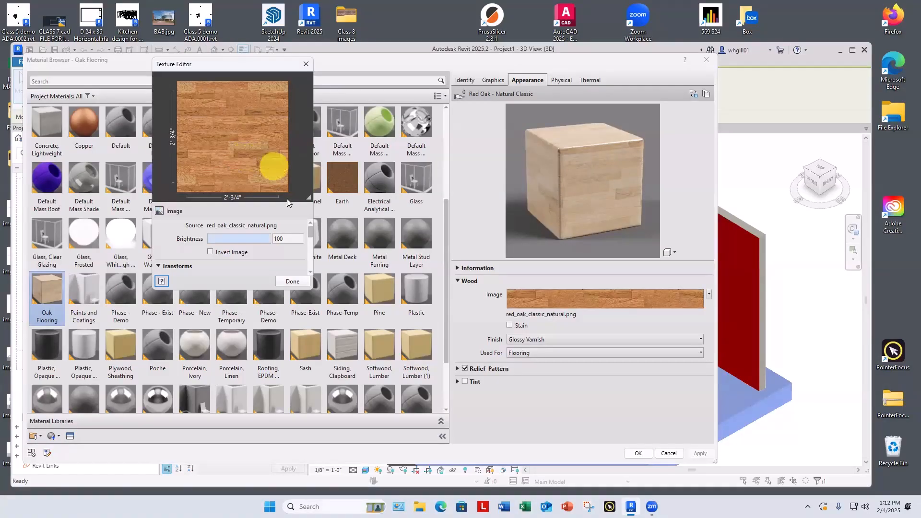
pyautogui.click(290, 282)
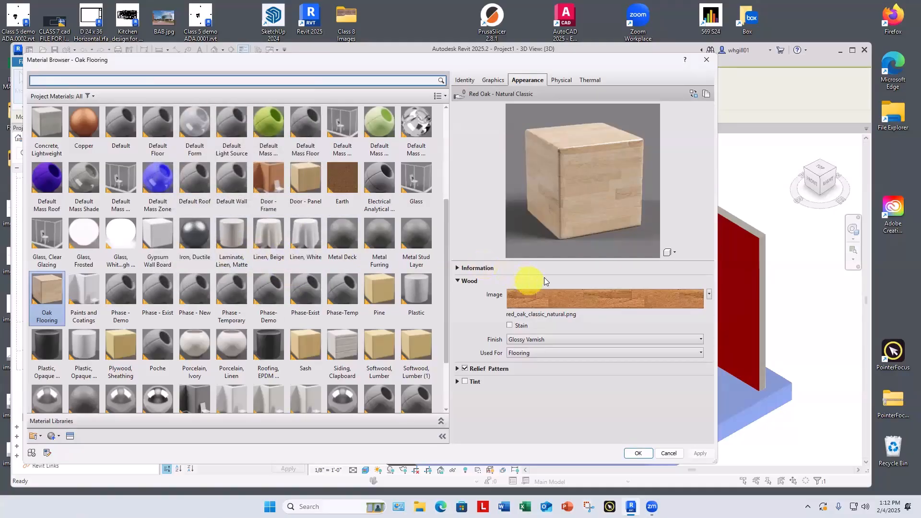
# Enable stain on the Oak Flooring wood and try the gray stain colors RGB 124 124 124 and RGB 46 46 46
pyautogui.click(510, 326)
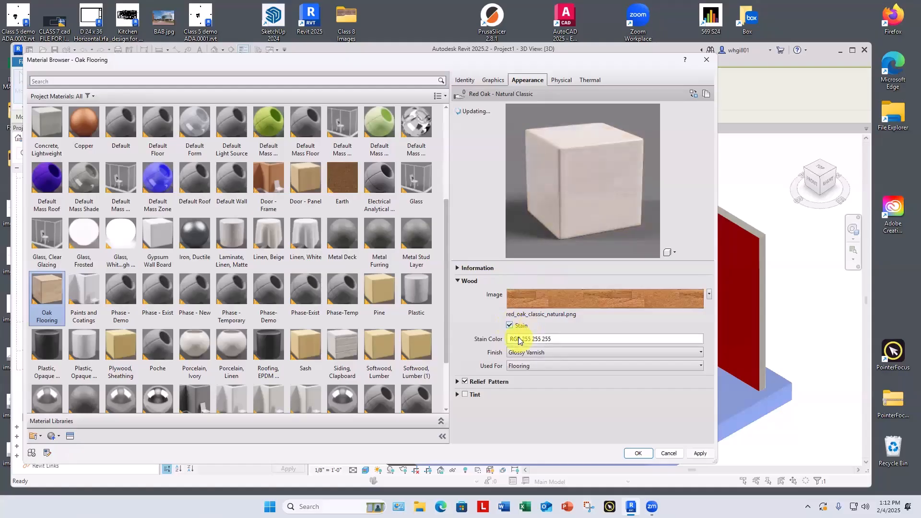
pyautogui.click(520, 339)
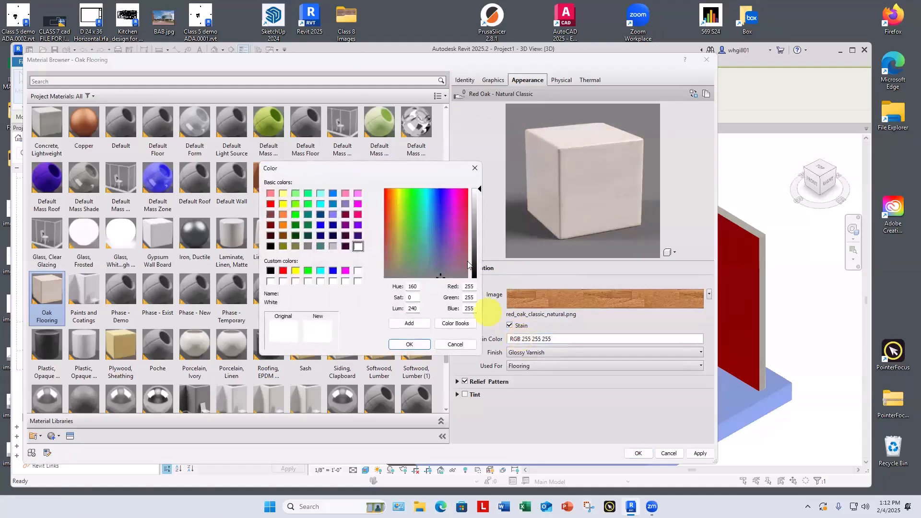
pyautogui.click(475, 235)
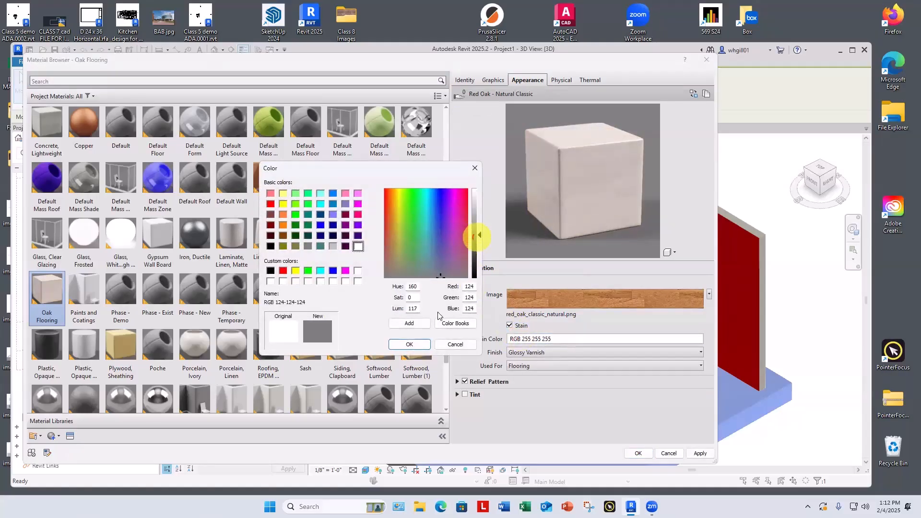
pyautogui.click(406, 344)
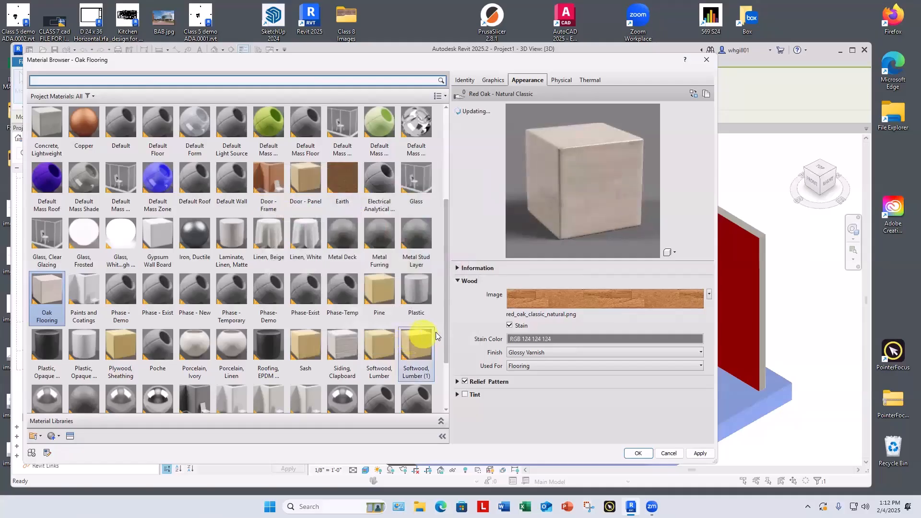
pyautogui.click(524, 342)
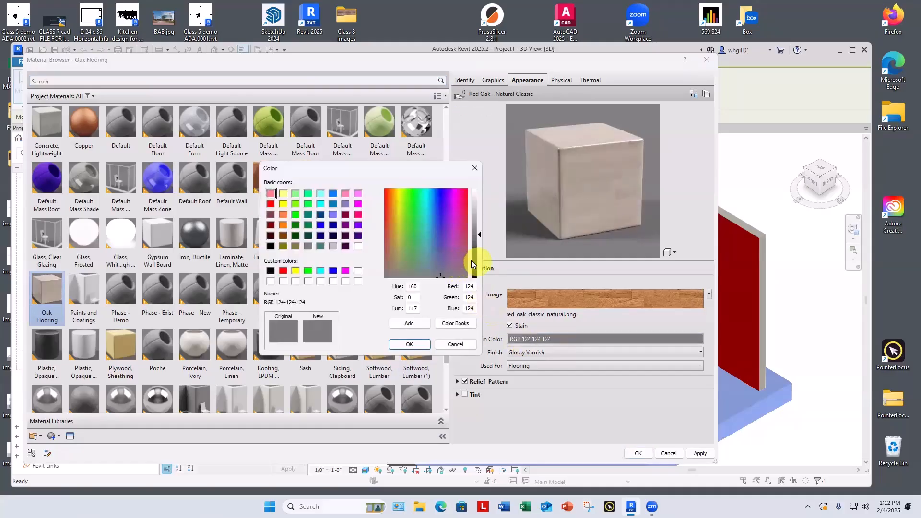
pyautogui.click(476, 262)
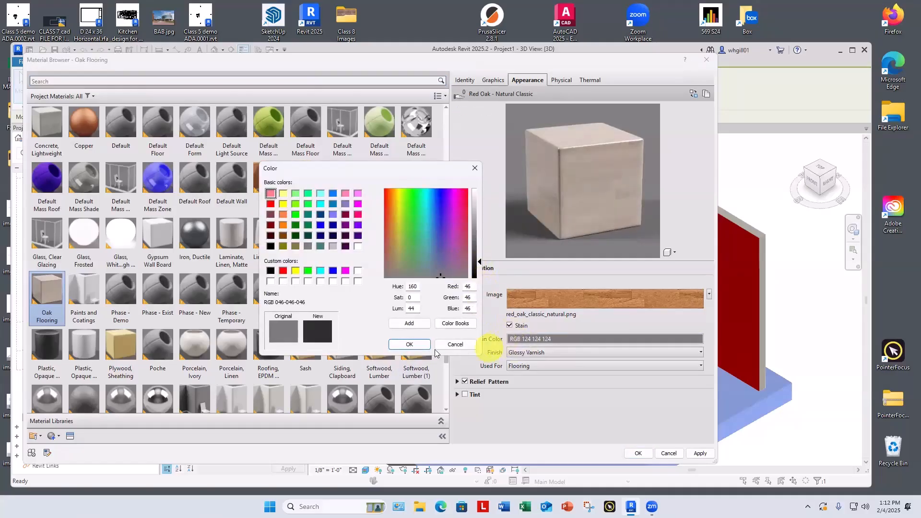
pyautogui.click(411, 344)
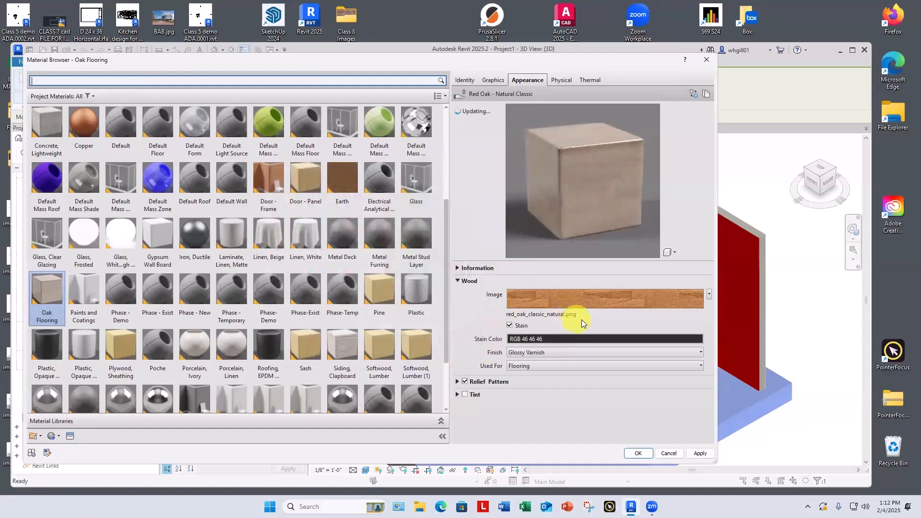
# Try the dark brown stain color RGB 62 37 30 on the Oak Flooring and turn the stain off
pyautogui.click(524, 341)
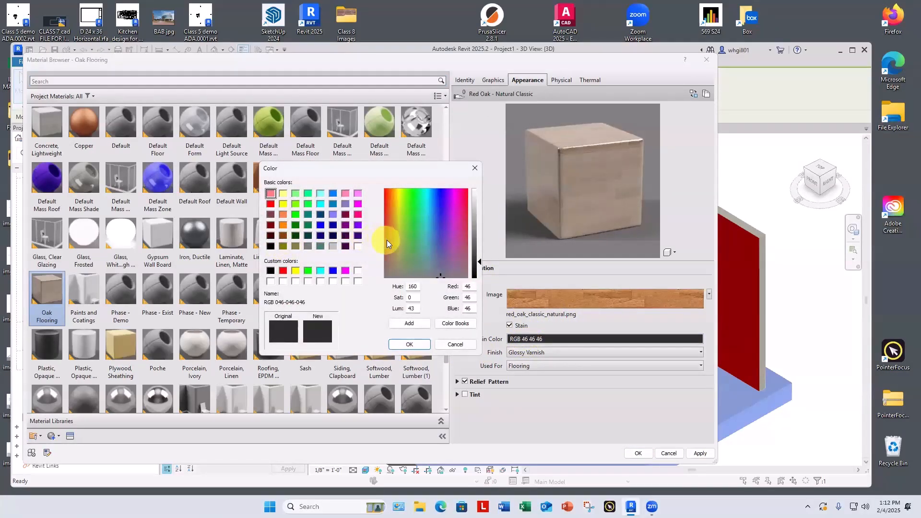
pyautogui.click(387, 240)
pyautogui.click(388, 247)
pyautogui.click(409, 345)
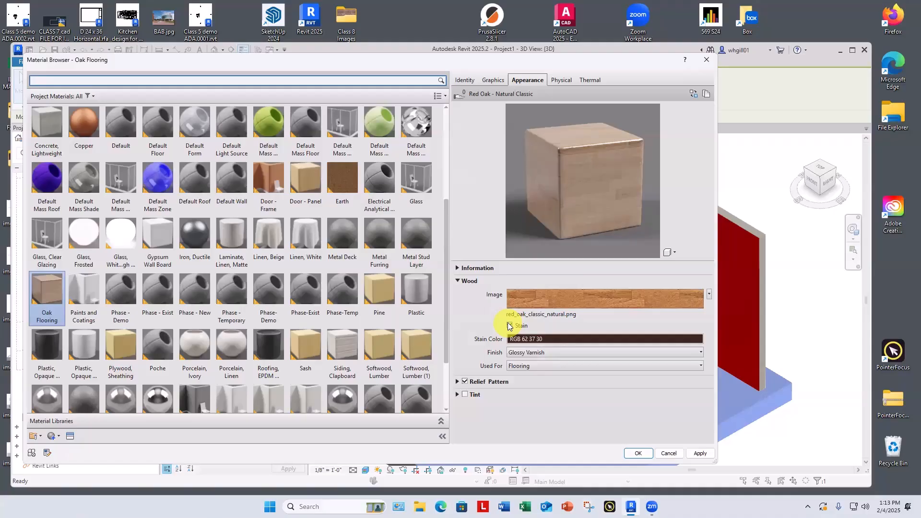
pyautogui.click(509, 326)
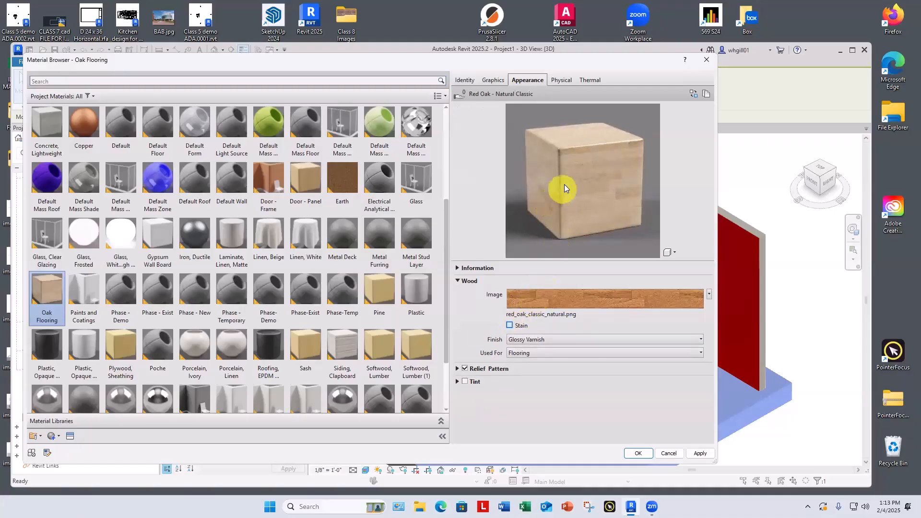
# Enable tint on the Oak Flooring appearance and set the tint color to the orange-brown RGB 147 89 13
pyautogui.click(465, 383)
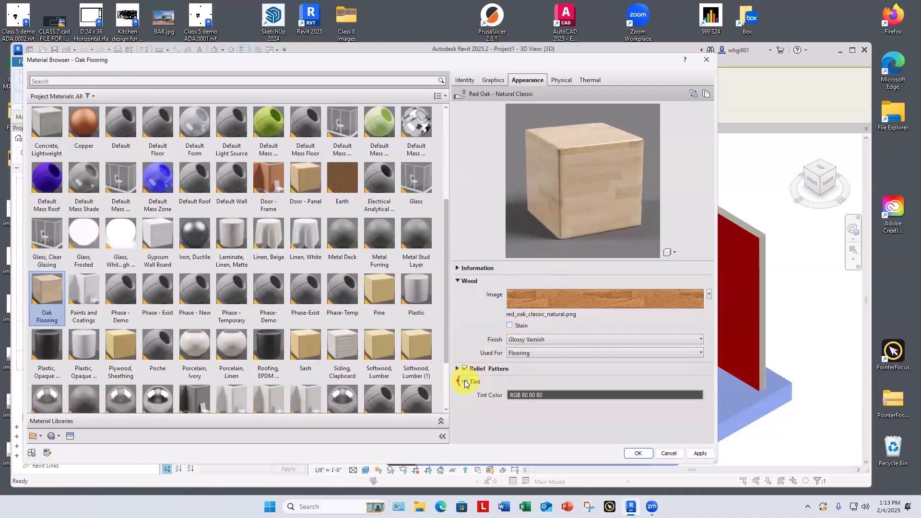
pyautogui.click(521, 395)
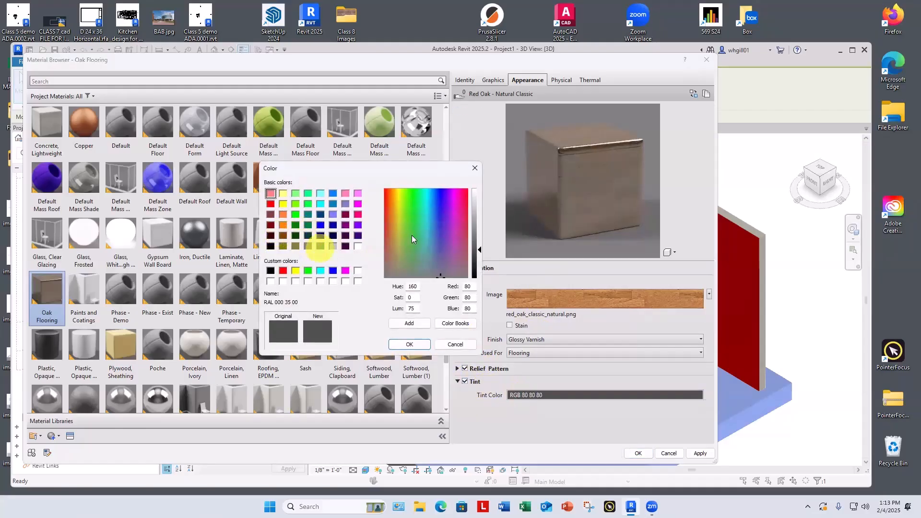
pyautogui.moveTo(389, 246); pyautogui.dragTo(392, 204)
pyautogui.click(388, 209)
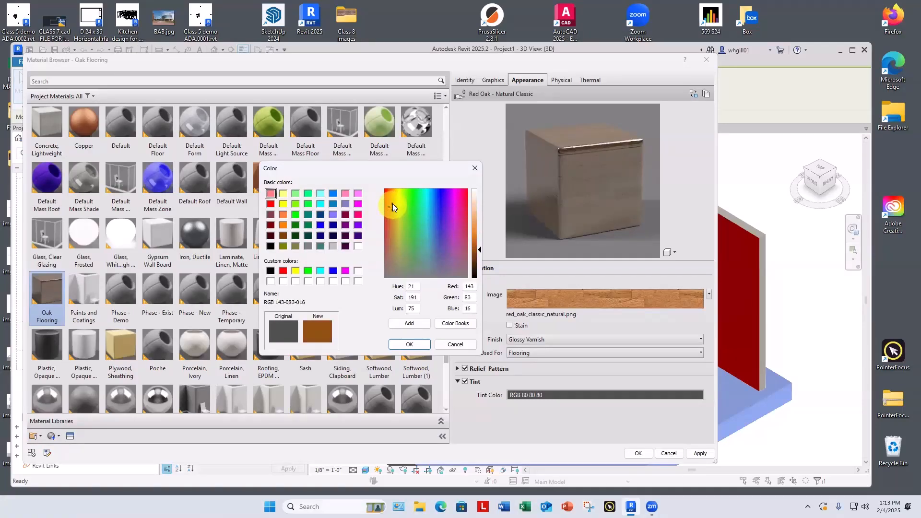
pyautogui.click(407, 344)
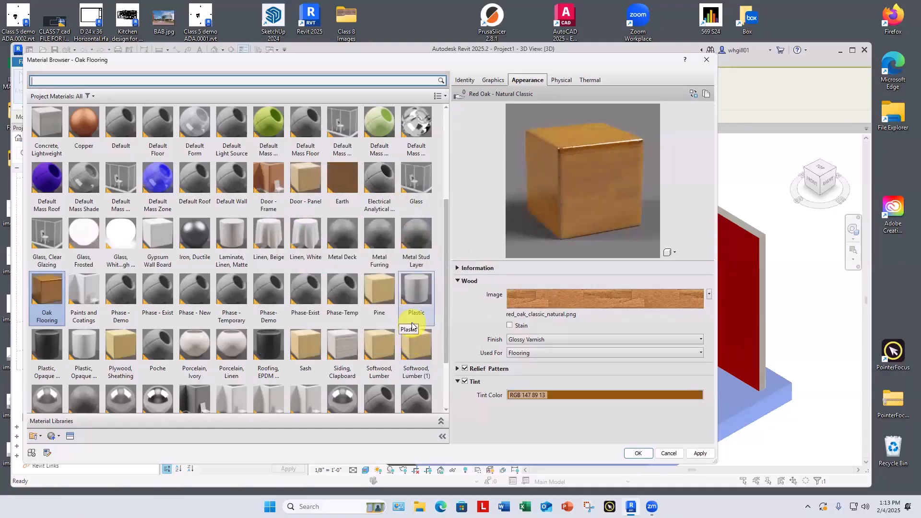
pyautogui.click(531, 394)
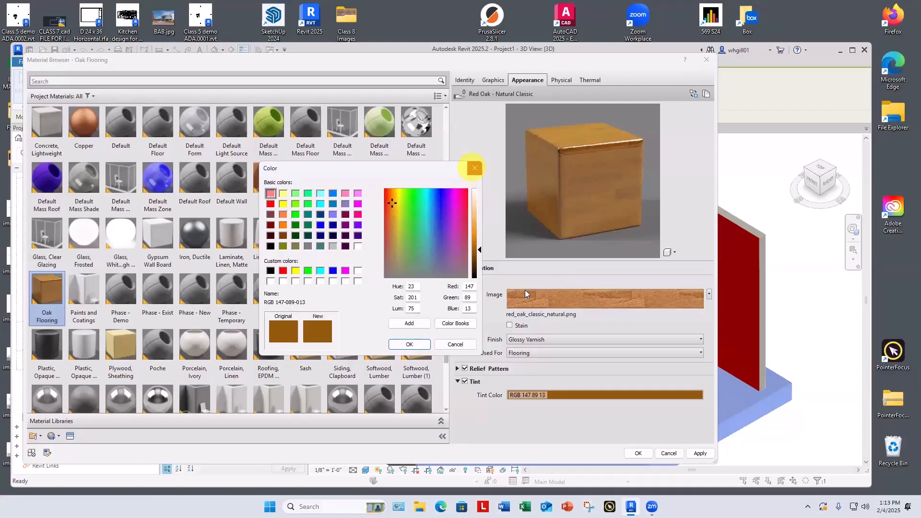
pyautogui.click(474, 167)
# Set the Oak Flooring wood finish to Unfinished and expand the relief pattern settings
pyautogui.click(535, 340)
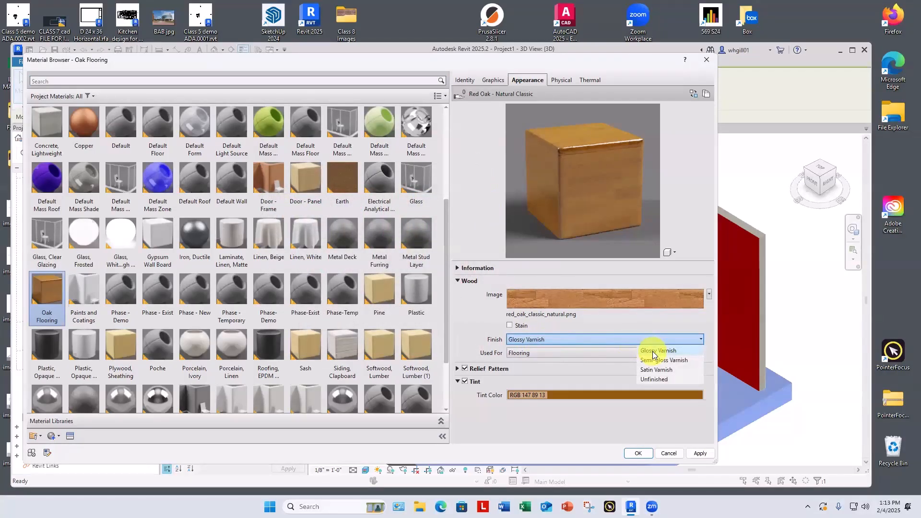
pyautogui.click(651, 378)
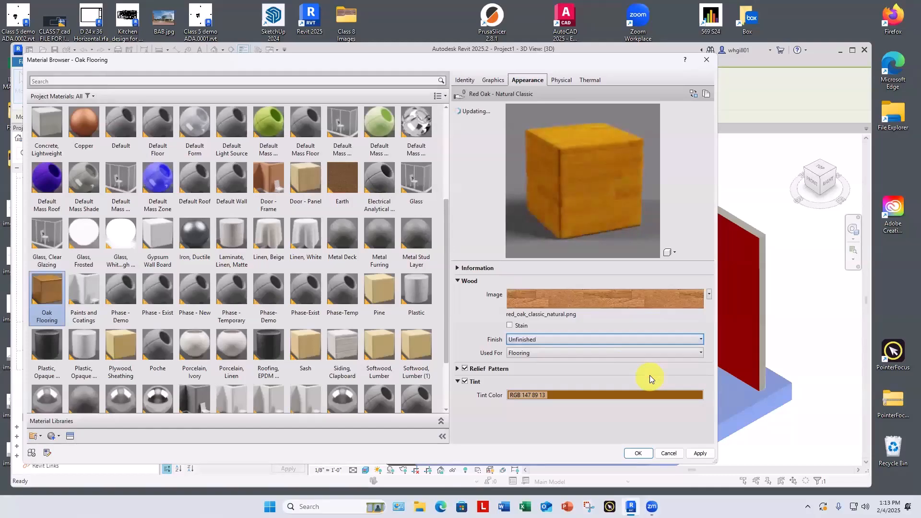
pyautogui.click(457, 370)
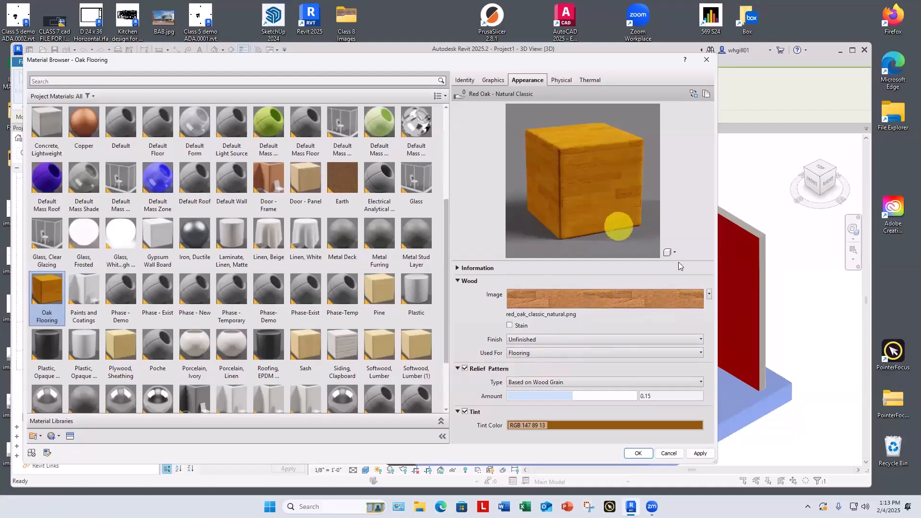
# Enlarge the material preview and try relief pattern amounts of 0.61, -7.27 and 1.83 on the Oak Flooring
pyautogui.moveTo(682, 263); pyautogui.dragTo(671, 300)
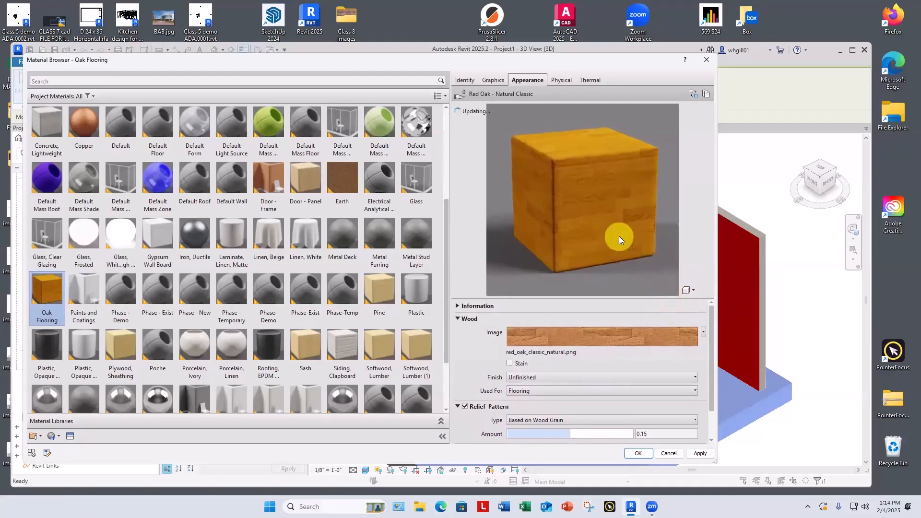
pyautogui.scroll(-2, 712, 336)
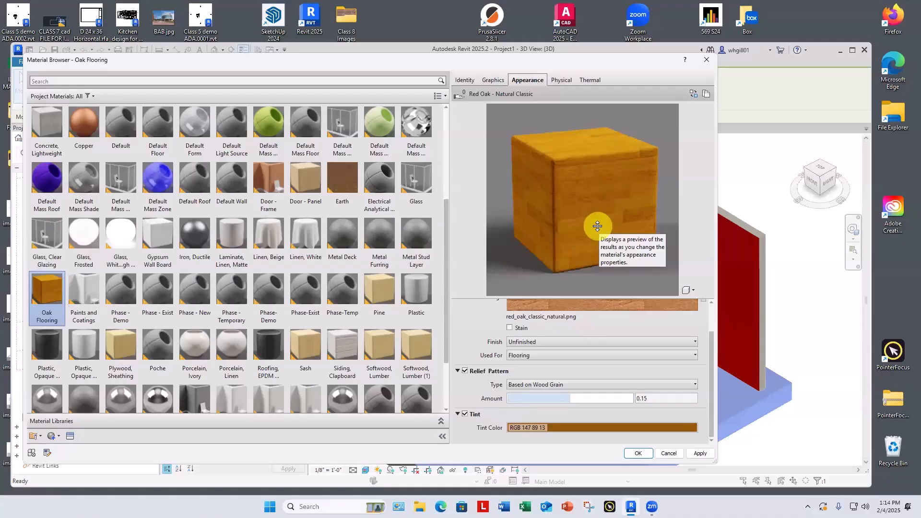
pyautogui.click(573, 401)
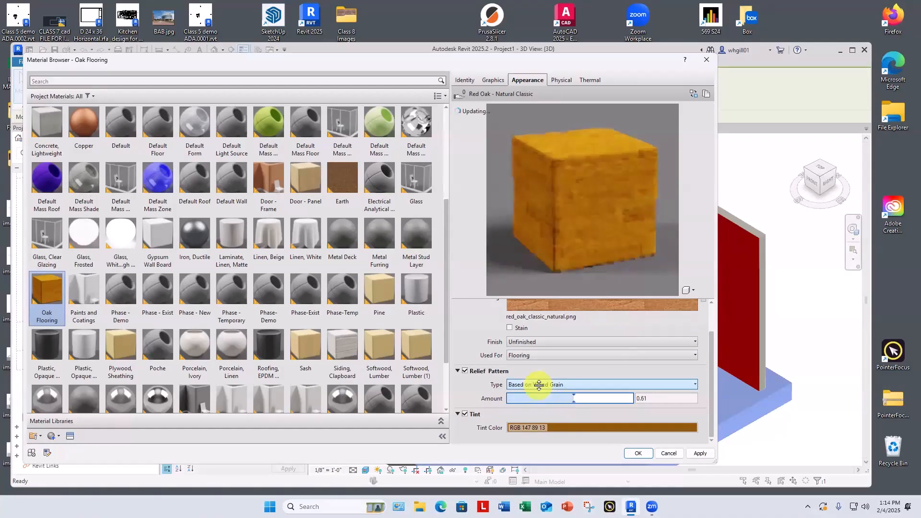
pyautogui.moveTo(572, 397); pyautogui.dragTo(524, 400)
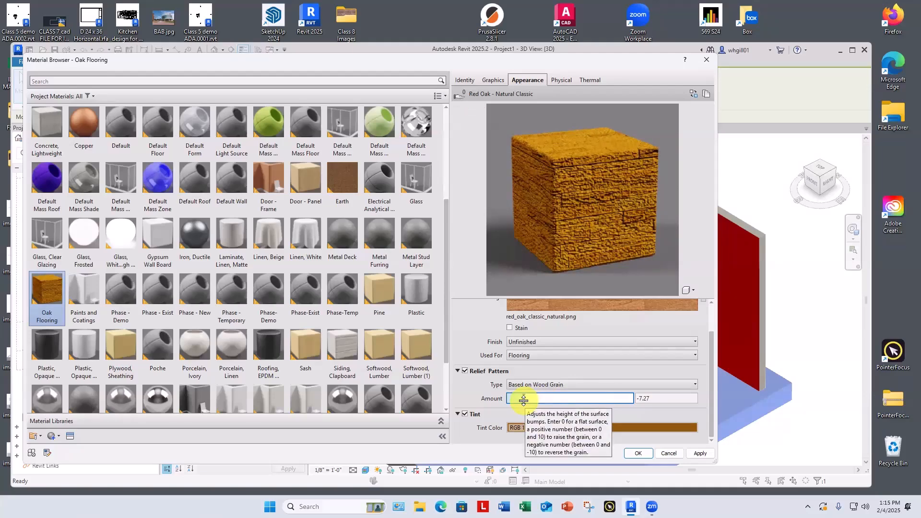
pyautogui.moveTo(524, 399); pyautogui.dragTo(580, 403)
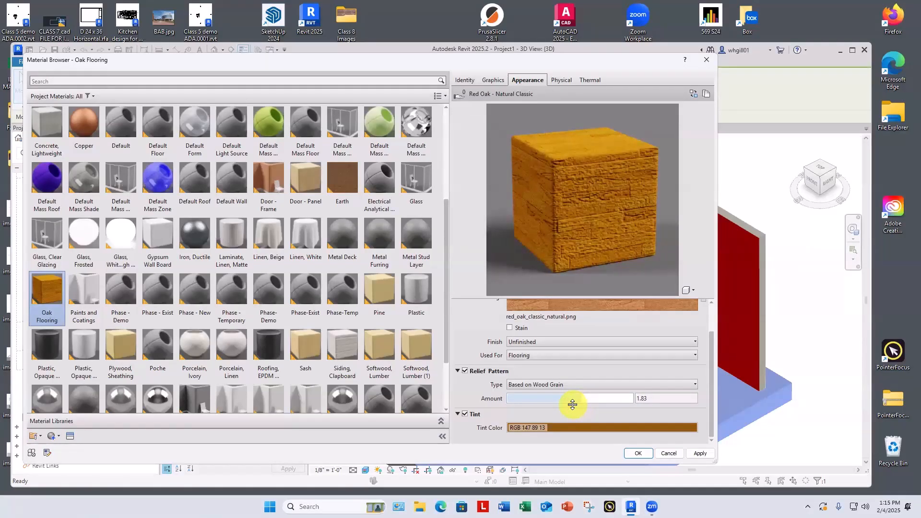
# Set the relief pattern amount to 0.30 and reduce the height of the material preview
pyautogui.click(634, 400)
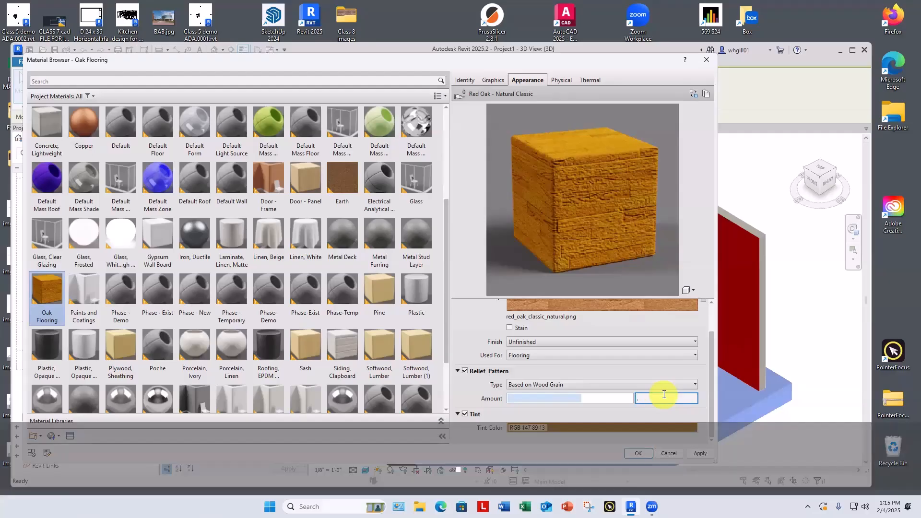
pyautogui.write('3')
pyautogui.press('Return')
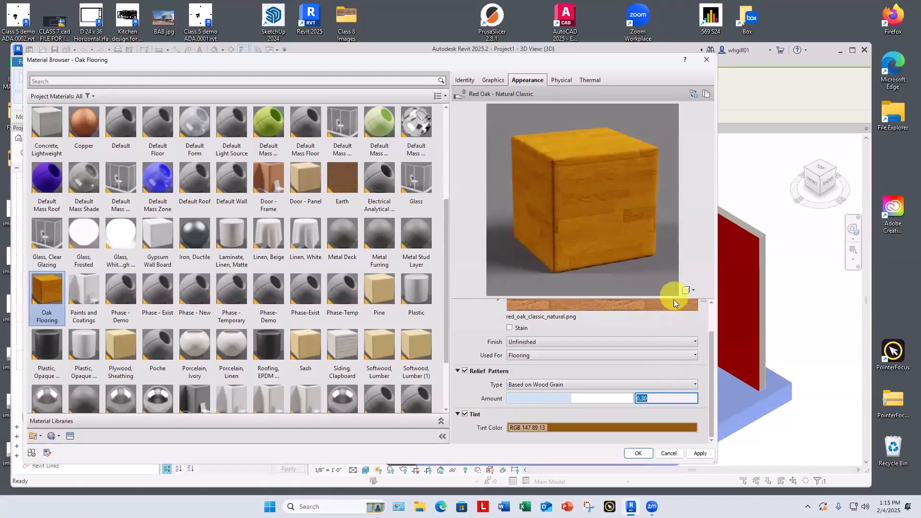
pyautogui.moveTo(673, 299); pyautogui.dragTo(685, 281)
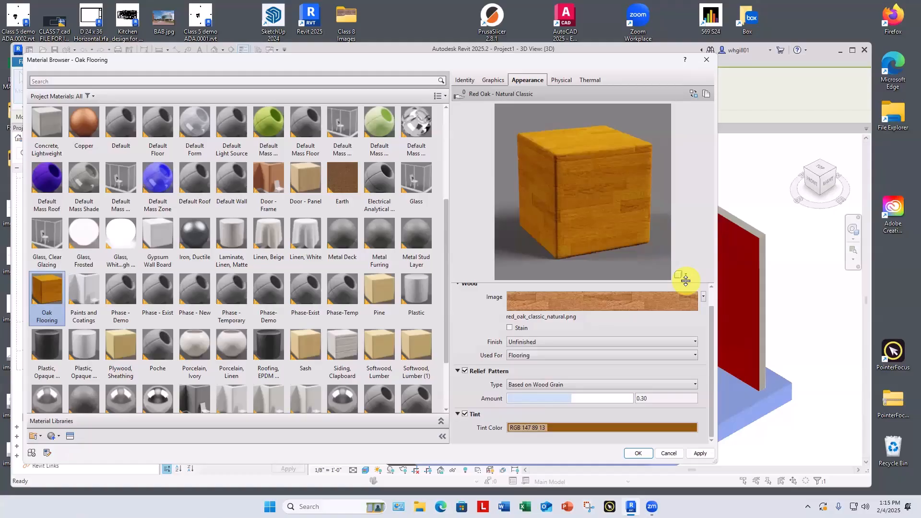
# Browse the available texture images in the Mats folder as thumbnails from the wood image's file selection, and close it without choosing one
pyautogui.click(543, 302)
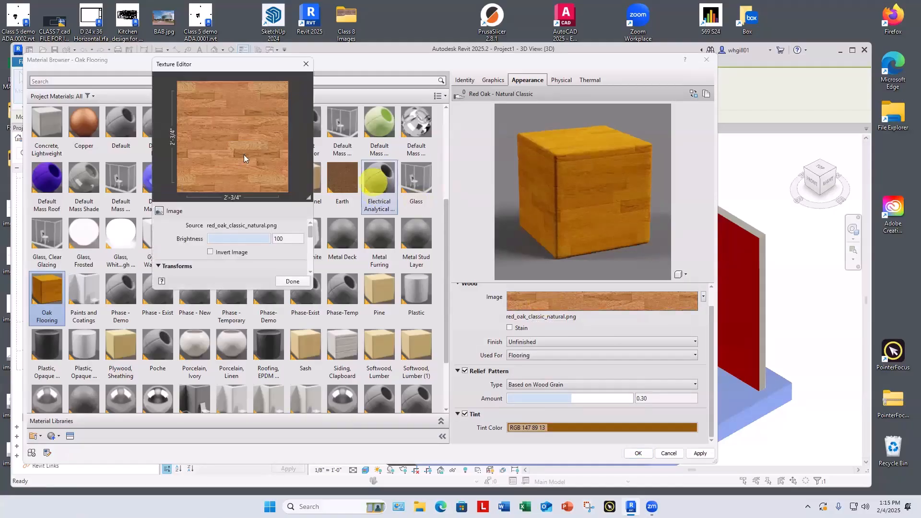
pyautogui.click(306, 64)
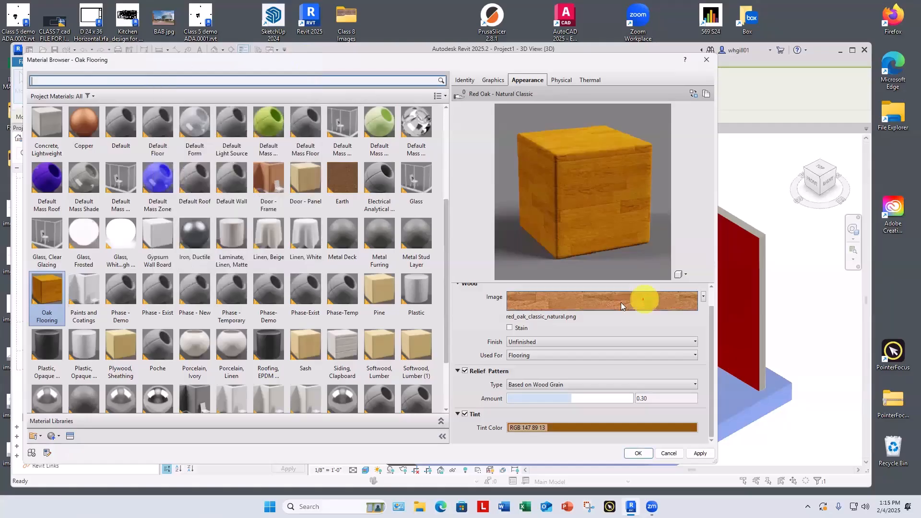
pyautogui.click(538, 318)
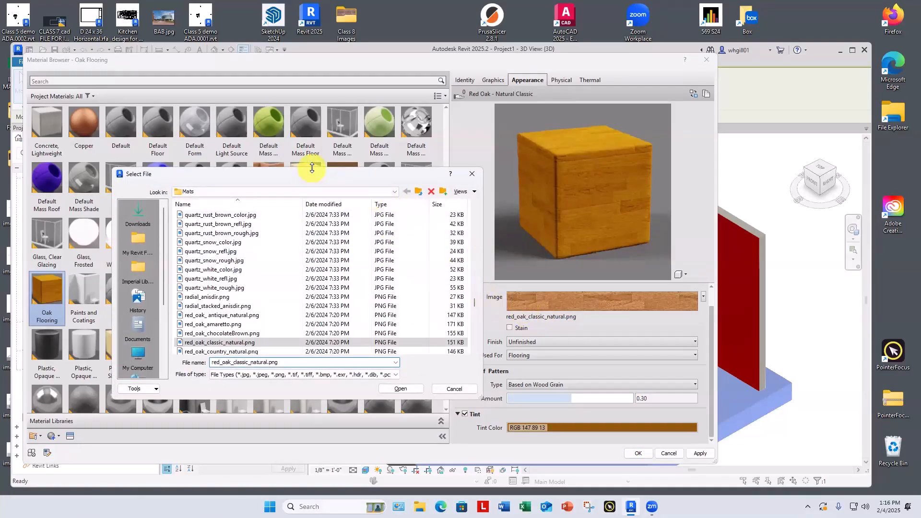
pyautogui.moveTo(312, 168); pyautogui.dragTo(312, 8)
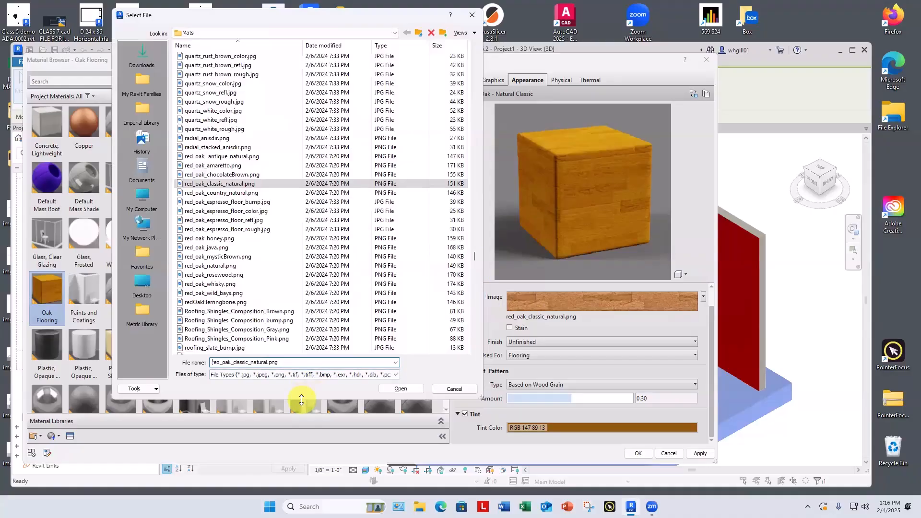
pyautogui.moveTo(302, 399); pyautogui.dragTo(302, 487)
pyautogui.moveTo(476, 320); pyautogui.dragTo(475, 415)
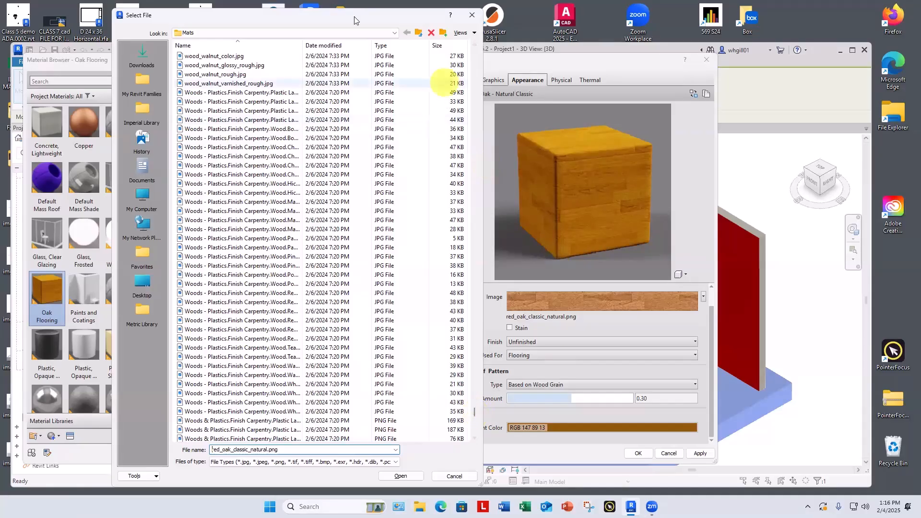
pyautogui.moveTo(357, 9); pyautogui.dragTo(359, 76)
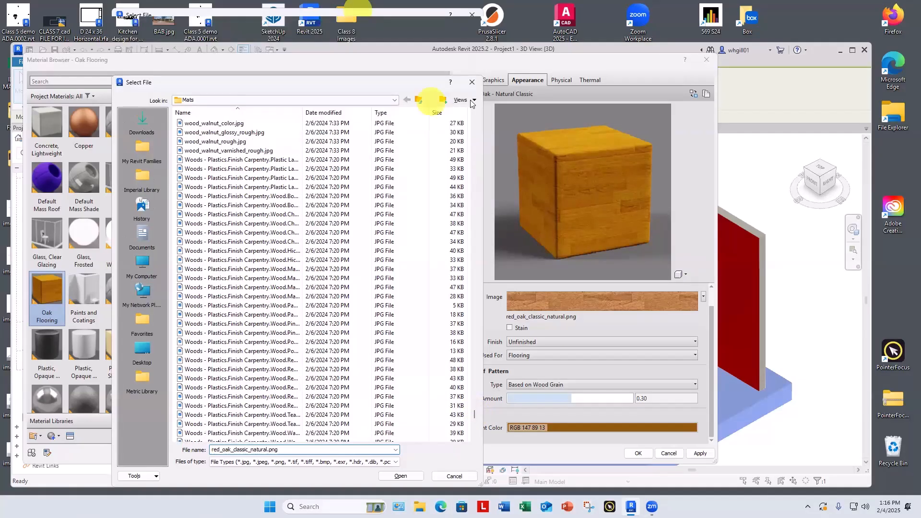
pyautogui.click(462, 101)
pyautogui.click(477, 132)
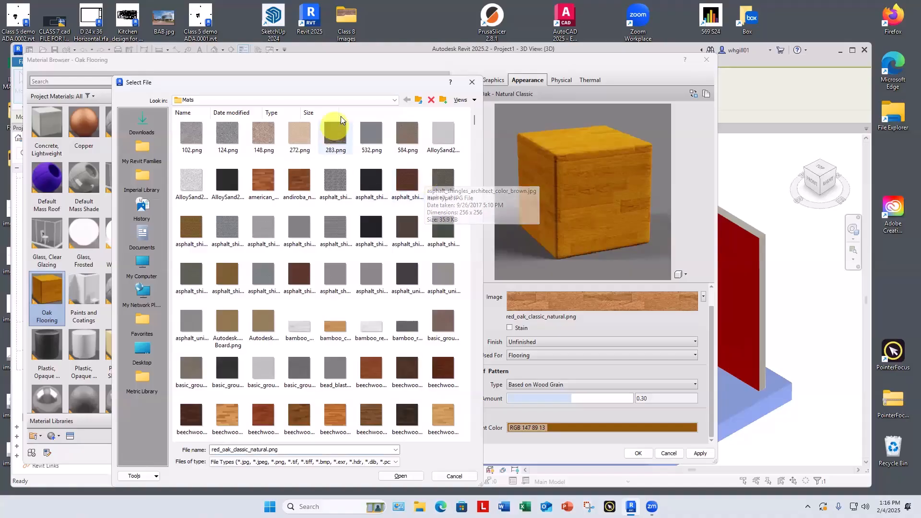
pyautogui.click(479, 80)
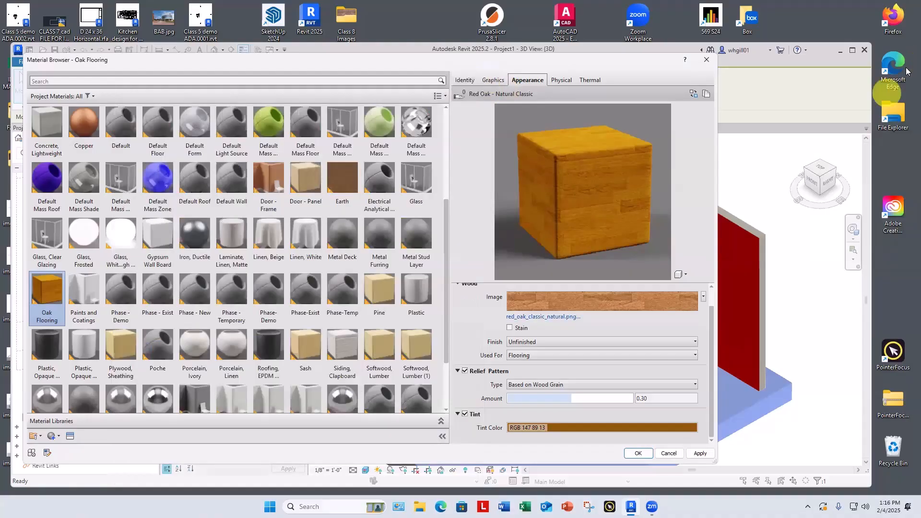
# Switch to File Explorer and browse to C:\Program Files\Common Files\Autodesk Shared\Materials\Textures\1\Mats
pyautogui.doubleClick(893, 113)
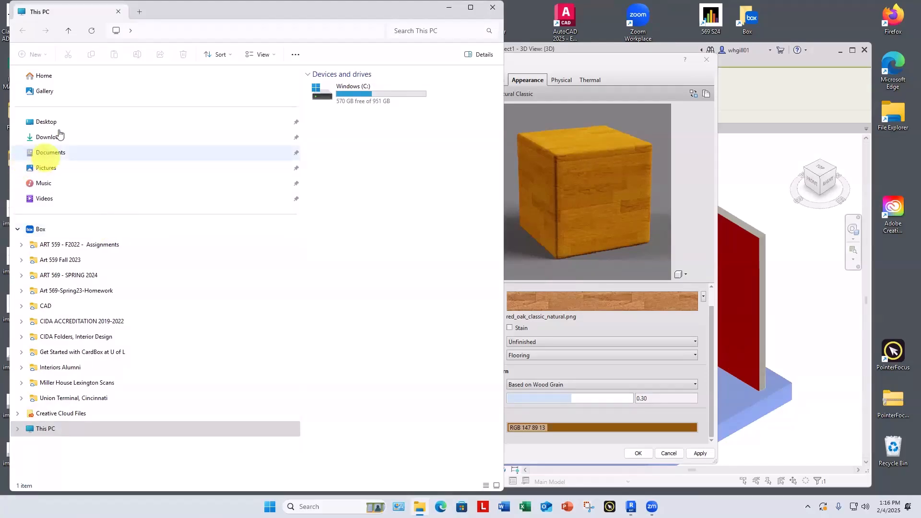
pyautogui.doubleClick(351, 86)
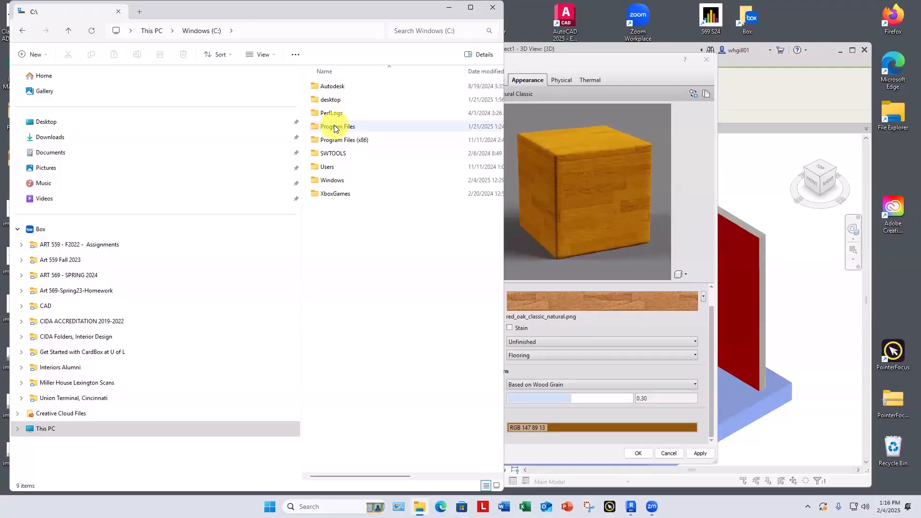
pyautogui.doubleClick(334, 127)
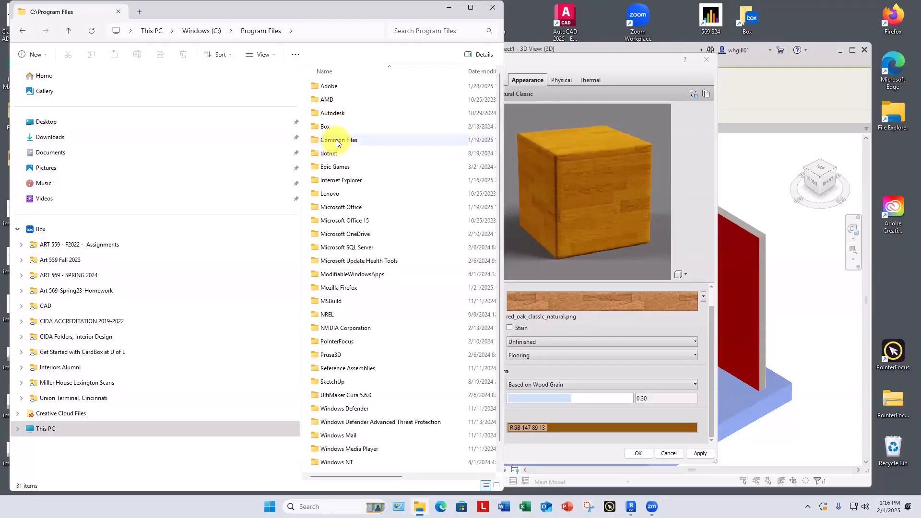
pyautogui.doubleClick(338, 140)
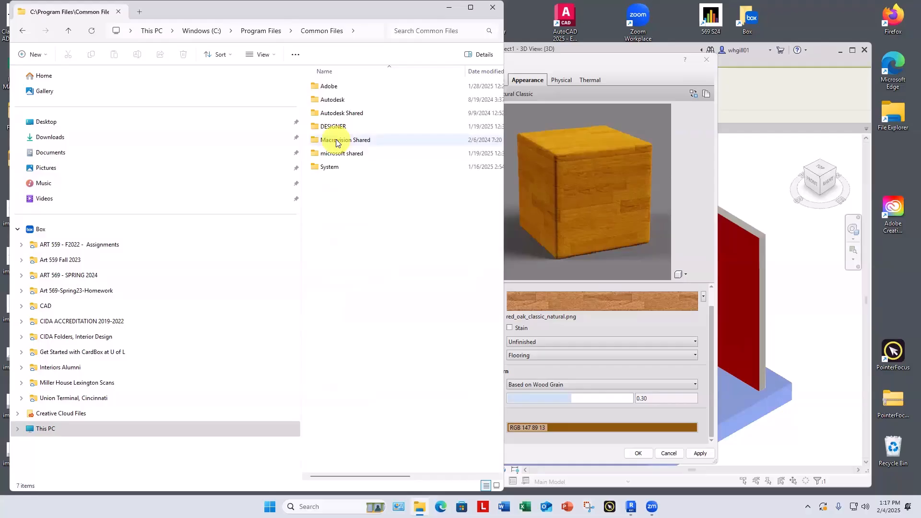
pyautogui.doubleClick(335, 114)
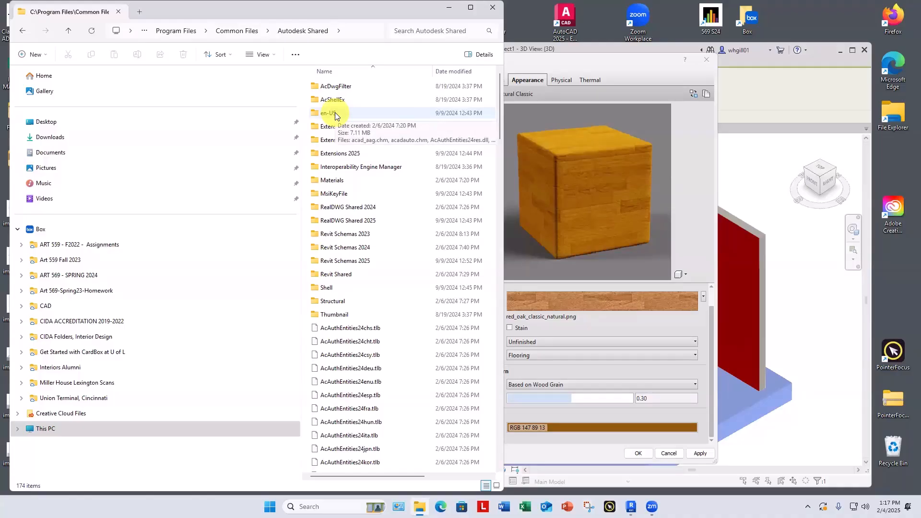
pyautogui.doubleClick(332, 179)
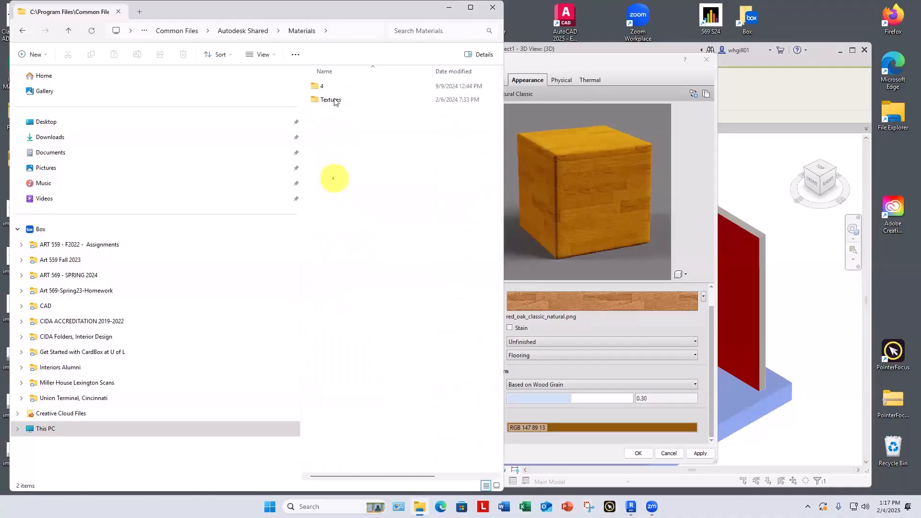
pyautogui.doubleClick(328, 99)
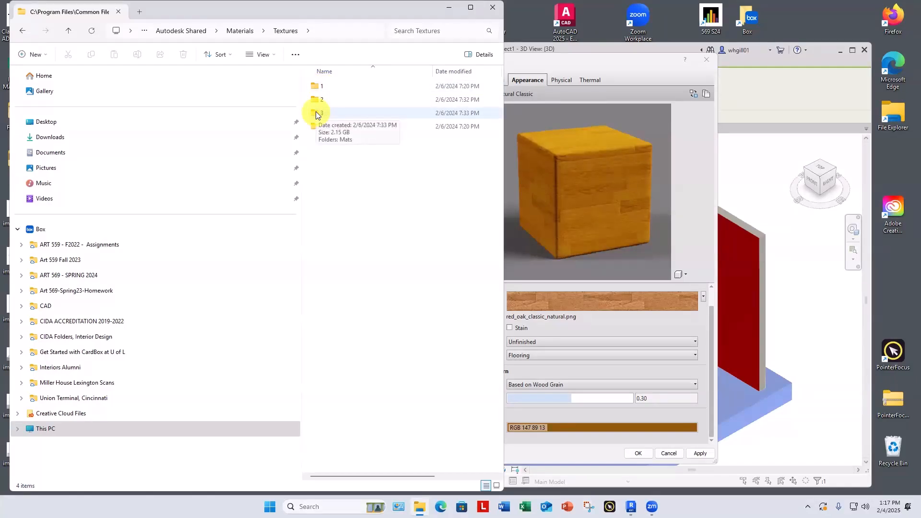
pyautogui.doubleClick(316, 114)
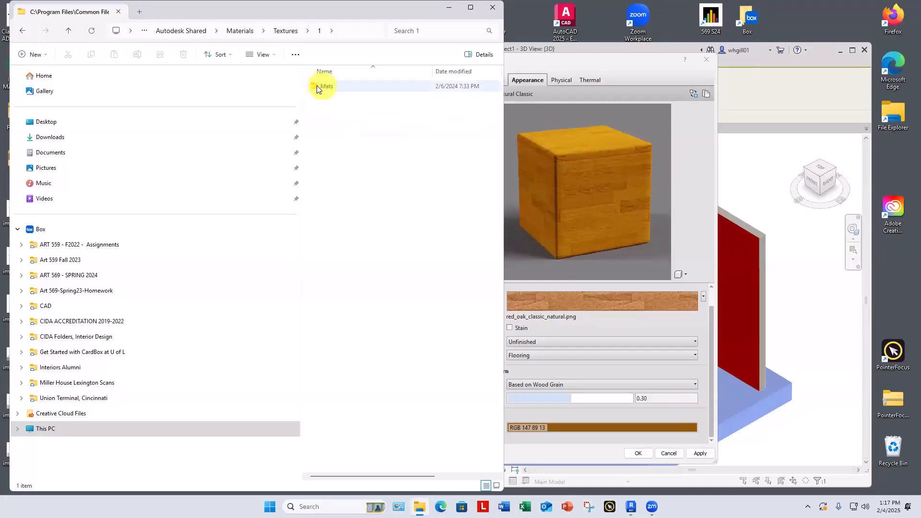
pyautogui.doubleClick(323, 87)
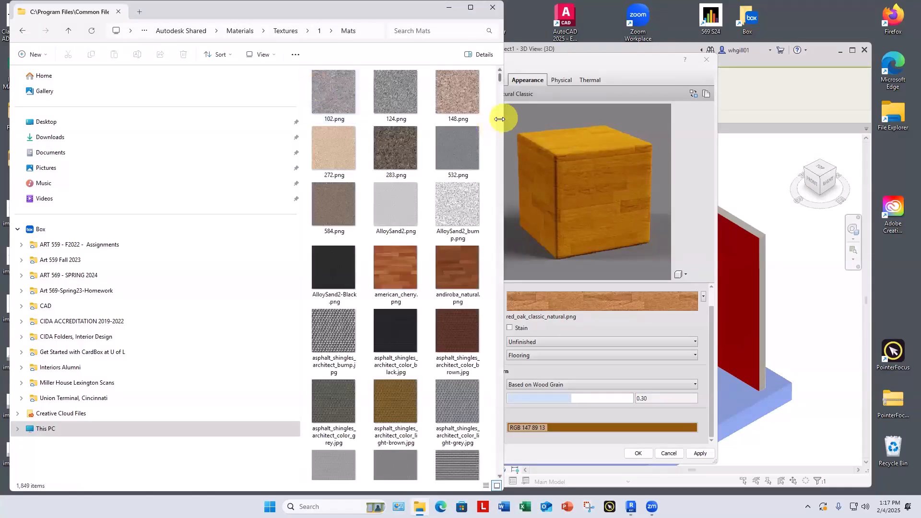
# Widen and reposition the Mats folder window and display its texture files as extra large icons
pyautogui.moveTo(503, 117); pyautogui.dragTo(777, 144)
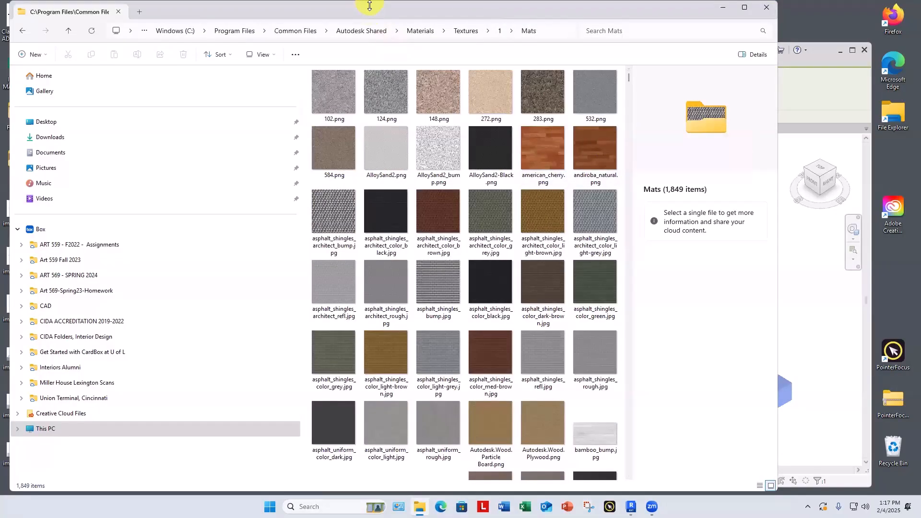
pyautogui.moveTo(369, 5); pyautogui.dragTo(370, 70)
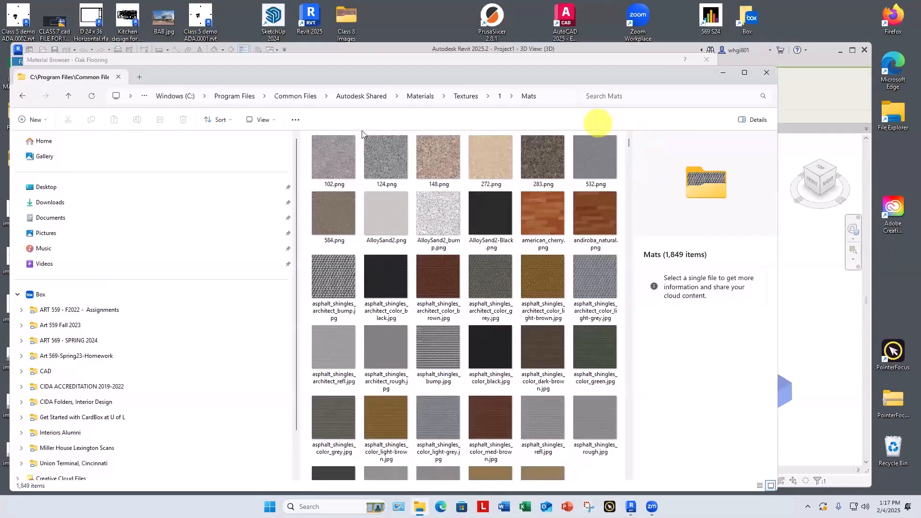
pyautogui.click(257, 121)
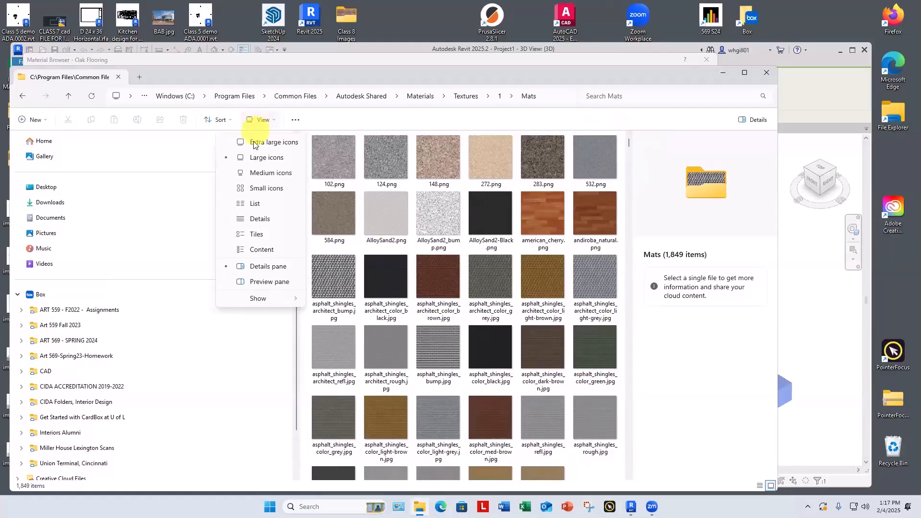
pyautogui.click(254, 142)
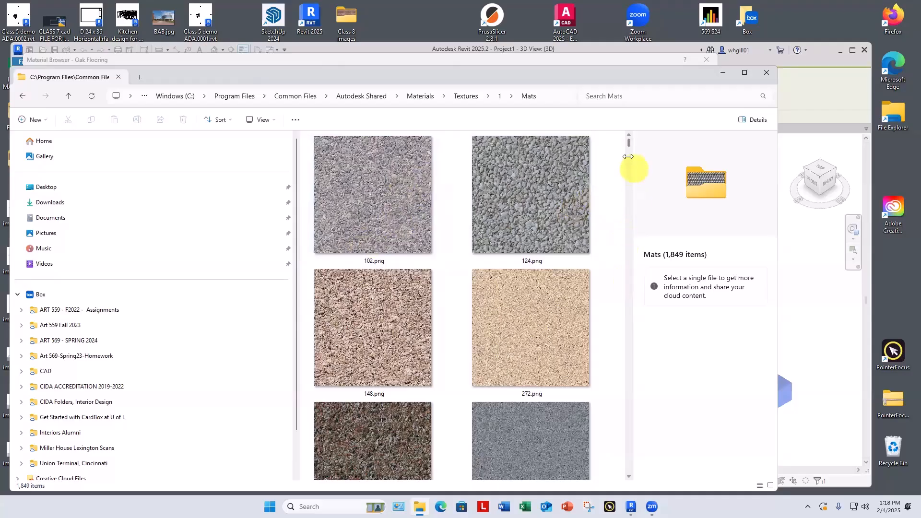
# Widen the folder window further and examine the stone, asphalt shingle, bamboo, beechwood and metal texture images in the Mats folder
pyautogui.moveTo(629, 143); pyautogui.dragTo(629, 158)
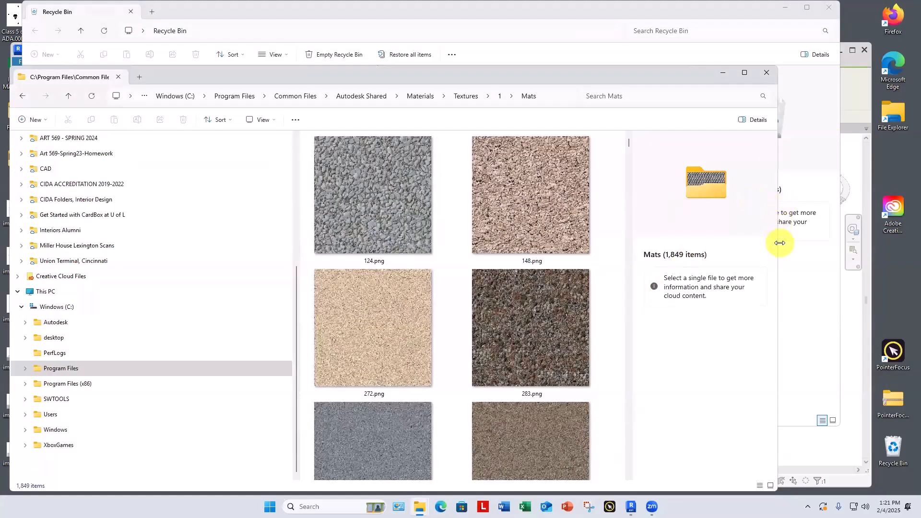
pyautogui.moveTo(779, 243); pyautogui.dragTo(867, 243)
pyautogui.scroll(-2, 560, 211)
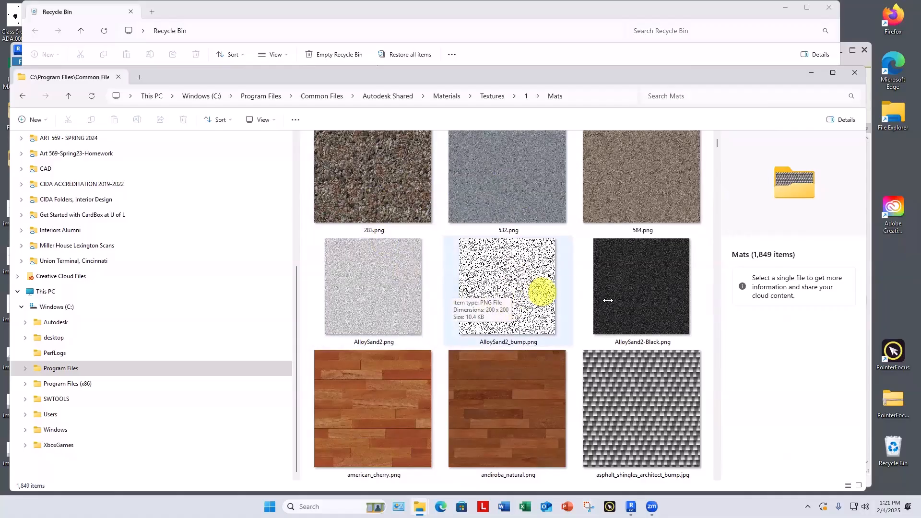
pyautogui.scroll(-2, 640, 166)
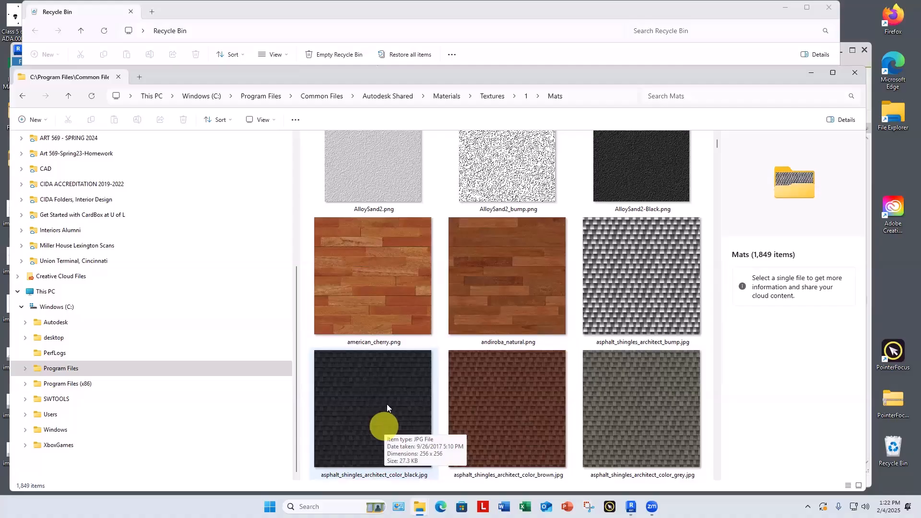
pyautogui.scroll(-2, 631, 304)
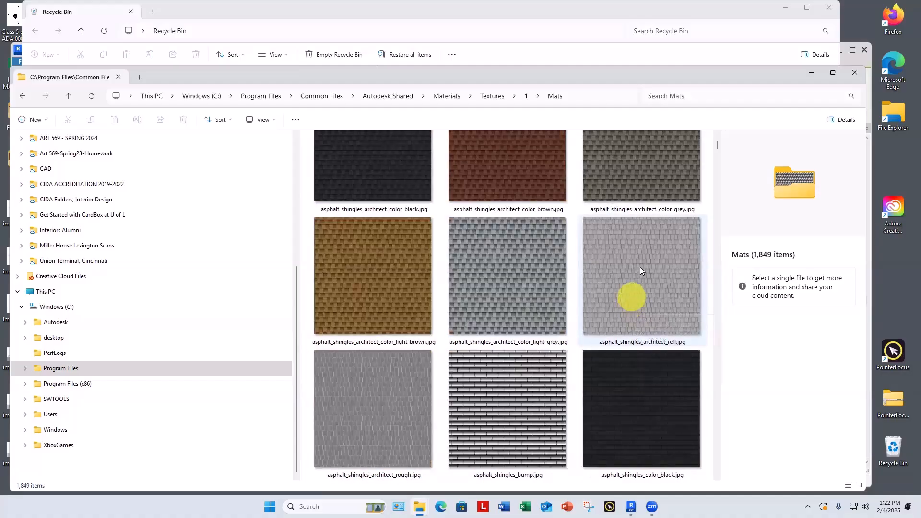
pyautogui.scroll(2, 638, 268)
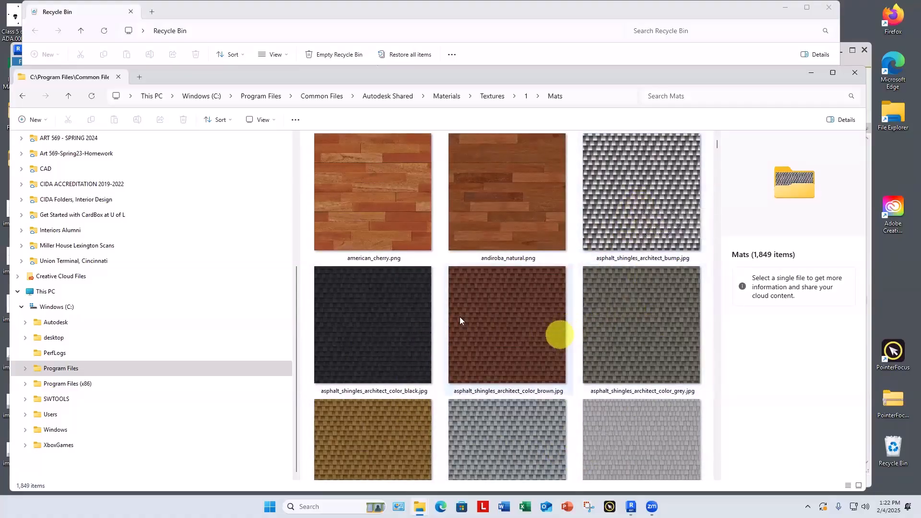
pyautogui.scroll(-10, 495, 447)
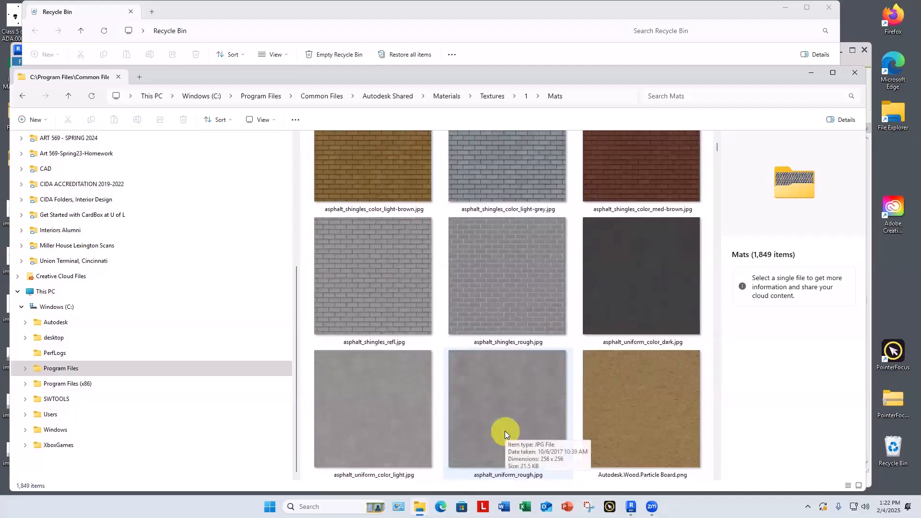
pyautogui.scroll(-1, 504, 430)
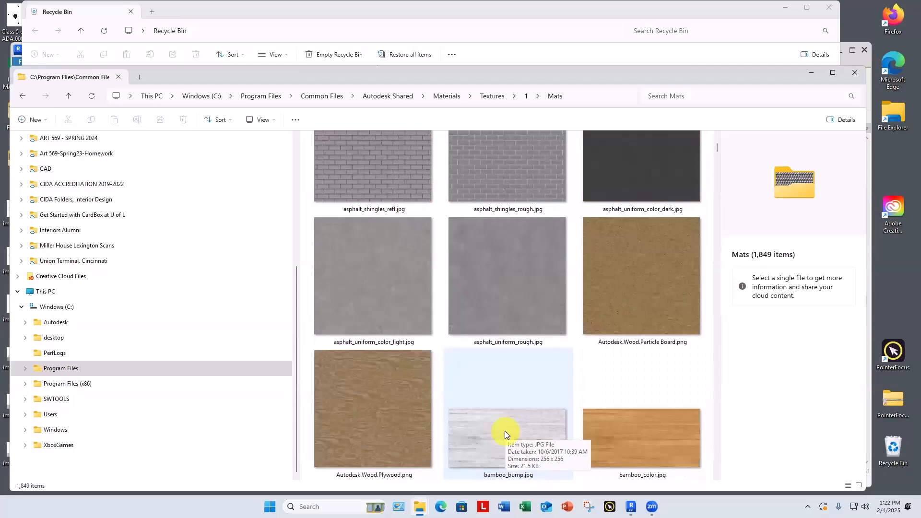
pyautogui.scroll(-1, 505, 431)
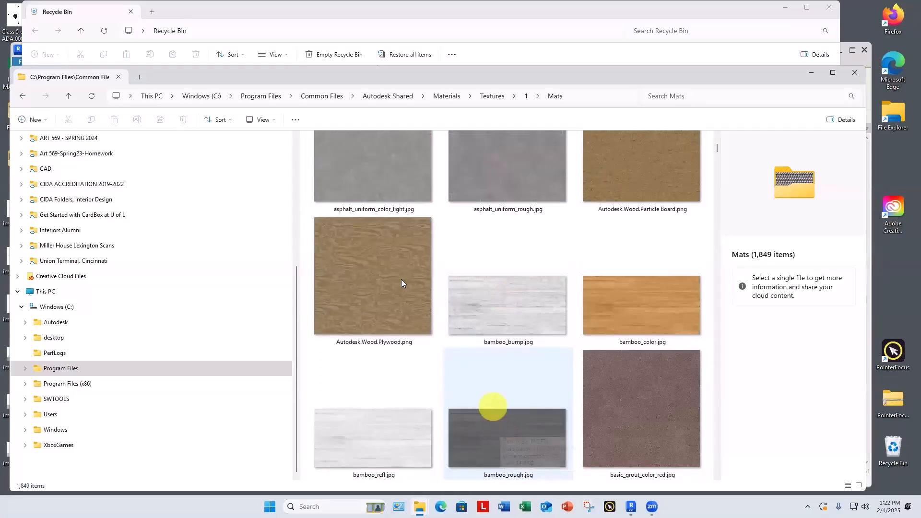
pyautogui.scroll(-5, 518, 375)
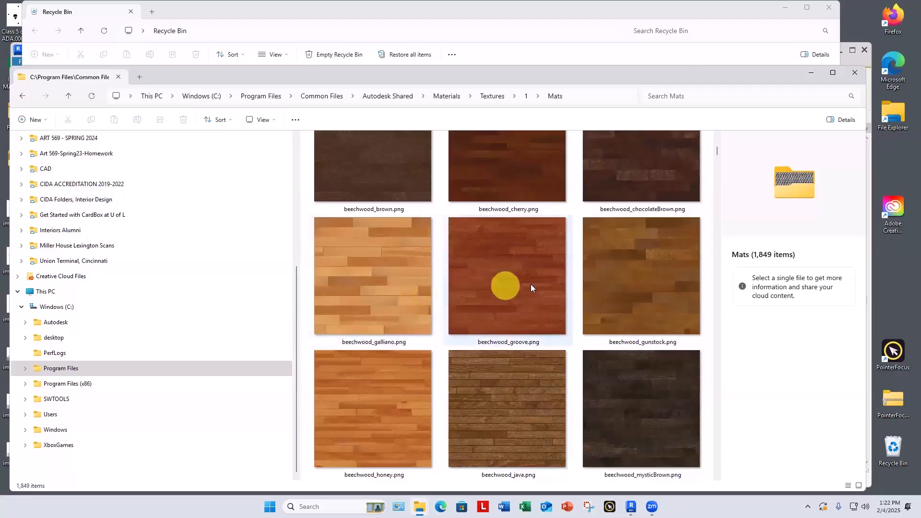
pyautogui.scroll(-3, 528, 287)
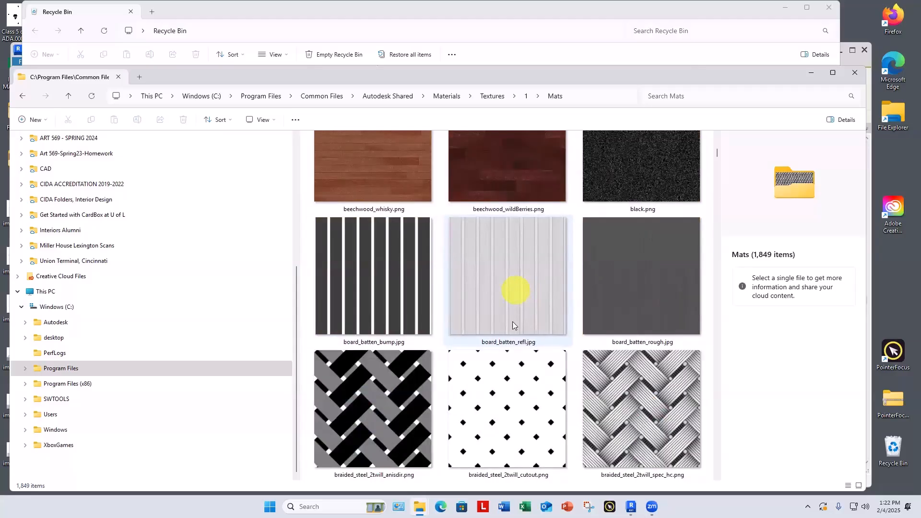
pyautogui.scroll(-2, 504, 387)
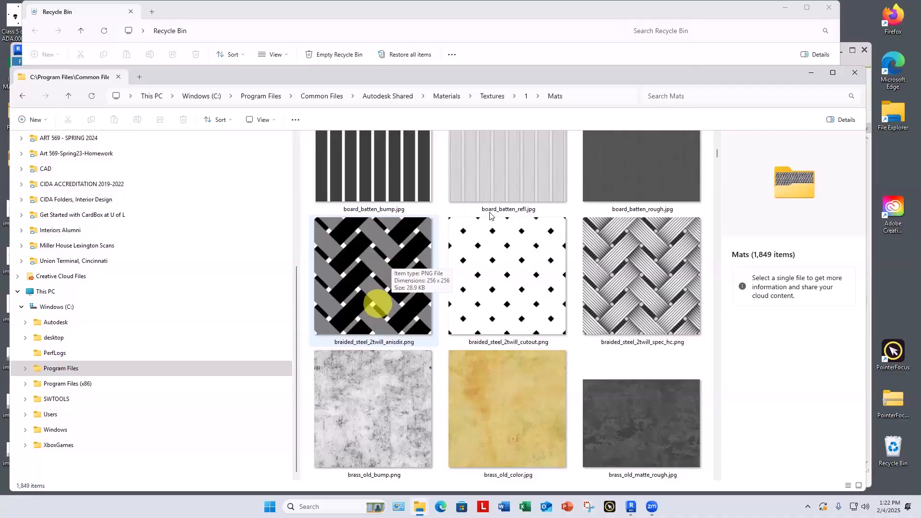
pyautogui.click(856, 74)
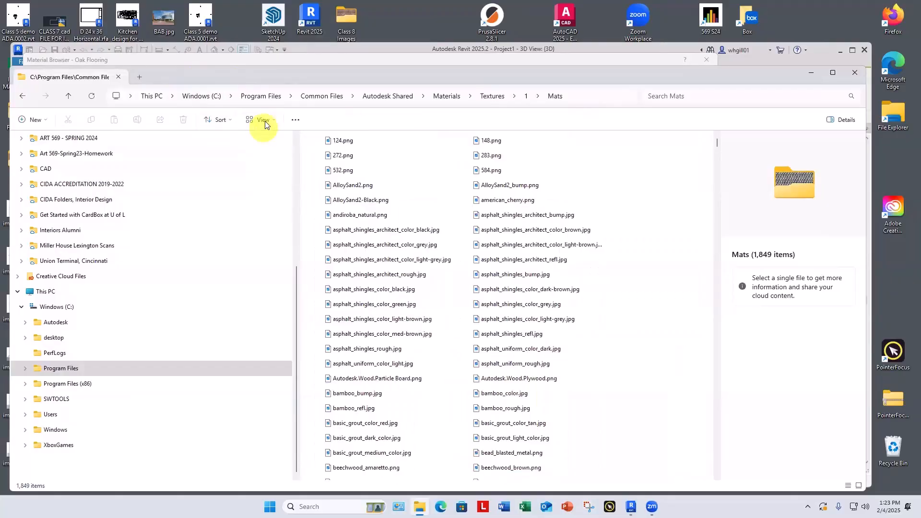
# Display the Mats files as extra large icons again, look through to the concrete textures, and close the folder window
pyautogui.click(264, 121)
pyautogui.click(264, 140)
pyautogui.moveTo(718, 145); pyautogui.dragTo(724, 213)
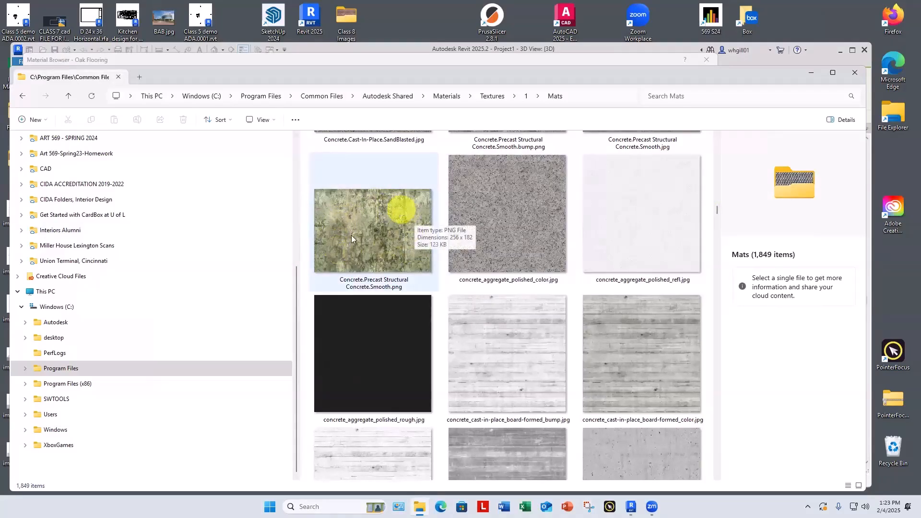
pyautogui.click(855, 72)
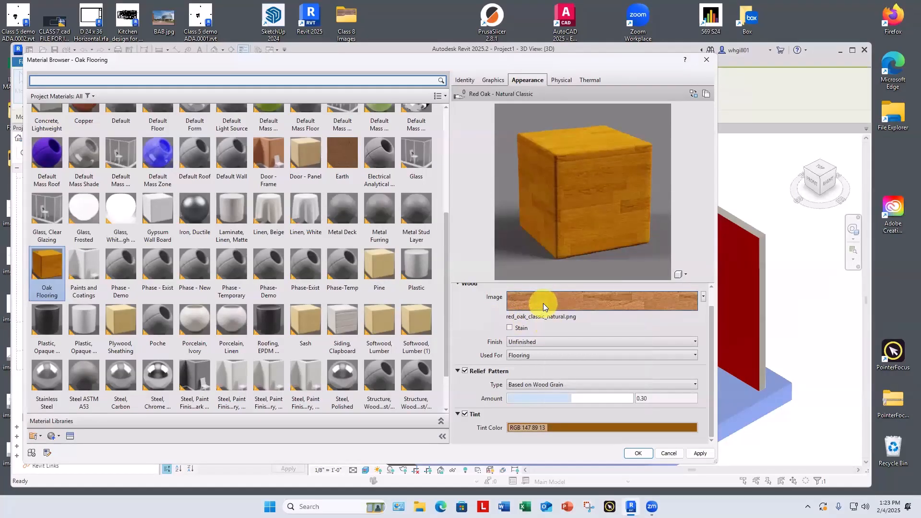
pyautogui.click(544, 304)
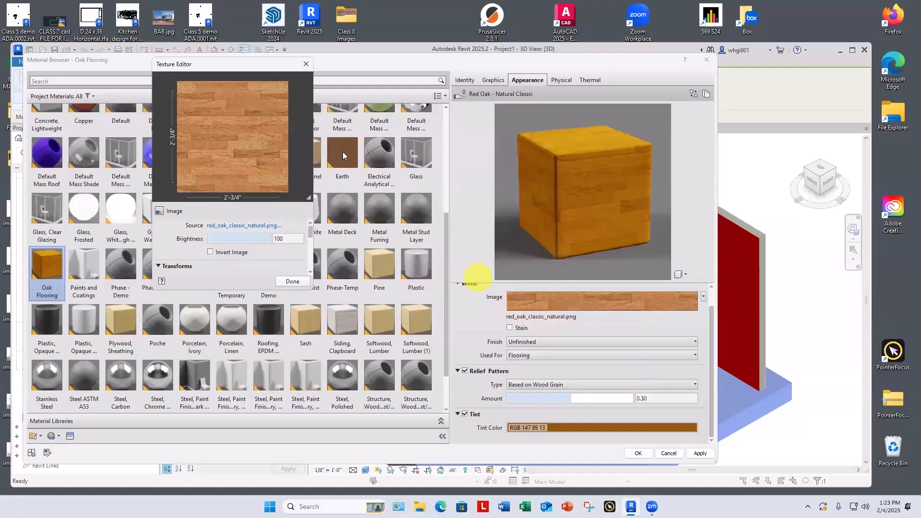
pyautogui.scroll(1, 336, 125)
pyautogui.click(305, 64)
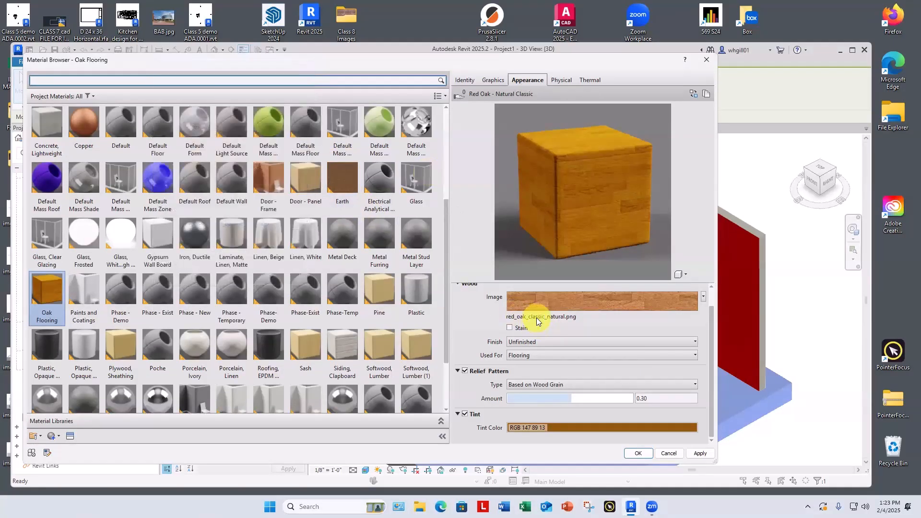
# Replace the Oak Flooring texture image with red_oak_chocolateBrown.png from the Mats folder
pyautogui.moveTo(538, 320)
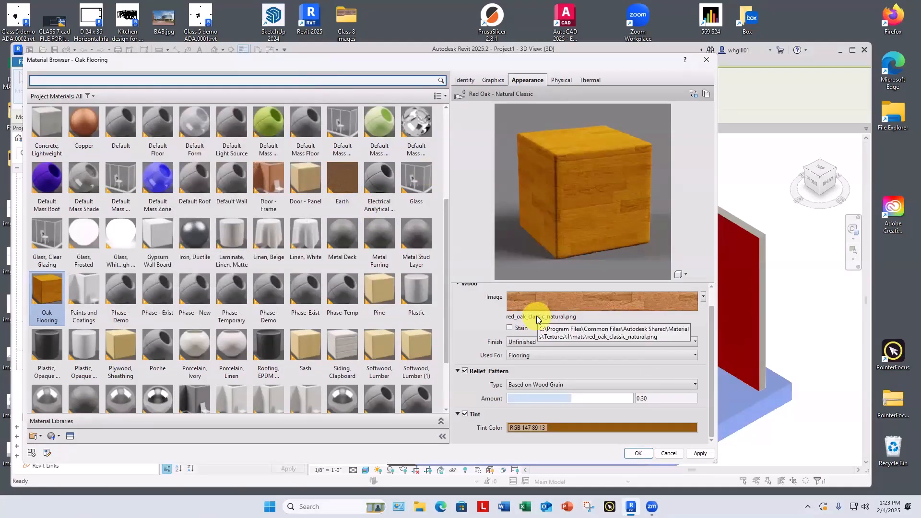
pyautogui.click(537, 317)
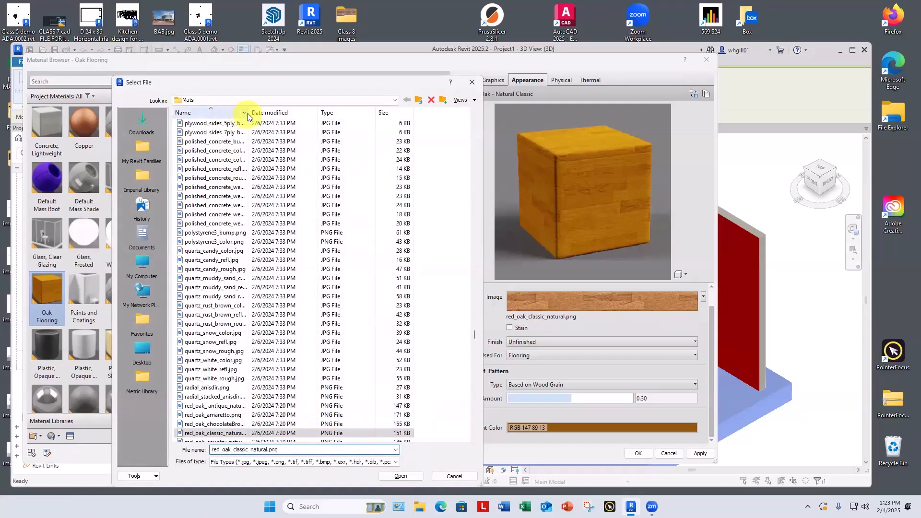
pyautogui.moveTo(291, 112); pyautogui.dragTo(297, 114)
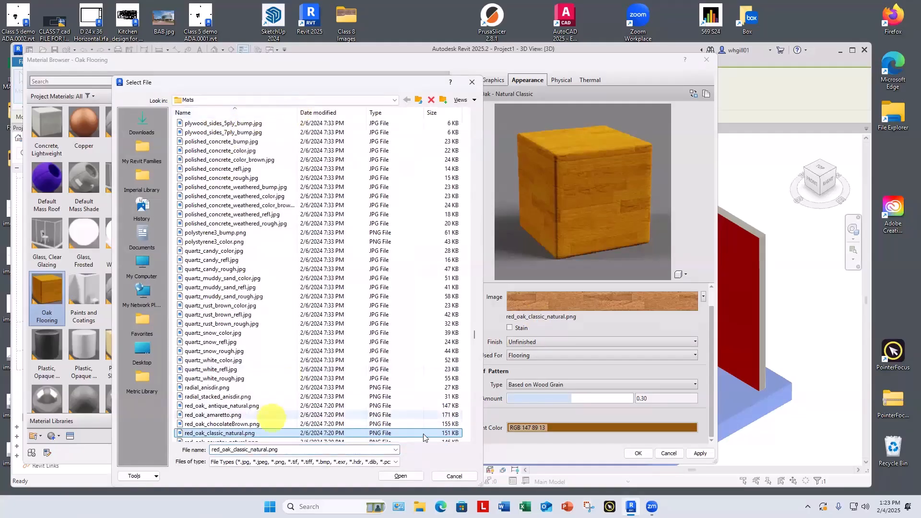
pyautogui.click(473, 438)
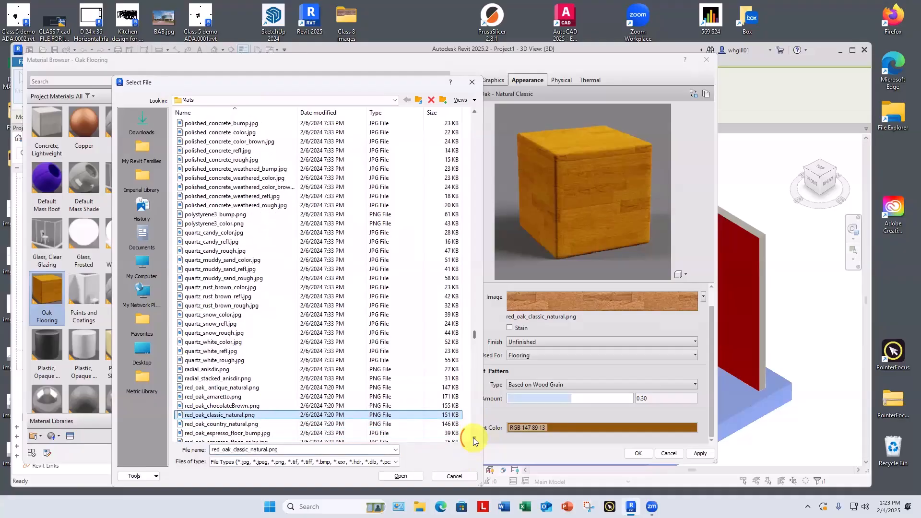
pyautogui.click(474, 438)
pyautogui.click(473, 438)
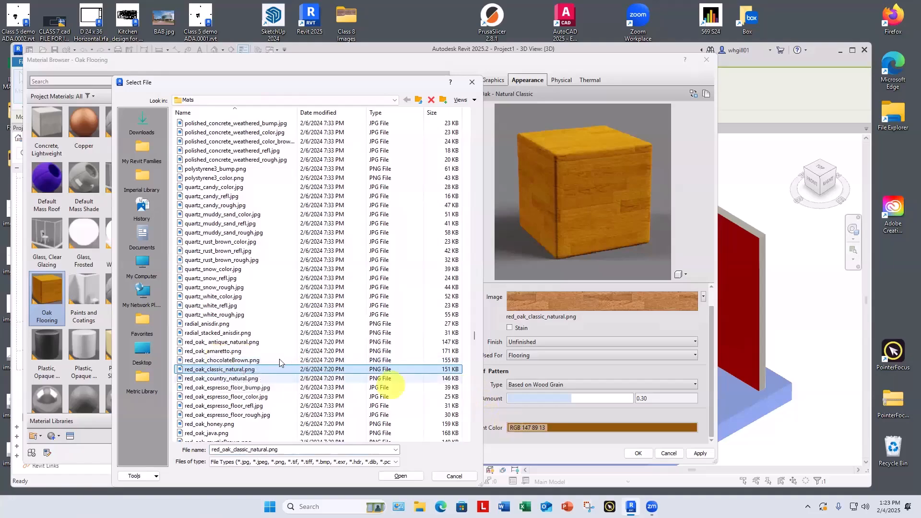
pyautogui.click(219, 361)
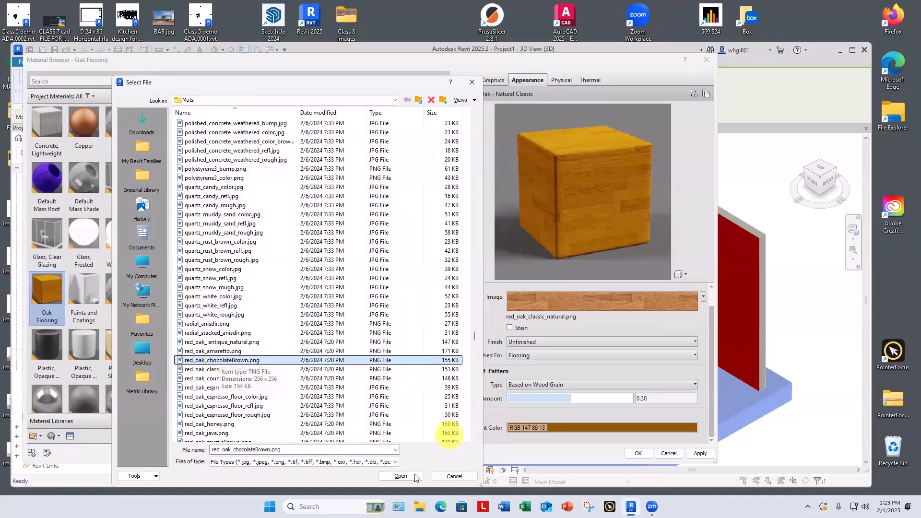
pyautogui.click(396, 476)
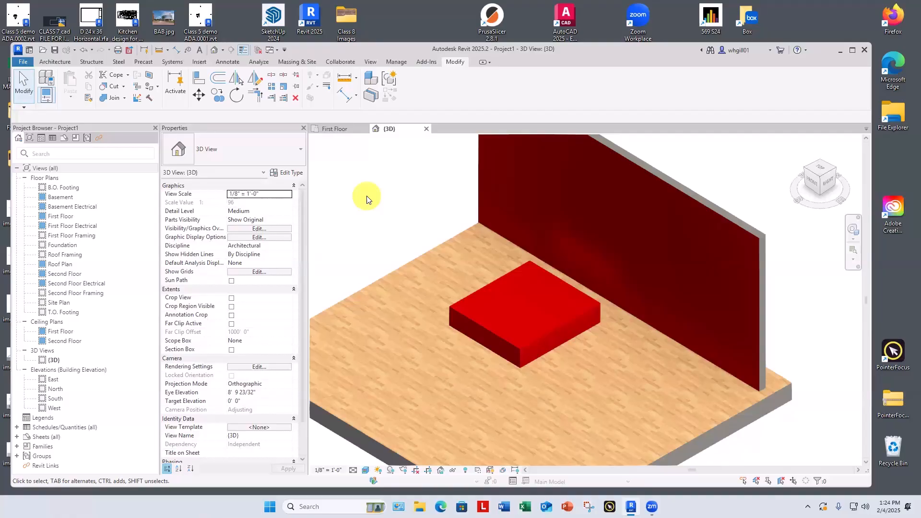
# Switch to Firefox, search the web for "sherwin william paints" and open the official Sherwin-Williams website
pyautogui.doubleClick(892, 16)
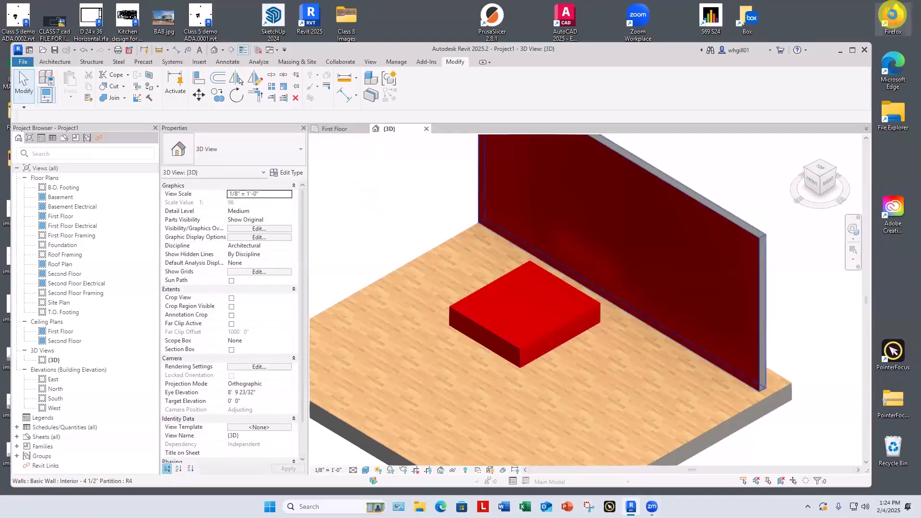
pyautogui.click(144, 31)
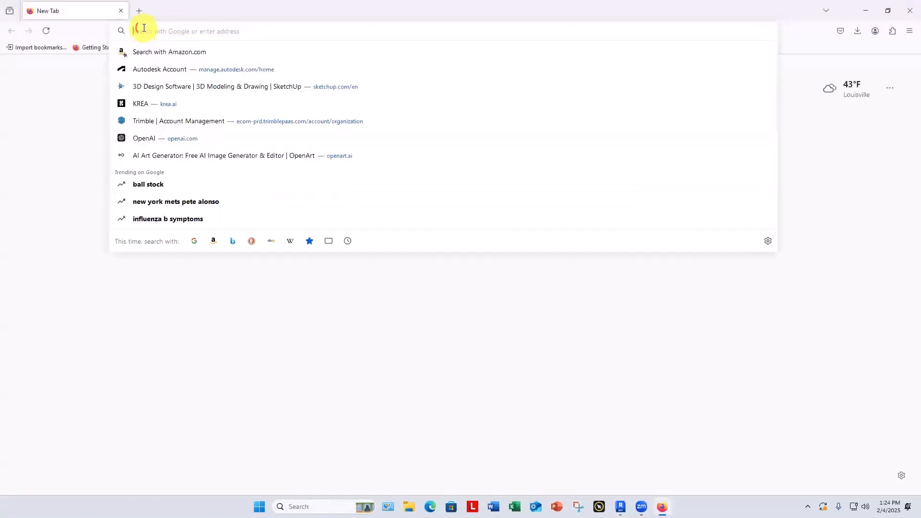
pyautogui.write('sherwi')
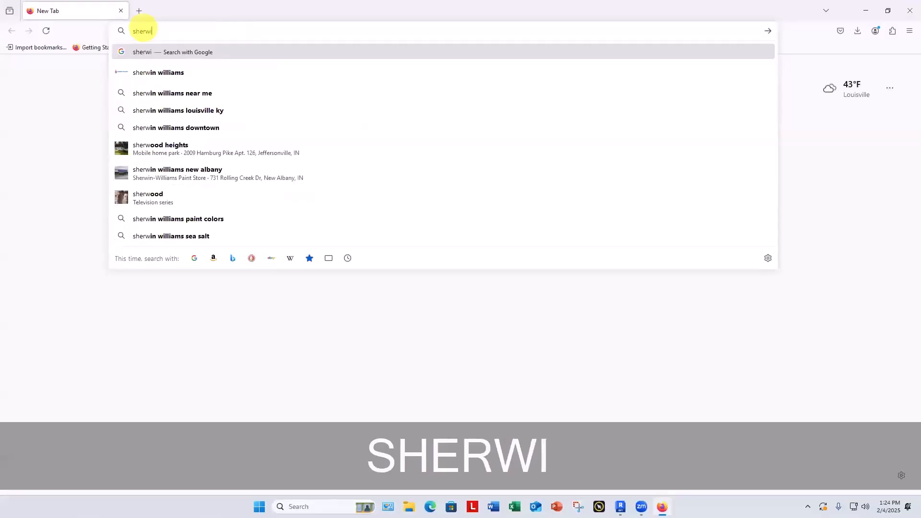
pyautogui.write('n william ')
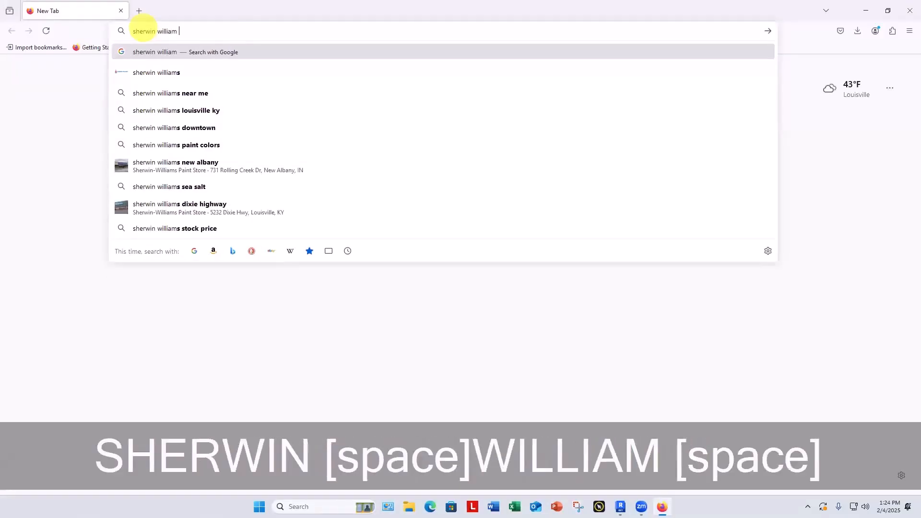
pyautogui.write('paints')
pyautogui.press('Return')
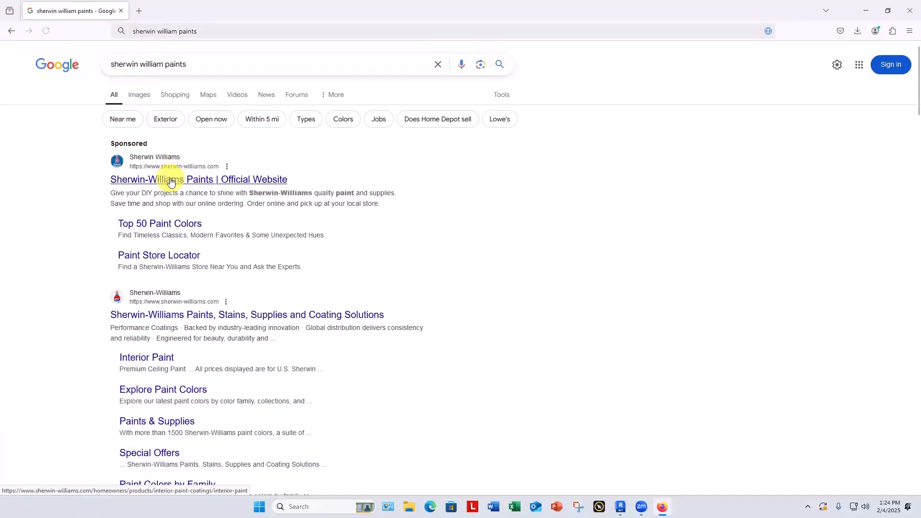
pyautogui.click(169, 181)
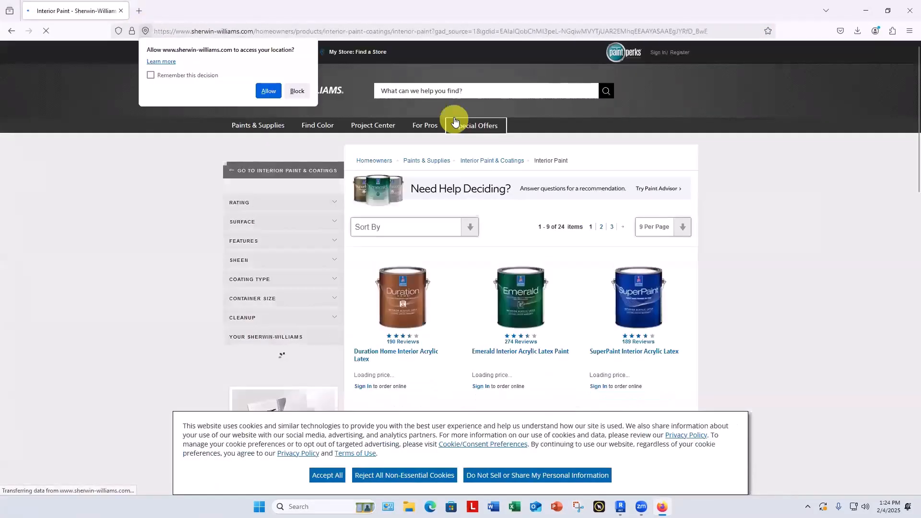
# Search the Sherwin-Williams site for "azure tide"
pyautogui.click(404, 92)
pyautogui.write('az')
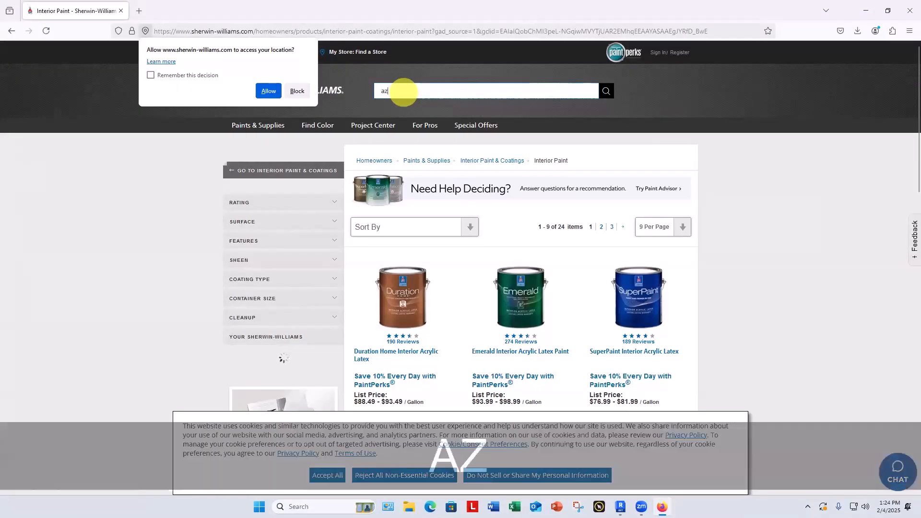
pyautogui.write('ure tide')
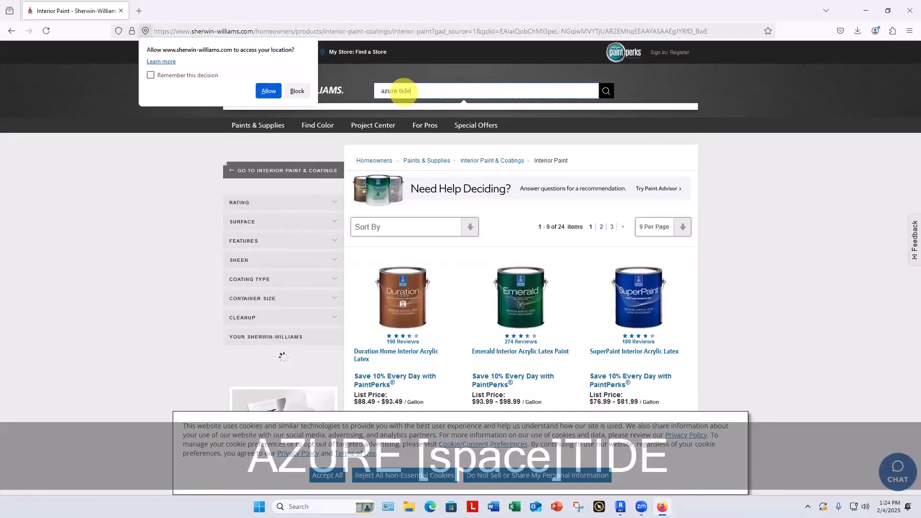
pyautogui.press('Return')
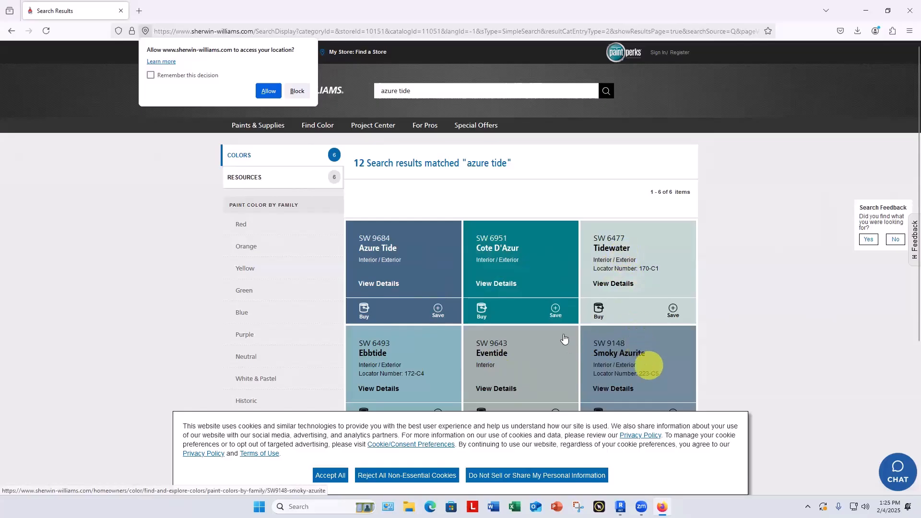
# View the full color details of SW 9684 Azure Tide, including its RGB values, and close the browser
pyautogui.click(378, 284)
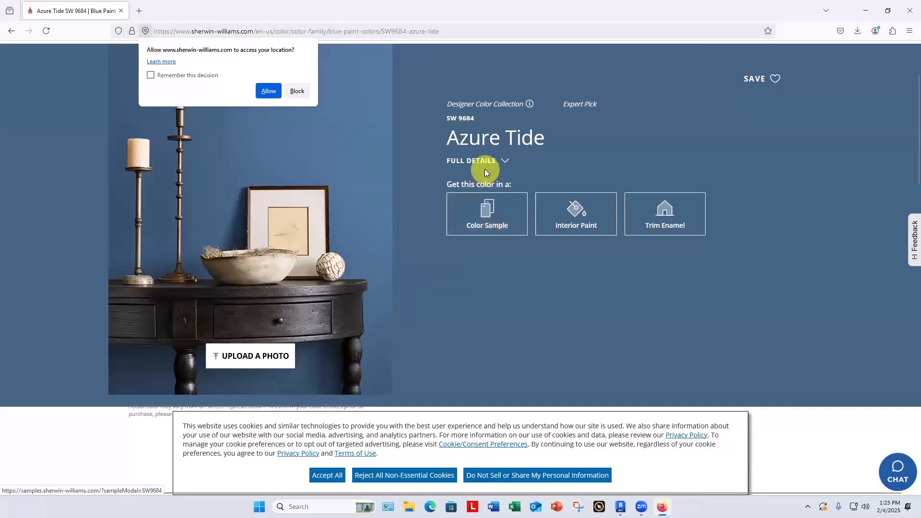
pyautogui.click(490, 163)
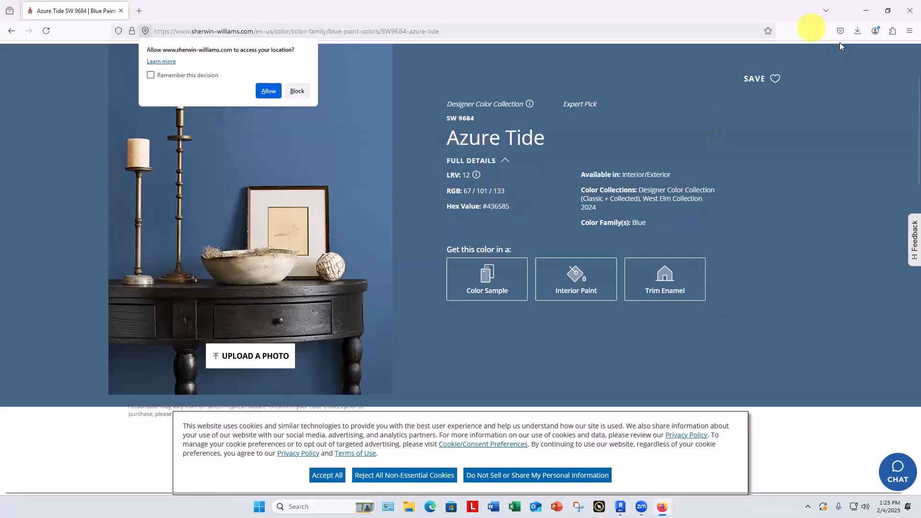
pyautogui.click(907, 17)
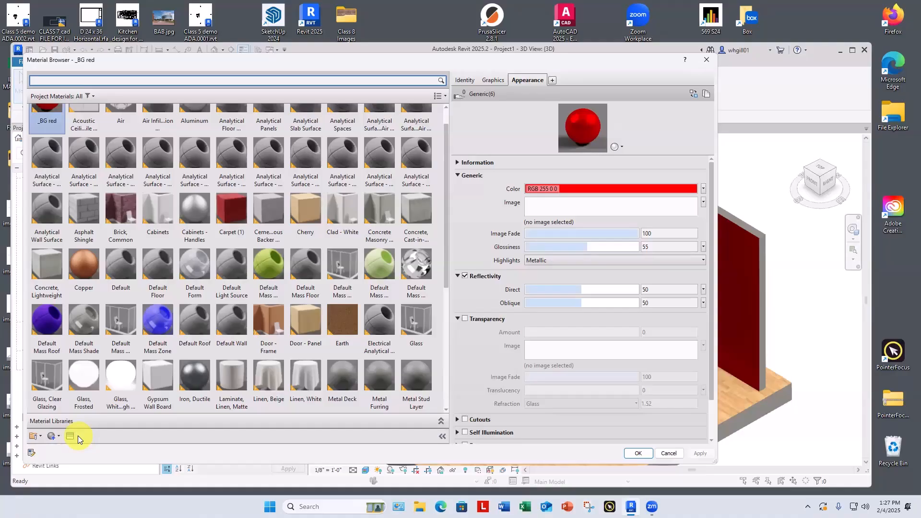
# Expand the material libraries in the Material Browser and display the AEC Materials library
pyautogui.click(441, 421)
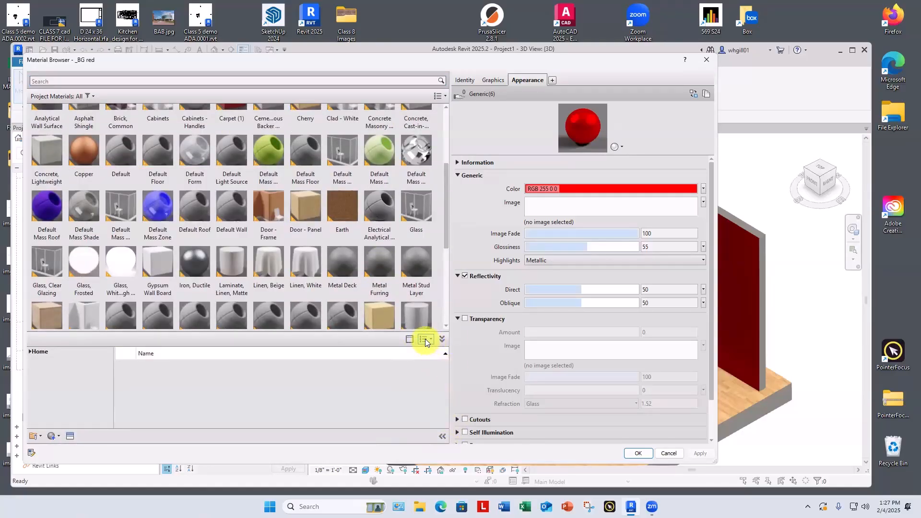
pyautogui.scroll(-1, 293, 172)
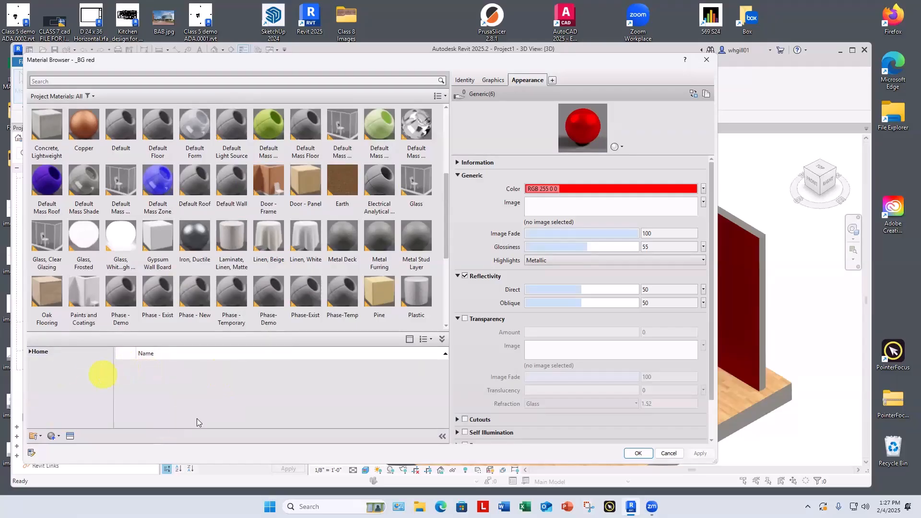
pyautogui.click(426, 340)
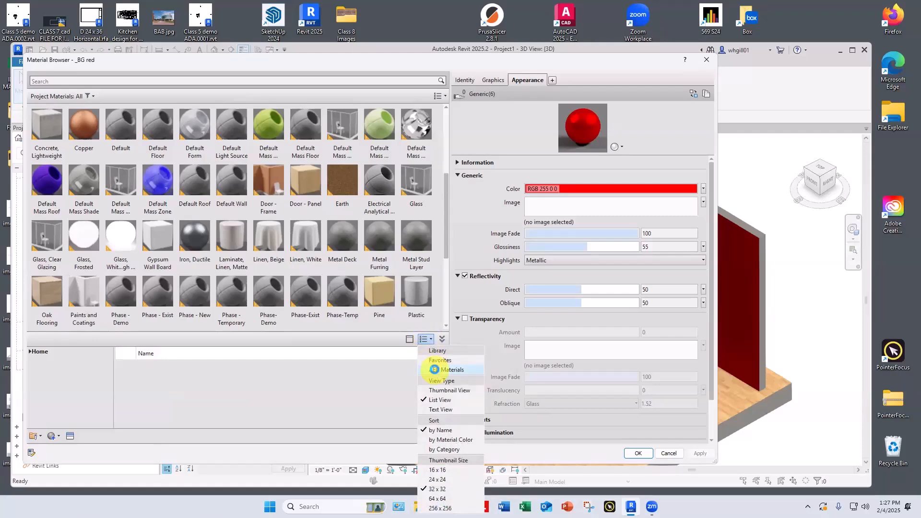
pyautogui.click(435, 370)
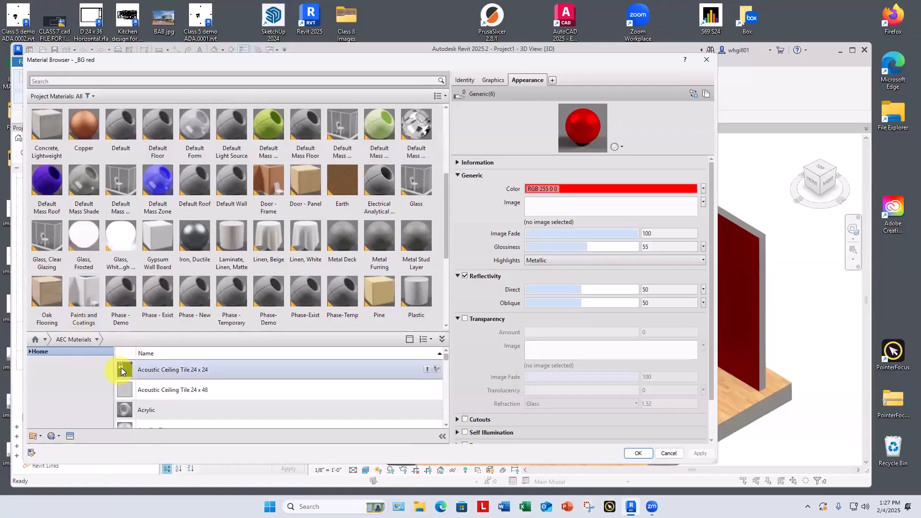
# Find the Paint material in the AEC Materials library and add it to the project
pyautogui.scroll(-5, 125, 370)
pyautogui.scroll(-8, 126, 370)
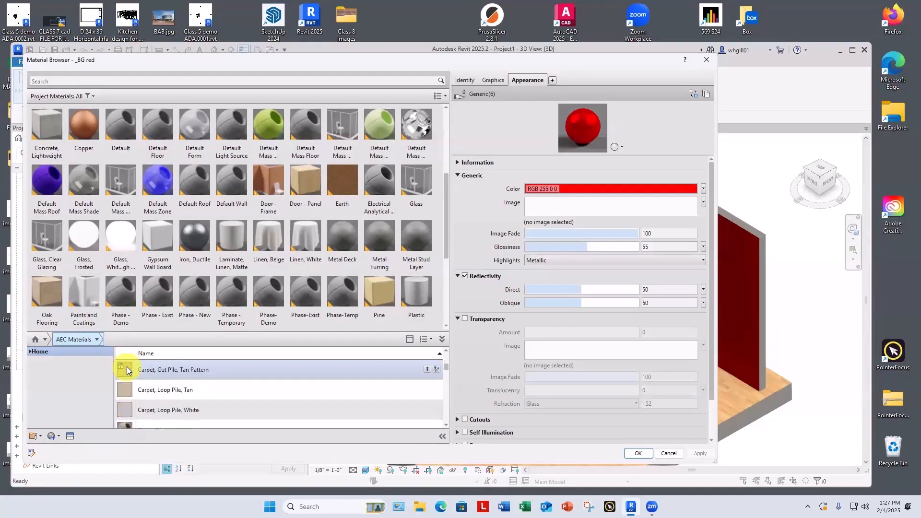
pyautogui.scroll(-10, 144, 394)
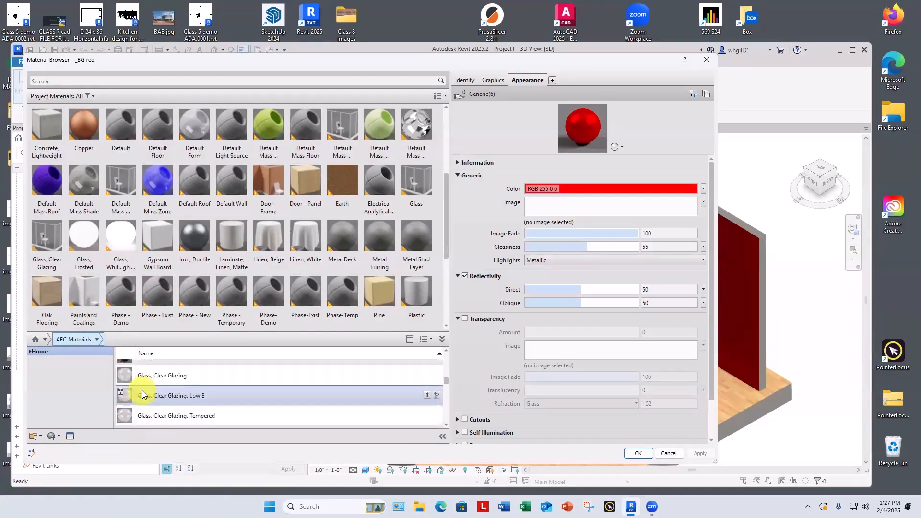
pyautogui.scroll(-8, 142, 392)
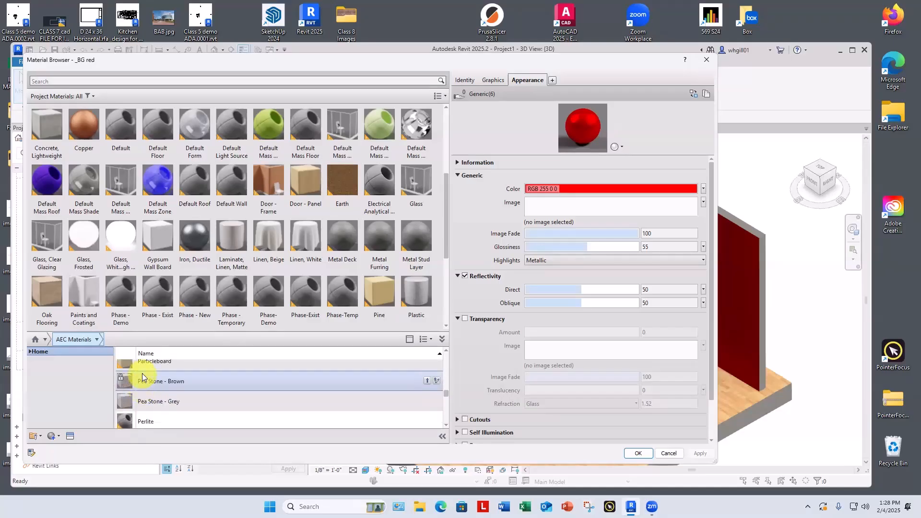
pyautogui.scroll(2, 144, 386)
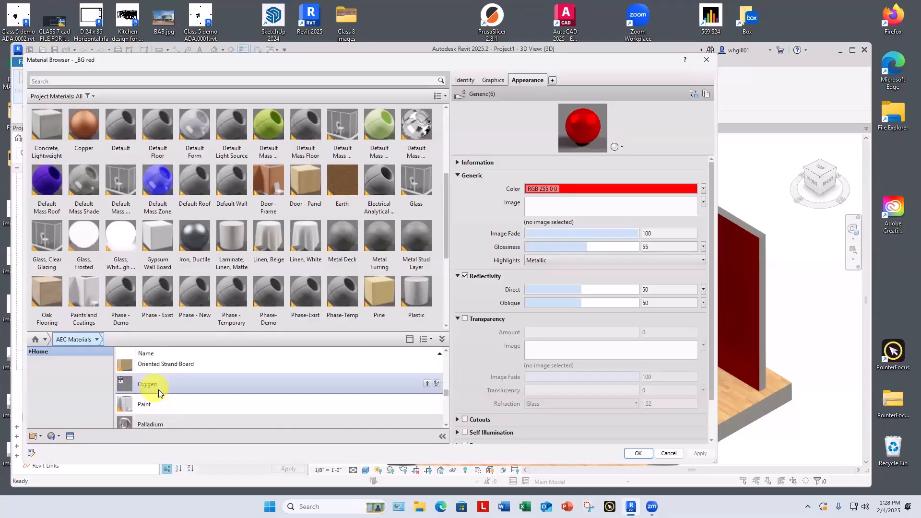
pyautogui.scroll(2, 149, 398)
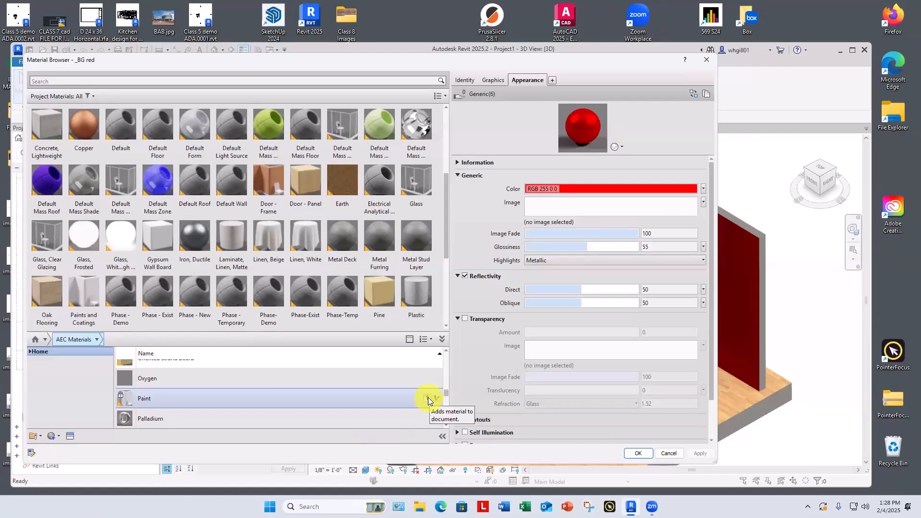
pyautogui.click(429, 399)
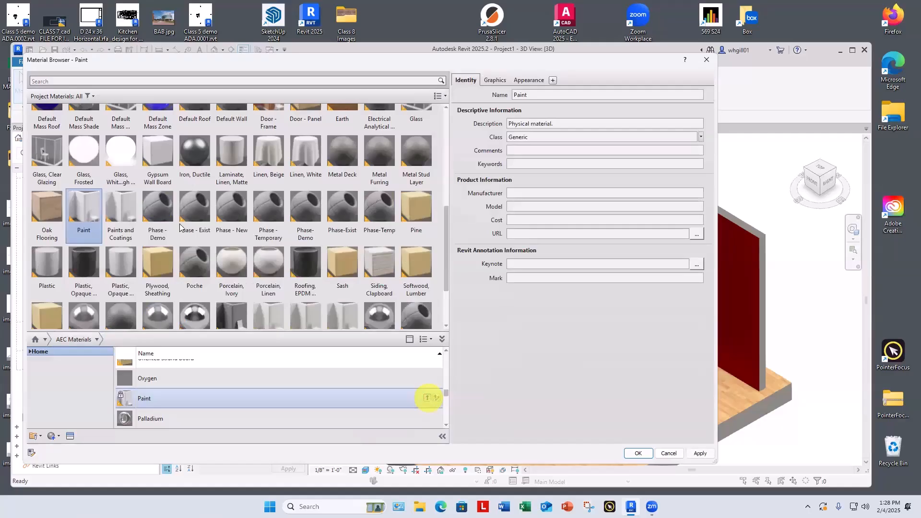
# Rename the newly added Paint material in the project to "Paint SW 9684 Azure tide matte"
pyautogui.scroll(-1, 93, 196)
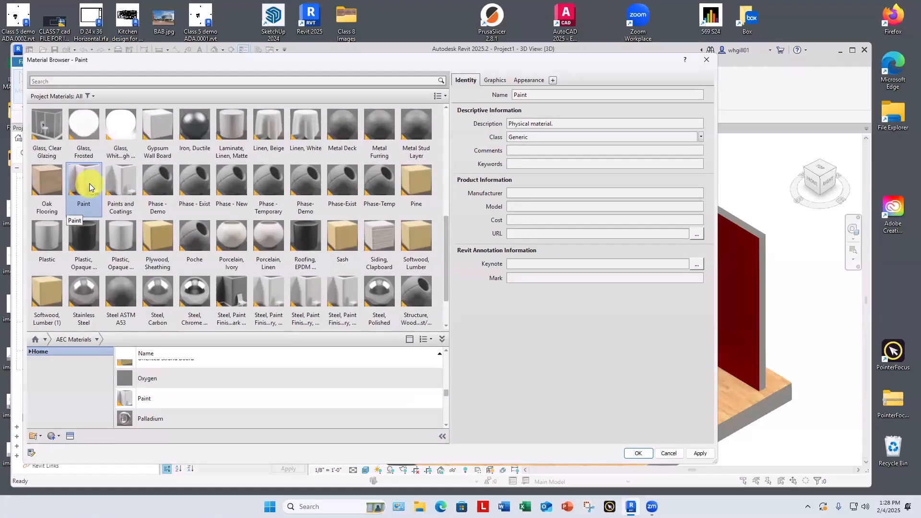
pyautogui.rightClick(81, 206)
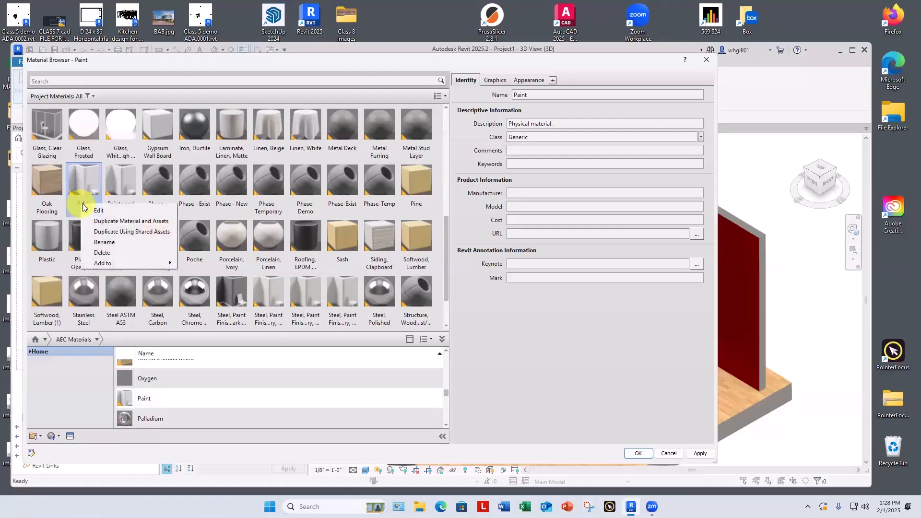
pyautogui.click(101, 242)
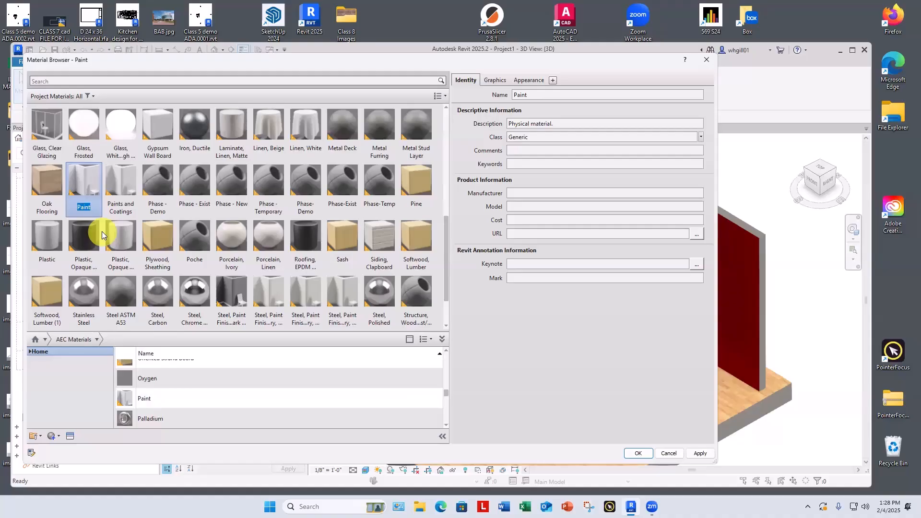
pyautogui.write('Pa')
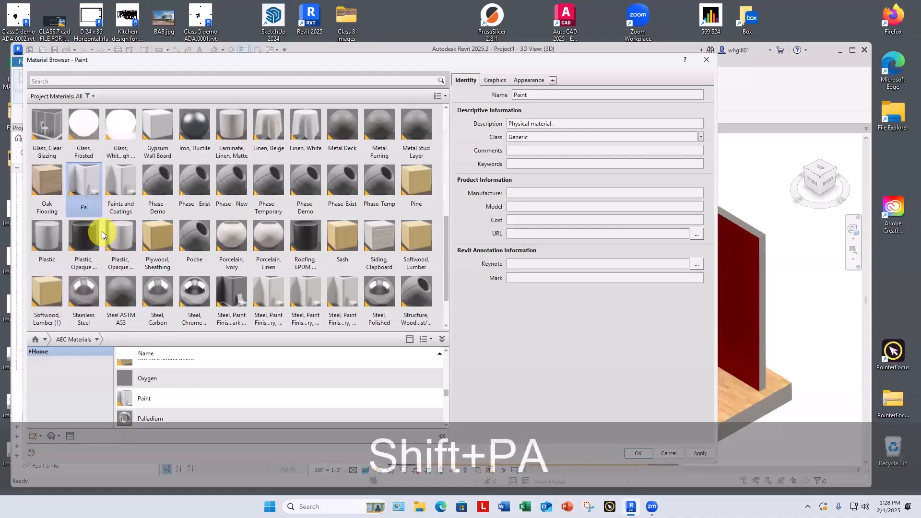
pyautogui.write('int')
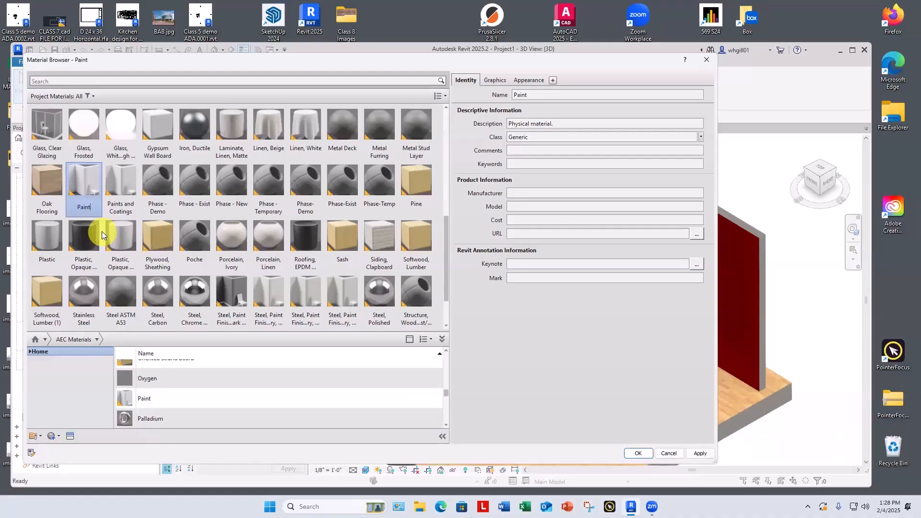
pyautogui.write(' SW')
pyautogui.write('9684')
pyautogui.write(' Azure')
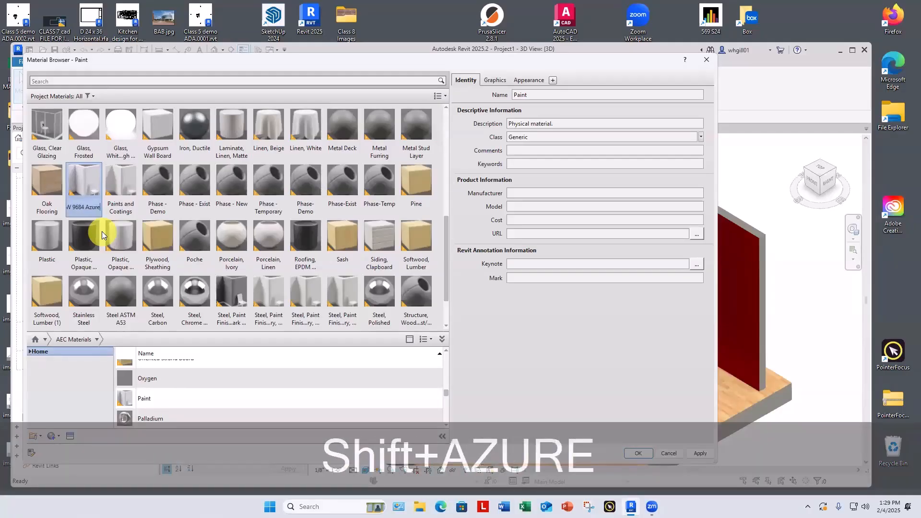
pyautogui.write(' Tide ')
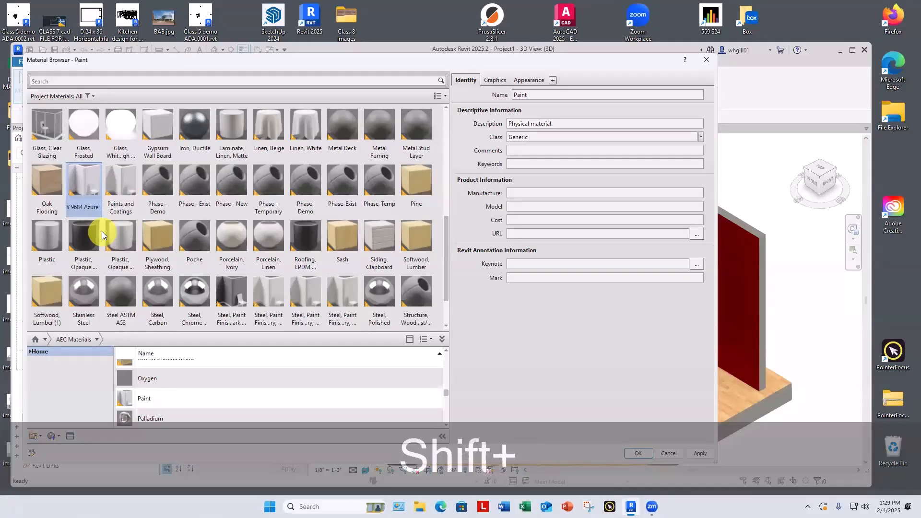
pyautogui.write('mater')
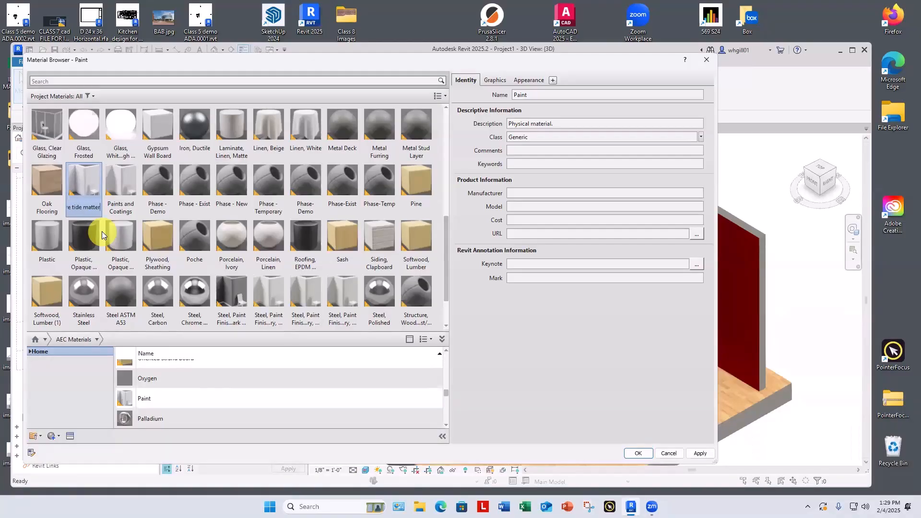
pyautogui.press('BackSpace')
pyautogui.press('BackSpace')
pyautogui.press('BackSpace')
pyautogui.write('te')
pyautogui.press('Return')
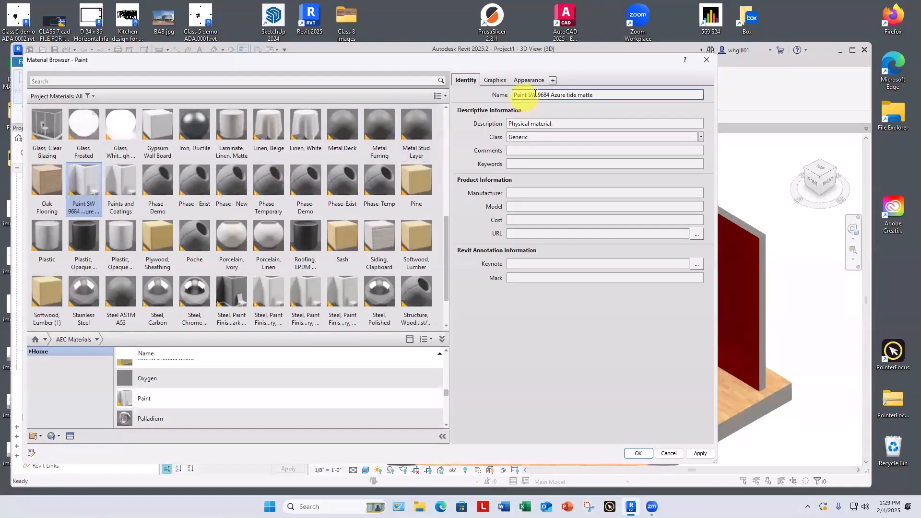
# Try to capitalize "Tide" in the paint material's name so it reads "Paint SW 9684 Azure Tide matte"
pyautogui.click(567, 94)
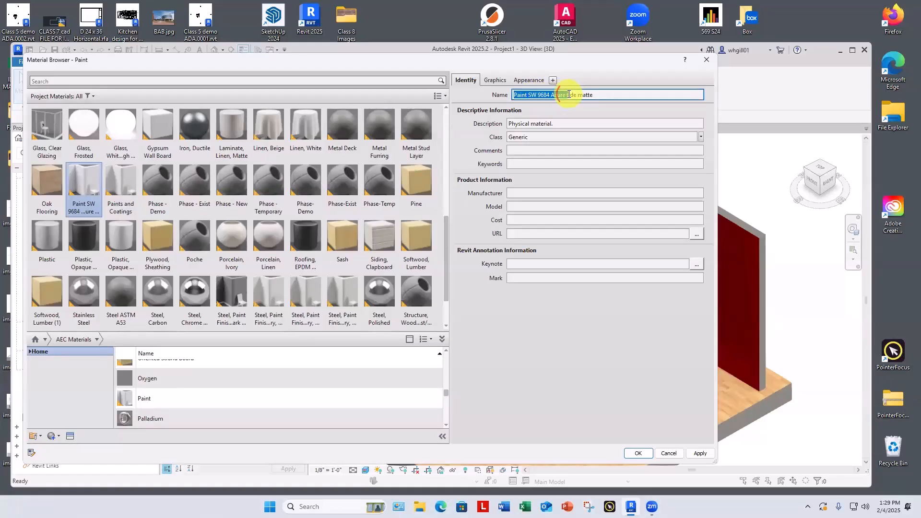
pyautogui.click(567, 94)
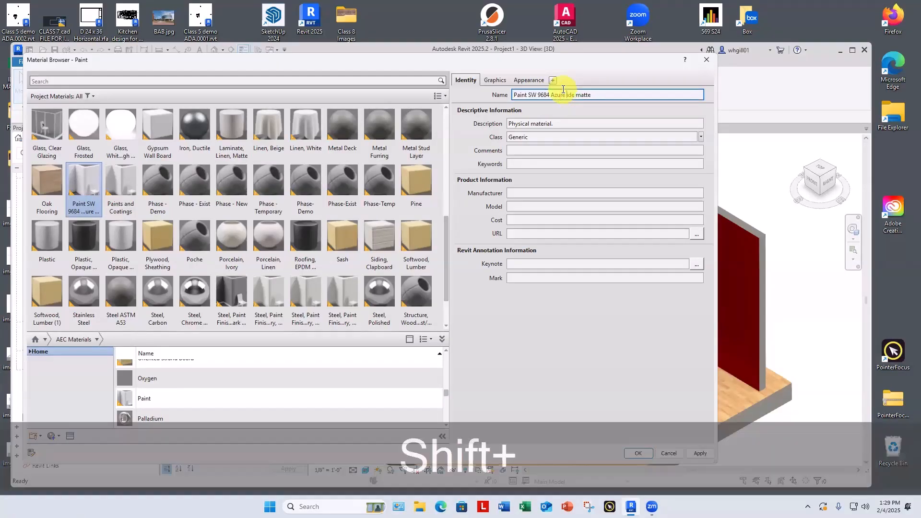
pyautogui.write('T')
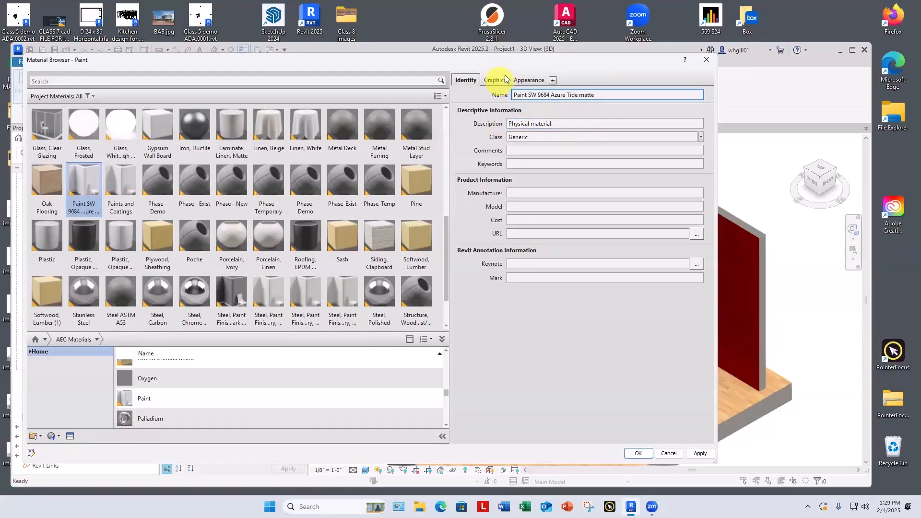
pyautogui.click(524, 82)
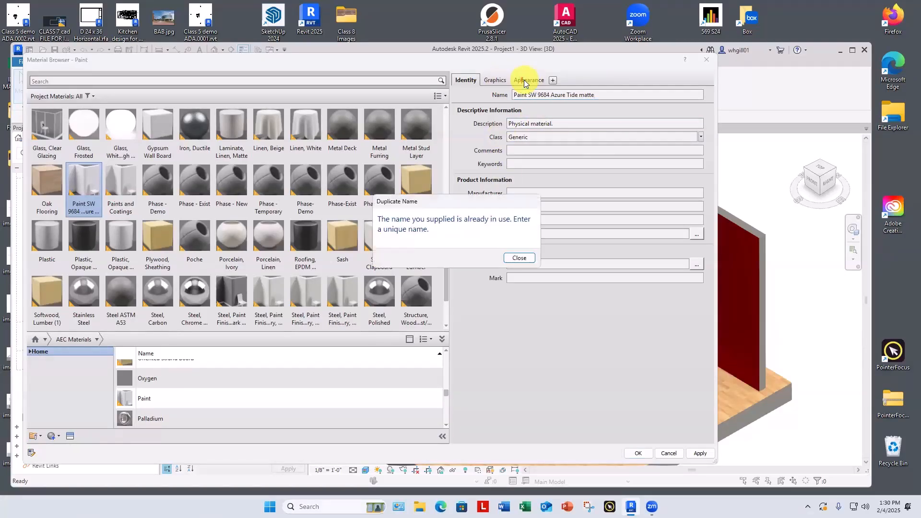
pyautogui.click(517, 257)
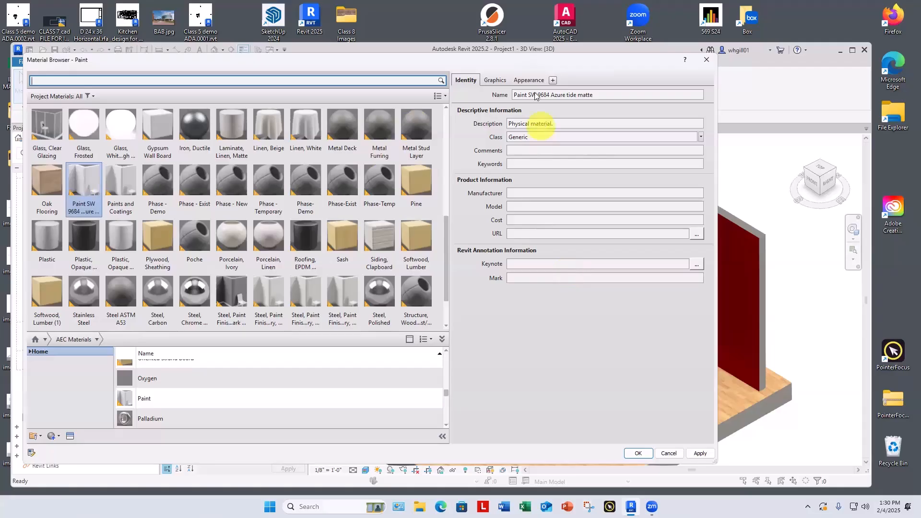
# Set the wall paint color in the Azure tide material's appearance to RGB 67, 101, 133
pyautogui.click(528, 80)
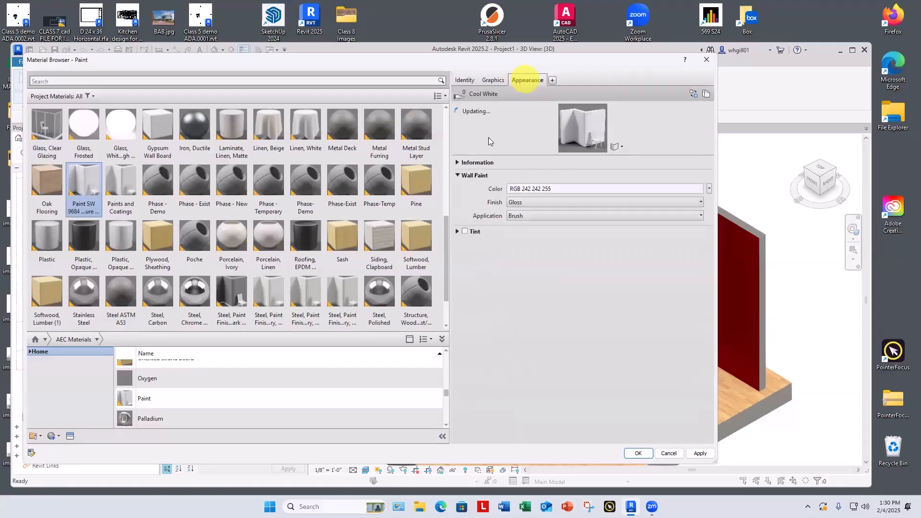
pyautogui.click(555, 189)
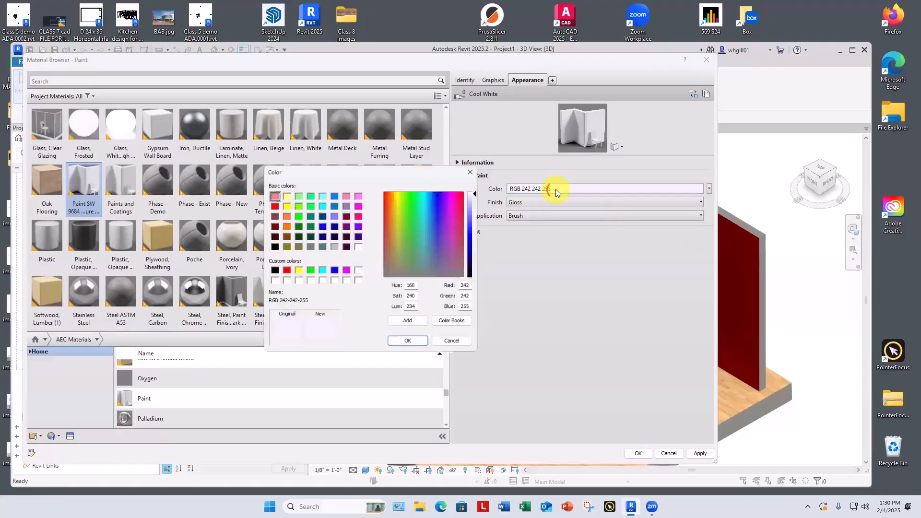
pyautogui.doubleClick(469, 286)
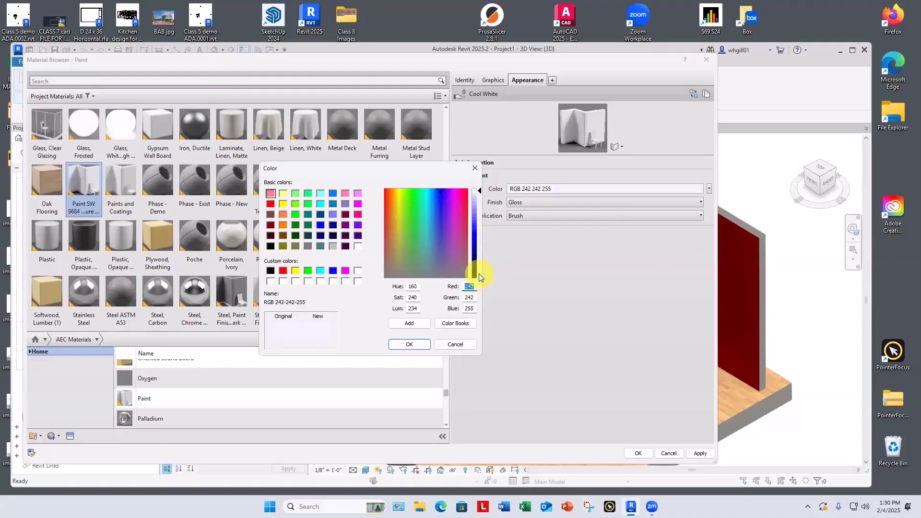
pyautogui.write('67')
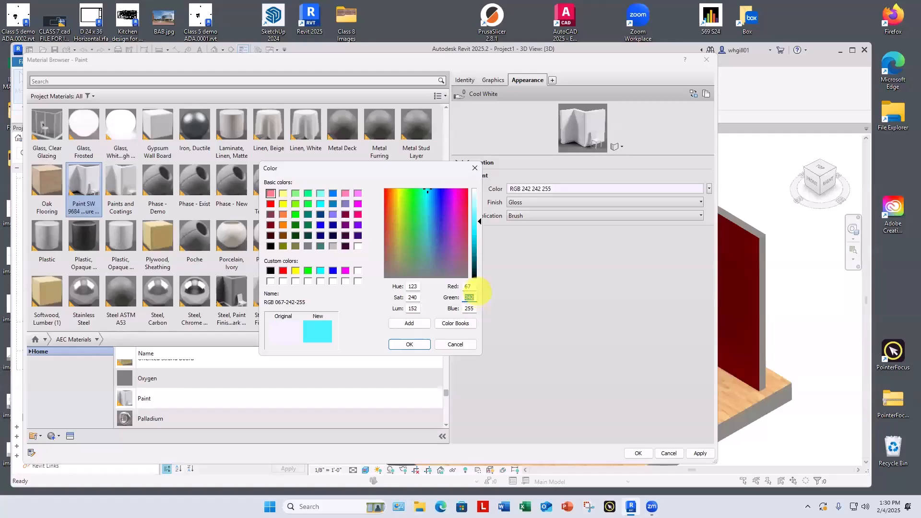
pyautogui.doubleClick(477, 297)
pyautogui.write('10')
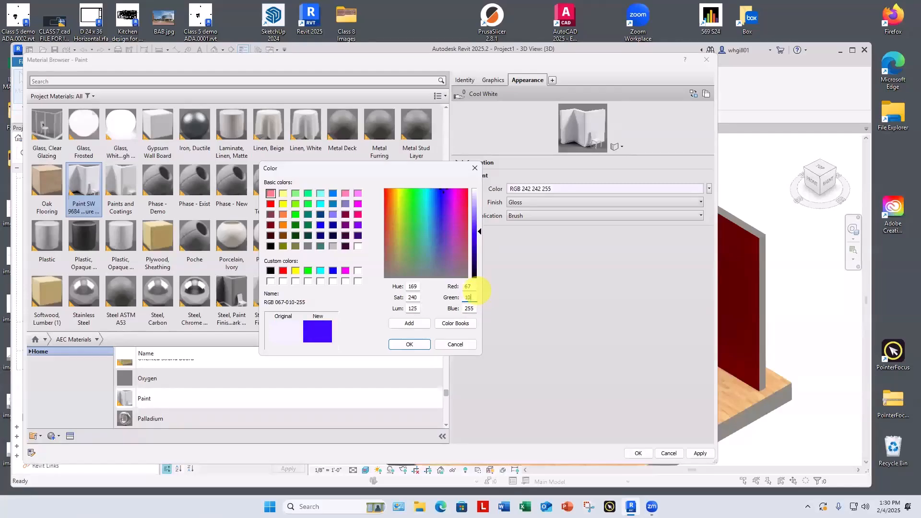
pyautogui.write('1')
pyautogui.doubleClick(477, 309)
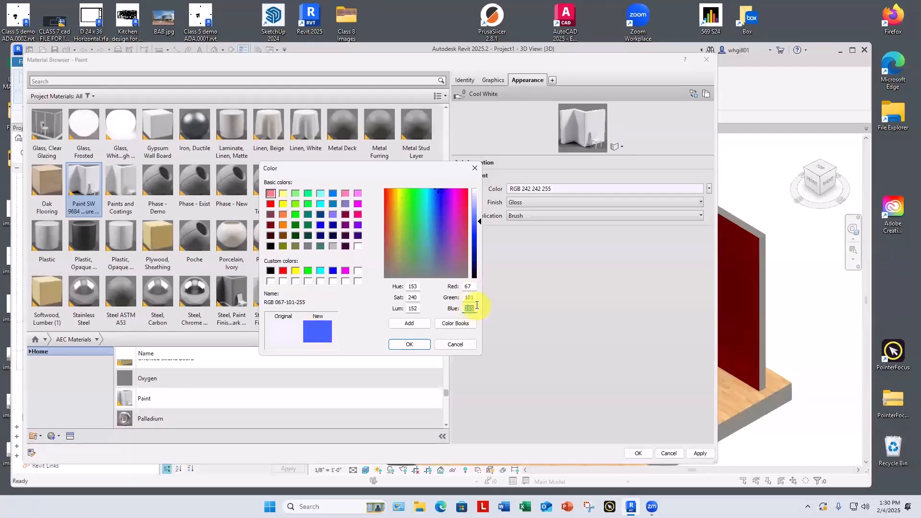
pyautogui.write('133')
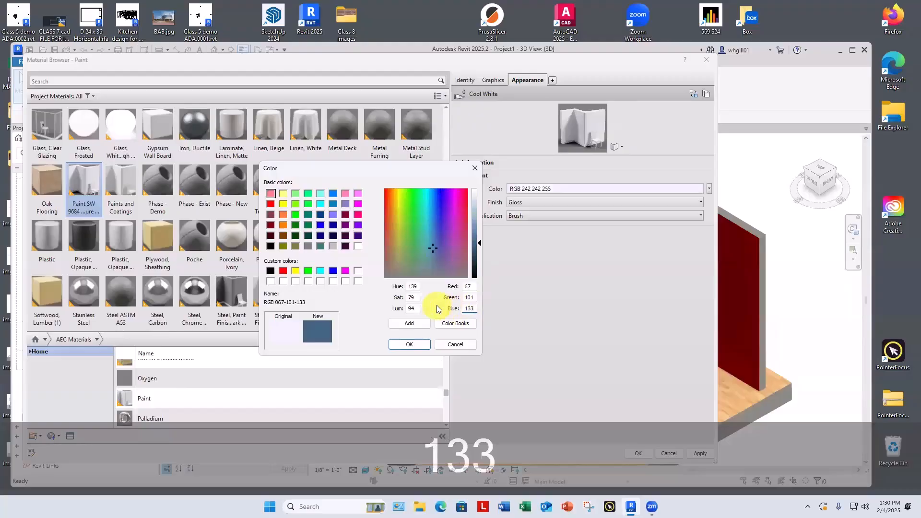
pyautogui.click(438, 307)
pyautogui.click(409, 344)
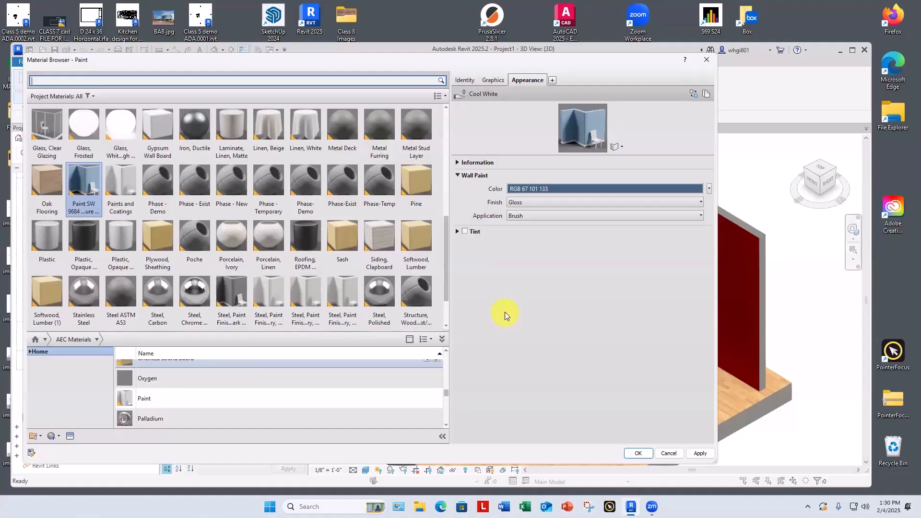
# Set the wall paint's finish to Flat/Matte and its application to Roller
pyautogui.click(543, 204)
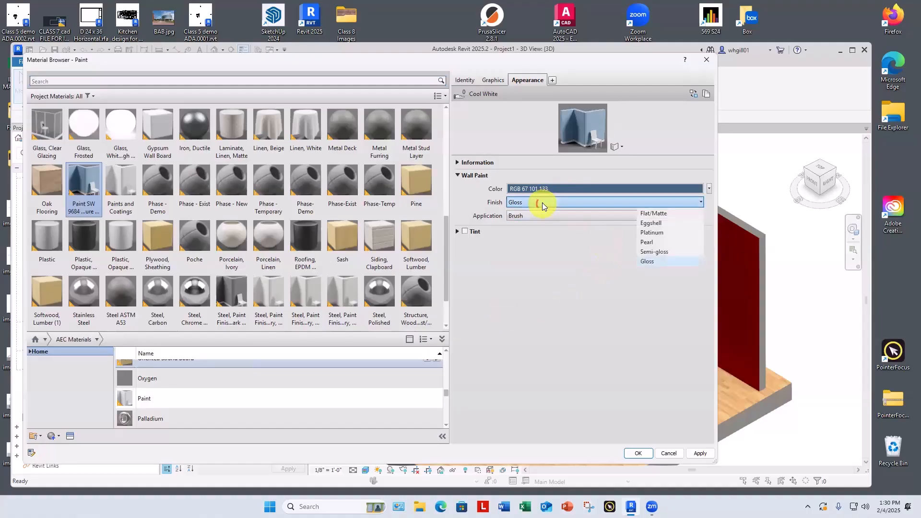
pyautogui.click(646, 213)
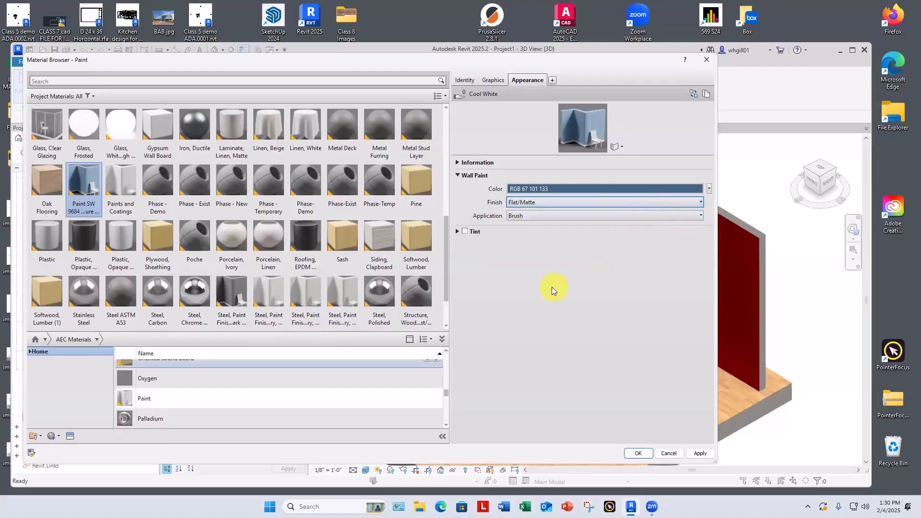
pyautogui.click(531, 216)
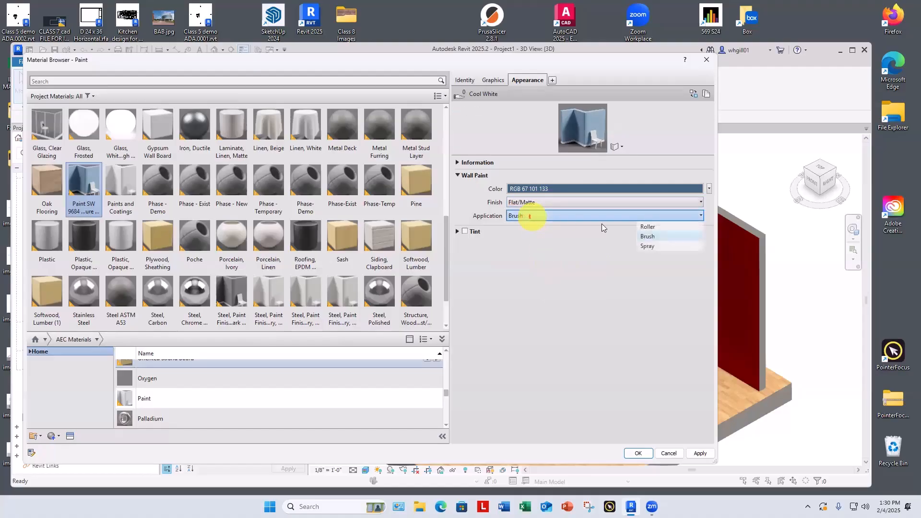
pyautogui.click(645, 227)
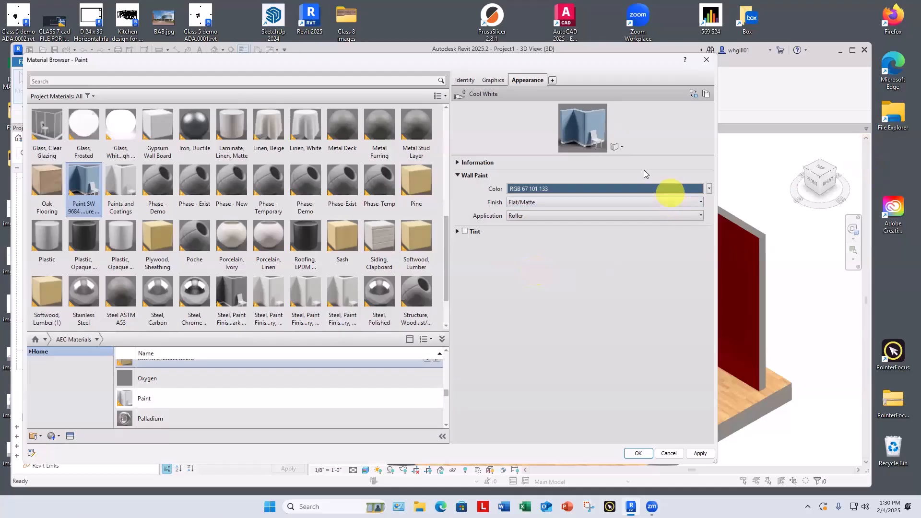
pyautogui.moveTo(645, 153); pyautogui.dragTo(649, 359)
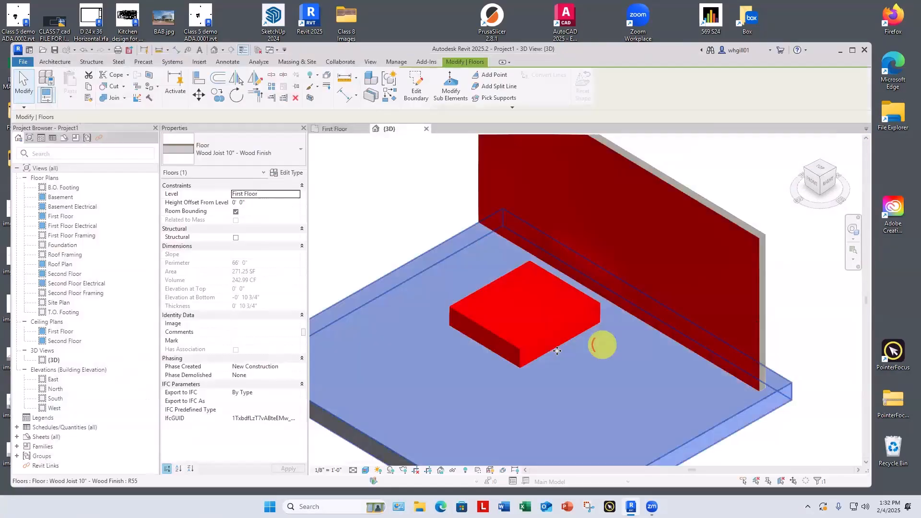
# Clear the floor selection in the 3D view and reopen the Material Browser at the Azure tide paint
pyautogui.click(390, 218)
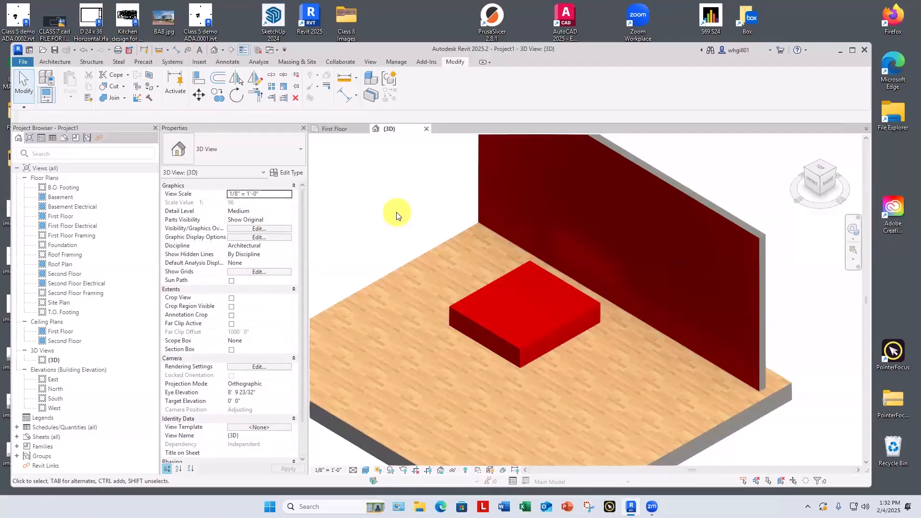
pyautogui.press('m')
pyautogui.press('m')
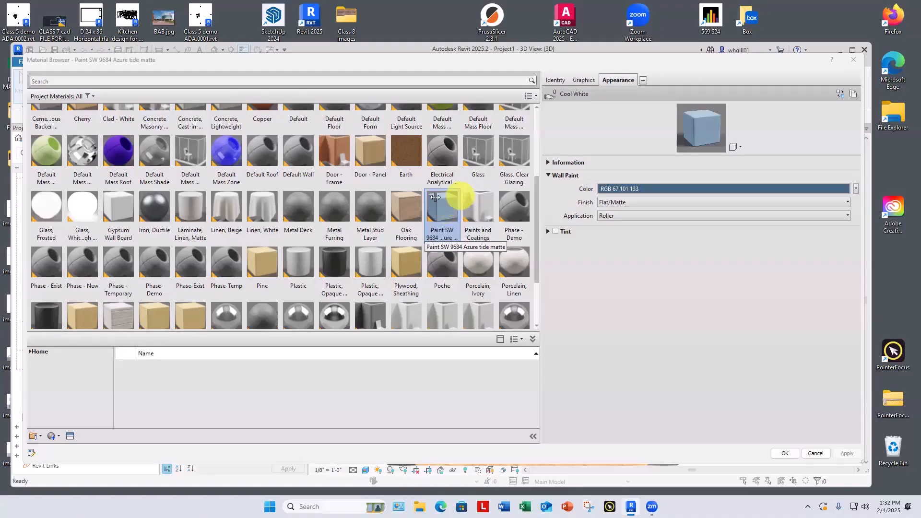
pyautogui.scroll(-1, 447, 210)
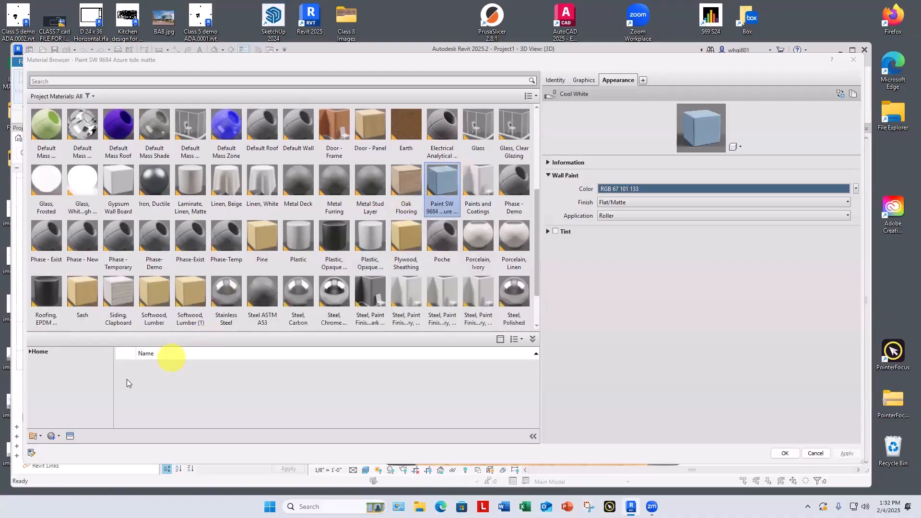
# Duplicate the Azure tide matte paint with its assets and name the copy "Paint SW 9684 Azure tide glossy"
pyautogui.rightClick(442, 189)
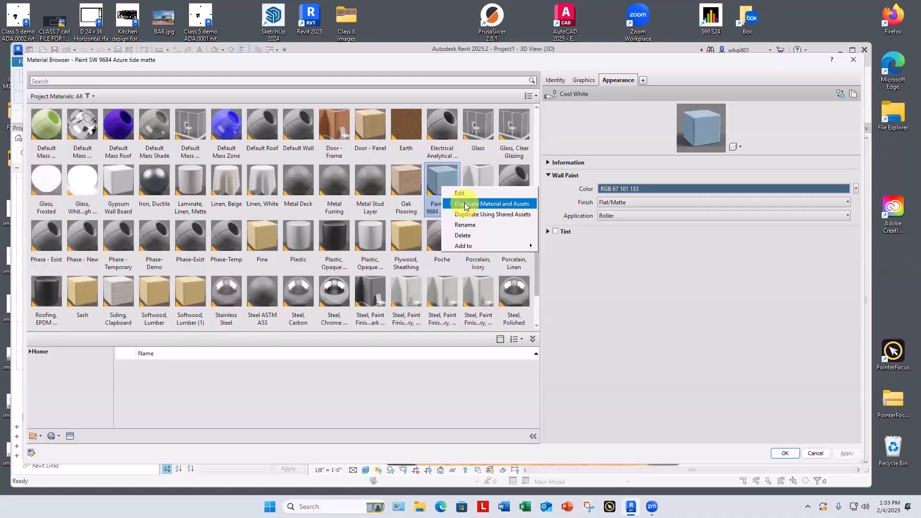
pyautogui.click(465, 206)
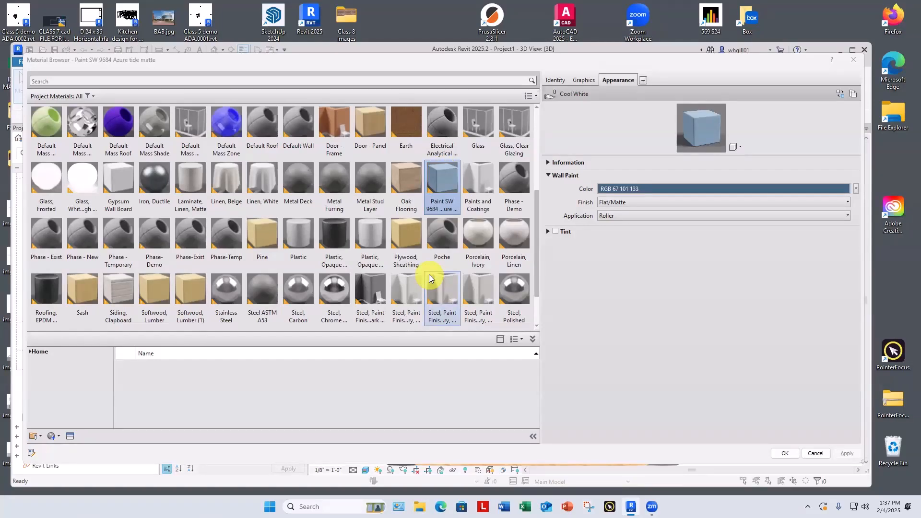
pyautogui.rightClick(437, 185)
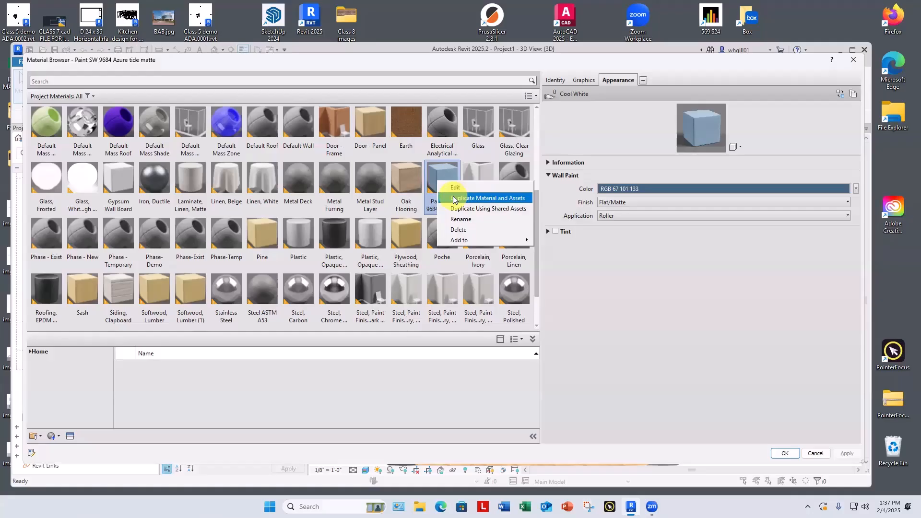
pyautogui.click(454, 199)
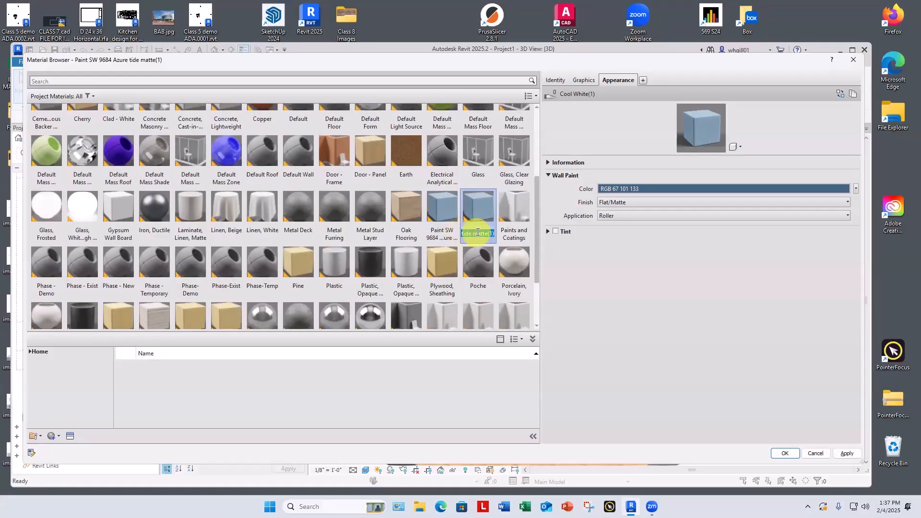
pyautogui.moveTo(473, 233); pyautogui.dragTo(495, 235)
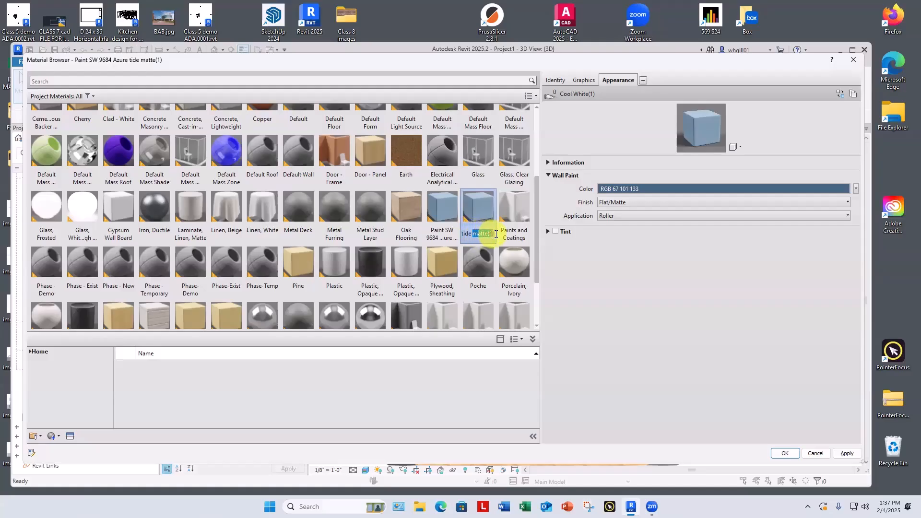
pyautogui.write('glossy')
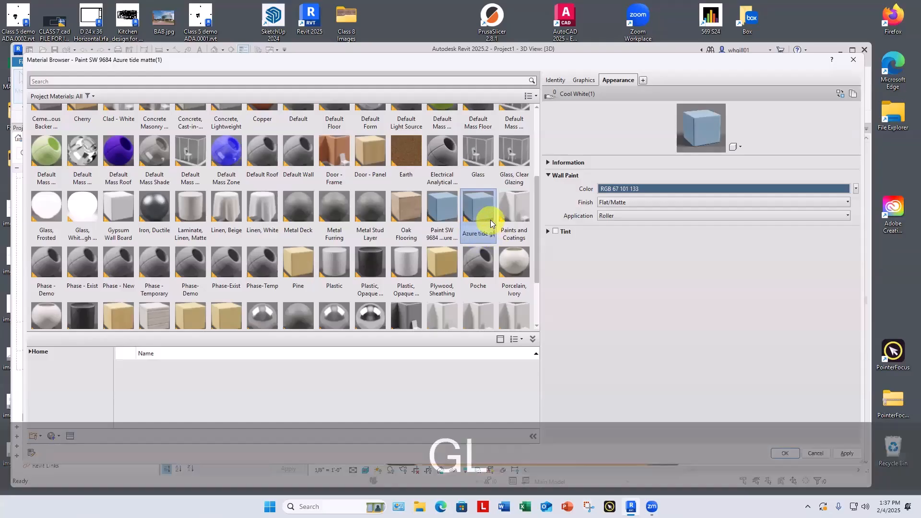
pyautogui.click(601, 258)
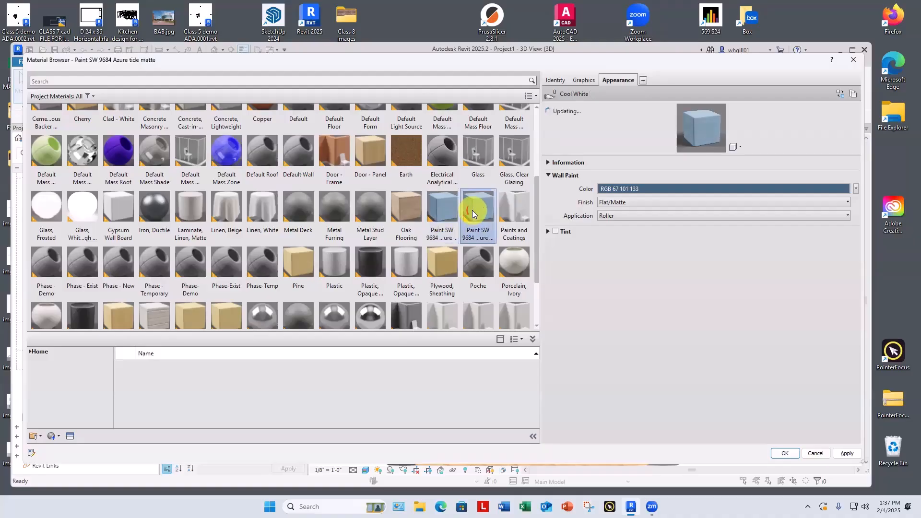
# Set the glossy Azure tide paint's finish to Gloss and its application to Brush, and accept the material changes
pyautogui.click(444, 220)
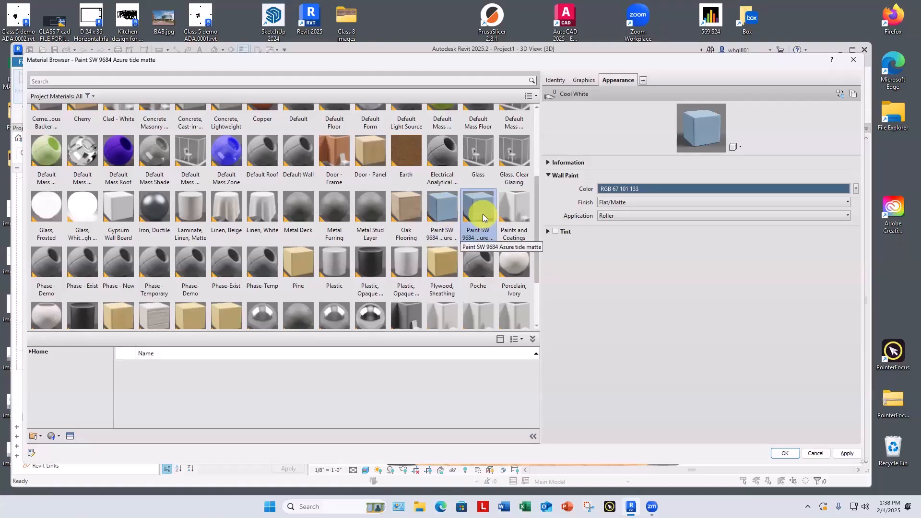
pyautogui.click(447, 217)
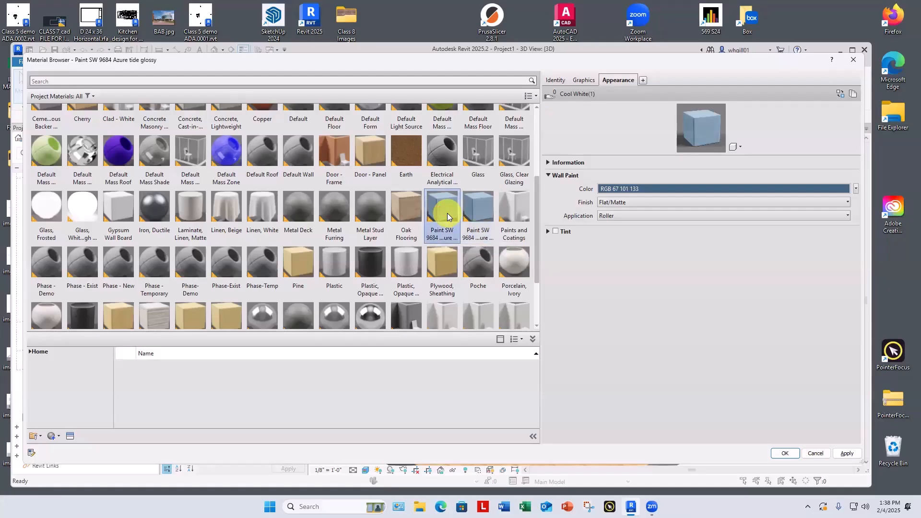
pyautogui.click(660, 203)
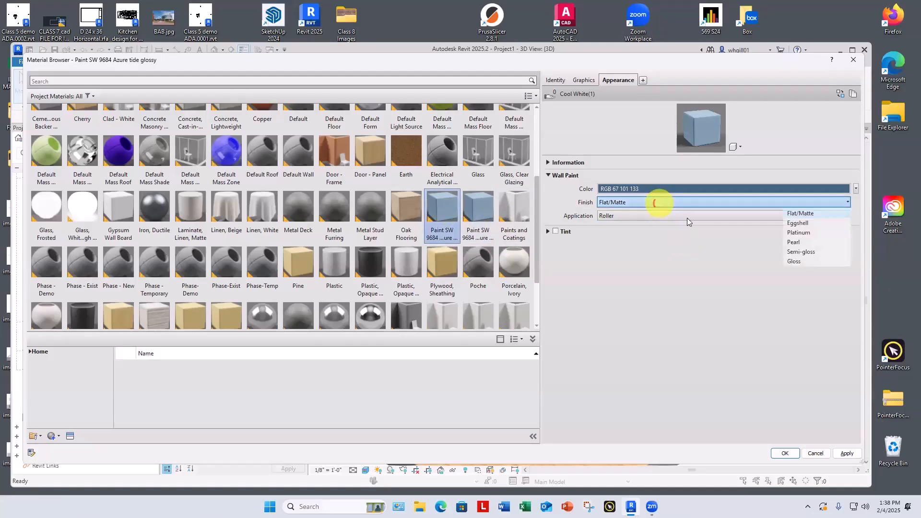
pyautogui.click(796, 262)
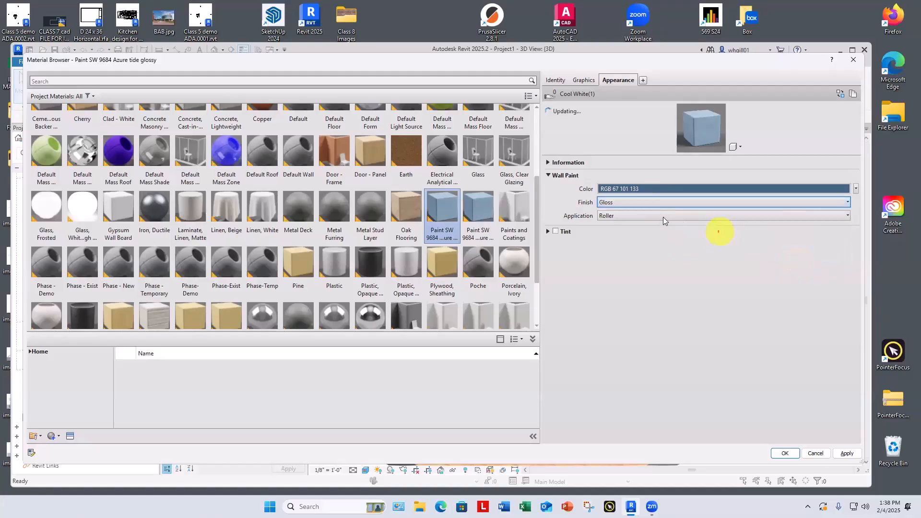
pyautogui.click(645, 215)
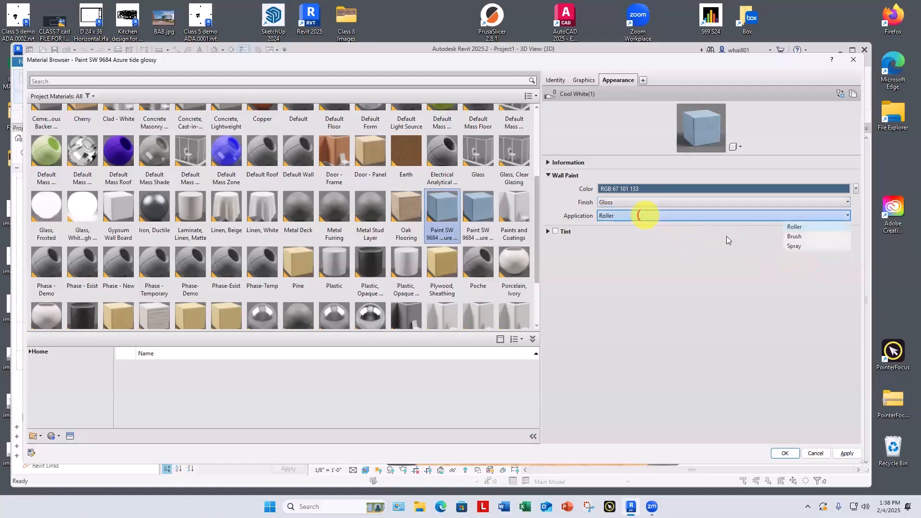
pyautogui.click(794, 236)
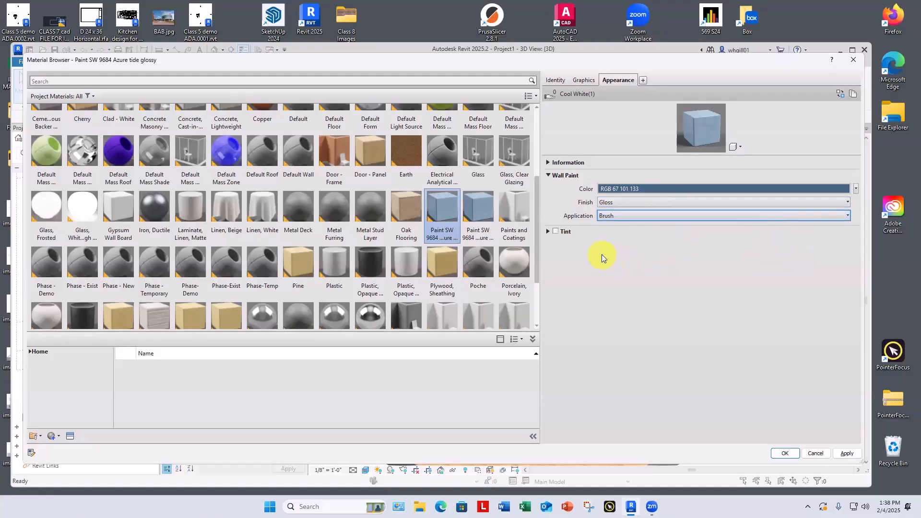
pyautogui.click(784, 454)
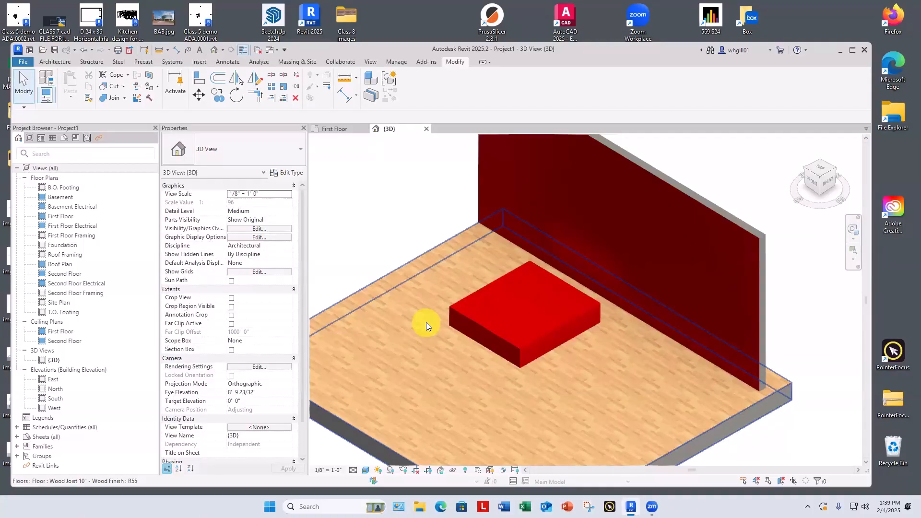
# Clear the floor selection and view Carpet squares.jpg from the desktop's Class 8 Images folder
pyautogui.press('Escape')
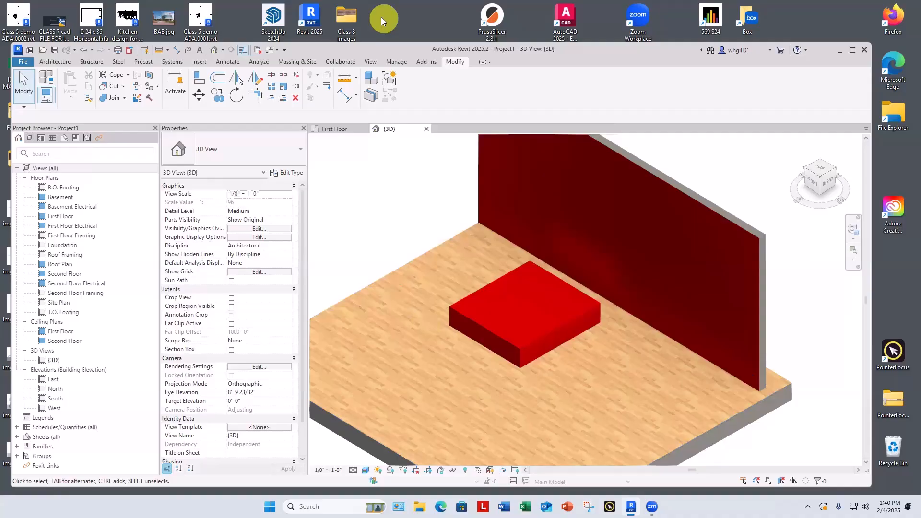
pyautogui.doubleClick(343, 15)
pyautogui.doubleClick(436, 157)
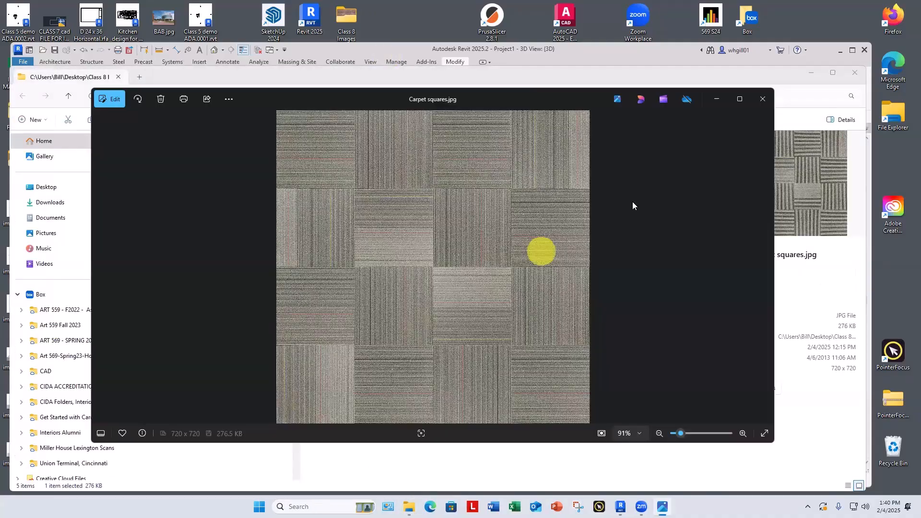
pyautogui.click(762, 99)
# Delete the Class 8 Images folder from the desktop and open Class 8 Images.zip in Downloads
pyautogui.rightClick(347, 16)
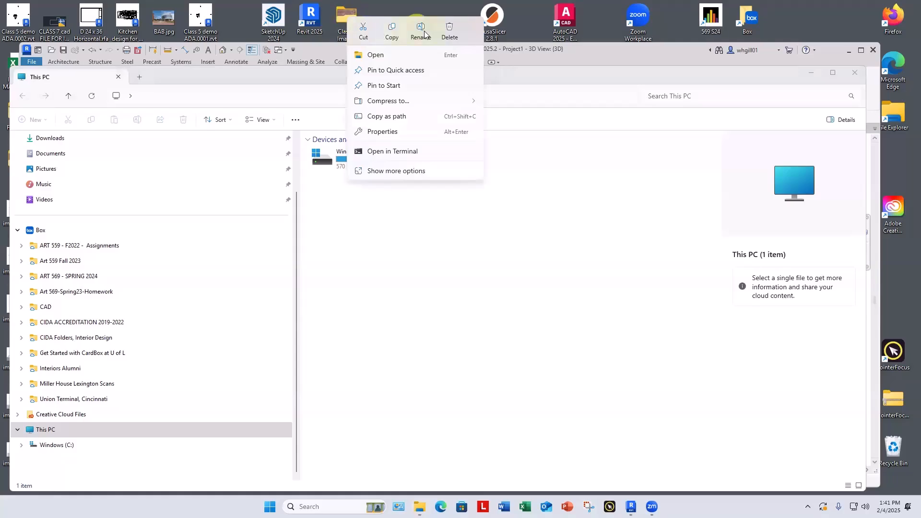
pyautogui.click(450, 28)
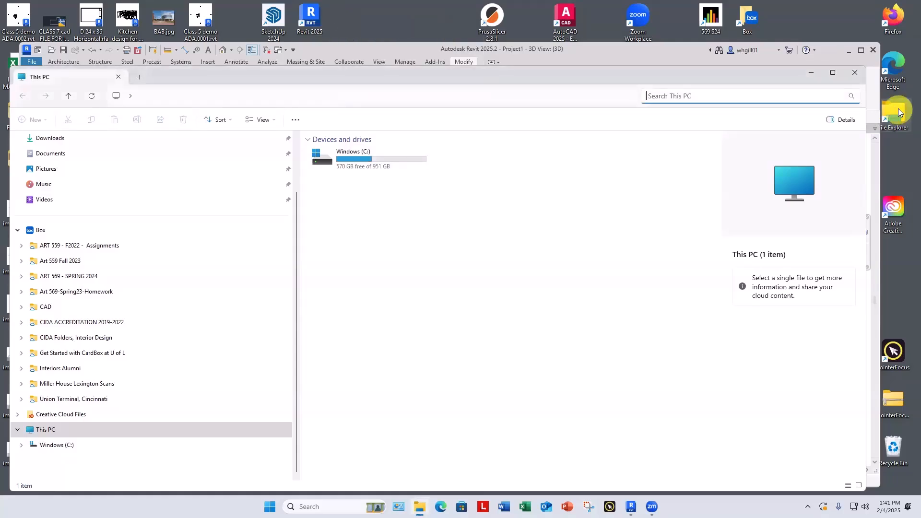
pyautogui.click(54, 138)
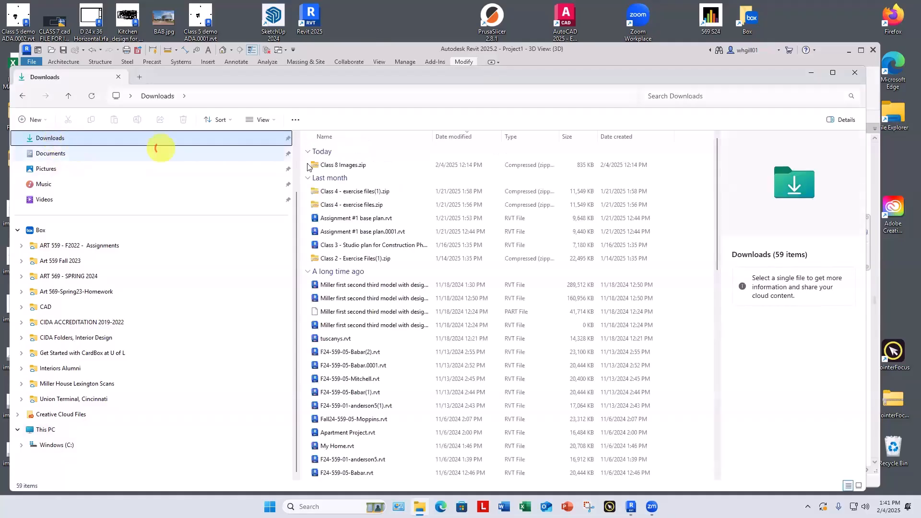
pyautogui.doubleClick(331, 165)
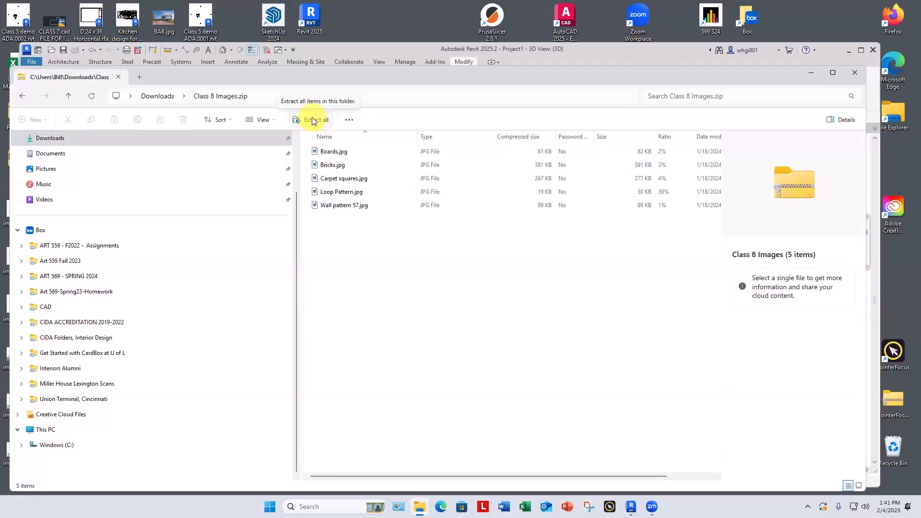
# Extract all images from Class 8 Images.zip into a new Documents folder named "My Revit Materials"
pyautogui.click(313, 120)
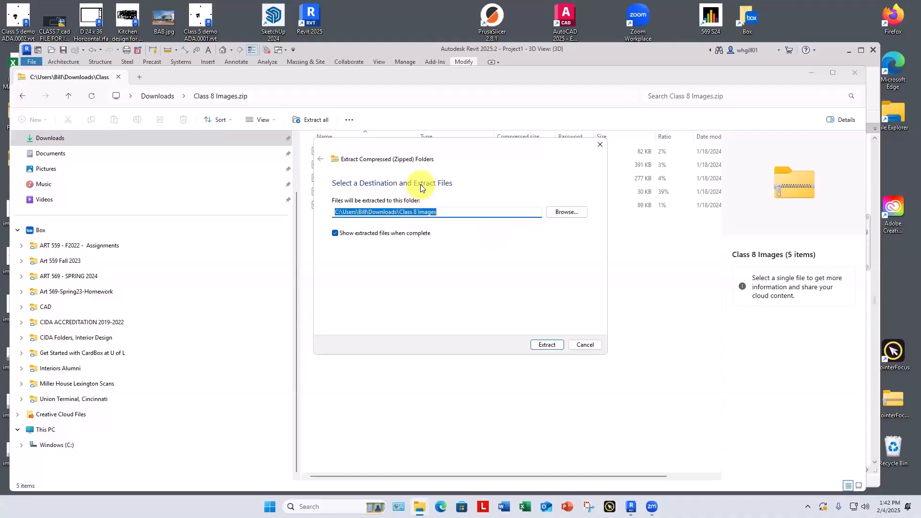
pyautogui.click(560, 211)
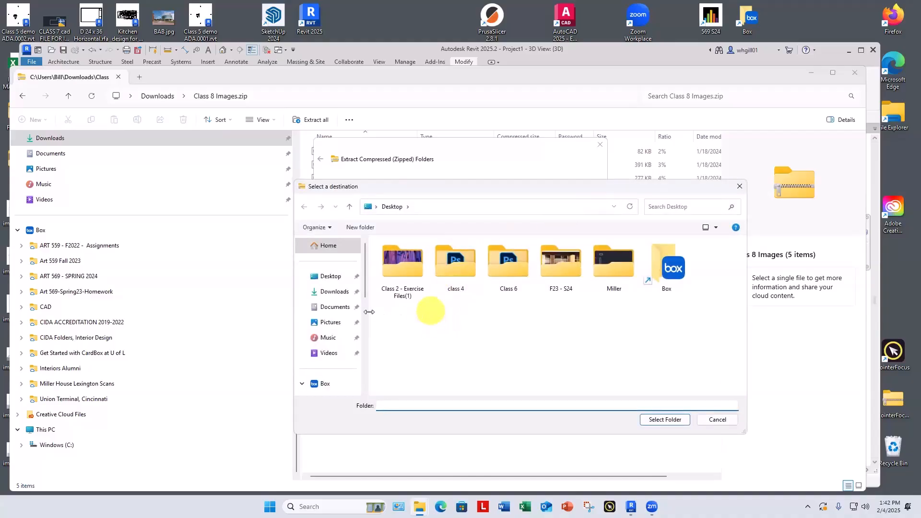
pyautogui.click(352, 307)
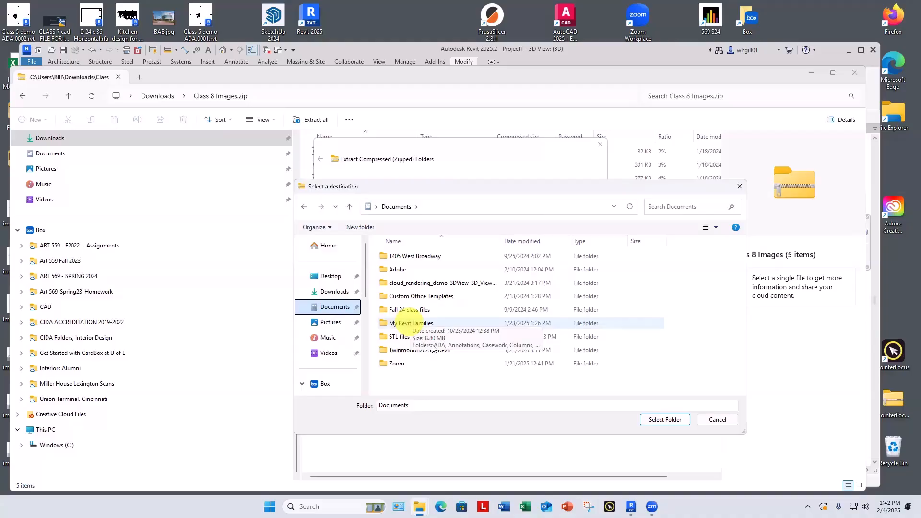
pyautogui.rightClick(448, 380)
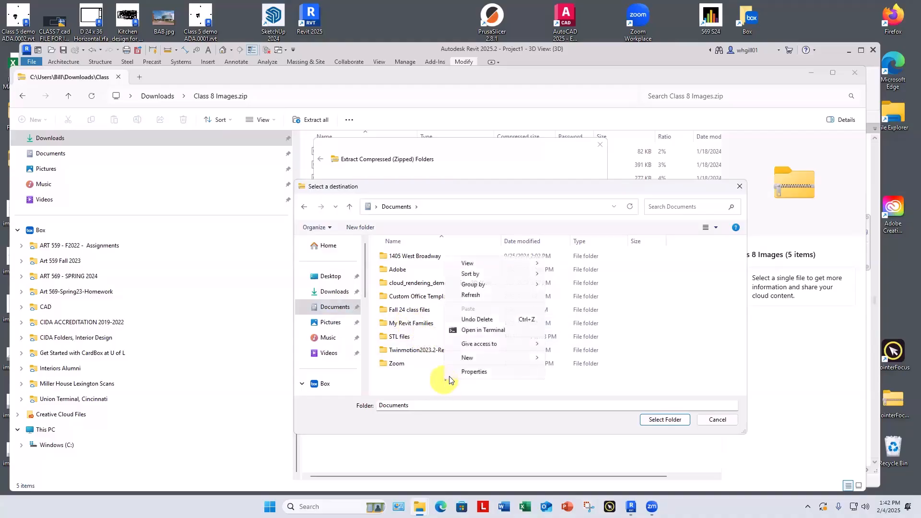
pyautogui.moveTo(468, 357)
pyautogui.click(566, 358)
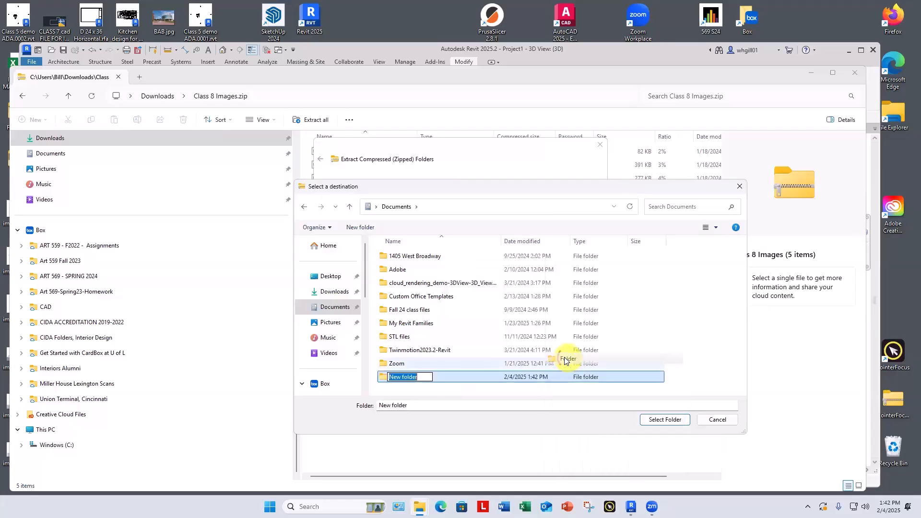
pyautogui.write('My ')
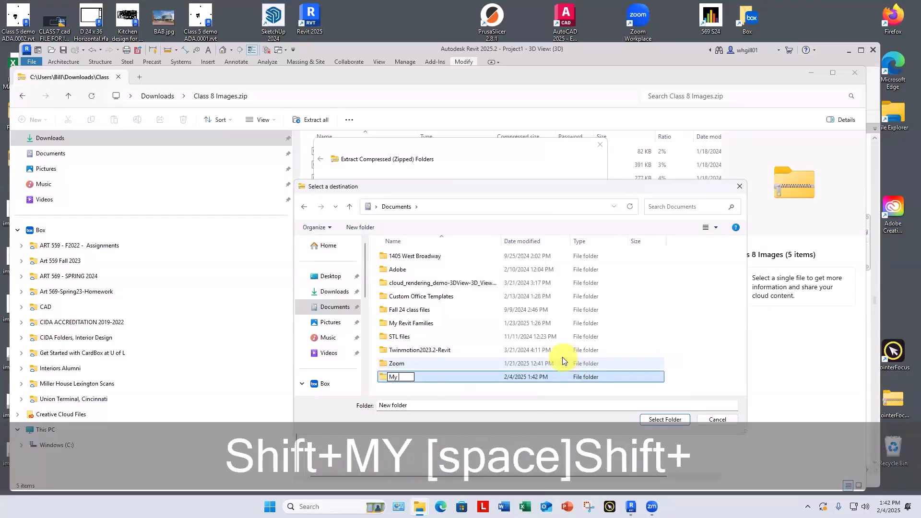
pyautogui.write('Revit Materials')
pyautogui.press('Return')
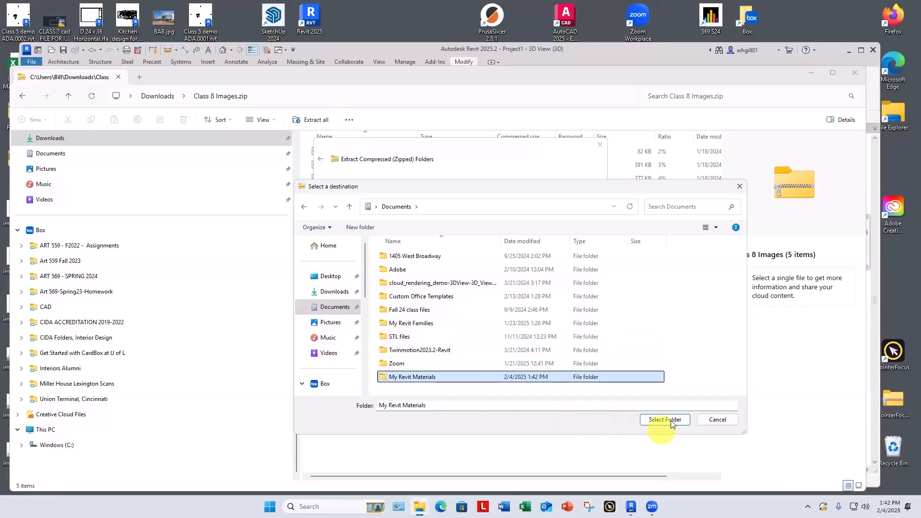
pyautogui.click(659, 420)
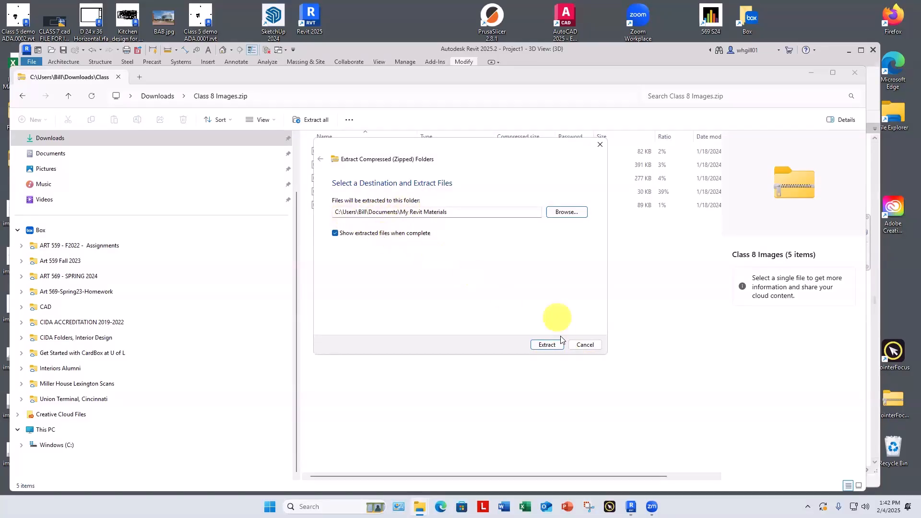
pyautogui.click(545, 345)
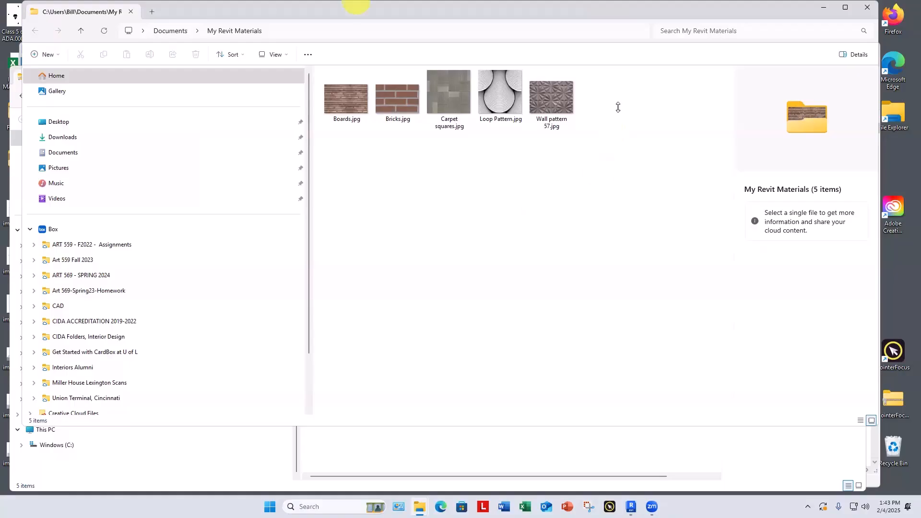
# Switch back to Revit and reopen the Material Browser to look through the project materials
pyautogui.moveTo(288, 10); pyautogui.dragTo(287, 14)
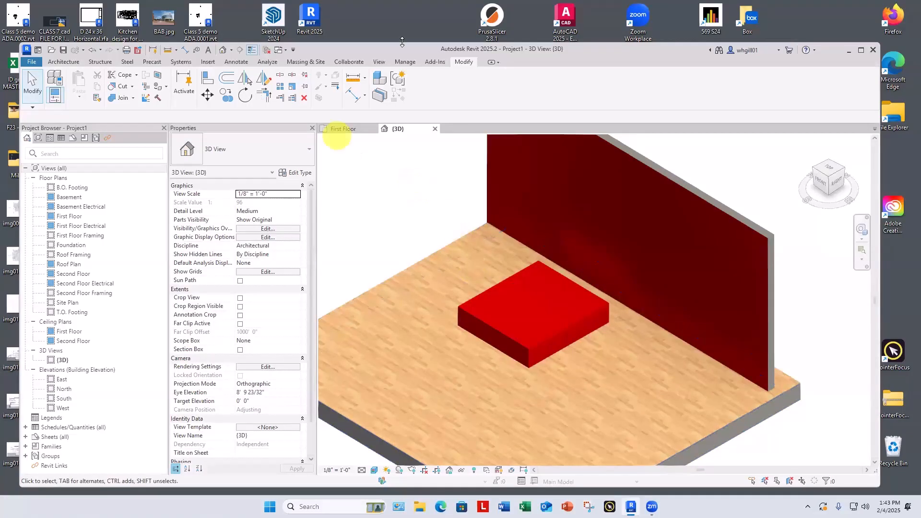
pyautogui.click(406, 61)
pyautogui.click(53, 83)
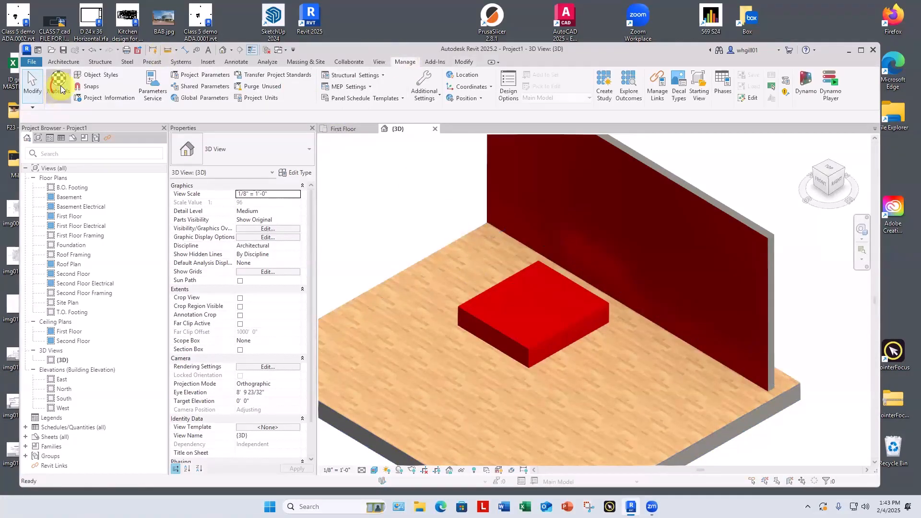
pyautogui.scroll(-1, 230, 288)
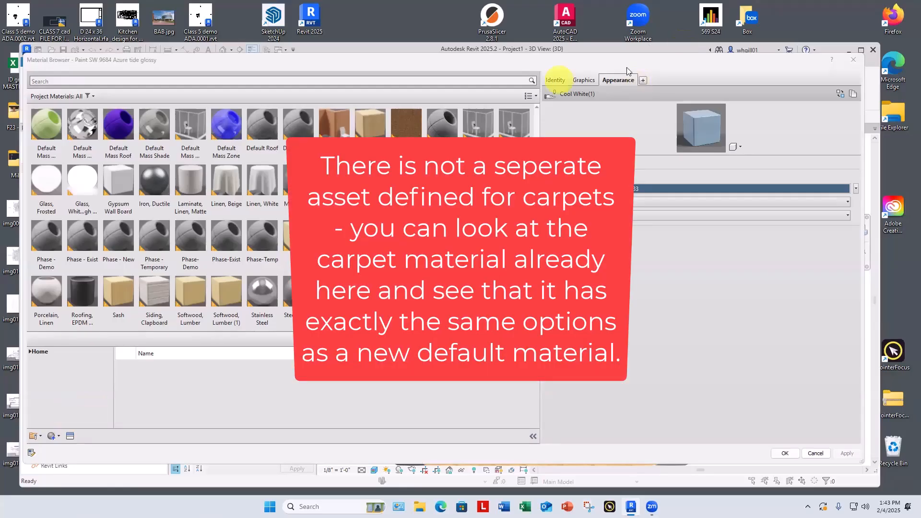
# Reopen the Material Browser and create a new material
pyautogui.click(853, 60)
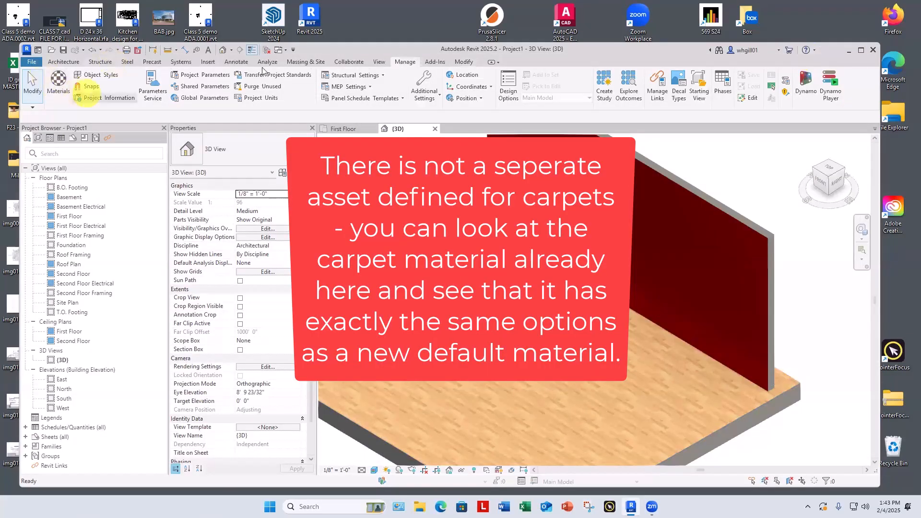
pyautogui.click(56, 81)
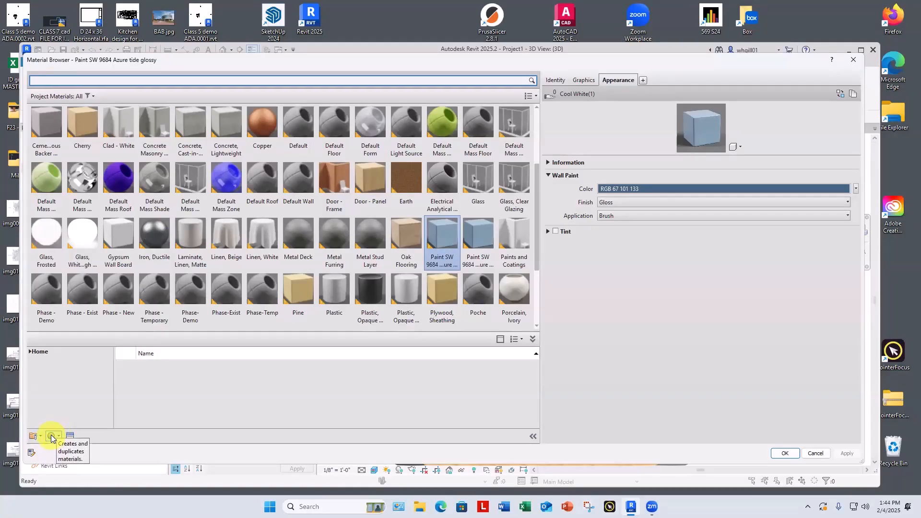
pyautogui.click(51, 438)
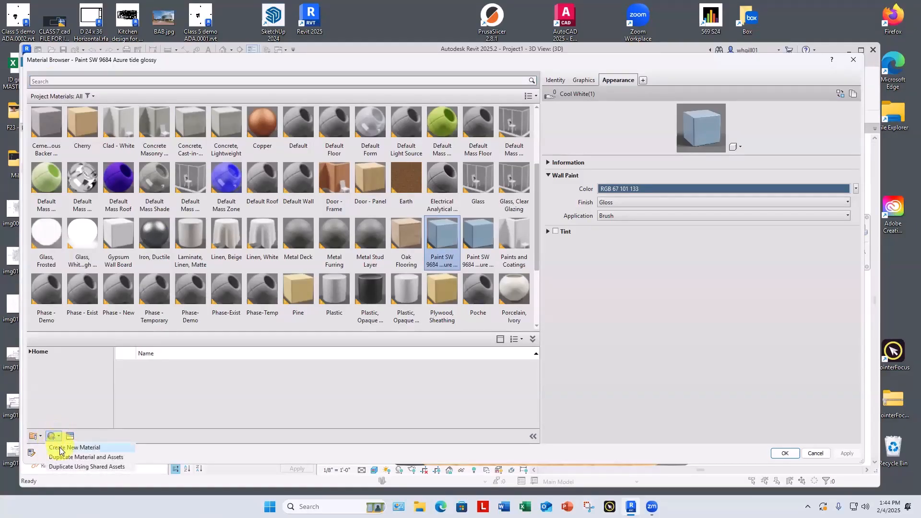
pyautogui.click(67, 448)
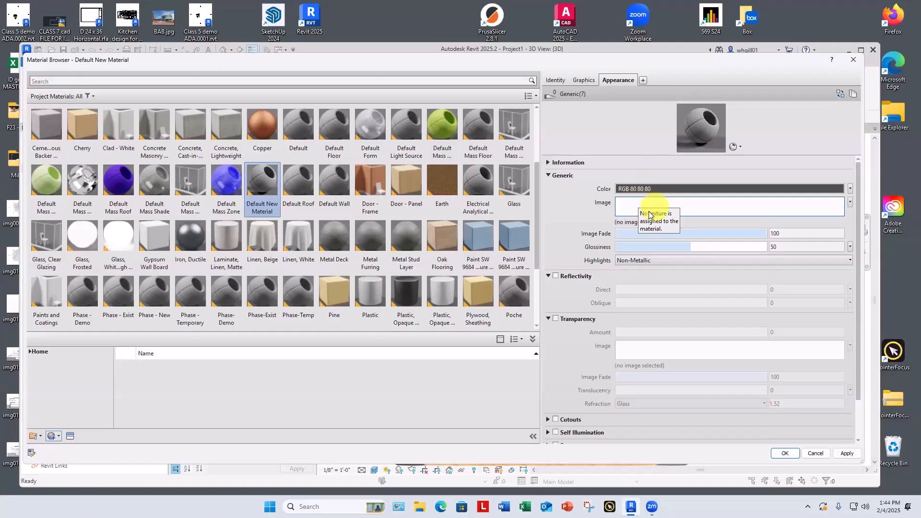
# Browse for the material's image in the My Revit Materials folder under Documents and add that folder to the file dialog's places
pyautogui.click(636, 206)
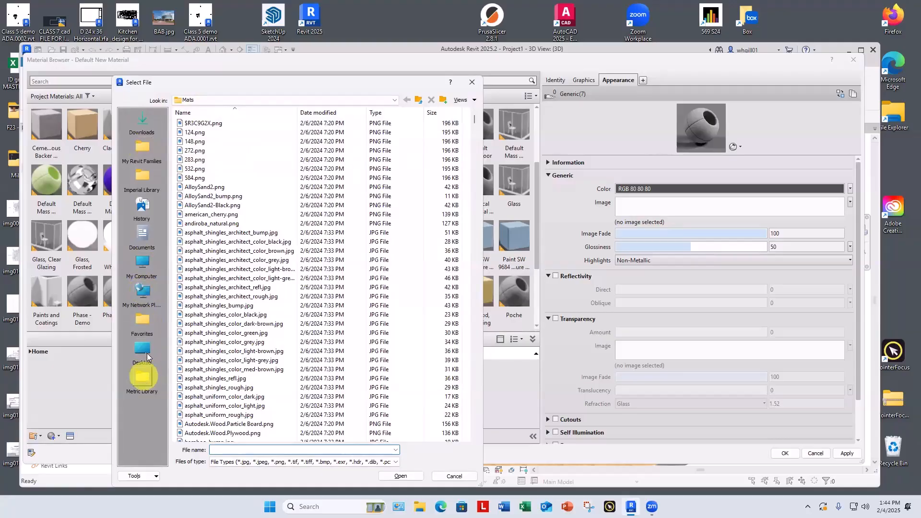
pyautogui.click(140, 236)
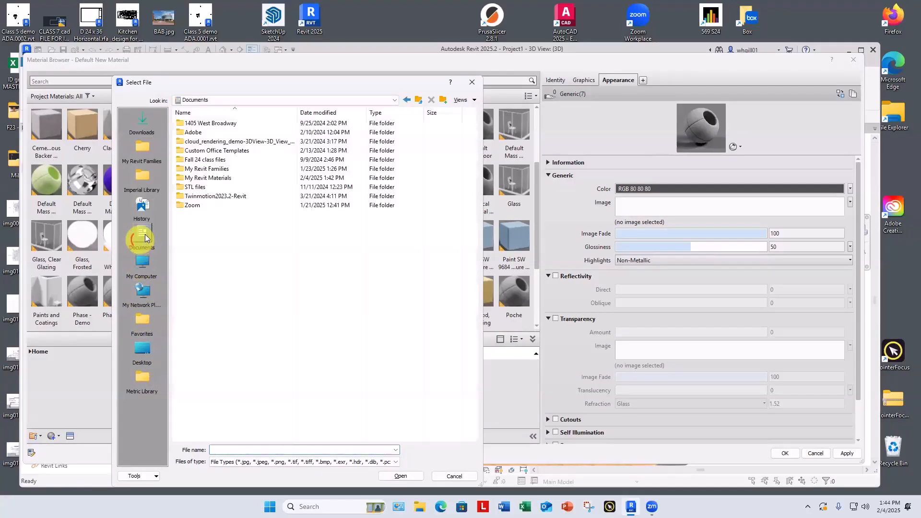
pyautogui.doubleClick(206, 178)
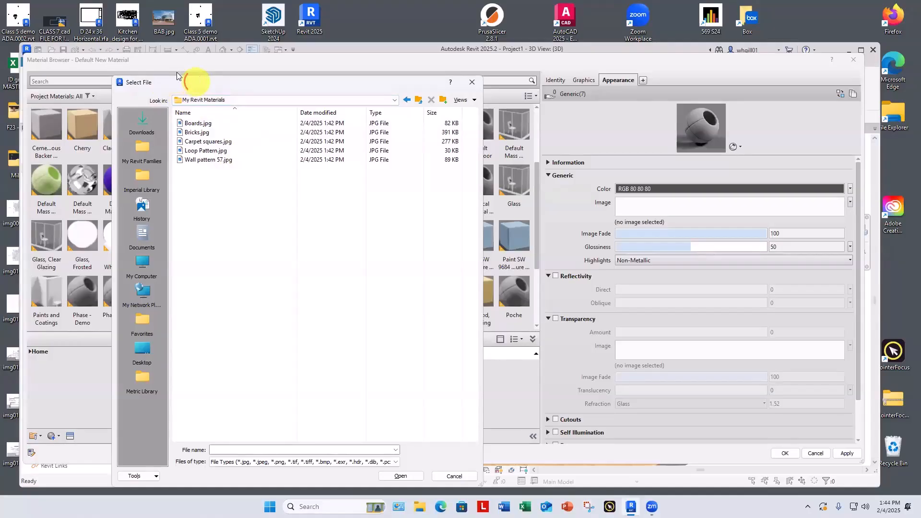
pyautogui.moveTo(195, 77); pyautogui.dragTo(192, 62)
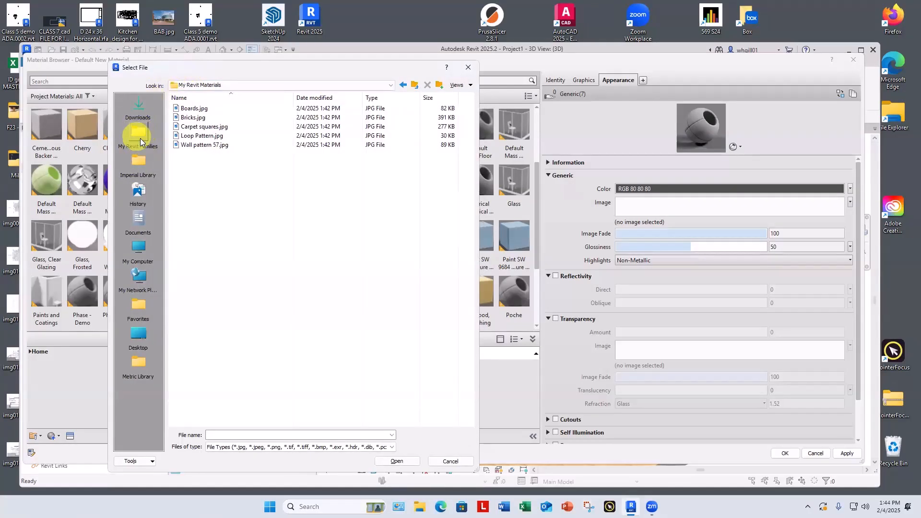
pyautogui.click(150, 461)
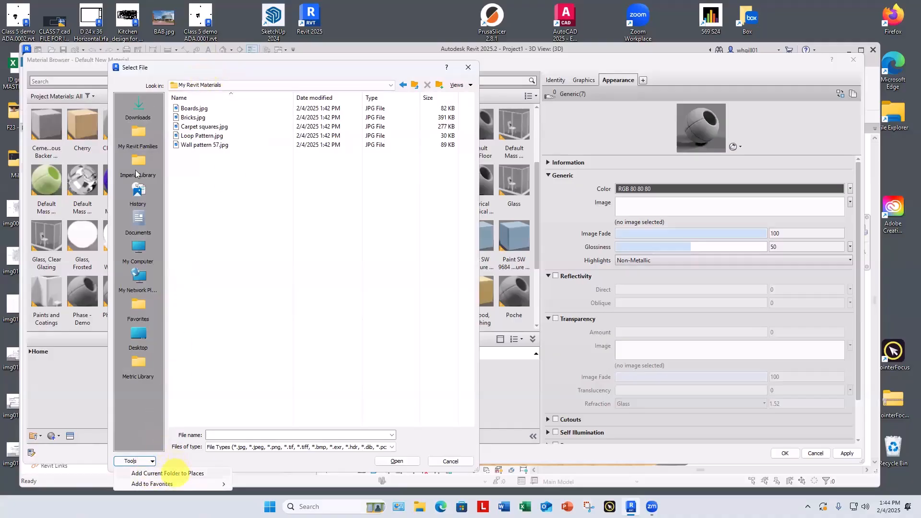
pyautogui.click(157, 474)
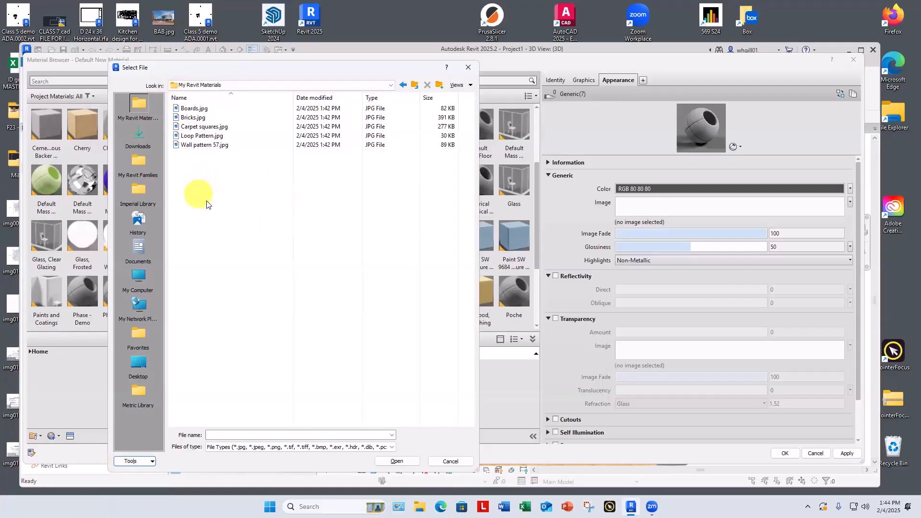
# Load Carpet squares.jpg as the new material's appearance image
pyautogui.click(197, 127)
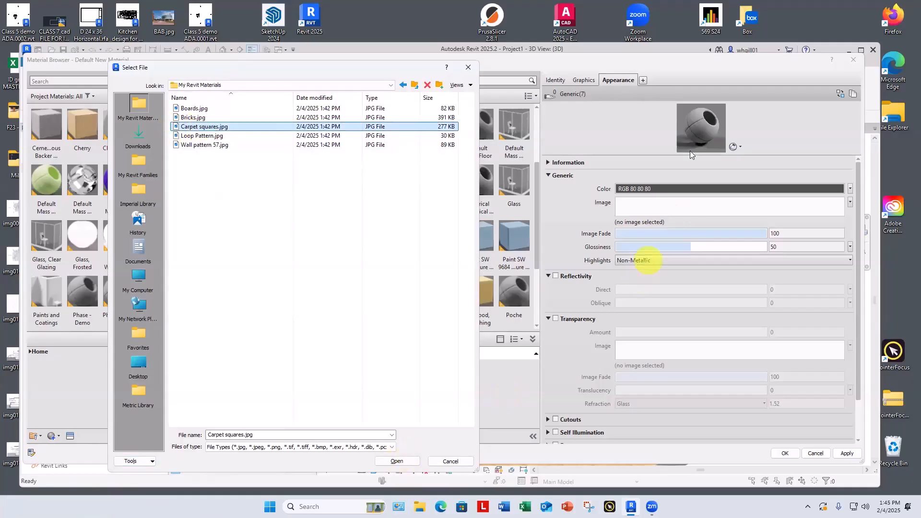
pyautogui.moveTo(235, 71); pyautogui.dragTo(228, 30)
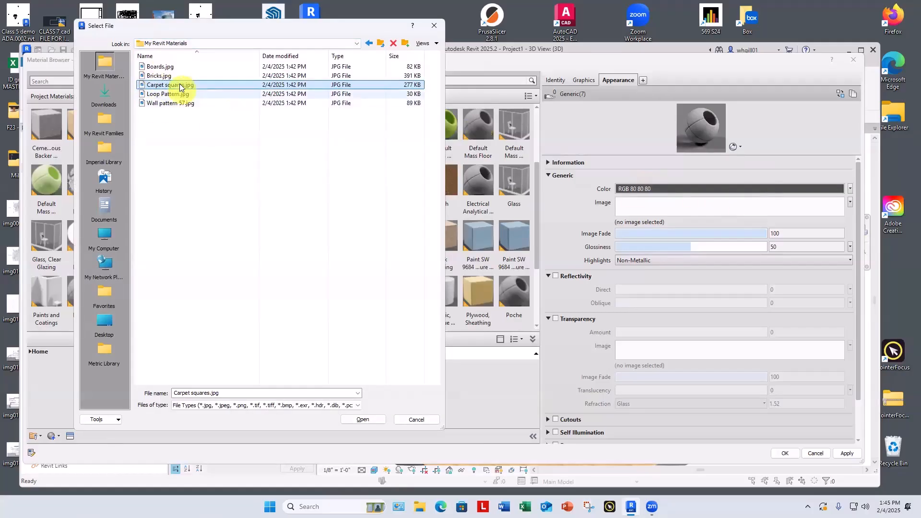
pyautogui.click(364, 420)
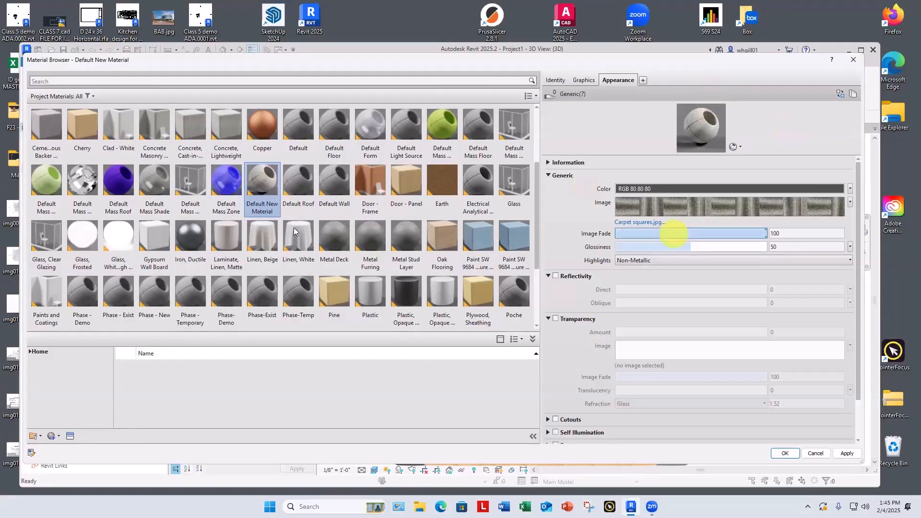
# Rename the new material to "_BG carpet squares"
pyautogui.click(264, 179)
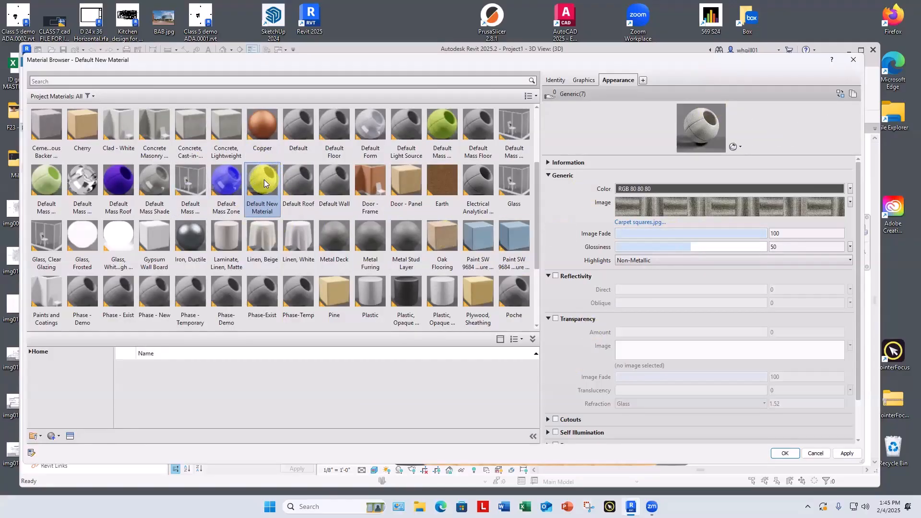
pyautogui.rightClick(265, 181)
pyautogui.click(290, 217)
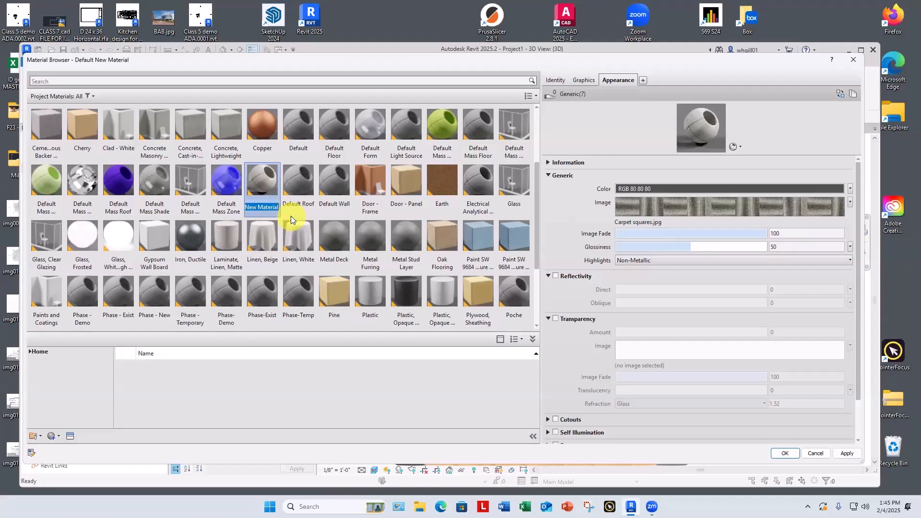
pyautogui.write('_BG car')
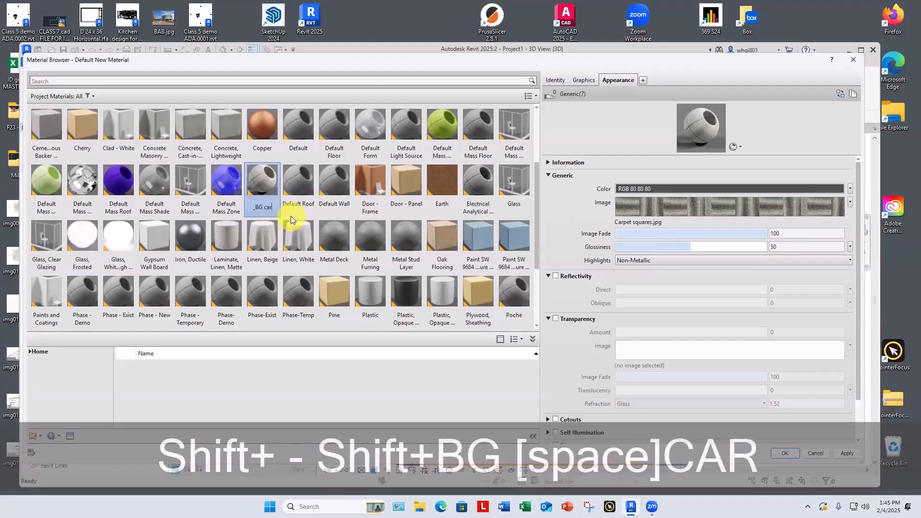
pyautogui.write('pet squares')
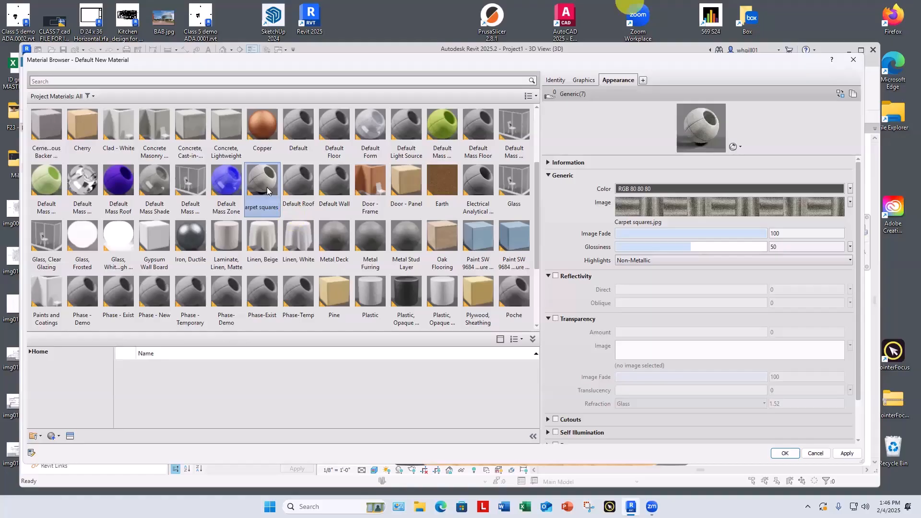
pyautogui.press('Return')
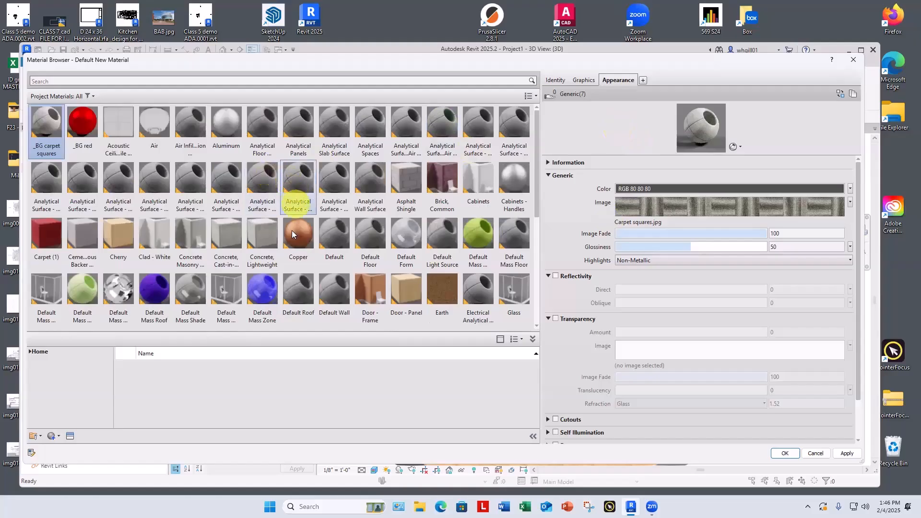
# Set the preview scene of the carpet squares material to Plane and enlarge the preview area
pyautogui.click(52, 130)
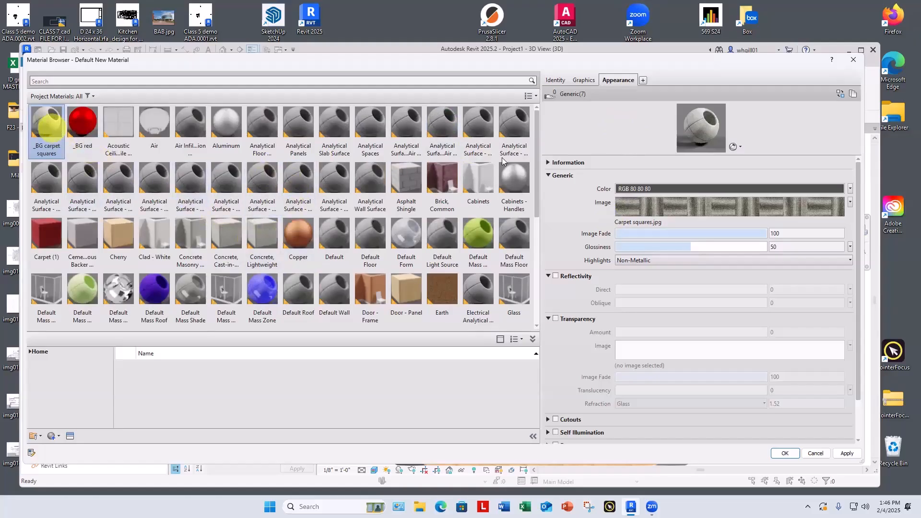
pyautogui.click(737, 148)
pyautogui.moveTo(730, 158)
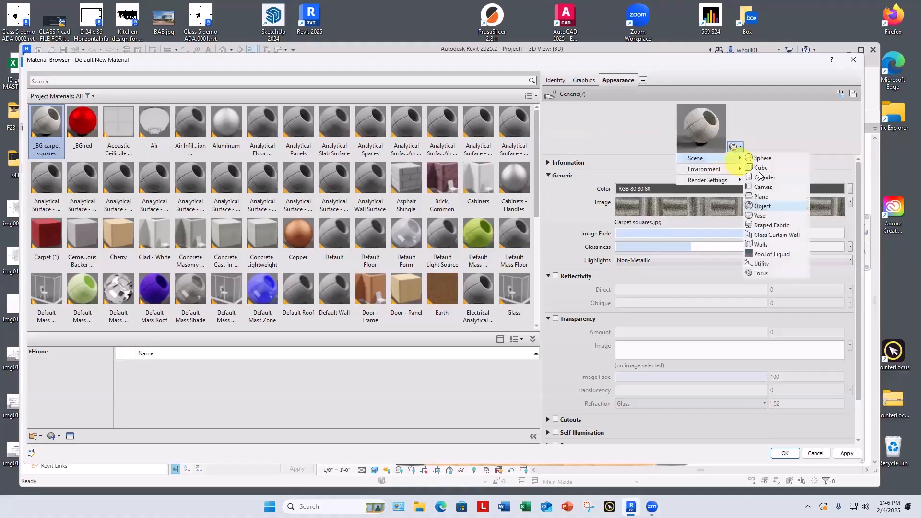
pyautogui.click(763, 196)
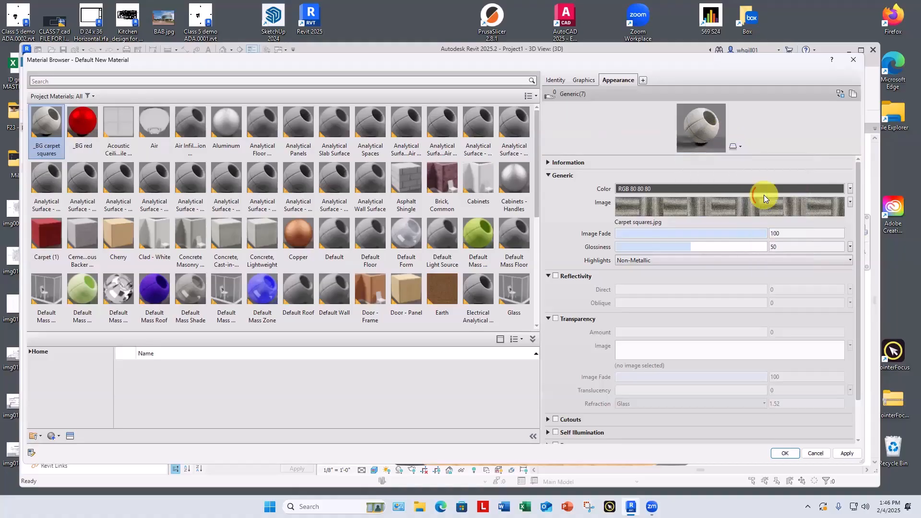
pyautogui.moveTo(755, 153); pyautogui.dragTo(768, 300)
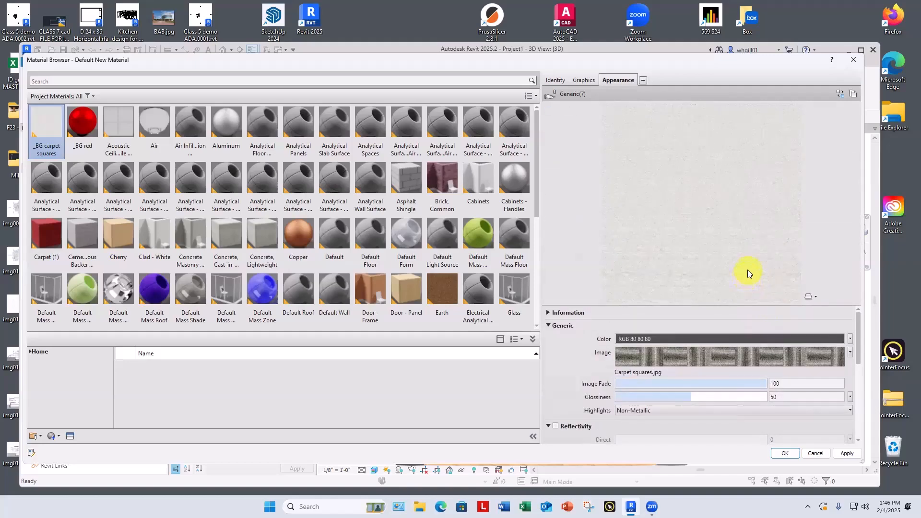
# Set the material preview's environment to Warm Light
pyautogui.click(815, 298)
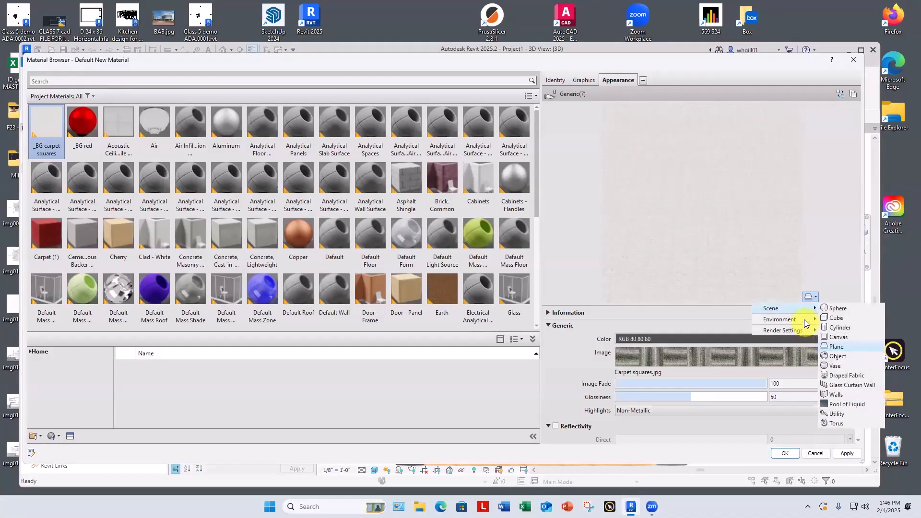
pyautogui.moveTo(806, 323)
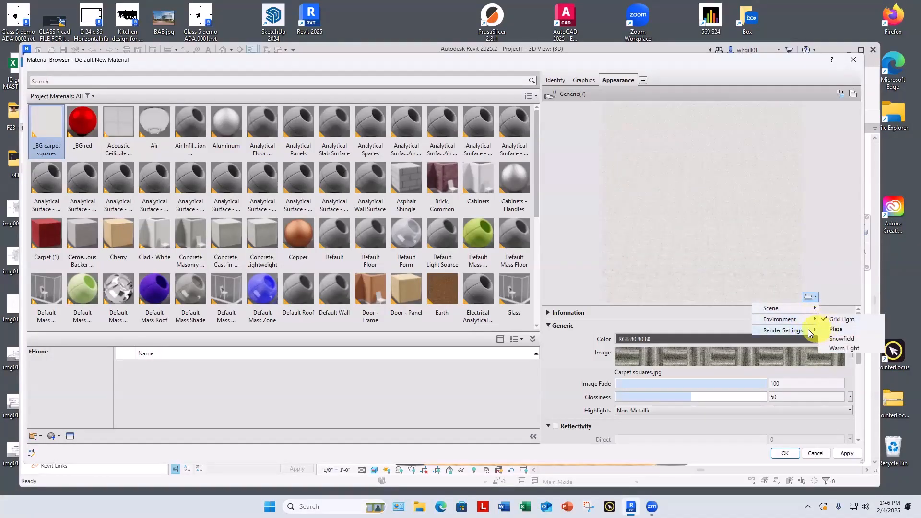
pyautogui.moveTo(816, 324)
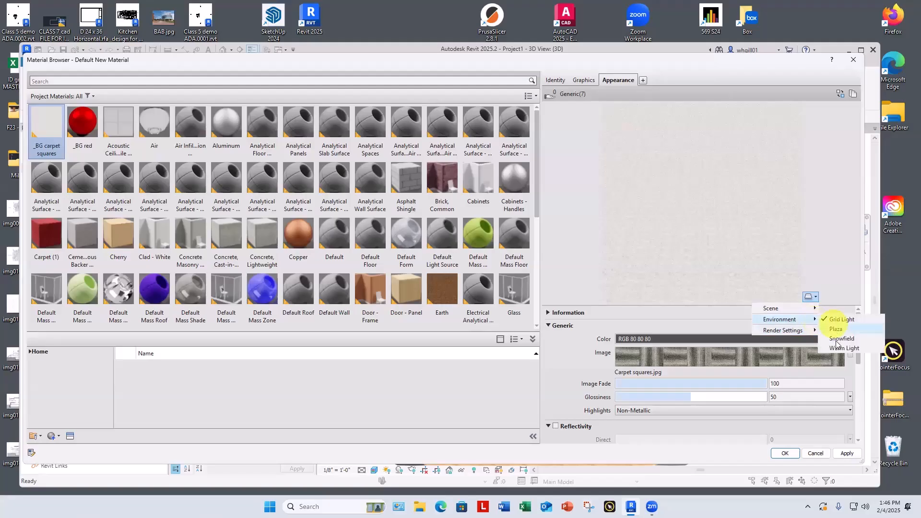
pyautogui.click(836, 348)
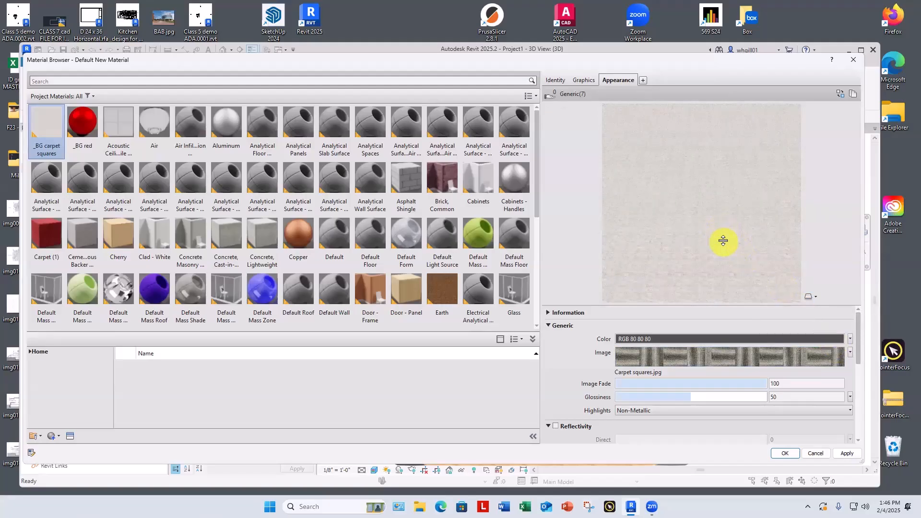
# Set the material preview's scene to Cube and its environment to Grid Light
pyautogui.click(818, 297)
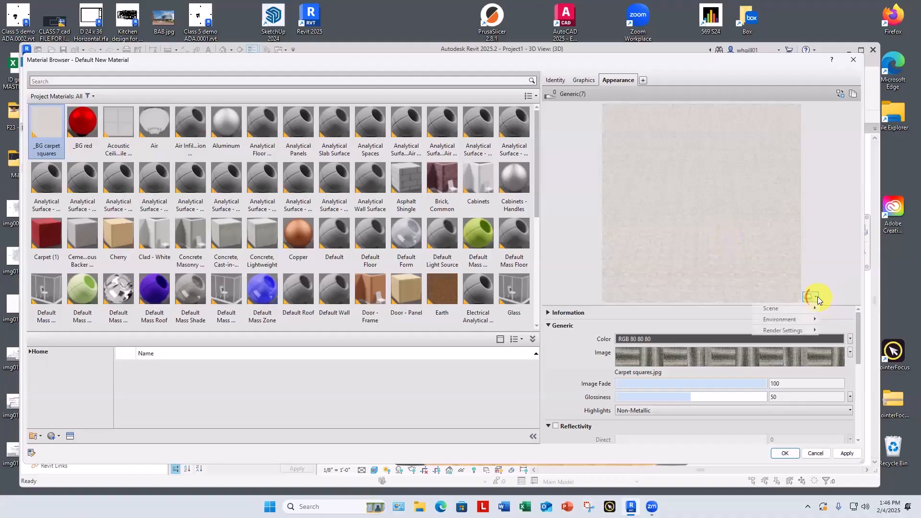
pyautogui.moveTo(811, 308)
pyautogui.click(833, 318)
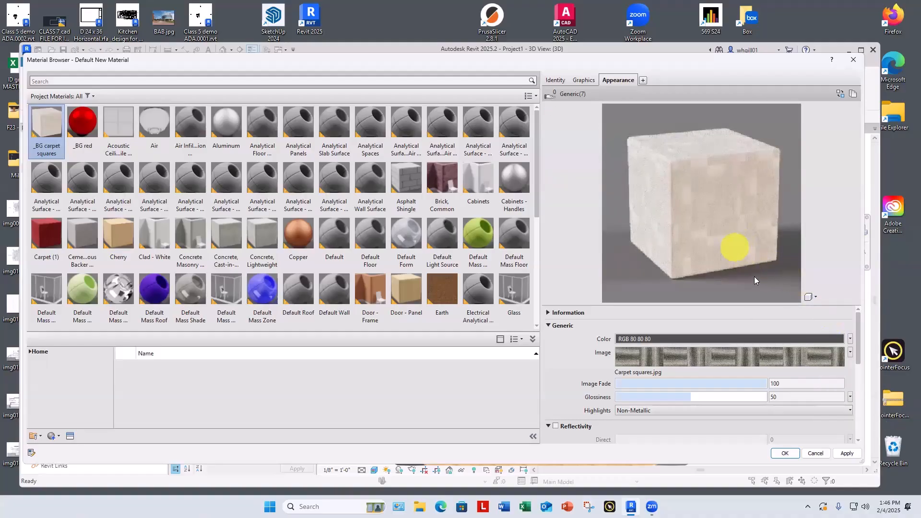
pyautogui.click(814, 297)
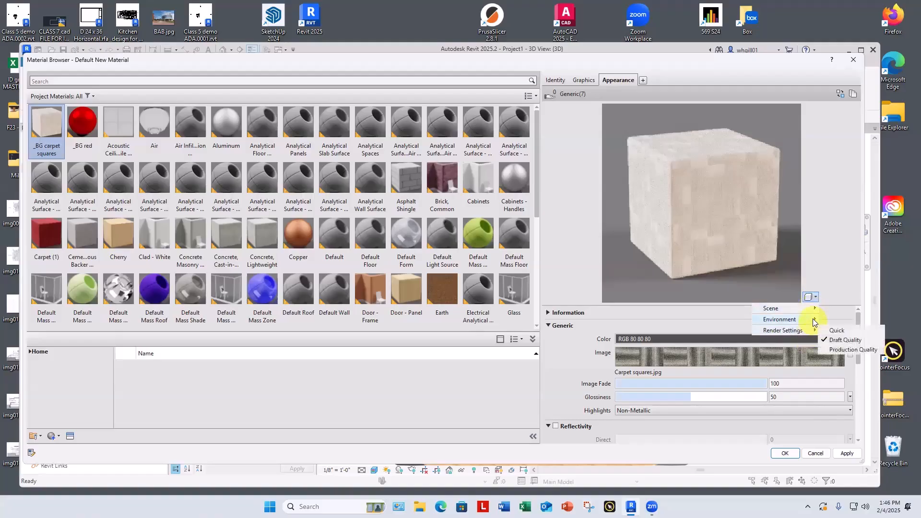
pyautogui.click(831, 319)
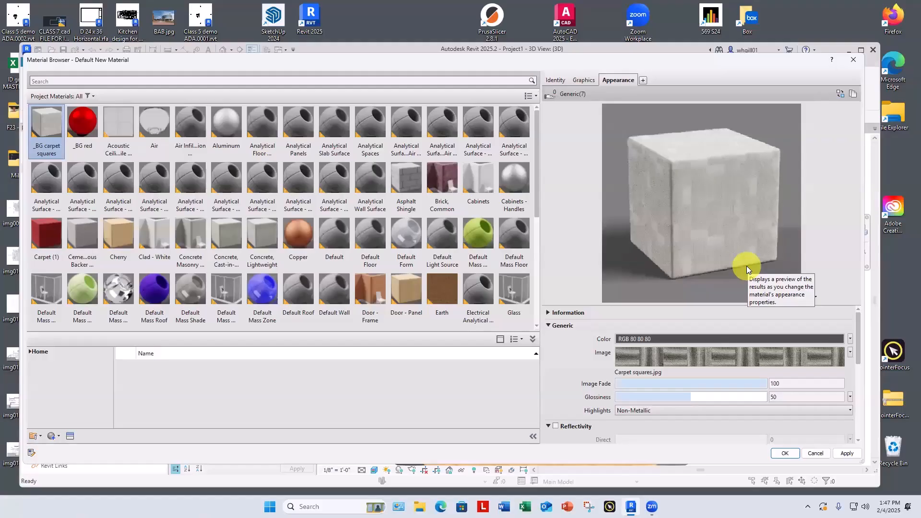
# Edit the Carpet squares.jpg texture and set its sample size to 8' wide with the height linked
pyautogui.click(642, 354)
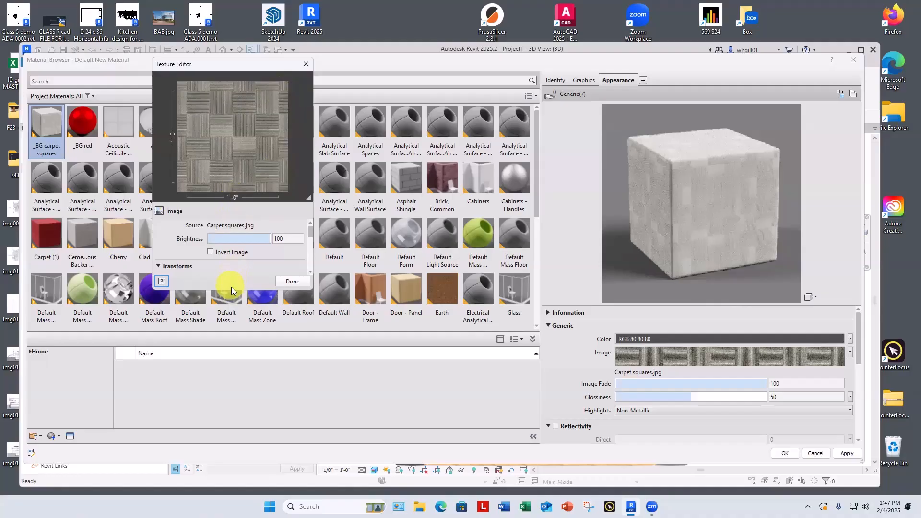
pyautogui.moveTo(231, 290); pyautogui.dragTo(226, 483)
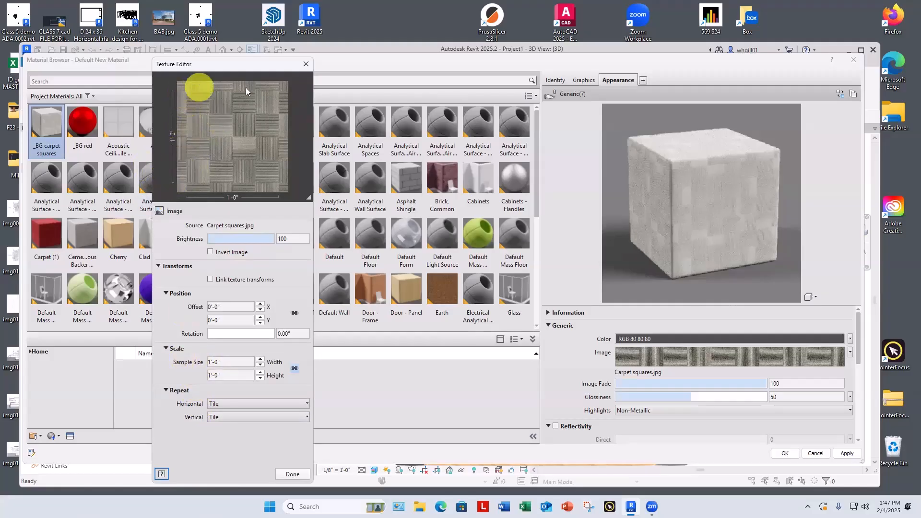
pyautogui.click(213, 363)
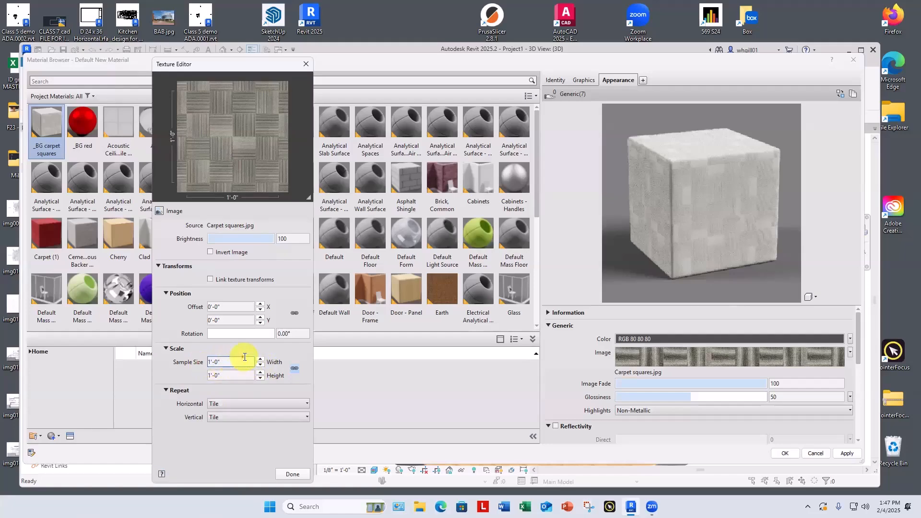
pyautogui.write("8'")
pyautogui.doubleClick(226, 363)
pyautogui.write("8'")
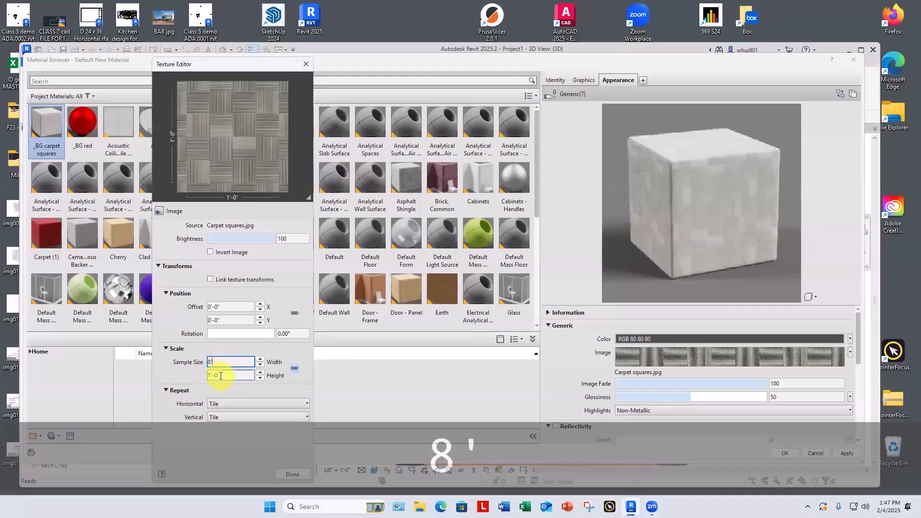
pyautogui.press('Tab')
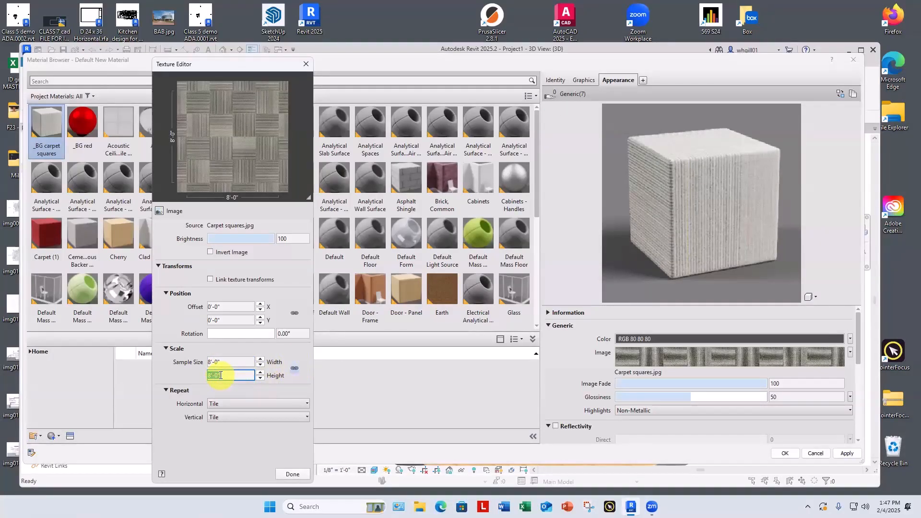
# Finish editing the carpet texture and set the material's image fade to 100
pyautogui.press('Tab')
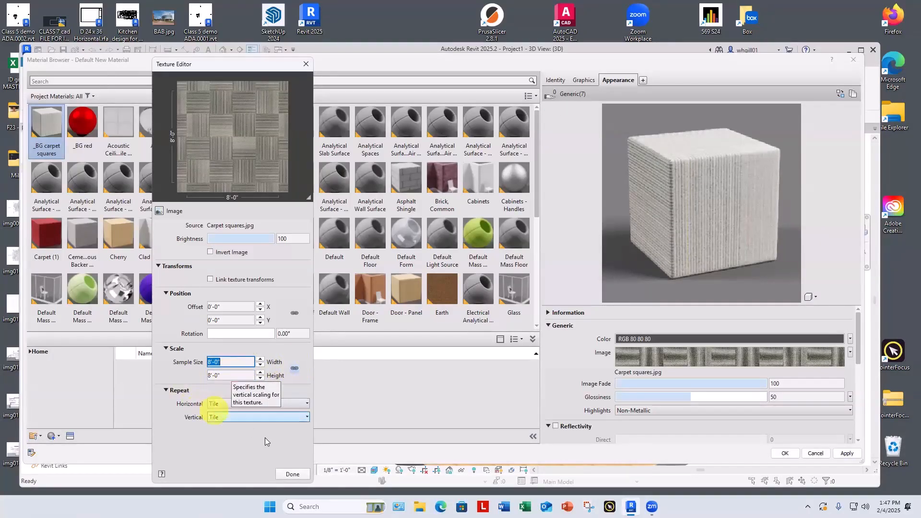
pyautogui.click(290, 474)
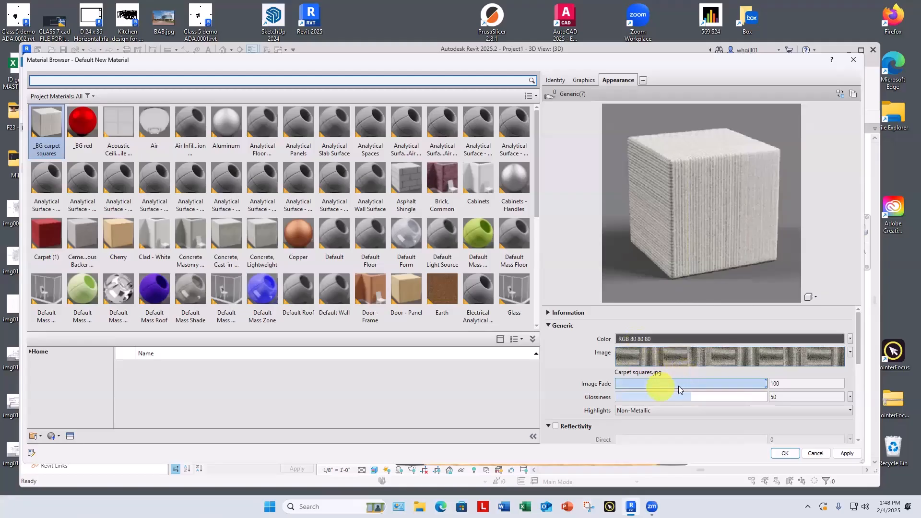
pyautogui.click(757, 386)
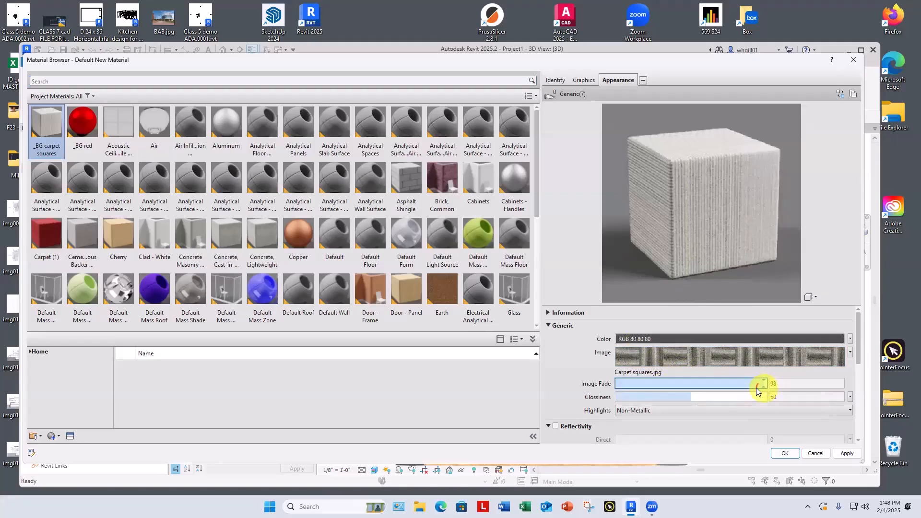
pyautogui.moveTo(757, 390)
pyautogui.mouseDown()
pyautogui.moveTo(623, 385)
pyautogui.moveTo(774, 387)
pyautogui.mouseUp()
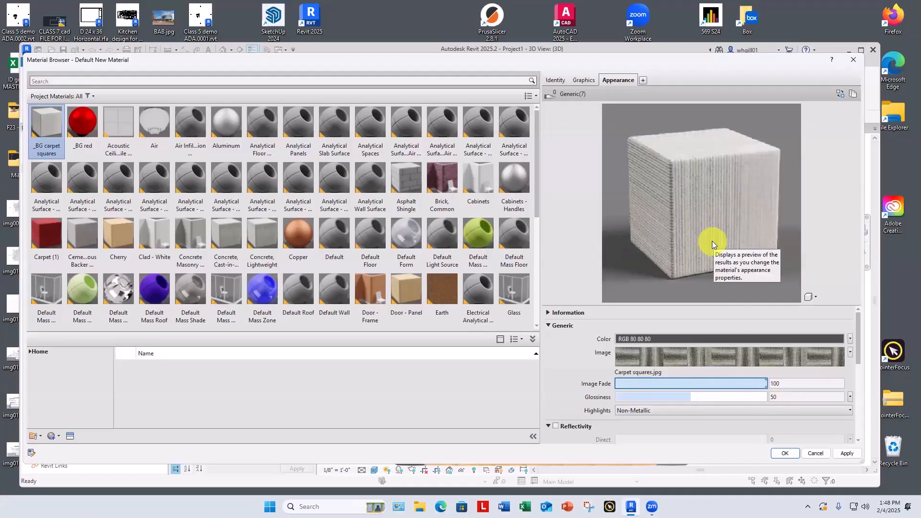
# Apply the carpet squares material's appearance settings and close the material browser
pyautogui.scroll(-1, 727, 416)
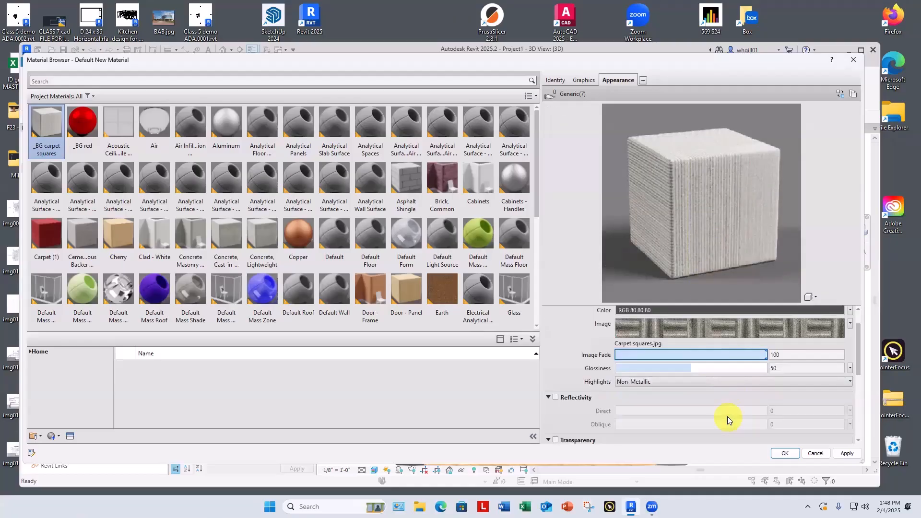
pyautogui.scroll(-5, 727, 416)
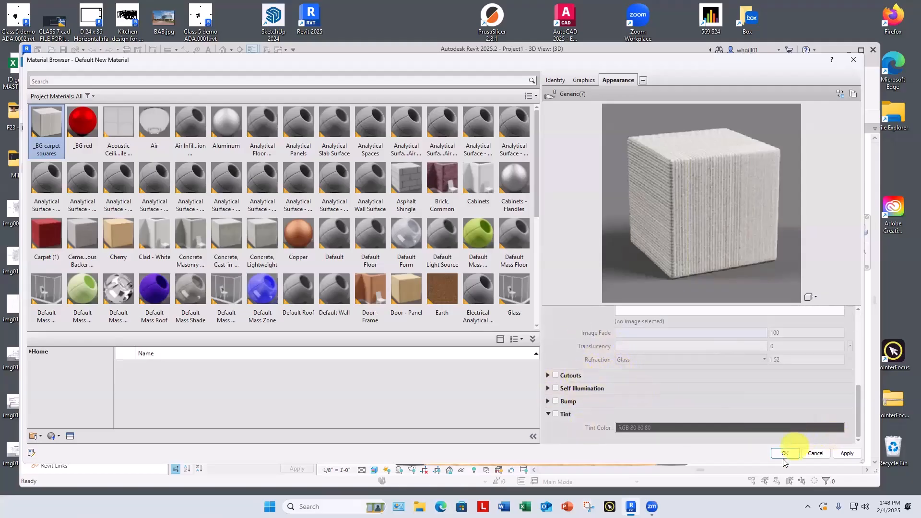
pyautogui.click(847, 454)
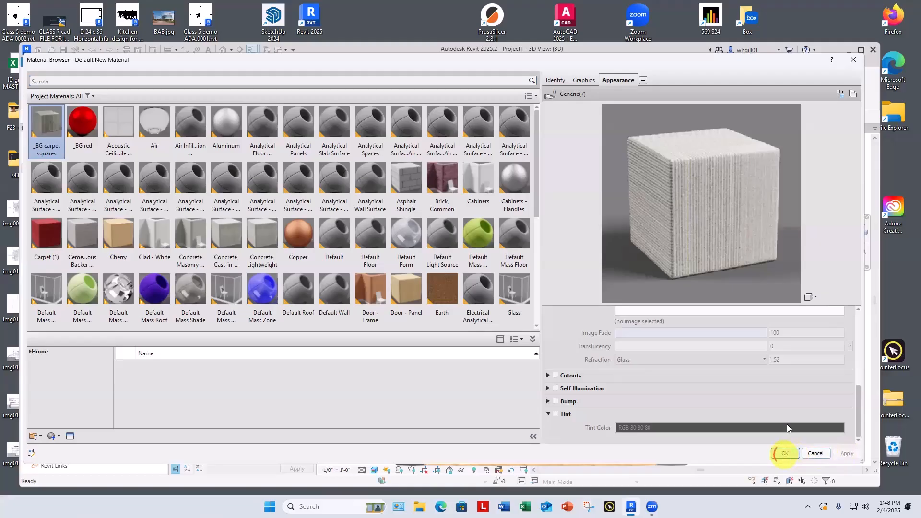
pyautogui.click(785, 454)
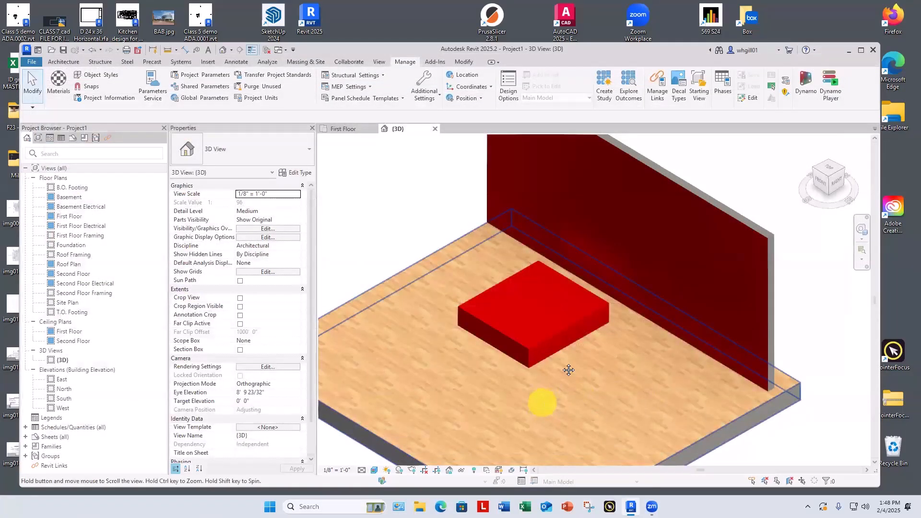
# Try to set the work plane in the 3D view by picking a plane
pyautogui.moveTo(543, 402); pyautogui.dragTo(568, 351, button='middle')
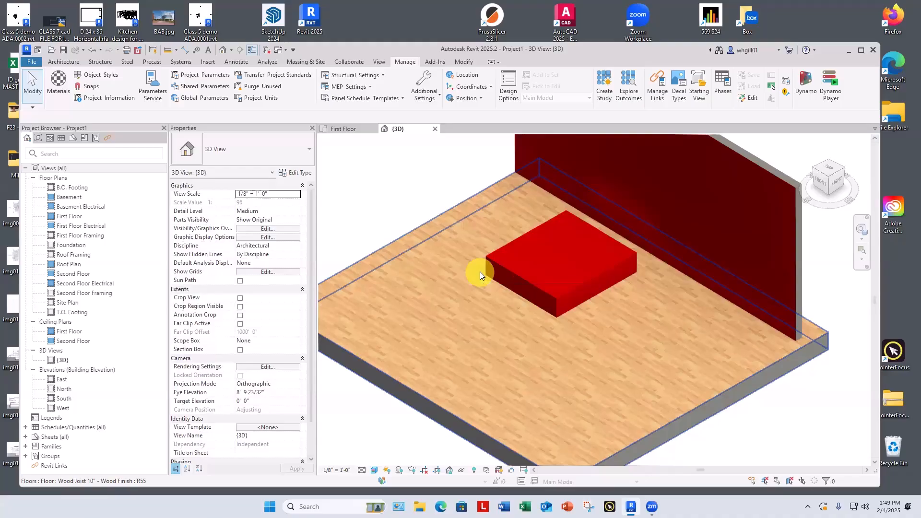
pyautogui.scroll(-5, 497, 273)
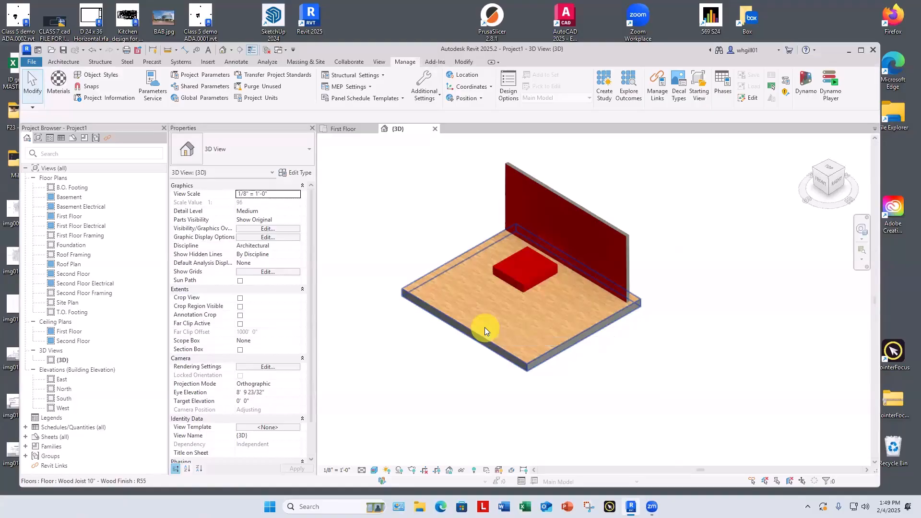
pyautogui.click(57, 63)
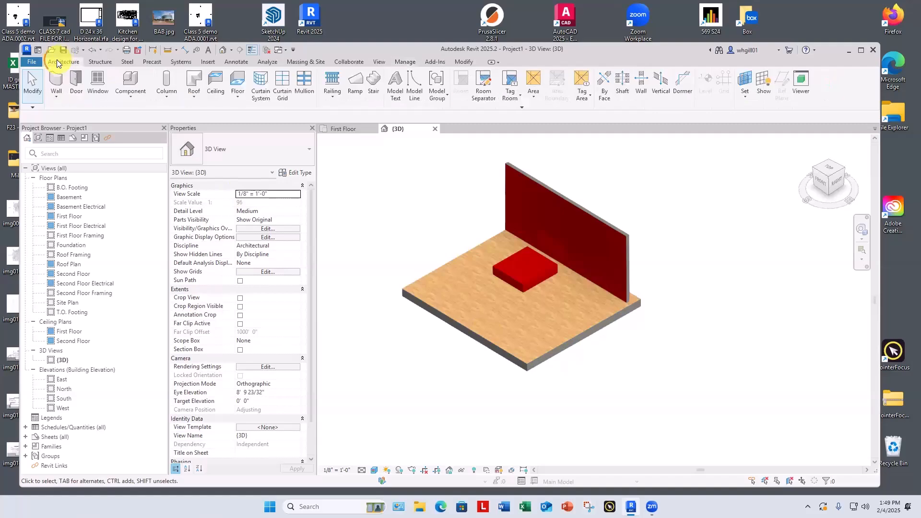
pyautogui.click(745, 97)
pyautogui.click(762, 133)
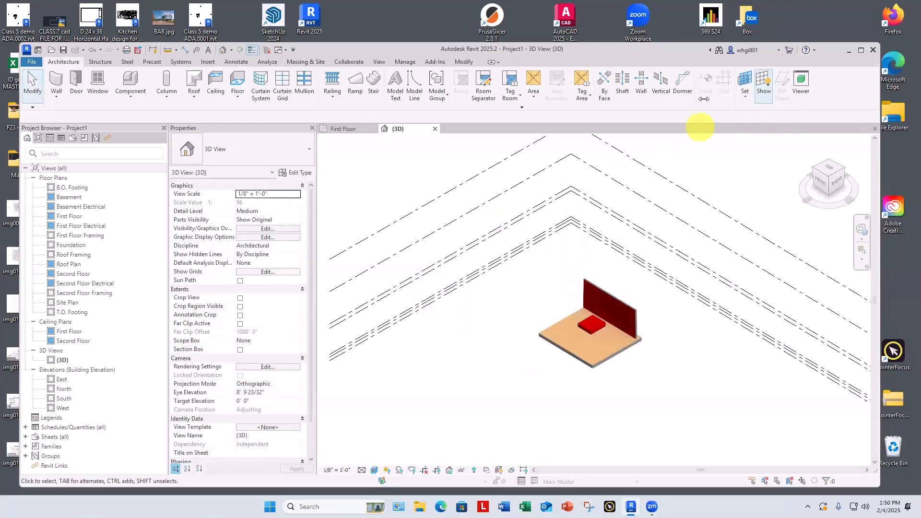
# Set the active work plane by name to Level : First Floor
pyautogui.click(745, 96)
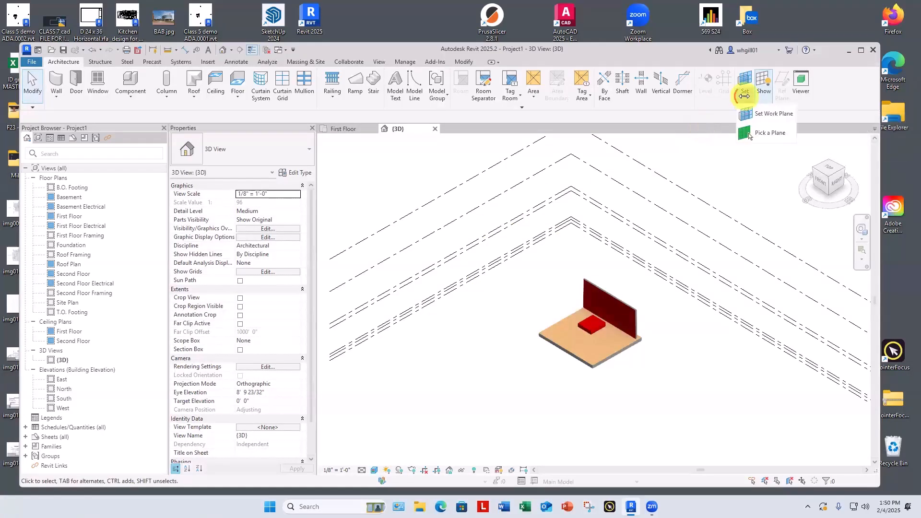
pyautogui.click(763, 113)
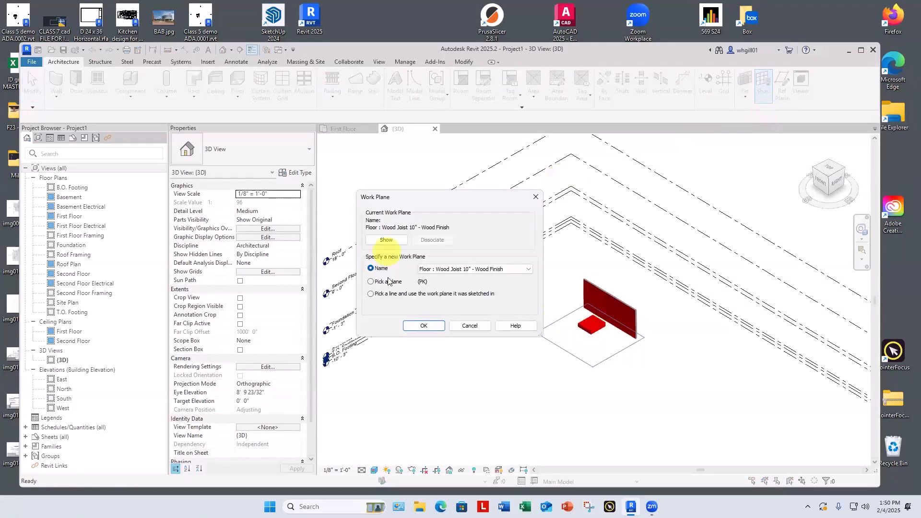
pyautogui.click(372, 283)
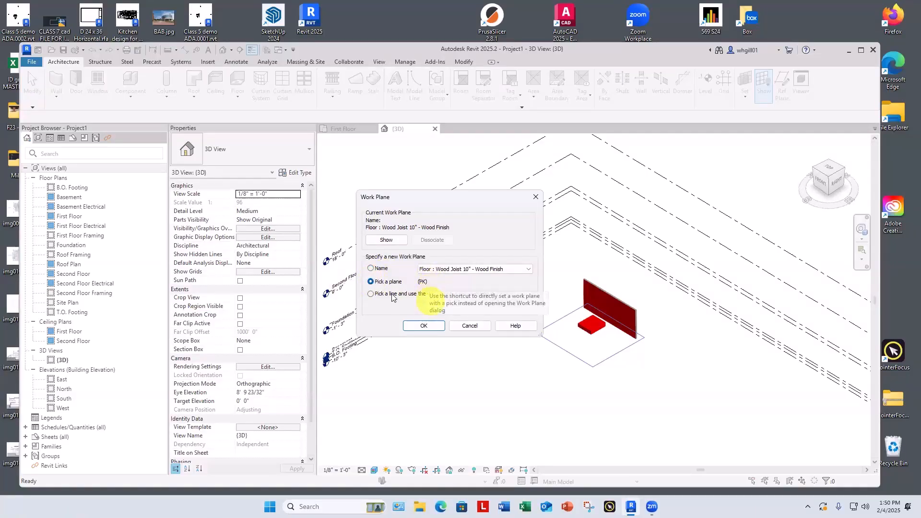
pyautogui.click(371, 268)
pyautogui.click(460, 269)
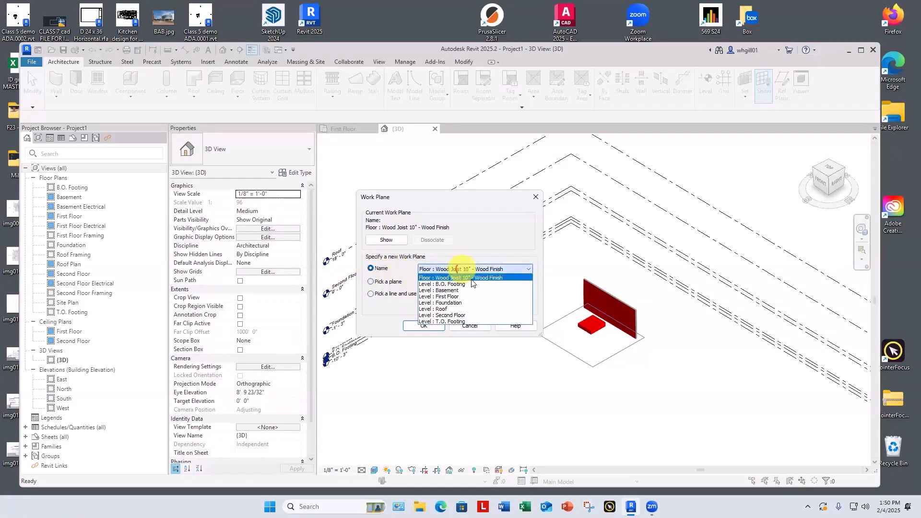
pyautogui.click(450, 298)
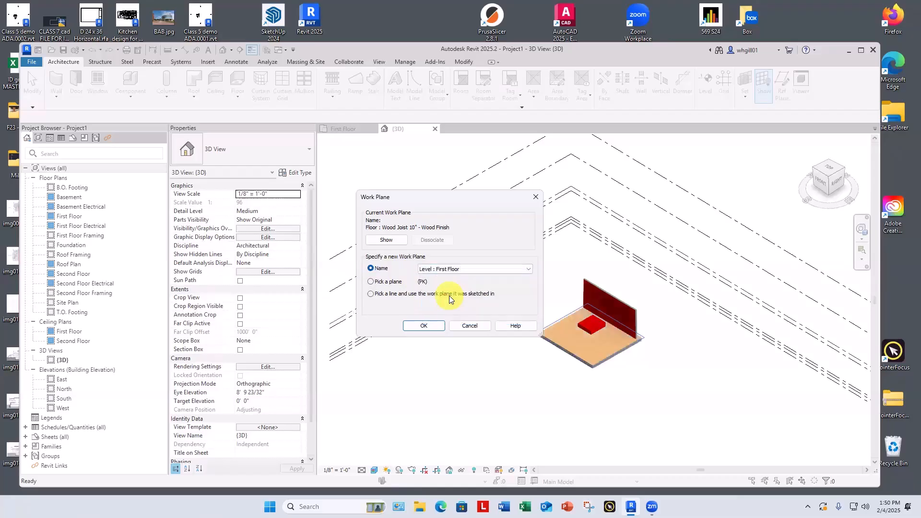
pyautogui.click(424, 326)
pyautogui.scroll(4, 605, 343)
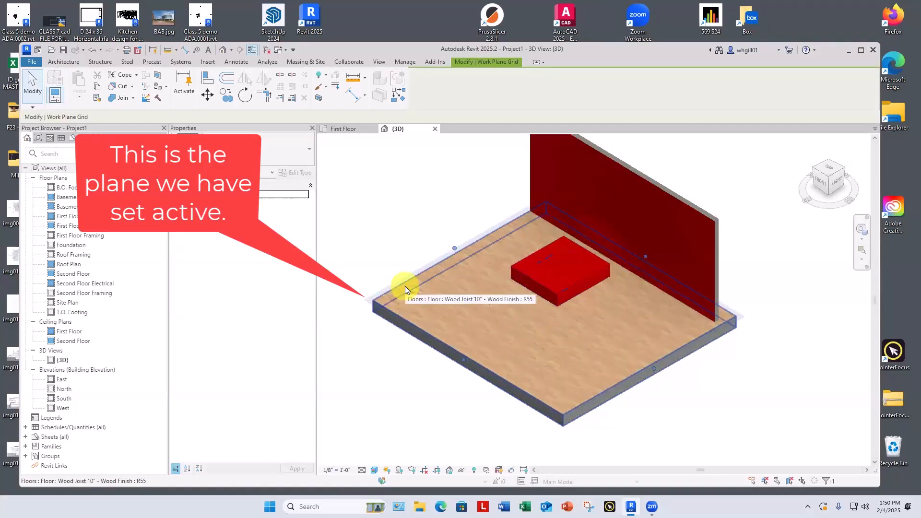
# Start an in-place model in the Entourage category and name it carpet
pyautogui.click(64, 62)
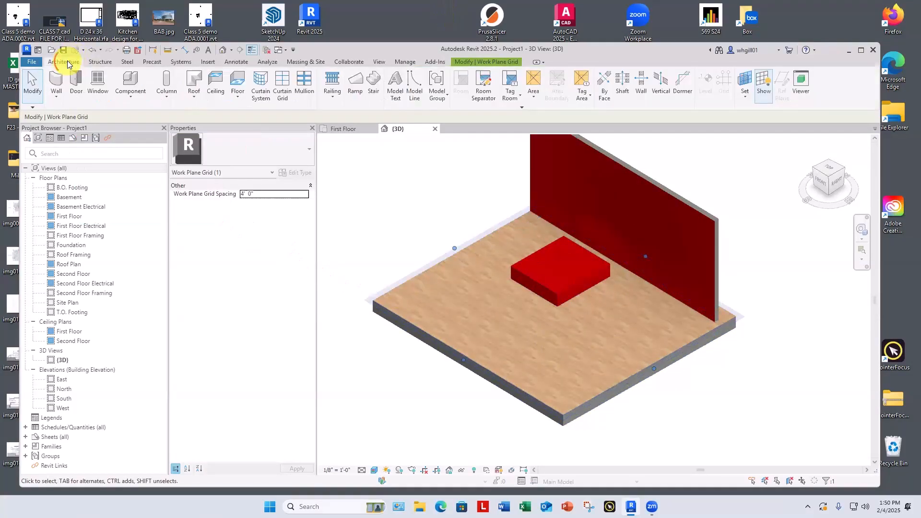
pyautogui.click(134, 99)
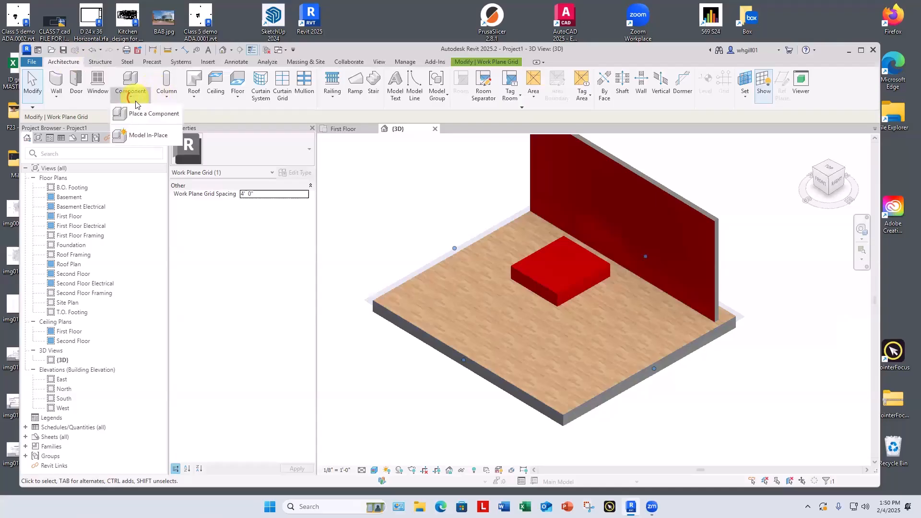
pyautogui.click(143, 135)
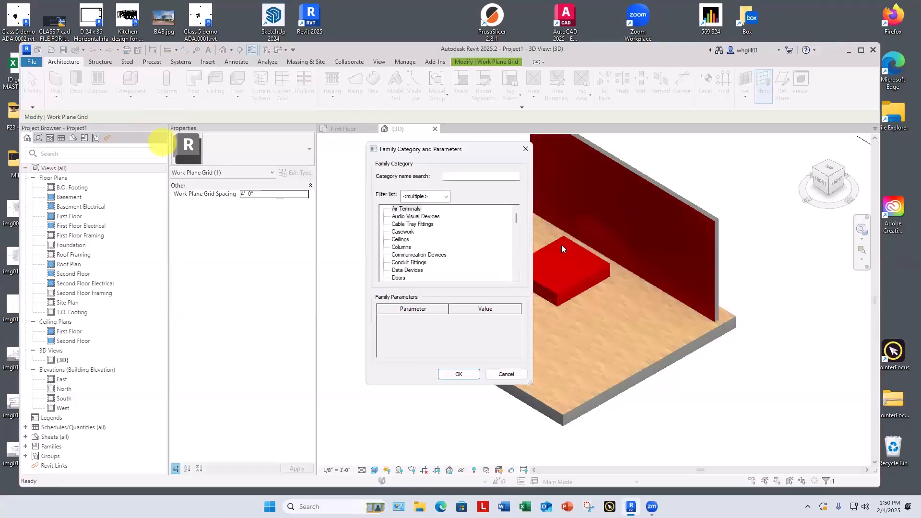
pyautogui.scroll(-3, 520, 227)
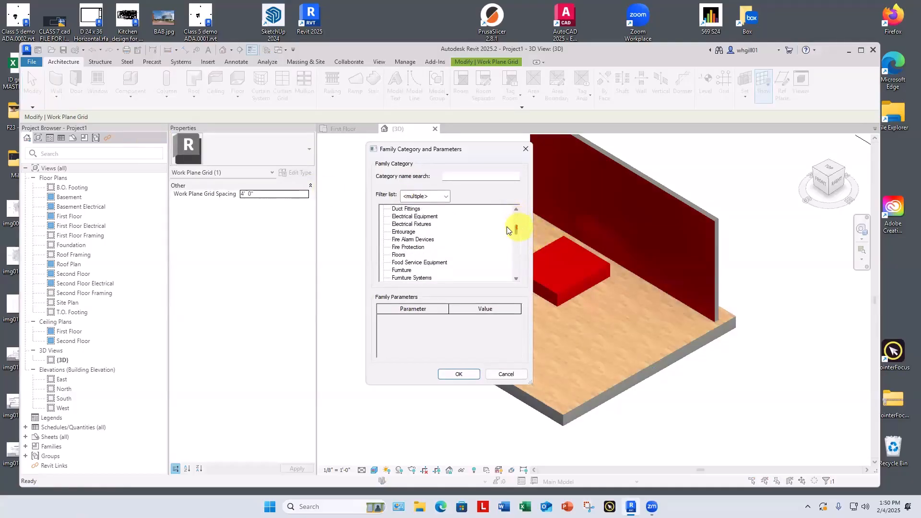
pyautogui.click(404, 231)
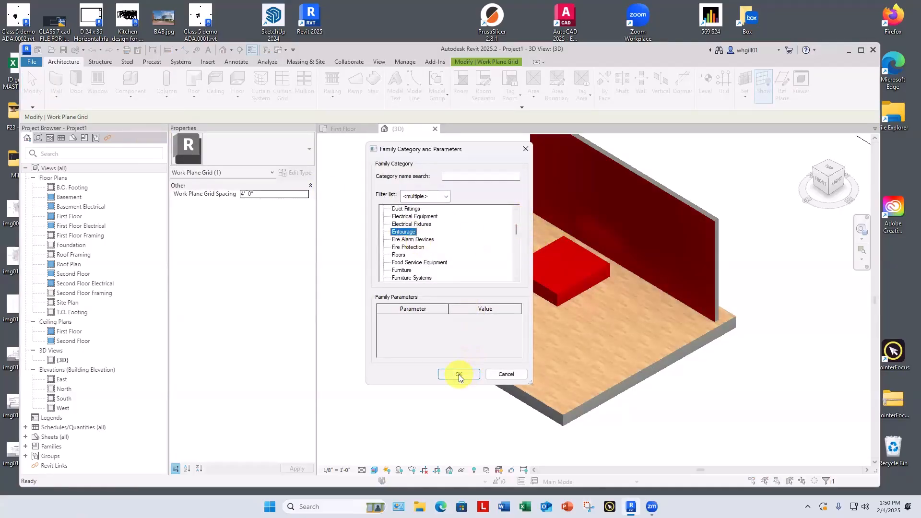
pyautogui.click(459, 374)
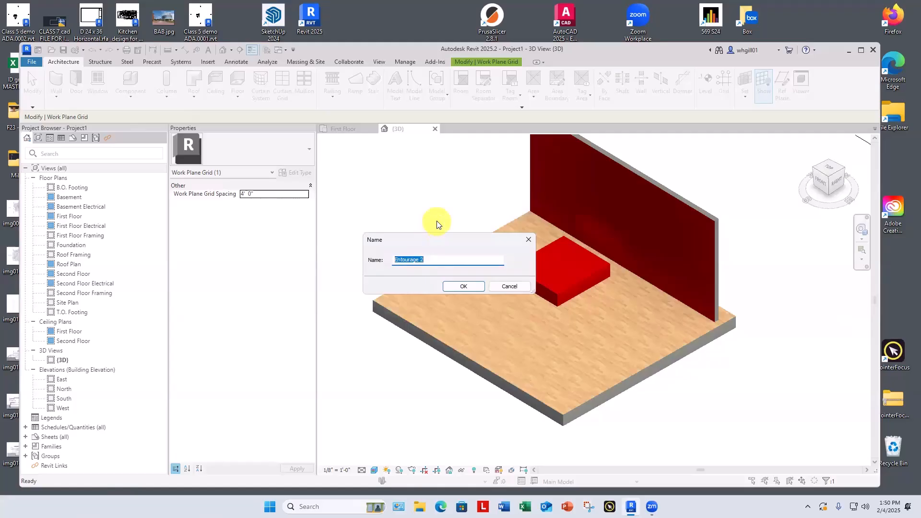
pyautogui.write('carpet')
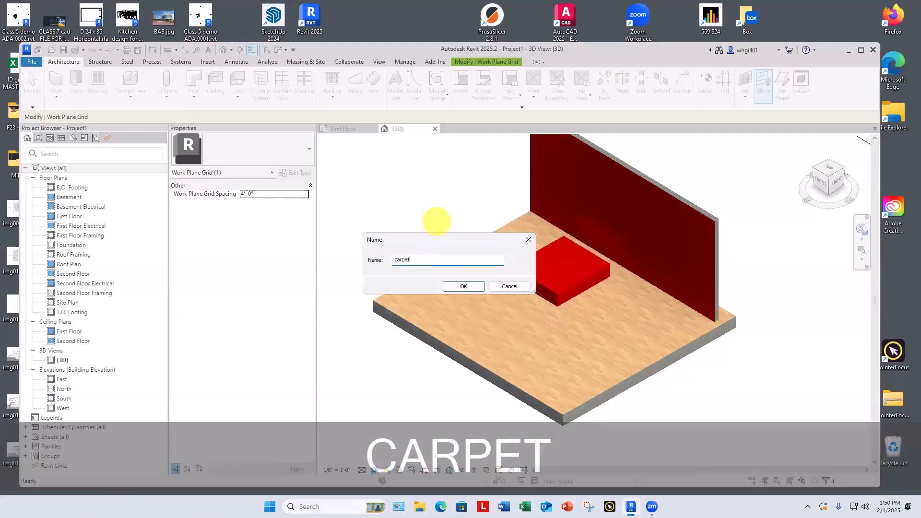
pyautogui.press('Return')
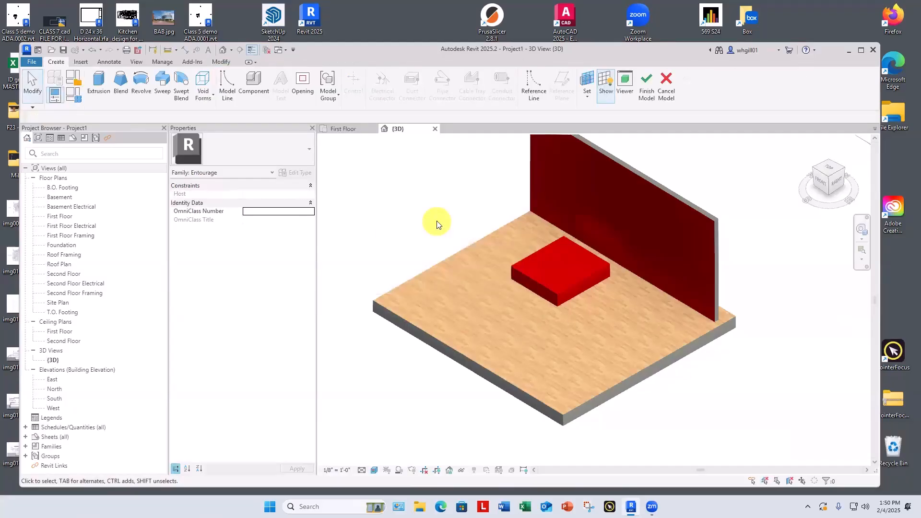
# Sketch a rectangular extrusion profile about 9'-3" by 8'-10 1/2" on the floor, overlapping the red box
pyautogui.click(96, 87)
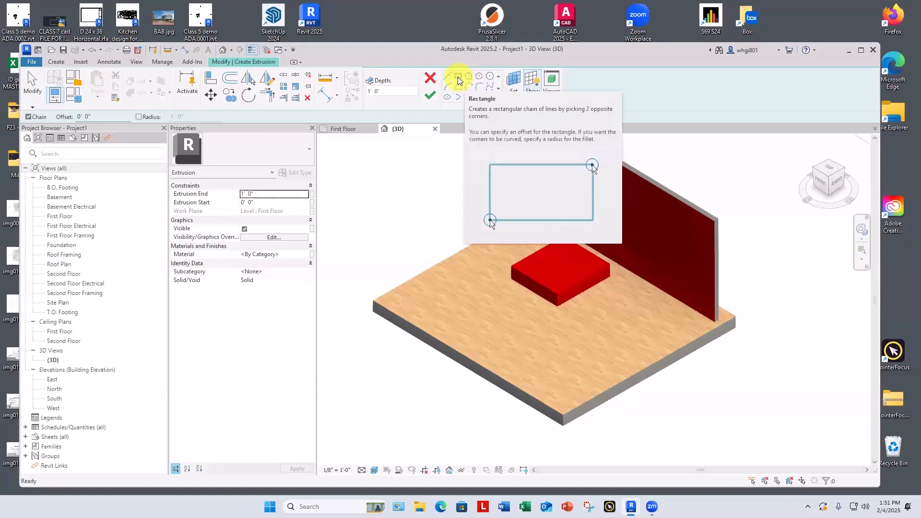
pyautogui.click(459, 79)
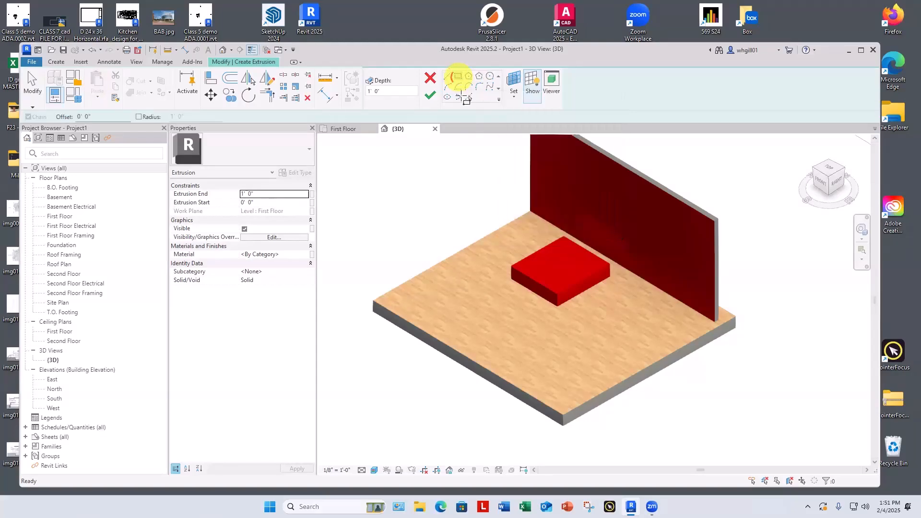
pyautogui.click(455, 318)
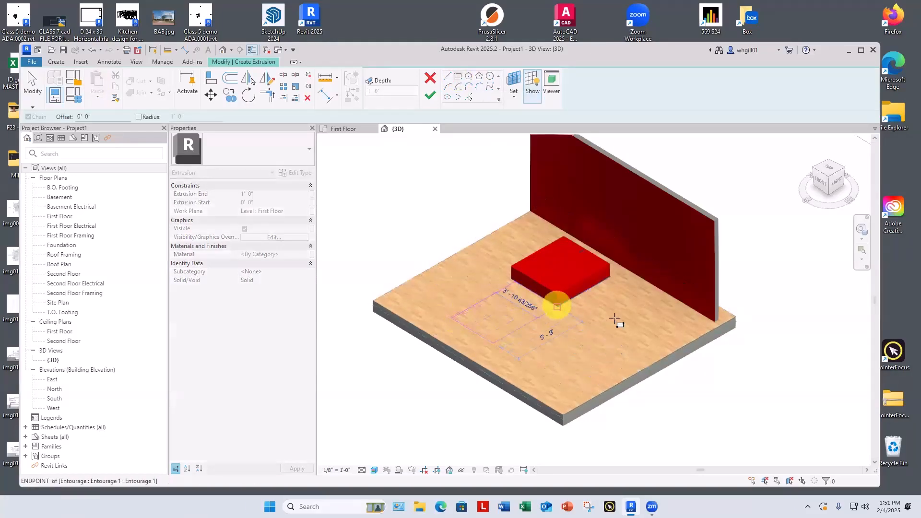
pyautogui.click(651, 317)
pyautogui.scroll(3, 602, 371)
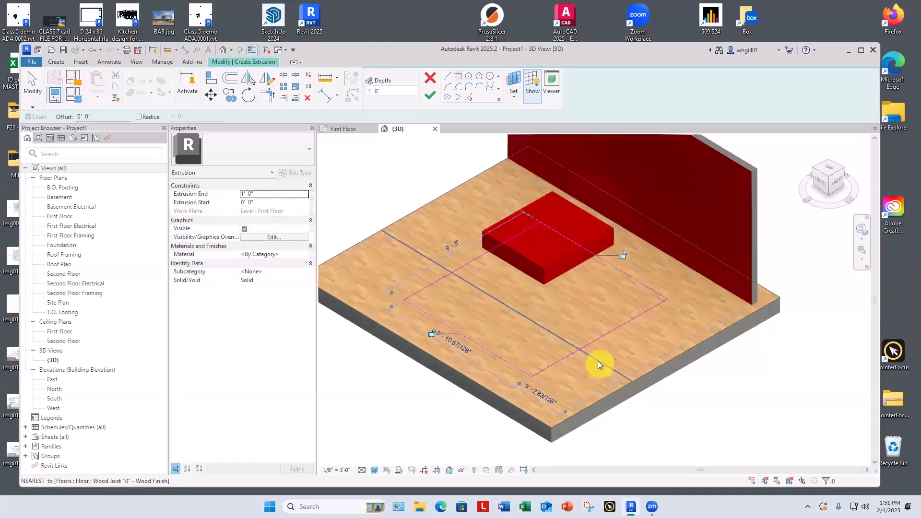
pyautogui.press('Escape')
pyautogui.press('Escape')
pyautogui.scroll(3, 595, 360)
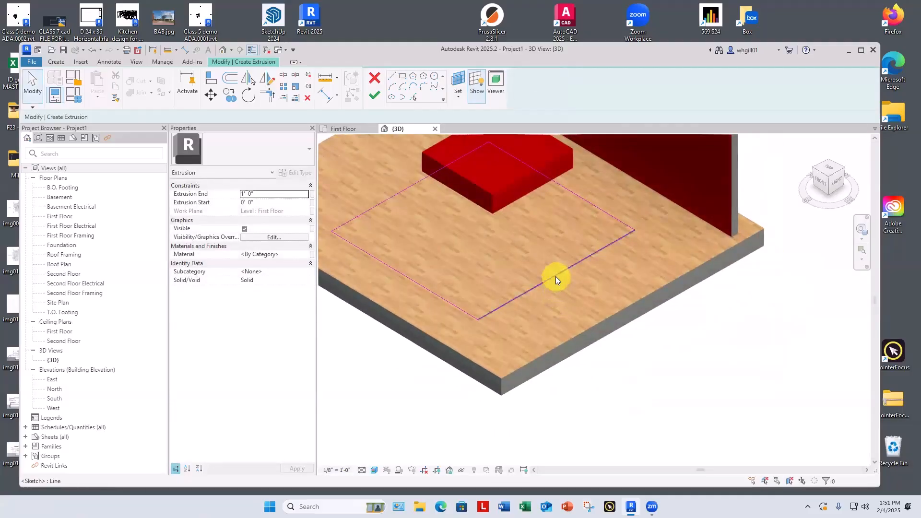
# Set the distance between the front and rear edges of the carpet sketch to 10' by moving the front edge
pyautogui.click(556, 276)
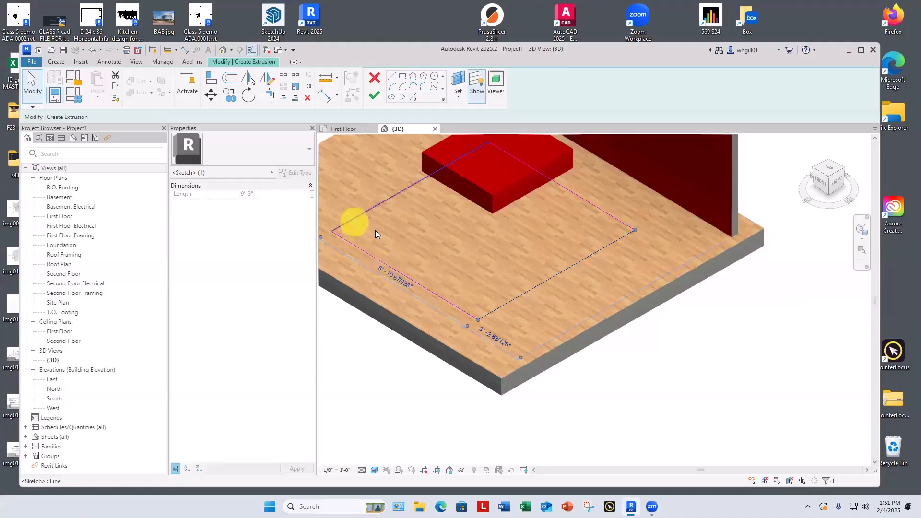
pyautogui.press('`')
pyautogui.press('`')
pyautogui.press('Escape')
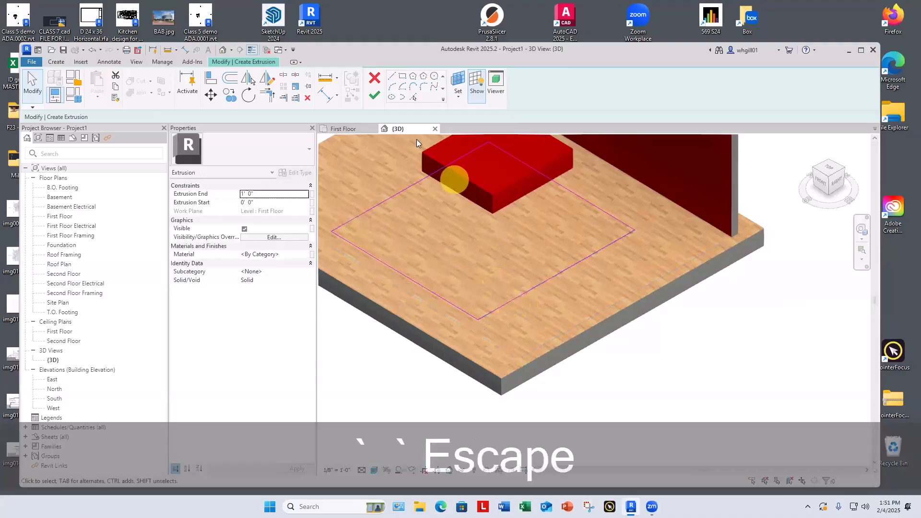
pyautogui.click(533, 290)
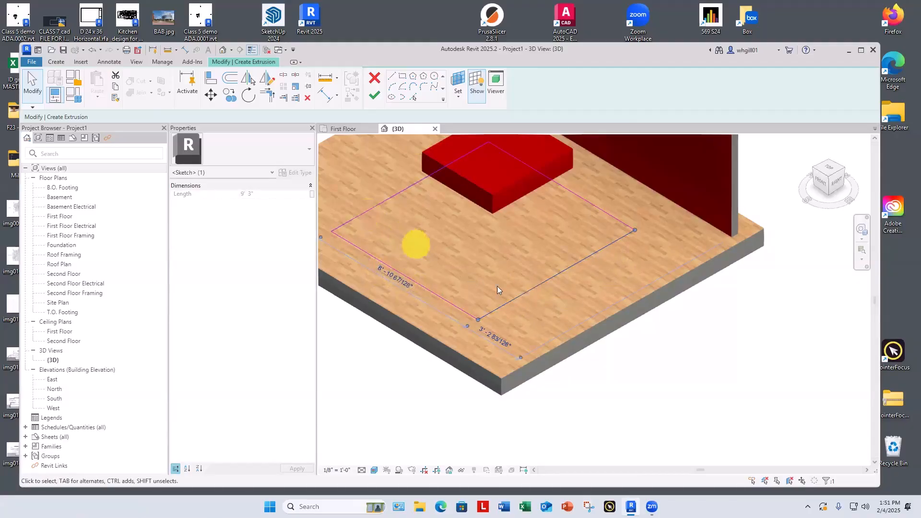
pyautogui.click(394, 280)
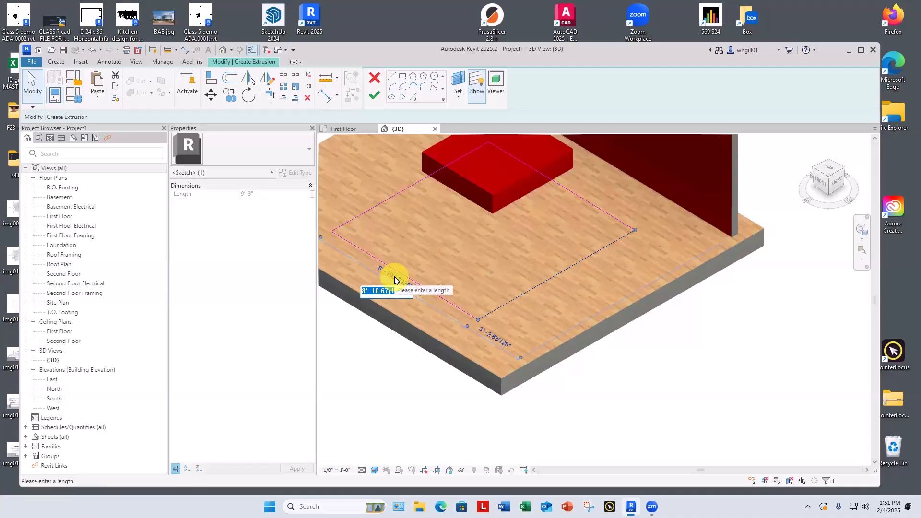
pyautogui.write("10'")
pyautogui.press('Return')
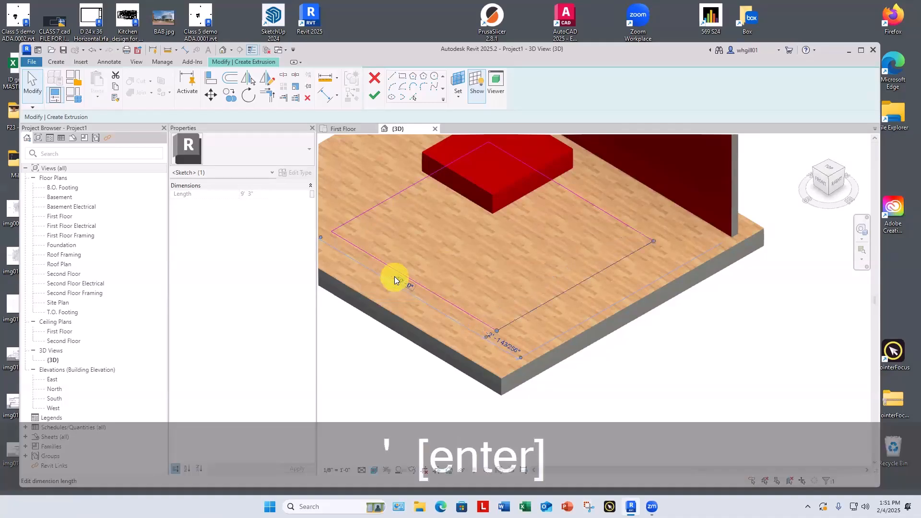
# Set the carpet sketch's other dimension to 12' by moving the edge nearest the red wall, and finish the extrusion sketch
pyautogui.click(570, 225)
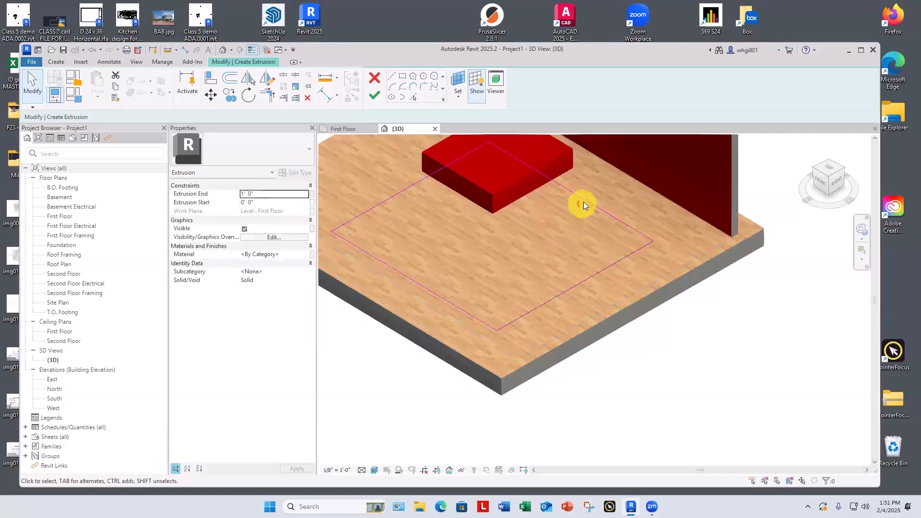
pyautogui.click(584, 202)
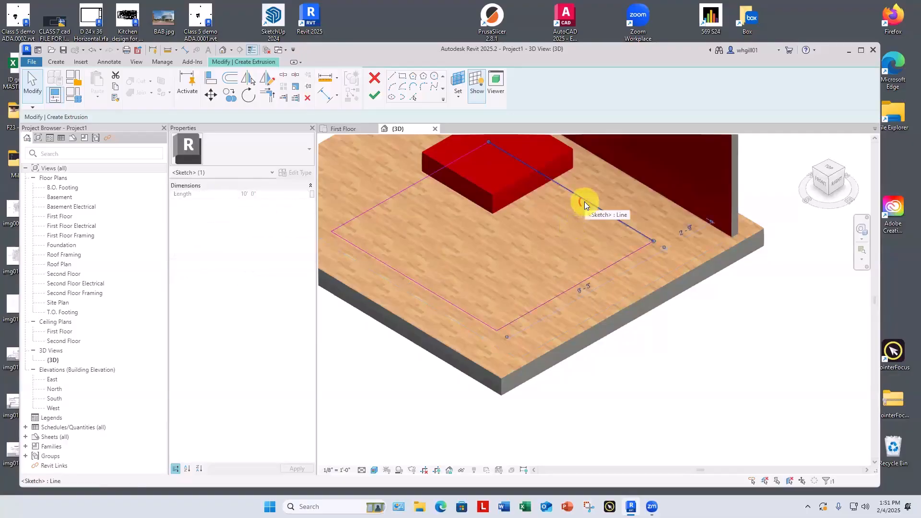
pyautogui.click(585, 287)
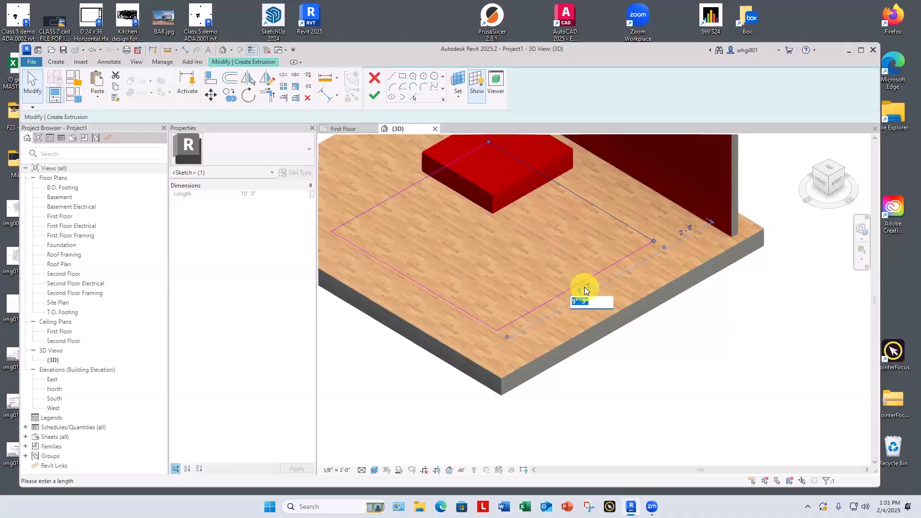
pyautogui.write("12'")
pyautogui.press('Return')
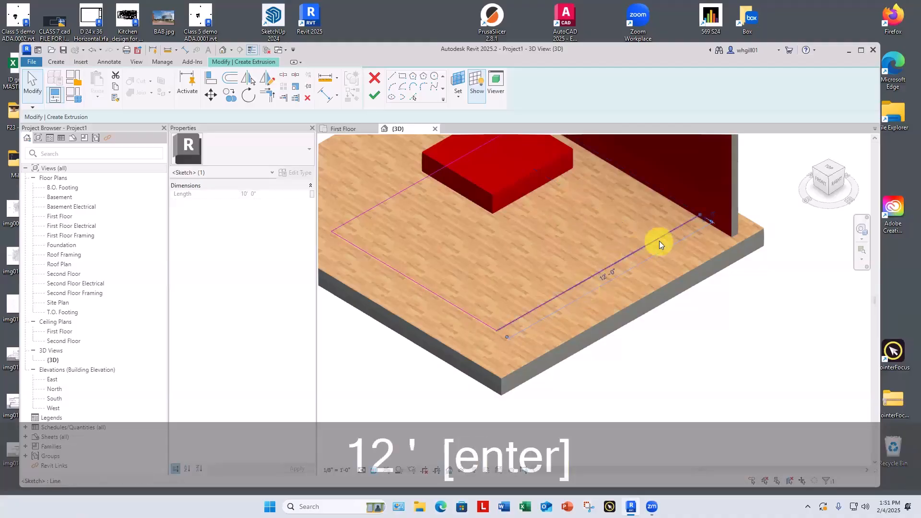
pyautogui.click(375, 98)
pyautogui.click(367, 383)
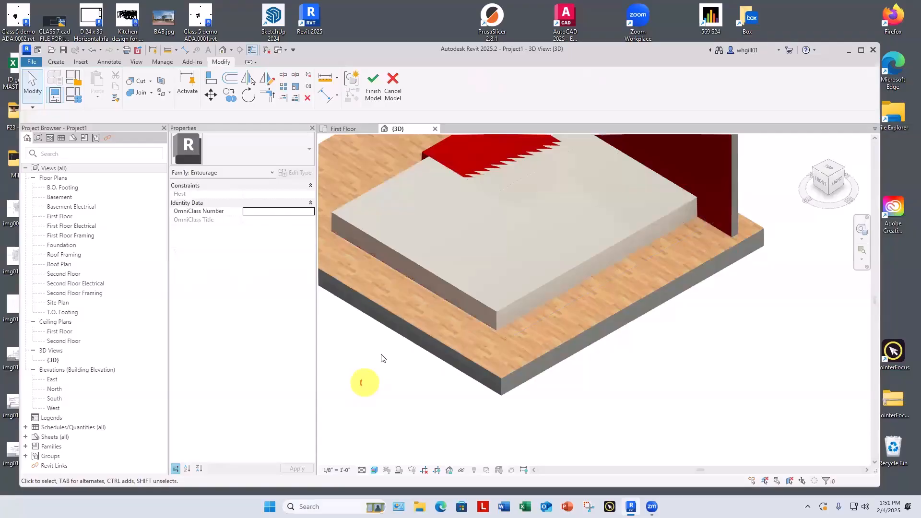
# Set the carpet extrusion's depth to 0.25" and finish the in-place model
pyautogui.click(418, 265)
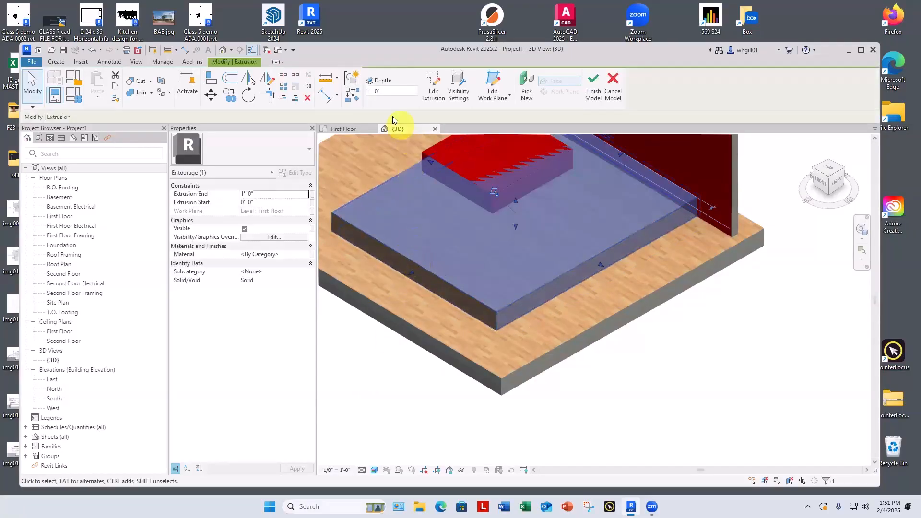
pyautogui.click(379, 92)
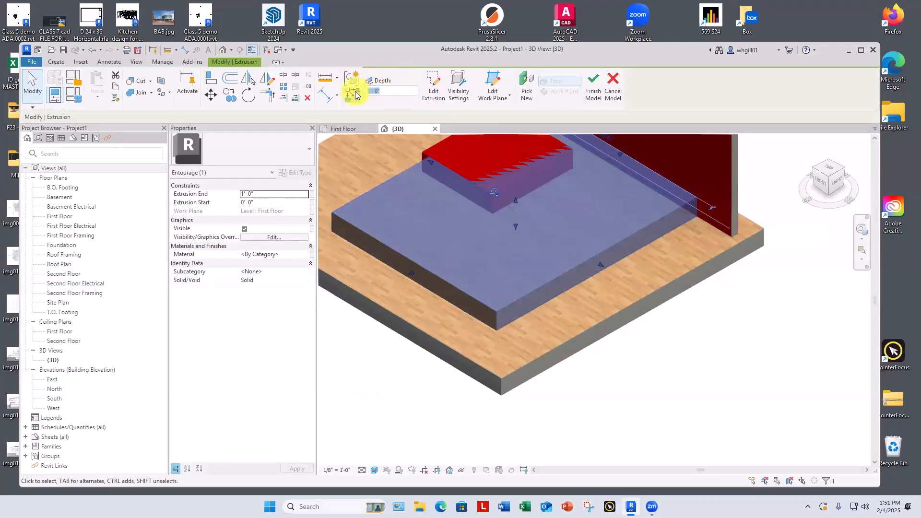
pyautogui.write('.25"')
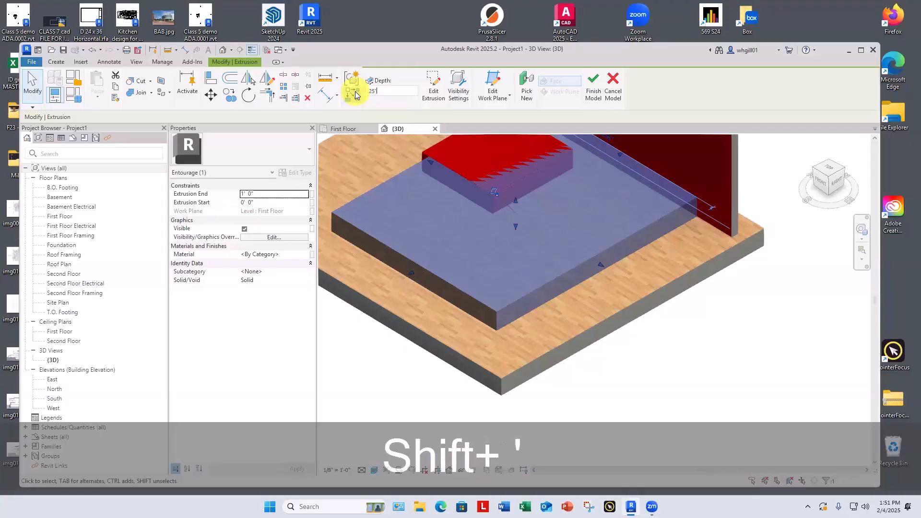
pyautogui.press('Return')
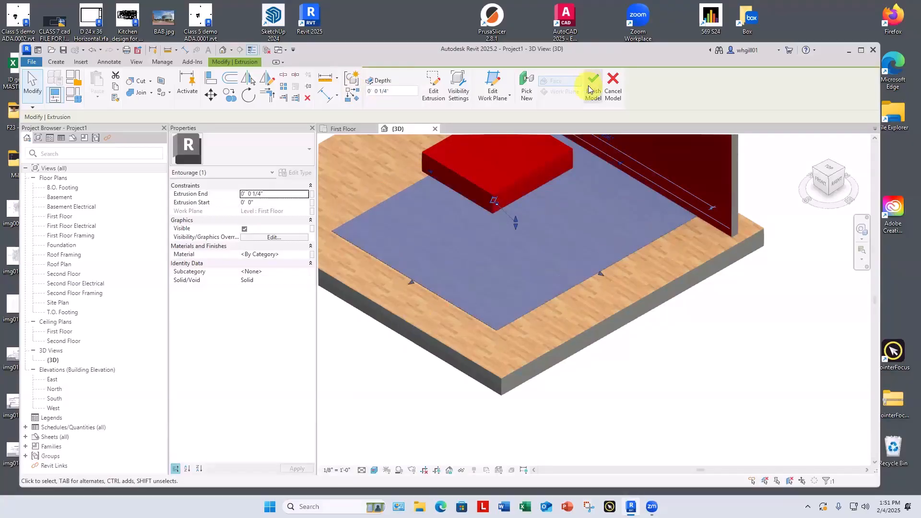
pyautogui.click(593, 86)
pyautogui.scroll(-2, 630, 388)
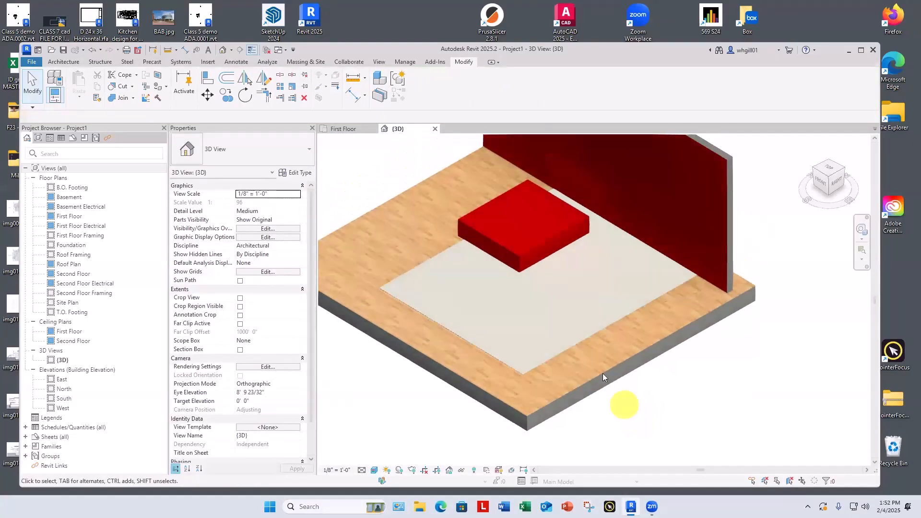
# Shift the carpet across the floor so it extends around the red box, and inspect the thickness at its front corner
pyautogui.click(566, 347)
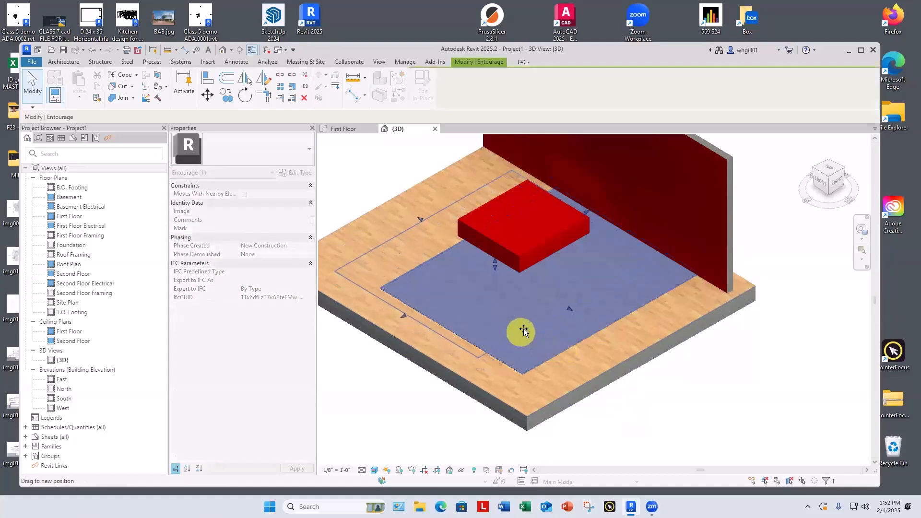
pyautogui.click(699, 436)
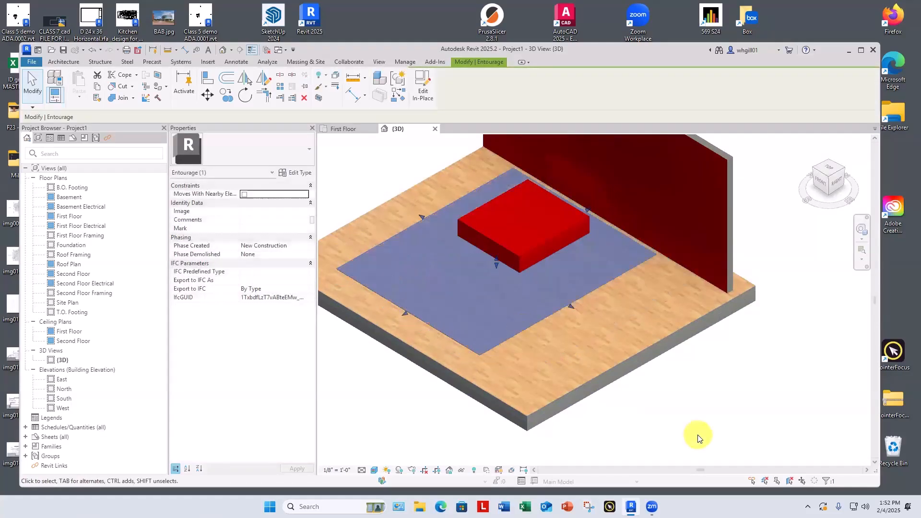
pyautogui.scroll(5, 557, 384)
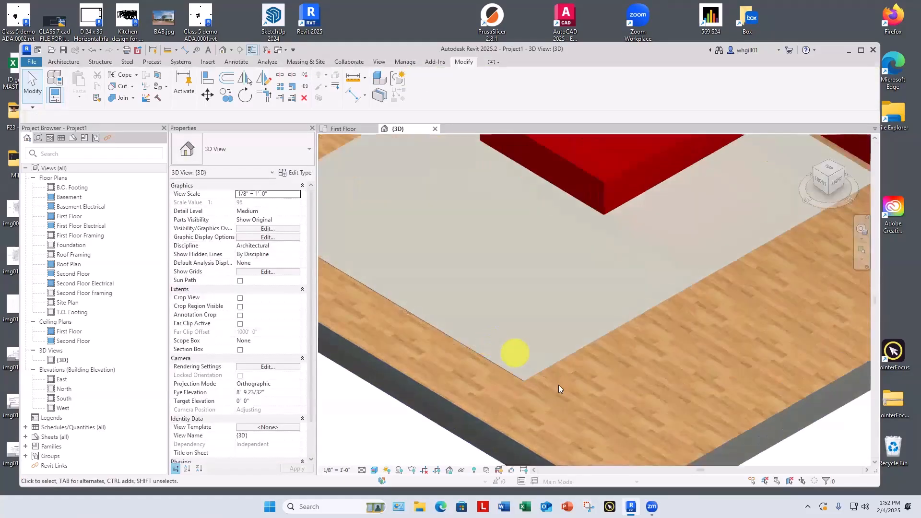
pyautogui.scroll(5, 561, 371)
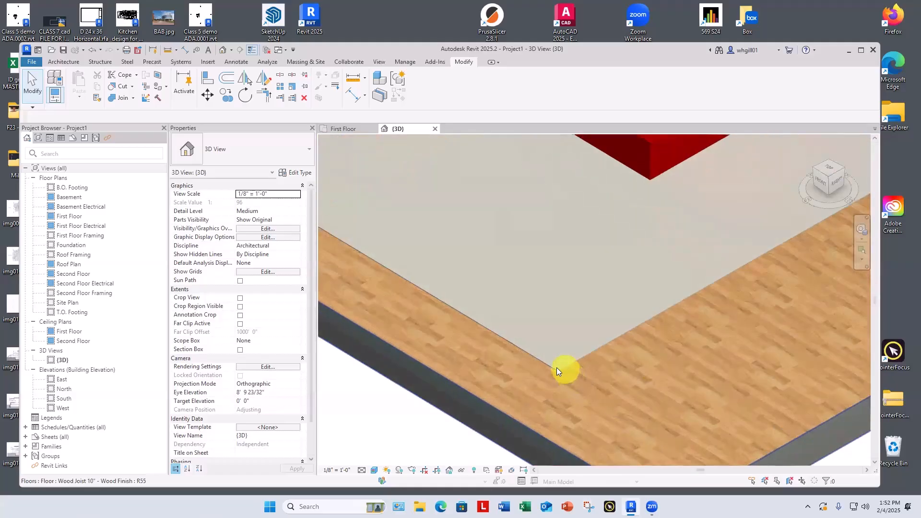
pyautogui.moveTo(545, 383); pyautogui.dragTo(496, 353, button='middle')
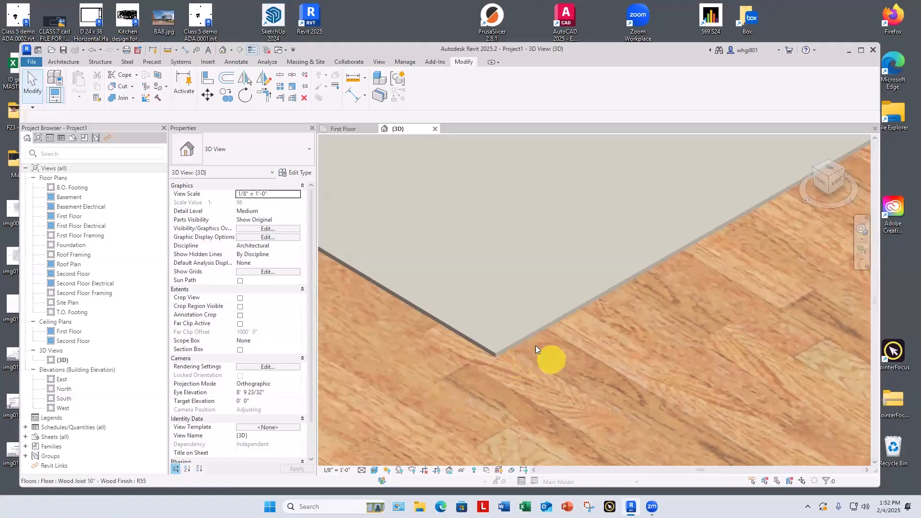
pyautogui.scroll(-5, 524, 337)
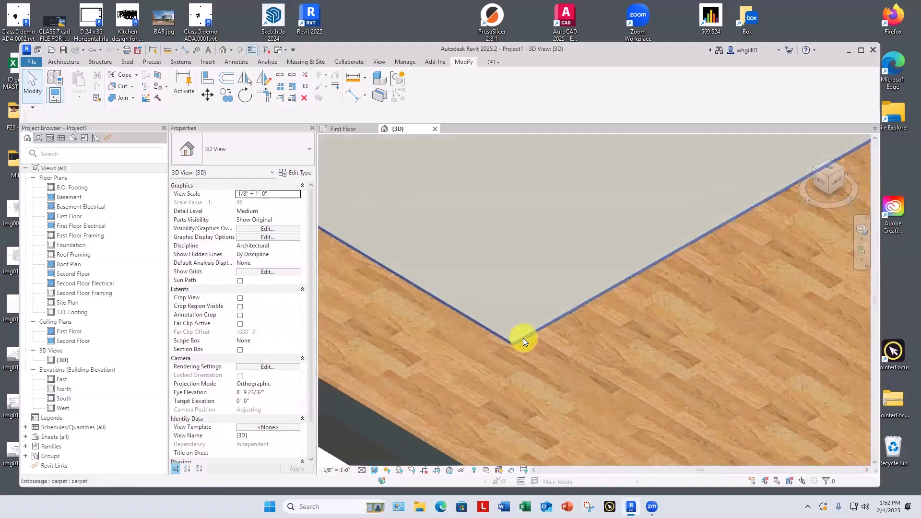
pyautogui.moveTo(400, 312); pyautogui.dragTo(426, 373, button='middle')
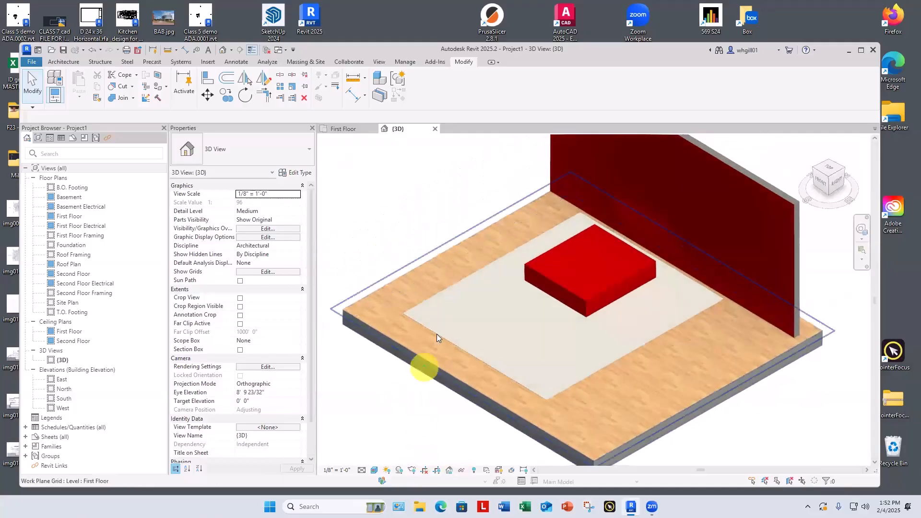
# Try to assign the _BG carpet squares material to the carpet extrusion through in-place editing
pyautogui.click(438, 332)
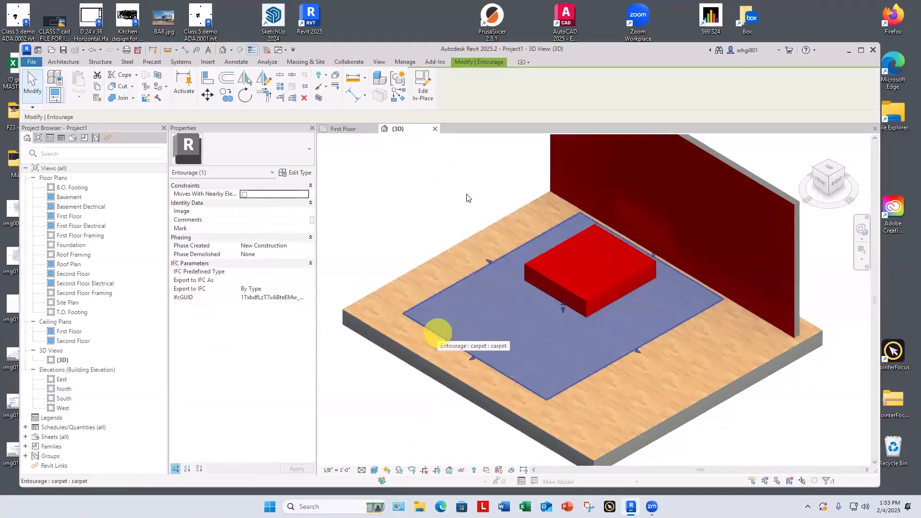
pyautogui.click(423, 83)
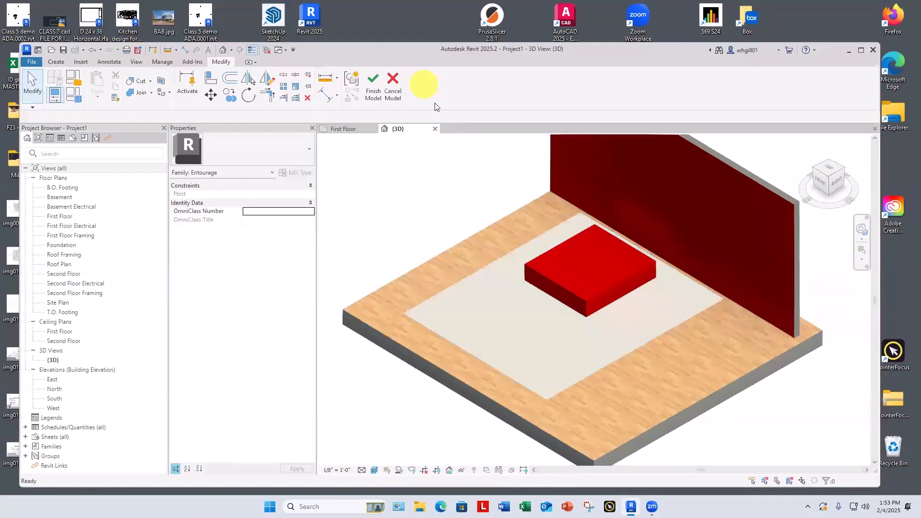
pyautogui.click(474, 277)
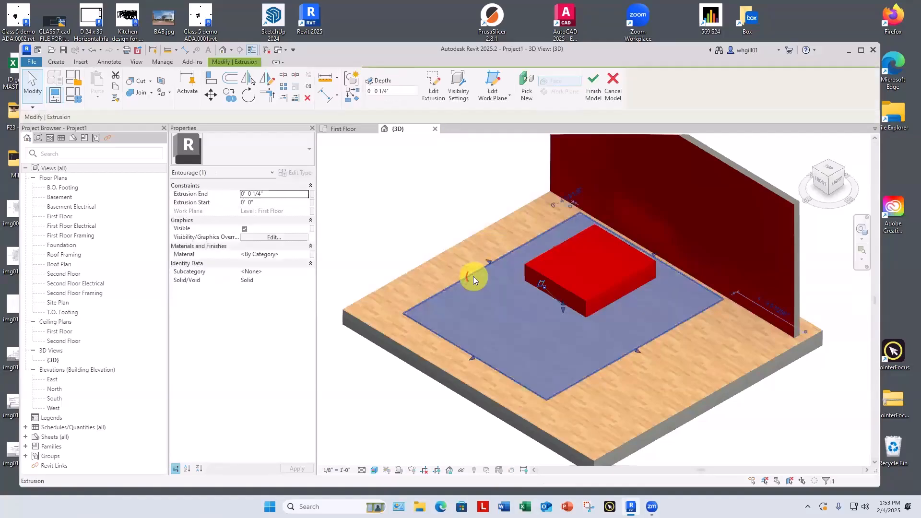
pyautogui.click(290, 256)
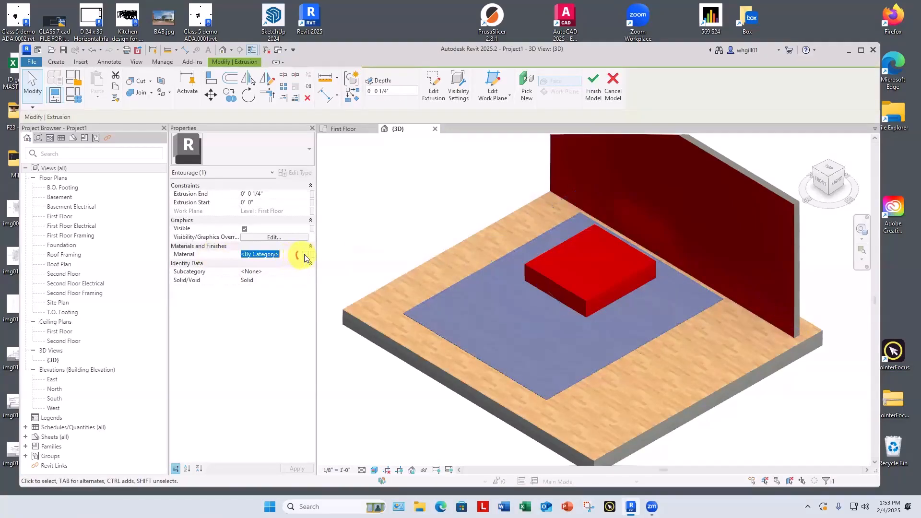
pyautogui.click(304, 254)
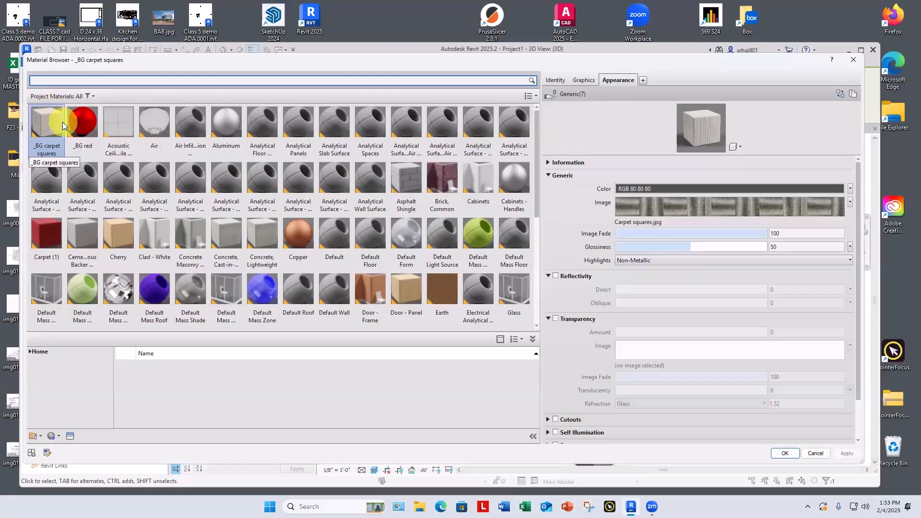
pyautogui.click(50, 122)
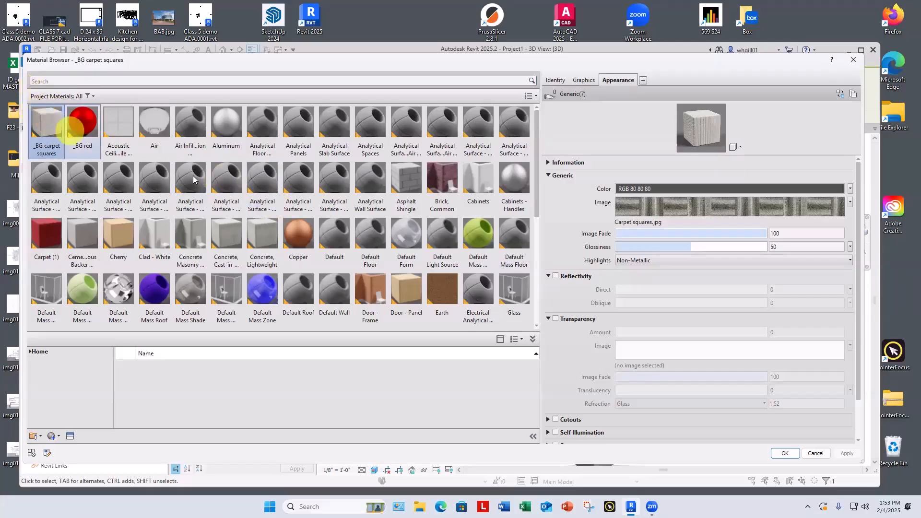
pyautogui.scroll(-1, 335, 243)
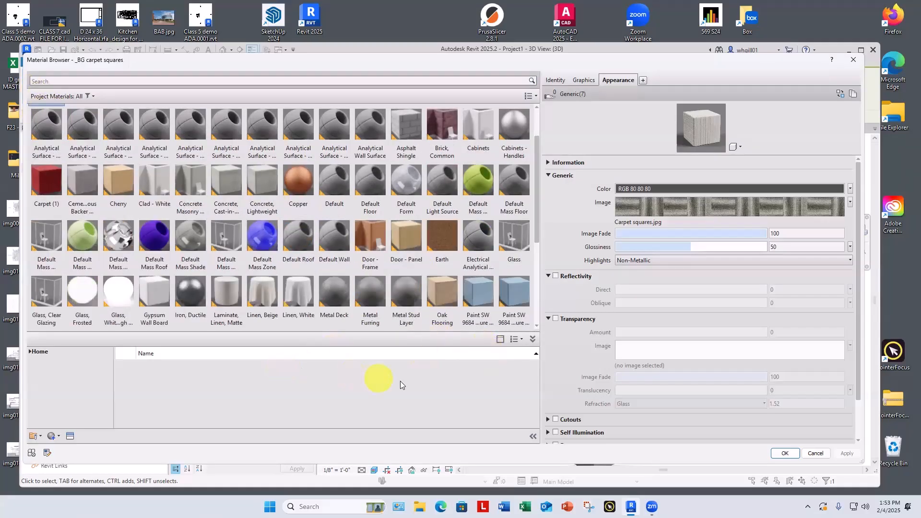
pyautogui.click(855, 61)
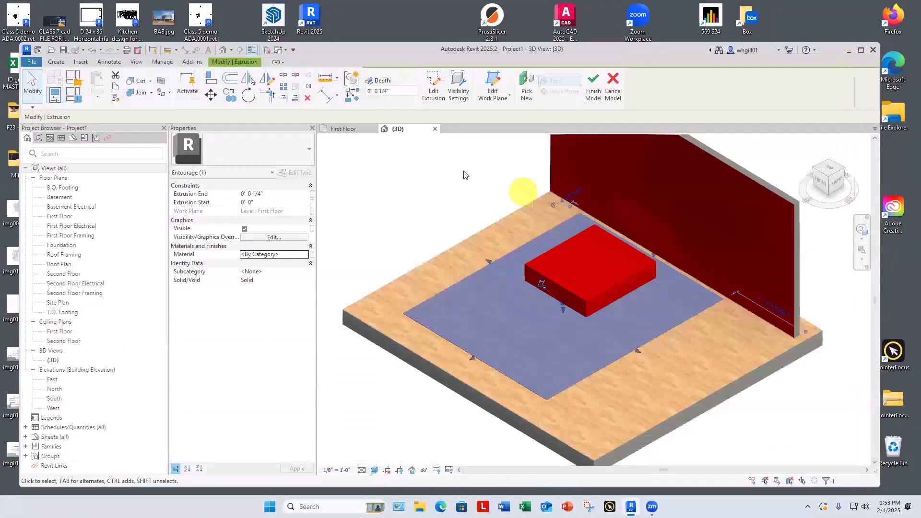
pyautogui.click(597, 93)
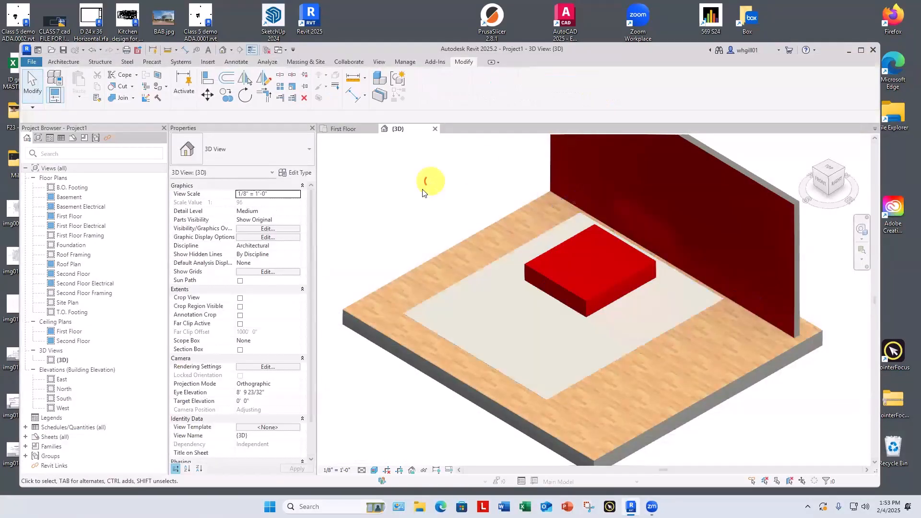
# Open the carpet on the floor for in-place editing in the 3D view
pyautogui.scroll(2, 495, 365)
pyautogui.scroll(2, 493, 358)
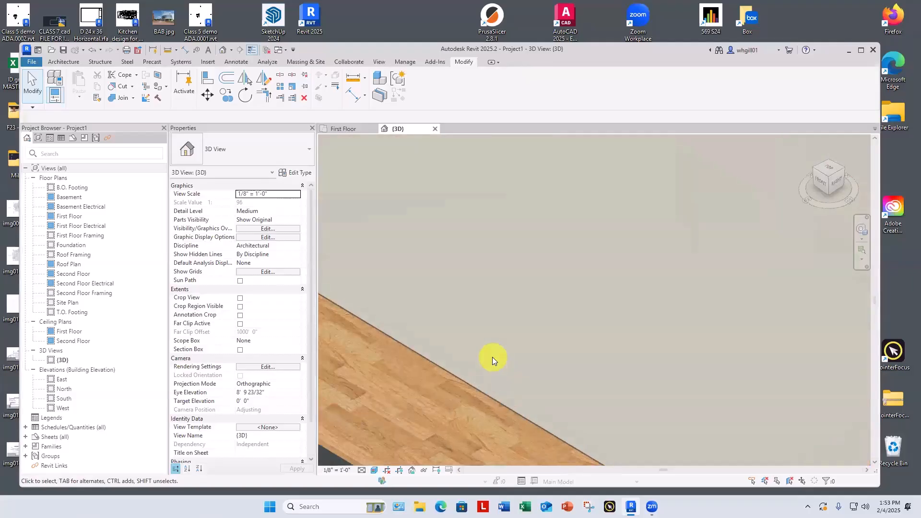
pyautogui.scroll(-2, 492, 357)
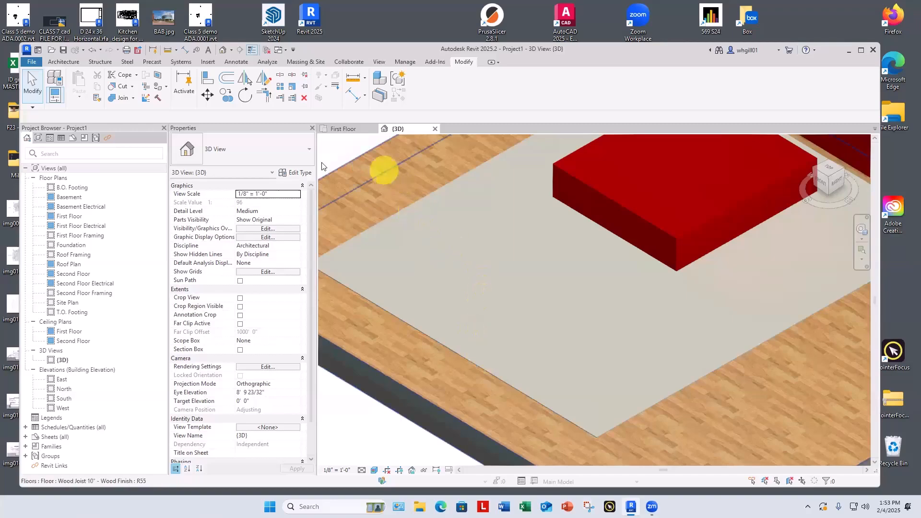
pyautogui.press('Escape')
pyautogui.press('Escape')
pyautogui.click(366, 233)
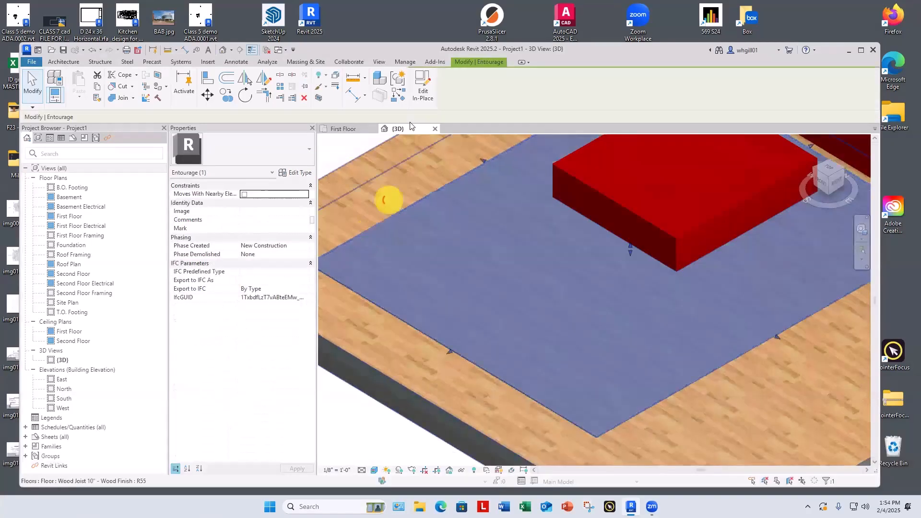
pyautogui.click(426, 93)
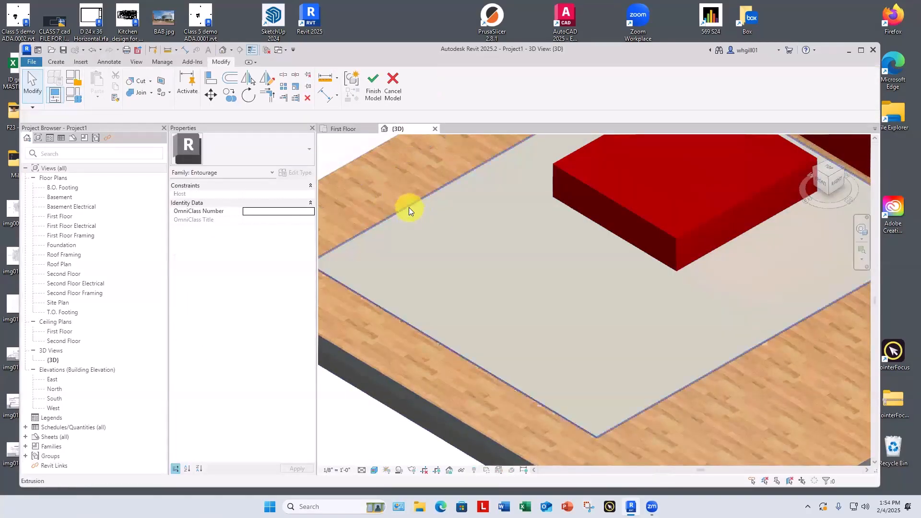
# Assign the _BG carpet squares material to the carpet extrusion and finish the in-place model
pyautogui.click(409, 208)
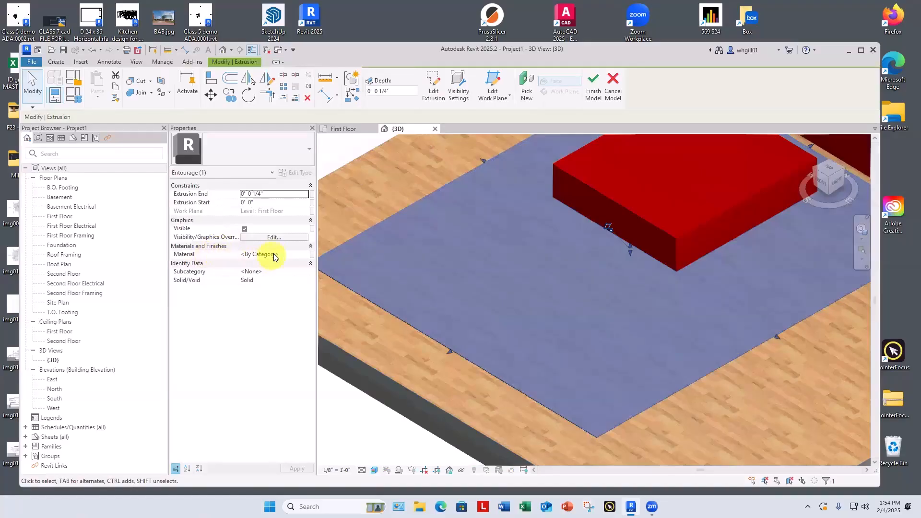
pyautogui.click(306, 254)
pyautogui.click(307, 254)
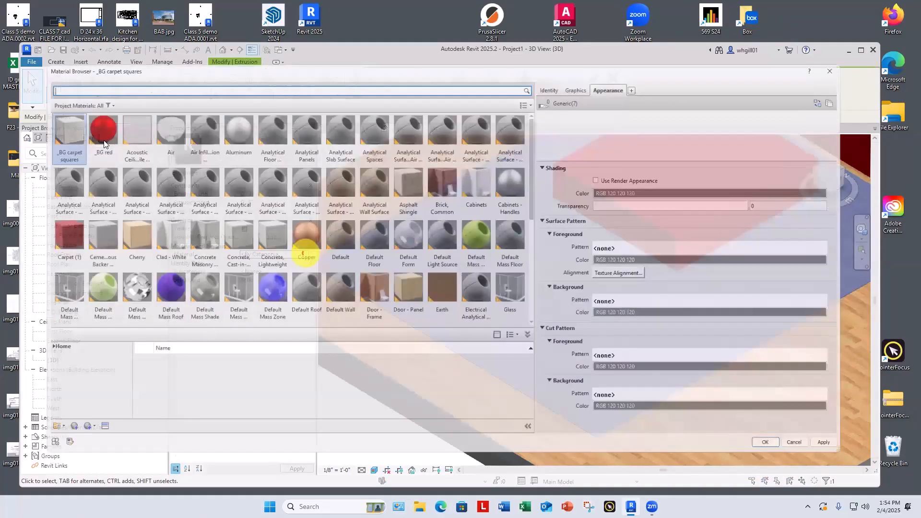
pyautogui.scroll(-1, 477, 327)
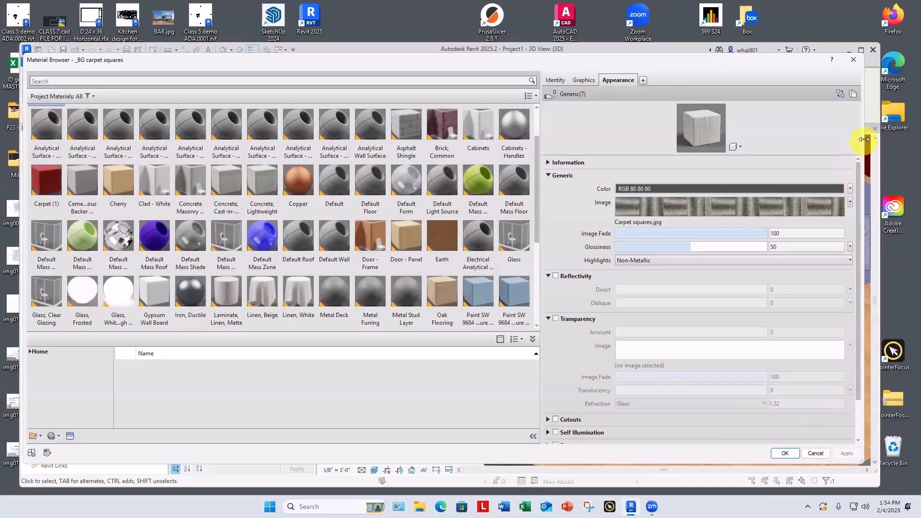
pyautogui.moveTo(864, 140); pyautogui.dragTo(545, 136)
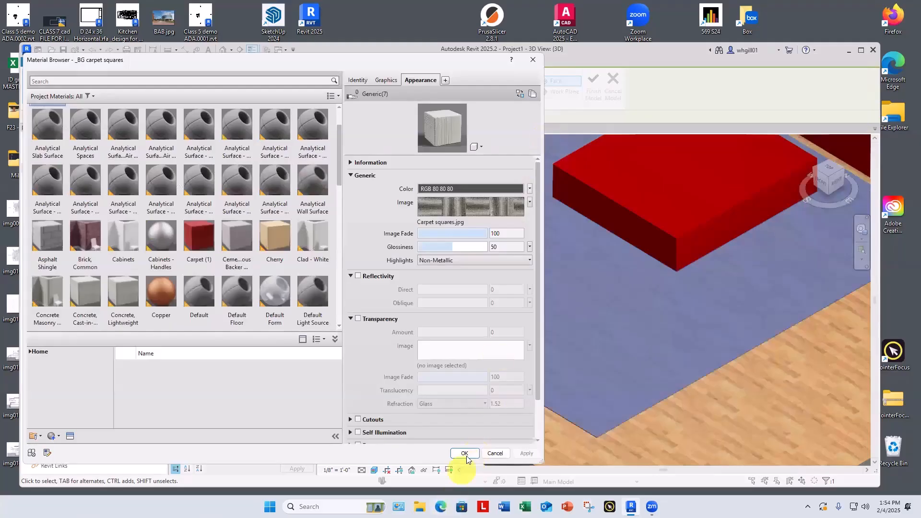
pyautogui.click(464, 452)
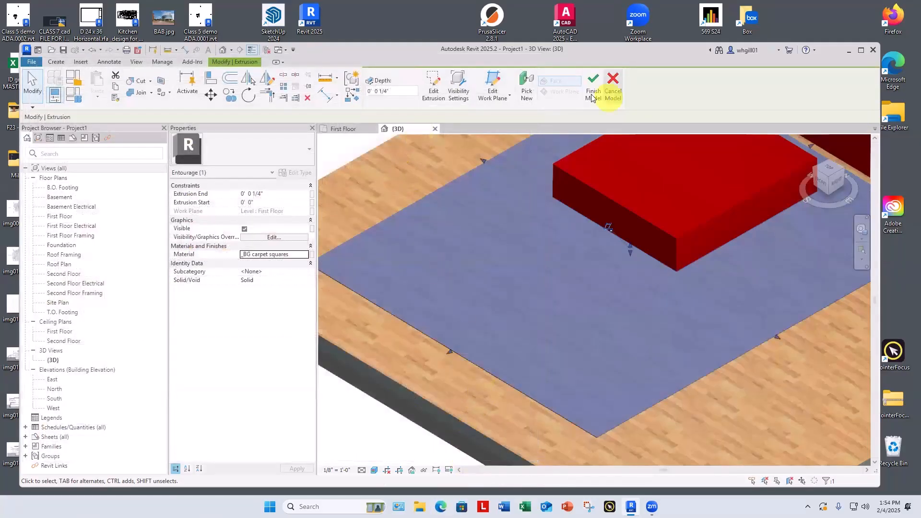
pyautogui.click(599, 86)
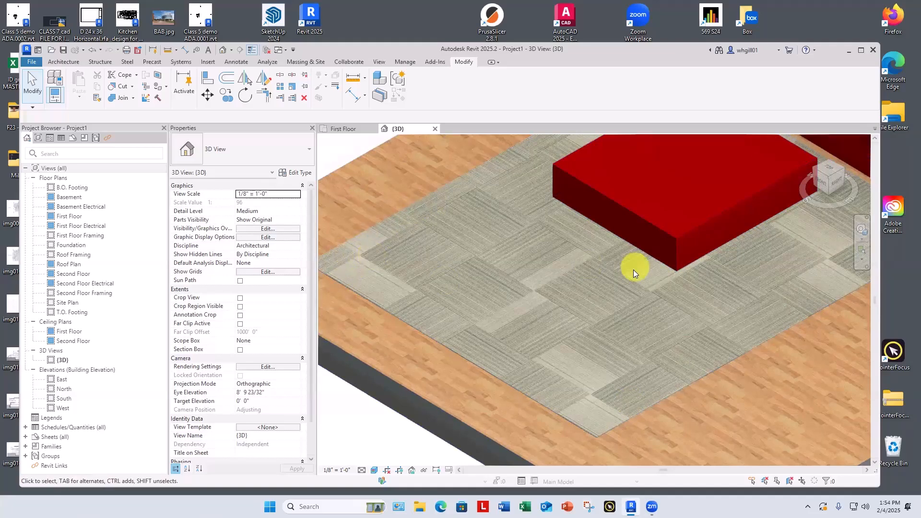
# Paint the face of the red wall behind the box with the Brick, Common material
pyautogui.keyDown('shift'); pyautogui.moveTo(634, 266); pyautogui.dragTo(473, 189, button='middle'); pyautogui.keyUp('shift')
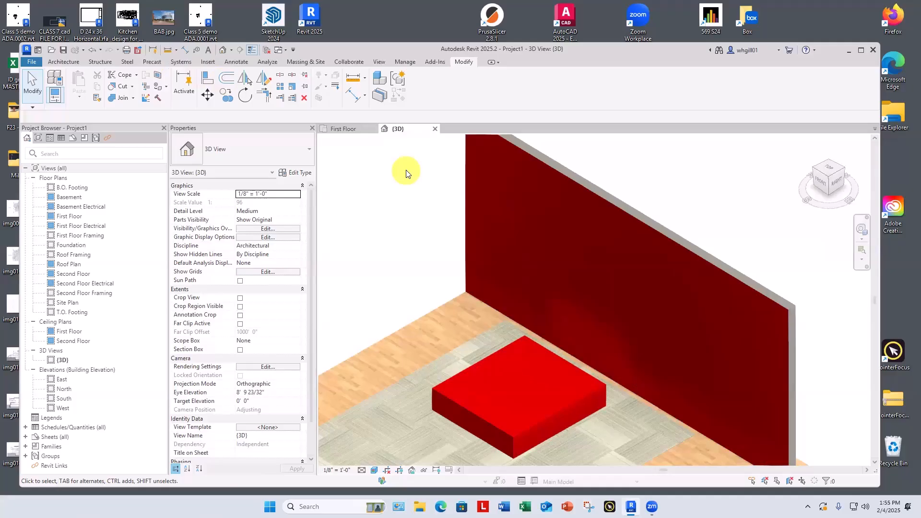
pyautogui.press('p')
pyautogui.press('t')
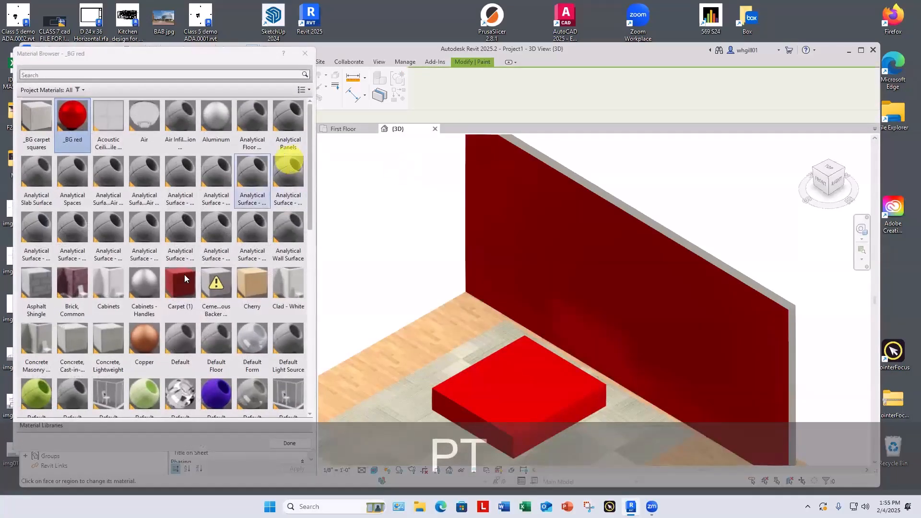
pyautogui.scroll(-3, 191, 273)
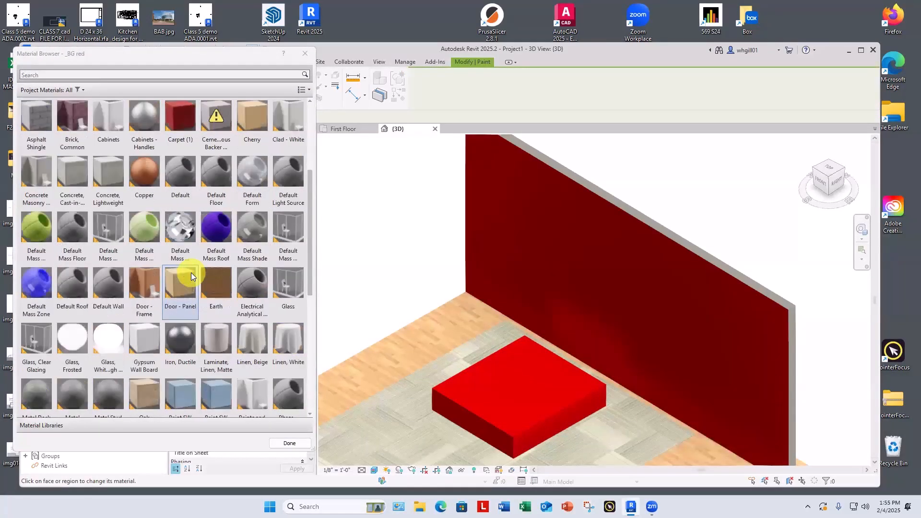
pyautogui.scroll(3, 191, 273)
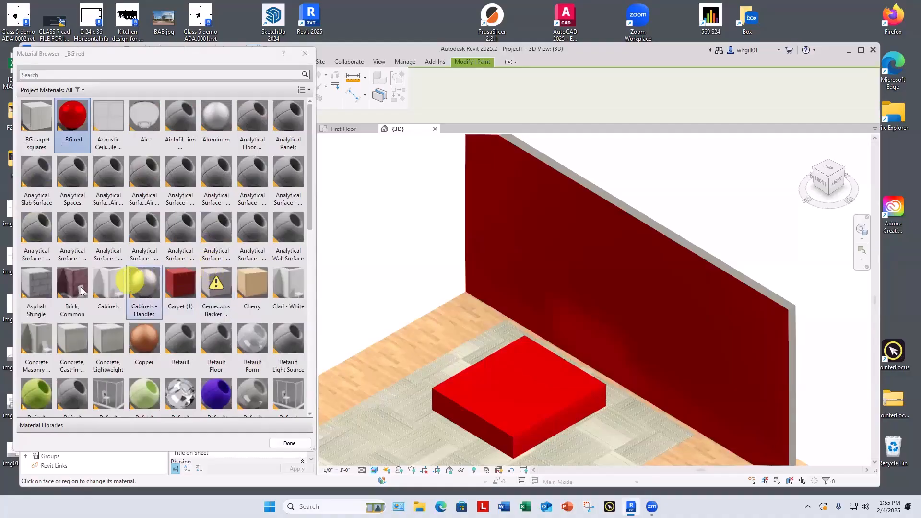
pyautogui.click(73, 286)
pyautogui.click(536, 258)
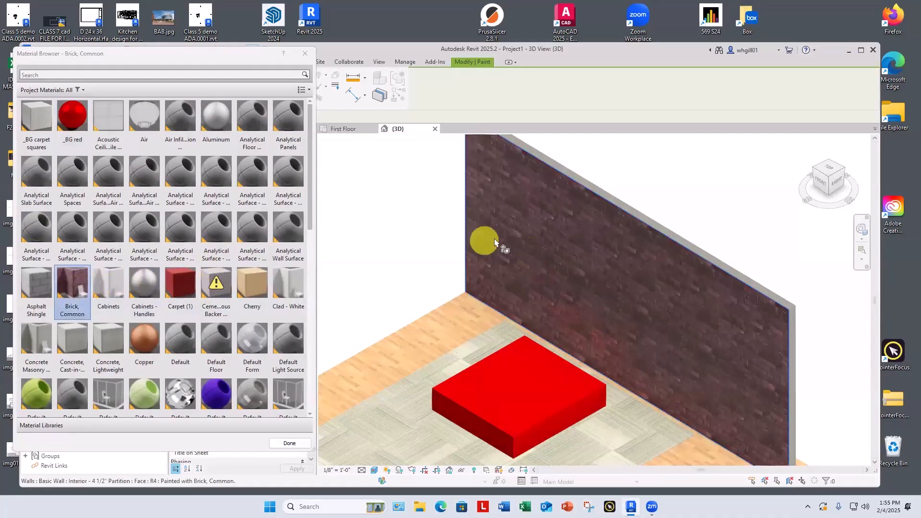
pyautogui.press('Escape')
pyautogui.press('Escape')
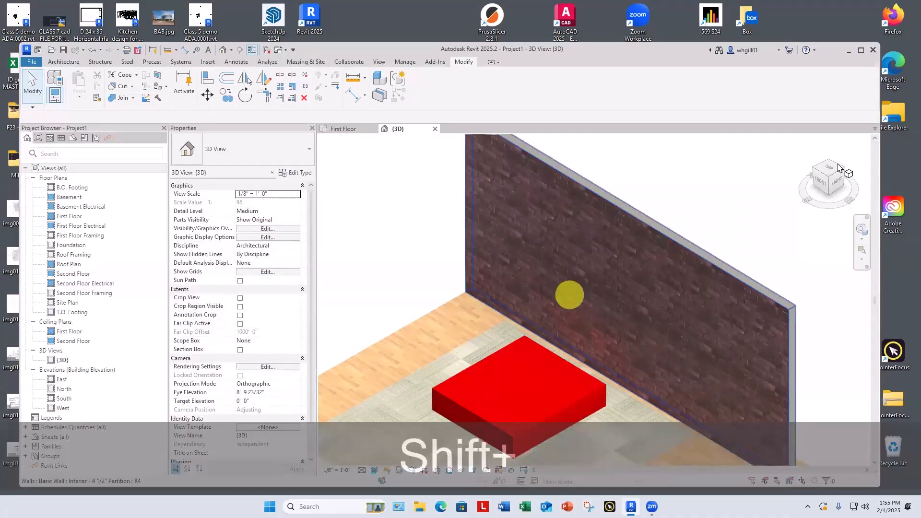
# Show the brick wall from the front in the Hidden Line visual style, close up on its lower corner
pyautogui.click(823, 183)
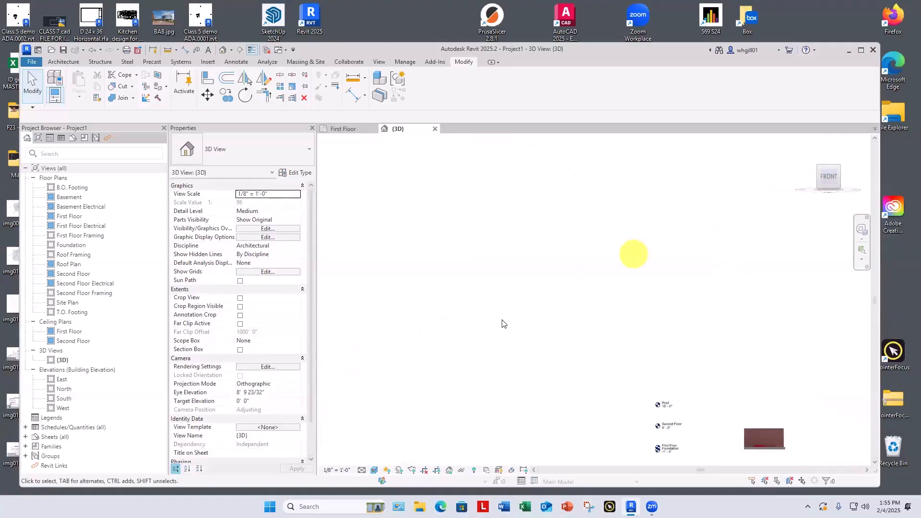
pyautogui.scroll(6, 589, 303)
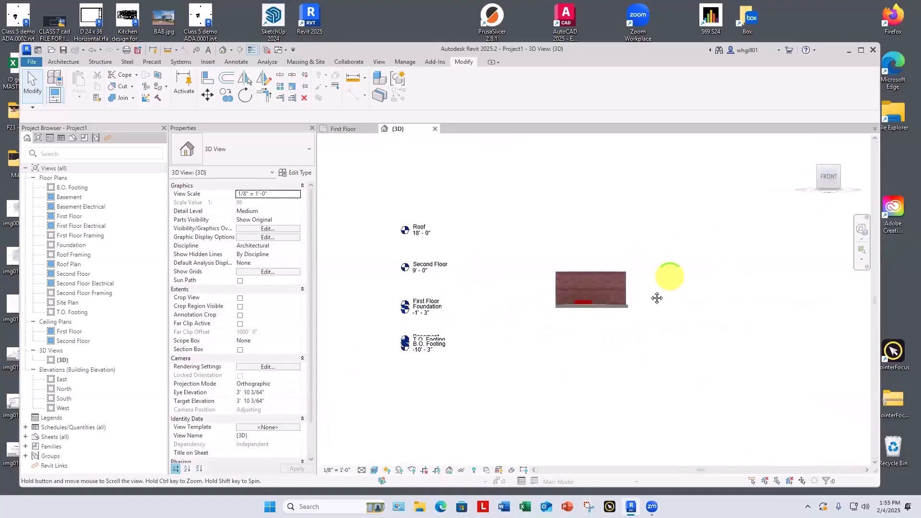
pyautogui.click(374, 471)
pyautogui.click(400, 421)
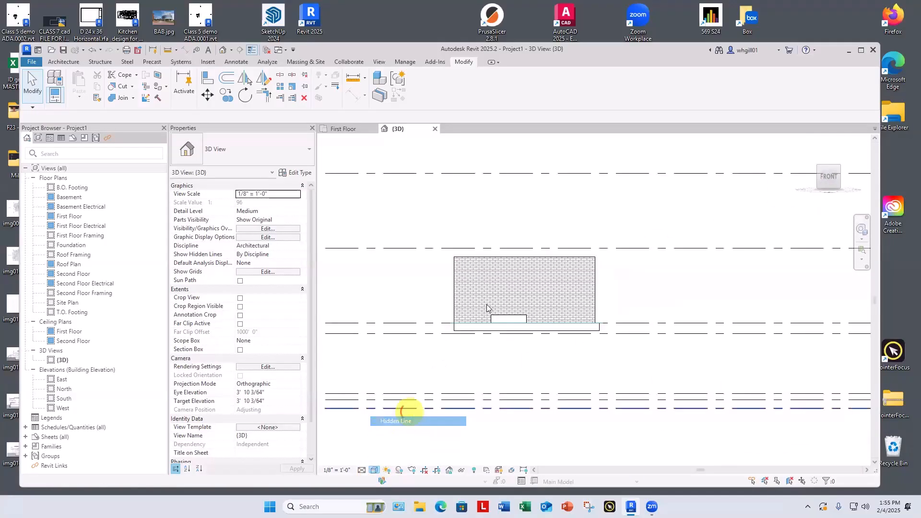
pyautogui.scroll(5, 477, 310)
pyautogui.moveTo(473, 315); pyautogui.dragTo(478, 328, button='middle')
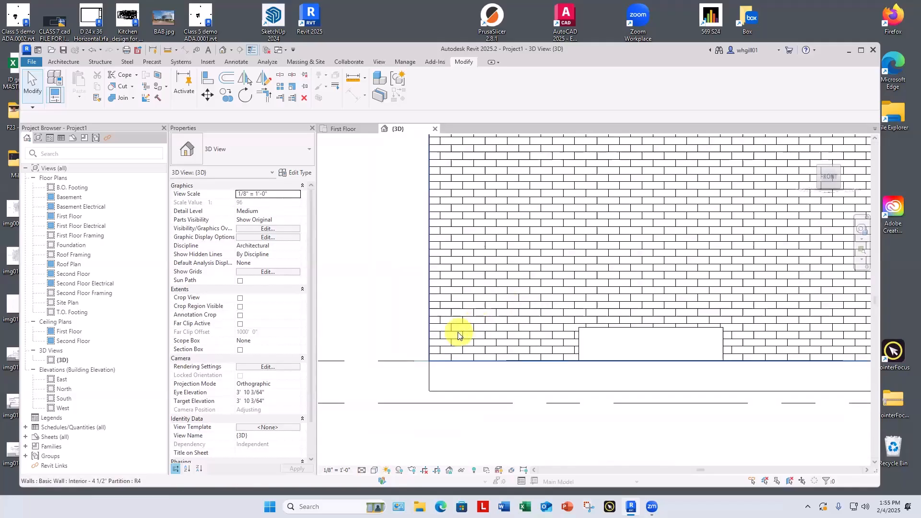
pyautogui.scroll(2, 458, 330)
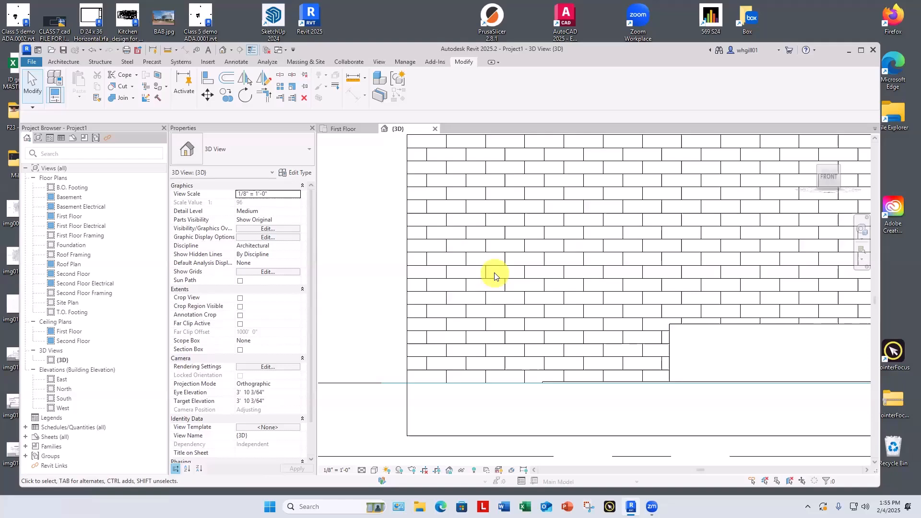
# Select a line of the wall's brick surface pattern and nudge the pattern up, to the right and partly back down
pyautogui.press('Tab')
pyautogui.click(460, 269)
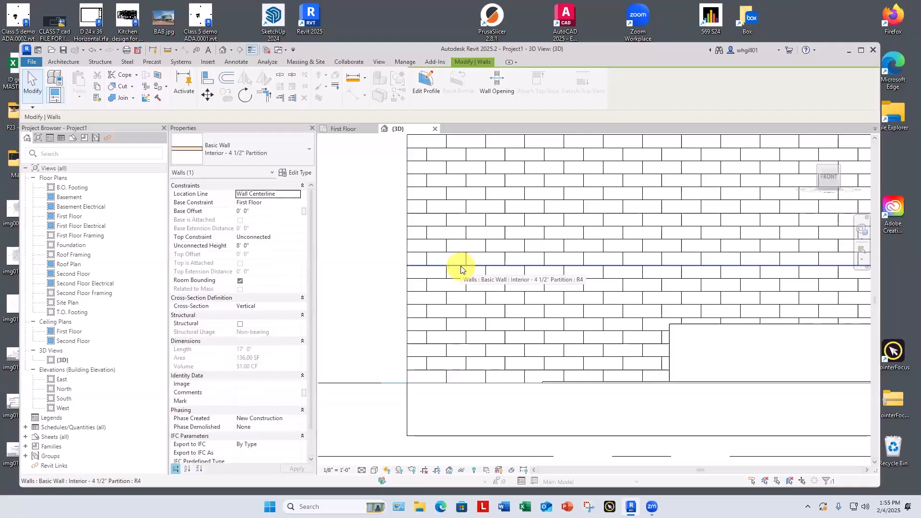
pyautogui.press('Up')
pyautogui.press('Up')
pyautogui.press('Up')
pyautogui.press('Up')
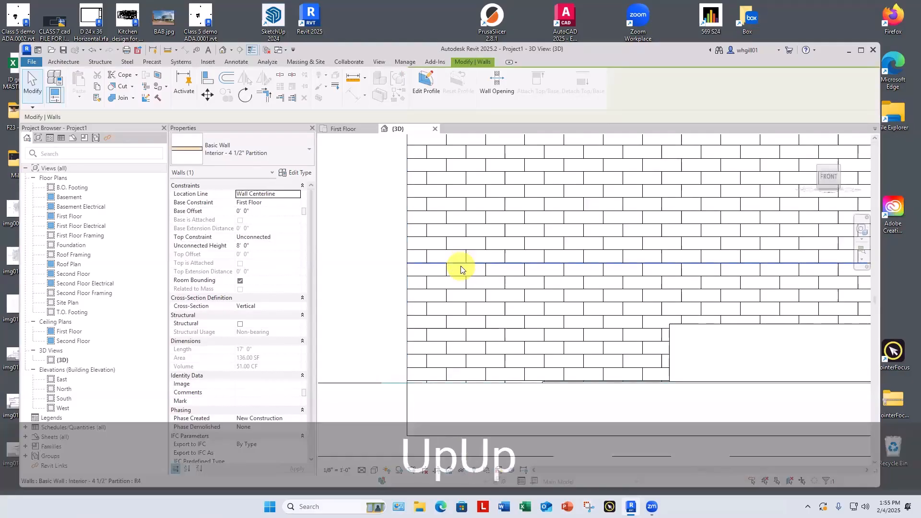
pyautogui.press('Right')
pyautogui.press('Right')
pyautogui.press('Right')
pyautogui.press('Right')
pyautogui.press('Right')
pyautogui.press('Right')
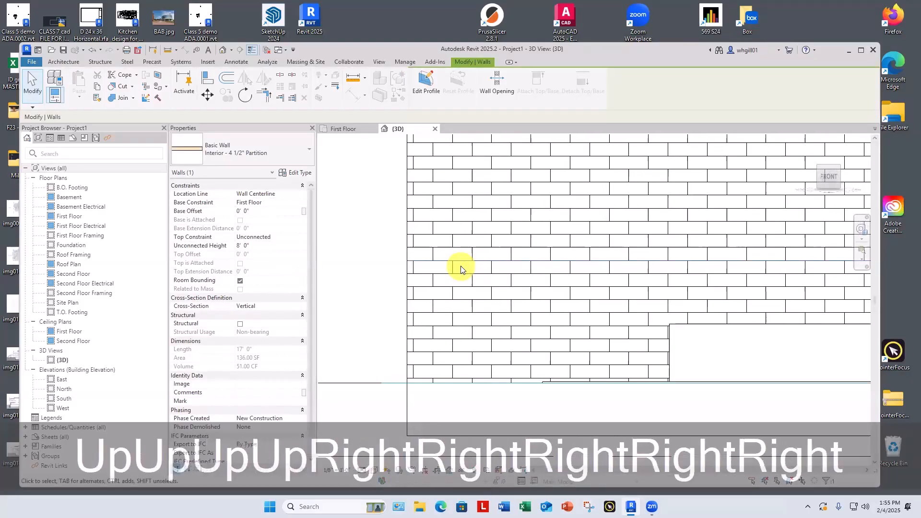
pyautogui.press('Down')
pyautogui.press('Down')
pyautogui.press('Down')
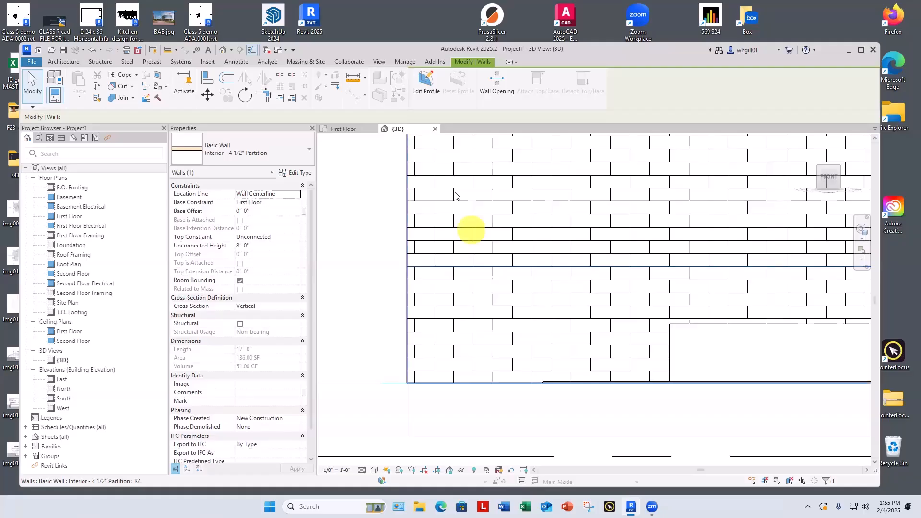
# Switch to the First Floor plan and check how the carpet displays there
pyautogui.click(350, 129)
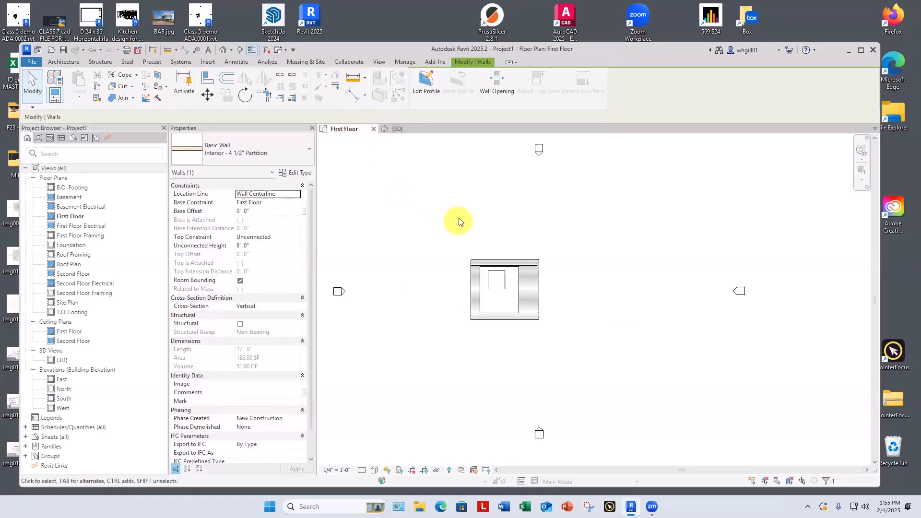
pyautogui.click(478, 310)
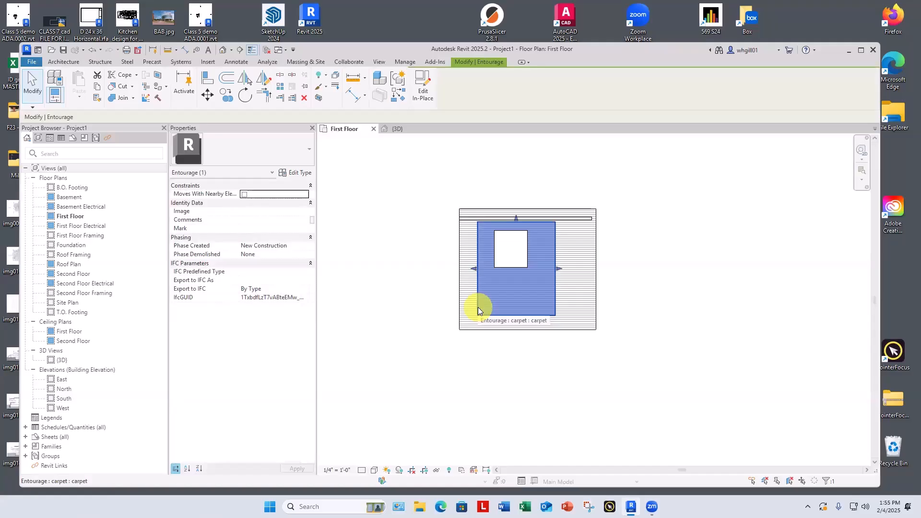
pyautogui.press('Escape')
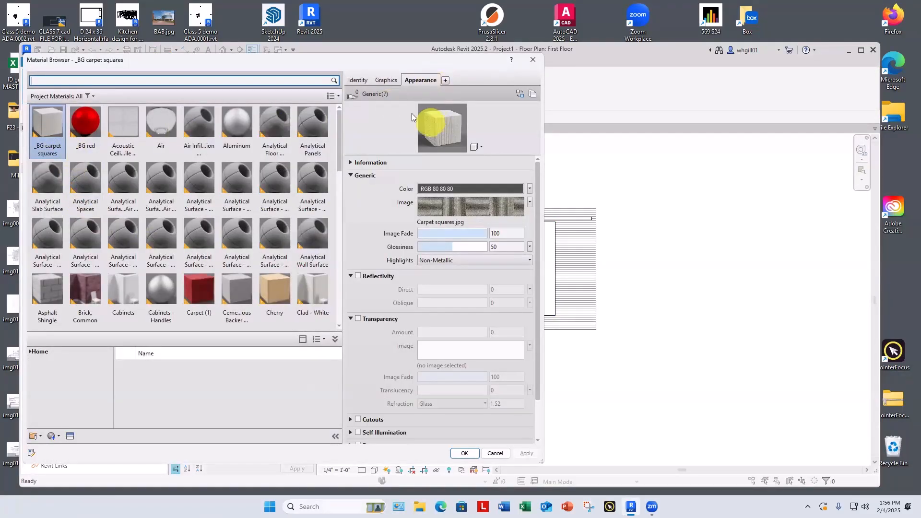
# Examine the drafting and model fill patterns offered for the surface foreground of the _BG carpet squares material
pyautogui.click(385, 80)
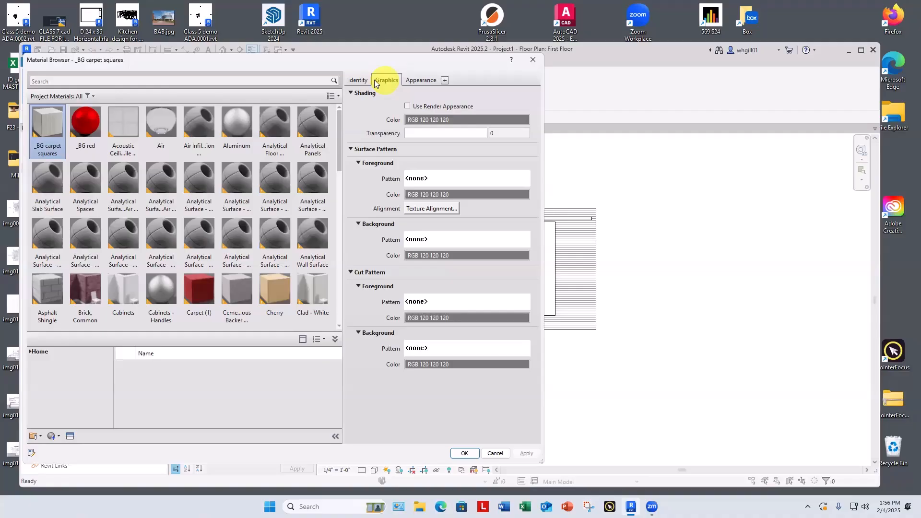
pyautogui.click(416, 178)
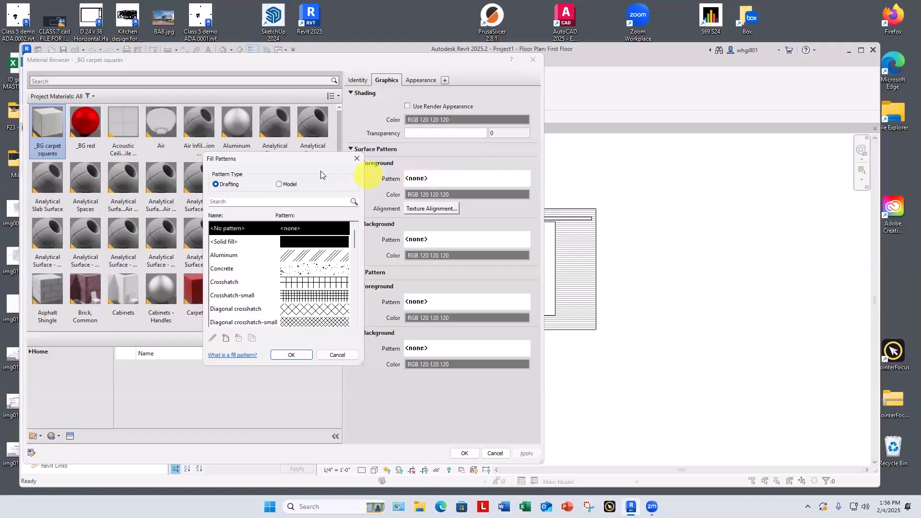
pyautogui.moveTo(301, 159); pyautogui.dragTo(712, 162)
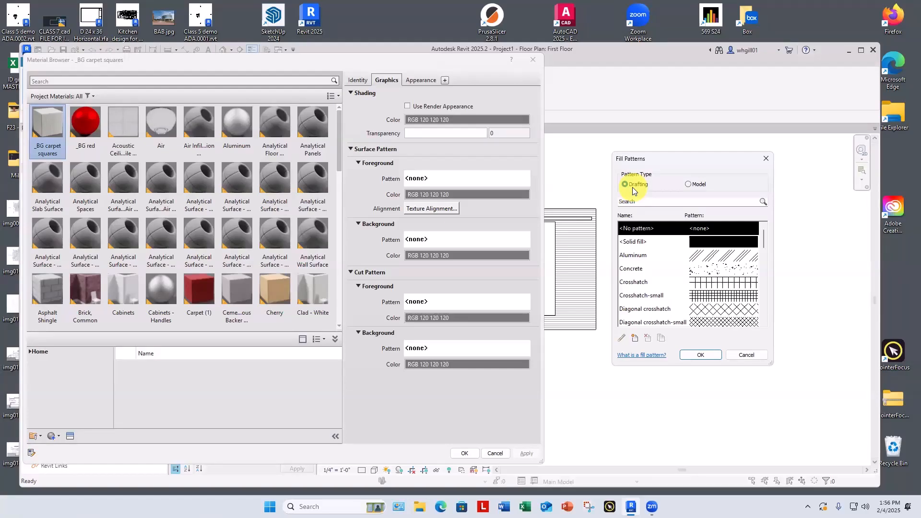
pyautogui.click(689, 184)
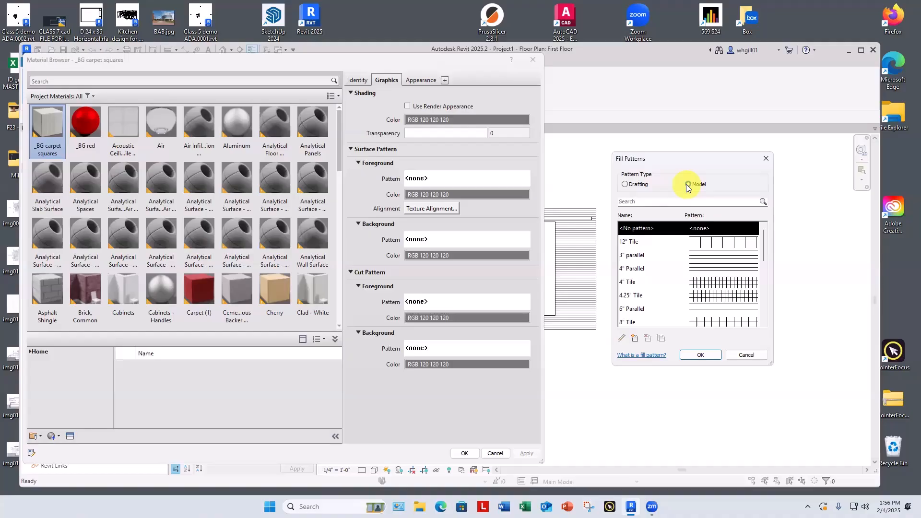
pyautogui.click(688, 185)
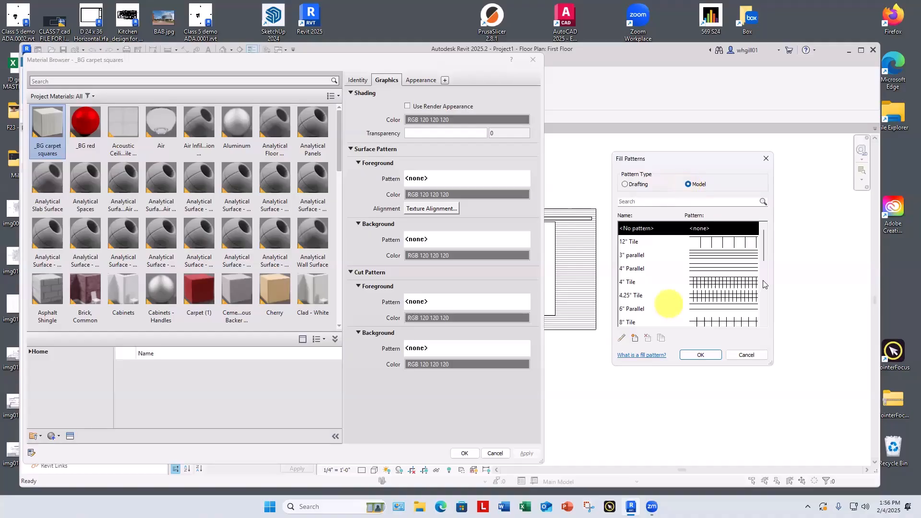
pyautogui.moveTo(766, 256); pyautogui.dragTo(770, 285)
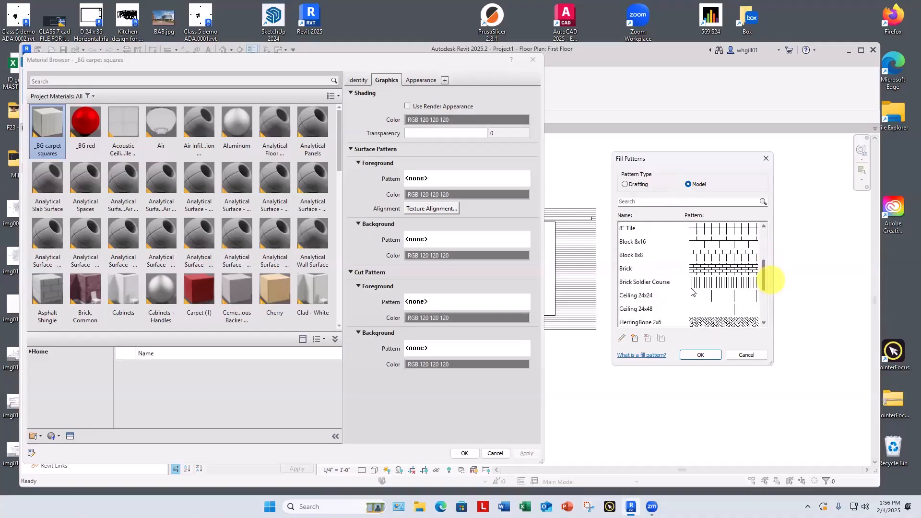
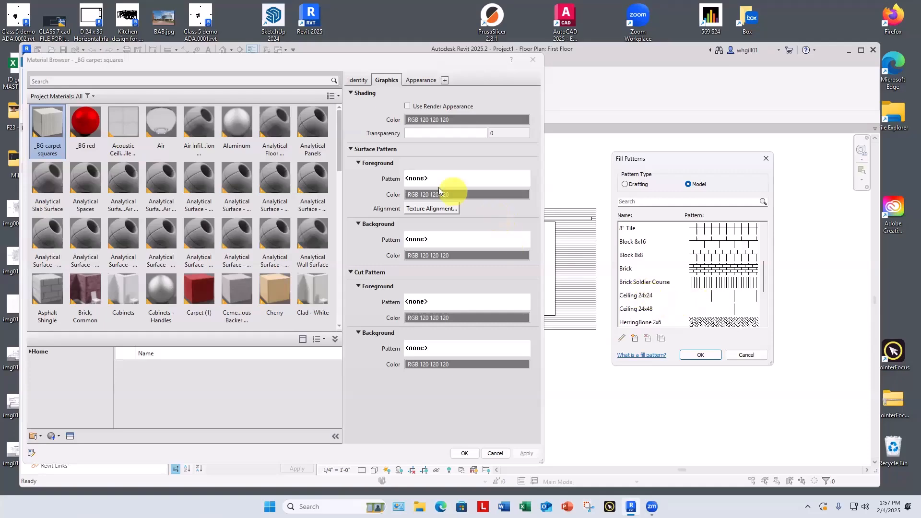
pyautogui.click(765, 159)
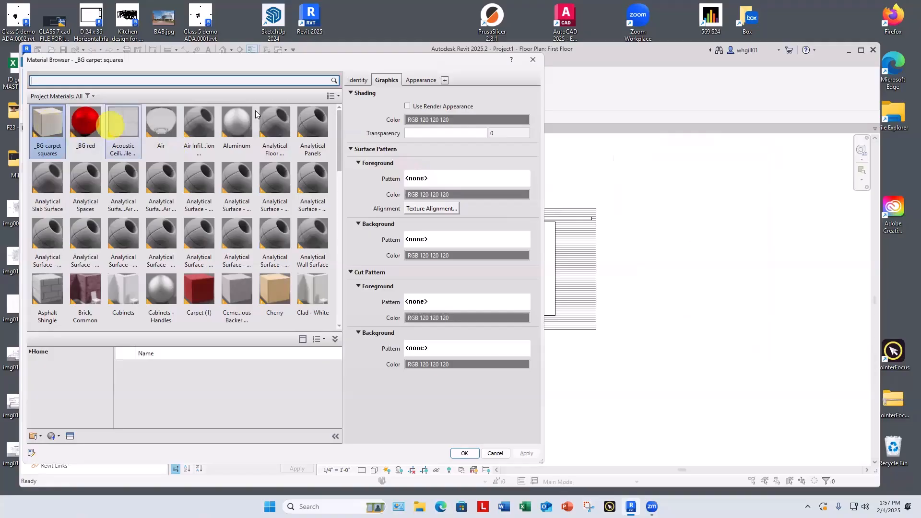
# Set the foreground surface pattern of the _BG carpet squares material to the Ceiling 24x24 model pattern
pyautogui.click(413, 179)
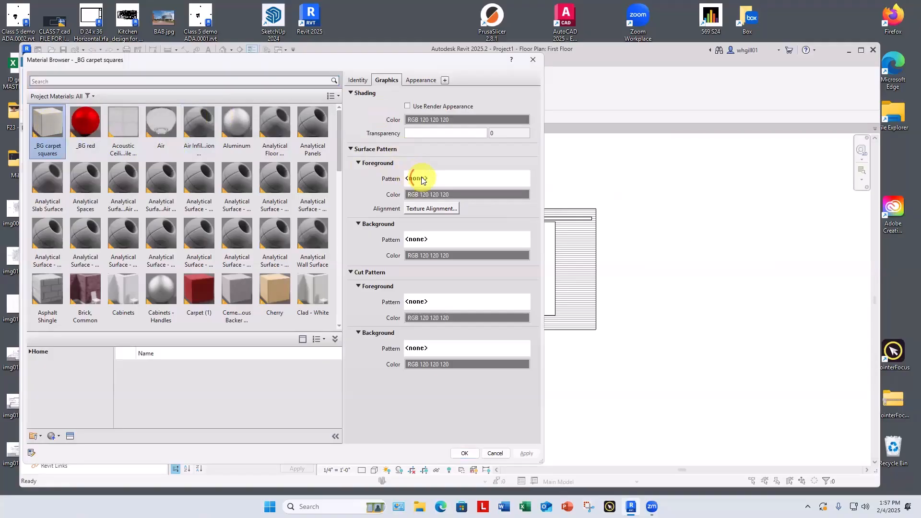
pyautogui.scroll(-1, 639, 308)
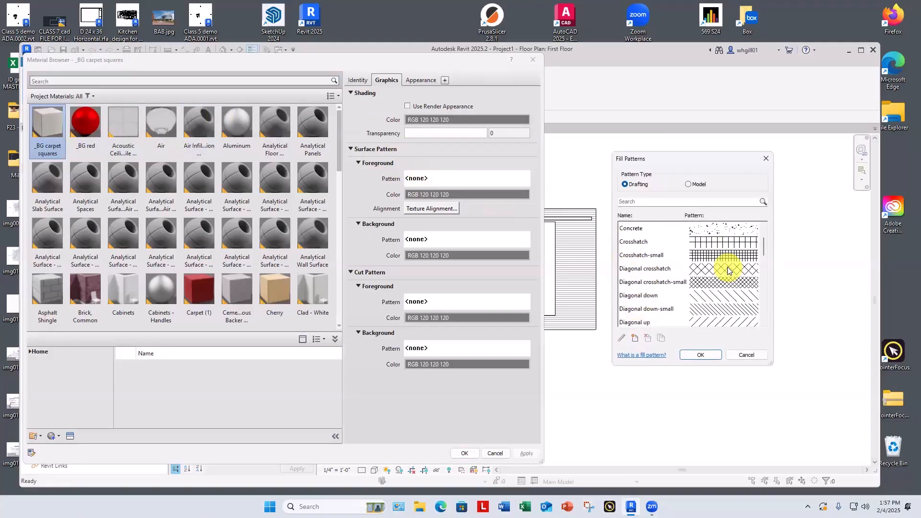
pyautogui.click(689, 185)
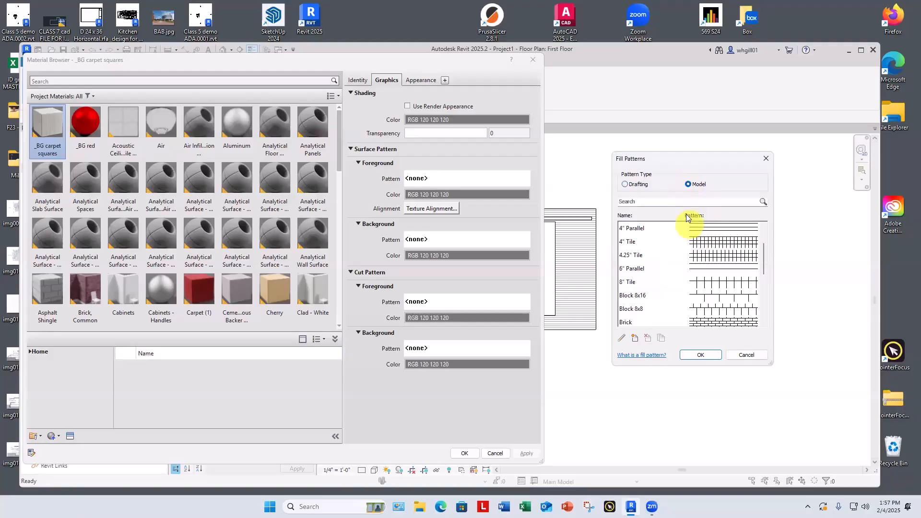
pyautogui.click(625, 185)
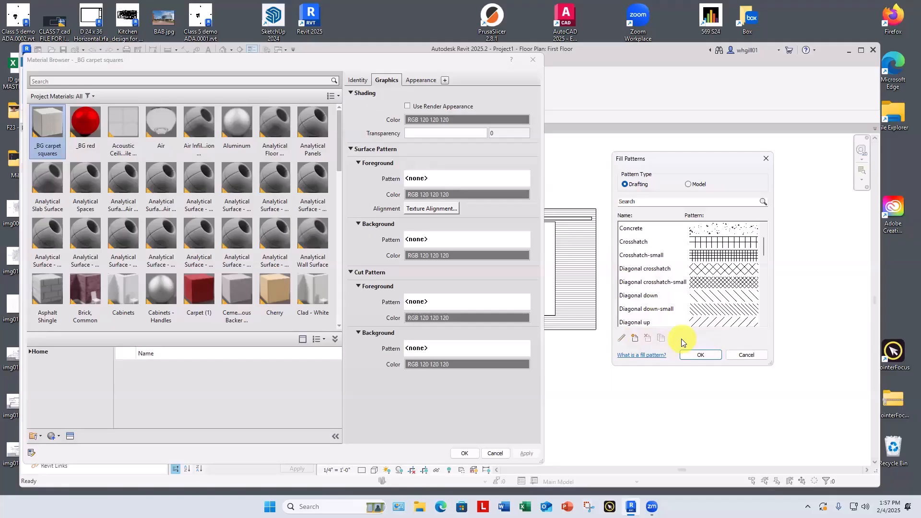
pyautogui.click(688, 185)
pyautogui.scroll(-3, 691, 247)
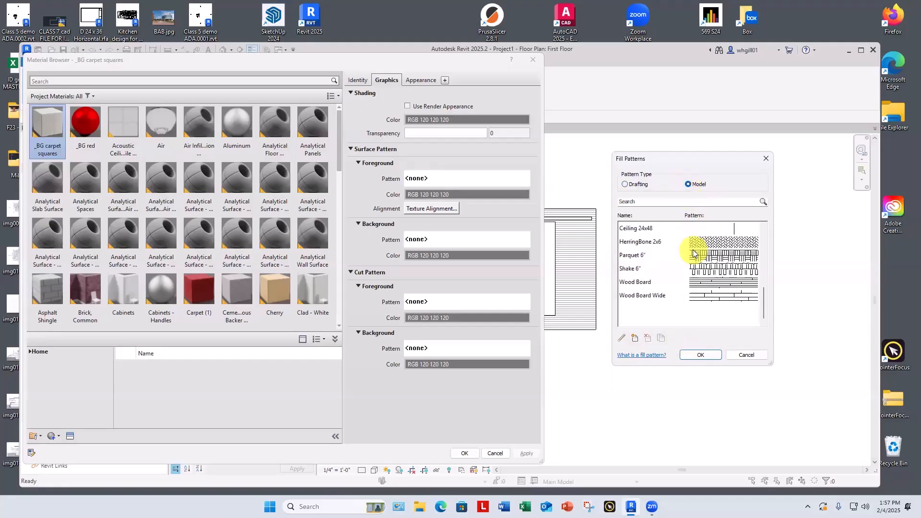
pyautogui.scroll(1, 693, 253)
pyautogui.click(642, 255)
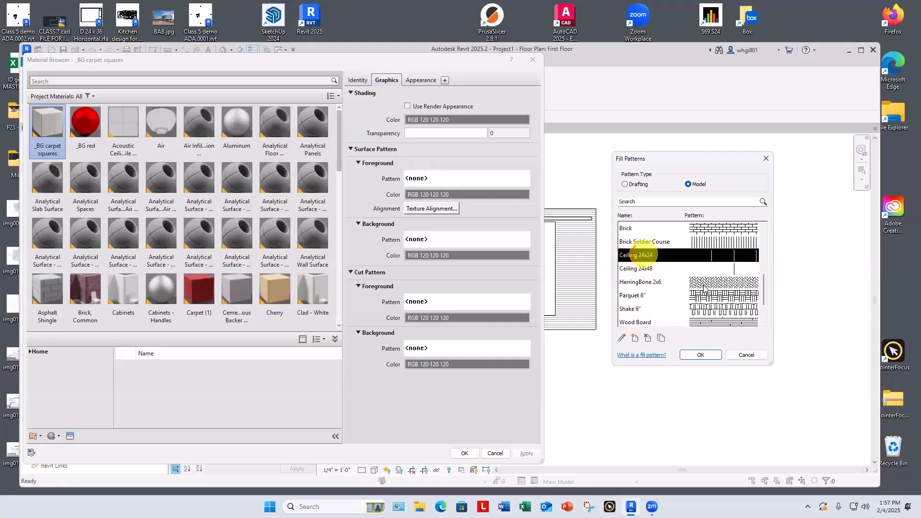
pyautogui.click(701, 355)
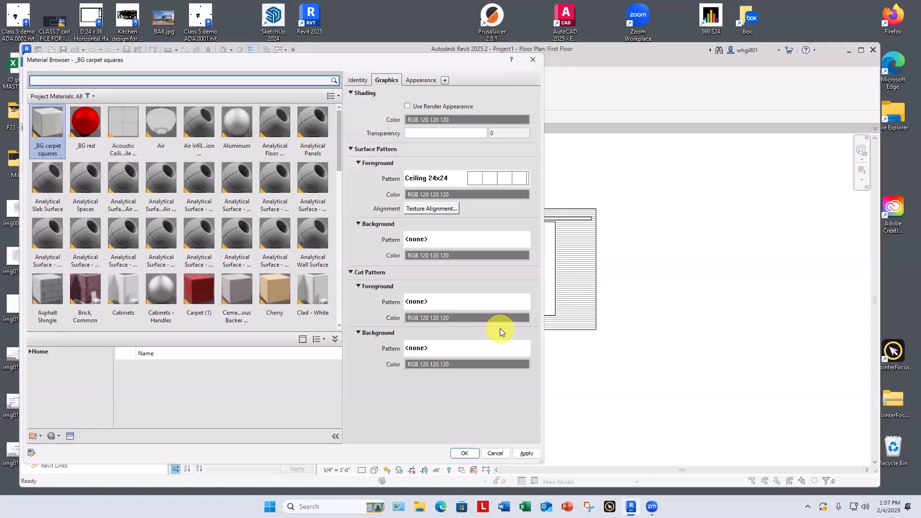
# Align the carpet squares texture relative to its surface pattern by shifting it right, up, left and down, and accept the alignment
pyautogui.click(421, 209)
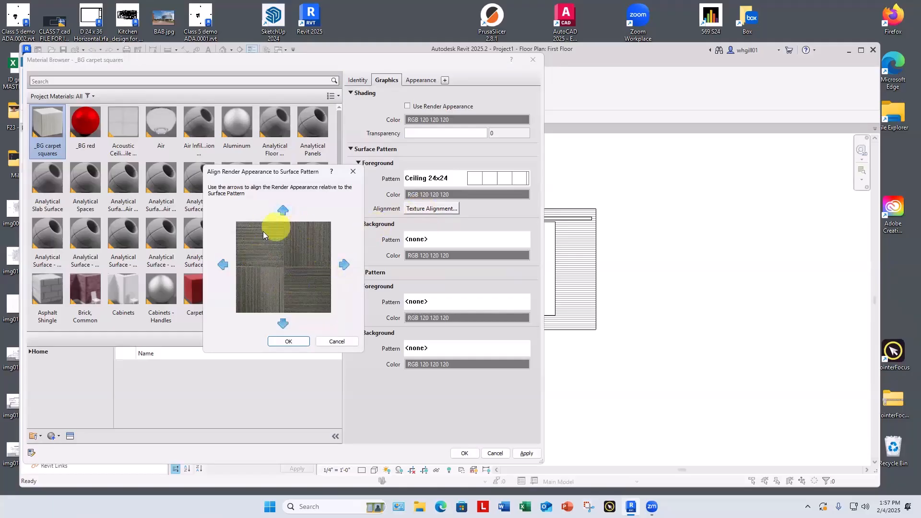
pyautogui.click(345, 265)
pyautogui.click(345, 265)
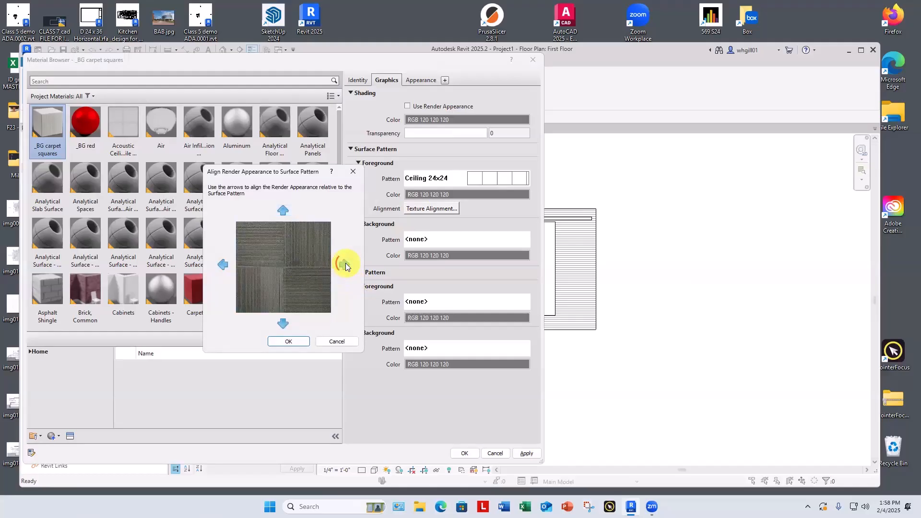
pyautogui.click(345, 265)
pyautogui.click(345, 266)
pyautogui.click(282, 210)
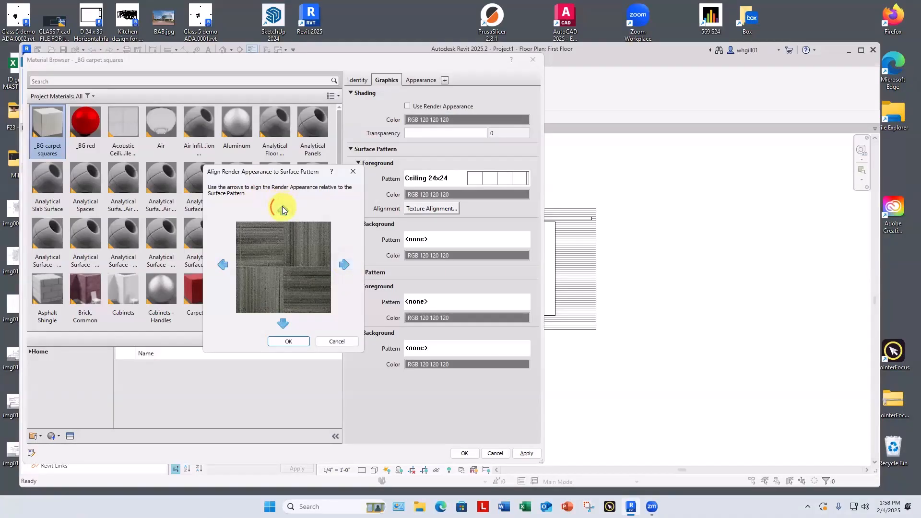
pyautogui.click(222, 265)
pyautogui.click(222, 267)
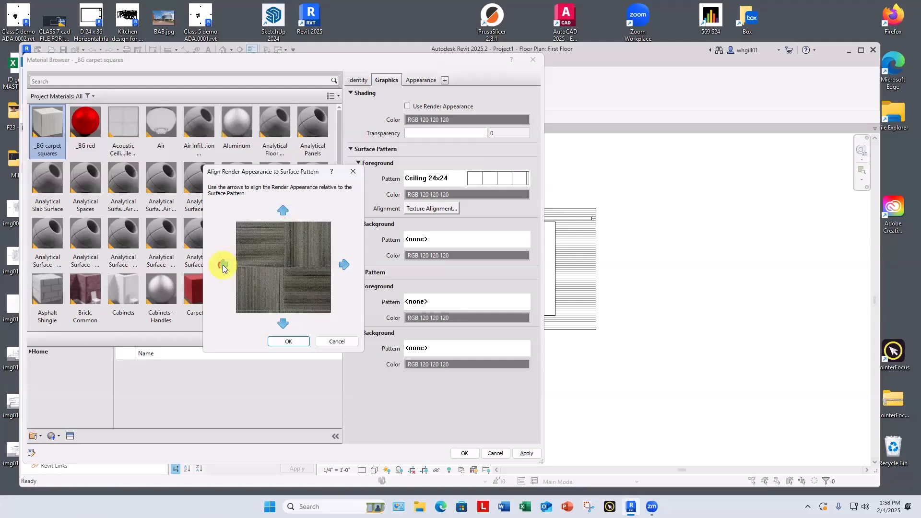
pyautogui.click(283, 324)
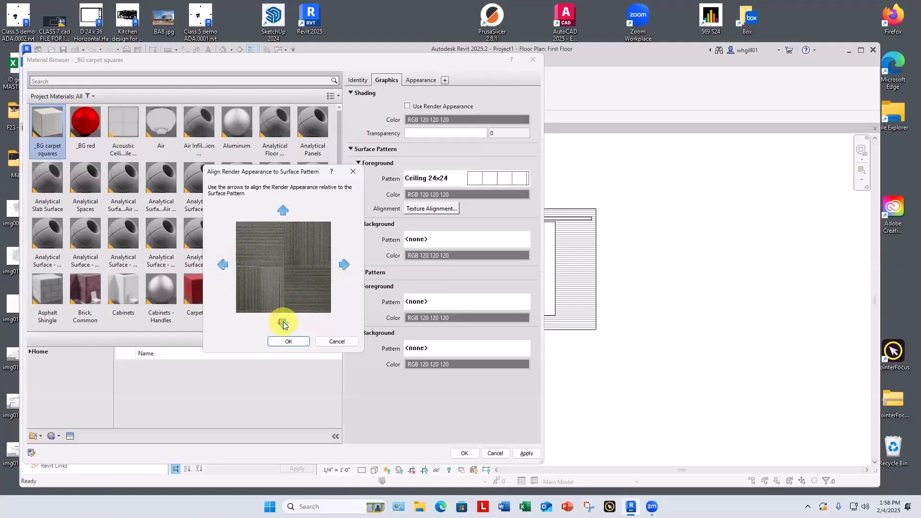
pyautogui.click(283, 210)
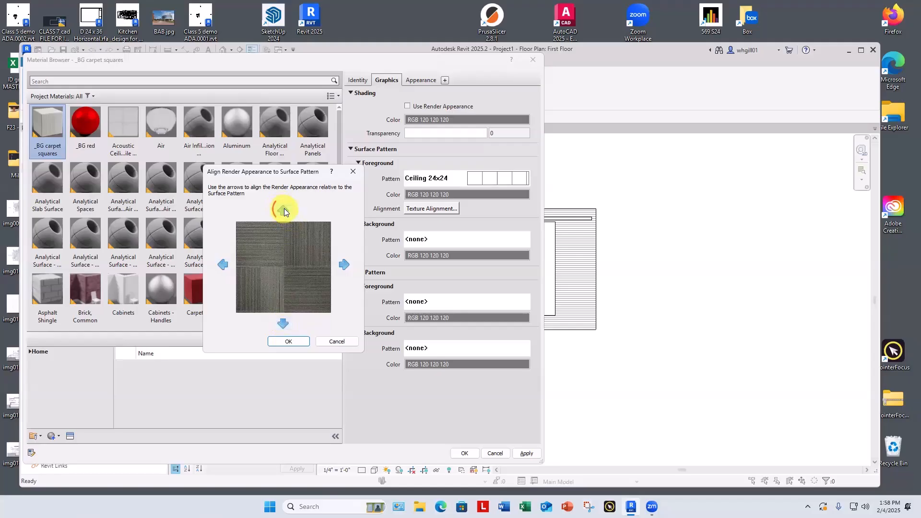
pyautogui.click(283, 325)
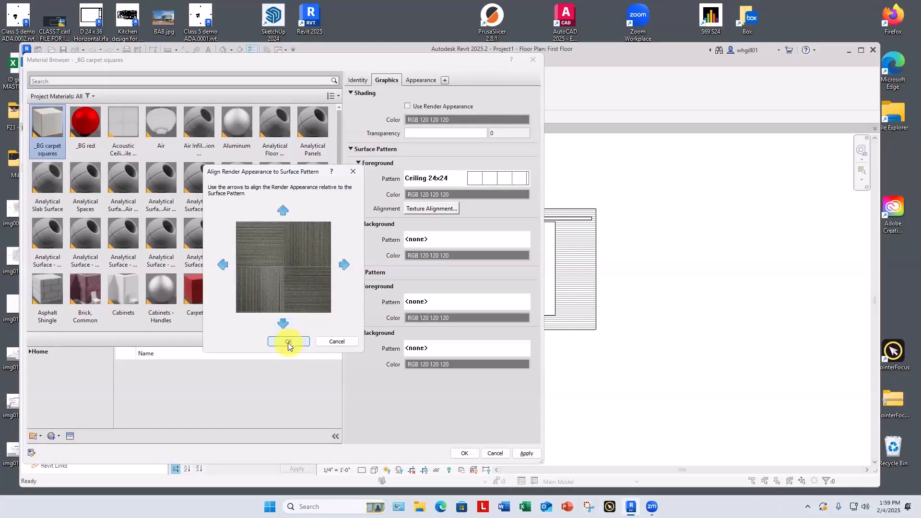
pyautogui.click(288, 343)
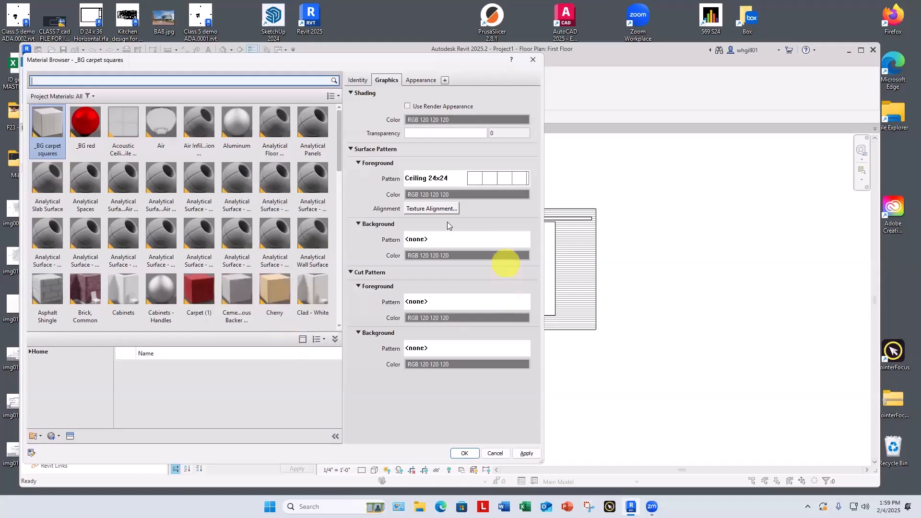
# Accept the material edits, dismiss the save reminder, and check the carpet's surface pattern up close in the First Floor plan
pyautogui.click(465, 453)
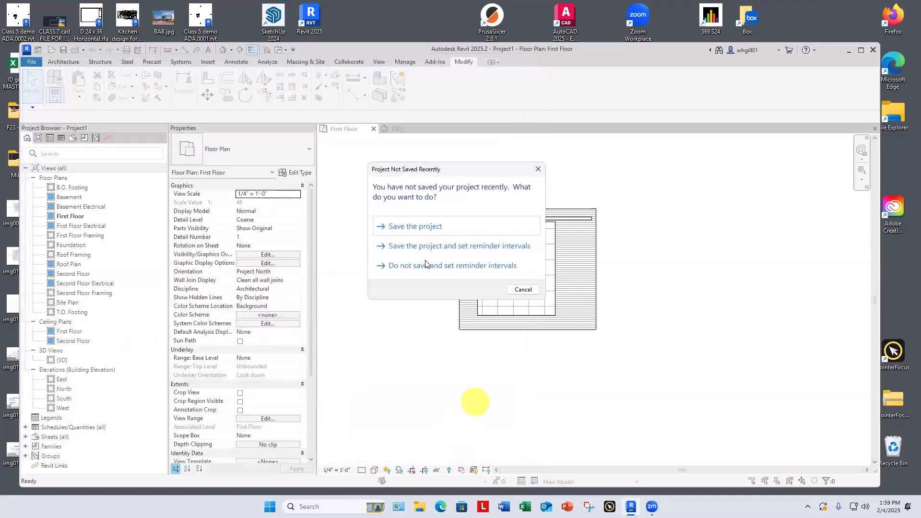
pyautogui.click(519, 288)
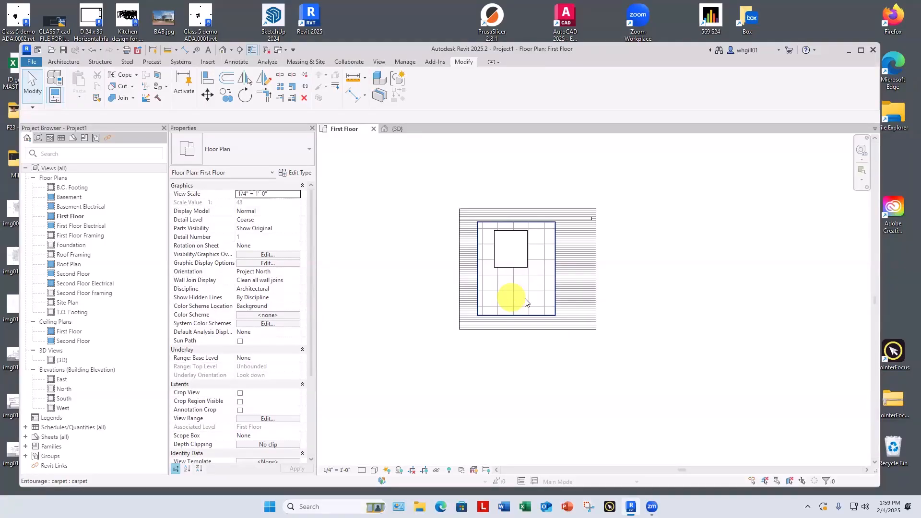
pyautogui.scroll(4, 510, 297)
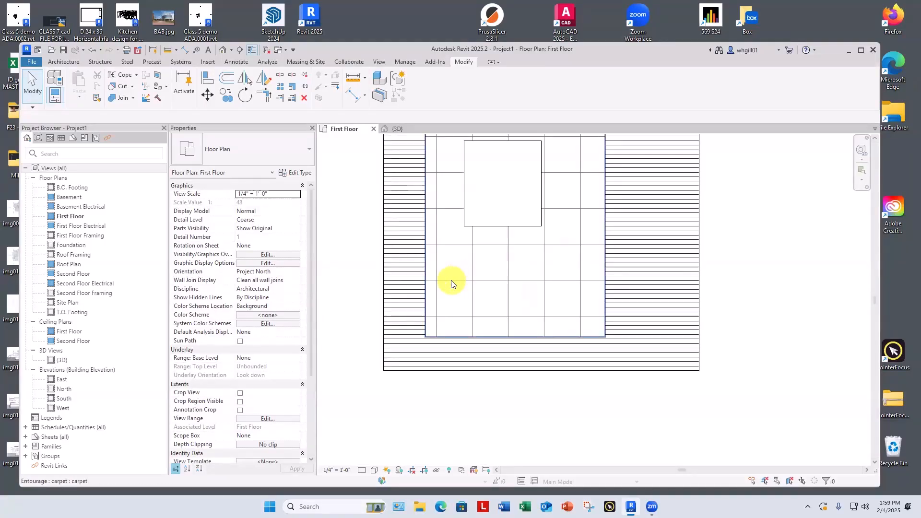
pyautogui.scroll(1, 451, 283)
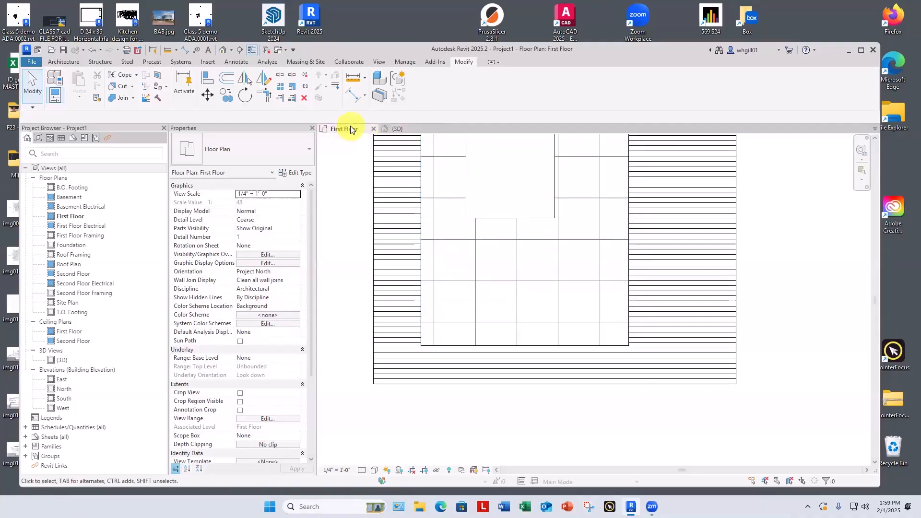
# Duplicate the First Floor plan view without detailing and show the whole floor and carpet in the copy
pyautogui.rightClick(67, 217)
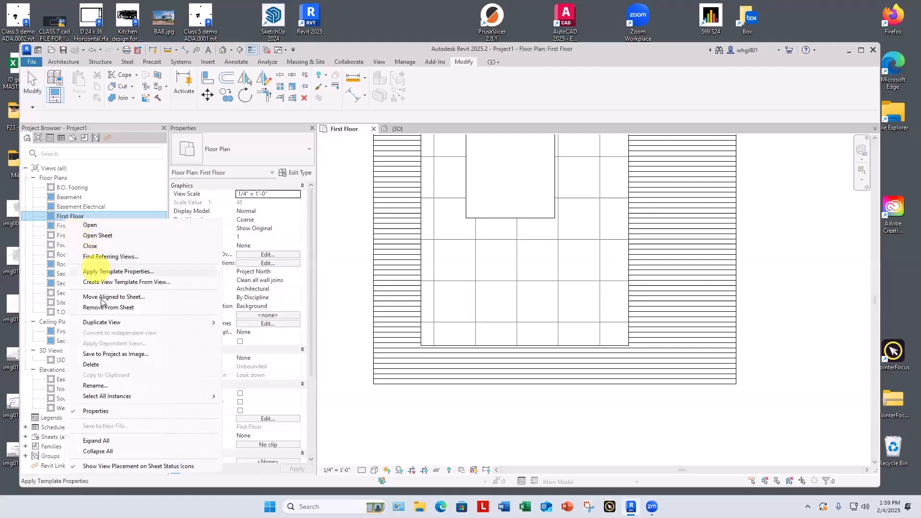
pyautogui.moveTo(101, 322)
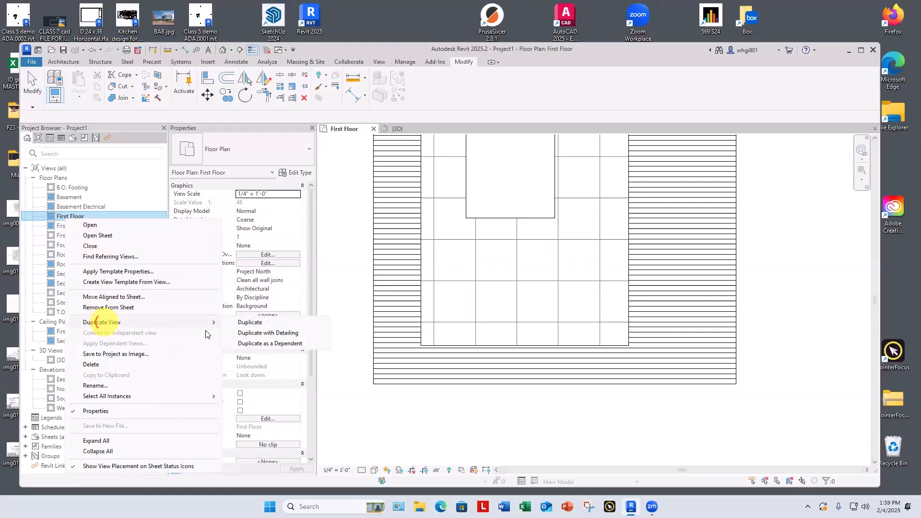
pyautogui.click(249, 322)
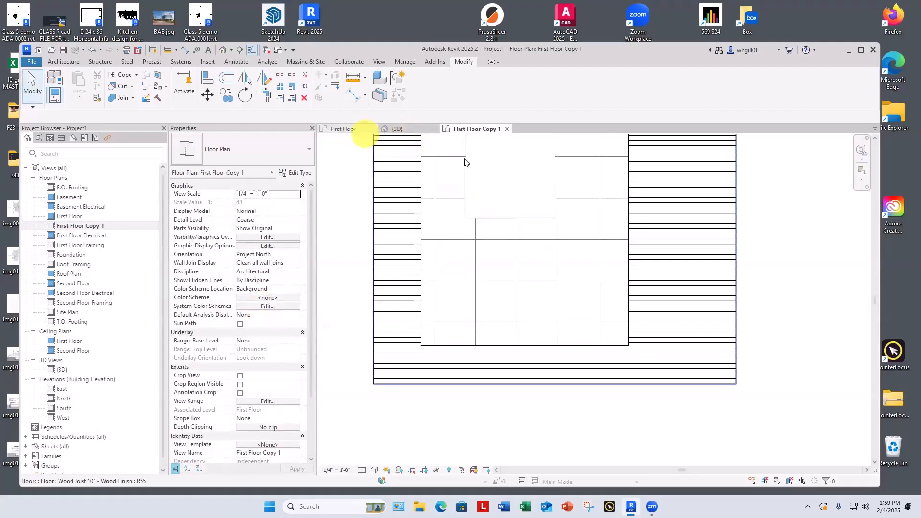
pyautogui.scroll(-5, 518, 177)
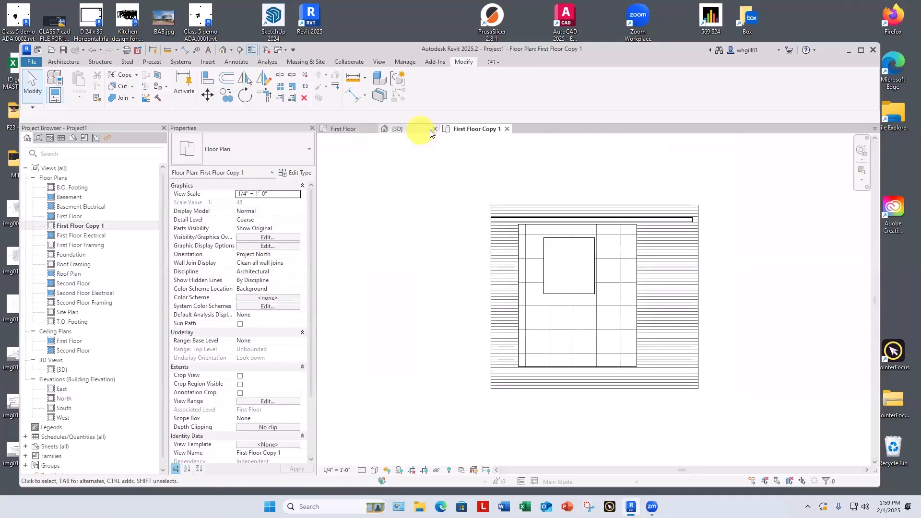
# Close the 3D view, tile First Floor Copy 1 and First Floor side by side, and fit the model in both views
pyautogui.click(435, 128)
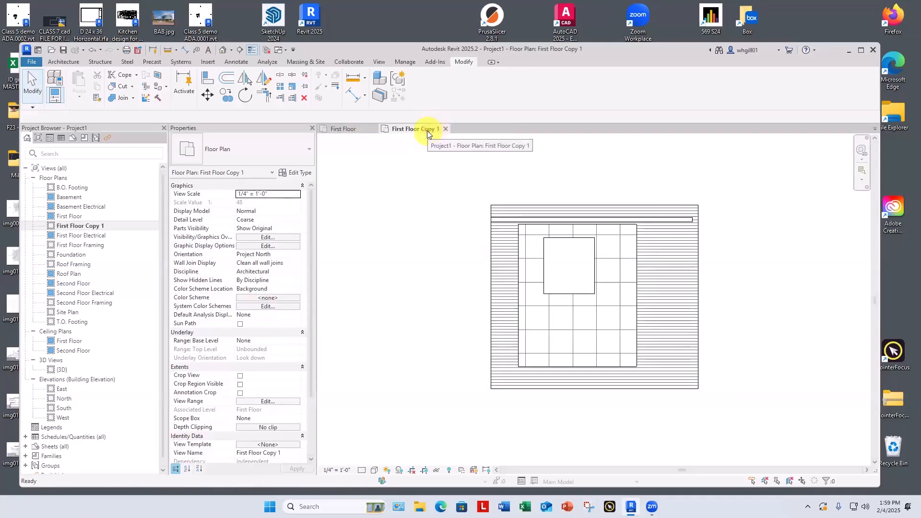
pyautogui.press('w')
pyautogui.press('t')
pyautogui.moveTo(504, 208); pyautogui.dragTo(351, 175, button='middle')
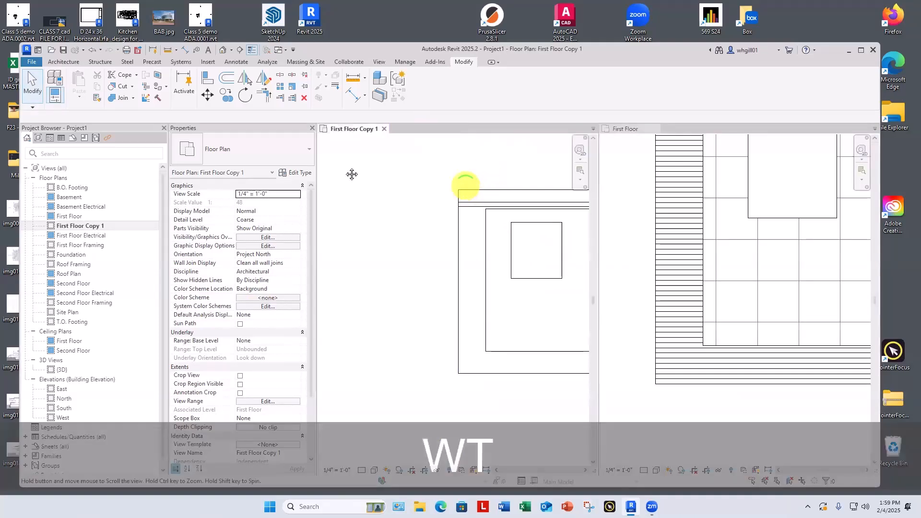
pyautogui.click(780, 250)
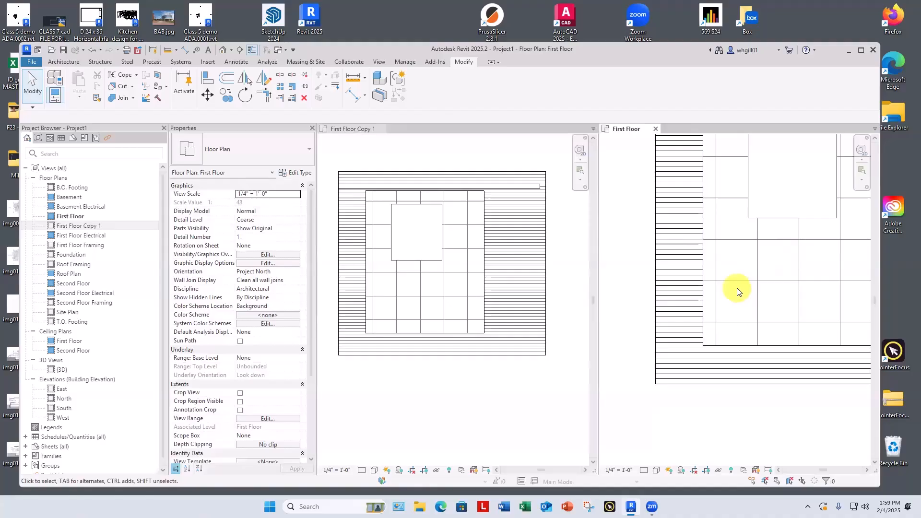
pyautogui.press('z')
pyautogui.press('a')
pyautogui.scroll(3, 448, 307)
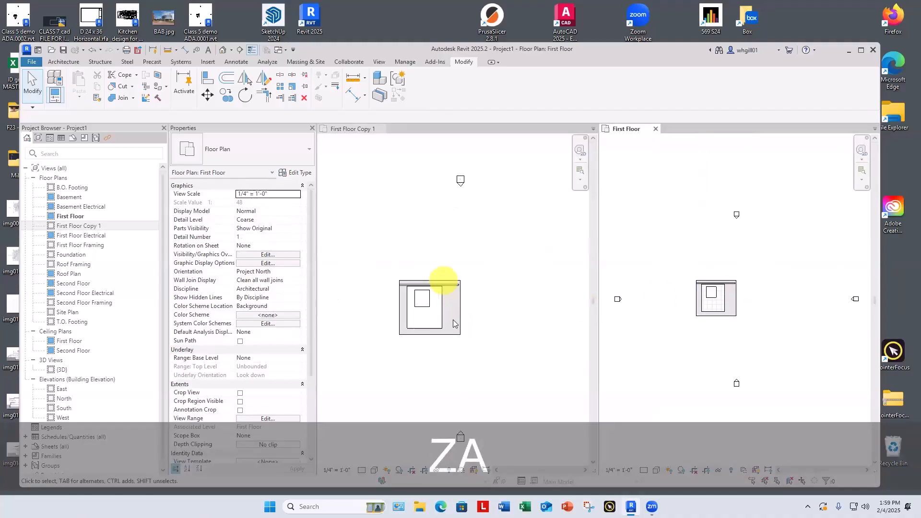
# Enlarge the carpet in both tiled plan views and set the First Floor view's visual style to Realistic
pyautogui.click(570, 239)
pyautogui.moveTo(420, 311); pyautogui.dragTo(471, 272, button='middle')
pyautogui.scroll(1, 473, 271)
pyautogui.scroll(1, 475, 272)
pyautogui.scroll(6, 730, 300)
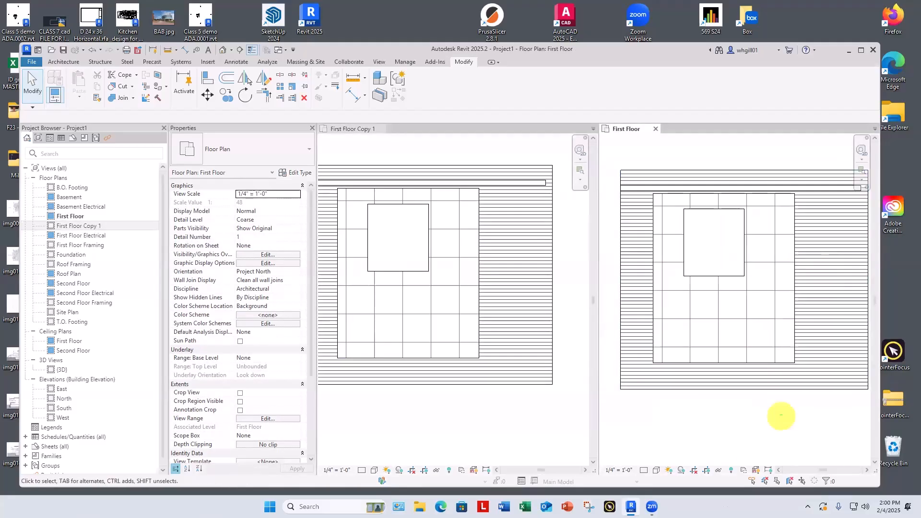
pyautogui.click(657, 470)
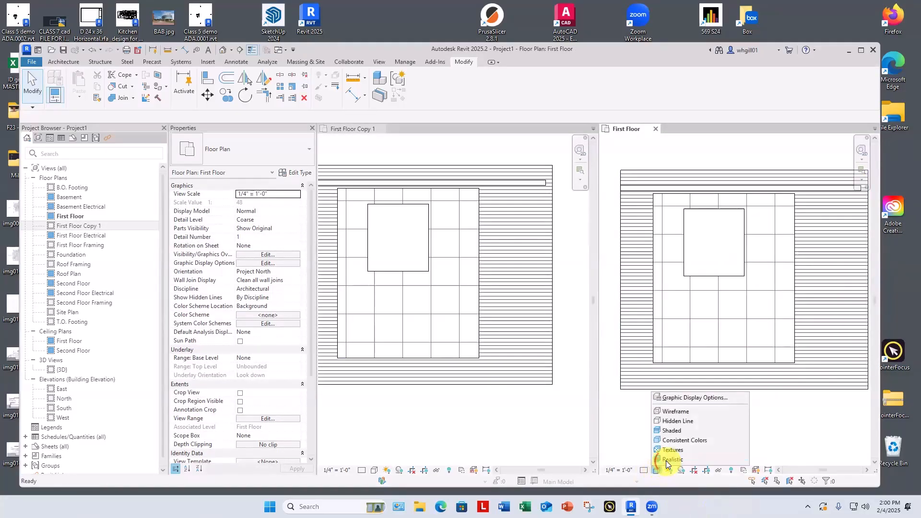
pyautogui.click(668, 459)
# Try to shift the carpet's surface pattern in First Floor Copy 1 by nudging a vertical pattern line left without editing the in-place model
pyautogui.click(375, 328)
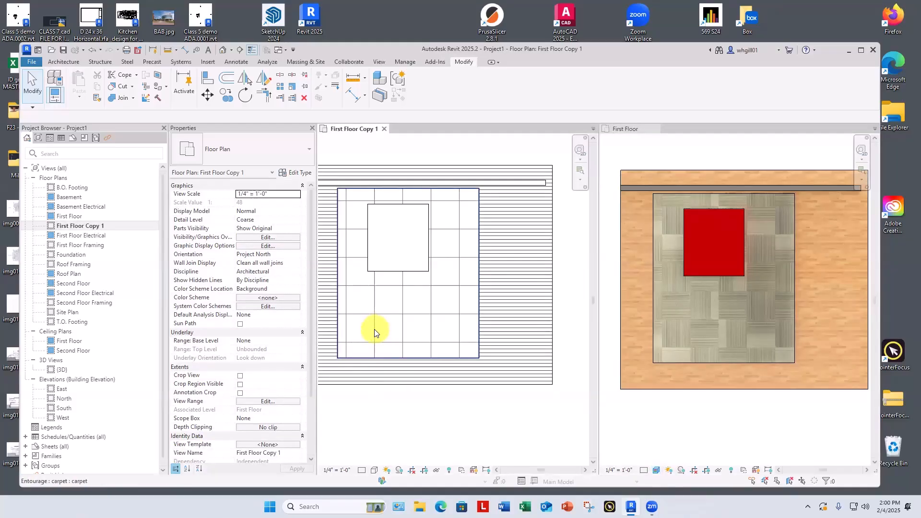
pyautogui.press('Tab')
pyautogui.click(374, 329)
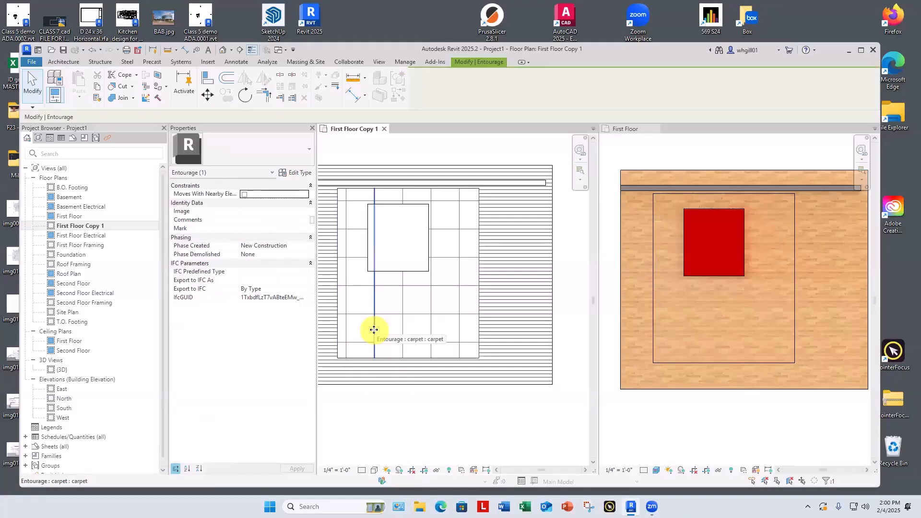
pyautogui.press('Left')
pyautogui.press('Left')
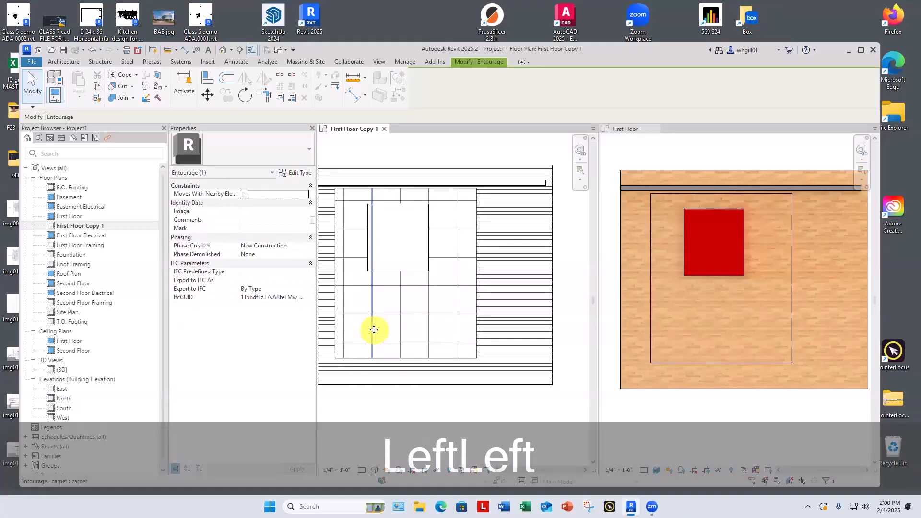
pyautogui.press('Left')
pyautogui.press('Right')
pyautogui.press('Escape')
pyautogui.press('Escape')
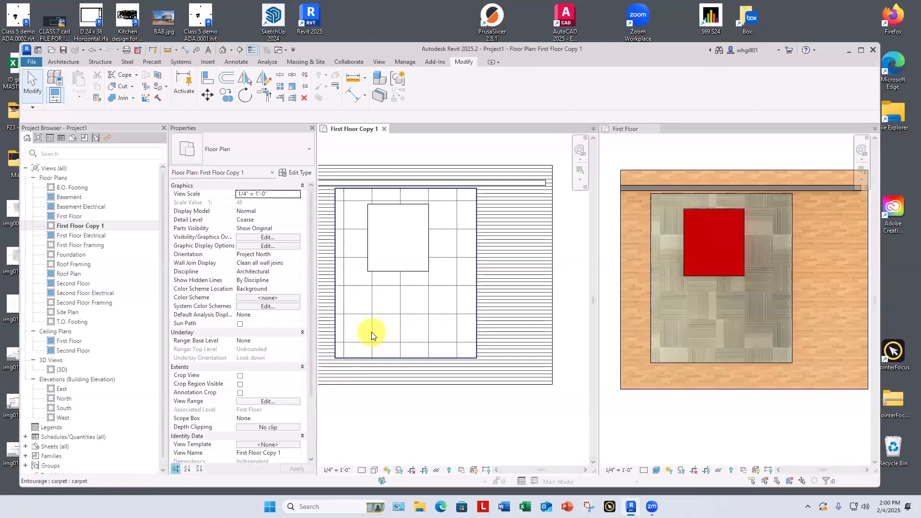
# Open the carpet for in-place editing and nudge a vertical pattern line left until the grid starts at the carpet's left edge
pyautogui.click(372, 332)
pyautogui.press('Escape')
pyautogui.press('Escape')
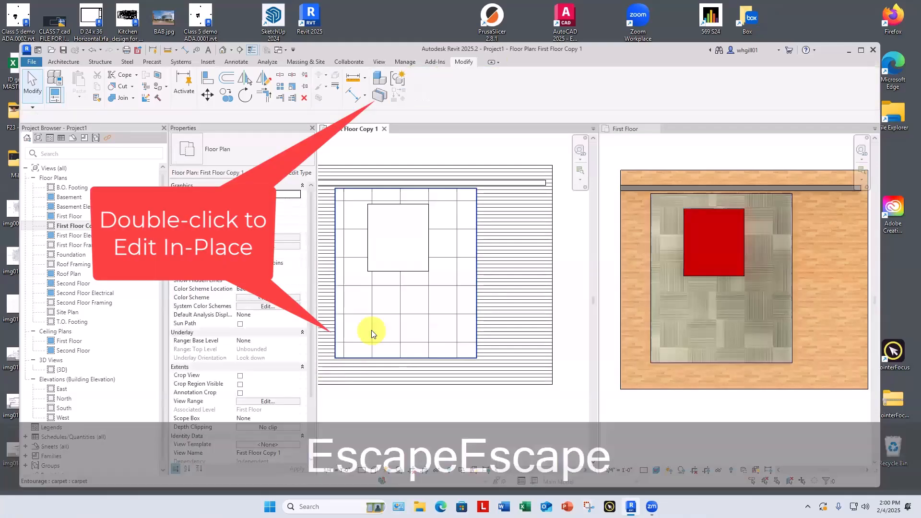
pyautogui.doubleClick(371, 330)
pyautogui.press('Tab')
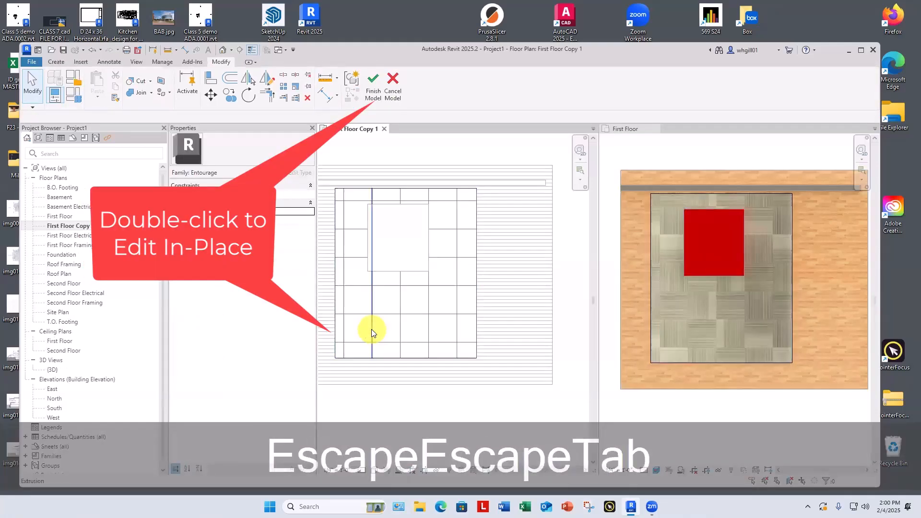
pyautogui.click(372, 329)
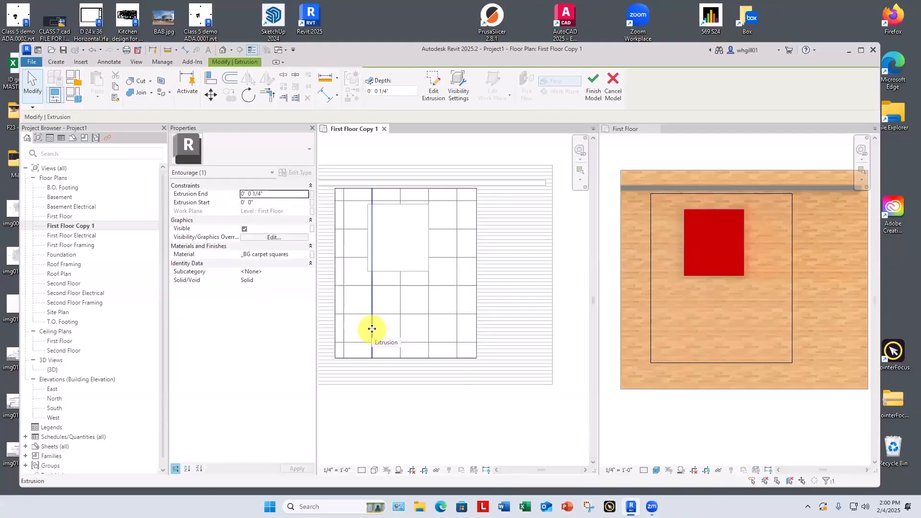
pyautogui.press('Left')
pyautogui.press('Left')
pyautogui.press('Left')
pyautogui.press('Left')
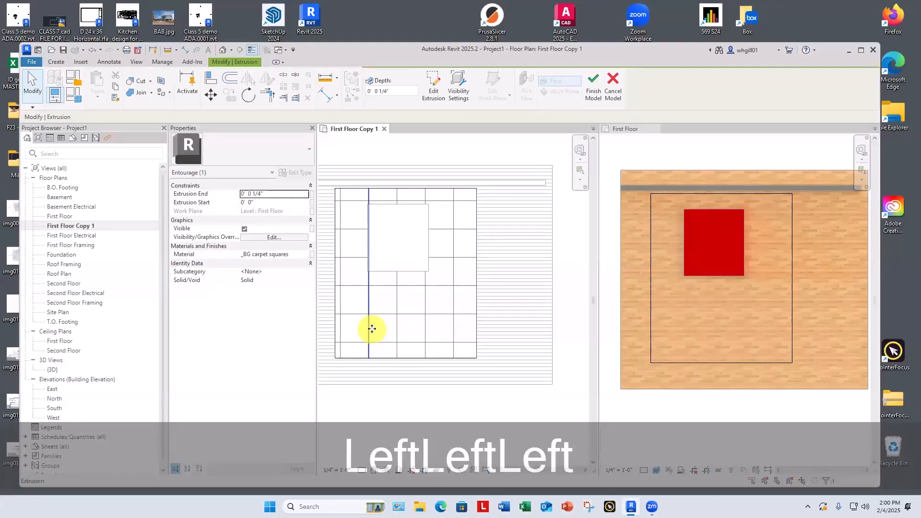
pyautogui.press('Left')
pyautogui.press('Left')
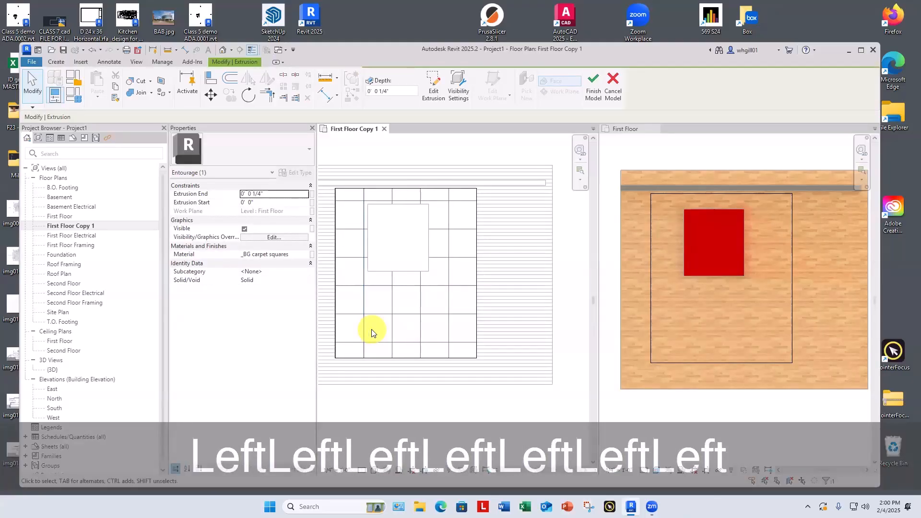
# Nudge the carpet's surface pattern down until a horizontal grid line lies on the carpet's bottom edge
pyautogui.press('Down')
pyautogui.press('Down')
pyautogui.press('Down')
pyautogui.press('Down')
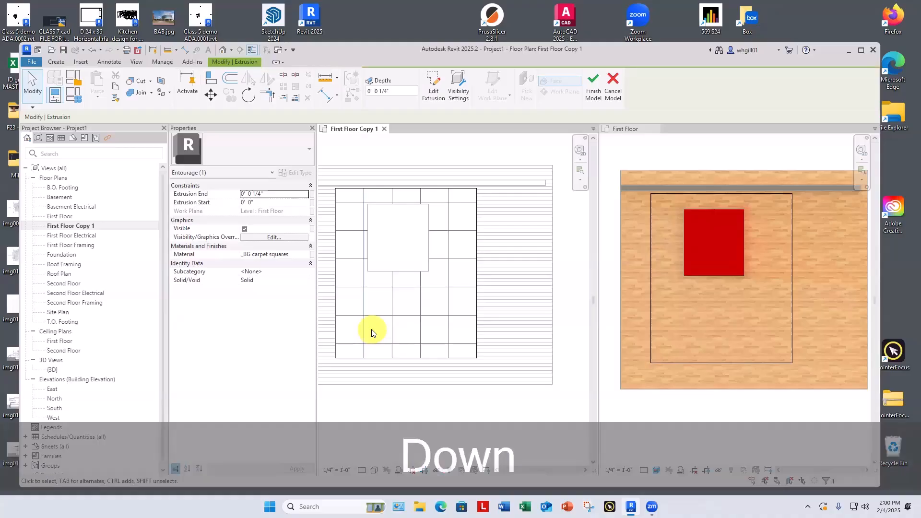
pyautogui.press('Down')
pyautogui.press('Down')
pyautogui.press('Down')
pyautogui.press('Down')
pyautogui.press('Down')
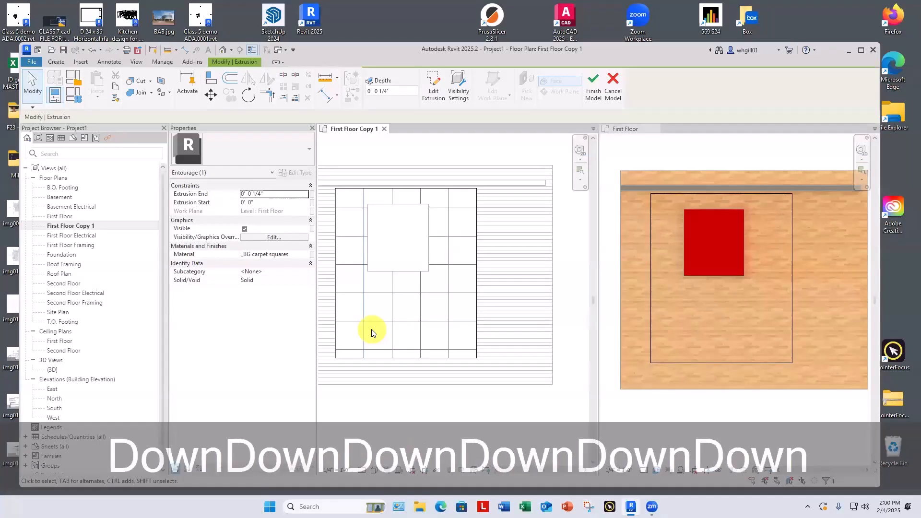
pyautogui.press('Down')
pyautogui.press('Down')
pyautogui.press('Down')
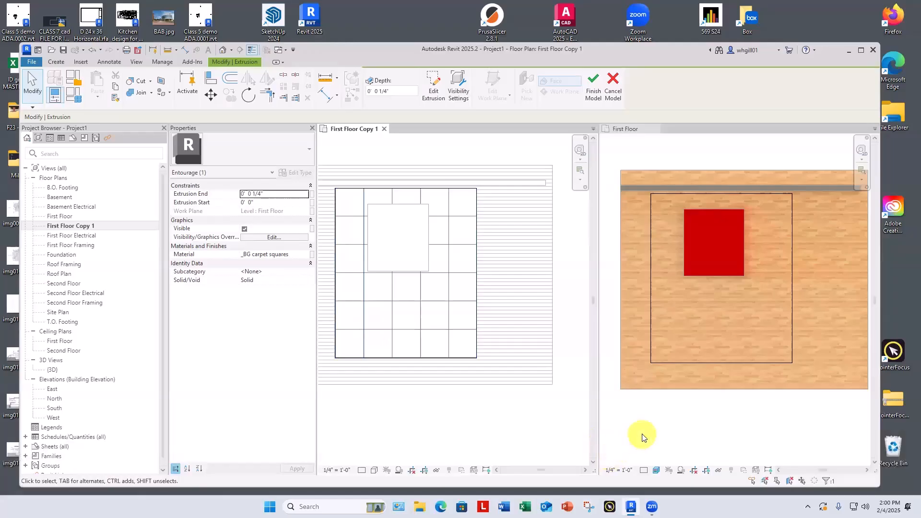
# Deselect the pattern line and examine the carpet tiles' alignment at the lower-left corner in the realistic First Floor view
pyautogui.click(641, 434)
pyautogui.press('Escape')
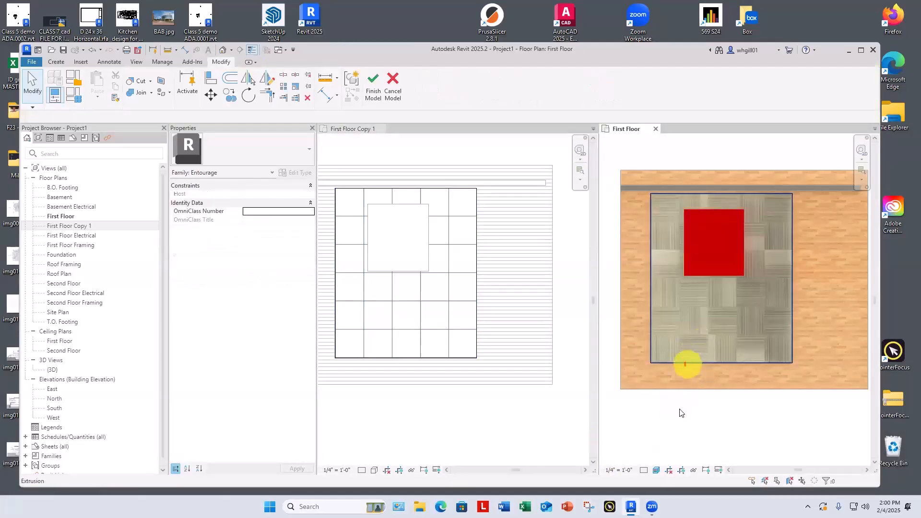
pyautogui.scroll(5, 733, 325)
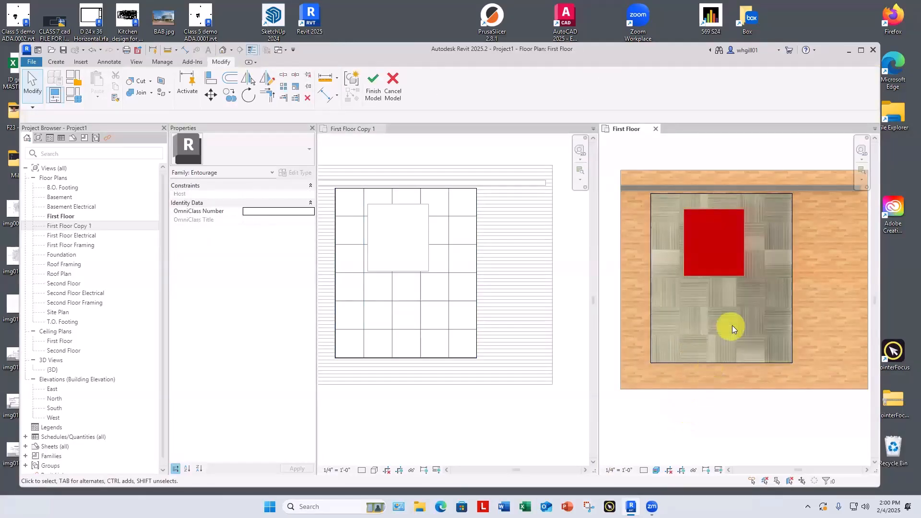
pyautogui.moveTo(706, 363); pyautogui.dragTo(832, 355, button='middle')
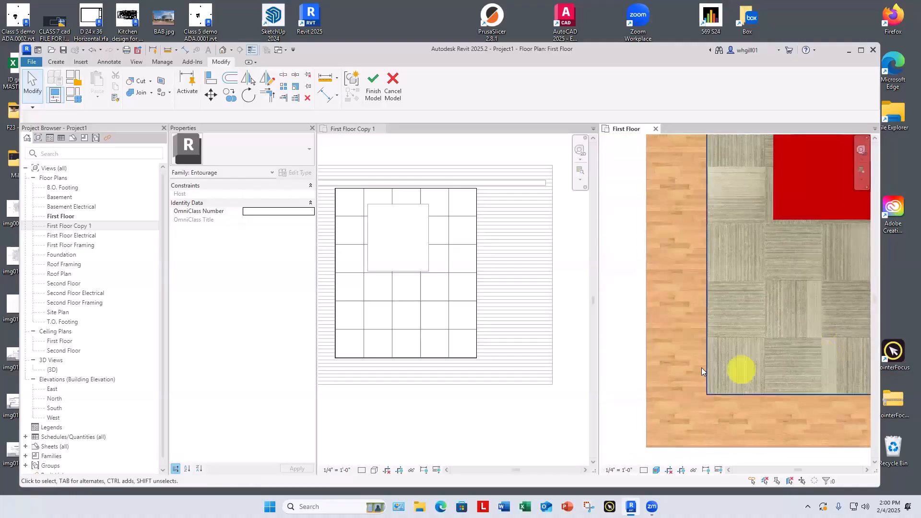
pyautogui.scroll(4, 719, 359)
pyautogui.moveTo(778, 345); pyautogui.dragTo(750, 350, button='middle')
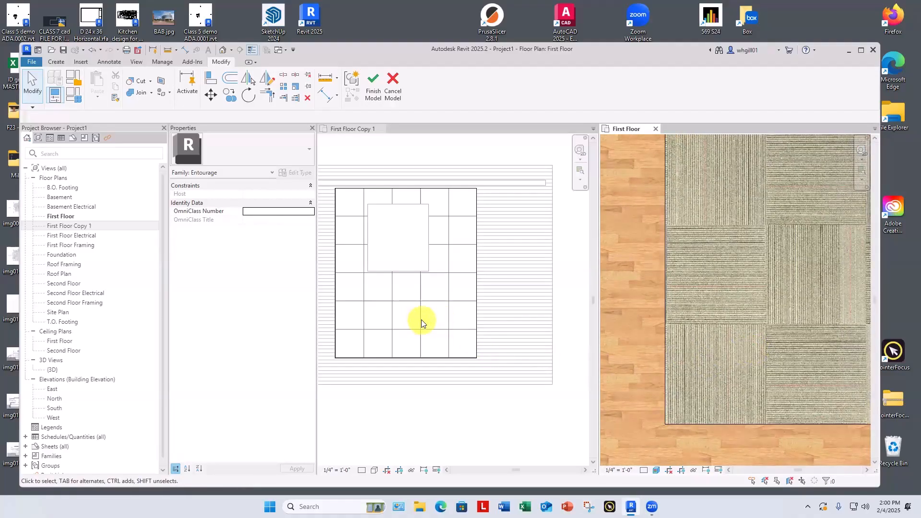
# Select a vertical pattern line in First Floor Copy 1 and nudge it right until the grid is centered across the carpet's width
pyautogui.press('Tab')
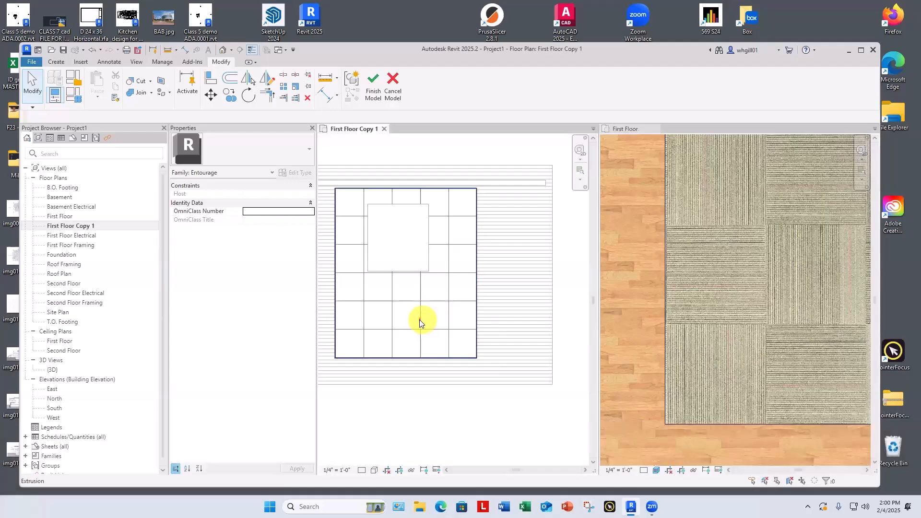
pyautogui.press('Tab')
pyautogui.click(423, 323)
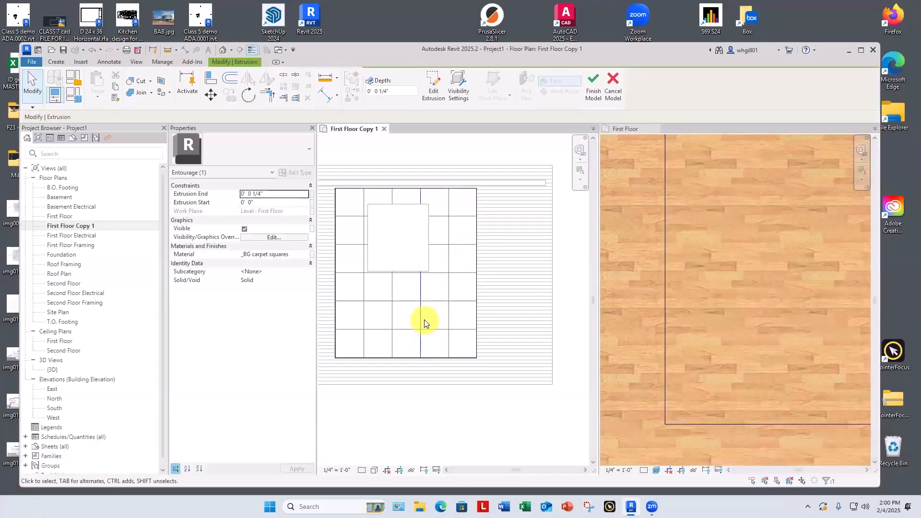
pyautogui.press('Right')
pyautogui.press('Right')
pyautogui.press('Right')
pyautogui.press('Right')
pyautogui.press('Right')
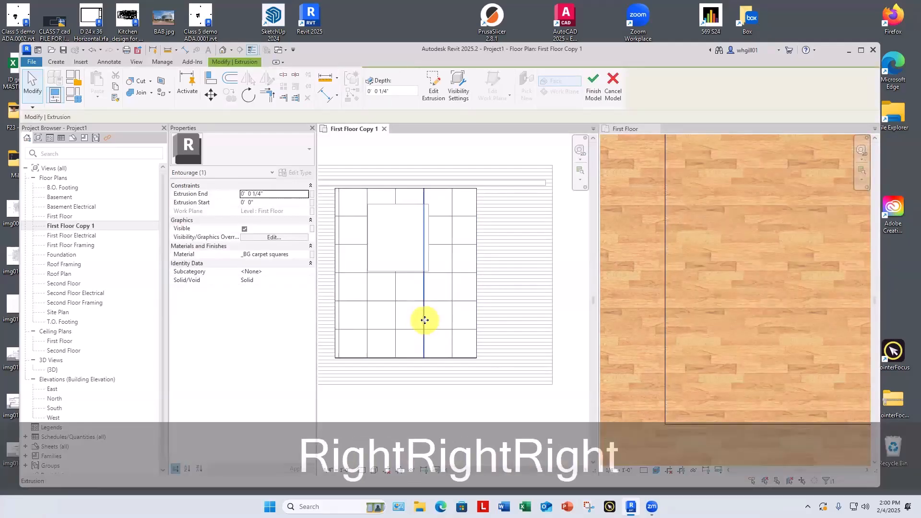
pyautogui.press('Right')
pyautogui.press('Right')
pyautogui.press('Right')
pyautogui.press('Right')
pyautogui.press('Right')
pyautogui.press('Right')
pyautogui.press('Right')
pyautogui.press('Right')
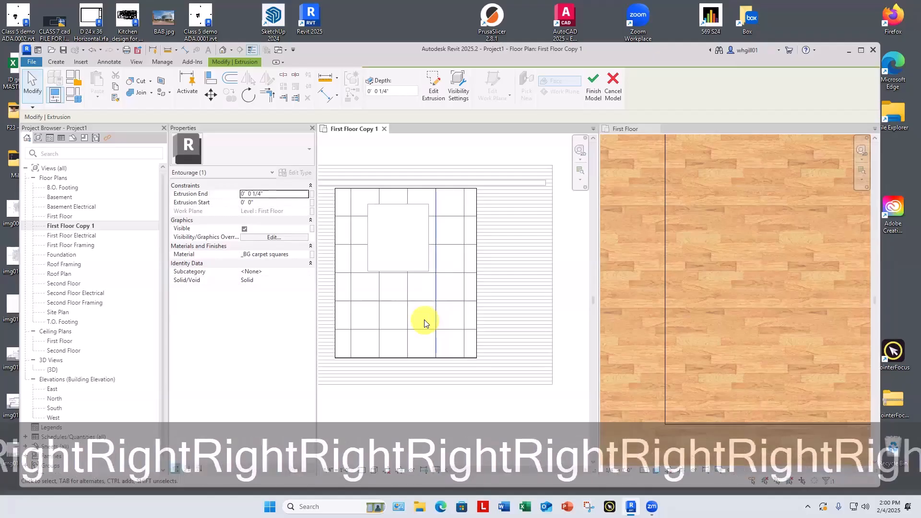
pyautogui.press('Left')
pyautogui.press('Left')
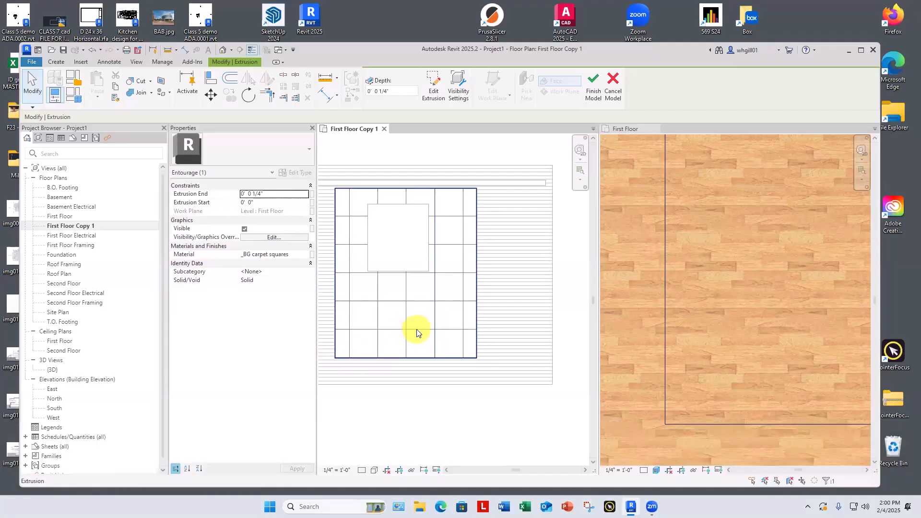
# Nudge the carpet's surface pattern up until the partial tiles along the top and bottom edges are equal
pyautogui.press('Up')
pyautogui.press('Up')
pyautogui.press('Up')
pyautogui.press('Up')
pyautogui.press('Up')
pyautogui.press('Up')
pyautogui.press('Up')
pyautogui.press('Up')
pyautogui.press('Up')
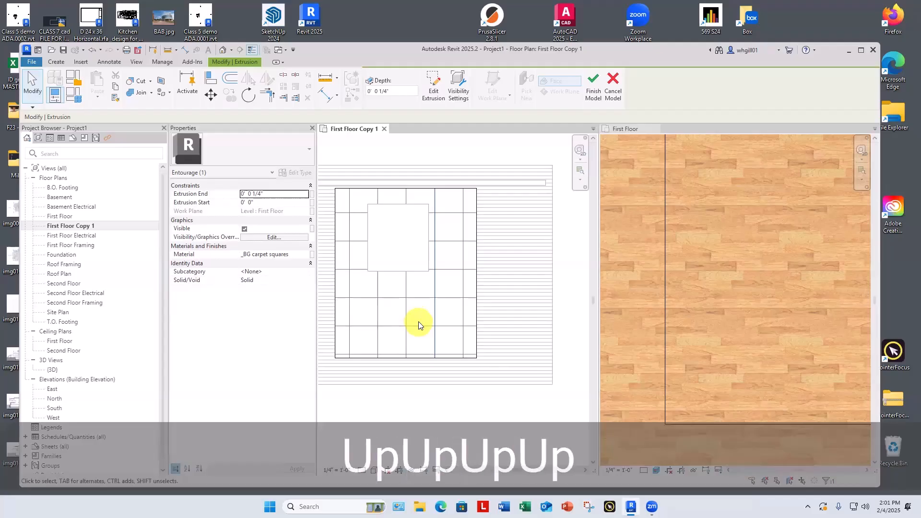
pyautogui.press('Up')
pyautogui.press('Up')
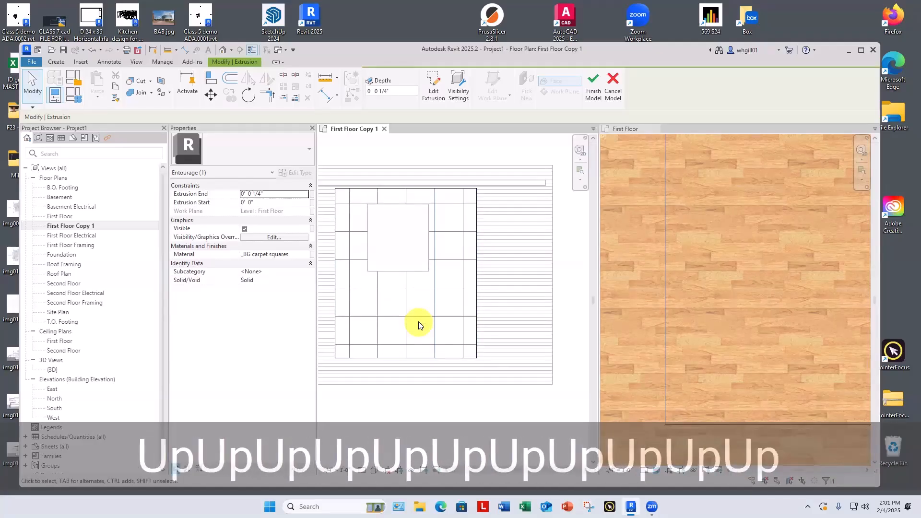
pyautogui.press('Up')
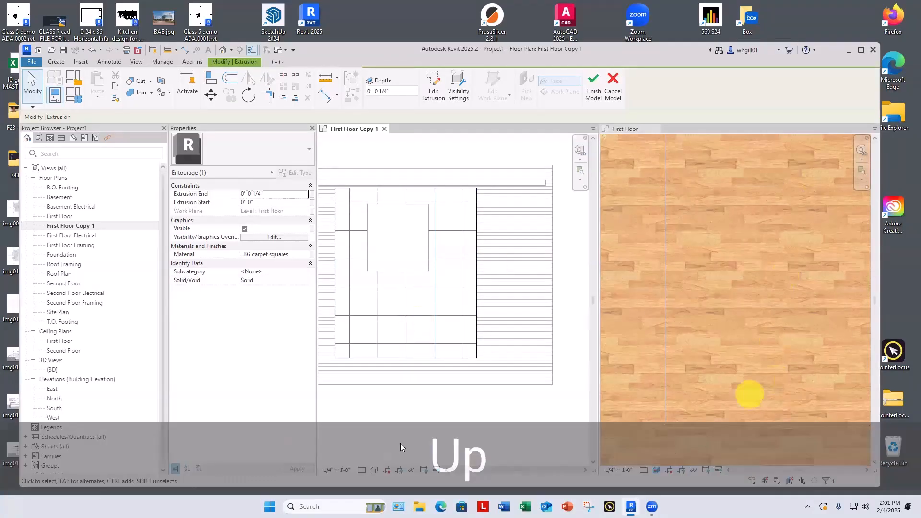
# Deselect the pattern line, look over the centered grid in First Floor Copy 1, and finish the in-place model
pyautogui.click(502, 414)
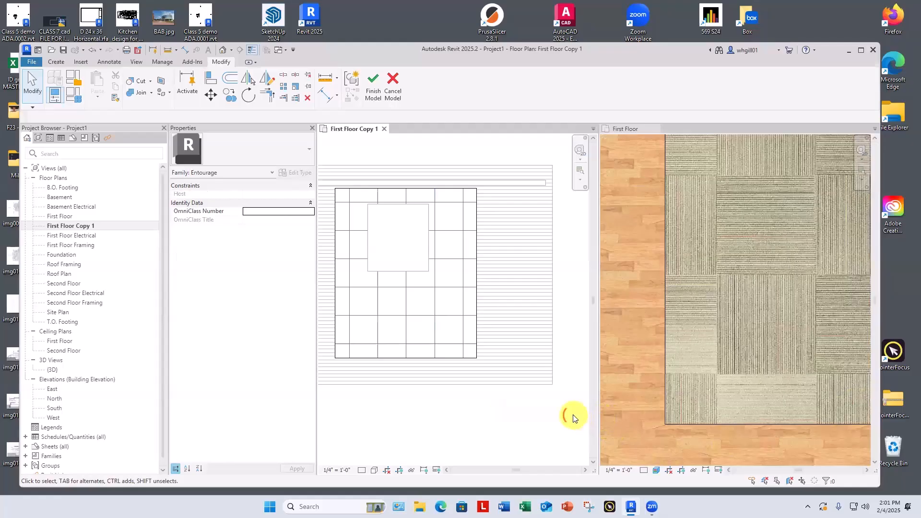
pyautogui.scroll(-3, 552, 417)
pyautogui.scroll(6, 474, 397)
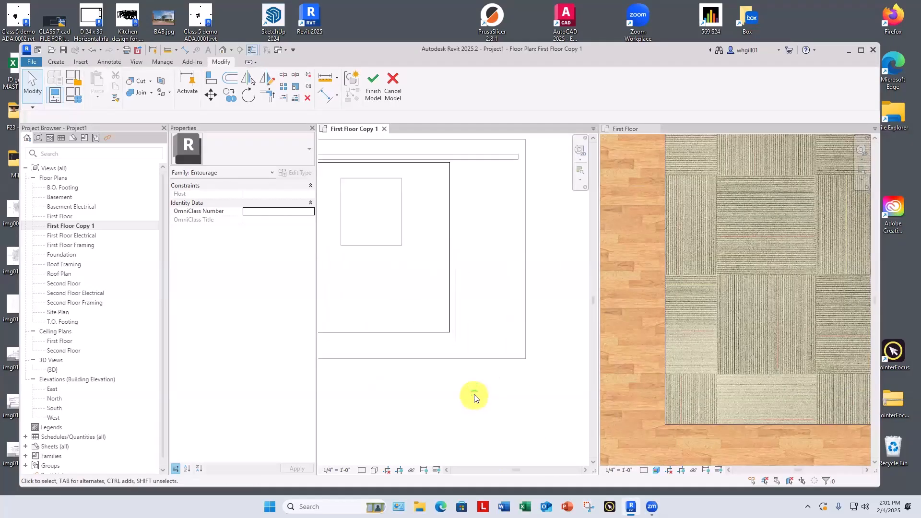
pyautogui.moveTo(474, 397); pyautogui.dragTo(542, 413, button='middle')
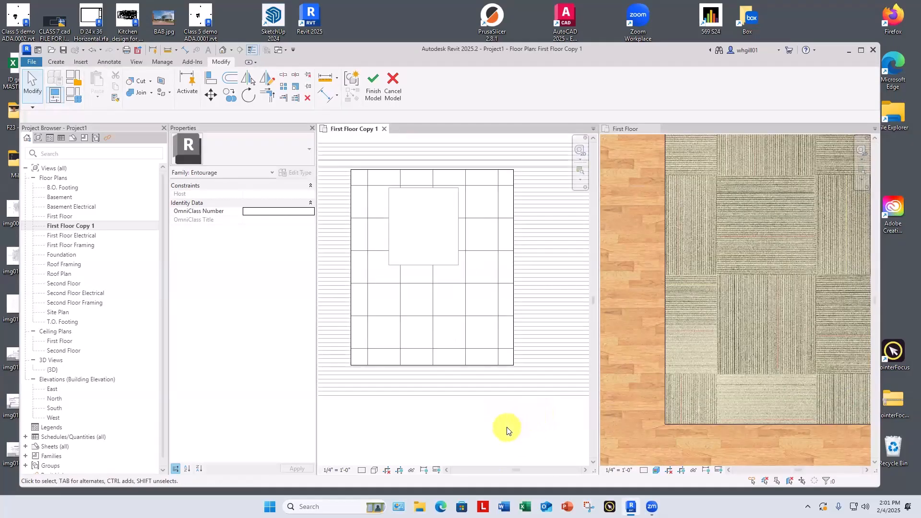
pyautogui.click(370, 95)
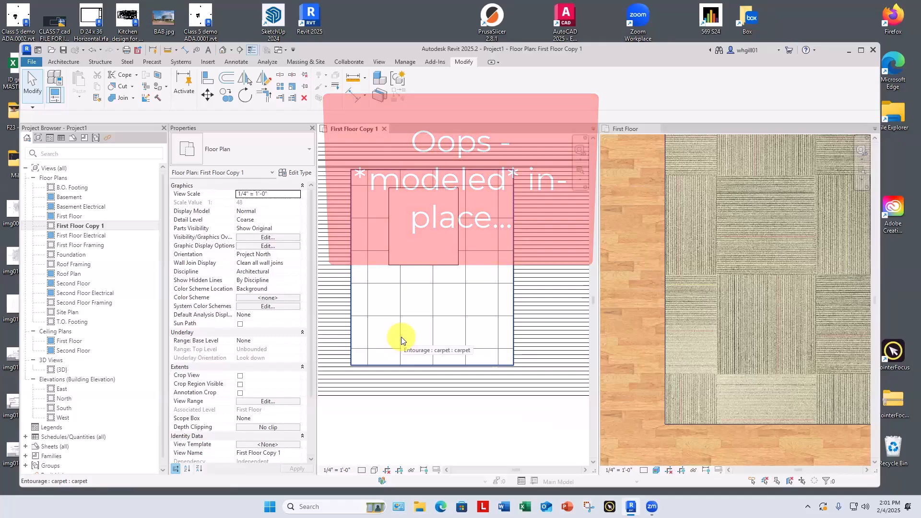
# Reopen the carpet for in-place editing and nudge a vertical pattern line left until full tiles start at the left edge
pyautogui.click(402, 340)
pyautogui.click(422, 91)
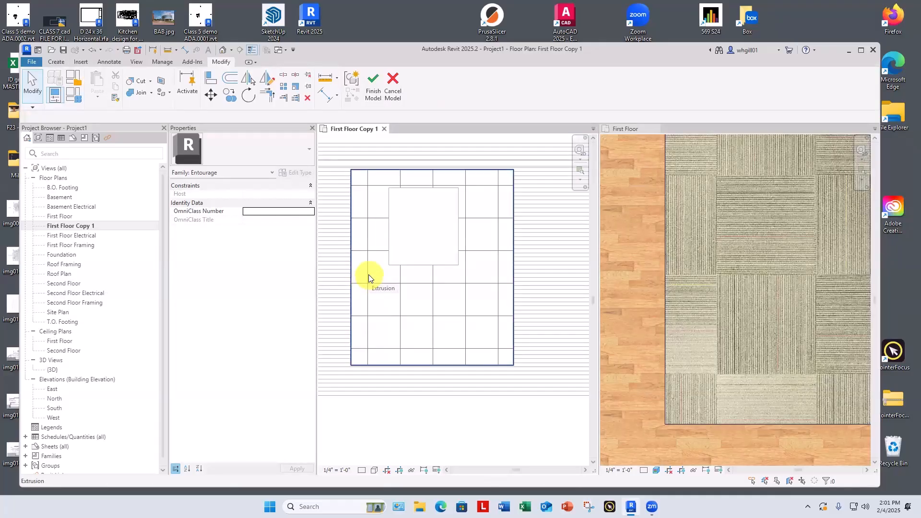
pyautogui.press('Tab')
pyautogui.click(368, 275)
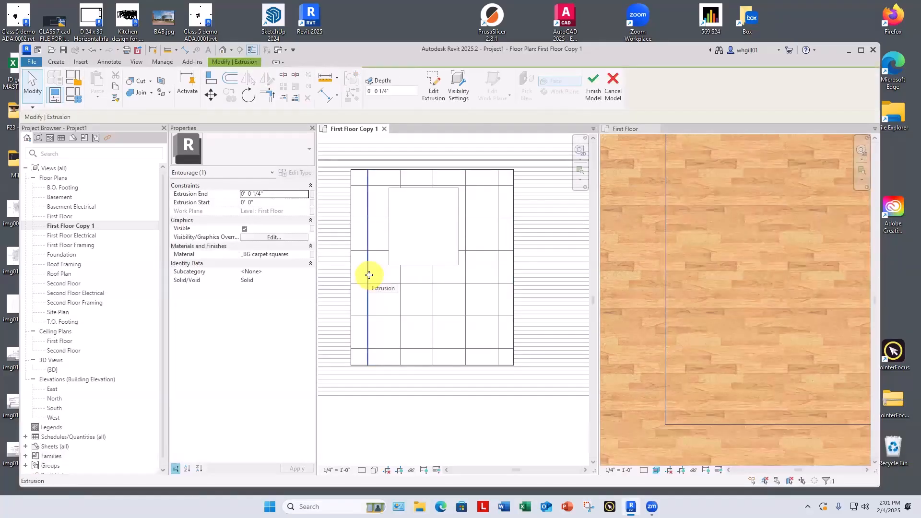
pyautogui.press('Left')
pyautogui.press('Left')
pyautogui.press('Left')
pyautogui.press('Left')
pyautogui.press('Left')
pyautogui.press('Left')
pyautogui.press('Left')
pyautogui.press('Left')
pyautogui.press('Left')
pyautogui.press('Left')
pyautogui.press('Left')
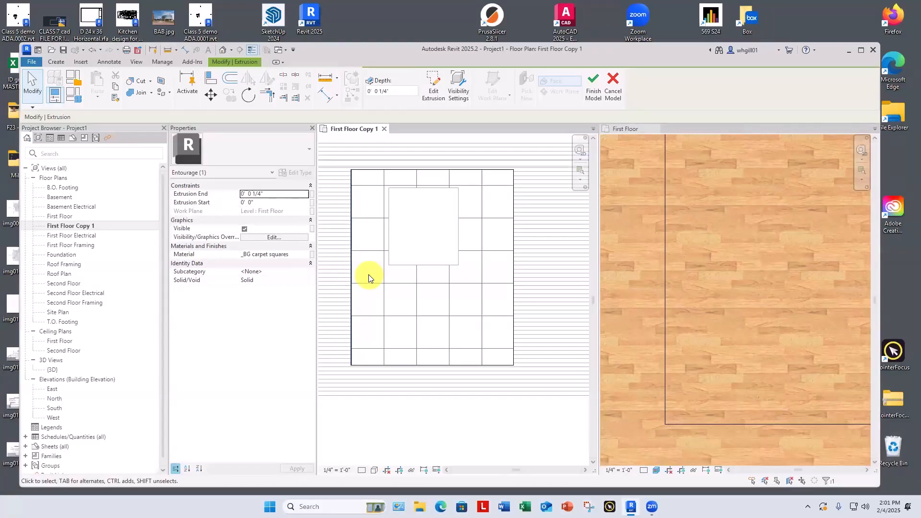
# Nudge the surface pattern down until full tiles start at the carpet's bottom edge, and deselect the pattern line
pyautogui.press('Down')
pyautogui.press('Down')
pyautogui.press('Down')
pyautogui.press('Down')
pyautogui.press('Down')
pyautogui.press('Down')
pyautogui.press('Down')
pyautogui.press('Down')
pyautogui.press('Down')
pyautogui.press('Down')
pyautogui.press('Down')
pyautogui.press('Down')
pyautogui.press('Down')
pyautogui.press('Down')
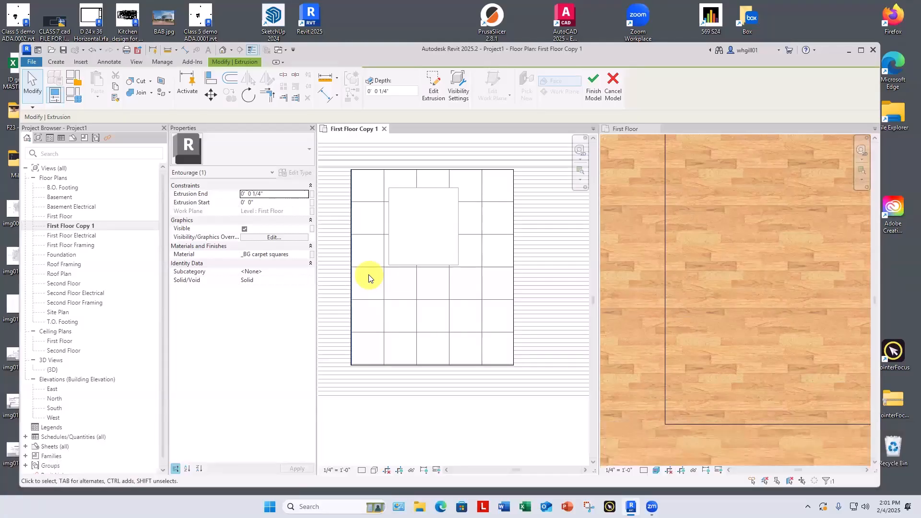
pyautogui.press('Down')
pyautogui.press('Escape')
pyautogui.press('Escape')
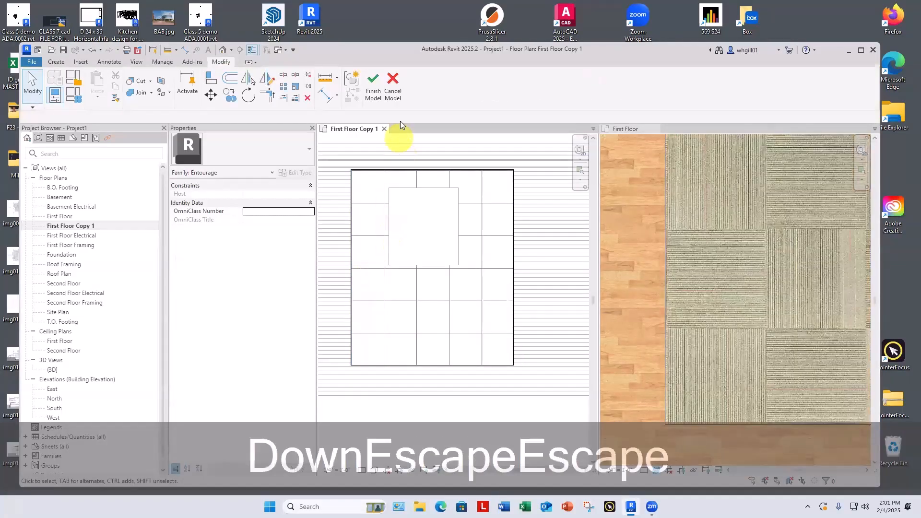
# Cancel the current in-place model edits, then reopen the carpet for in-place editing in First Floor Copy 1
pyautogui.click(393, 83)
pyautogui.click(482, 264)
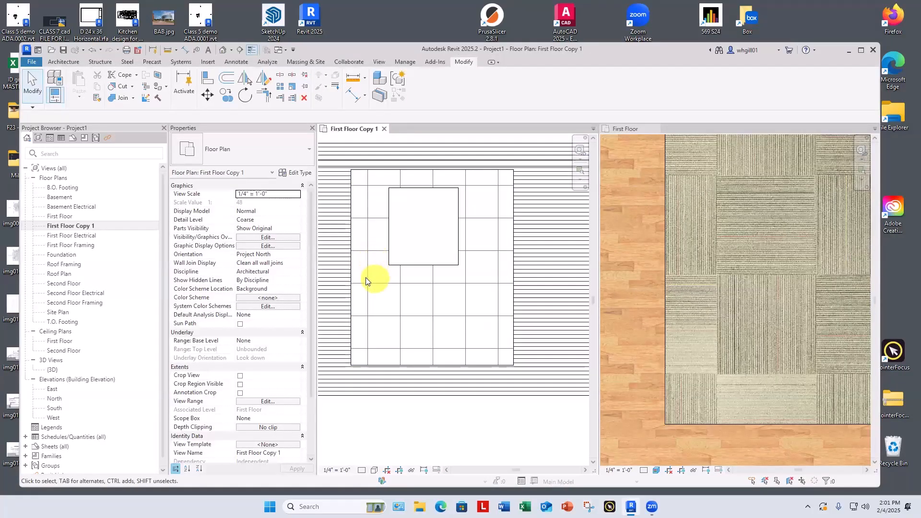
pyautogui.click(367, 278)
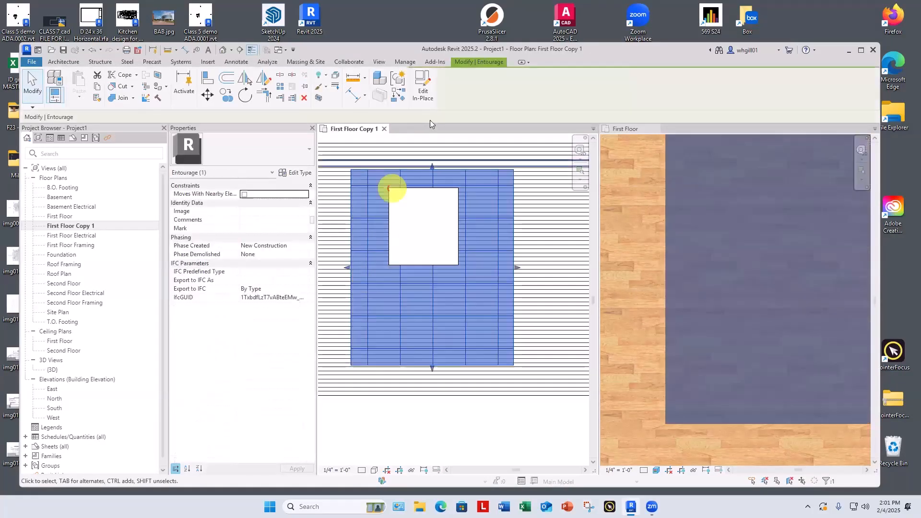
pyautogui.click(420, 90)
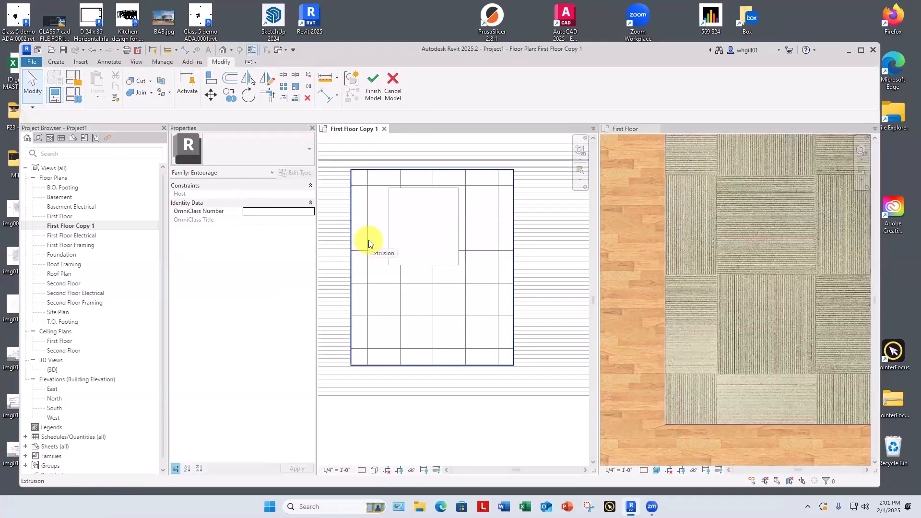
# Nudge a vertical line of the carpet's surface pattern left until full tiles start at the left edge
pyautogui.press('Tab')
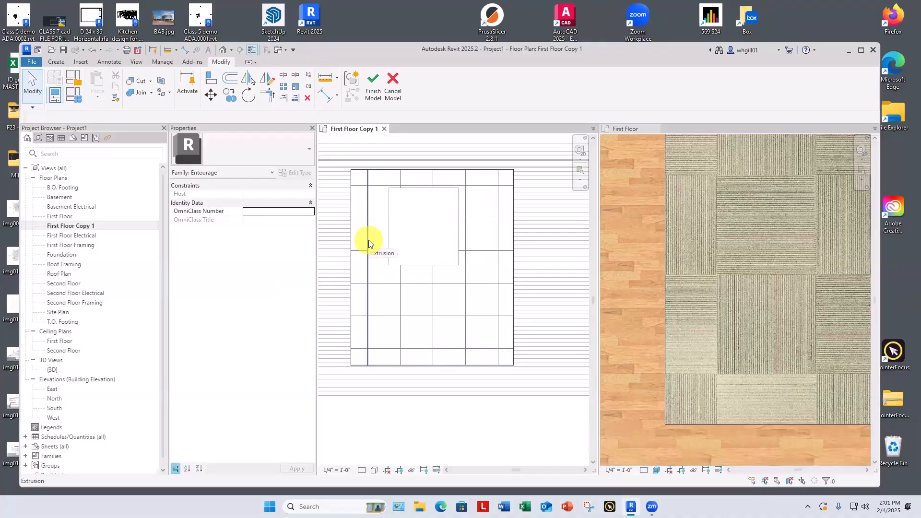
pyautogui.click(368, 239)
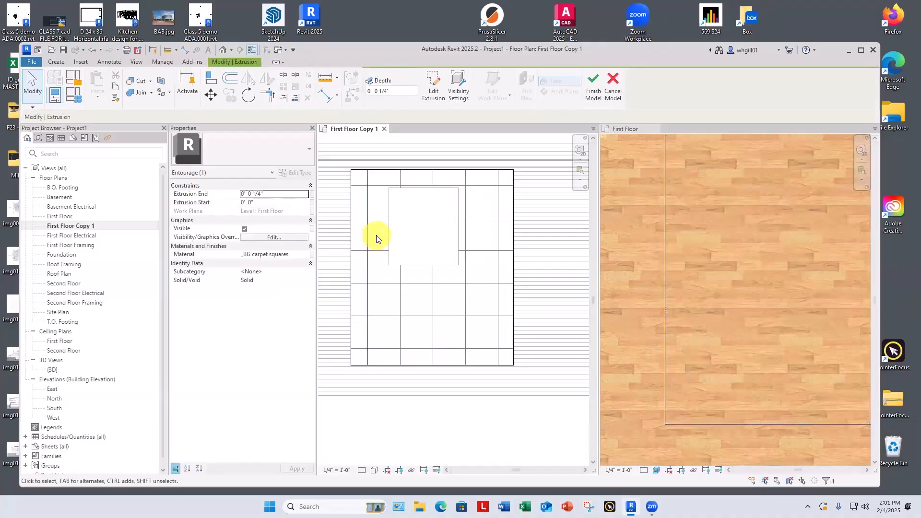
pyautogui.press('Left')
pyautogui.press('Left')
pyautogui.press('Left')
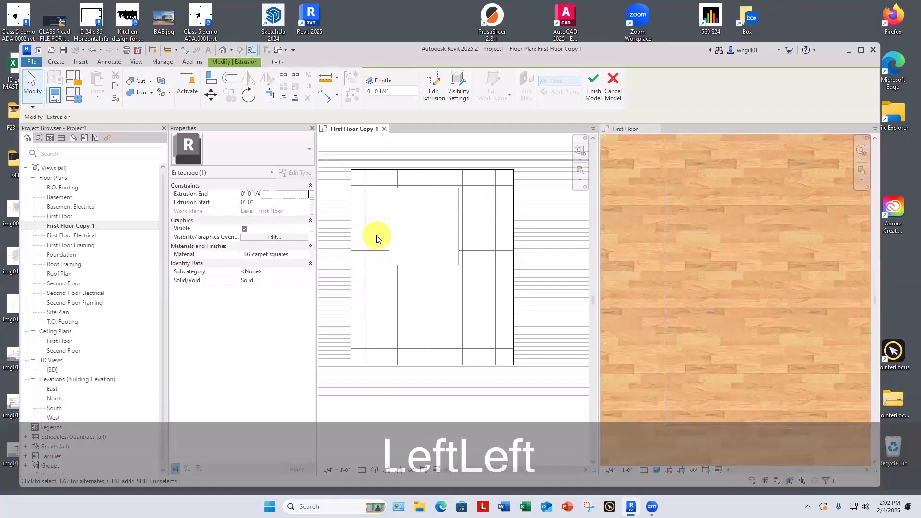
pyautogui.press('Left')
pyautogui.press('Left')
pyautogui.press('Left')
pyautogui.press('Left')
pyautogui.press('Left')
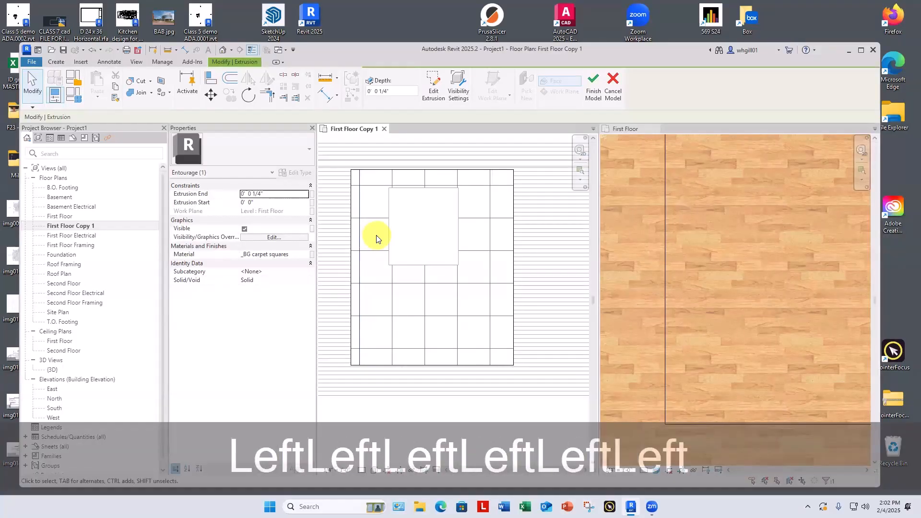
pyautogui.press('Left')
pyautogui.press('Left')
pyautogui.press('Left')
pyautogui.press('Left')
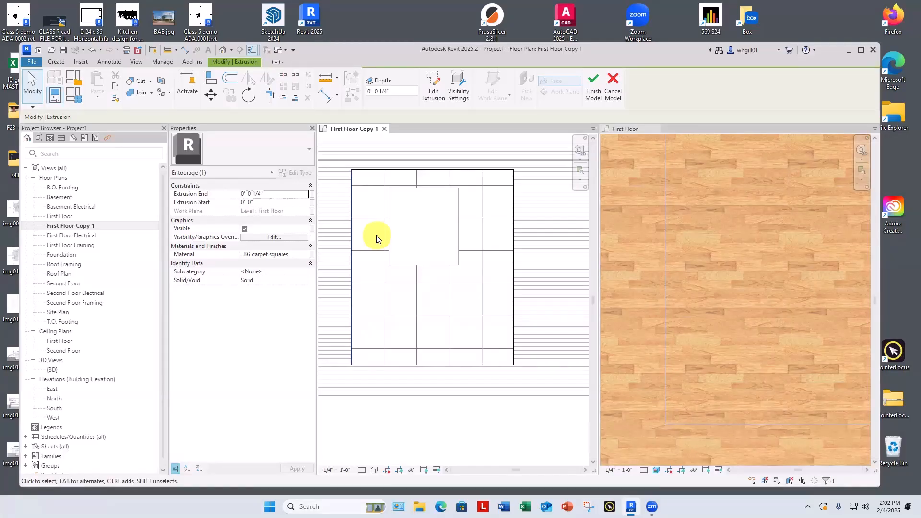
# Nudge the surface pattern down until full tiles start at the carpet's bottom edge, and finish the in-place model
pyautogui.press('Down')
pyautogui.click(799, 351)
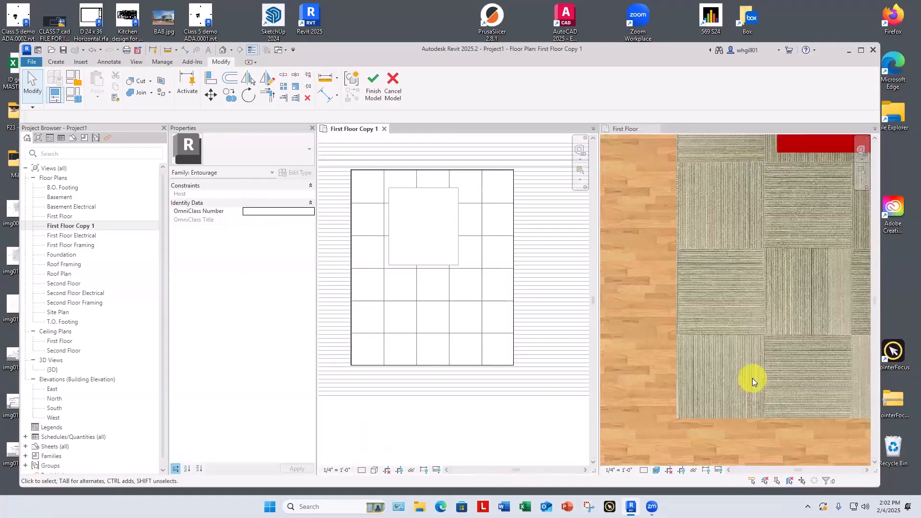
pyautogui.scroll(-3, 752, 379)
pyautogui.scroll(-2, 470, 424)
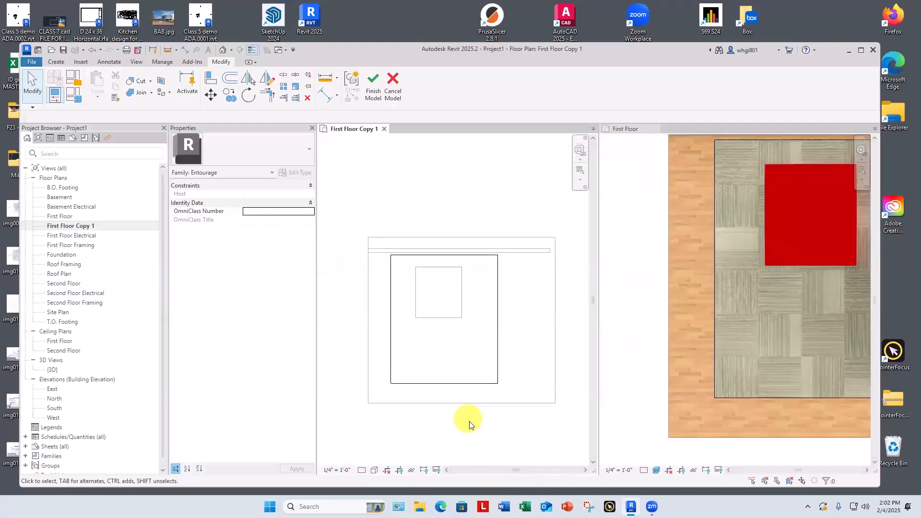
pyautogui.moveTo(469, 424); pyautogui.dragTo(448, 380, button='middle')
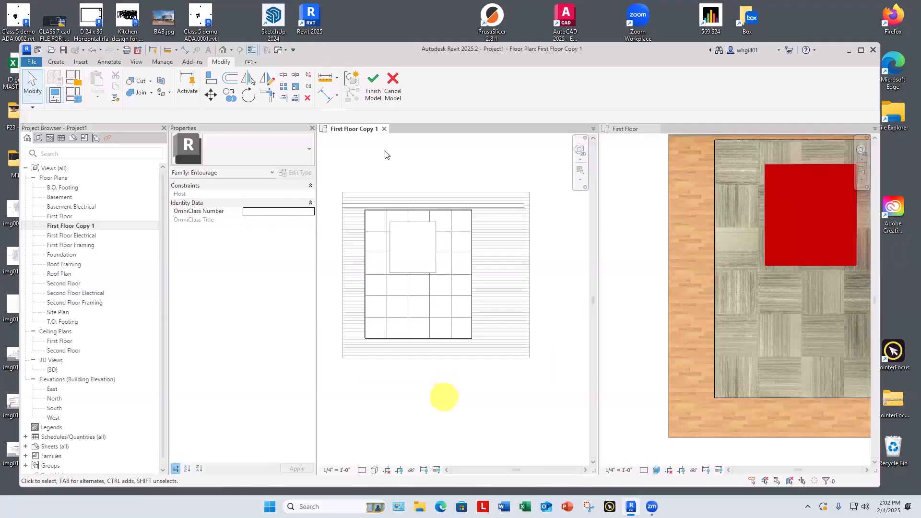
pyautogui.click(374, 89)
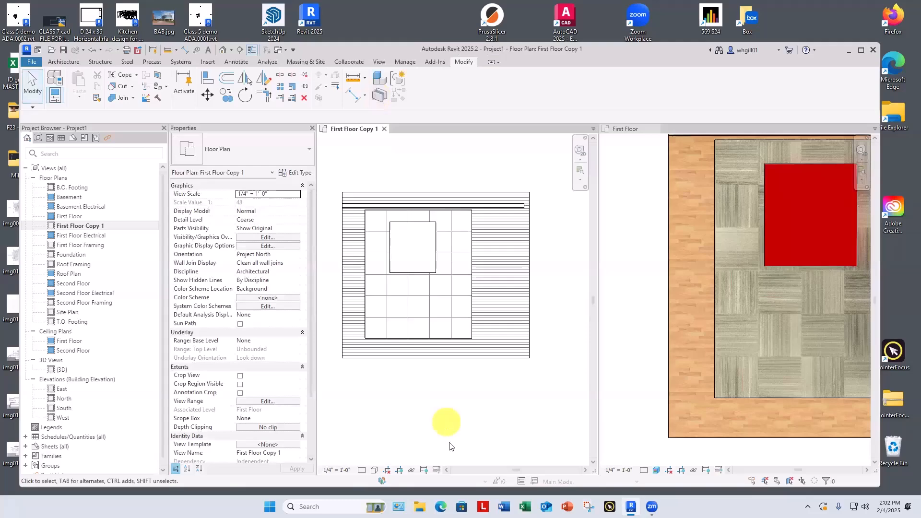
# Move the finished carpet toward the lower right of the wood floor in First Floor Copy 1 and deselect it
pyautogui.click(608, 411)
pyautogui.scroll(-2, 502, 426)
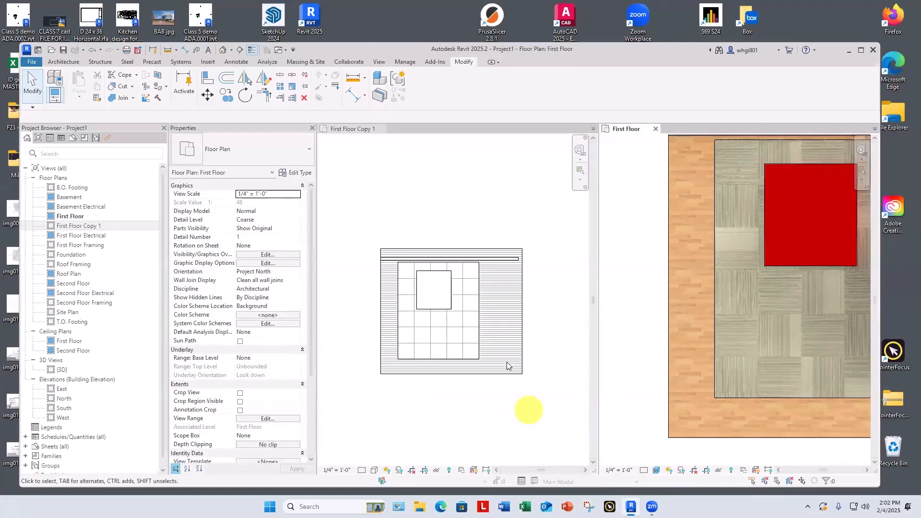
pyautogui.click(472, 346)
pyautogui.moveTo(503, 348); pyautogui.dragTo(503, 350)
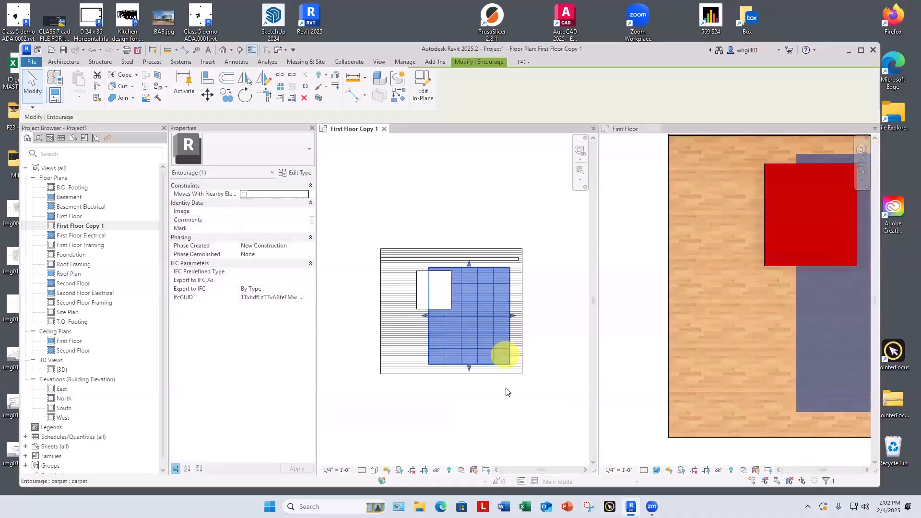
pyautogui.click(503, 395)
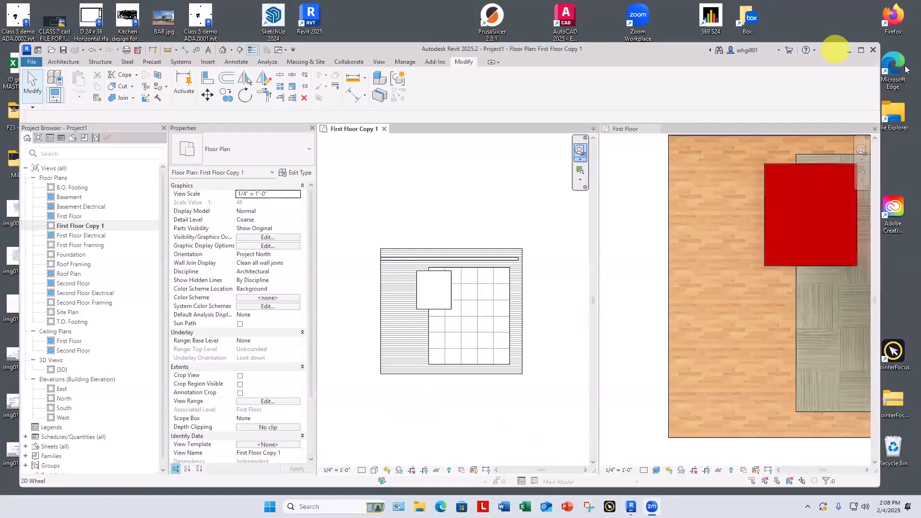
# Switch to File Explorer and open the My Revit Materials folder in Documents
pyautogui.doubleClick(898, 111)
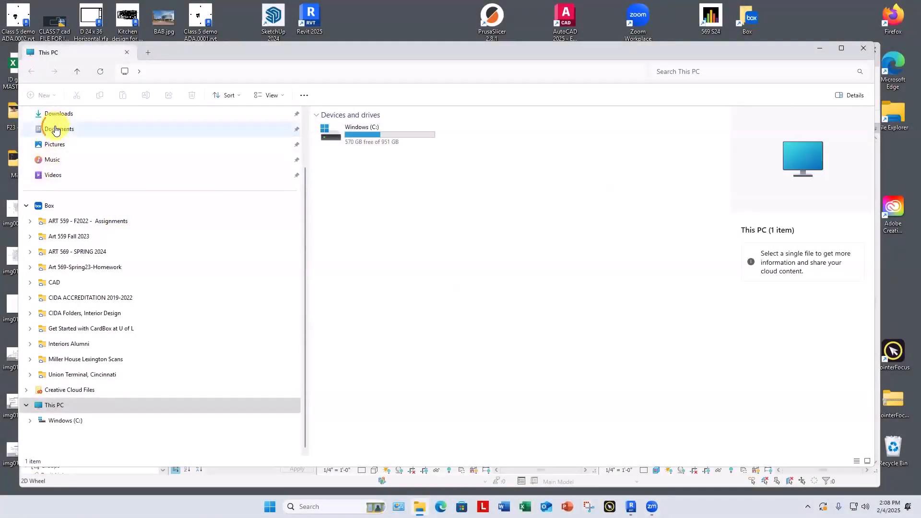
pyautogui.click(52, 128)
pyautogui.doubleClick(355, 207)
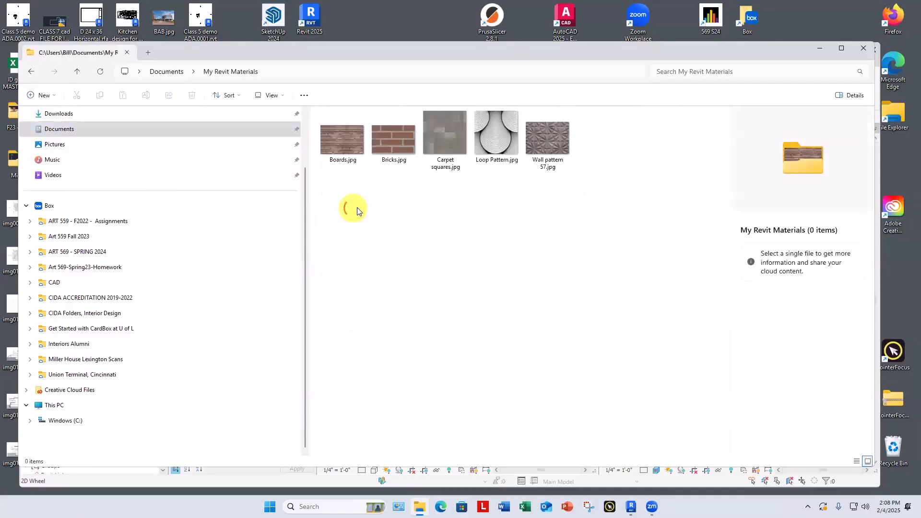
# Examine the repeat of Loop Pattern.jpg at different magnifications, and close the image
pyautogui.doubleClick(495, 137)
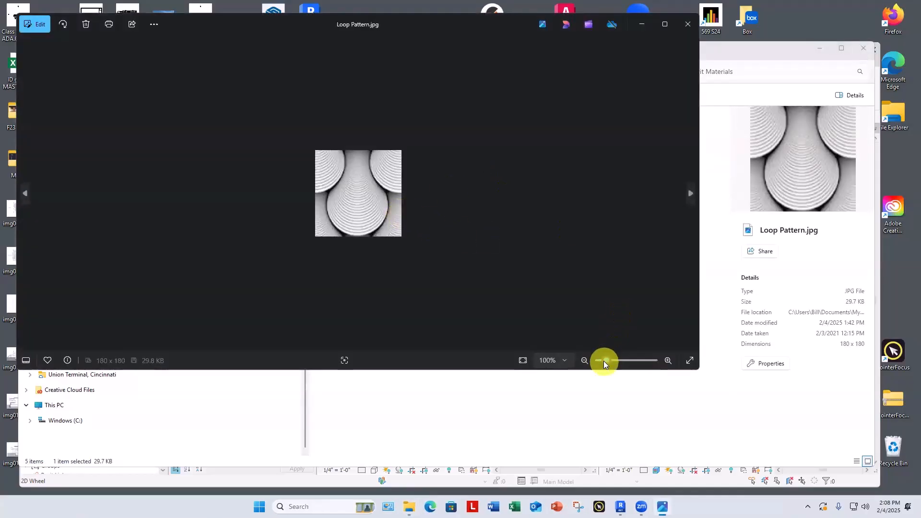
pyautogui.click(631, 360)
pyautogui.moveTo(630, 358)
pyautogui.mouseDown()
pyautogui.moveTo(611, 358)
pyautogui.moveTo(629, 355)
pyautogui.moveTo(620, 358)
pyautogui.mouseUp()
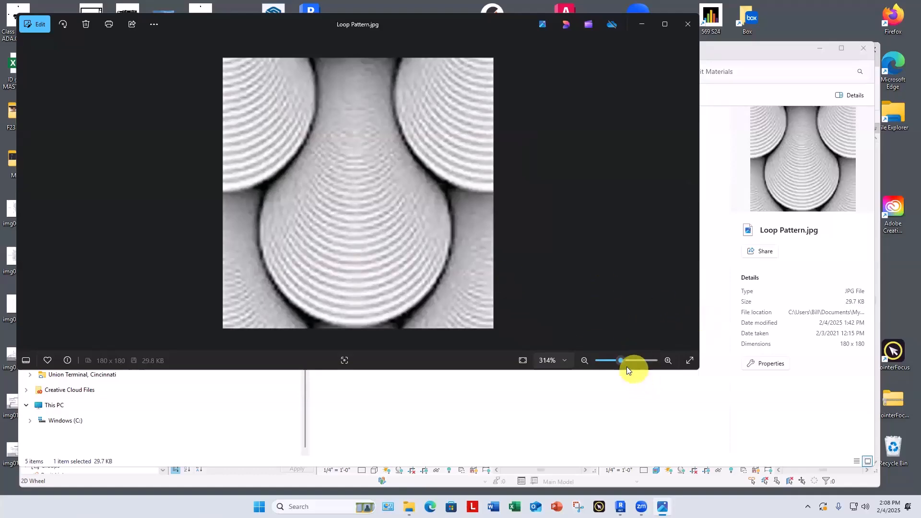
pyautogui.moveTo(619, 361); pyautogui.dragTo(610, 362)
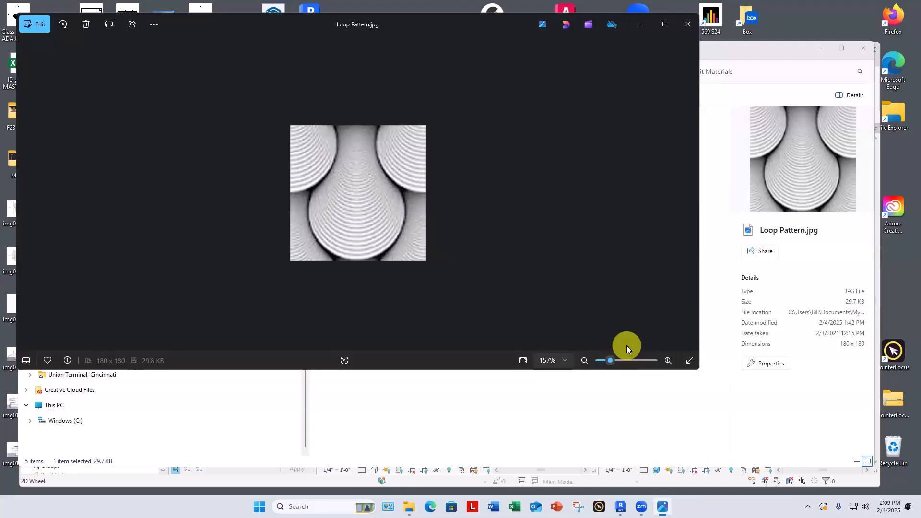
pyautogui.click(302, 34)
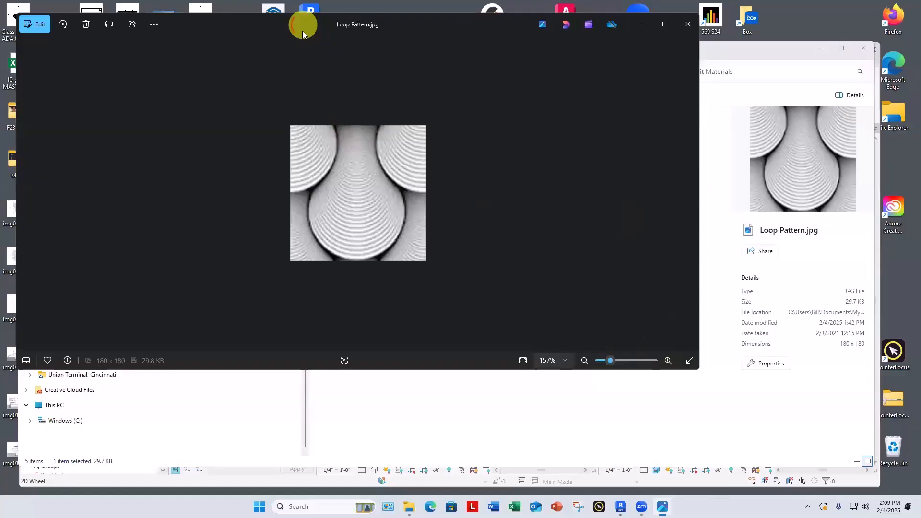
pyautogui.moveTo(302, 31); pyautogui.dragTo(306, 105)
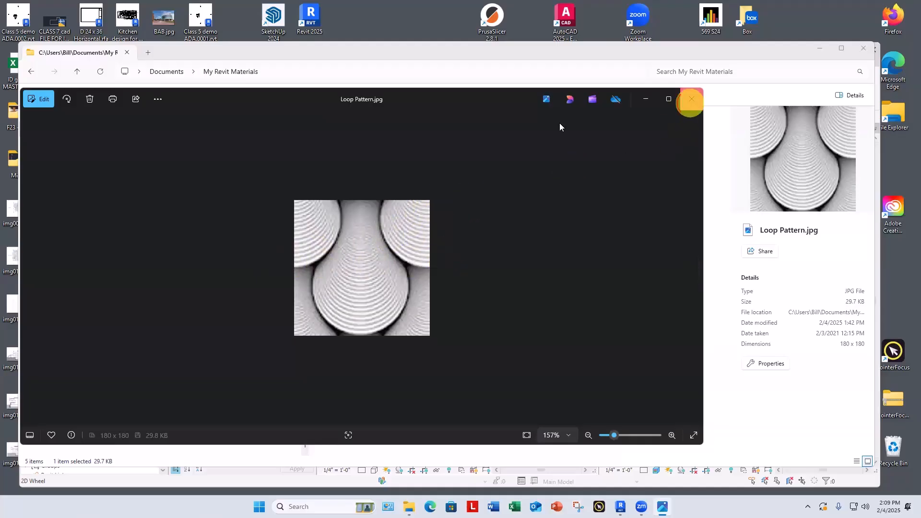
pyautogui.click(692, 99)
# View Wall pattern 57.jpg, close the image, and close File Explorer to return to Revit
pyautogui.doubleClick(548, 138)
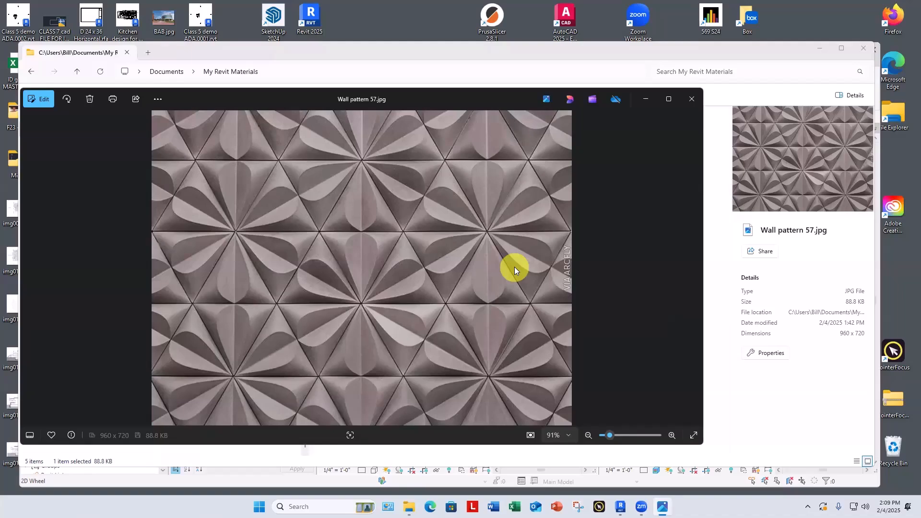
pyautogui.click(690, 100)
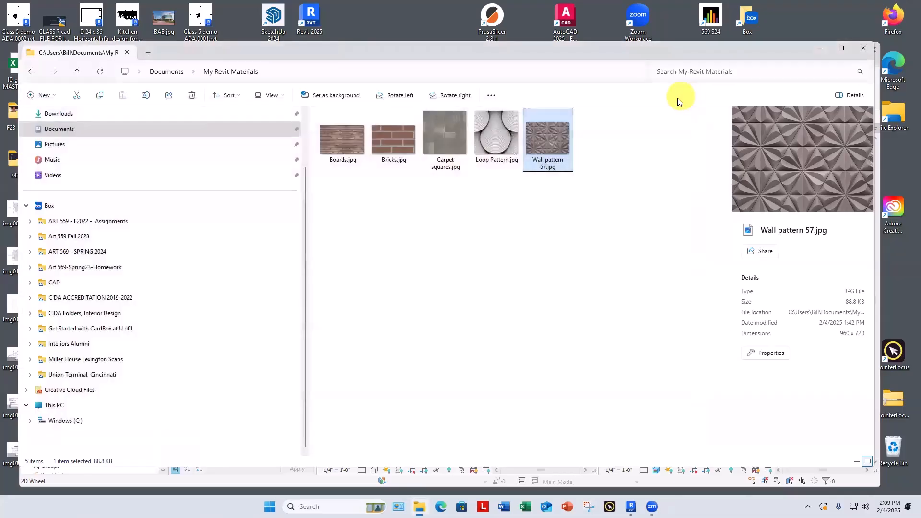
pyautogui.click(864, 48)
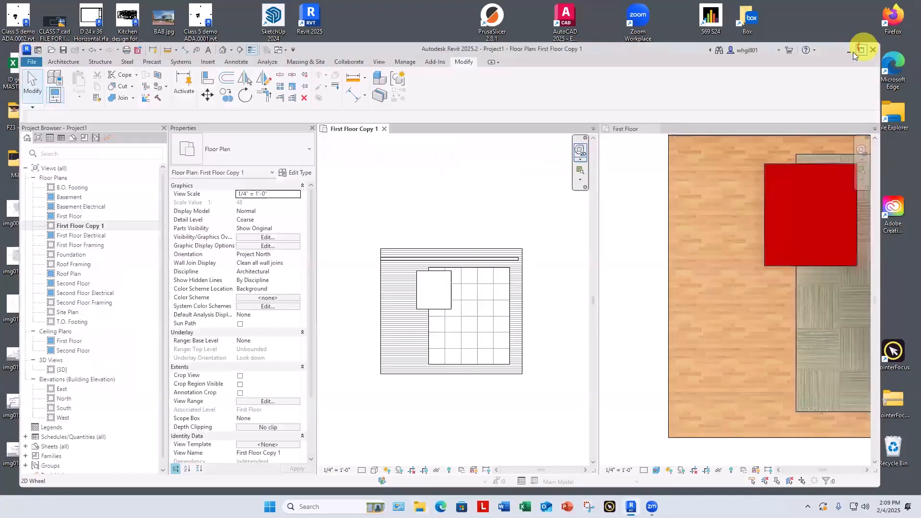
# Create a new material in the Material Browser and name it Loops
pyautogui.press('m')
pyautogui.press('m')
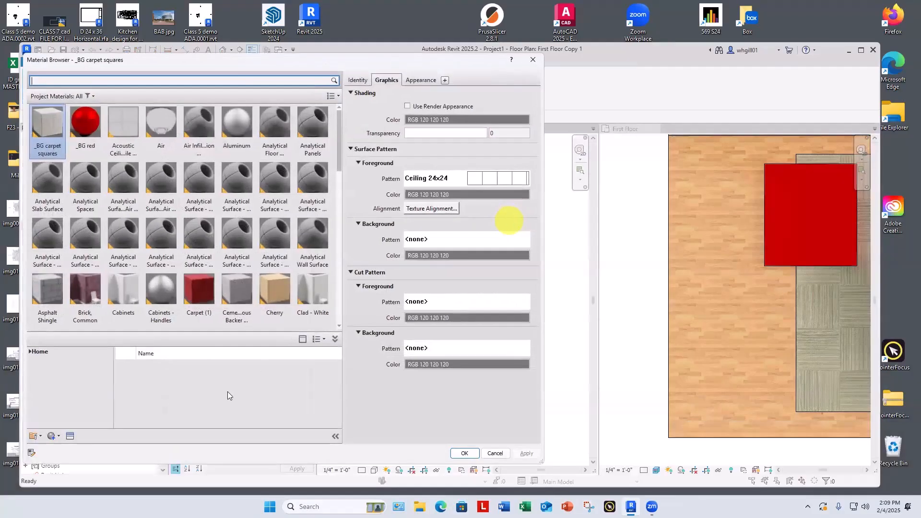
pyautogui.click(50, 436)
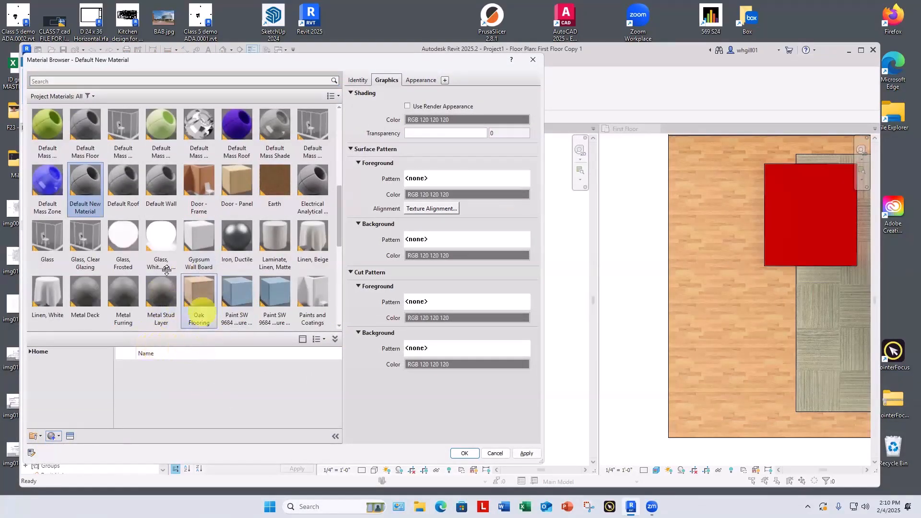
pyautogui.rightClick(85, 182)
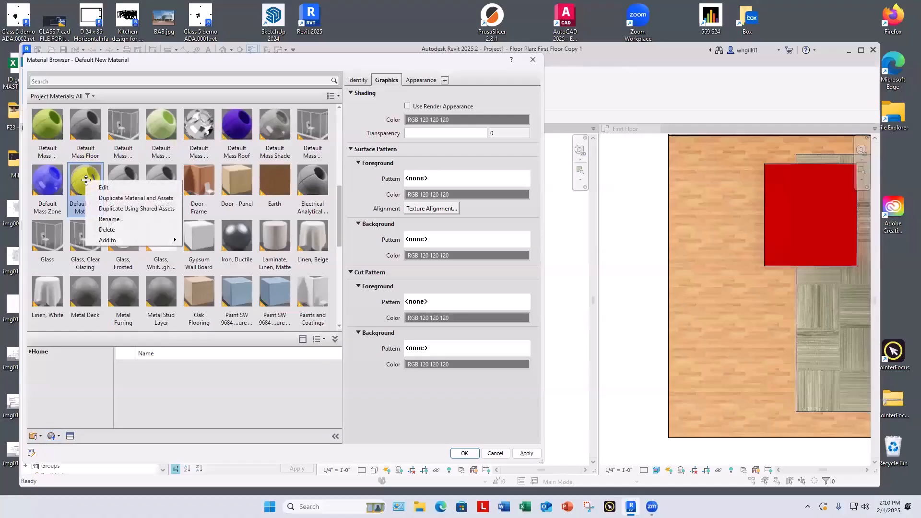
pyautogui.click(110, 219)
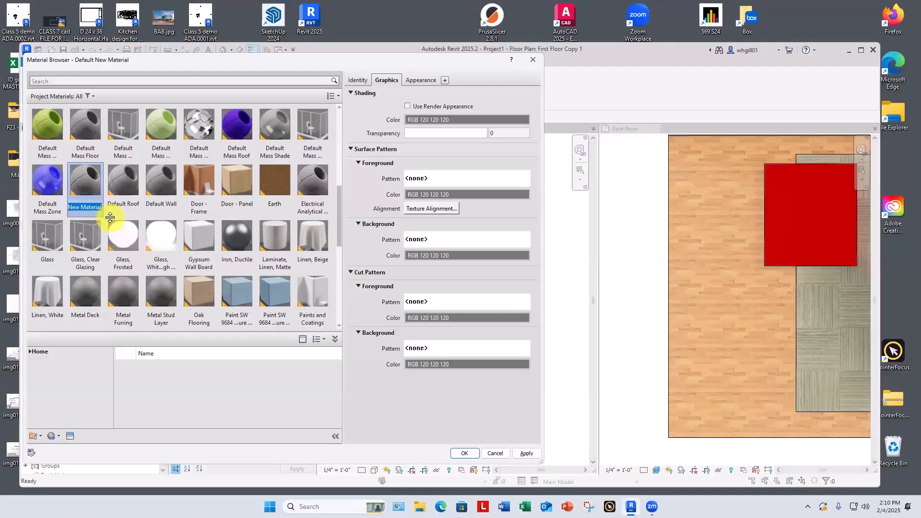
pyautogui.write('Loops')
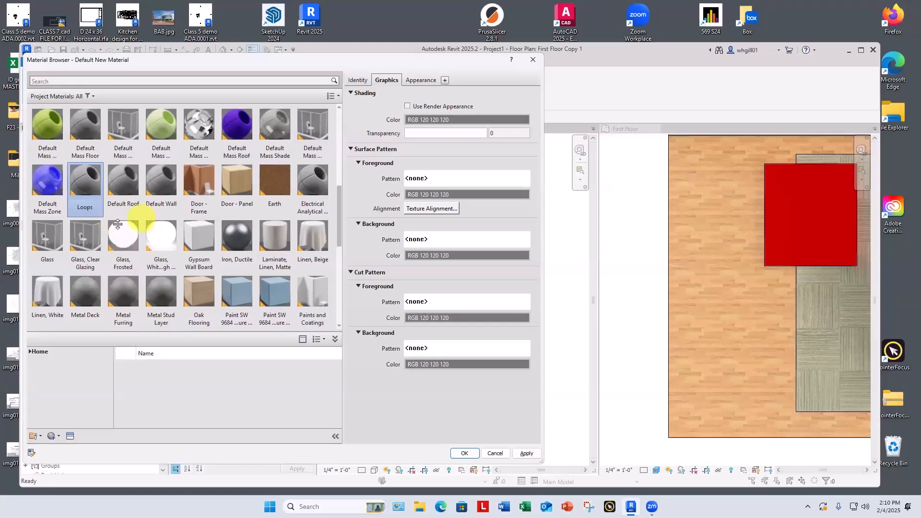
pyautogui.click(86, 191)
# Rename the Loops material to _BG Loops
pyautogui.scroll(5, 86, 188)
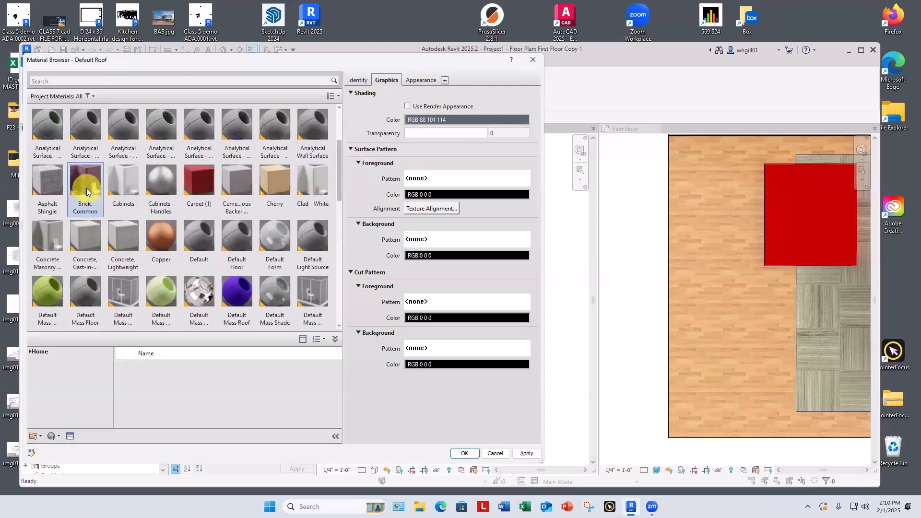
pyautogui.scroll(-5, 86, 188)
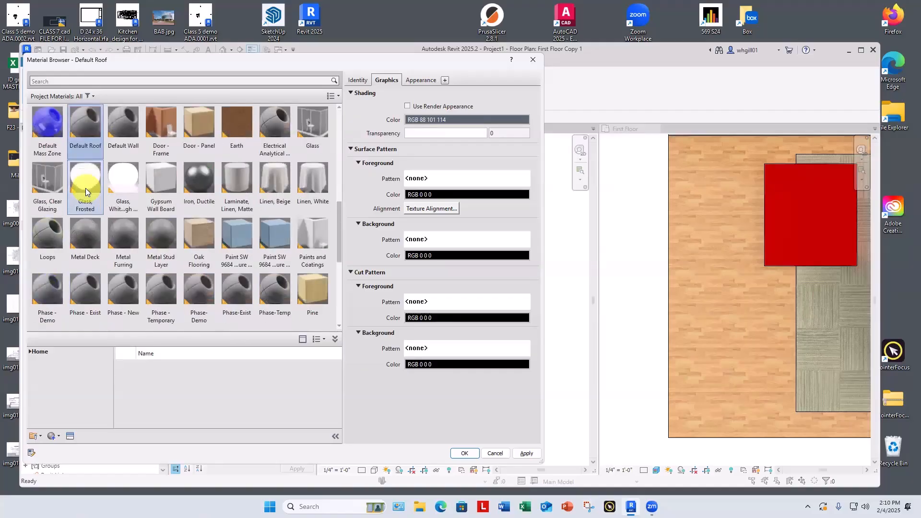
pyautogui.rightClick(52, 242)
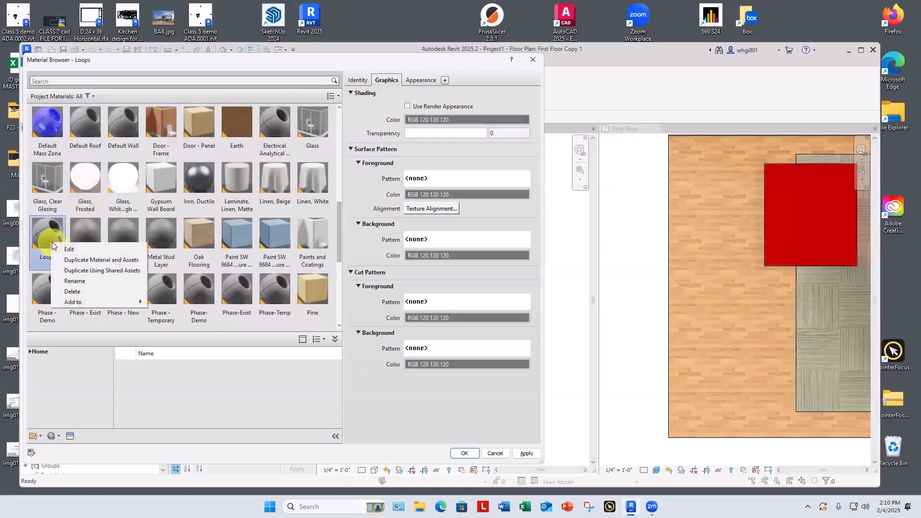
pyautogui.click(74, 281)
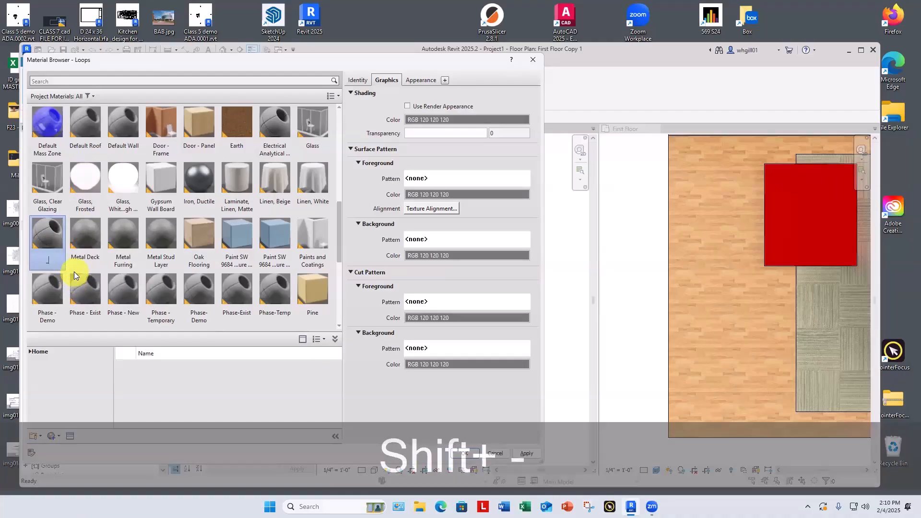
pyautogui.write('_BG Loops')
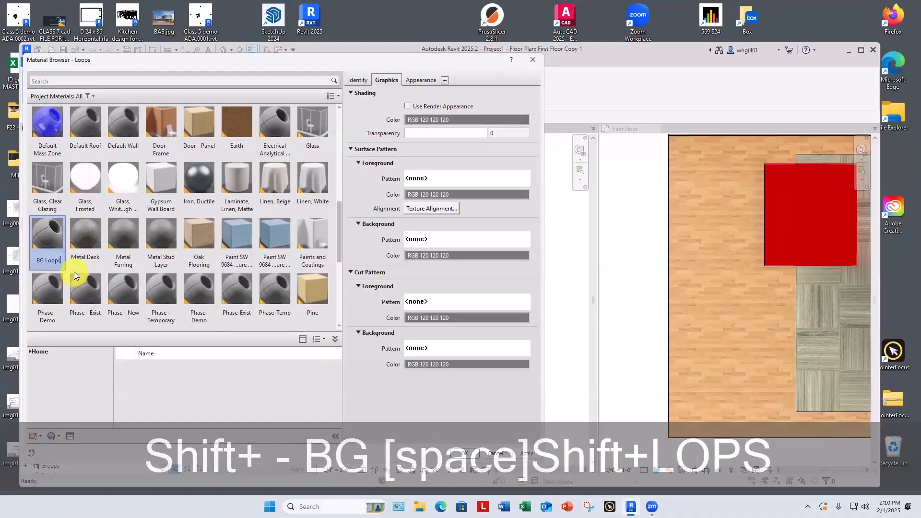
# Confirm the _BG Loops name and assign Loop Pattern.jpg as the material's generic appearance image
pyautogui.press('Return')
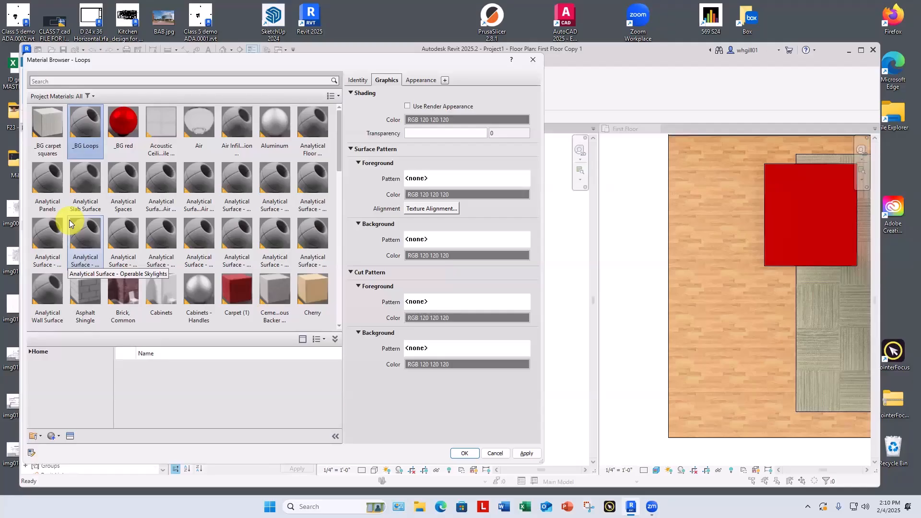
pyautogui.click(413, 79)
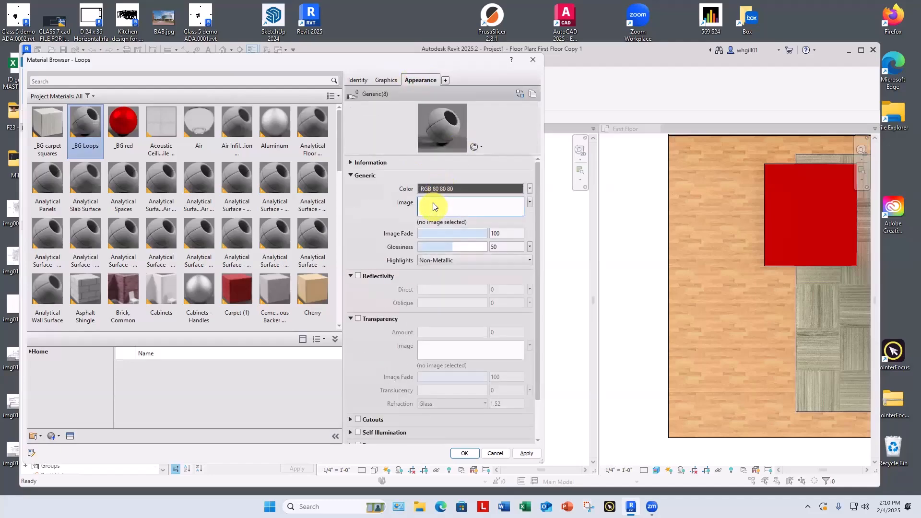
pyautogui.click(432, 206)
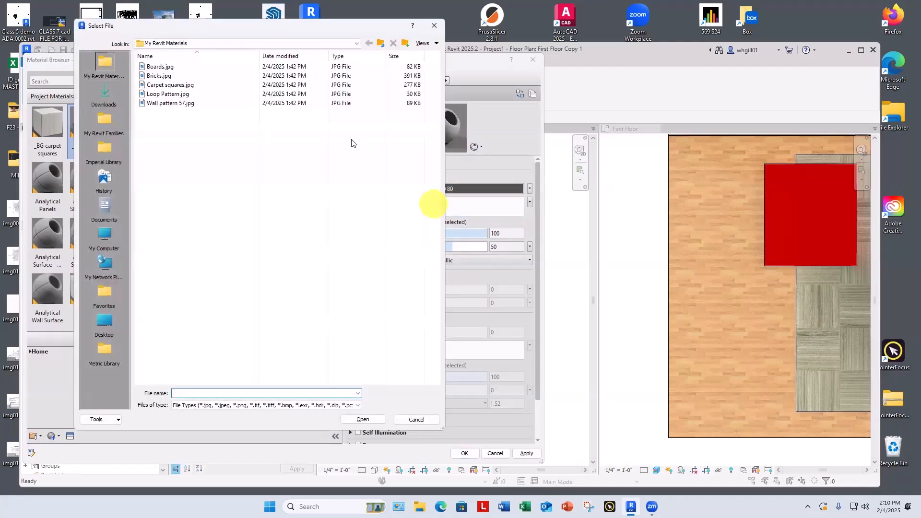
pyautogui.click(162, 95)
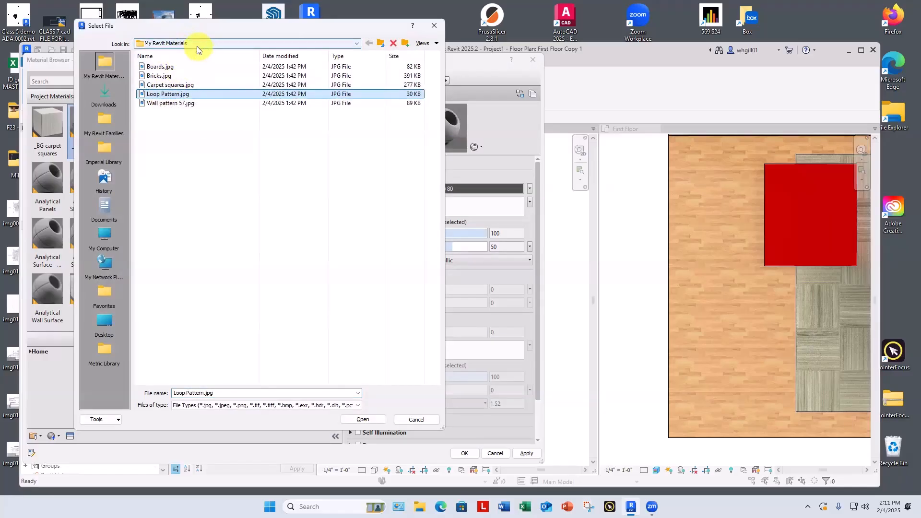
pyautogui.click(362, 419)
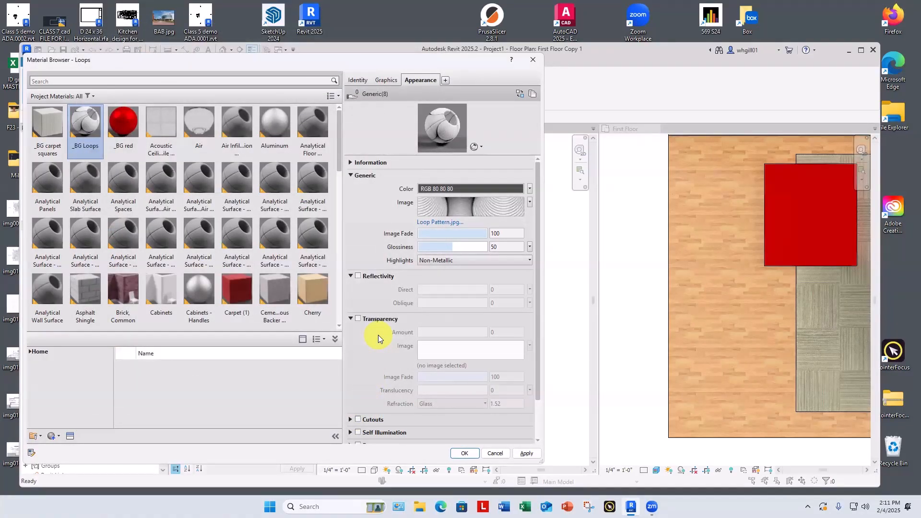
# Review the loop image's scale and repeat settings in the Texture Editor, and save the _BG Loops material
pyautogui.click(435, 208)
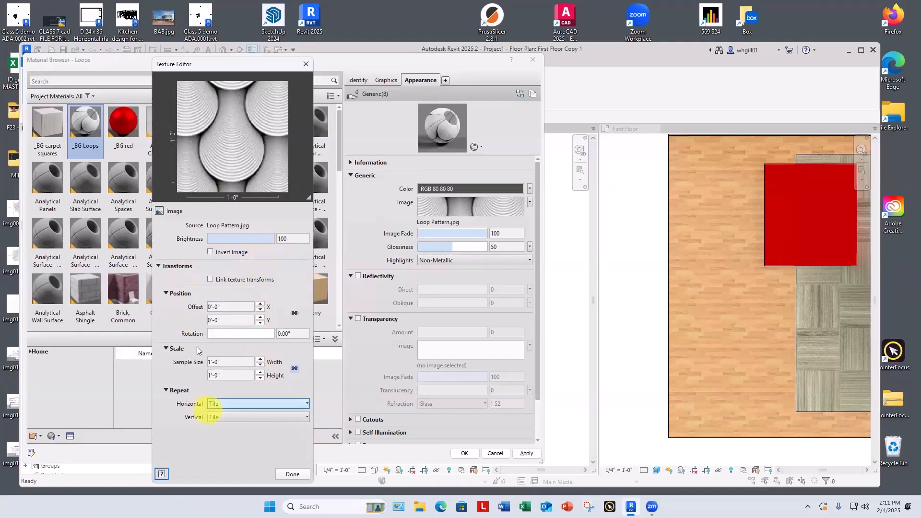
pyautogui.click(214, 375)
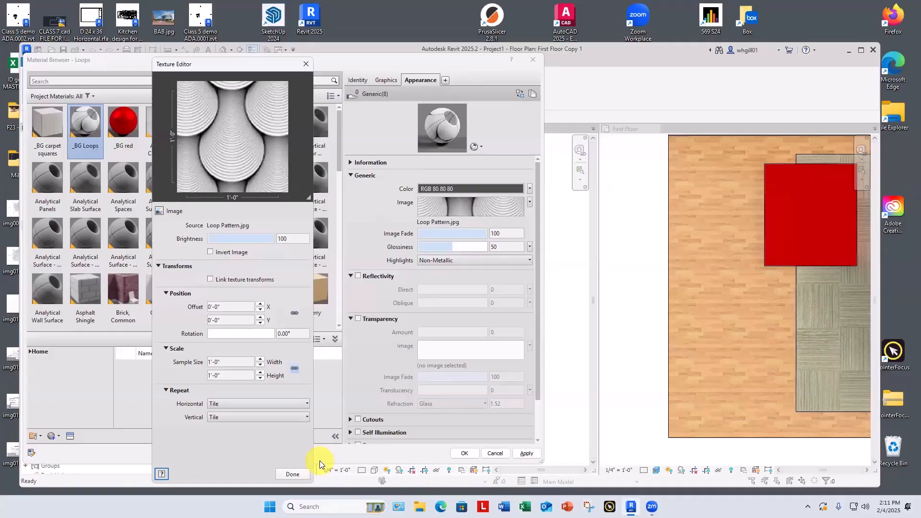
pyautogui.click(291, 474)
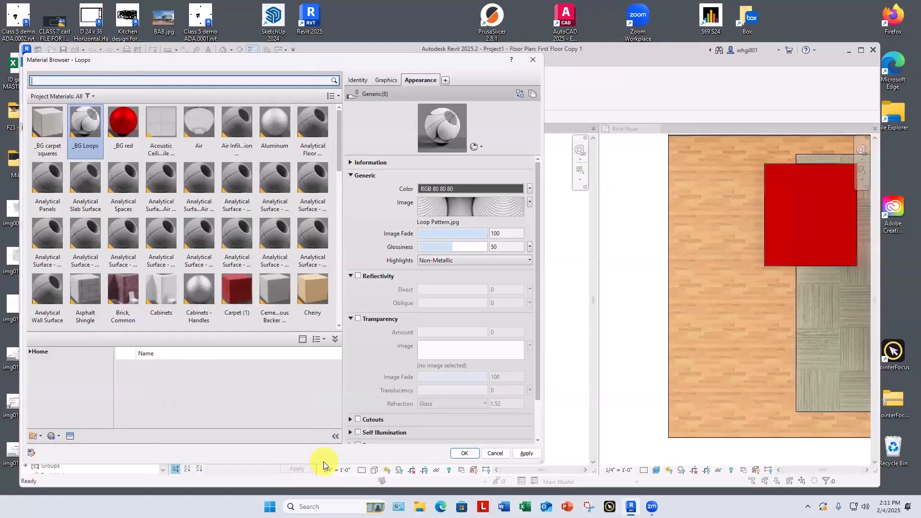
pyautogui.click(464, 455)
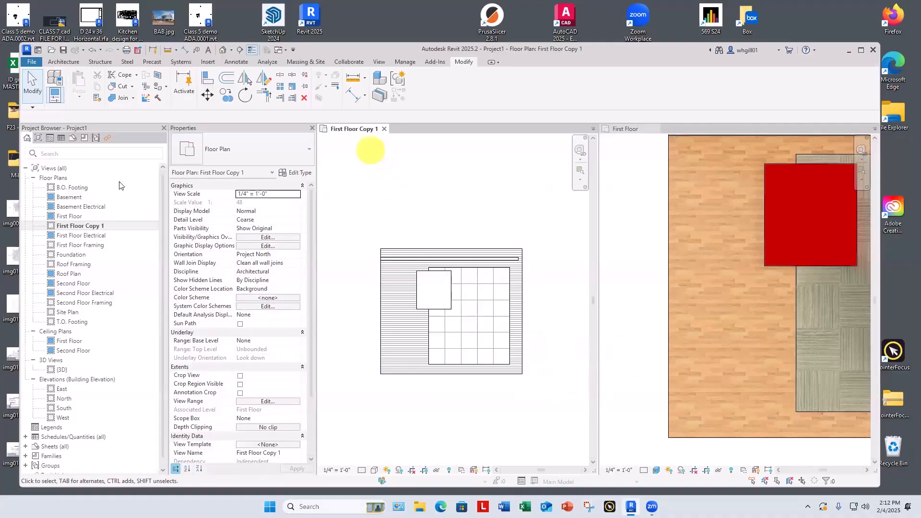
# Open the default 3D view and orbit it to an angled view of the brick-painted wall
pyautogui.click(378, 62)
pyautogui.click(346, 91)
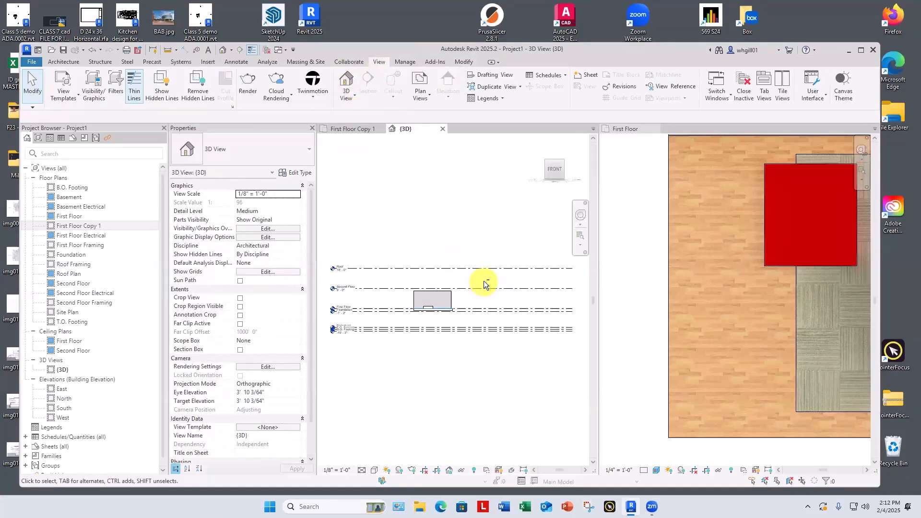
pyautogui.keyDown('shift'); pyautogui.moveTo(485, 284); pyautogui.dragTo(467, 276, button='middle'); pyautogui.keyUp('shift')
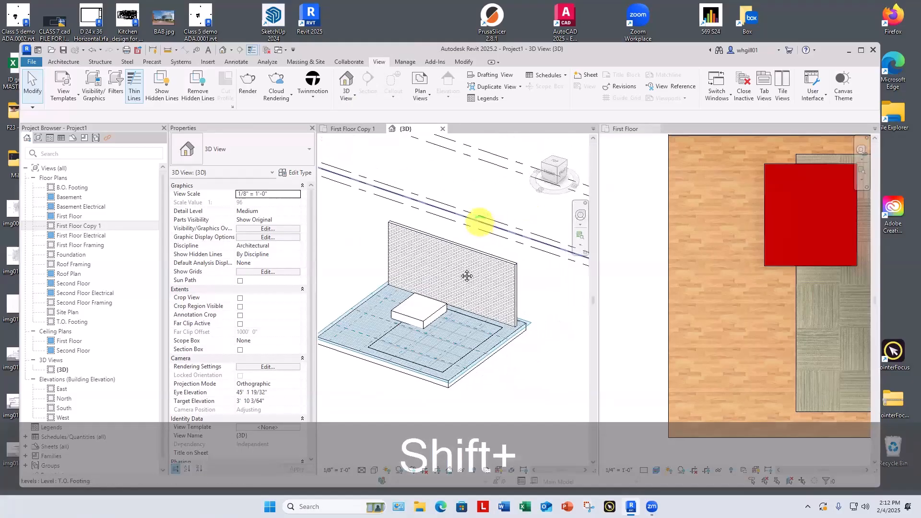
pyautogui.scroll(1, 459, 267)
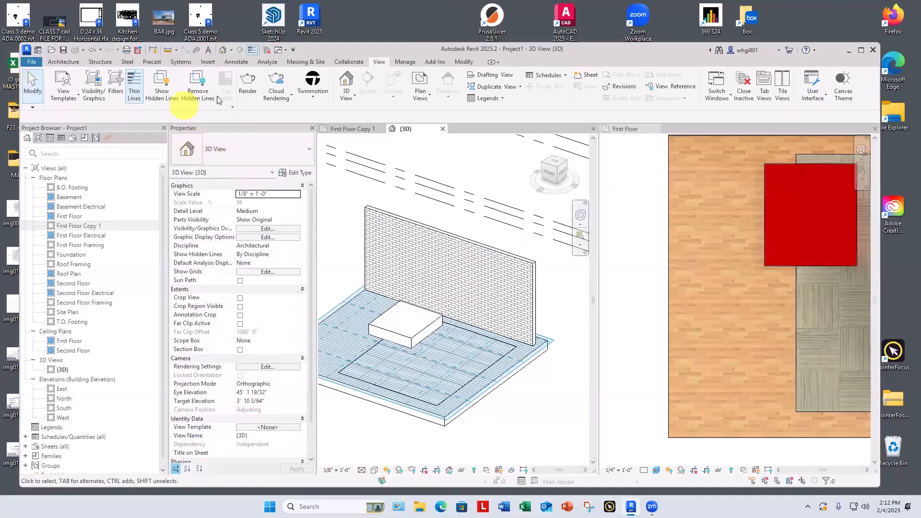
# Remove the brick paint from the wall's front face in the 3D view
pyautogui.click(464, 61)
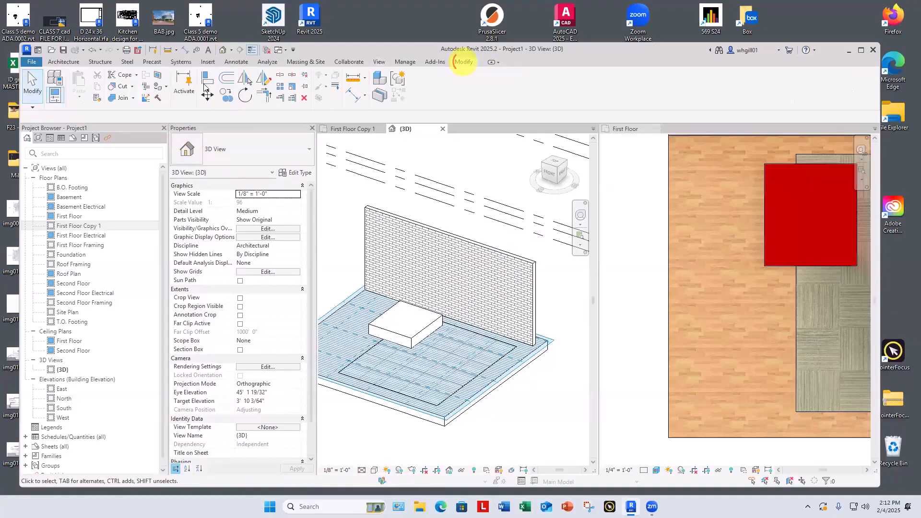
pyautogui.click(159, 86)
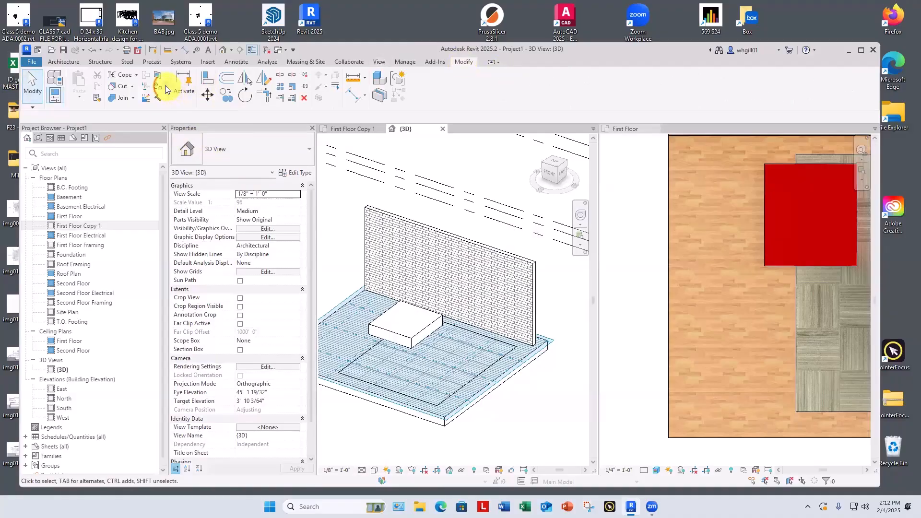
pyautogui.click(390, 244)
pyautogui.press('Escape')
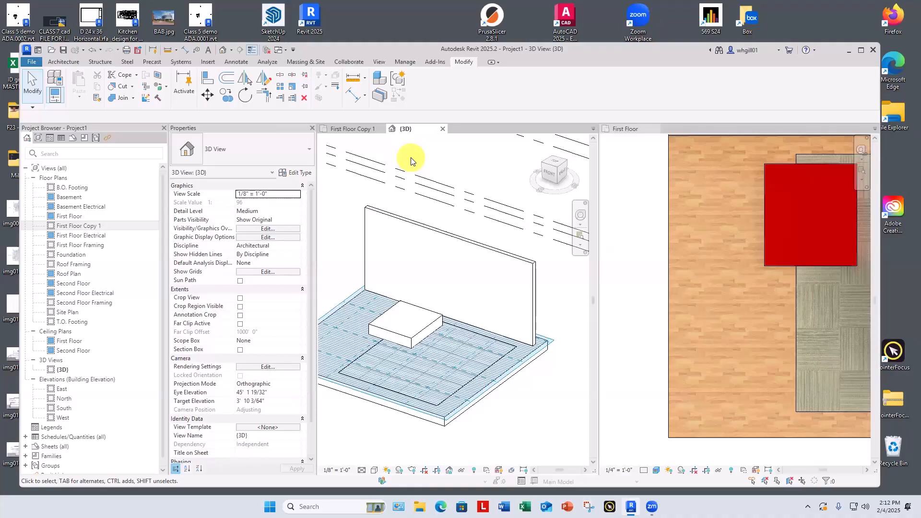
# Set the 3D view's visual style to Realistic
pyautogui.click(376, 470)
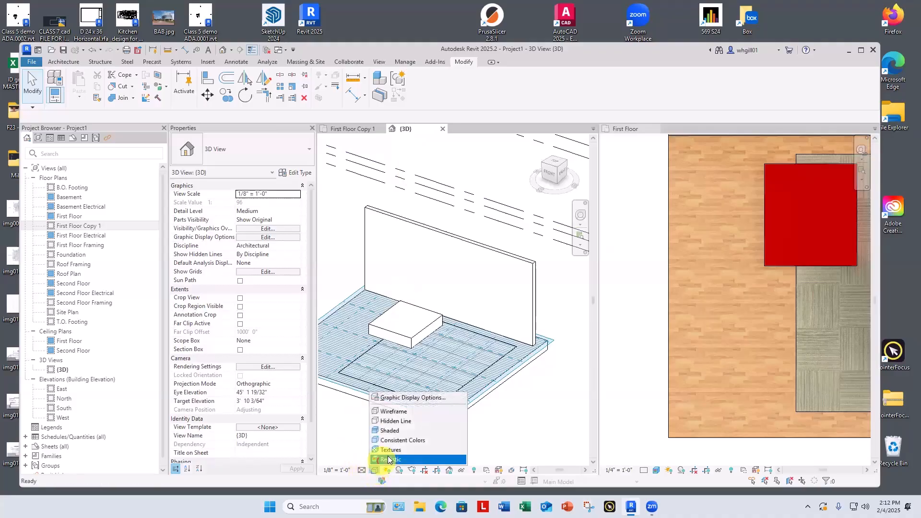
pyautogui.click(388, 458)
pyautogui.scroll(2, 432, 211)
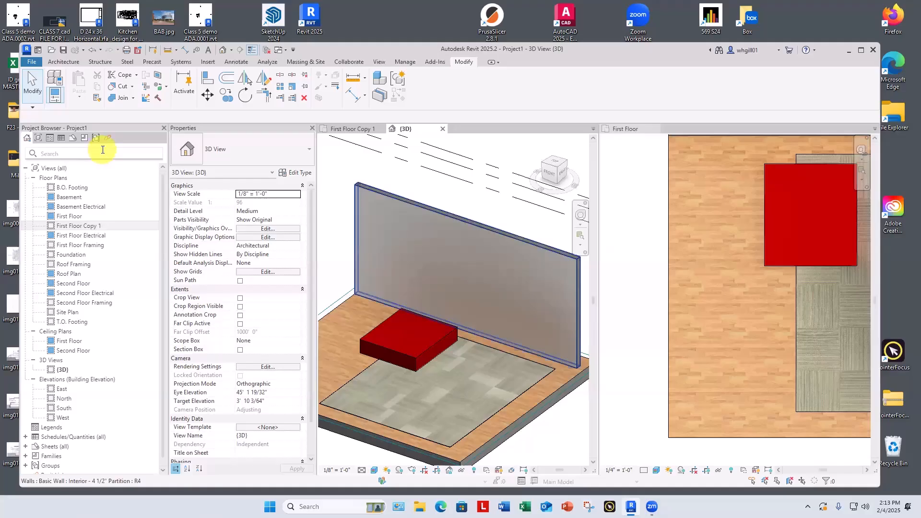
# Paint the wall's front face with the _BG Loops material and finish the Paint command
pyautogui.press('p')
pyautogui.press('t')
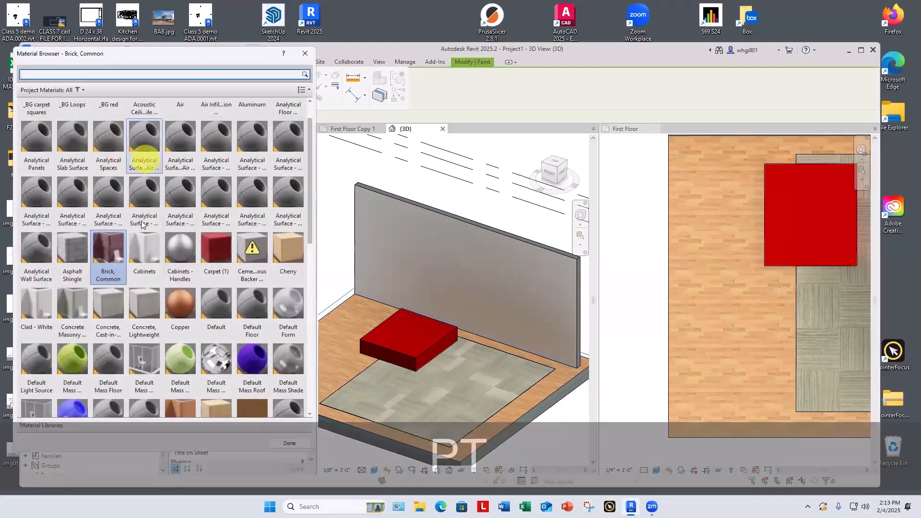
pyautogui.scroll(1, 106, 124)
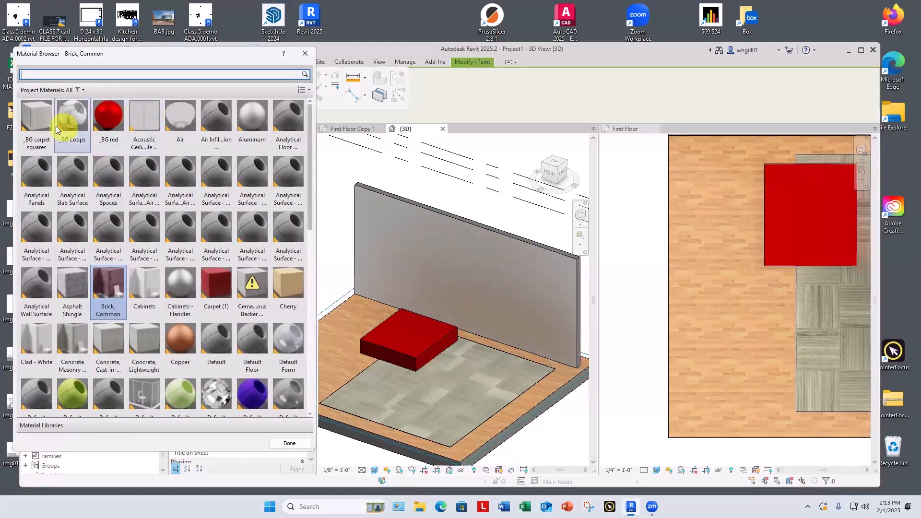
pyautogui.click(70, 120)
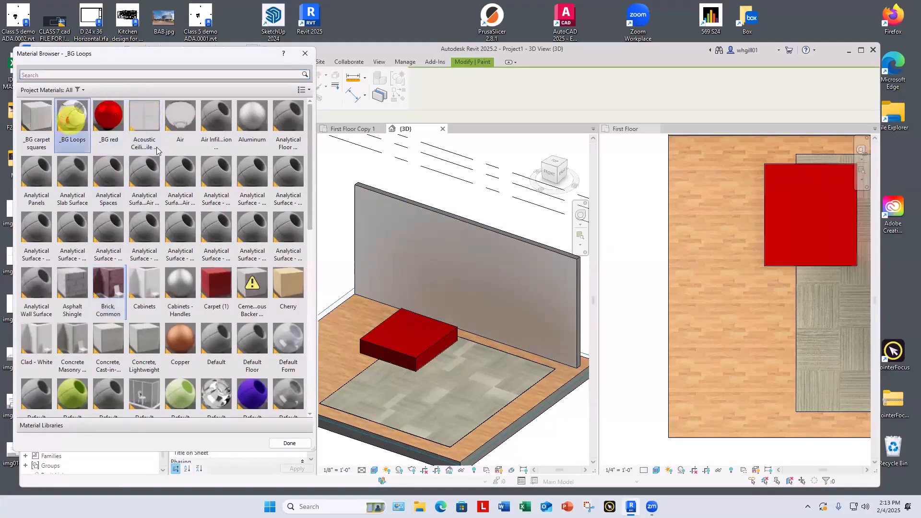
pyautogui.click(398, 235)
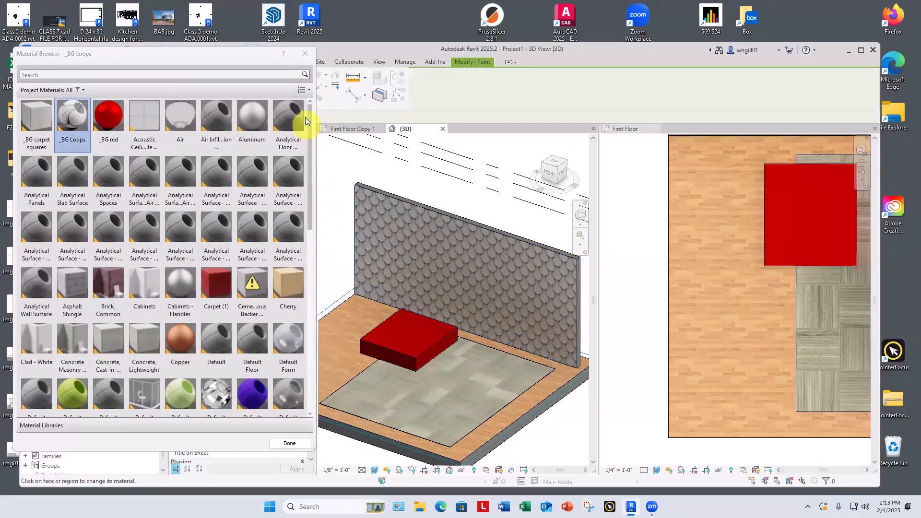
pyautogui.click(303, 52)
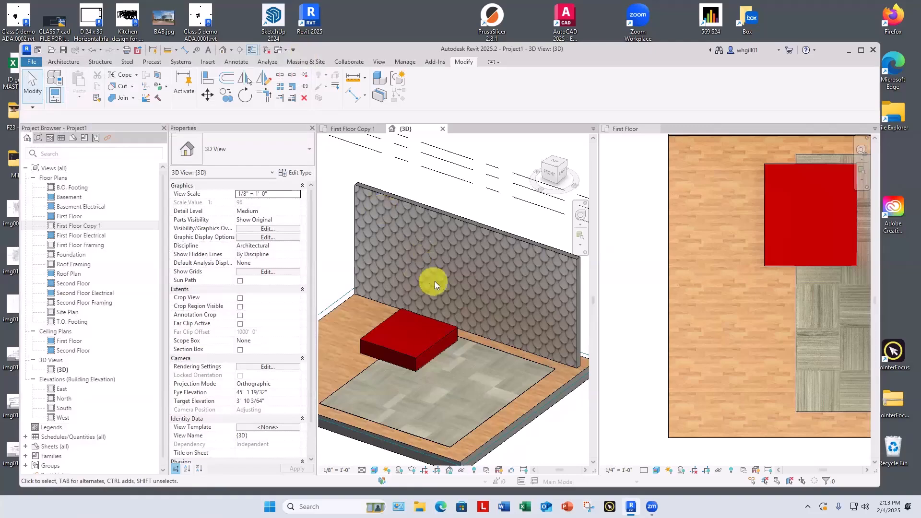
# Close the tiled First Floor view and examine the loop pattern on the wall up close
pyautogui.scroll(3, 434, 281)
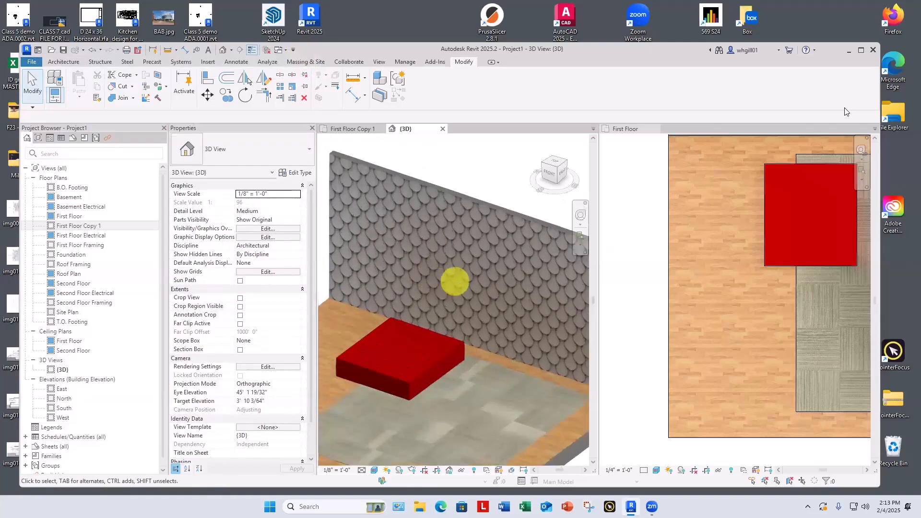
pyautogui.click(654, 129)
pyautogui.scroll(3, 523, 297)
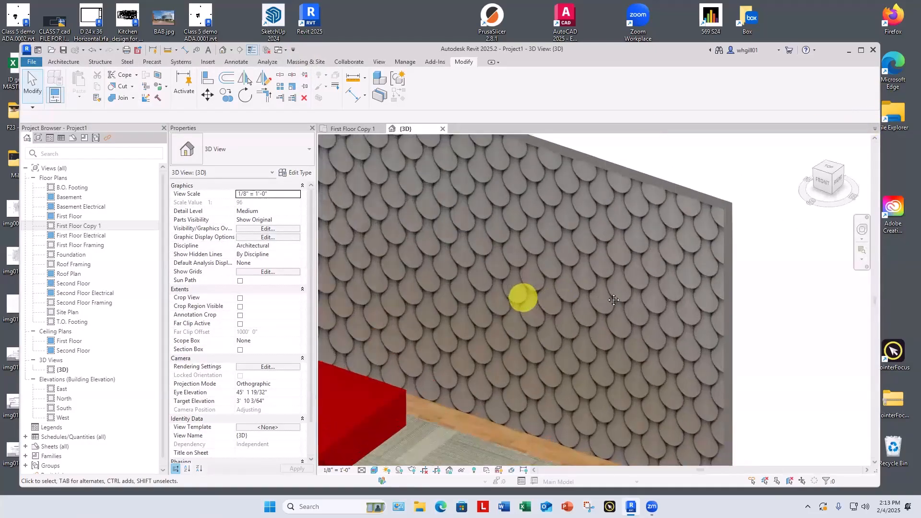
pyautogui.moveTo(523, 297); pyautogui.dragTo(648, 337, button='middle')
pyautogui.scroll(-2, 649, 338)
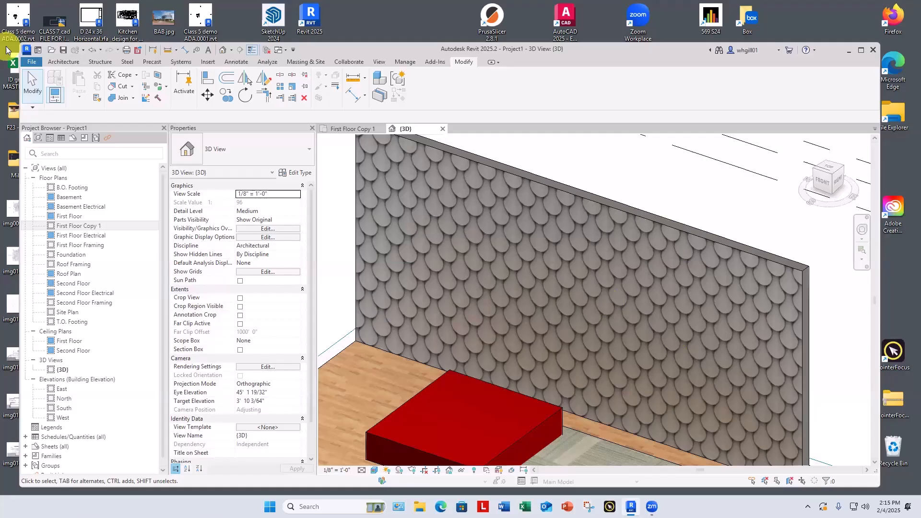
# Reopen the Material Browser and rename the _BG Loops material to _BG Loops gray
pyautogui.press('m')
pyautogui.press('m')
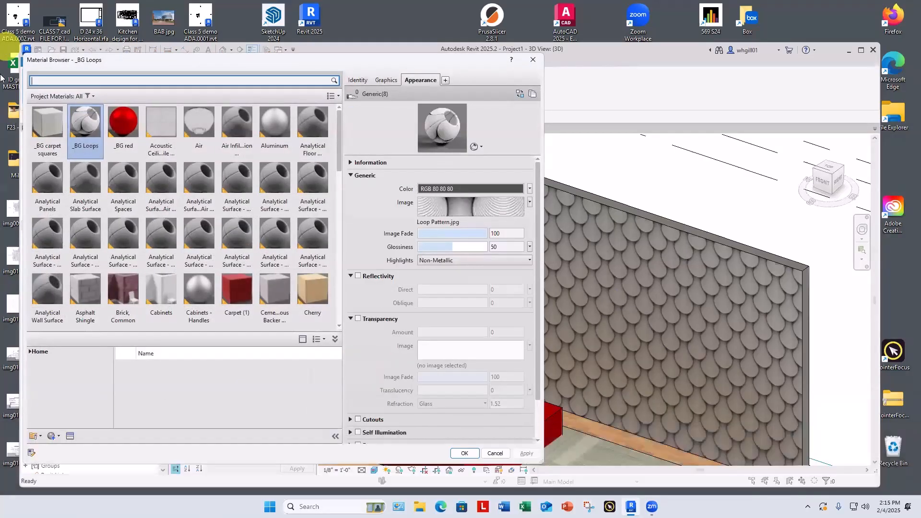
pyautogui.rightClick(88, 124)
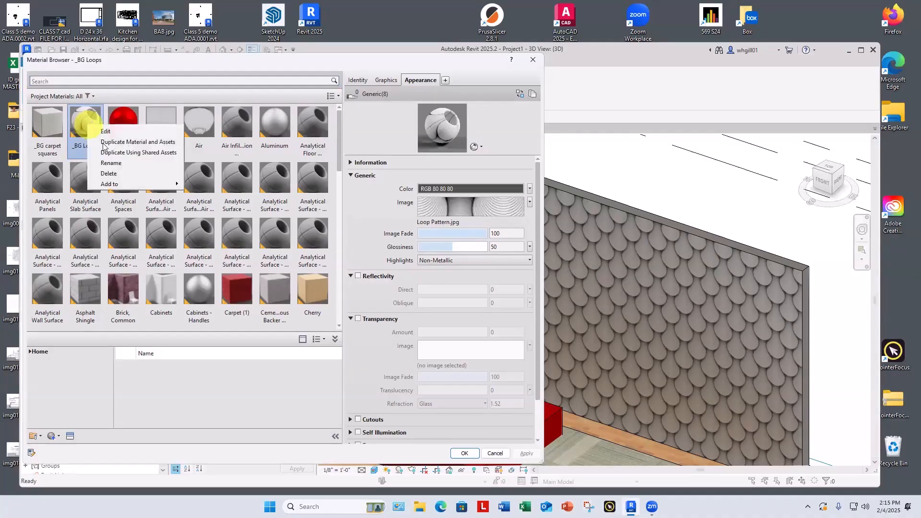
pyautogui.click(119, 163)
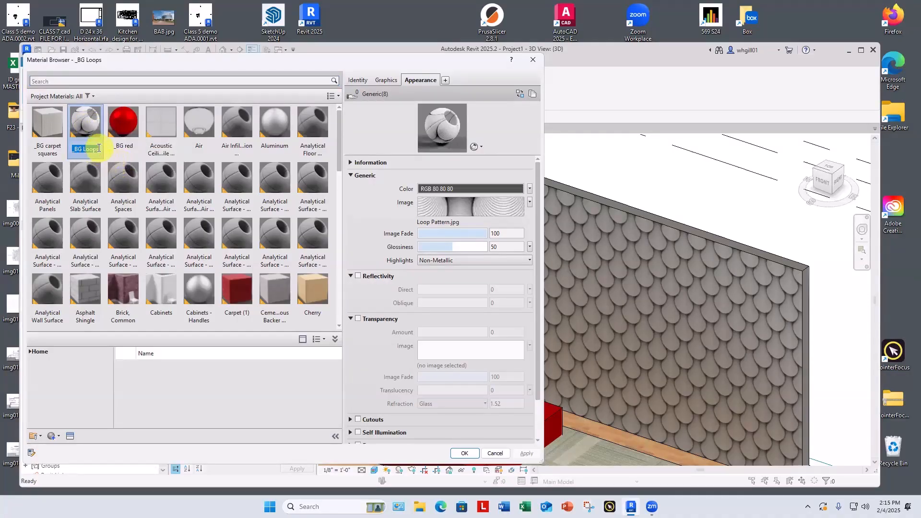
pyautogui.write('gray')
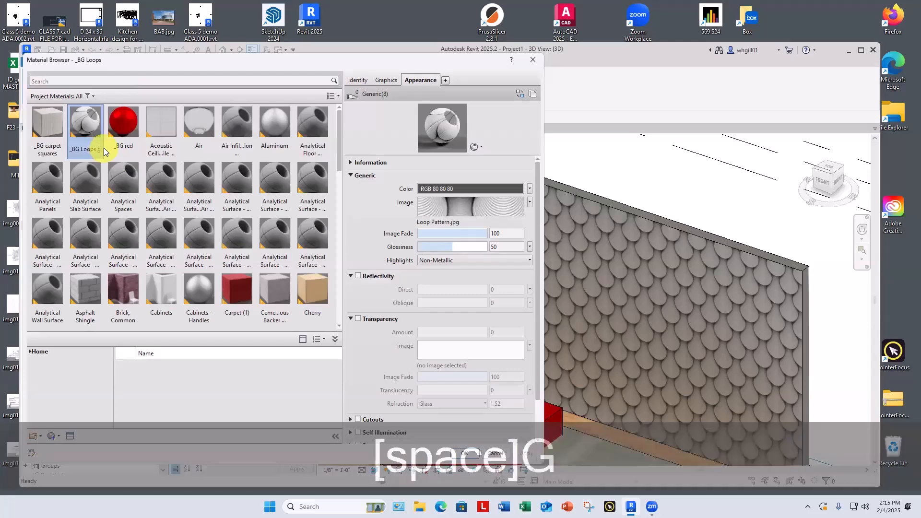
pyautogui.click(85, 128)
pyautogui.rightClick(86, 130)
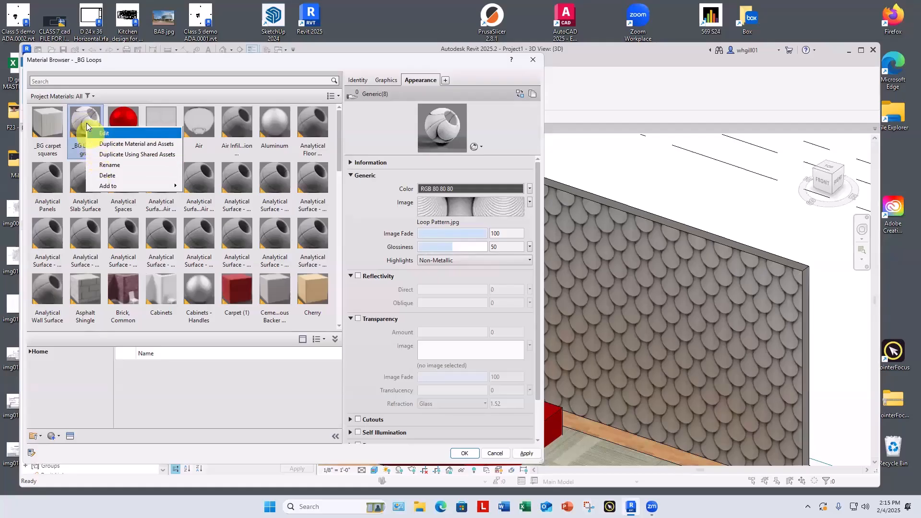
pyautogui.click(83, 119)
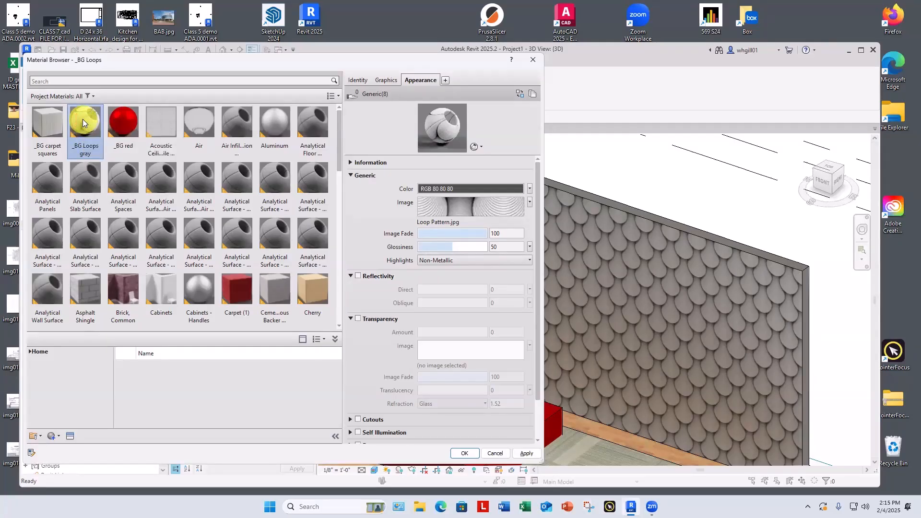
# Try the Cube scene for the _BG Loops gray preview, switch it to Walls, and enlarge the preview image
pyautogui.click(482, 150)
pyautogui.click(494, 166)
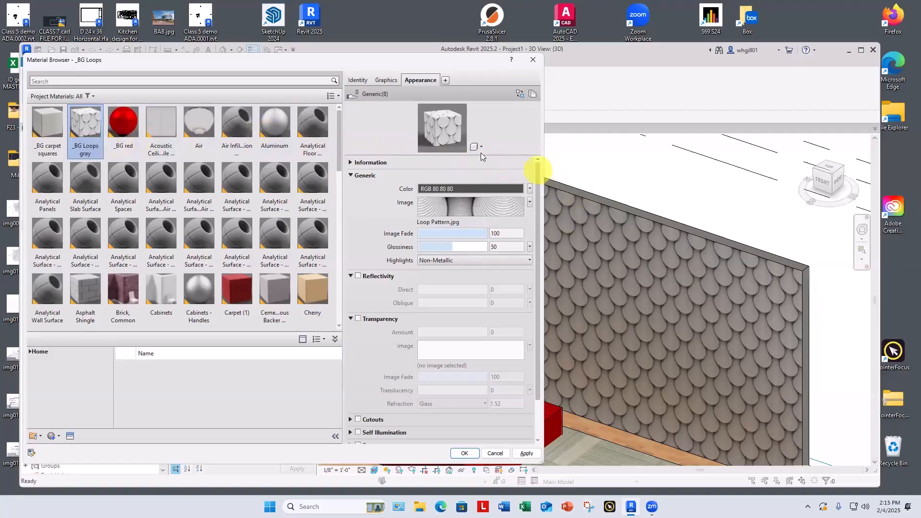
pyautogui.click(475, 148)
pyautogui.moveTo(475, 159)
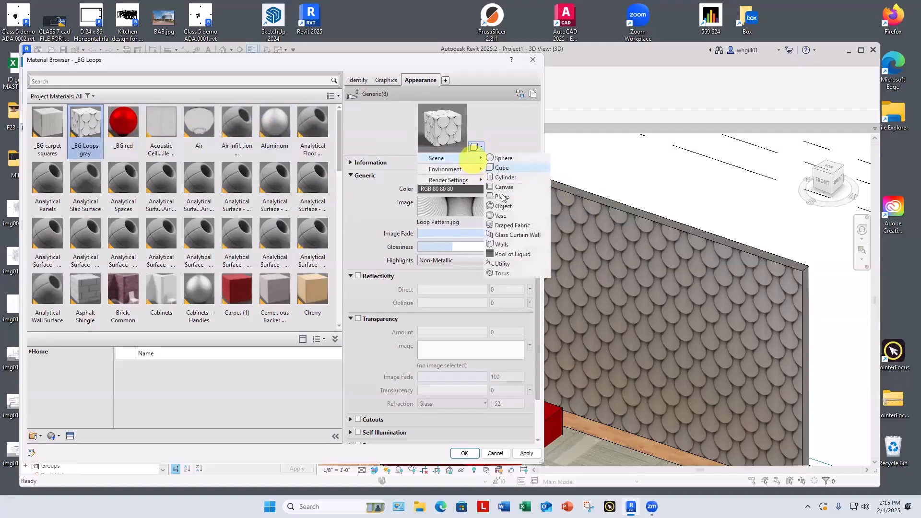
pyautogui.click(502, 244)
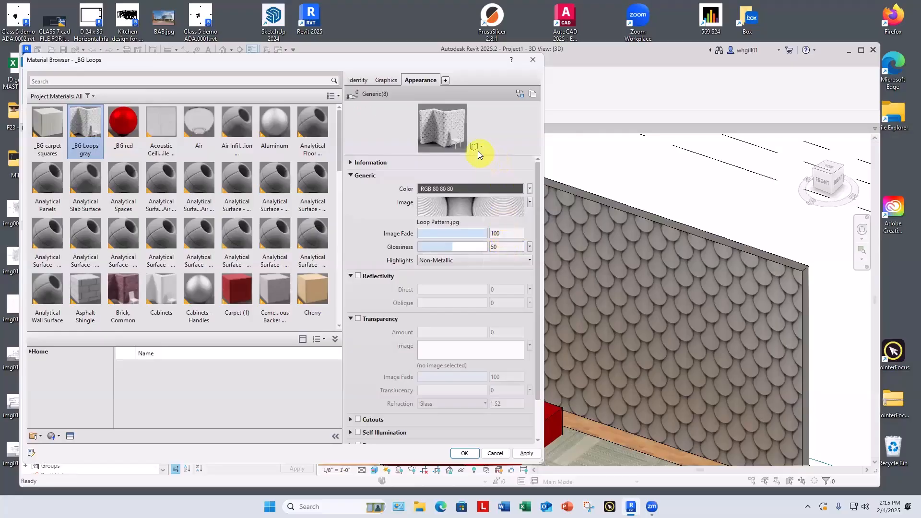
pyautogui.moveTo(496, 148); pyautogui.dragTo(580, 271)
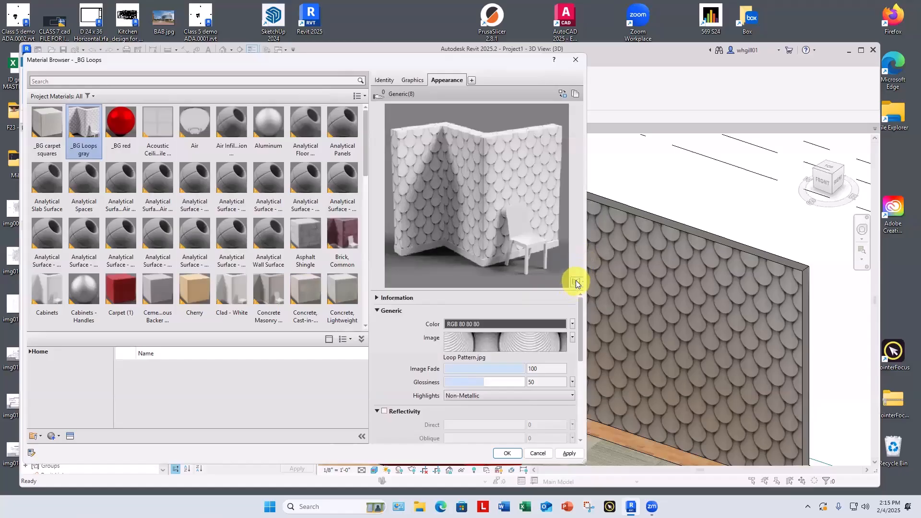
# Try the Cylinder scene for the _BG Loops gray preview and switch it back to Walls
pyautogui.click(580, 281)
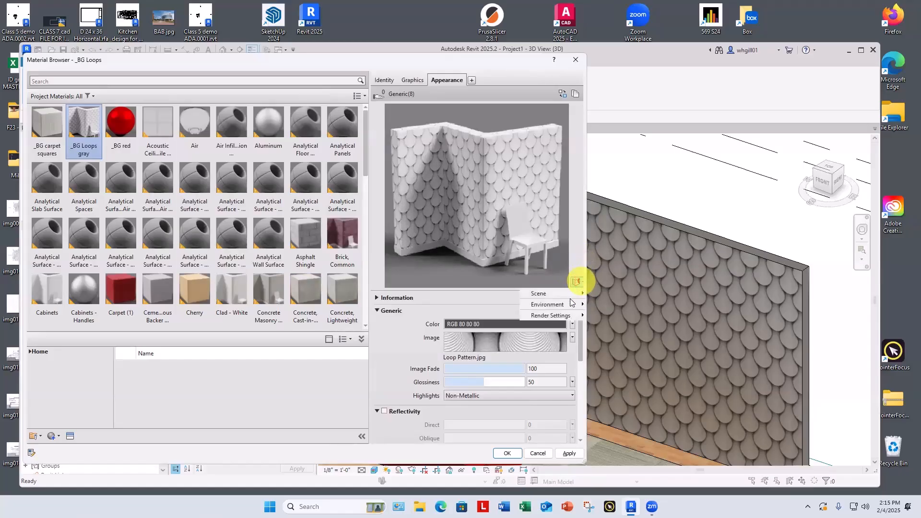
pyautogui.moveTo(560, 294)
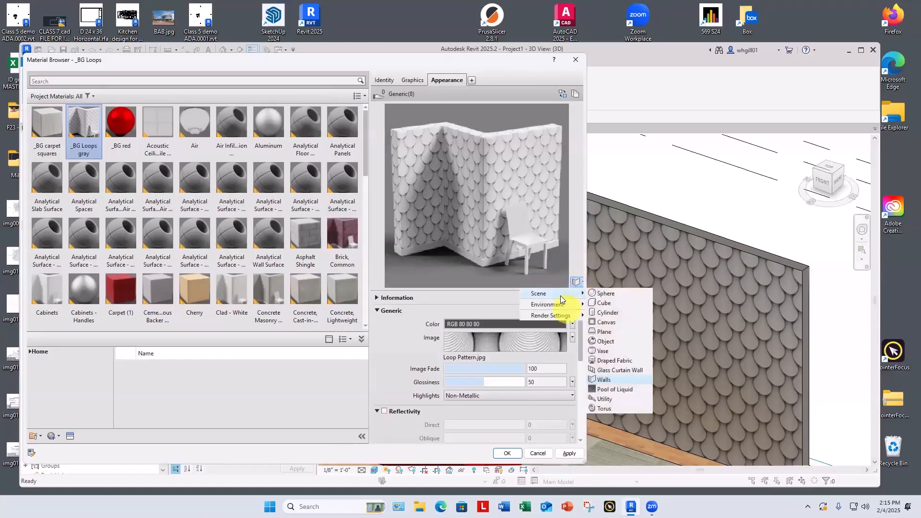
pyautogui.click(595, 312)
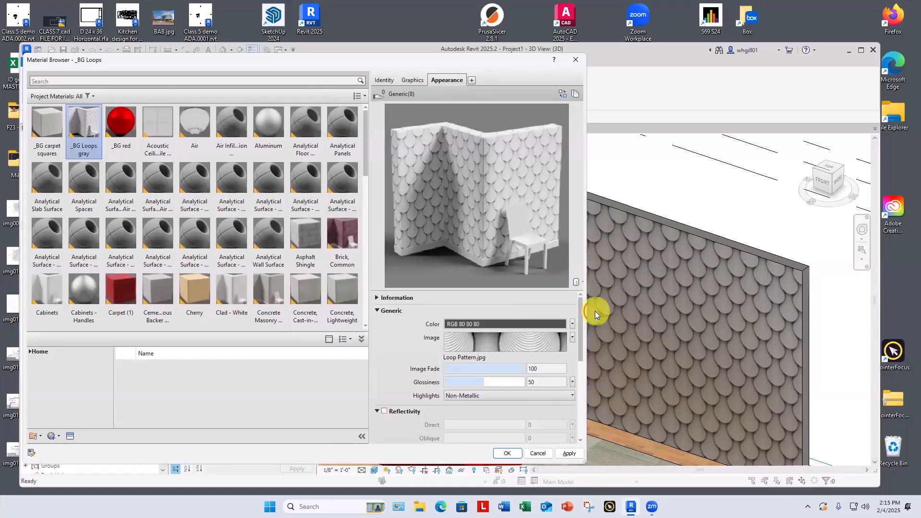
pyautogui.click(581, 282)
pyautogui.moveTo(576, 293)
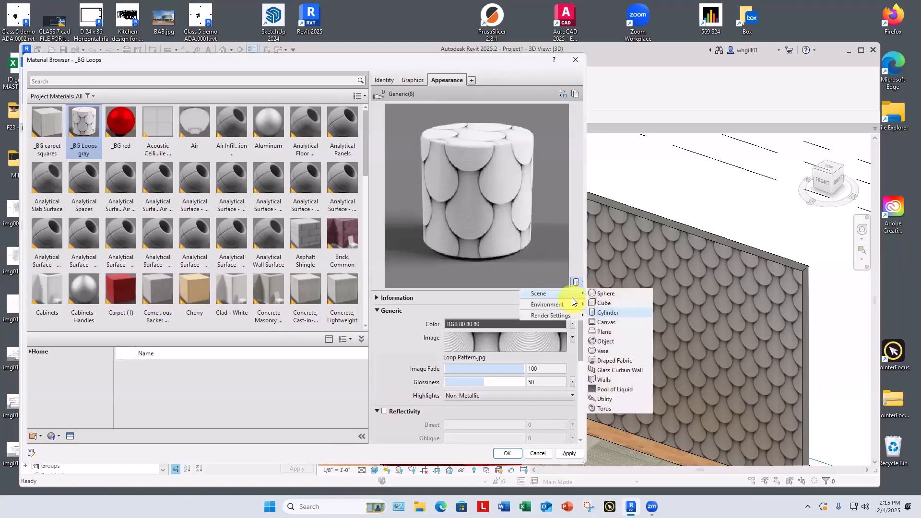
pyautogui.click(605, 380)
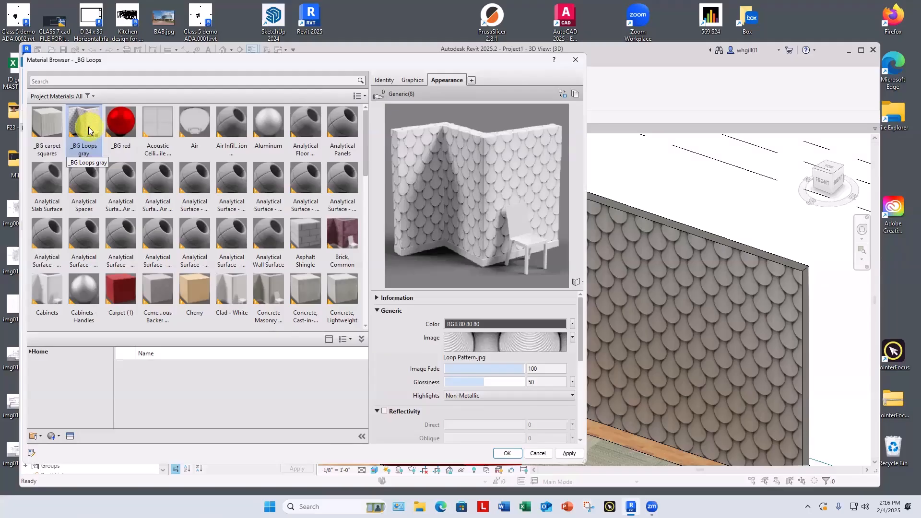
# Duplicate the _BG Loops gray material together with its assets and name the copy _BG Loops blue
pyautogui.rightClick(88, 129)
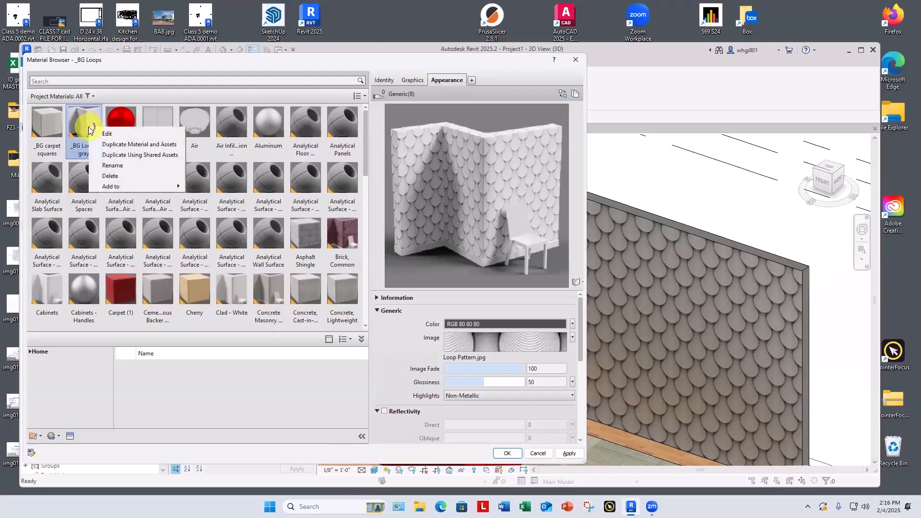
pyautogui.click(111, 144)
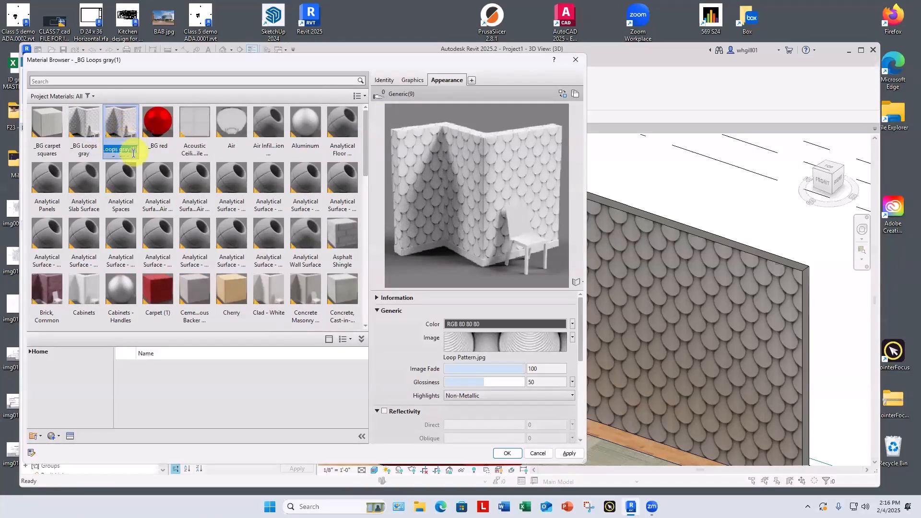
pyautogui.click(120, 150)
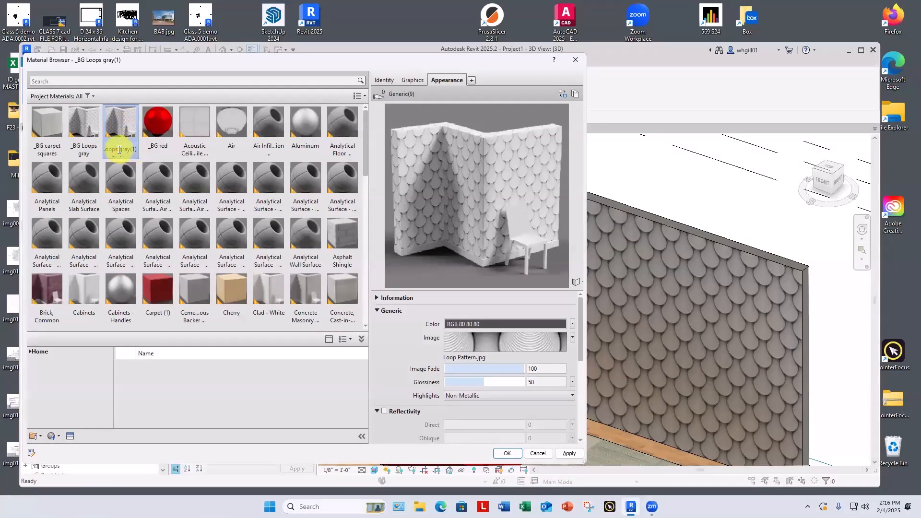
pyautogui.moveTo(119, 150); pyautogui.dragTo(156, 144)
pyautogui.write('b')
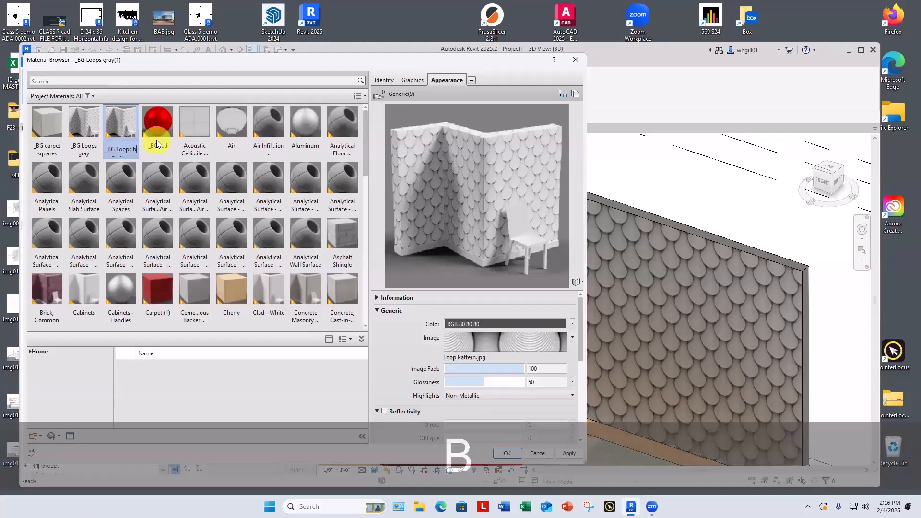
pyautogui.write('lue')
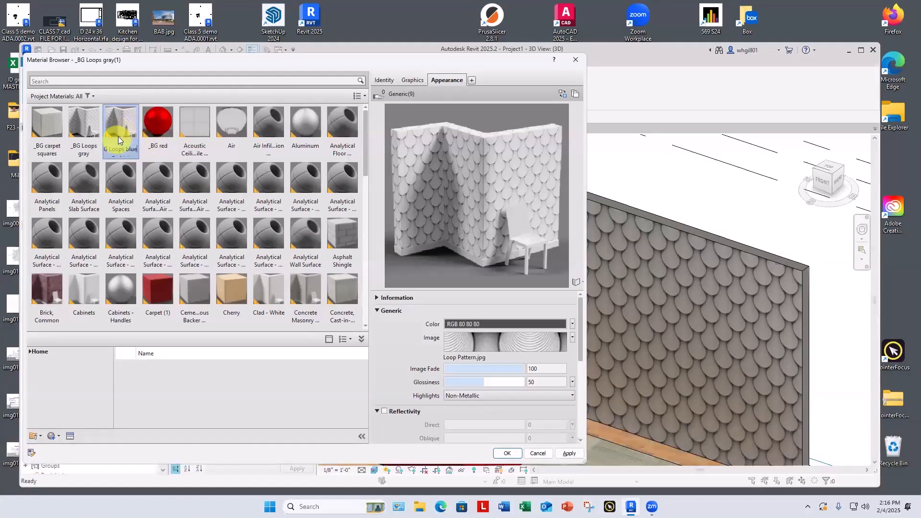
pyautogui.press('Return')
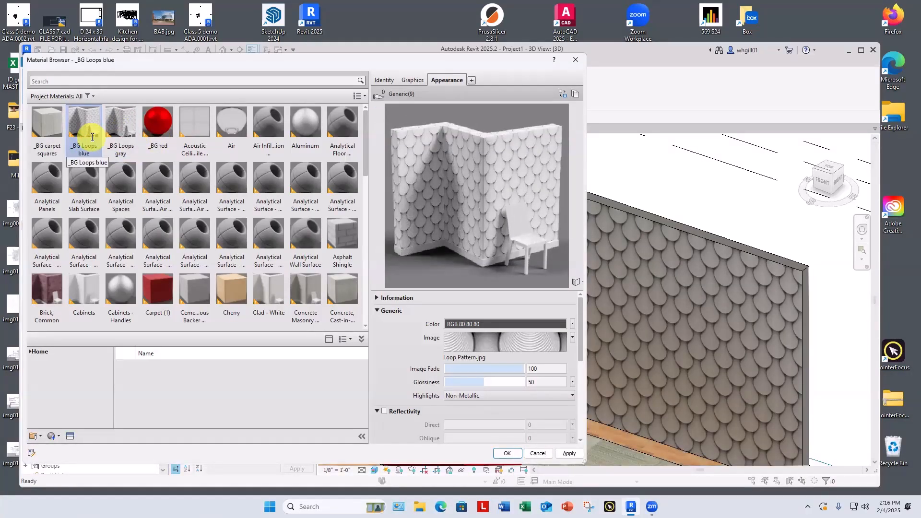
# Set the generic appearance color of _BG Loops blue to RGB 67 101 133 and accept the material changes
pyautogui.moveTo(580, 337); pyautogui.dragTo(600, 309)
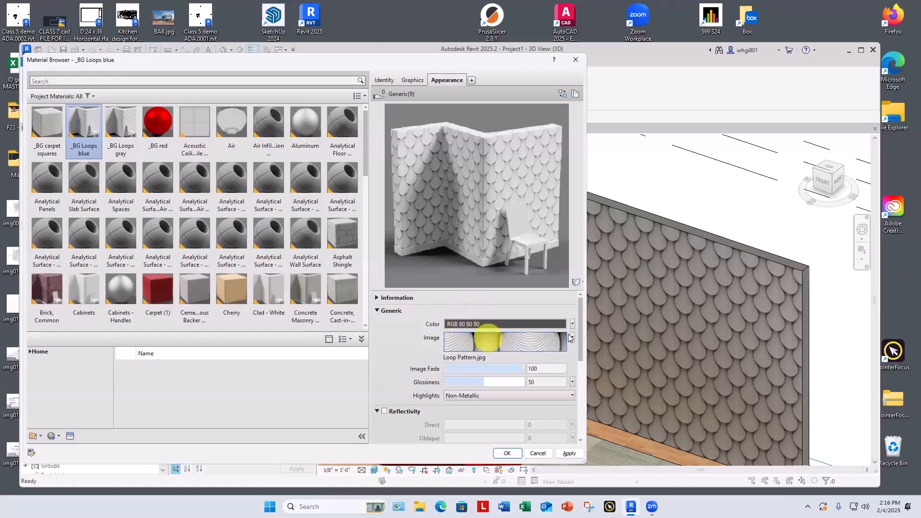
pyautogui.moveTo(582, 334); pyautogui.dragTo(584, 437)
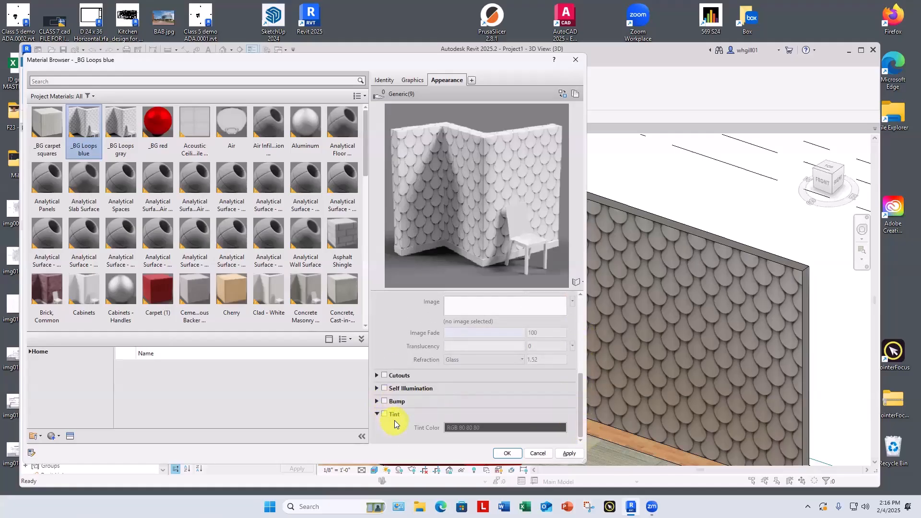
pyautogui.moveTo(581, 388); pyautogui.dragTo(578, 306)
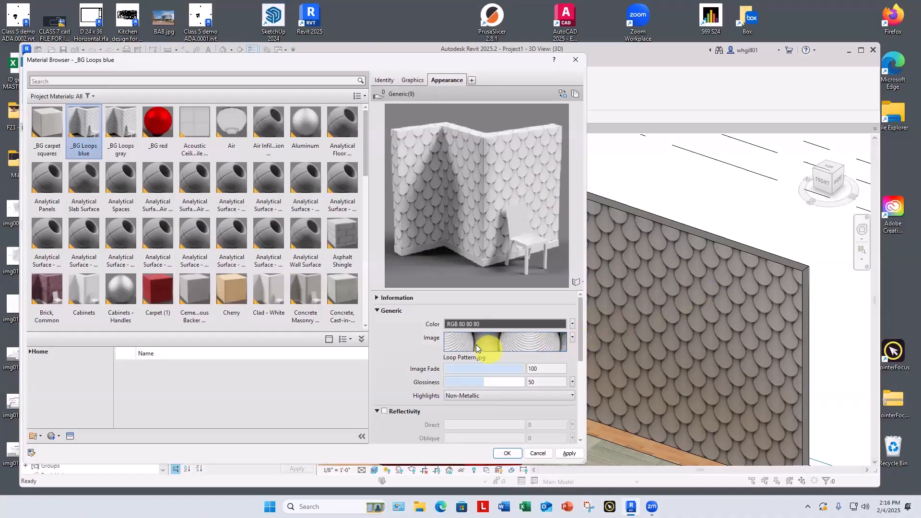
pyautogui.click(462, 325)
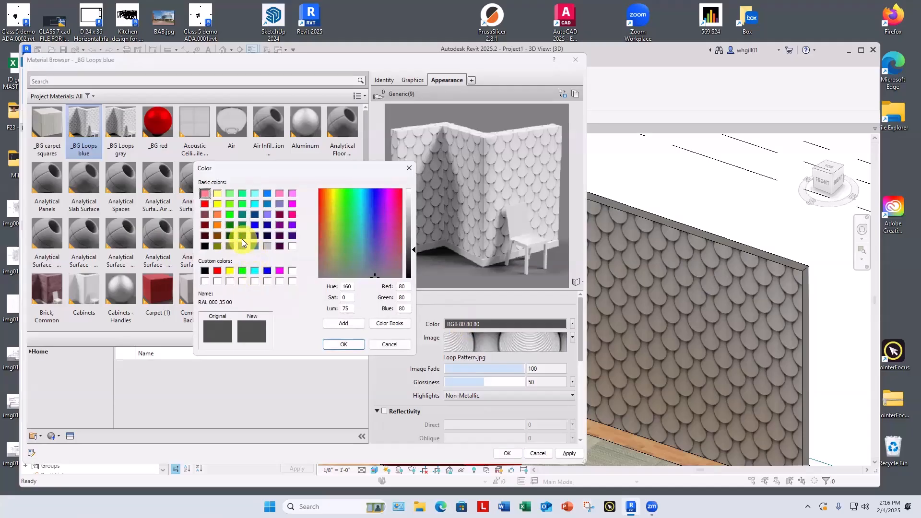
pyautogui.doubleClick(399, 287)
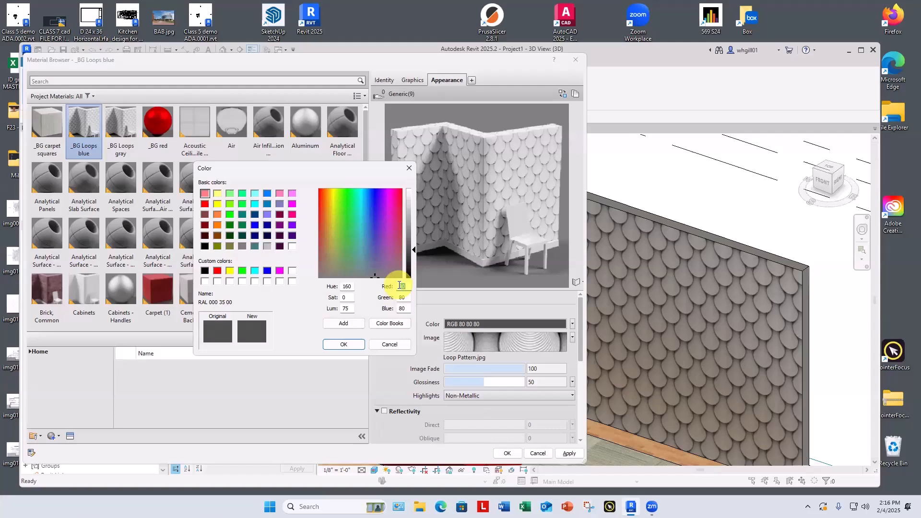
pyautogui.write('67')
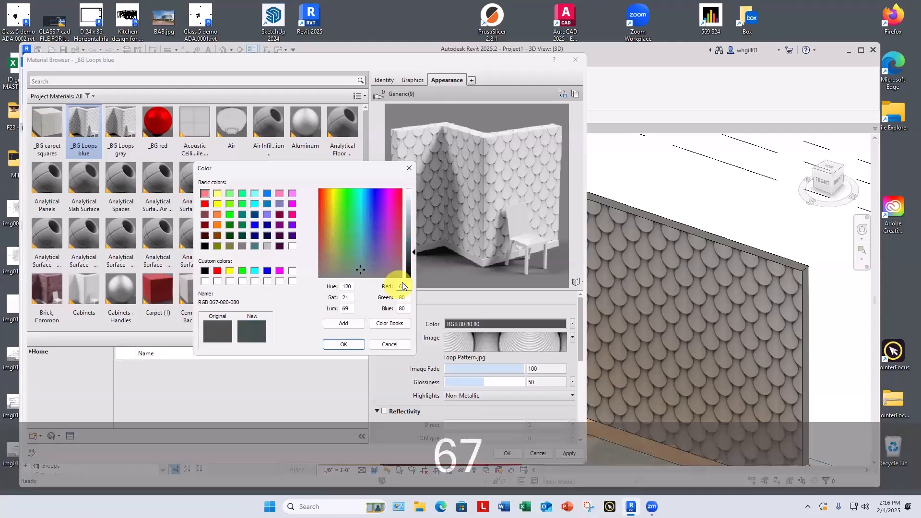
pyautogui.doubleClick(395, 298)
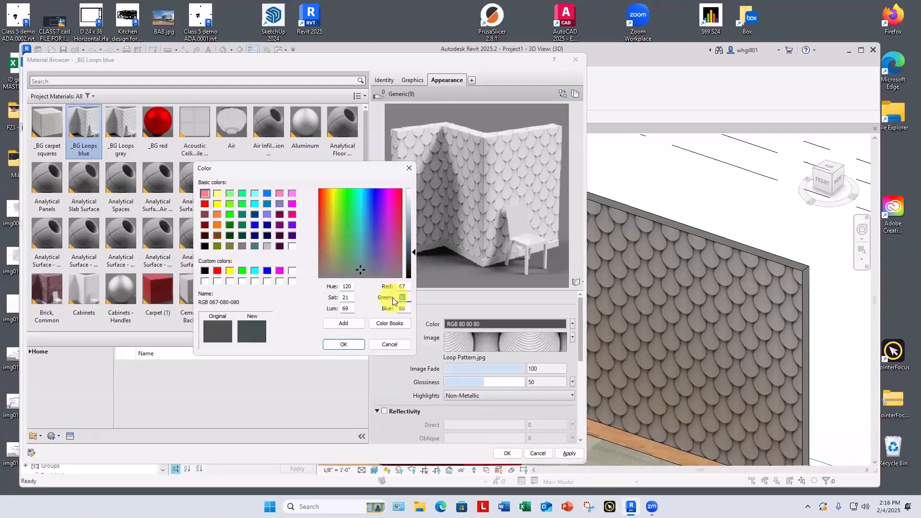
pyautogui.write('101')
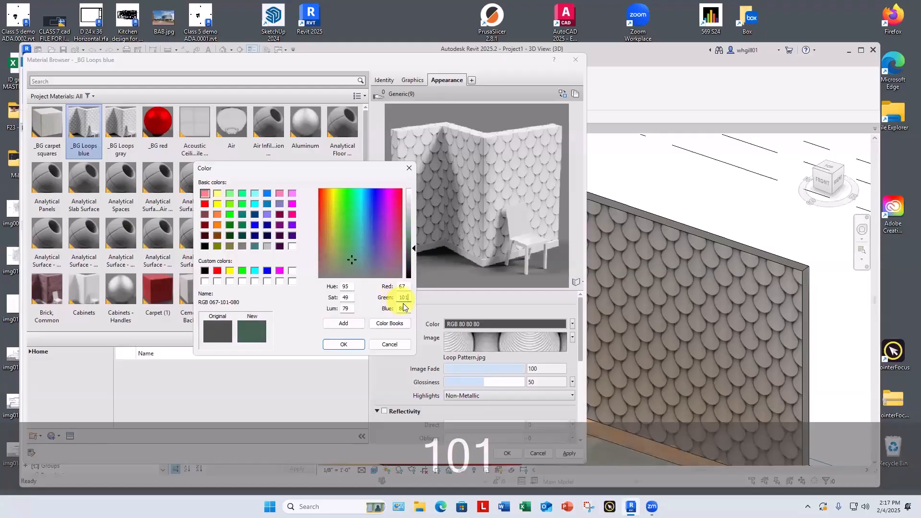
pyautogui.doubleClick(403, 308)
pyautogui.write('1')
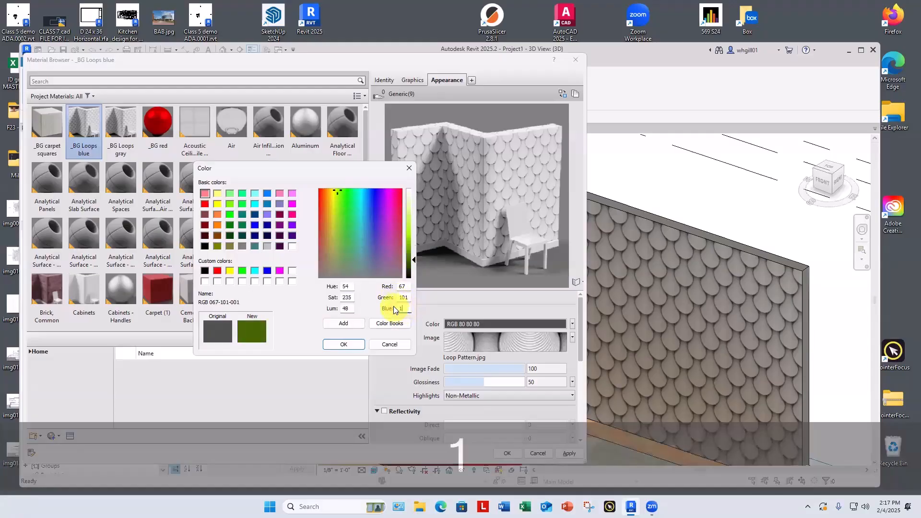
pyautogui.write('33')
pyautogui.click(343, 344)
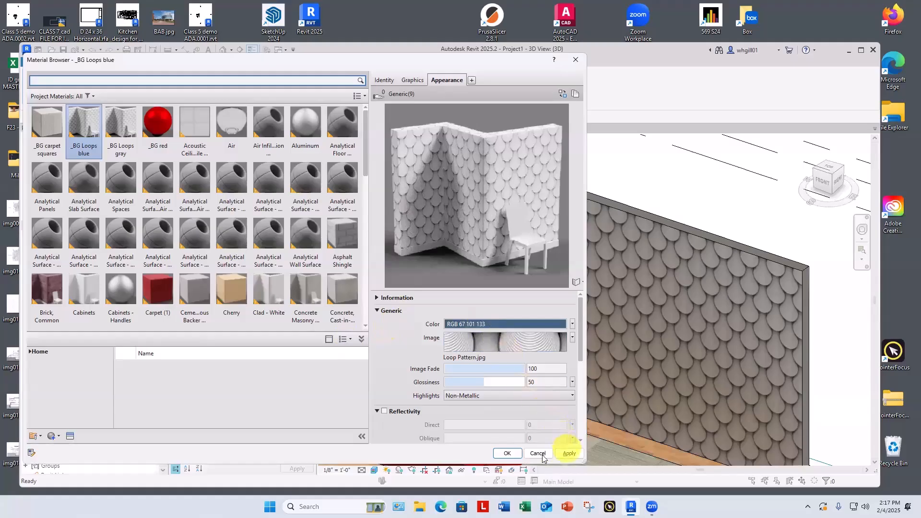
pyautogui.click(506, 453)
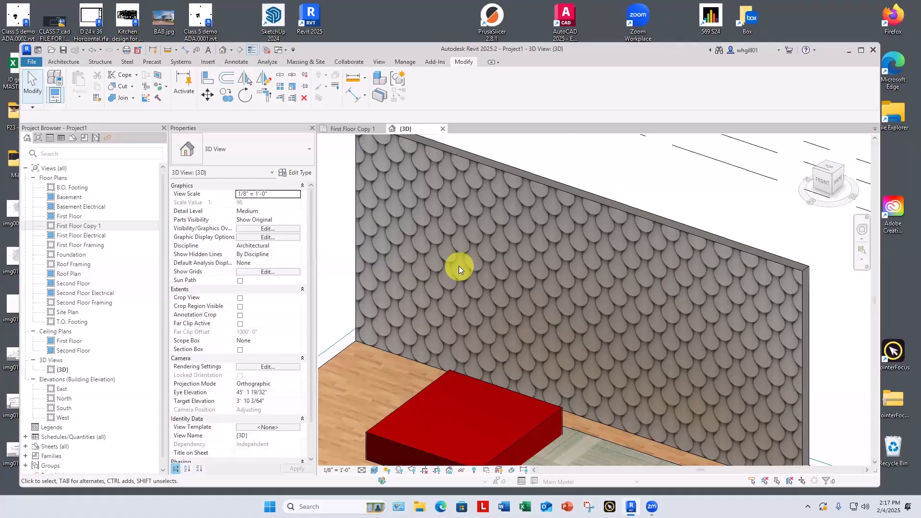
# Paint the wall's front face with the _BG Loops blue material and finish the Paint command
pyautogui.press('p')
pyautogui.press('t')
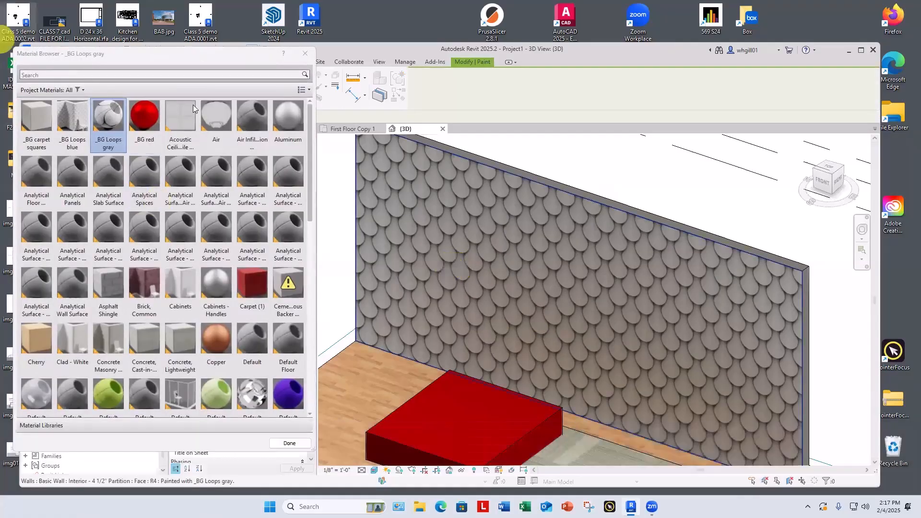
pyautogui.click(72, 120)
pyautogui.click(443, 218)
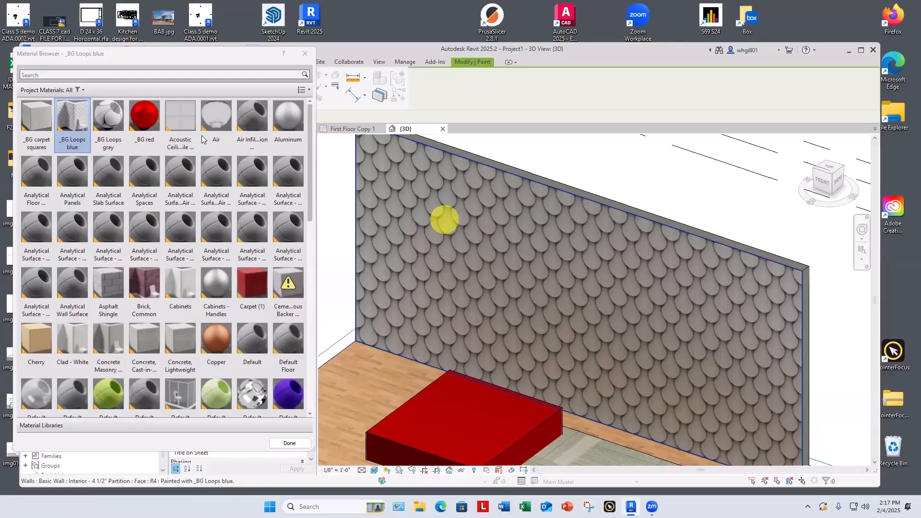
pyautogui.click(305, 53)
# Lower the image fade of _BG Loops blue to 43, apply it, and inspect the painted wall up close
pyautogui.press('m')
pyautogui.press('m')
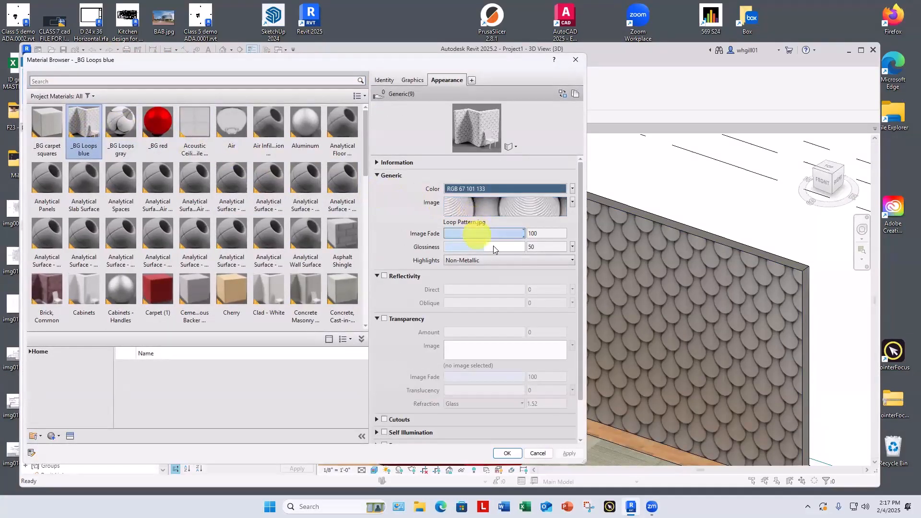
pyautogui.moveTo(525, 233); pyautogui.dragTo(481, 239)
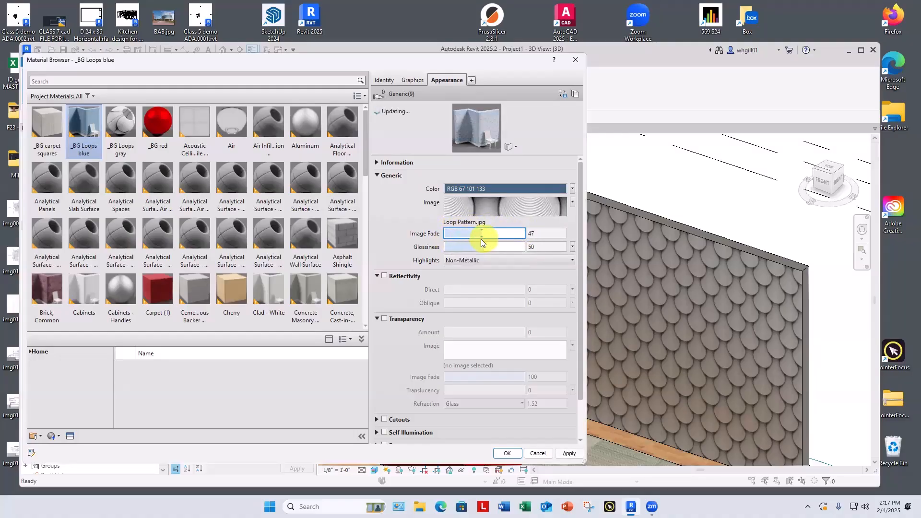
pyautogui.click(563, 453)
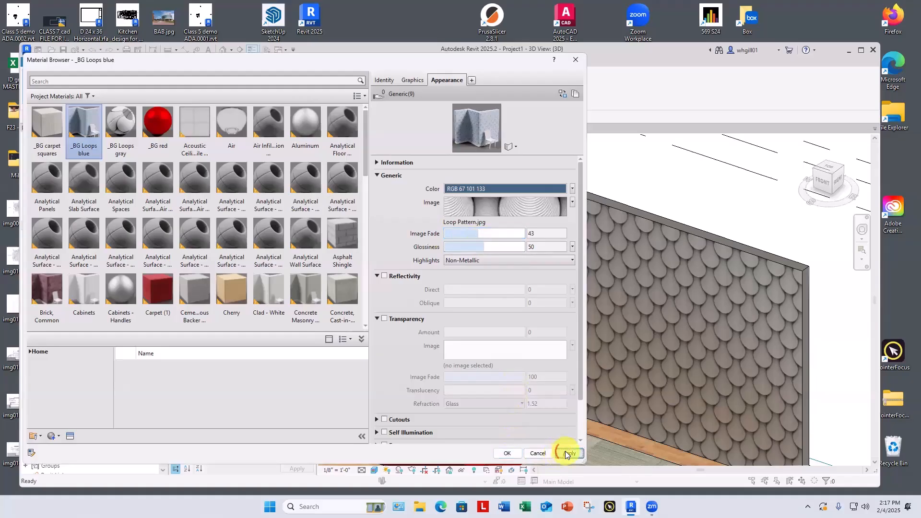
pyautogui.click(509, 454)
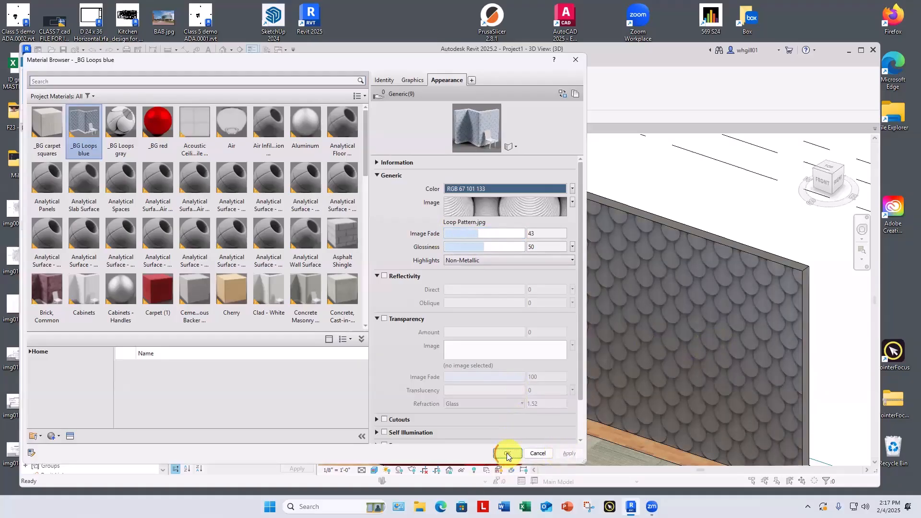
pyautogui.scroll(5, 591, 297)
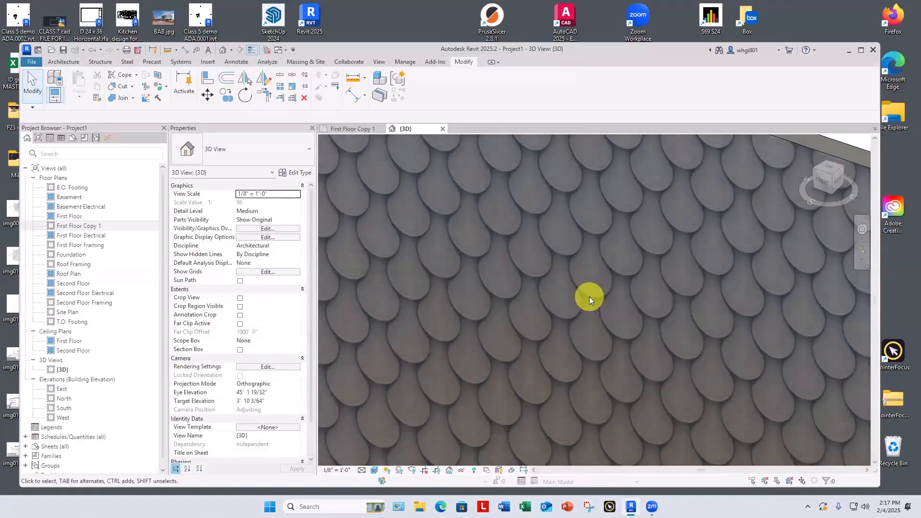
pyautogui.scroll(-5, 590, 297)
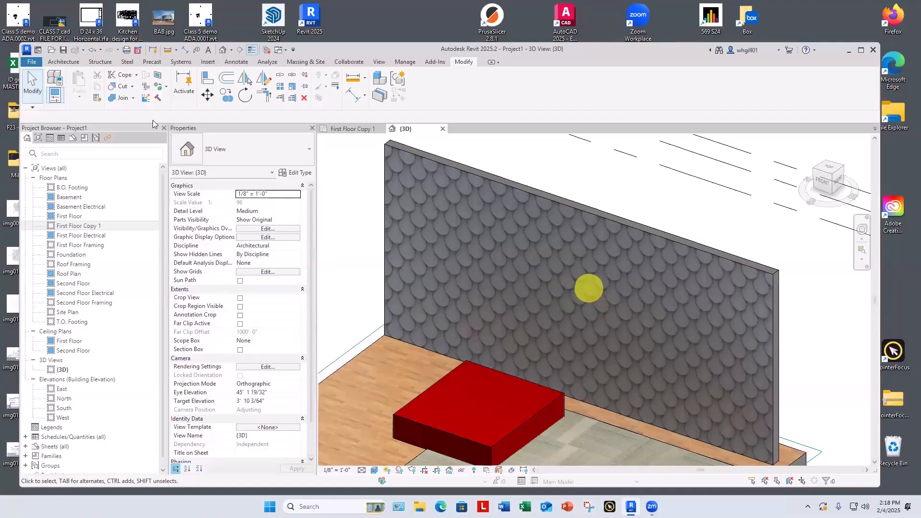
pyautogui.press('m')
pyautogui.press('m')
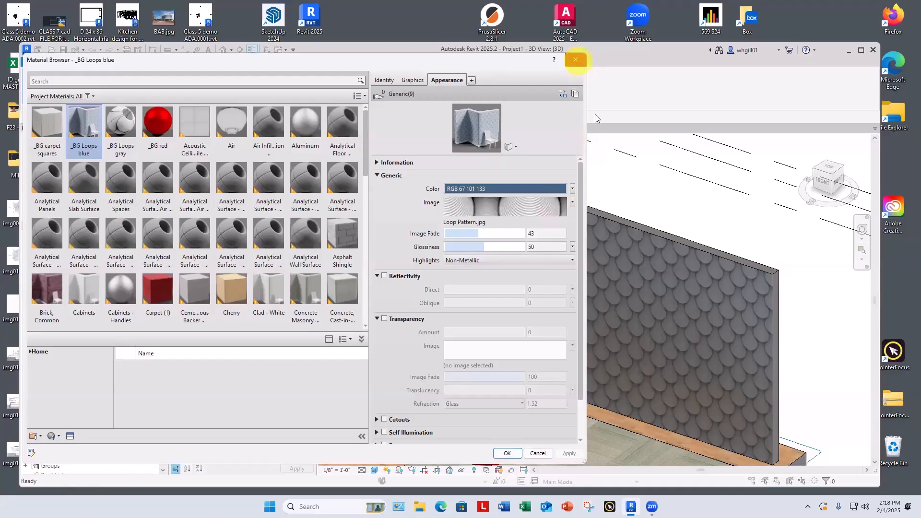
pyautogui.press('p')
pyautogui.press('t')
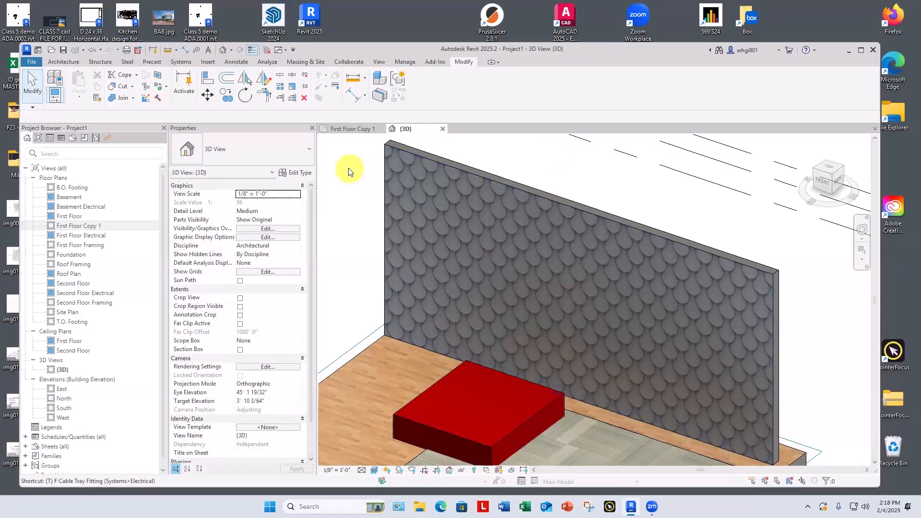
pyautogui.press('Escape')
pyautogui.press('p')
pyautogui.press('t')
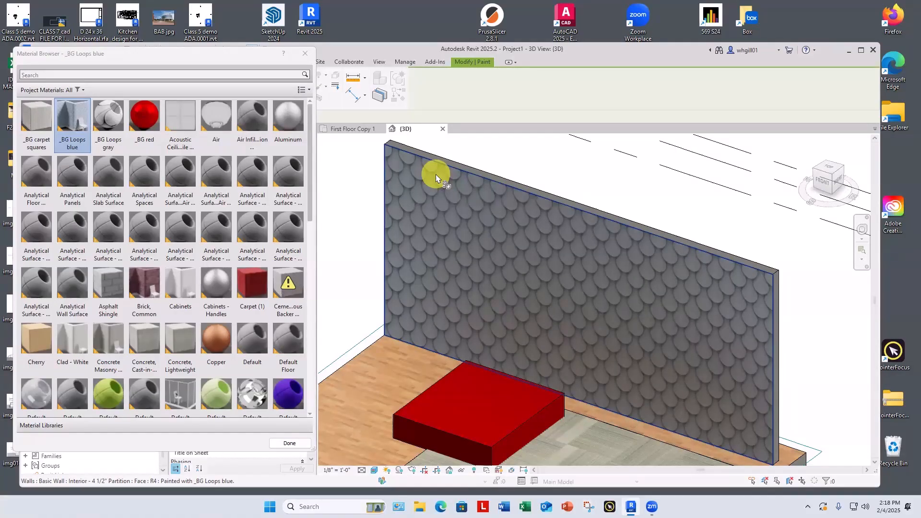
pyautogui.click(301, 52)
# Reopen the Material Browser and set the image fade of _BG Loops blue to 100
pyautogui.press('m')
pyautogui.press('m')
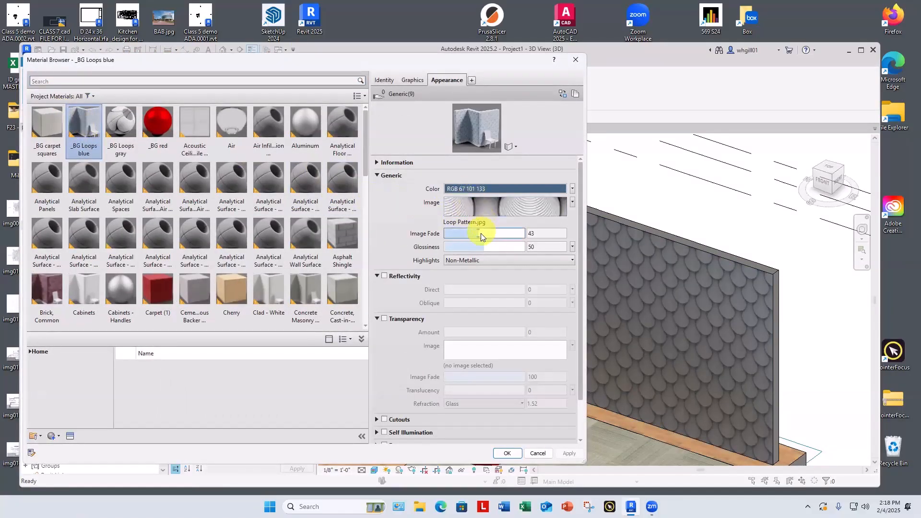
pyautogui.moveTo(478, 238); pyautogui.dragTo(567, 233)
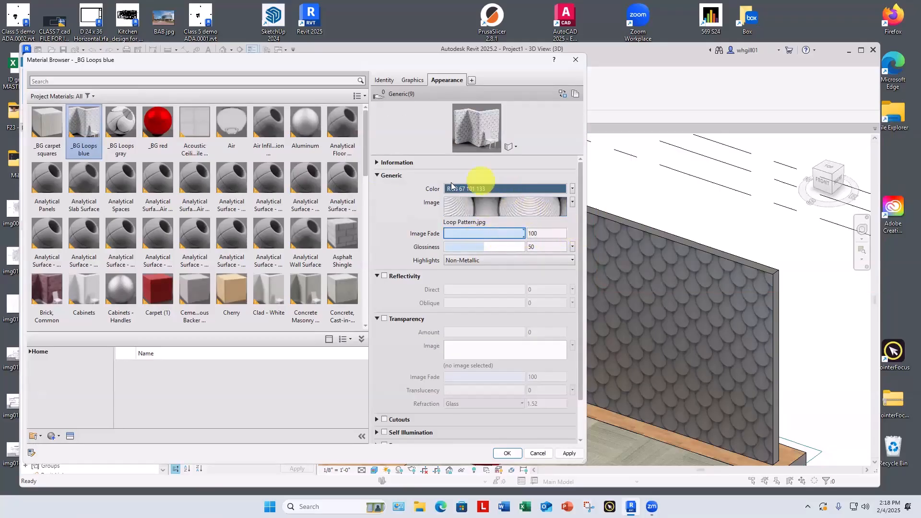
# Enable the tint of _BG Loops blue, set the tint color to RGB 67 101 133, and accept the material changes
pyautogui.moveTo(581, 213); pyautogui.dragTo(593, 297)
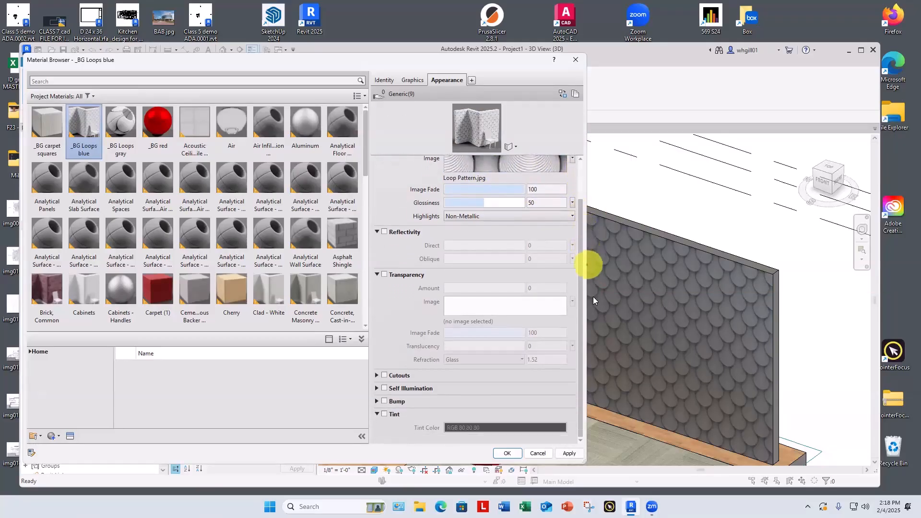
pyautogui.click(384, 414)
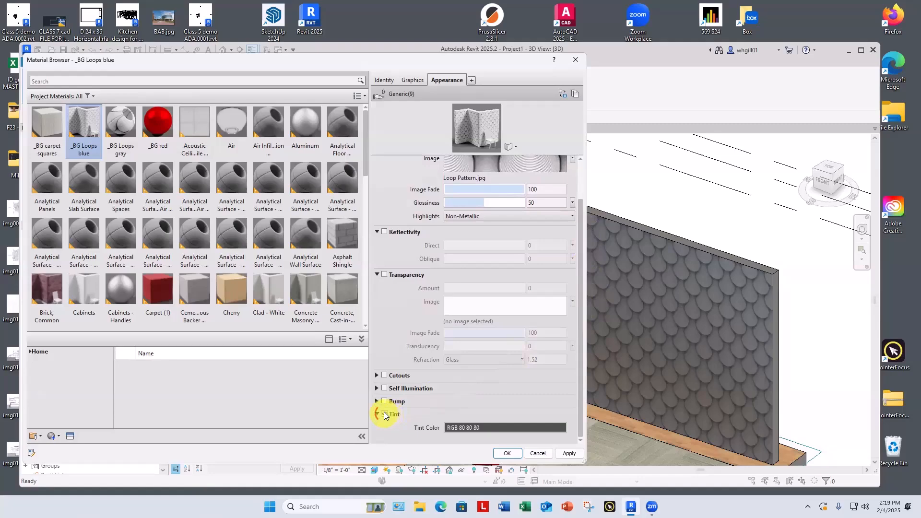
pyautogui.click(492, 430)
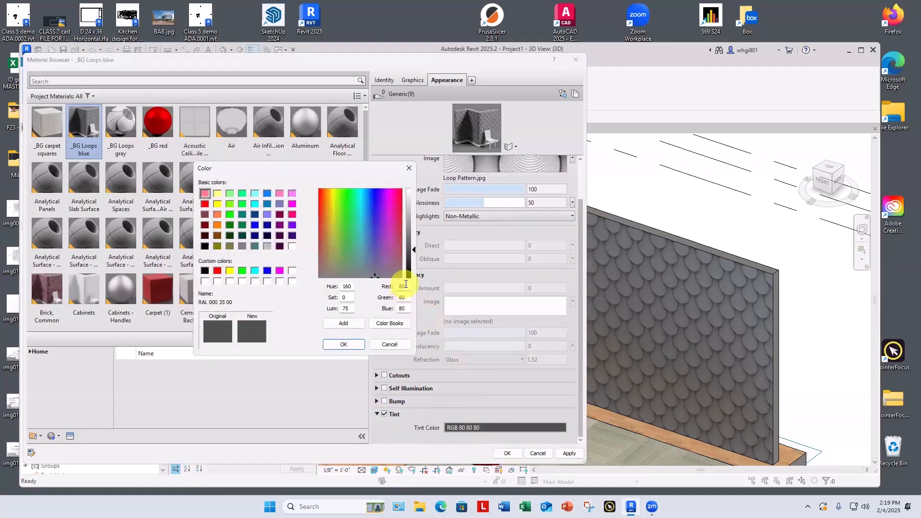
pyautogui.moveTo(406, 284); pyautogui.dragTo(394, 285)
pyautogui.write('67')
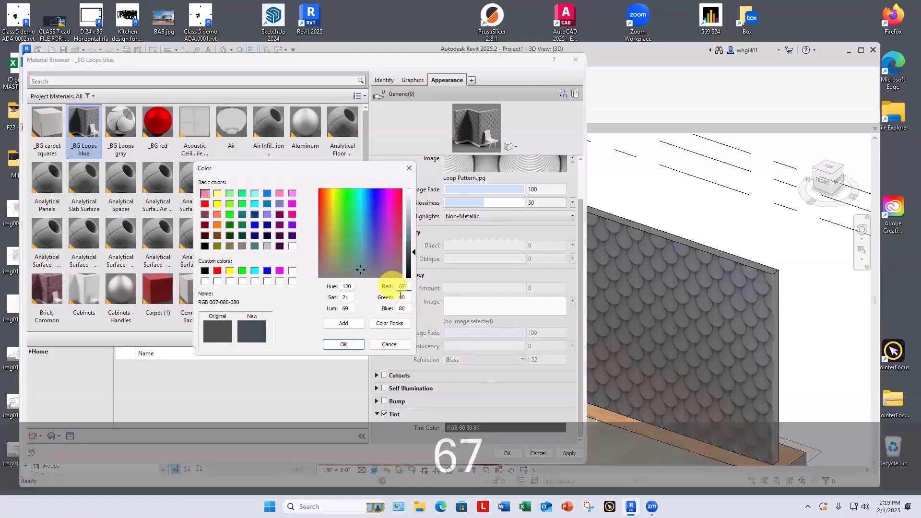
pyautogui.press('Tab')
pyautogui.write('101')
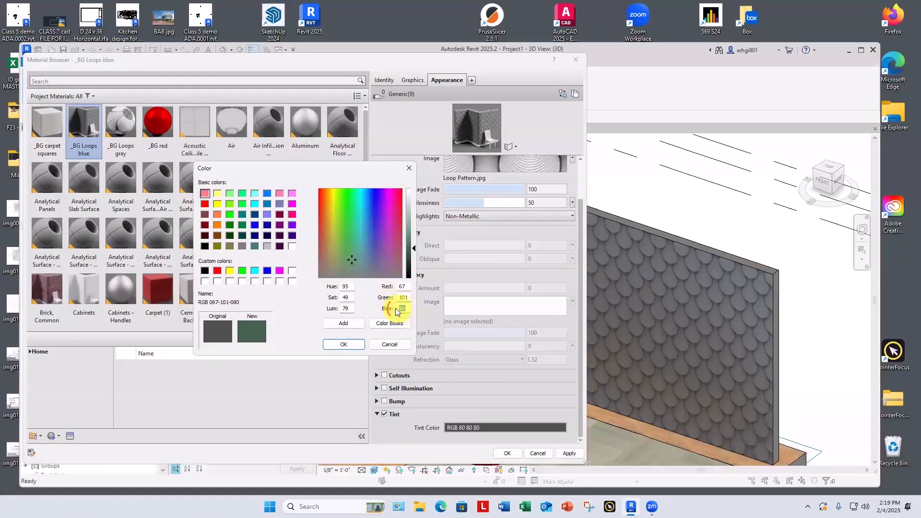
pyautogui.press('Tab')
pyautogui.write('133')
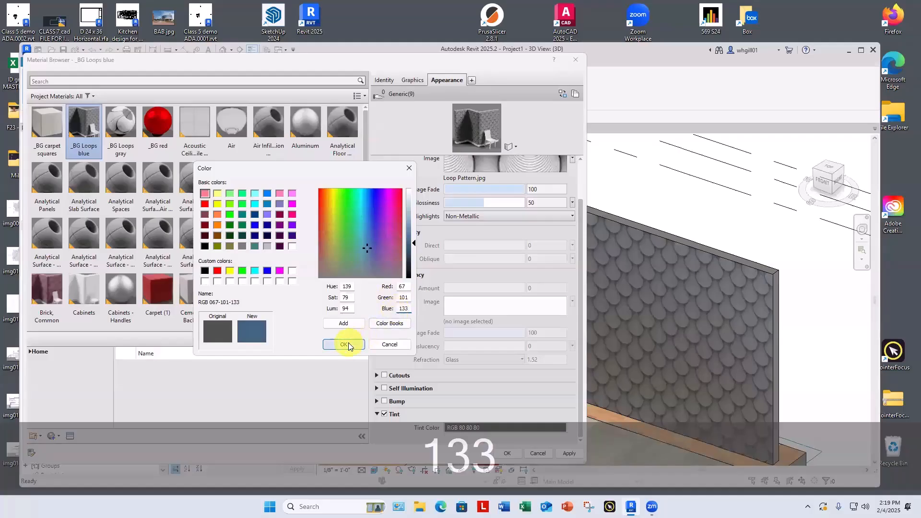
pyautogui.click(350, 344)
pyautogui.click(569, 454)
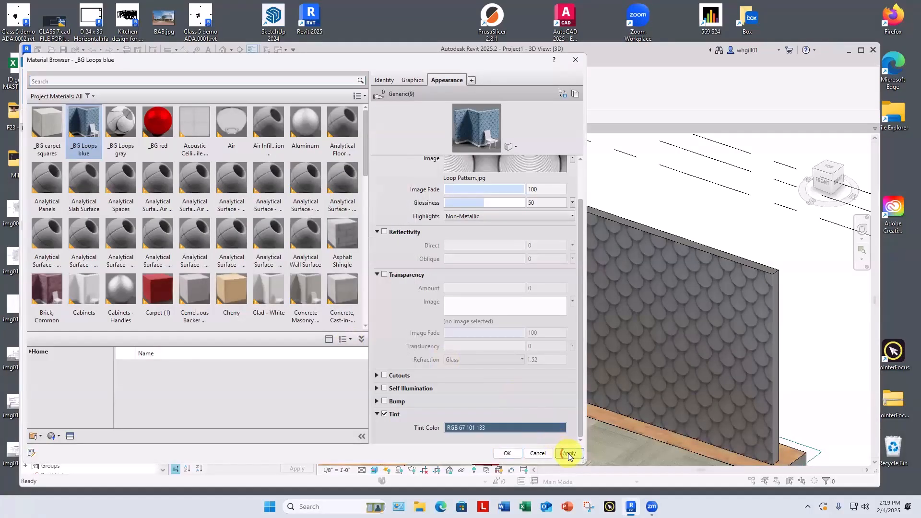
pyautogui.click(499, 453)
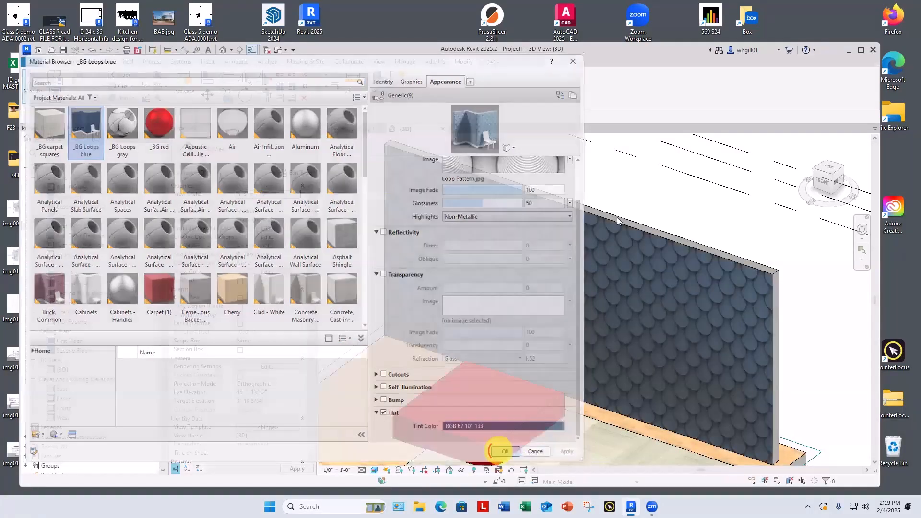
# Examine the tinted loop pattern on the painted wall, both up close and across the whole wall
pyautogui.scroll(5, 679, 285)
pyautogui.scroll(4, 679, 285)
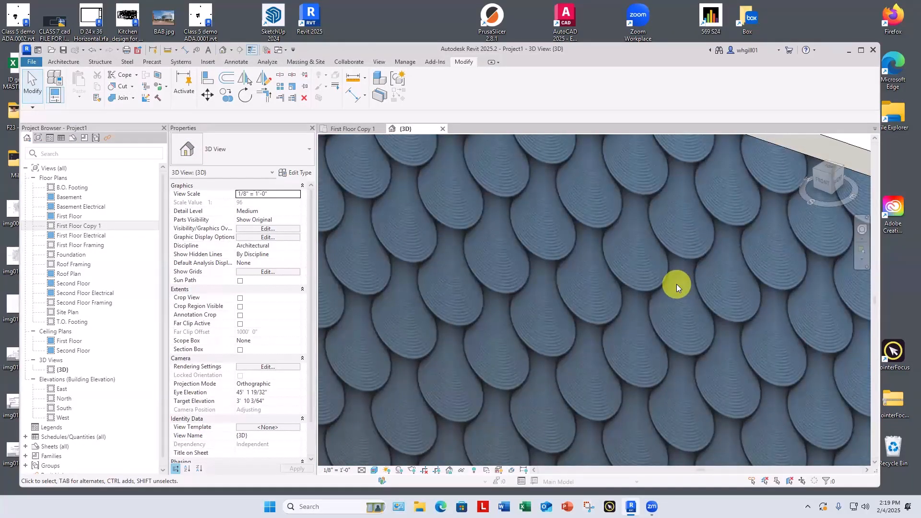
pyautogui.scroll(-5, 655, 243)
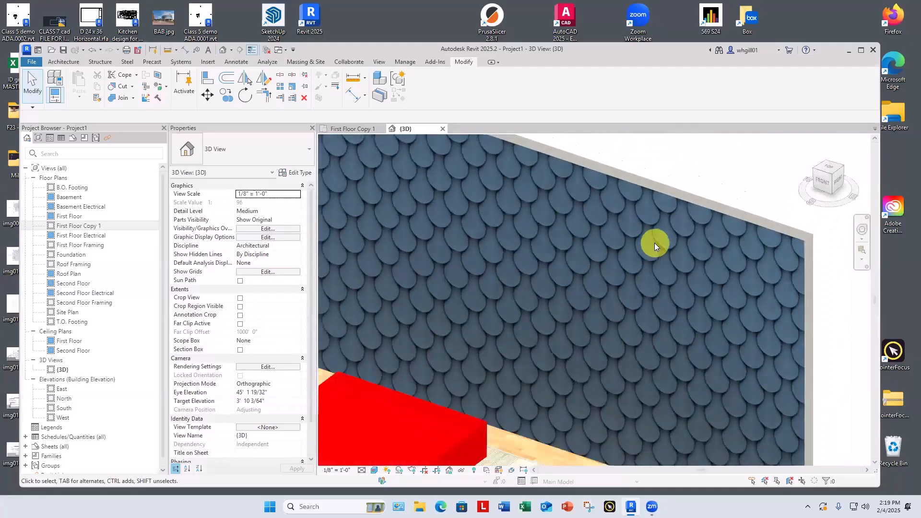
pyautogui.scroll(5, 593, 303)
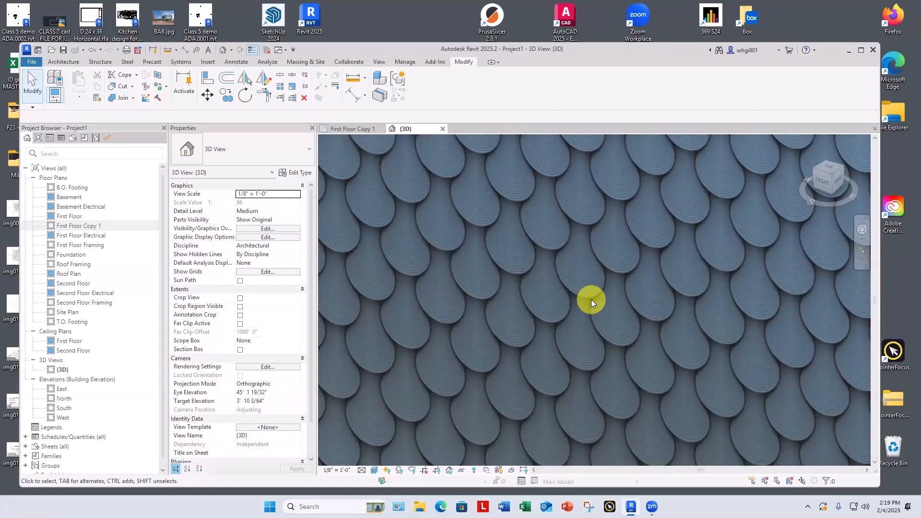
pyautogui.scroll(-4, 579, 295)
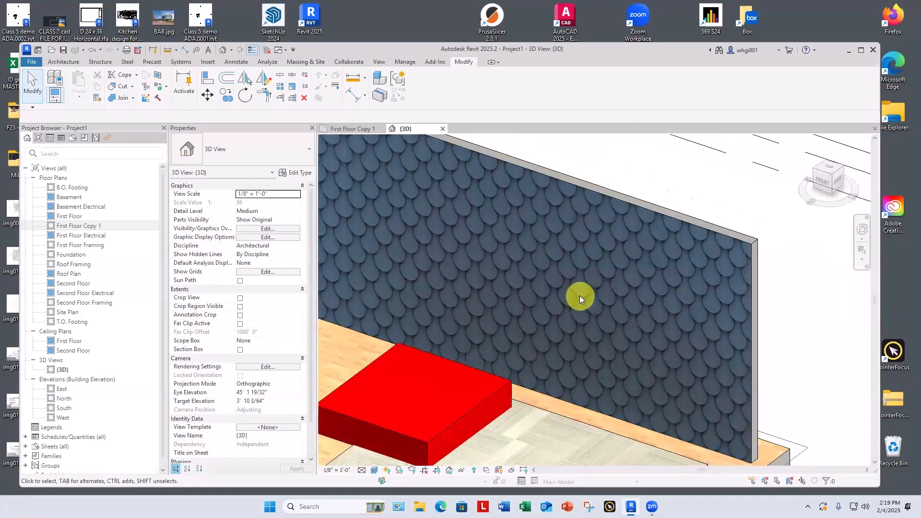
pyautogui.scroll(-2, 580, 296)
pyautogui.moveTo(579, 295); pyautogui.dragTo(619, 305, button='middle')
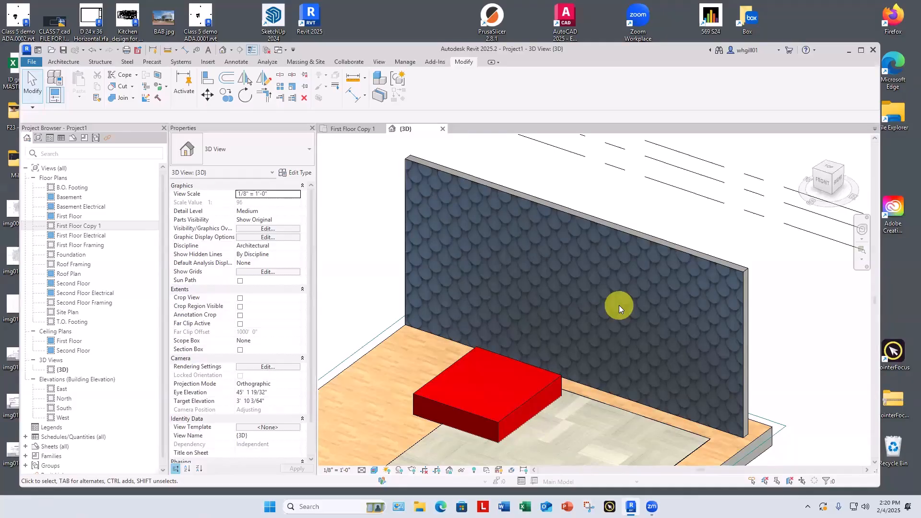
# Create a new material in the Material Browser and name it _BG pattern 57
pyautogui.click(380, 98)
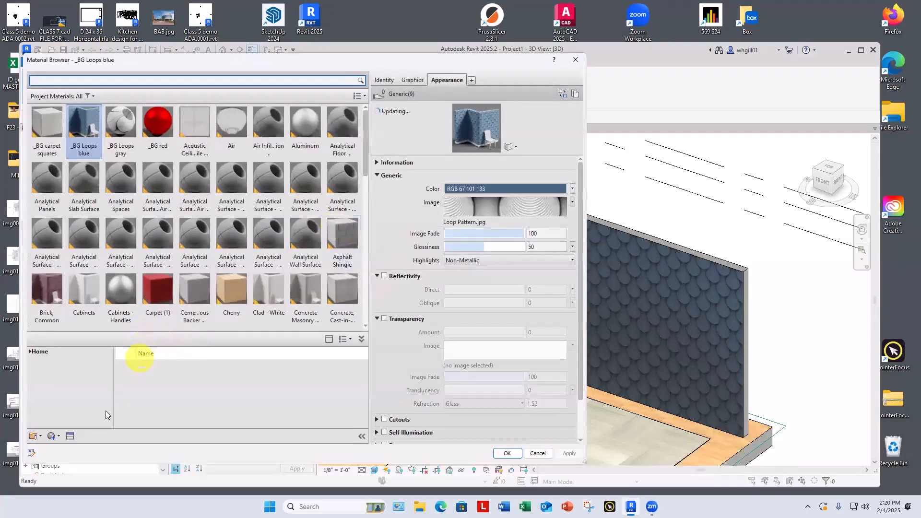
pyautogui.click(57, 437)
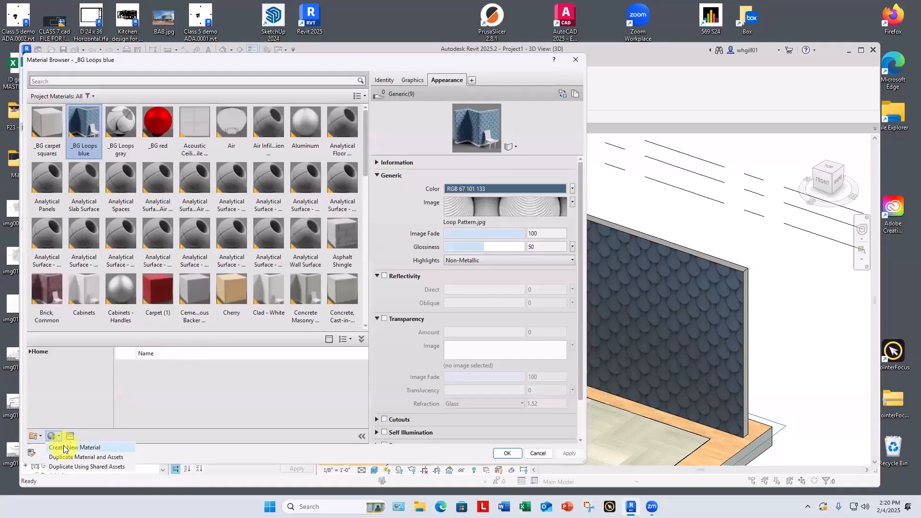
pyautogui.click(64, 447)
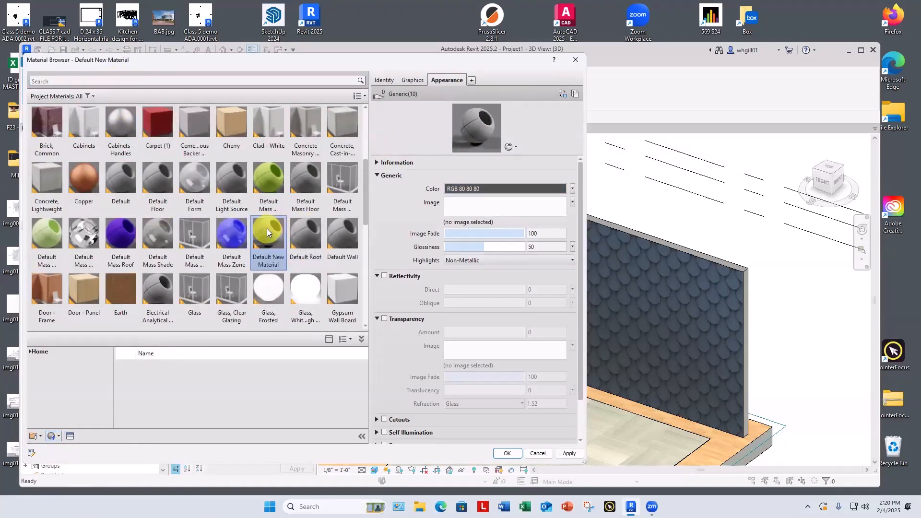
pyautogui.rightClick(267, 229)
pyautogui.click(286, 269)
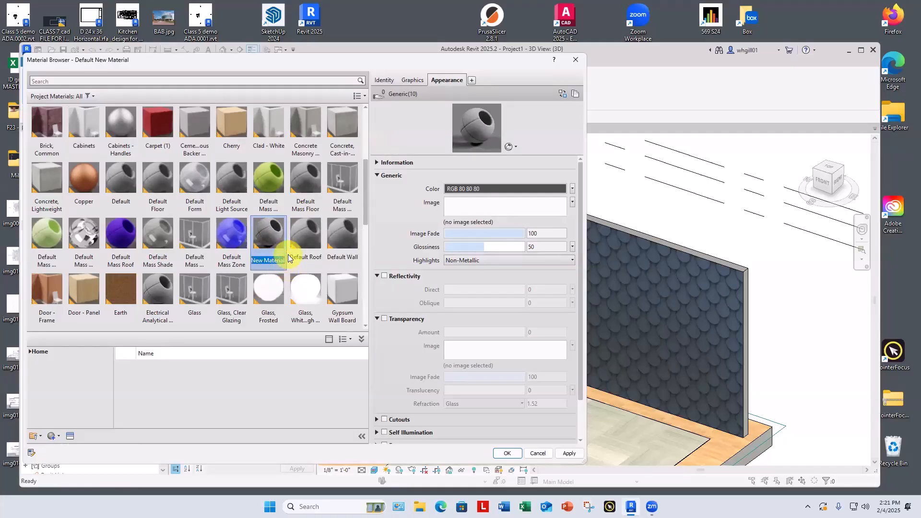
pyautogui.write('_BG ')
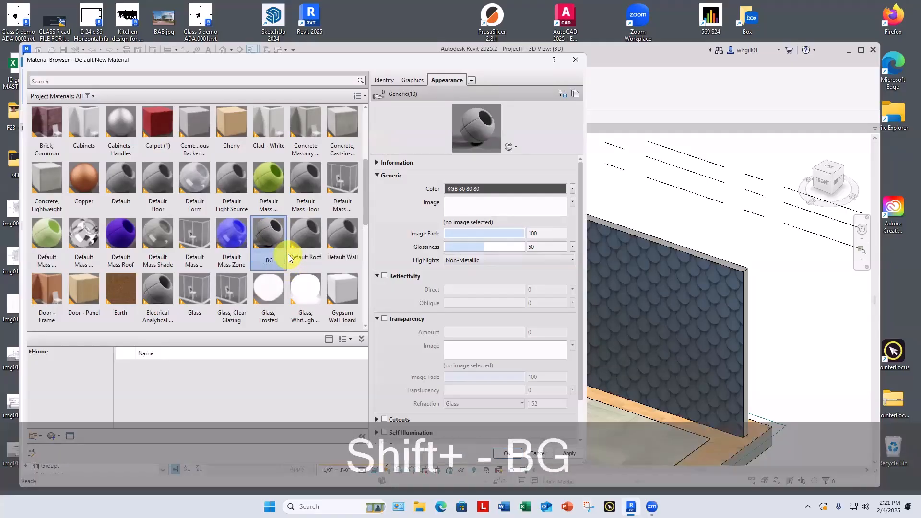
pyautogui.write('patt')
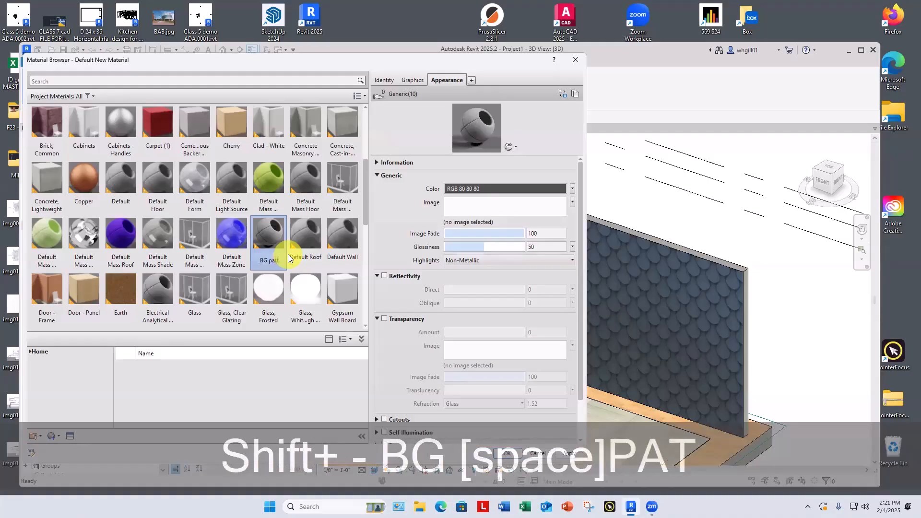
pyautogui.write('ern 57')
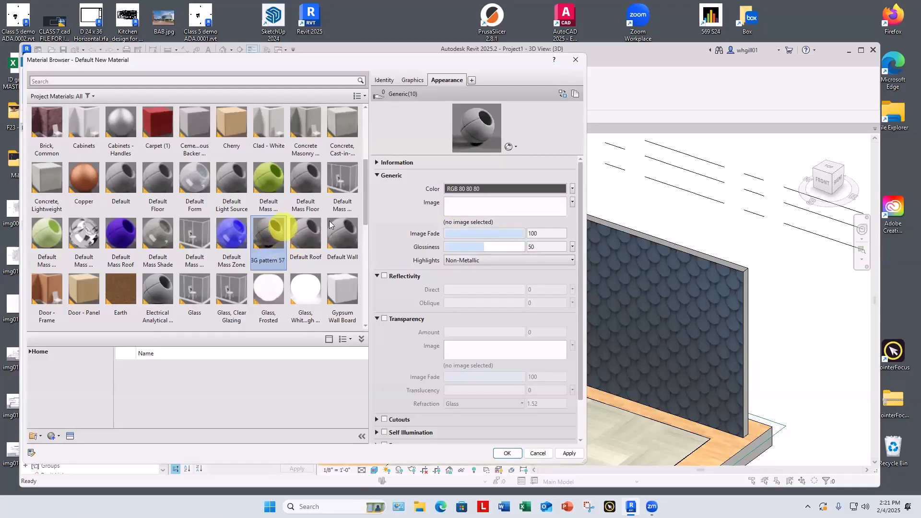
# Show the image files as thumbnails and load Wall pattern 57.jpg as the generic appearance image of _BG pattern 57
pyautogui.click(473, 207)
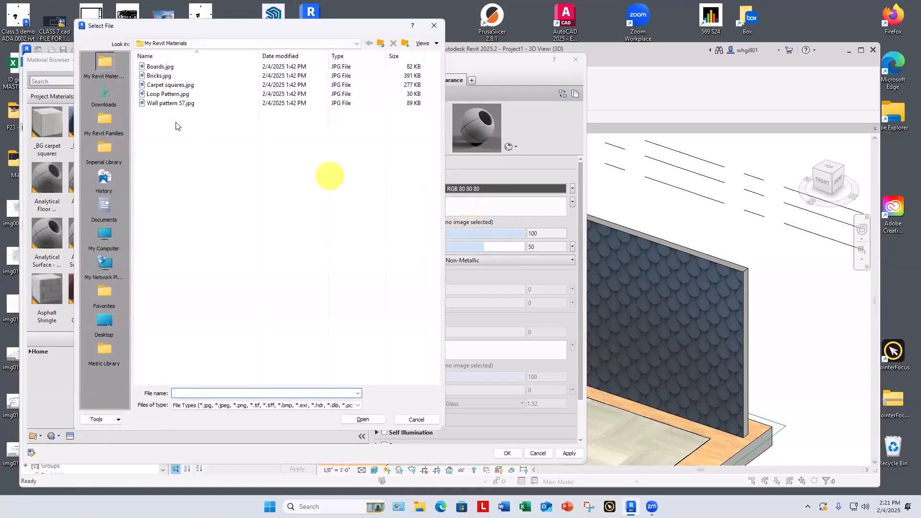
pyautogui.click(161, 103)
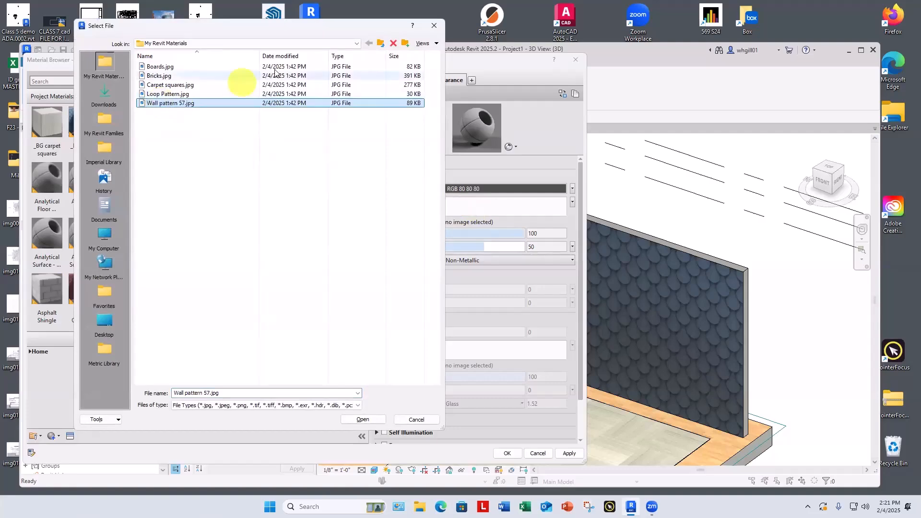
pyautogui.click(422, 43)
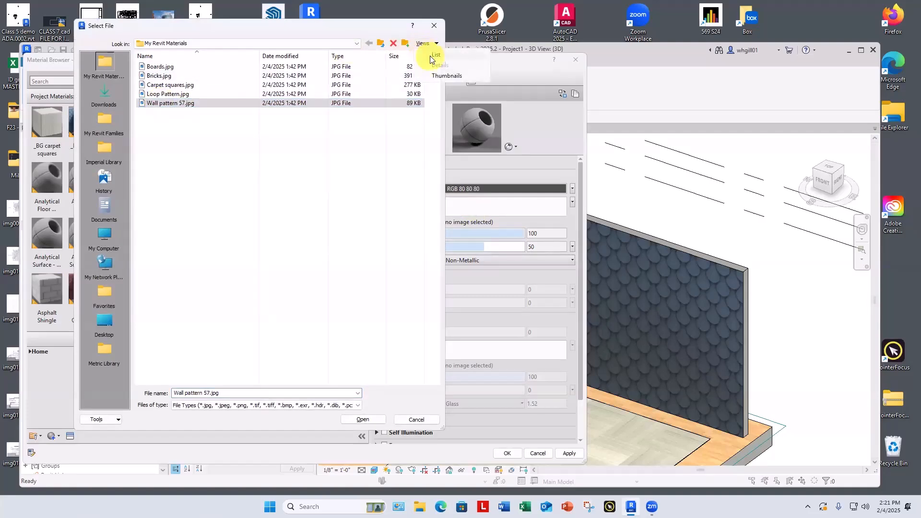
pyautogui.click(436, 76)
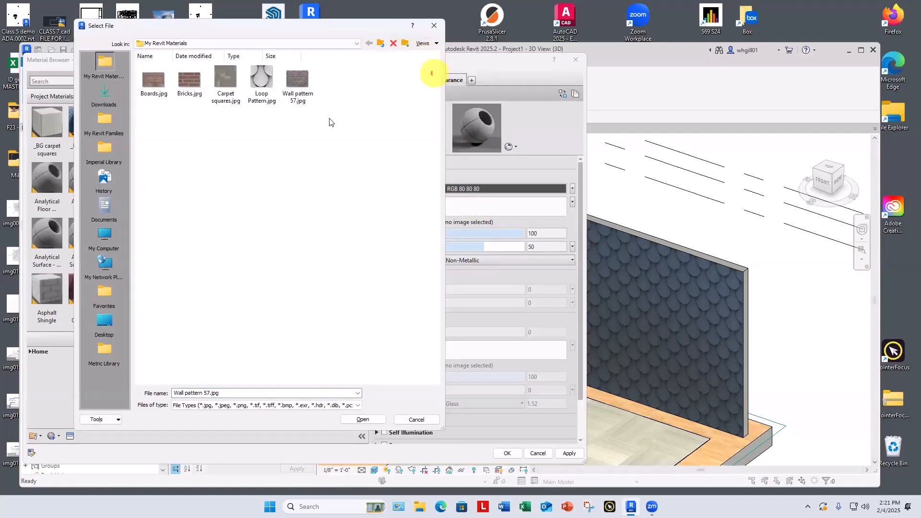
pyautogui.click(297, 82)
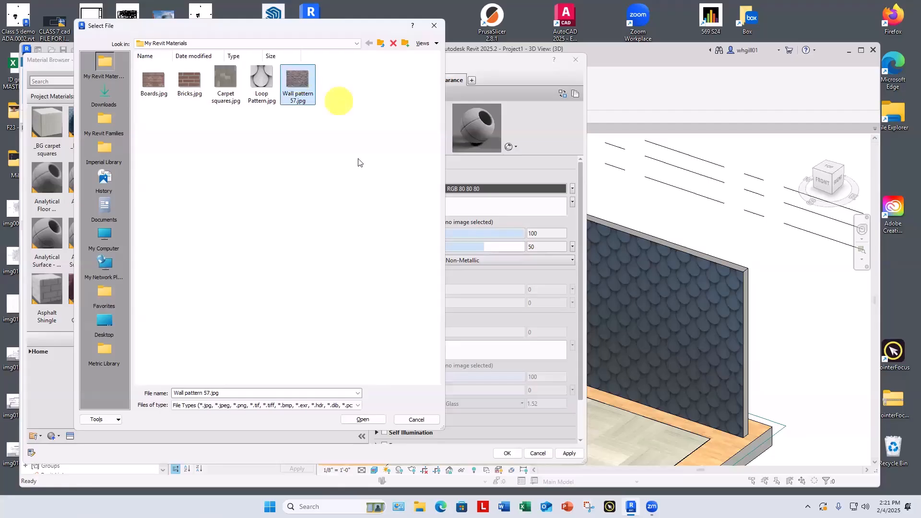
pyautogui.click(363, 420)
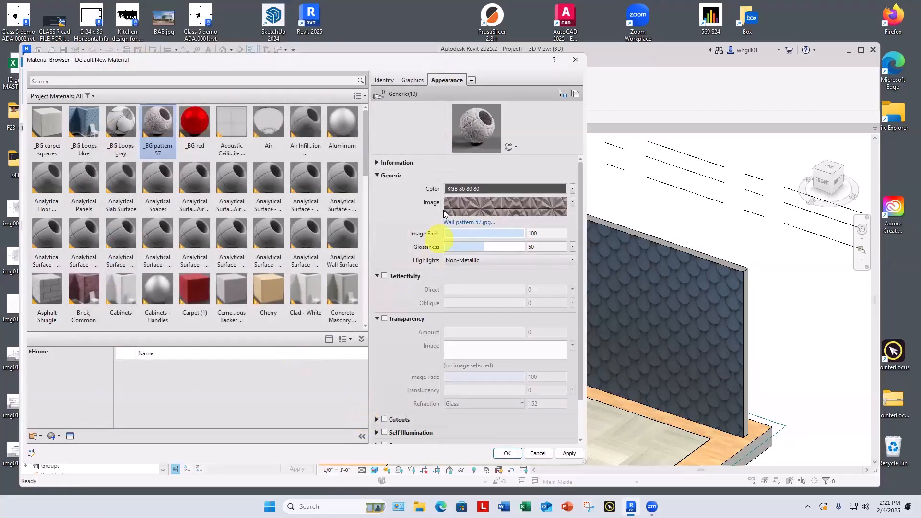
# Set the texture sample width of Wall pattern 57.jpg to 2' with linked proportions and finish the texture edit
pyautogui.click(458, 205)
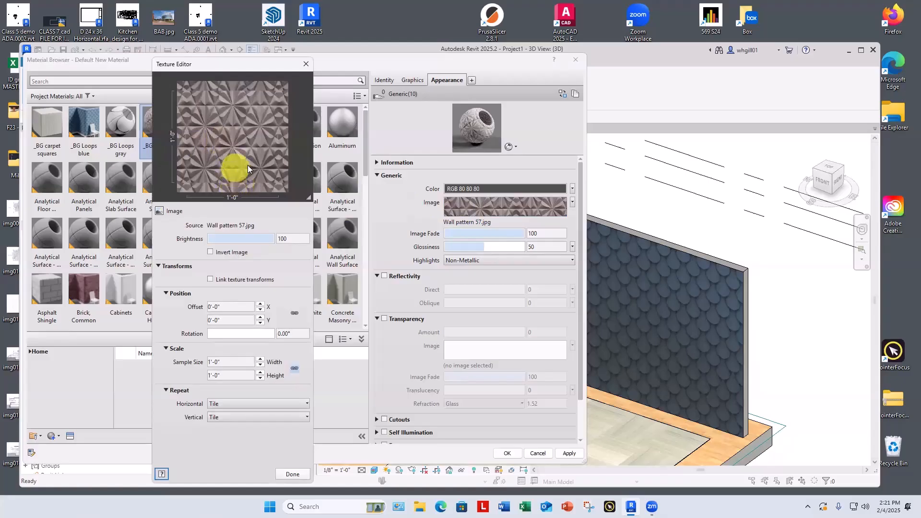
pyautogui.click(227, 360)
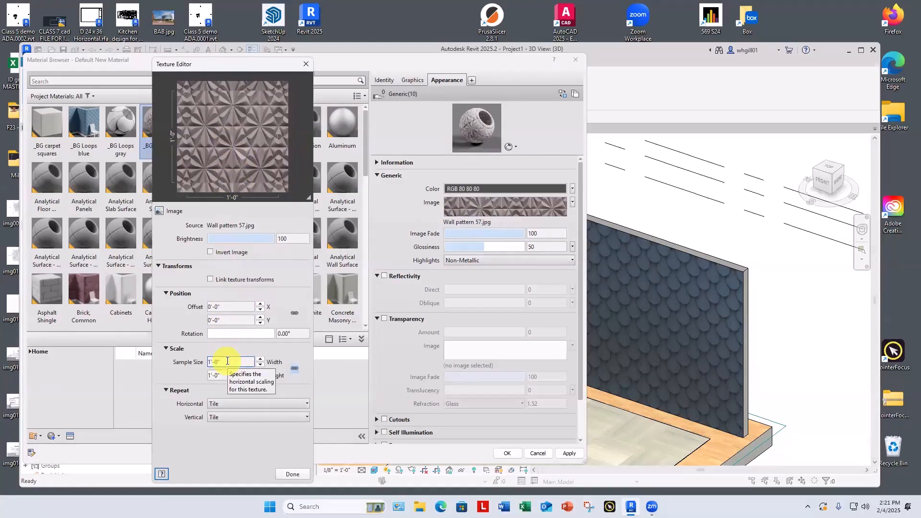
pyautogui.moveTo(228, 361); pyautogui.dragTo(205, 360)
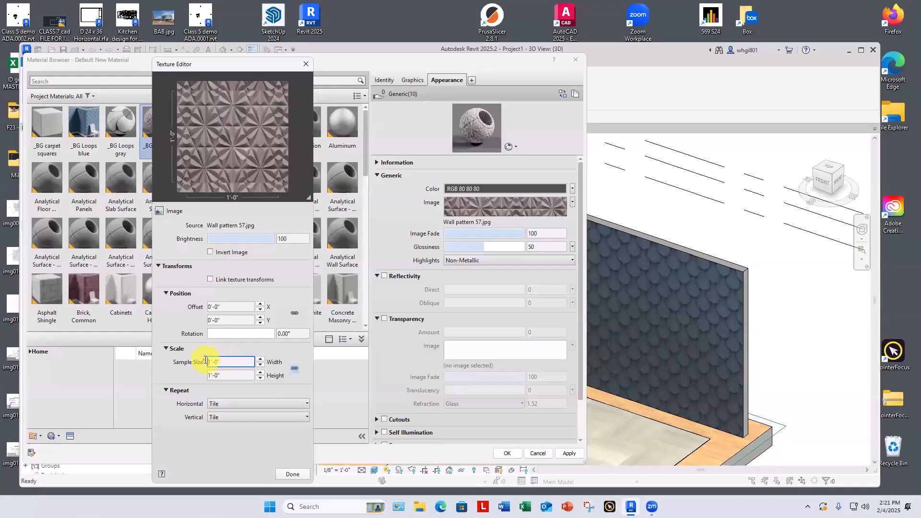
pyautogui.click(235, 361)
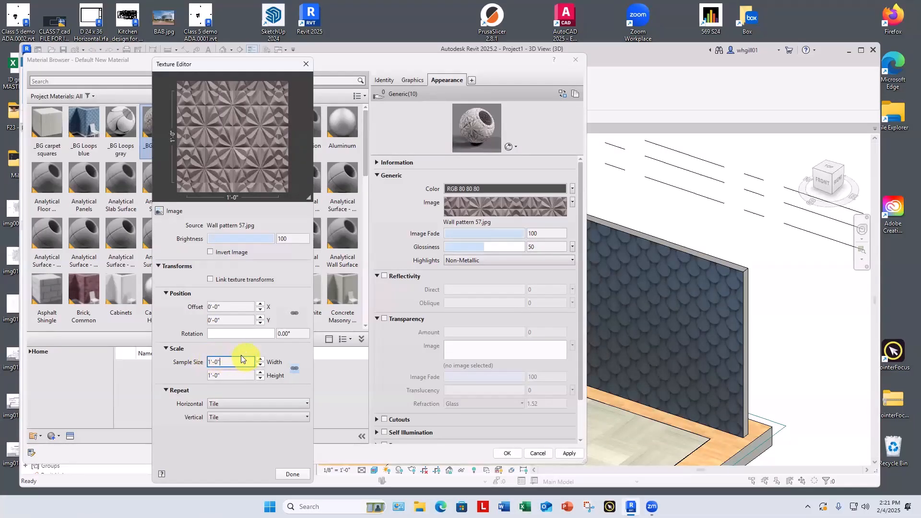
pyautogui.moveTo(209, 362); pyautogui.dragTo(226, 362)
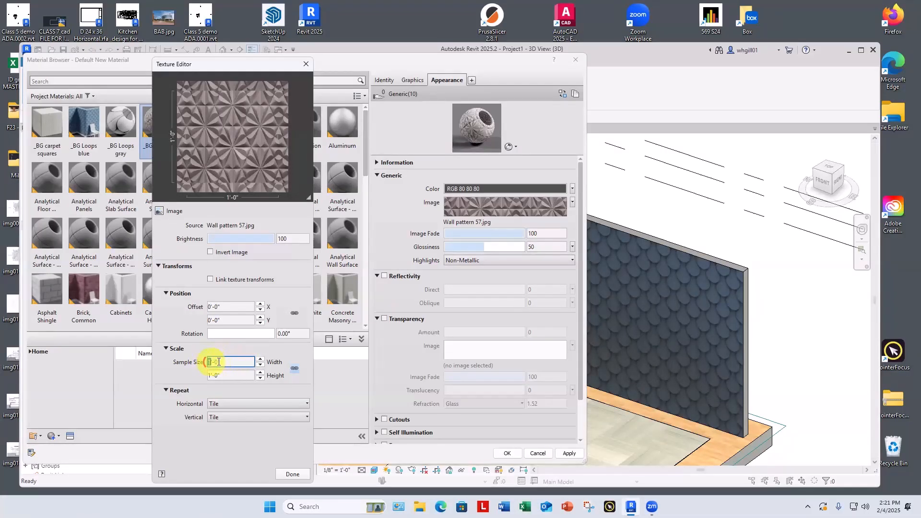
pyautogui.write('2')
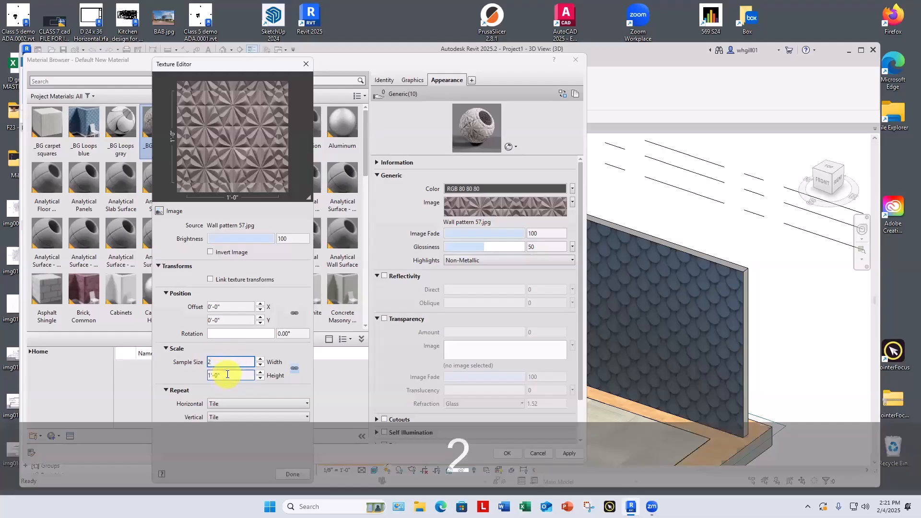
pyautogui.press('Tab')
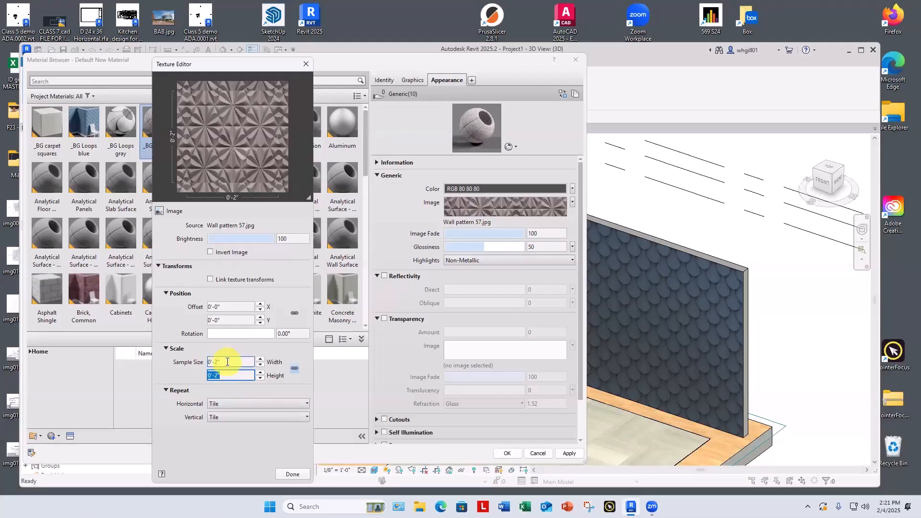
pyautogui.click(226, 362)
pyautogui.moveTo(208, 363); pyautogui.dragTo(219, 363)
pyautogui.write("2'")
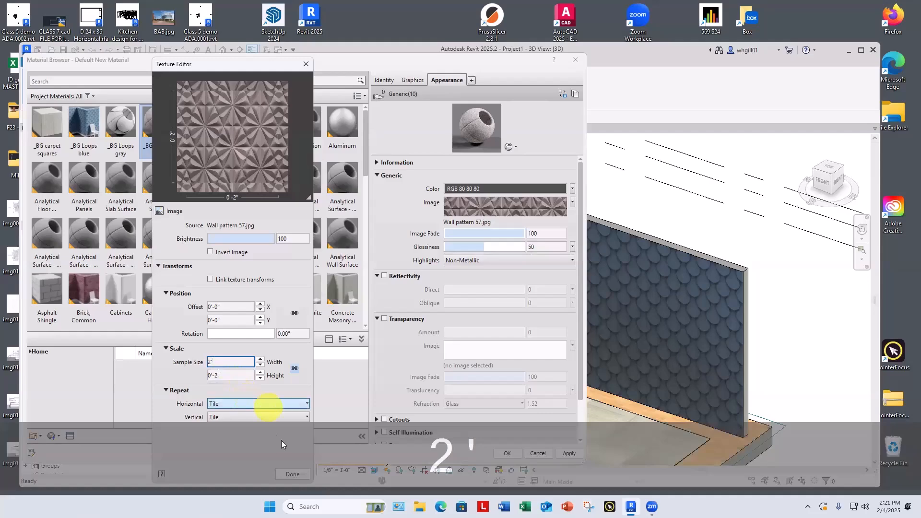
pyautogui.click(288, 474)
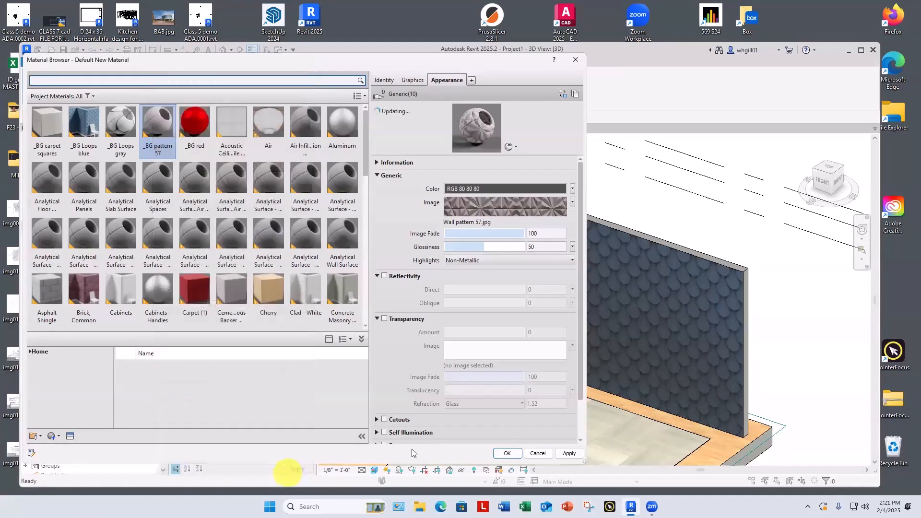
# Confirm the new material, paint the long wall's front face with _BG pattern 57 and finish painting
pyautogui.click(506, 454)
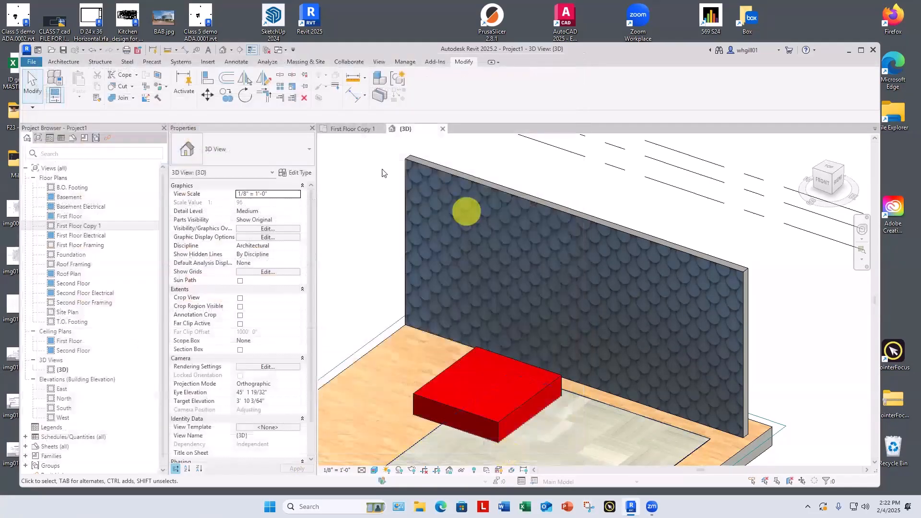
pyautogui.press('p')
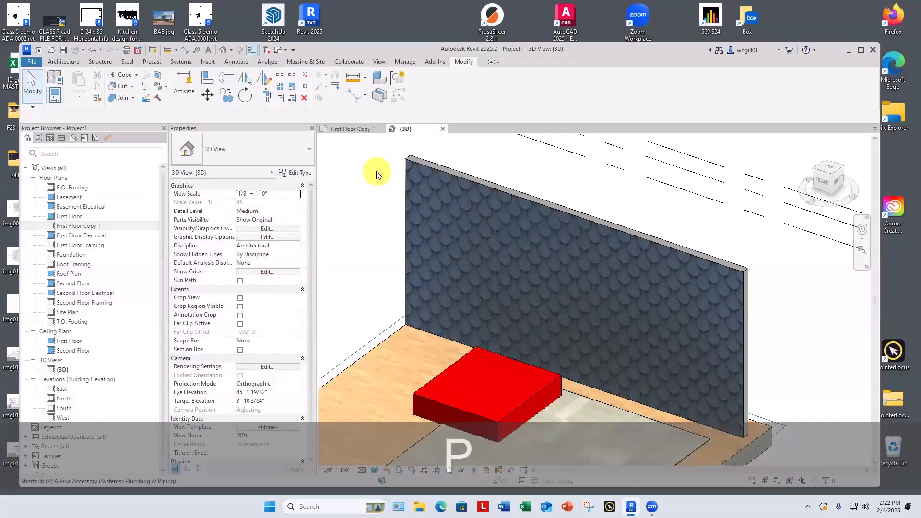
pyautogui.press('t')
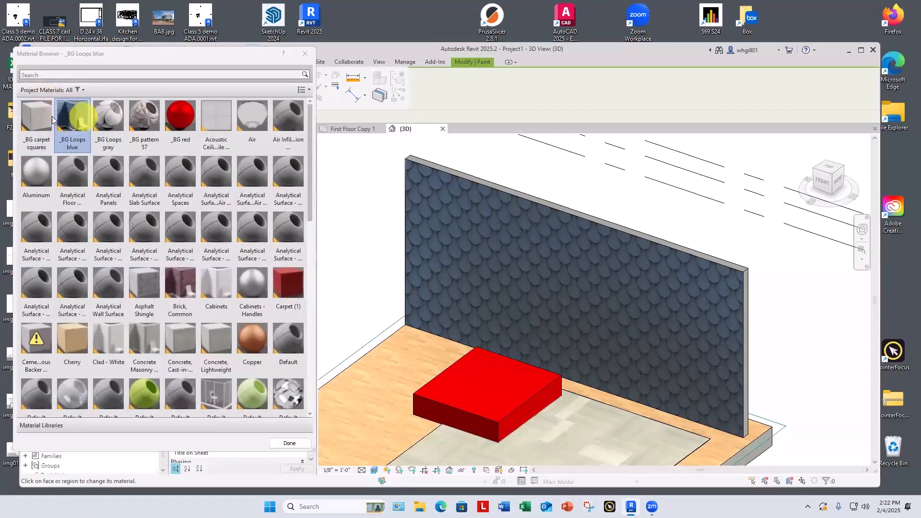
pyautogui.click(55, 120)
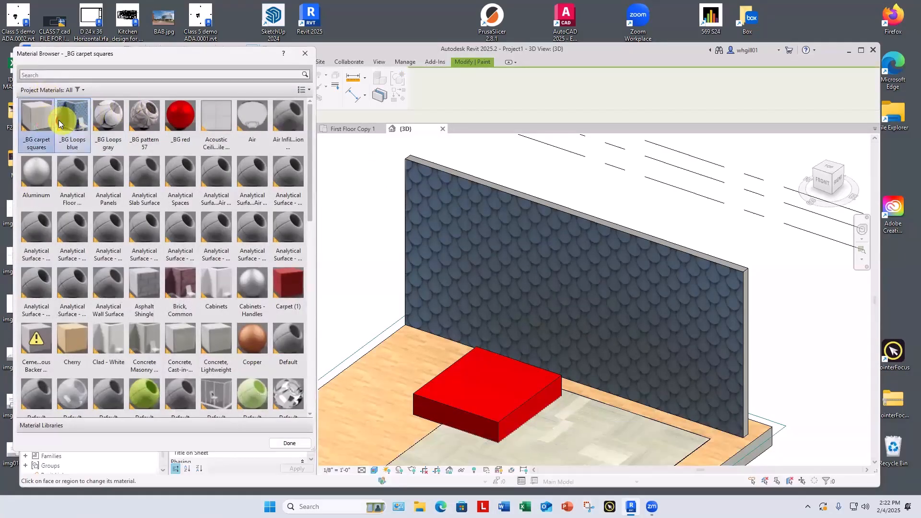
pyautogui.click(143, 117)
pyautogui.click(471, 191)
pyautogui.scroll(6, 562, 310)
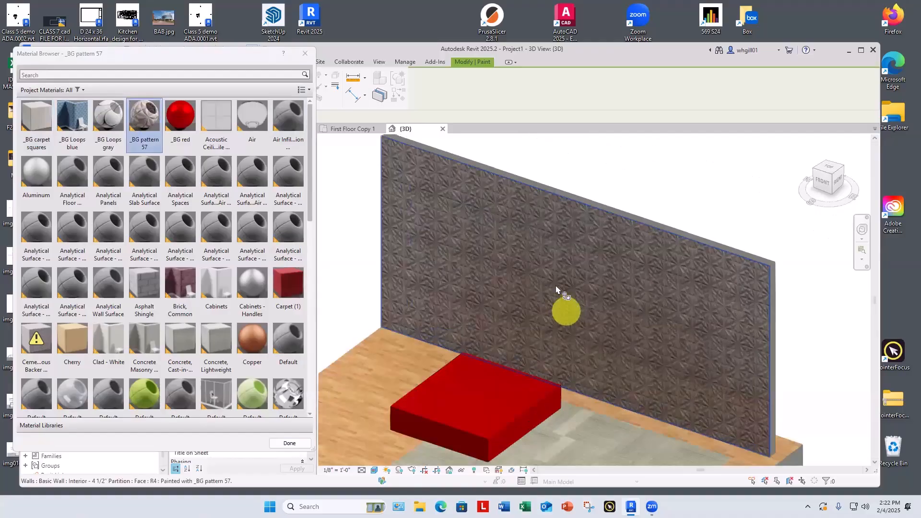
pyautogui.scroll(3, 561, 297)
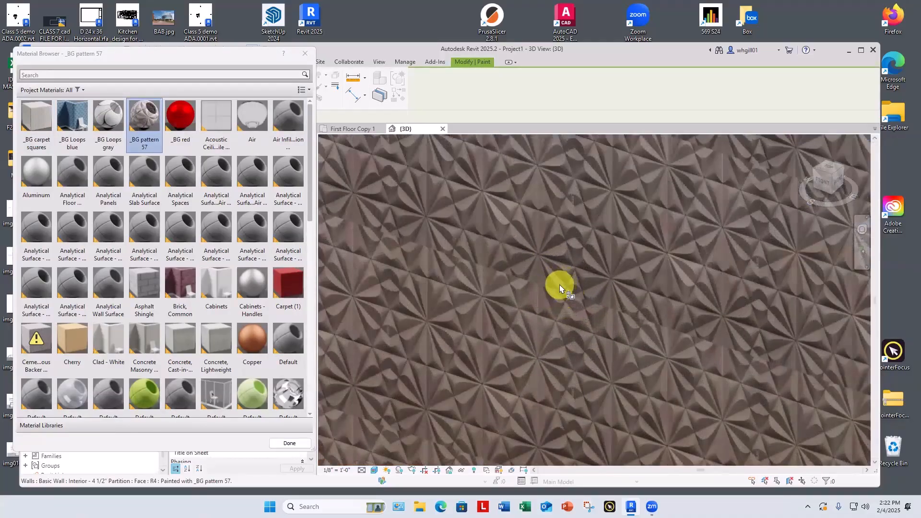
pyautogui.scroll(-6, 557, 283)
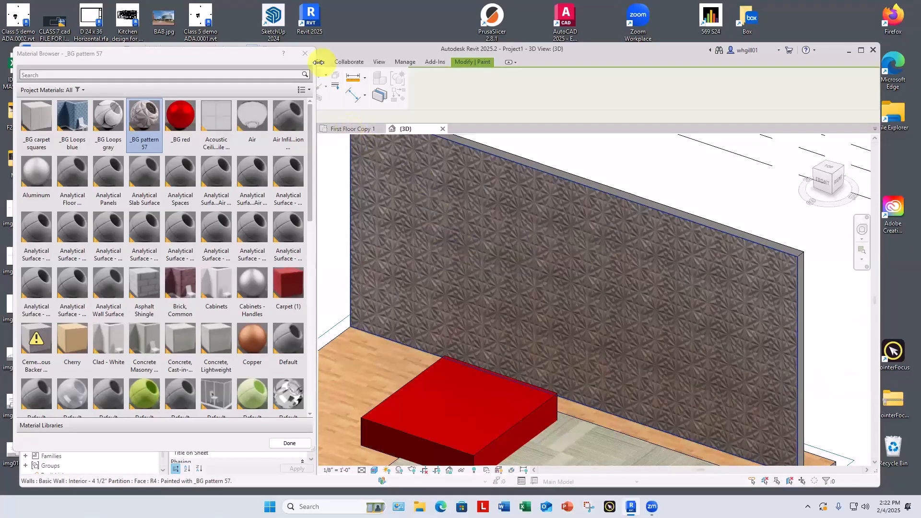
pyautogui.click(305, 53)
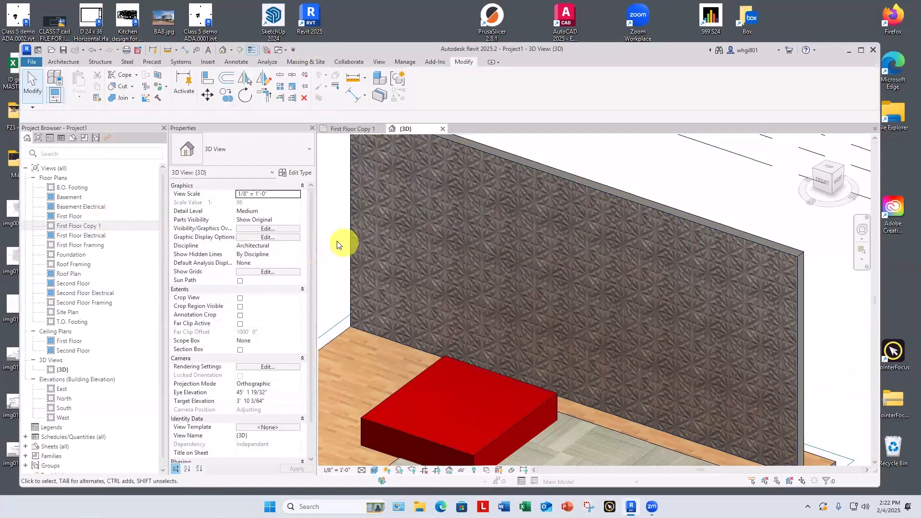
# View the painted wall straight from the front and examine how the pattern repeats, including the seams between image tiles
pyautogui.click(822, 182)
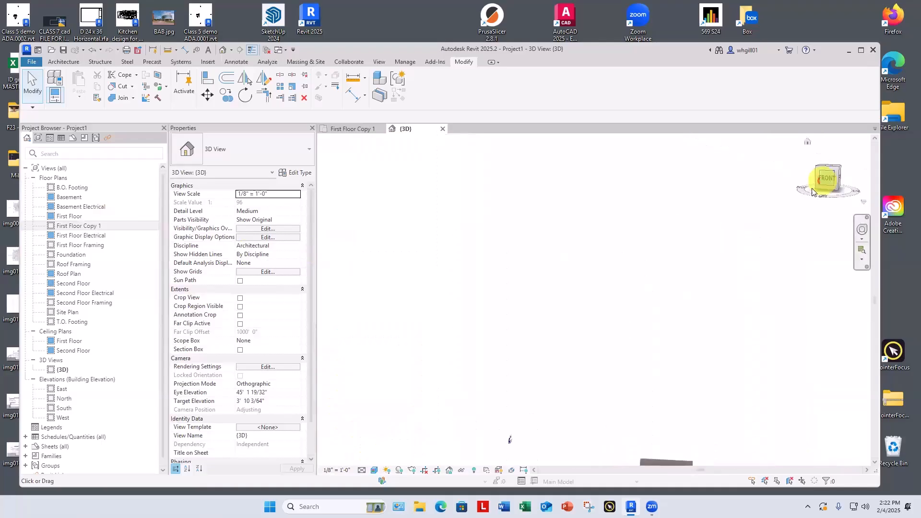
pyautogui.scroll(10, 561, 298)
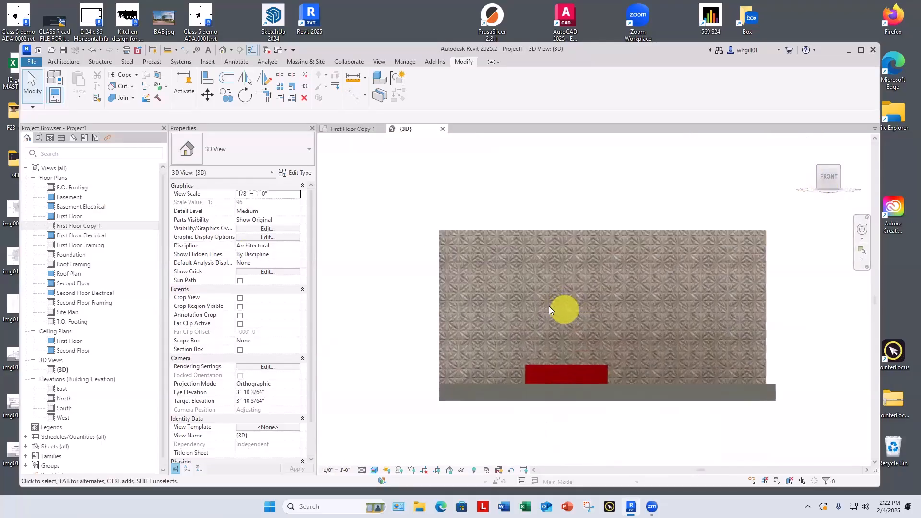
pyautogui.scroll(3, 547, 312)
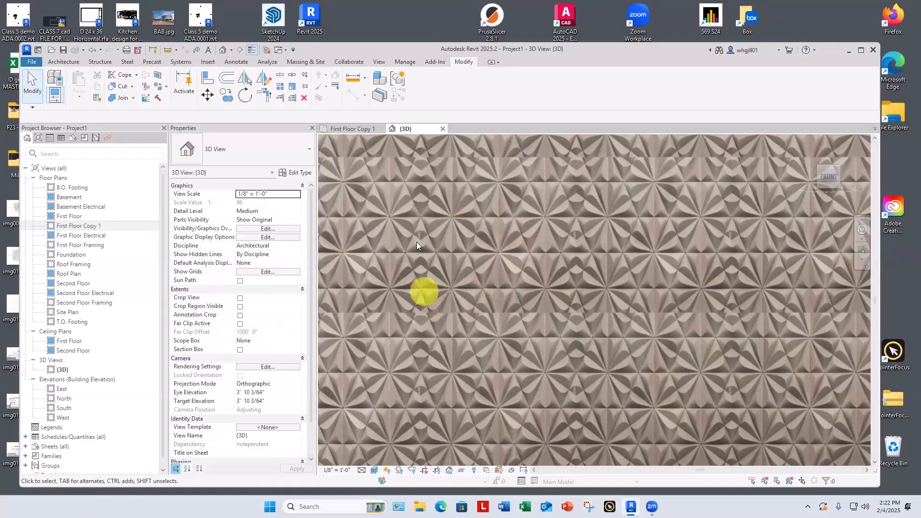
pyautogui.scroll(3, 419, 218)
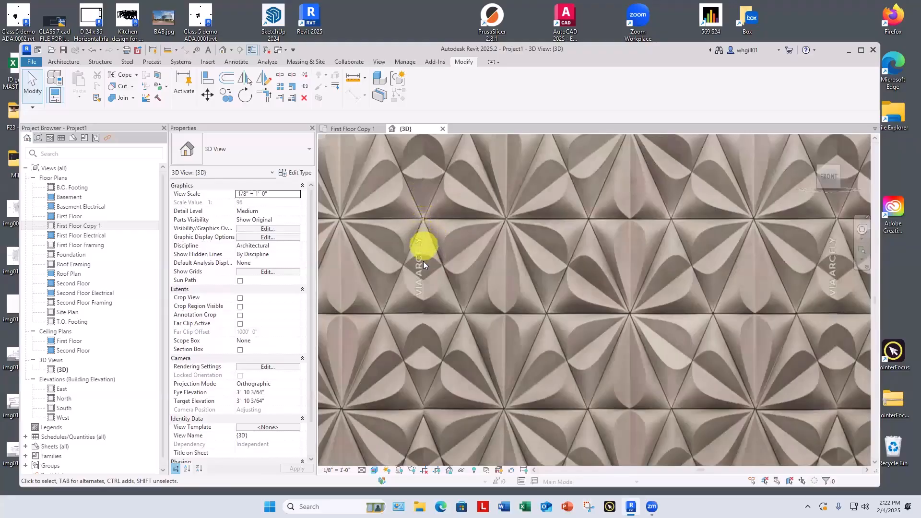
pyautogui.scroll(3, 426, 319)
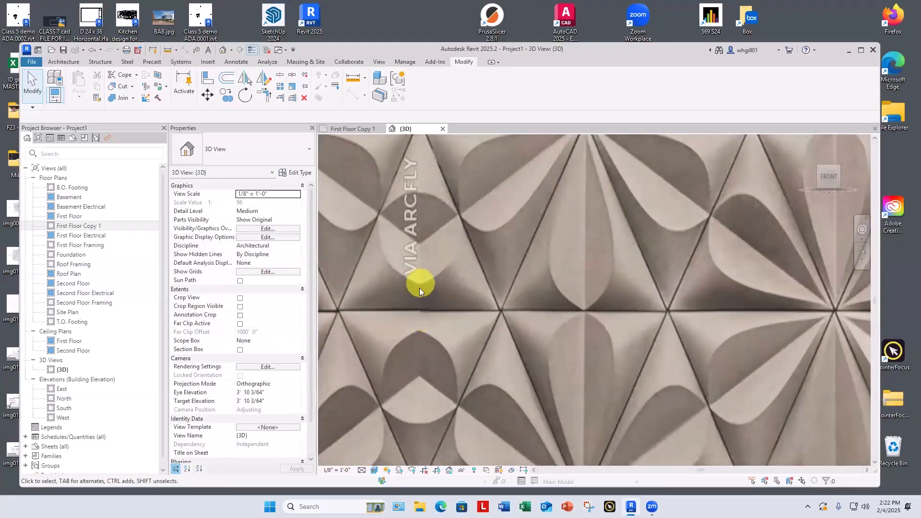
pyautogui.scroll(-6, 421, 313)
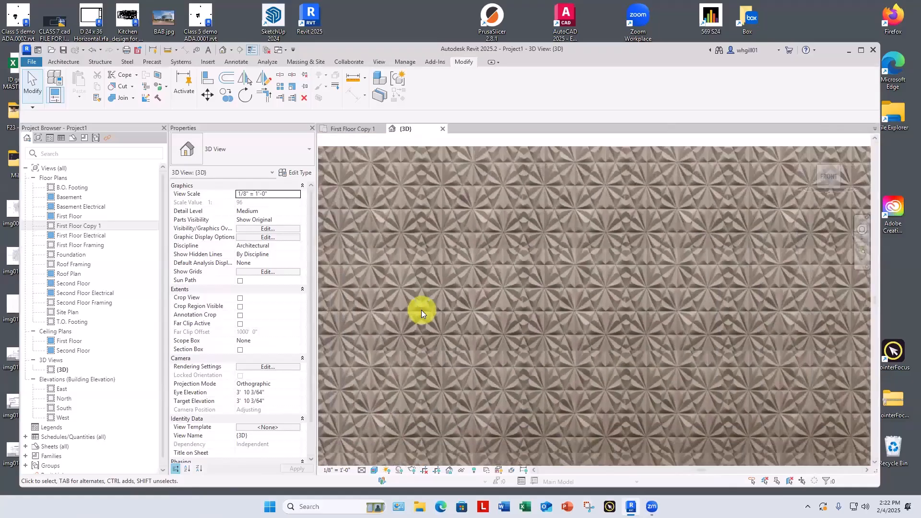
pyautogui.scroll(-1, 422, 310)
pyautogui.scroll(1, 425, 271)
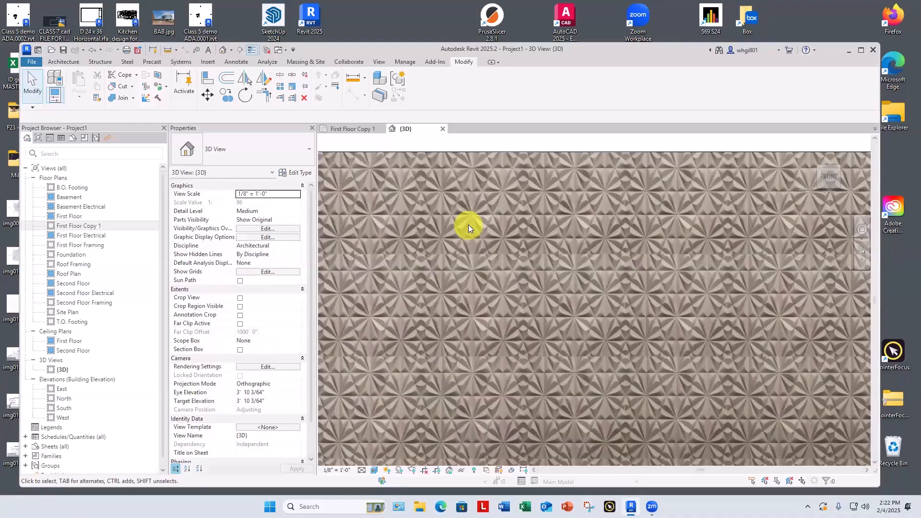
pyautogui.scroll(4, 506, 355)
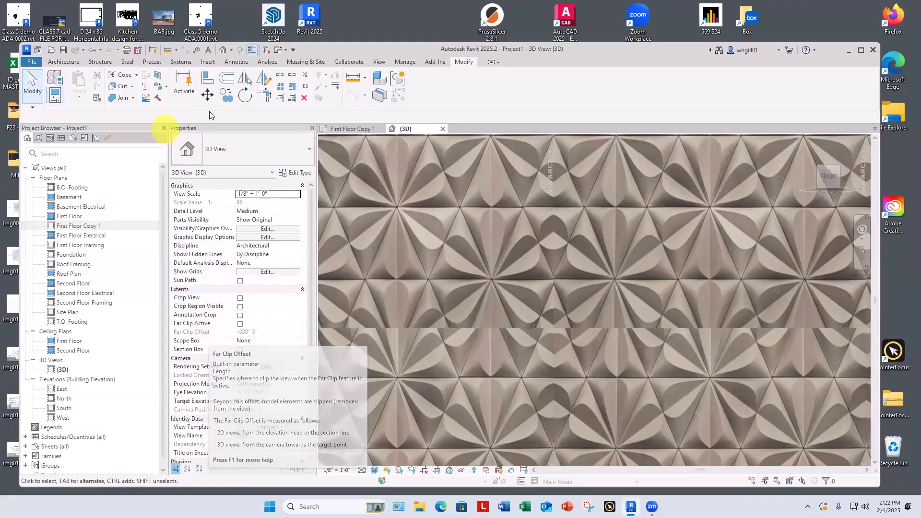
# Switch to Photoshop and open Wall pattern 57.jpg from the My Revit Materials folder in Documents
pyautogui.click(850, 50)
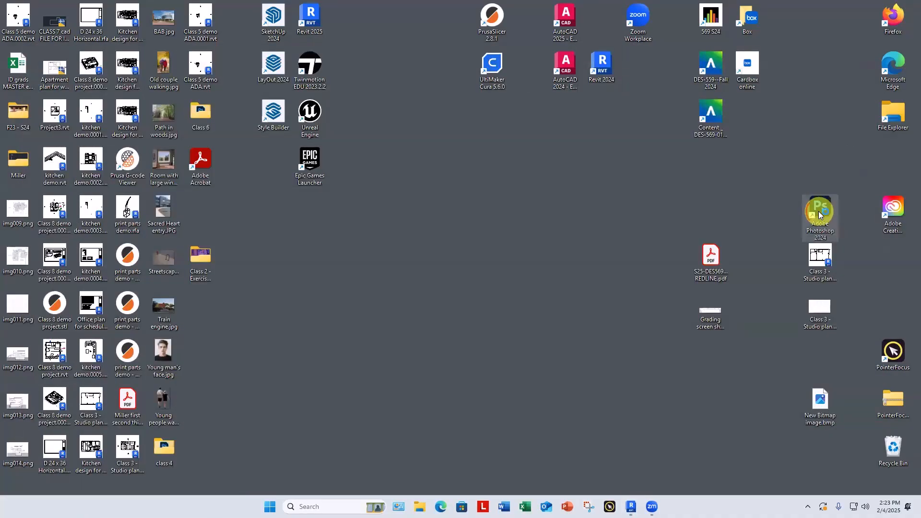
pyautogui.doubleClick(820, 213)
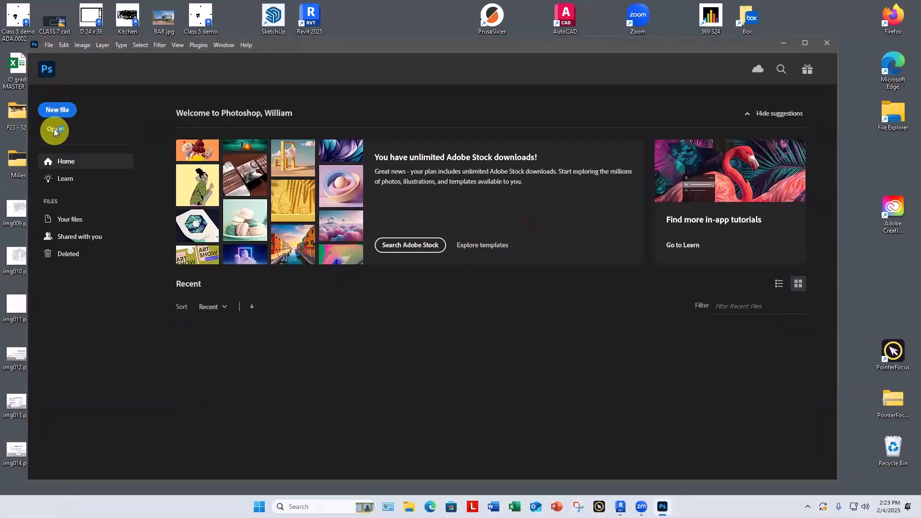
pyautogui.click(54, 129)
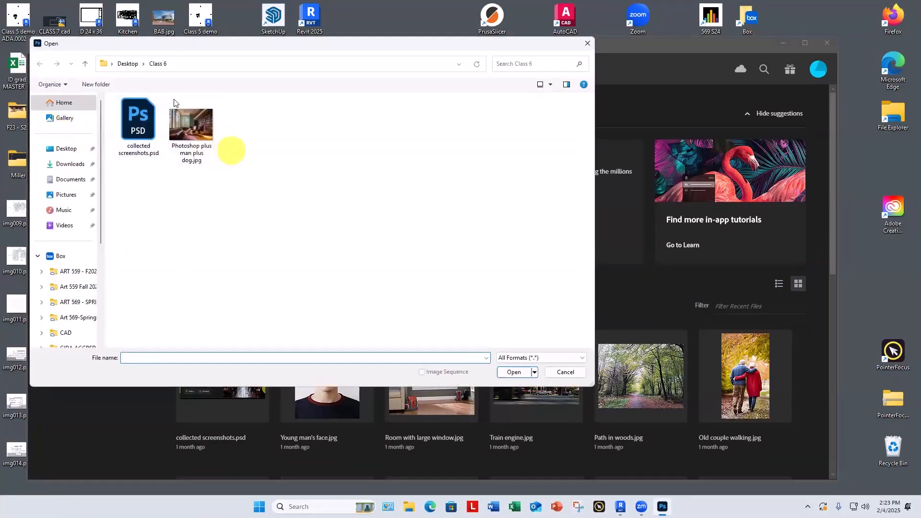
pyautogui.click(69, 179)
pyautogui.doubleClick(152, 194)
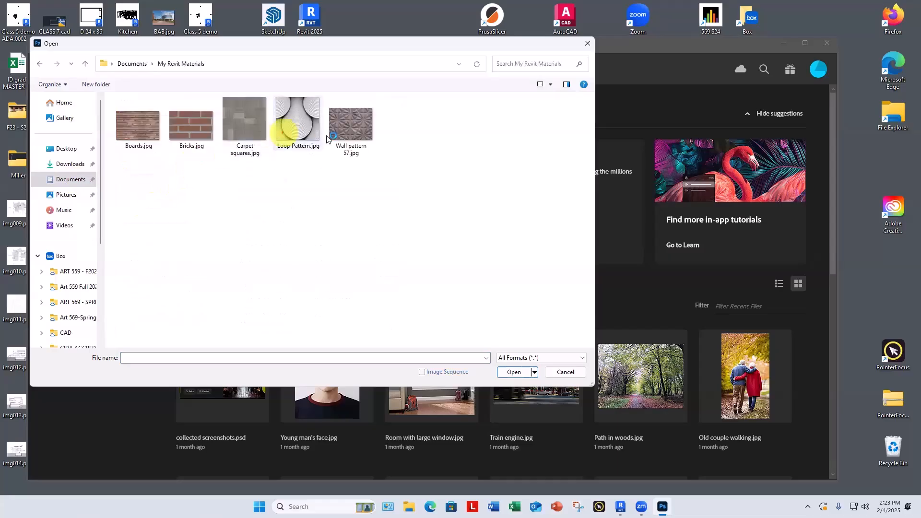
pyautogui.click(350, 125)
pyautogui.click(513, 372)
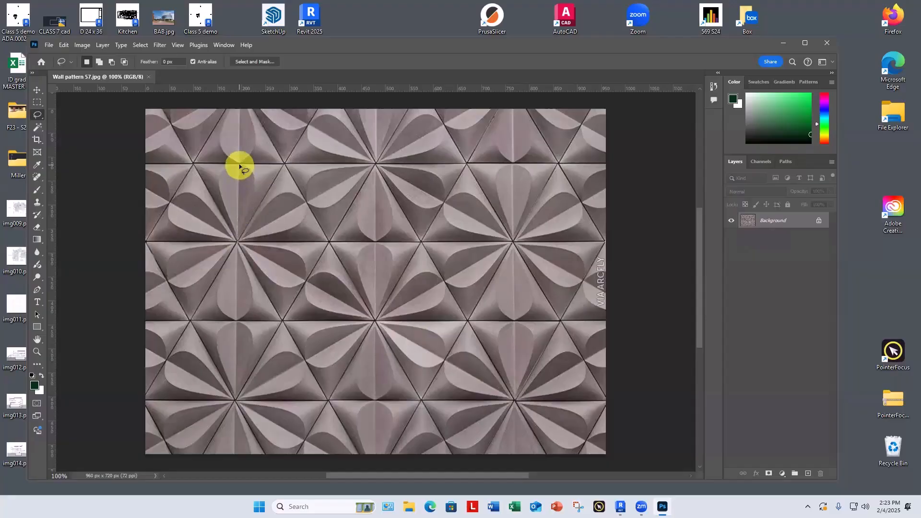
# Crop the image to one repeating tile of about 580 x 330 px, bounded by the flower centres and excluding the watermark
pyautogui.click(35, 139)
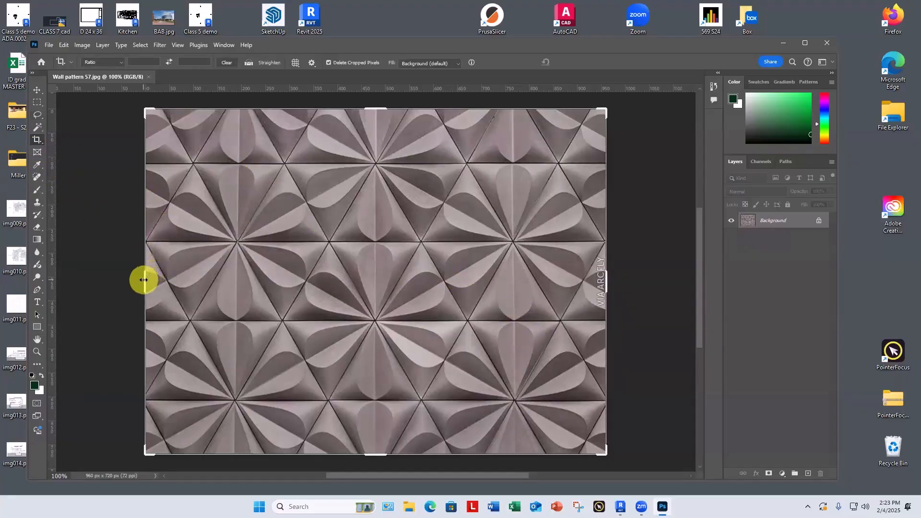
pyautogui.moveTo(144, 280); pyautogui.dragTo(190, 288)
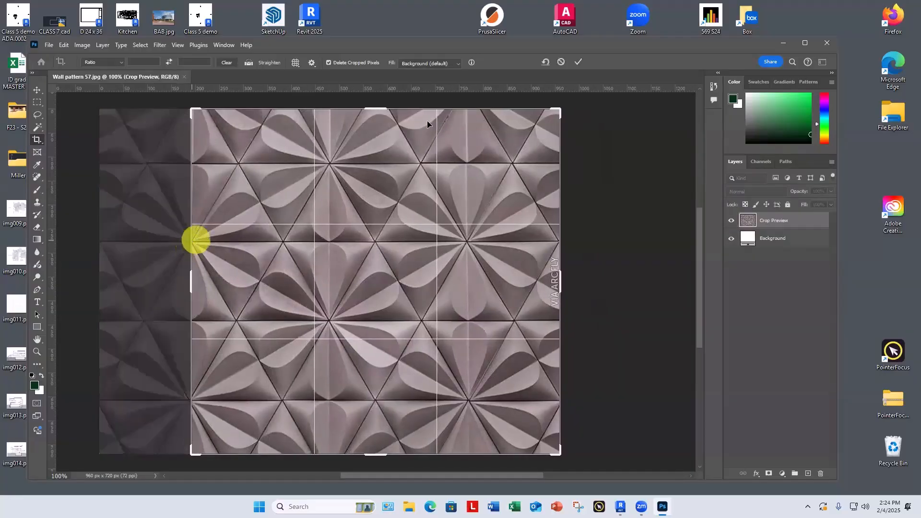
pyautogui.moveTo(380, 108); pyautogui.dragTo(382, 173)
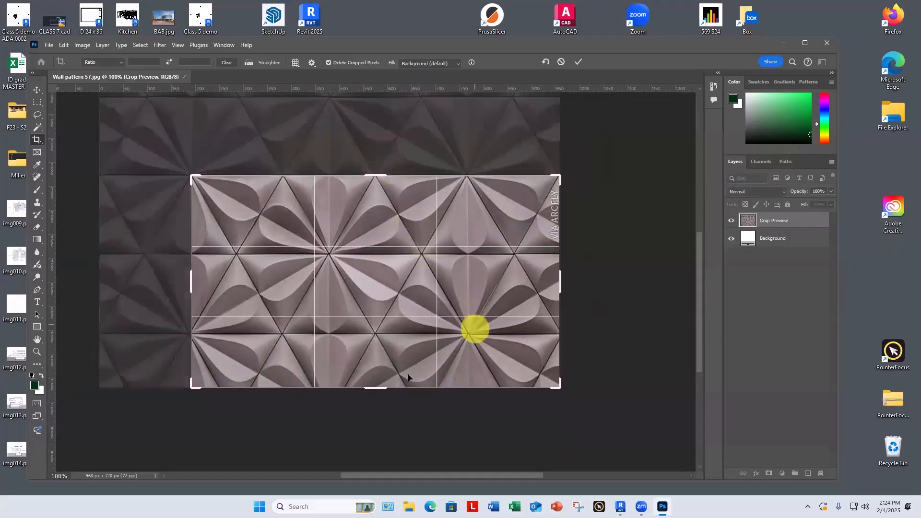
pyautogui.moveTo(382, 390); pyautogui.dragTo(385, 364)
pyautogui.moveTo(563, 275); pyautogui.dragTo(516, 284)
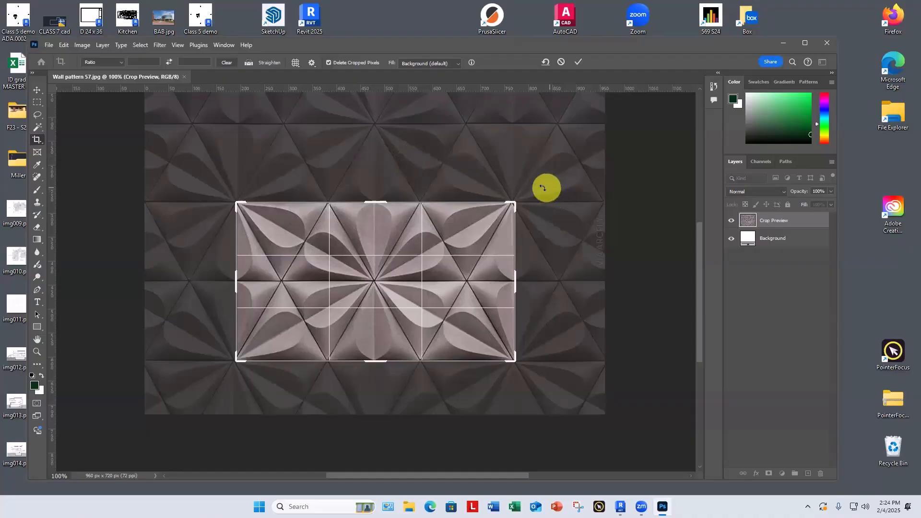
pyautogui.press('Return')
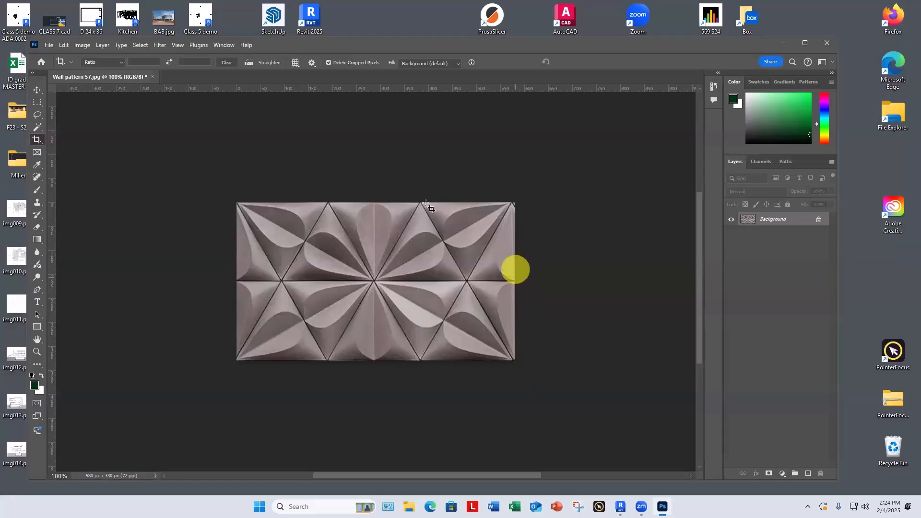
# Crop the thin excess strip off the tile's right edge so the image is about 576 px wide
pyautogui.click(35, 141)
pyautogui.keyDown('alt'); pyautogui.scroll(5, 576, 277); pyautogui.keyUp('alt')
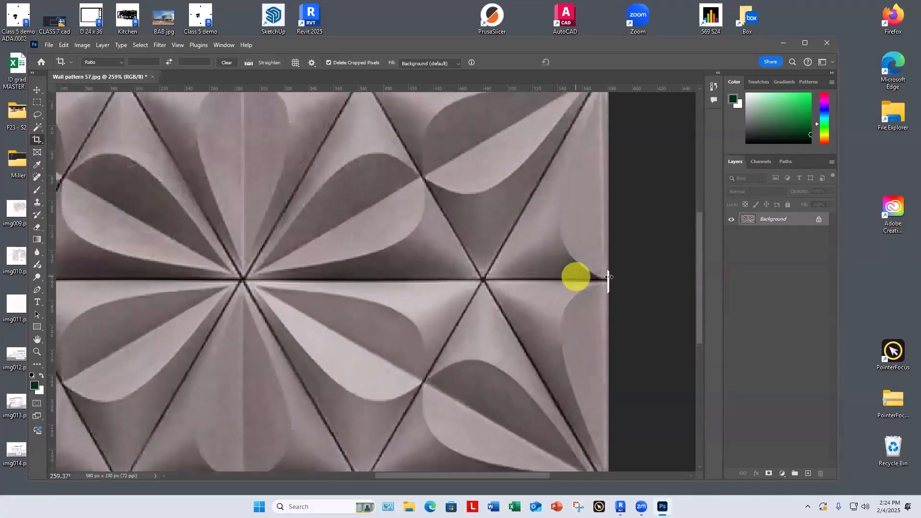
pyautogui.keyDown('alt'); pyautogui.scroll(1, 609, 278); pyautogui.keyUp('alt')
pyautogui.moveTo(616, 287); pyautogui.dragTo(612, 286)
pyautogui.press('Return')
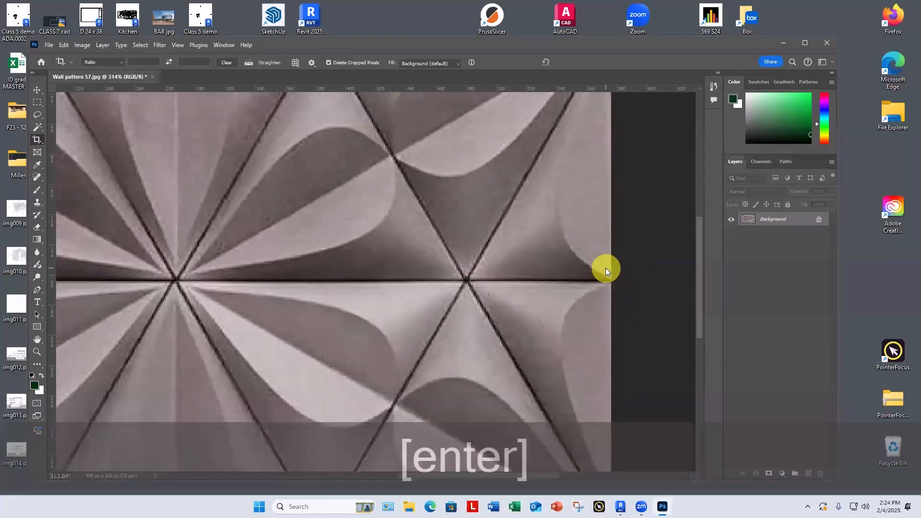
pyautogui.keyDown('alt'); pyautogui.scroll(-1, 612, 315); pyautogui.keyUp('alt')
pyautogui.keyDown('alt'); pyautogui.scroll(-4, 612, 314); pyautogui.keyUp('alt')
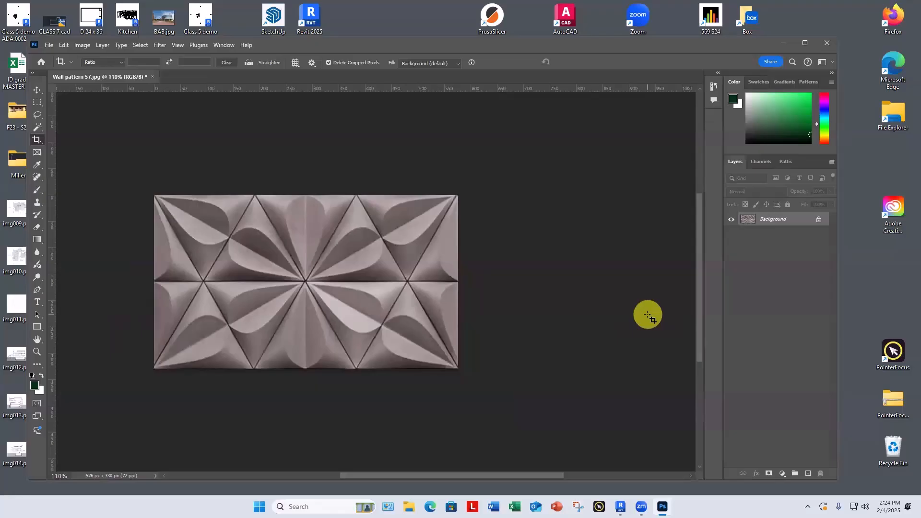
# Save a JPEG copy named Wall pattern 57 cropped.jpg in My Revit Materials at maximum quality 12
pyautogui.click(48, 46)
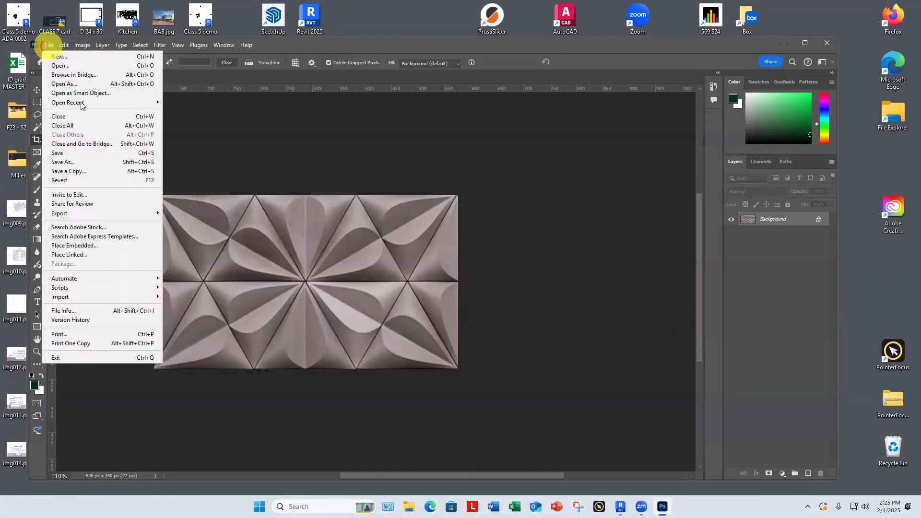
pyautogui.click(86, 171)
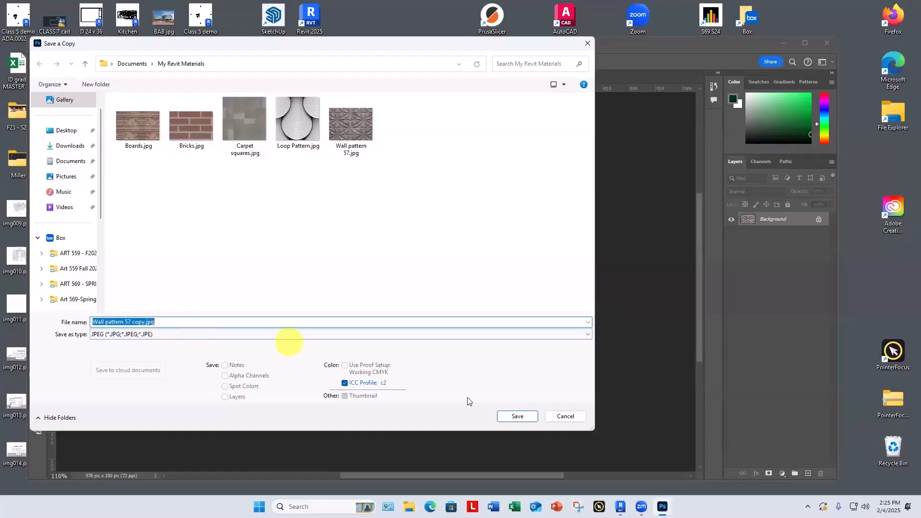
pyautogui.click(135, 322)
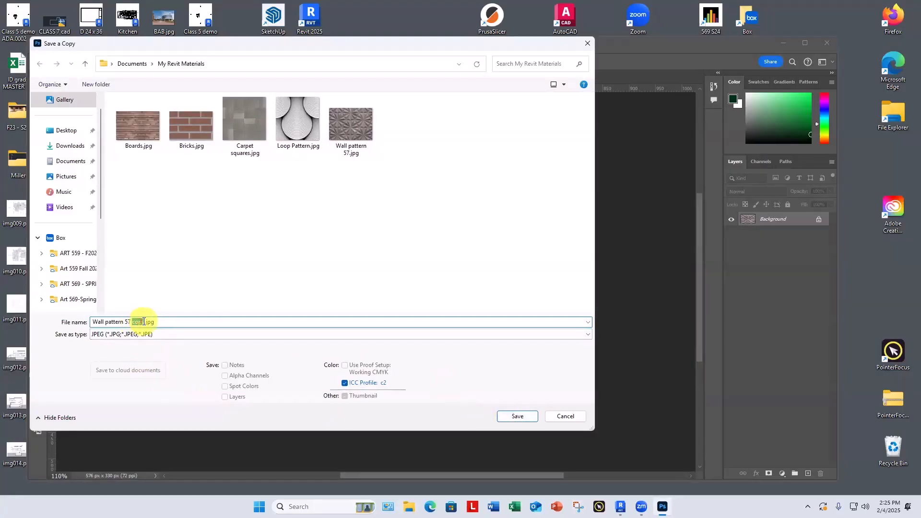
pyautogui.write('croppe')
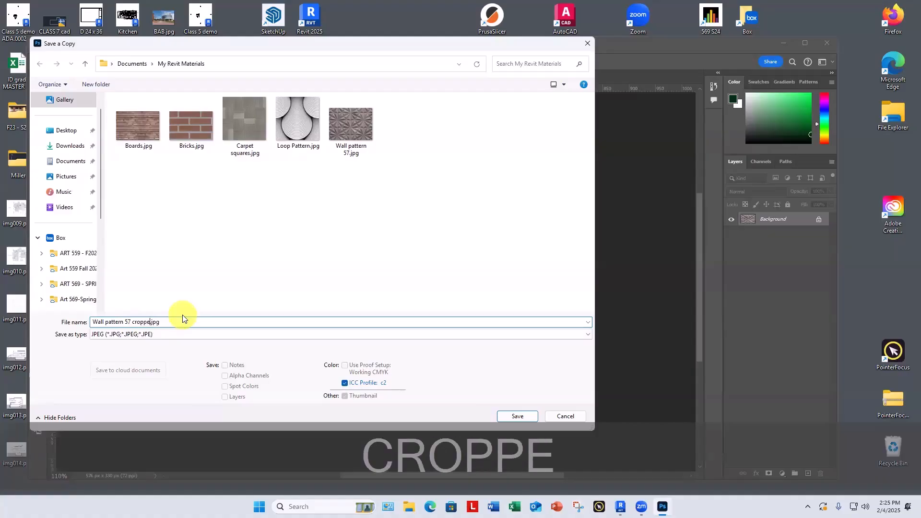
pyautogui.write('d')
pyautogui.press('Return')
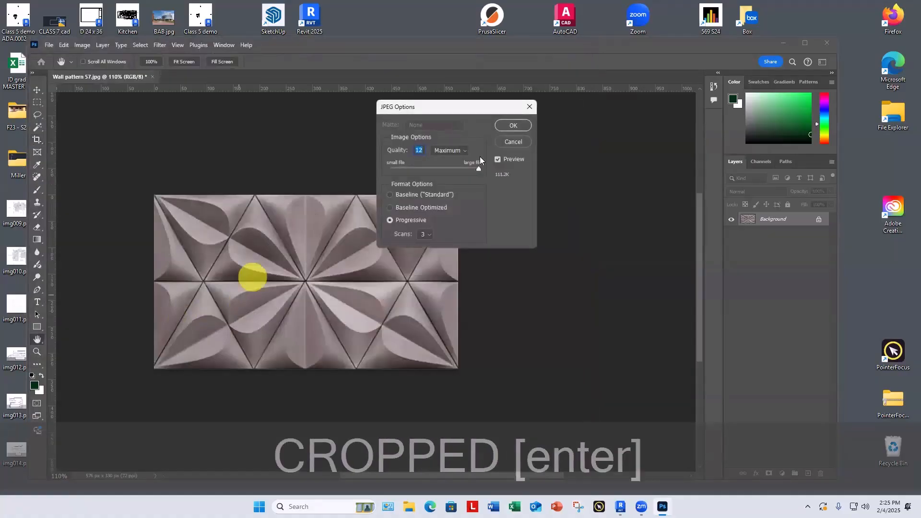
pyautogui.click(512, 127)
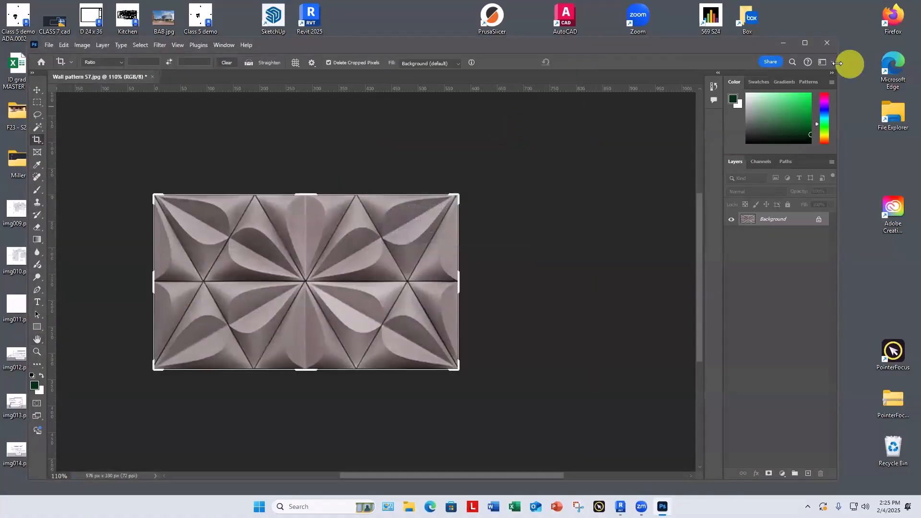
# Close Photoshop without saving changes to Wall pattern 57.jpg and switch to Revit
pyautogui.click(825, 42)
pyautogui.click(429, 209)
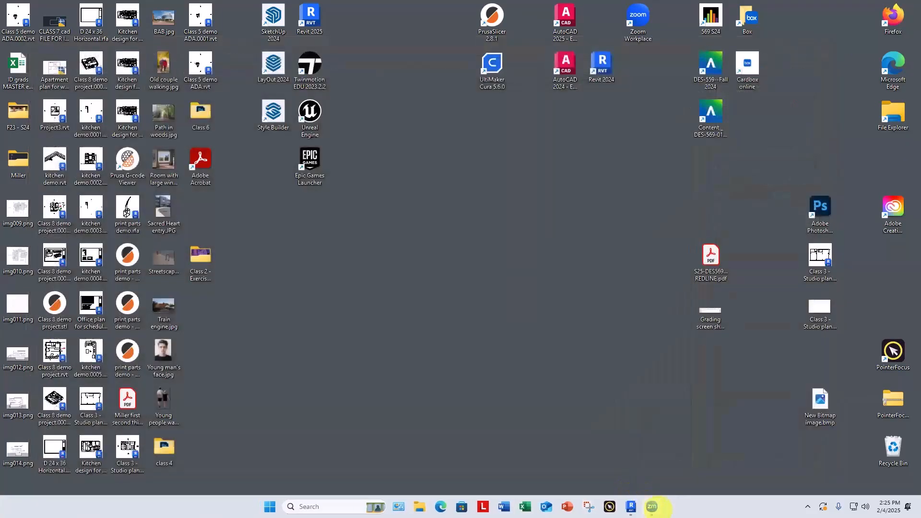
pyautogui.click(632, 507)
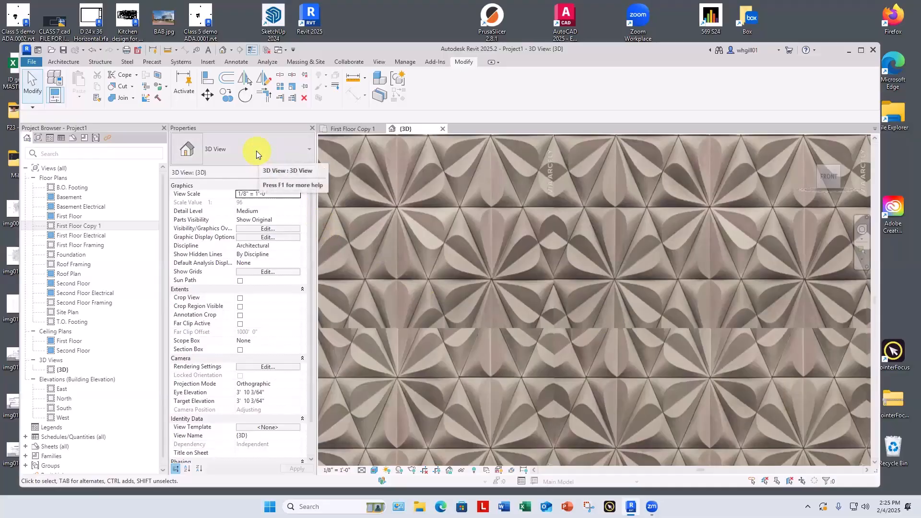
# Replace the appearance image of the _BG pattern 57 material with Wall pattern 57 cropped.jpg and apply the change
pyautogui.press('m')
pyautogui.press('m')
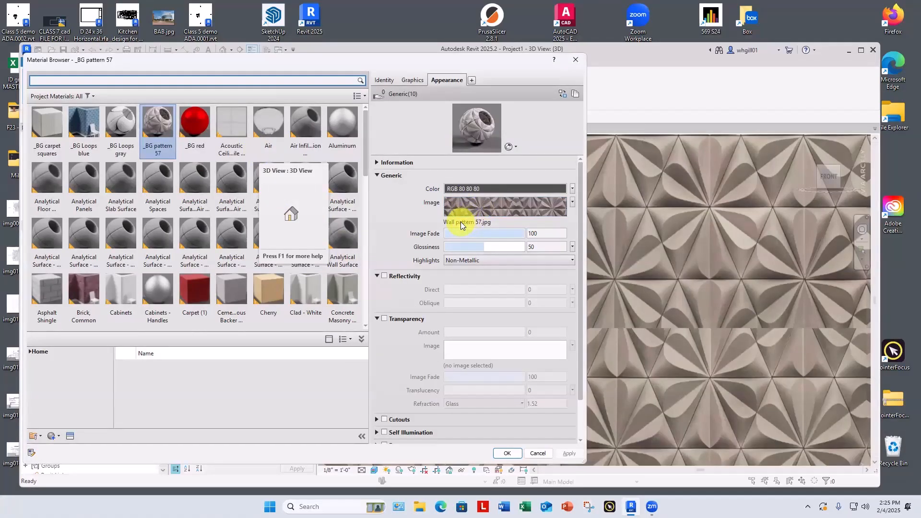
pyautogui.click(460, 222)
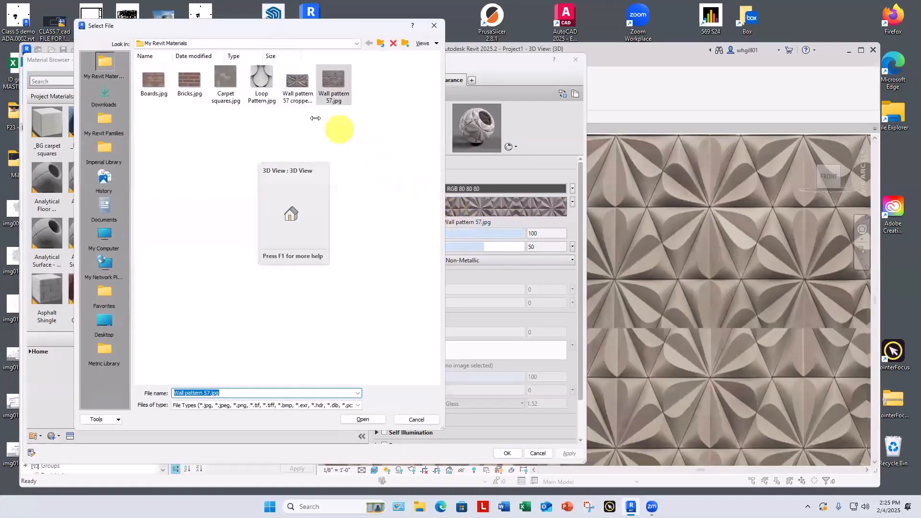
pyautogui.click(297, 87)
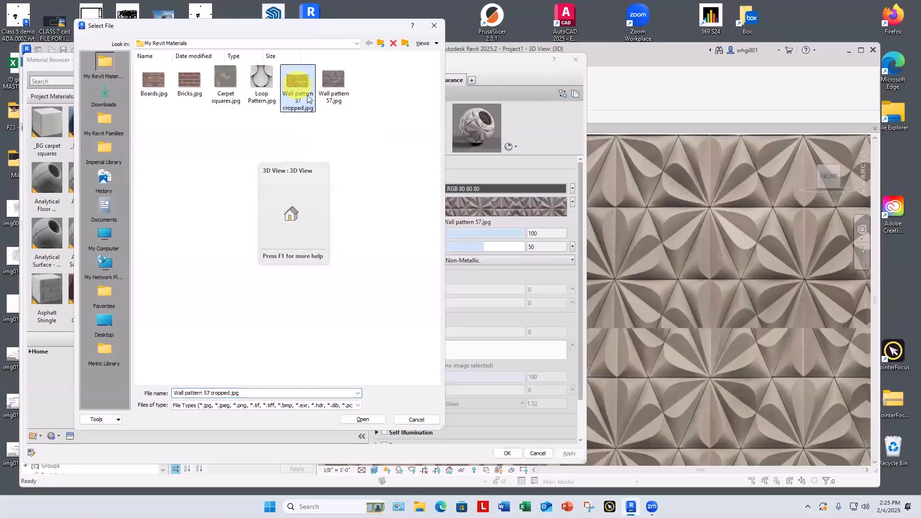
pyautogui.click(365, 420)
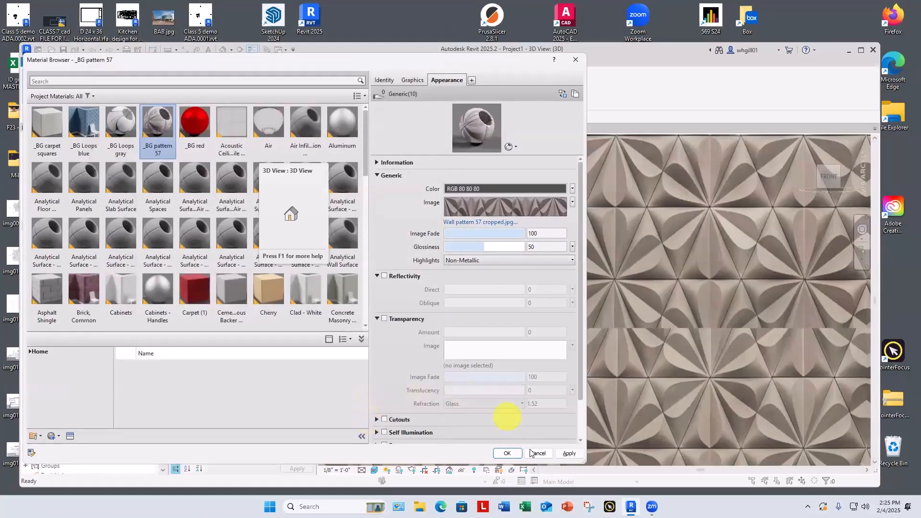
pyautogui.click(568, 454)
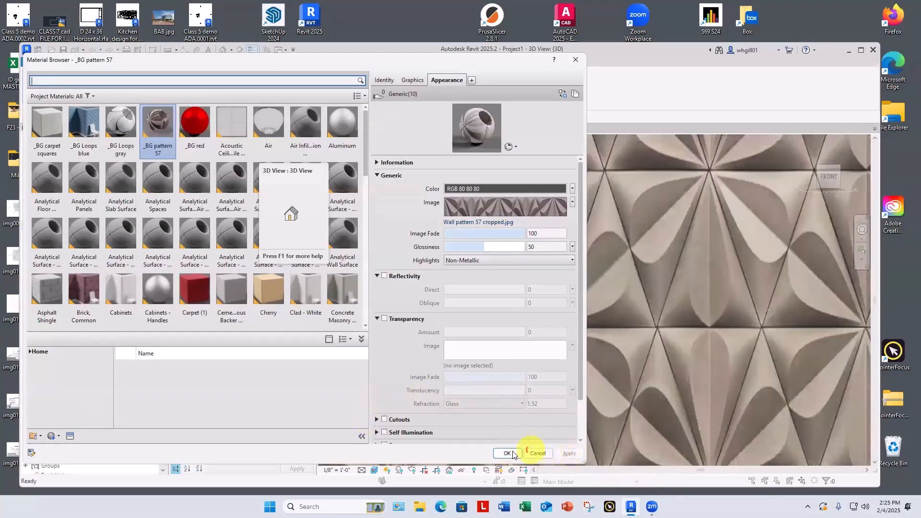
pyautogui.click(507, 453)
pyautogui.scroll(-3, 526, 376)
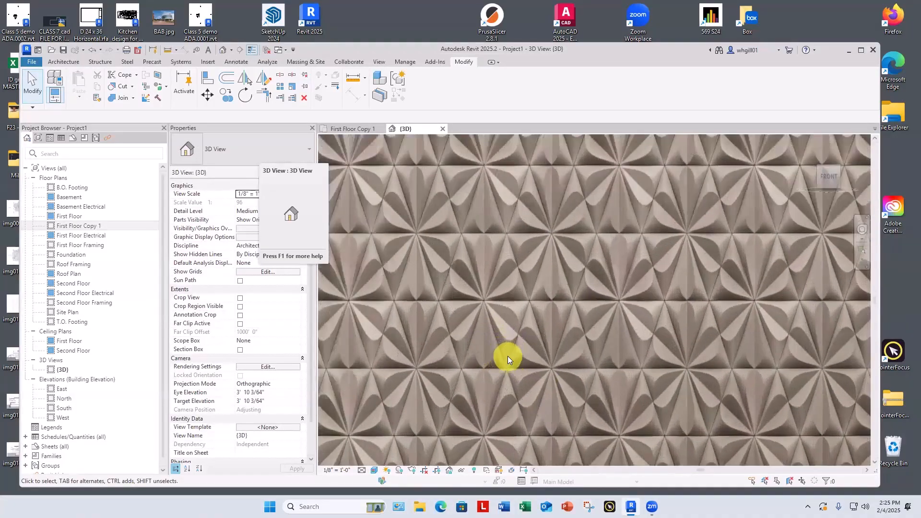
pyautogui.scroll(-3, 547, 220)
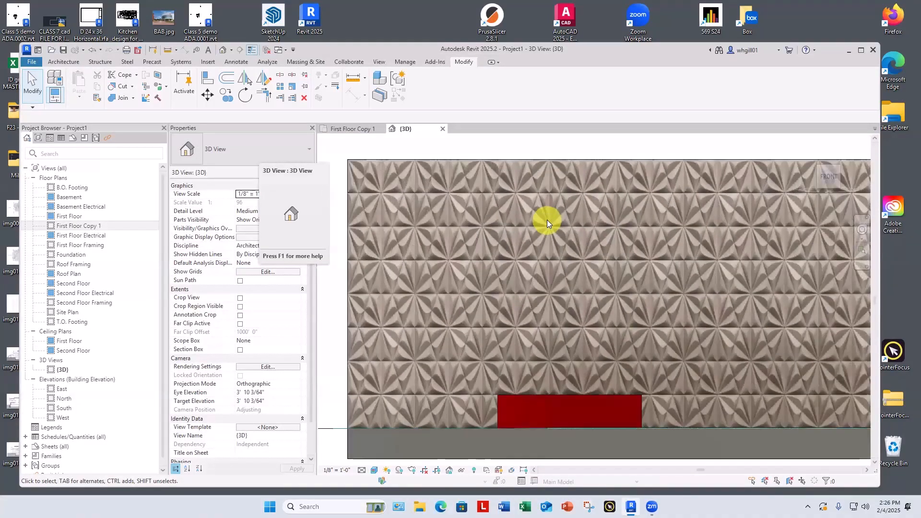
pyautogui.scroll(2, 547, 220)
pyautogui.scroll(2, 547, 220)
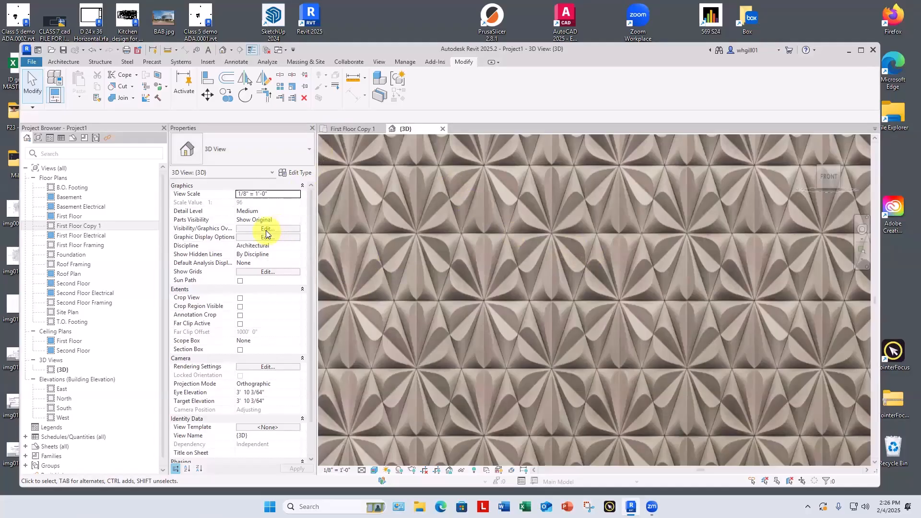
# Open the texture settings of the _BG pattern 57 image and unlink the sample width from its height
pyautogui.press('m')
pyautogui.press('m')
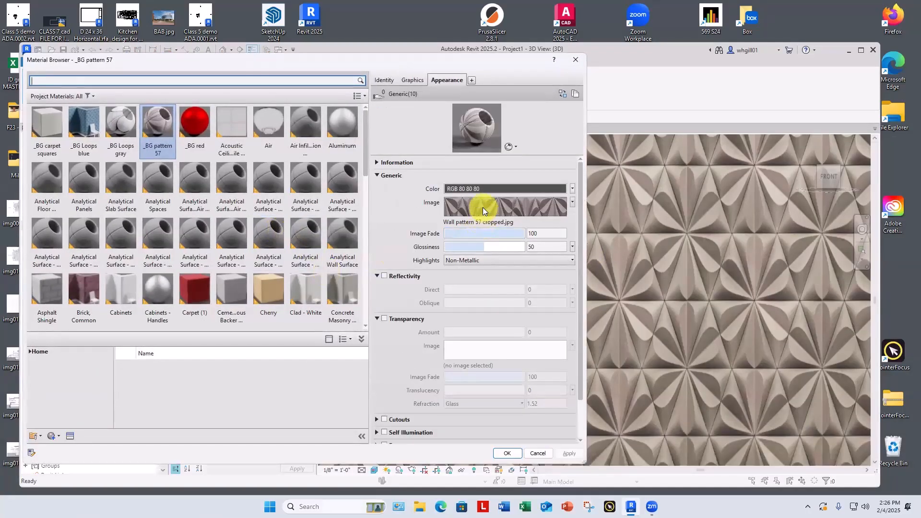
pyautogui.click(482, 207)
pyautogui.click(232, 376)
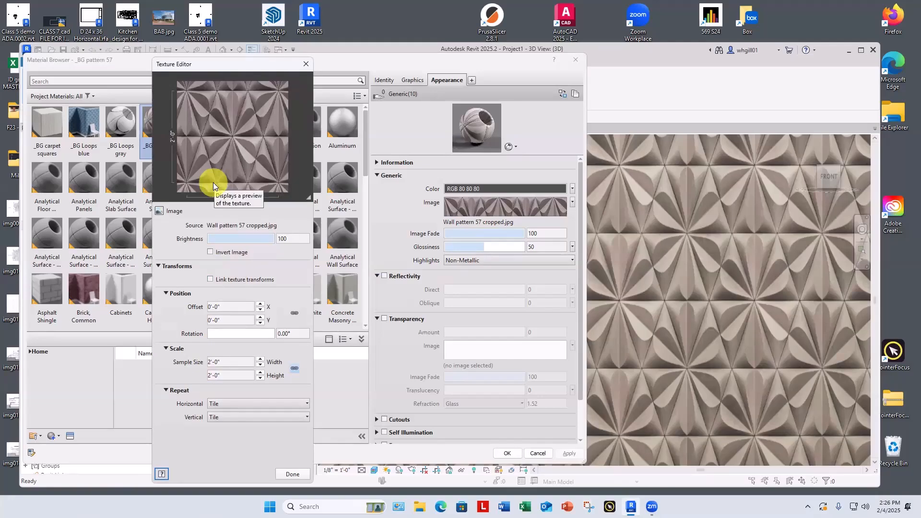
pyautogui.click(295, 367)
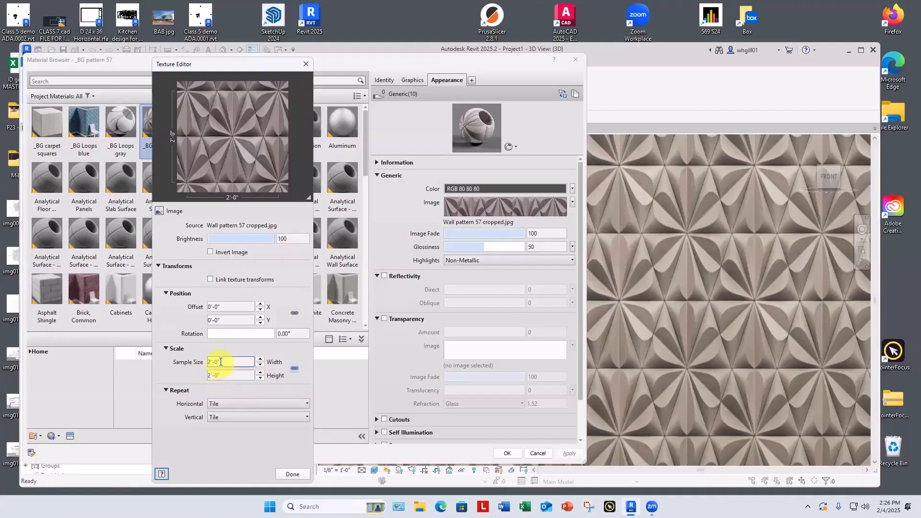
pyautogui.click(295, 369)
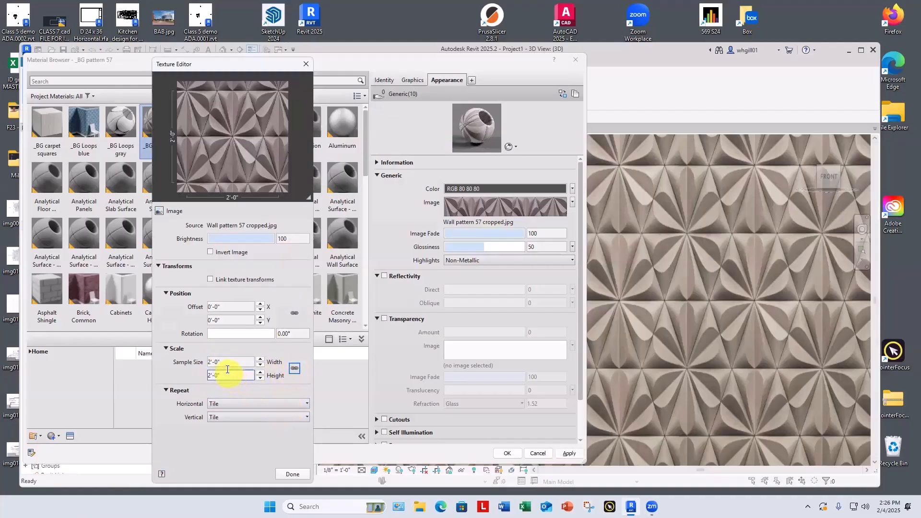
# Set the texture's sample width to 0'-3"
pyautogui.doubleClick(211, 361)
pyautogui.write('3')
pyautogui.click(222, 375)
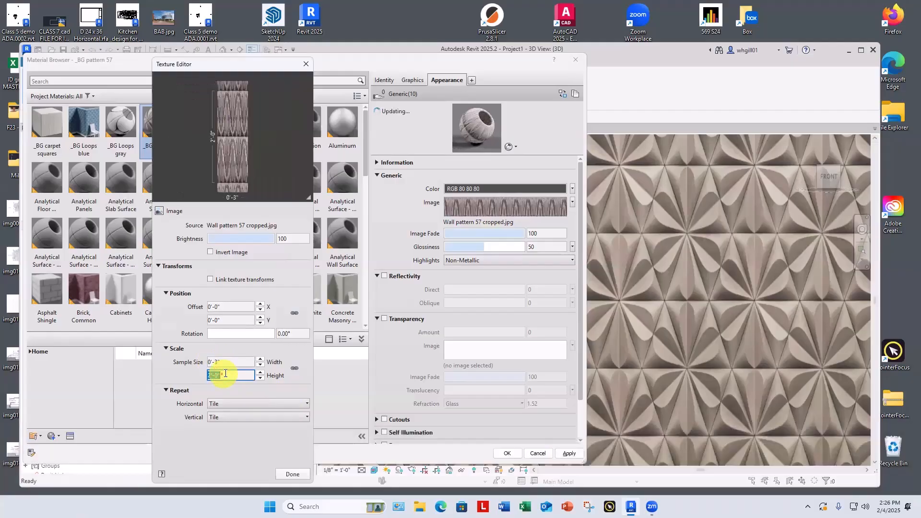
pyautogui.doubleClick(222, 374)
# Set the texture's sample width to 3'-0", accept the material changes and check the pattern on the wall
pyautogui.doubleClick(222, 362)
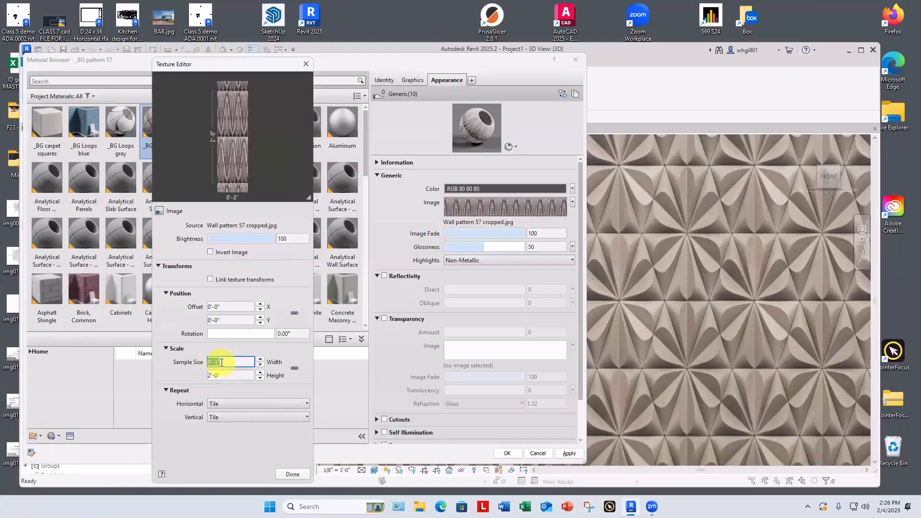
pyautogui.write("3'")
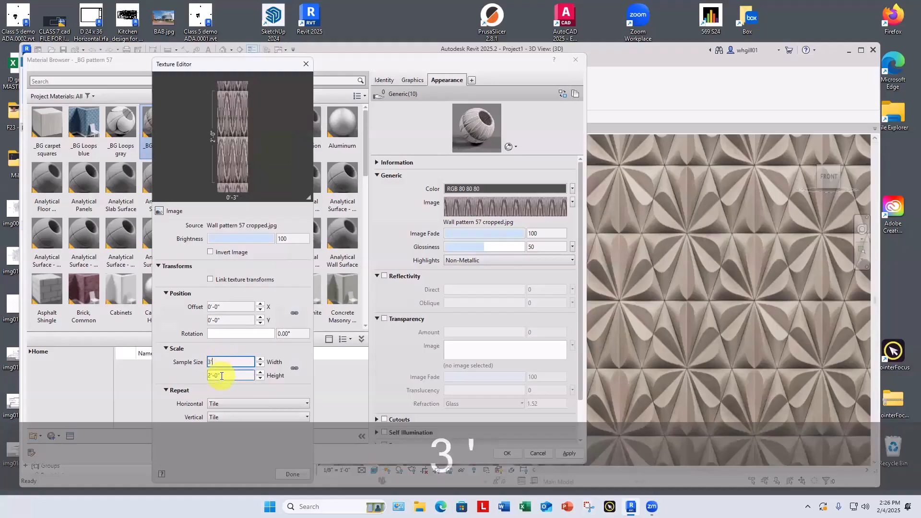
pyautogui.click(222, 375)
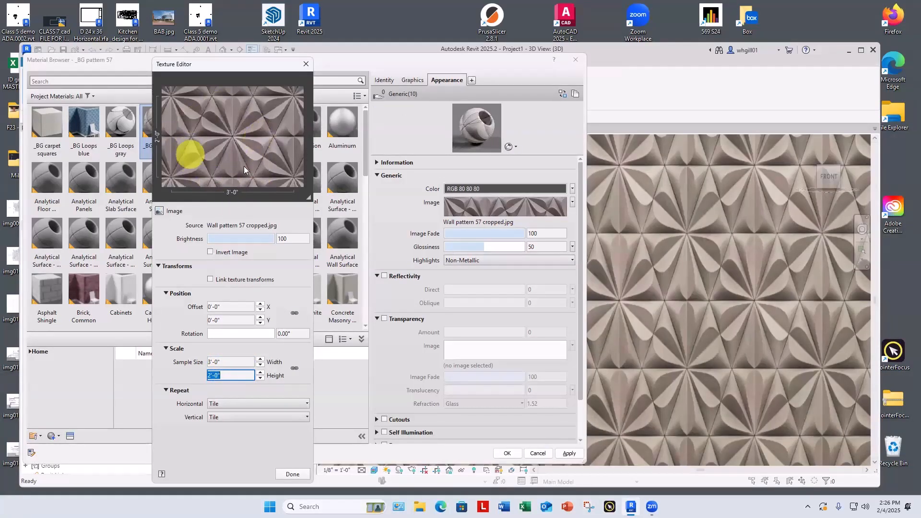
pyautogui.scroll(-1, 343, 297)
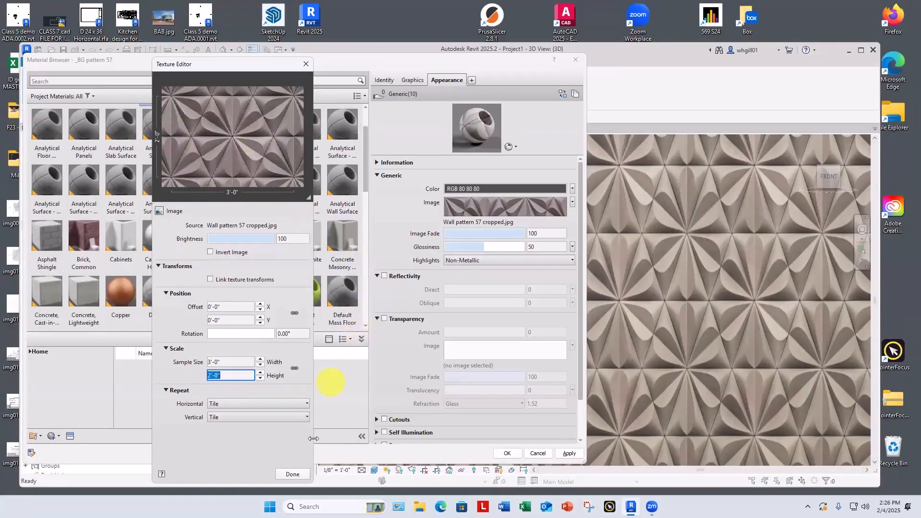
pyautogui.click(292, 474)
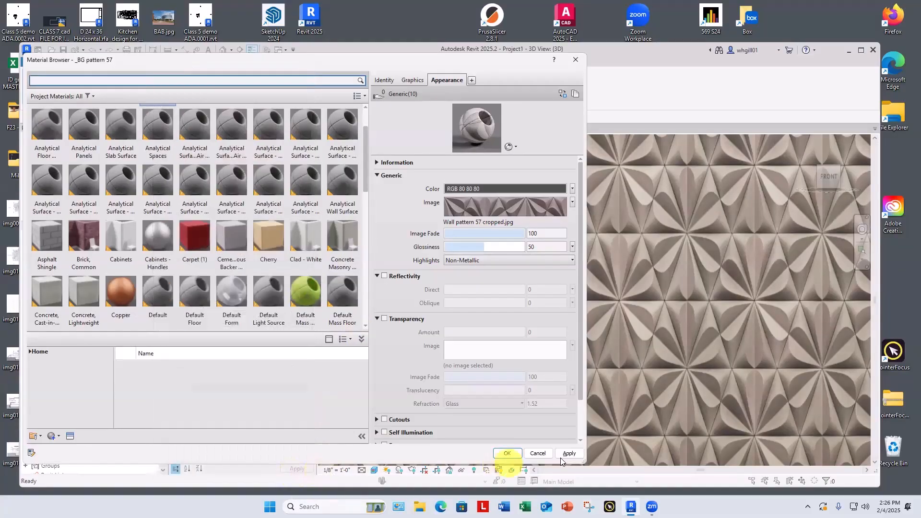
pyautogui.click(505, 454)
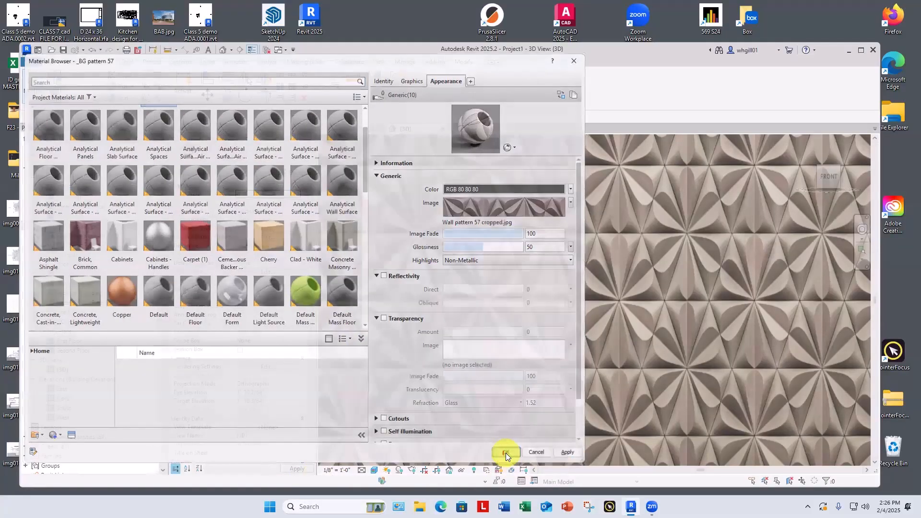
pyautogui.scroll(-4, 525, 340)
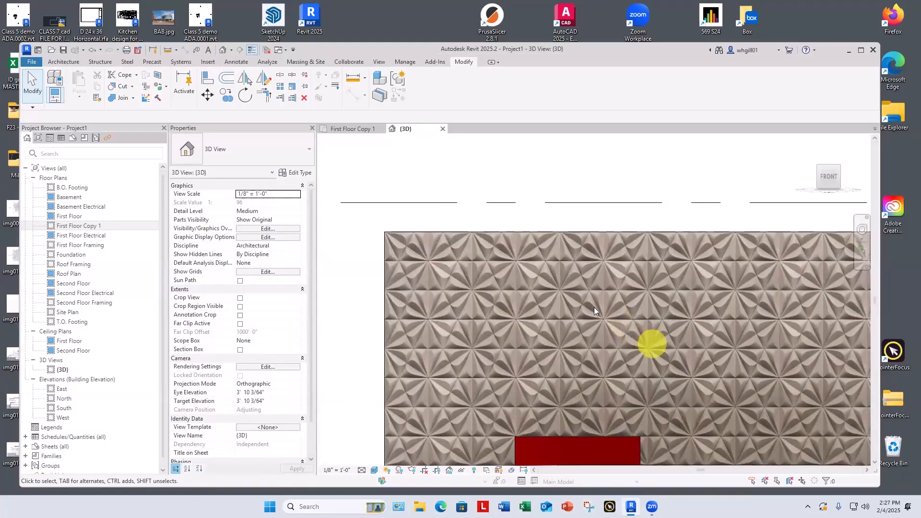
pyautogui.scroll(3, 539, 356)
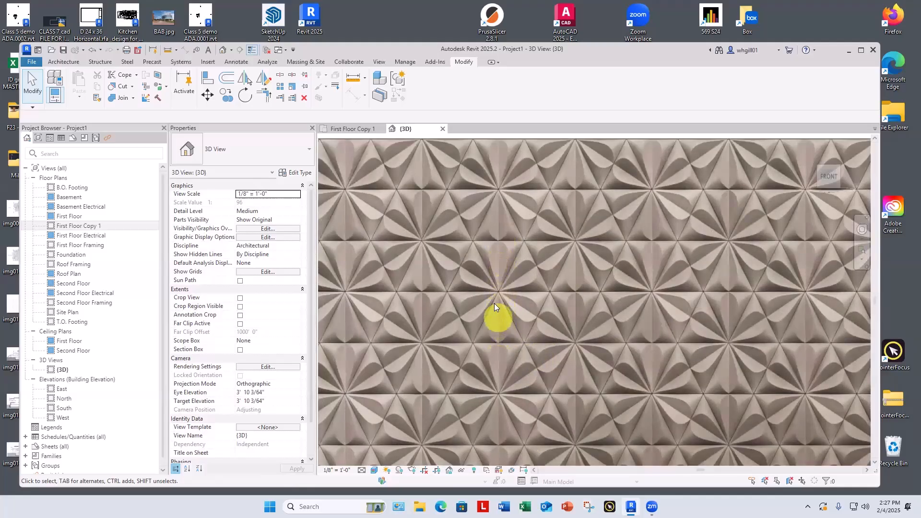
pyautogui.scroll(-3, 499, 378)
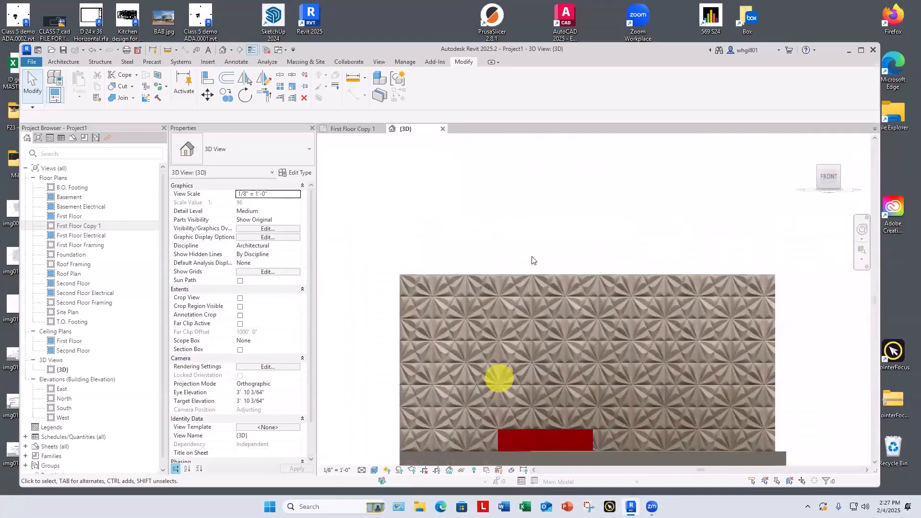
pyautogui.moveTo(533, 261); pyautogui.dragTo(525, 183, button='middle')
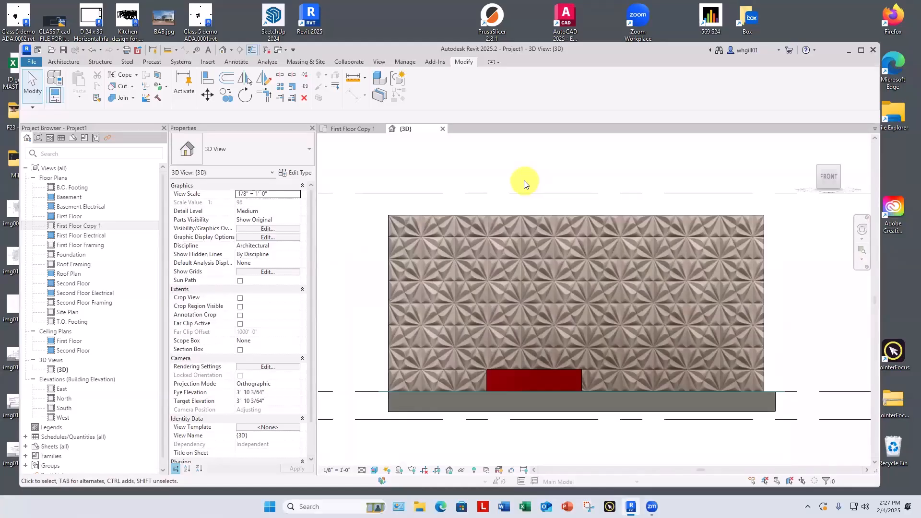